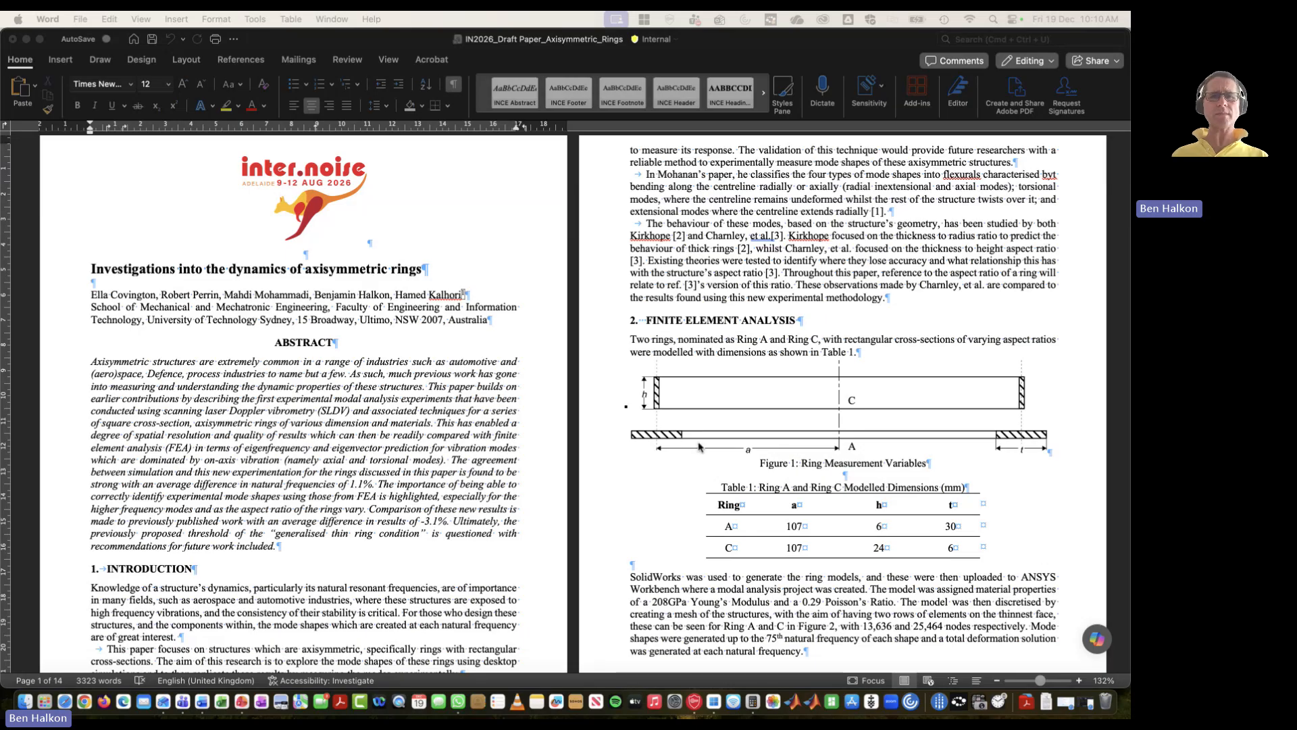
Step: Switch between the PSV and Simcenter Testlab remote desktops and bring up the Teams window on the Testlab computer
key(ctrl+Right)
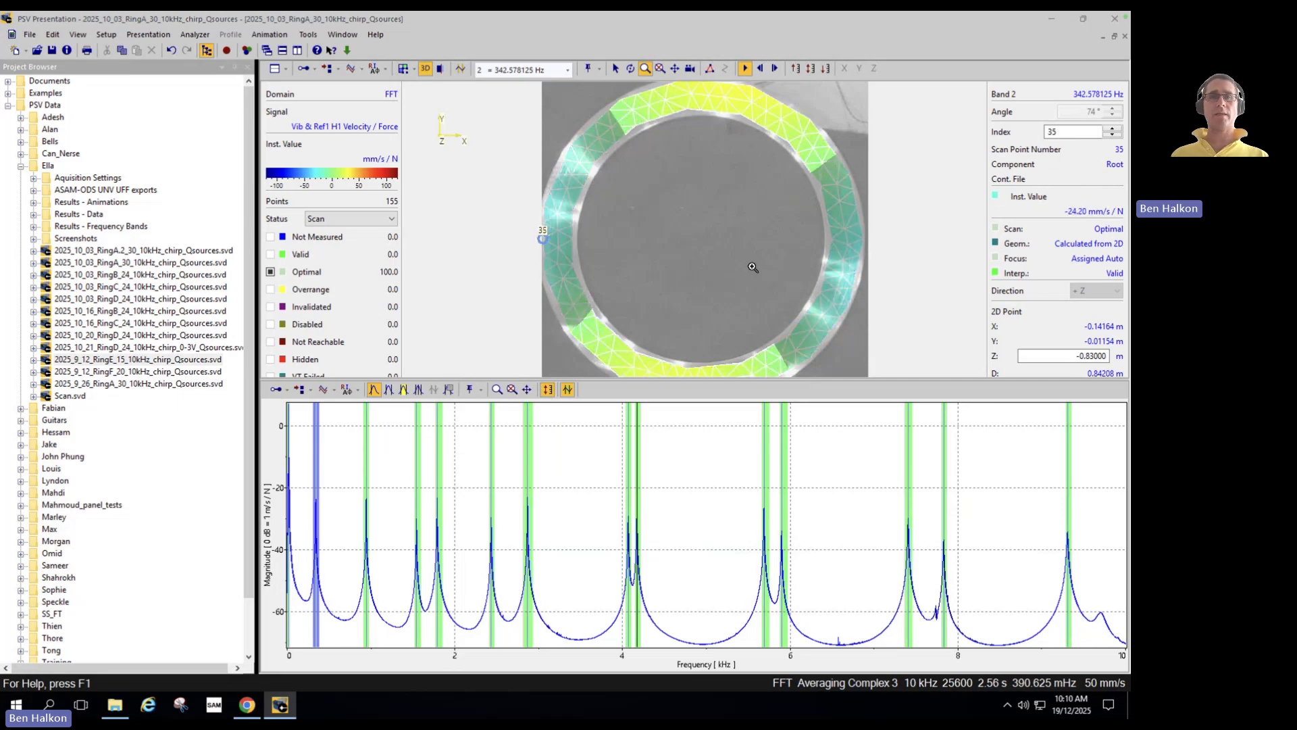
key(ctrl+Right)
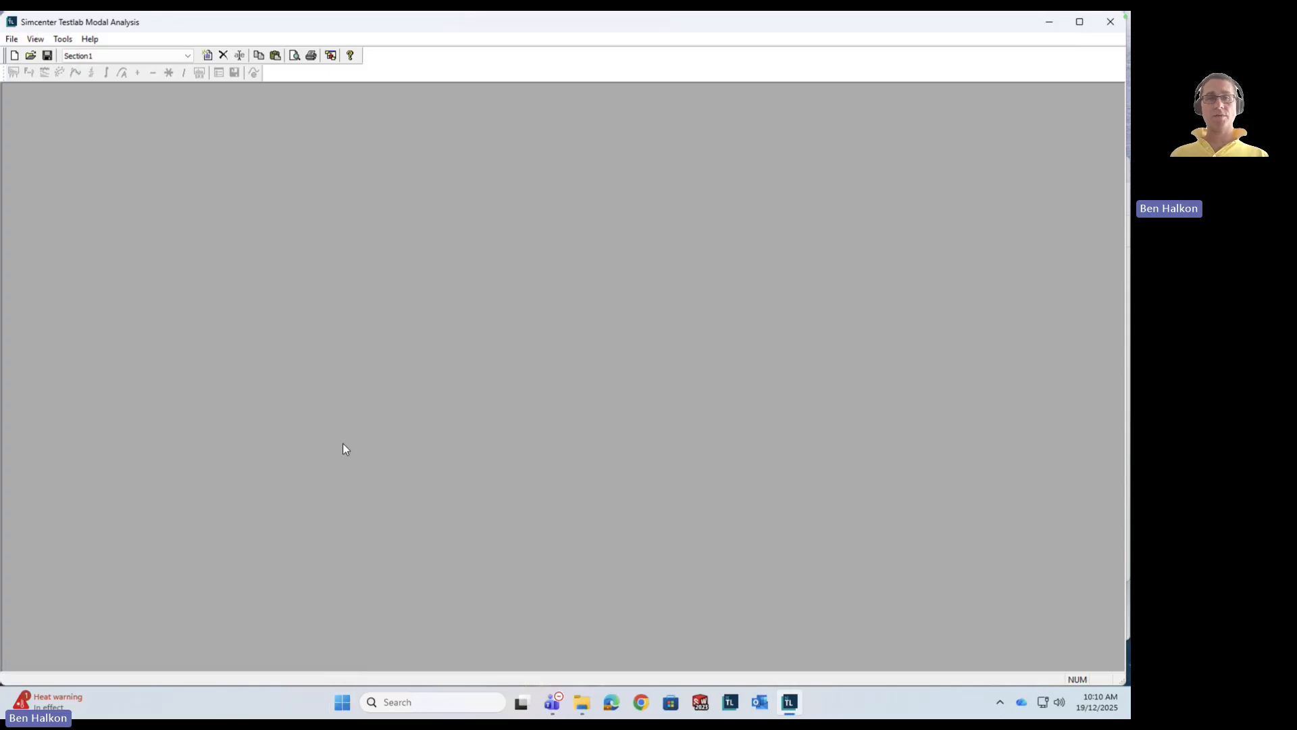
key(ctrl+Left)
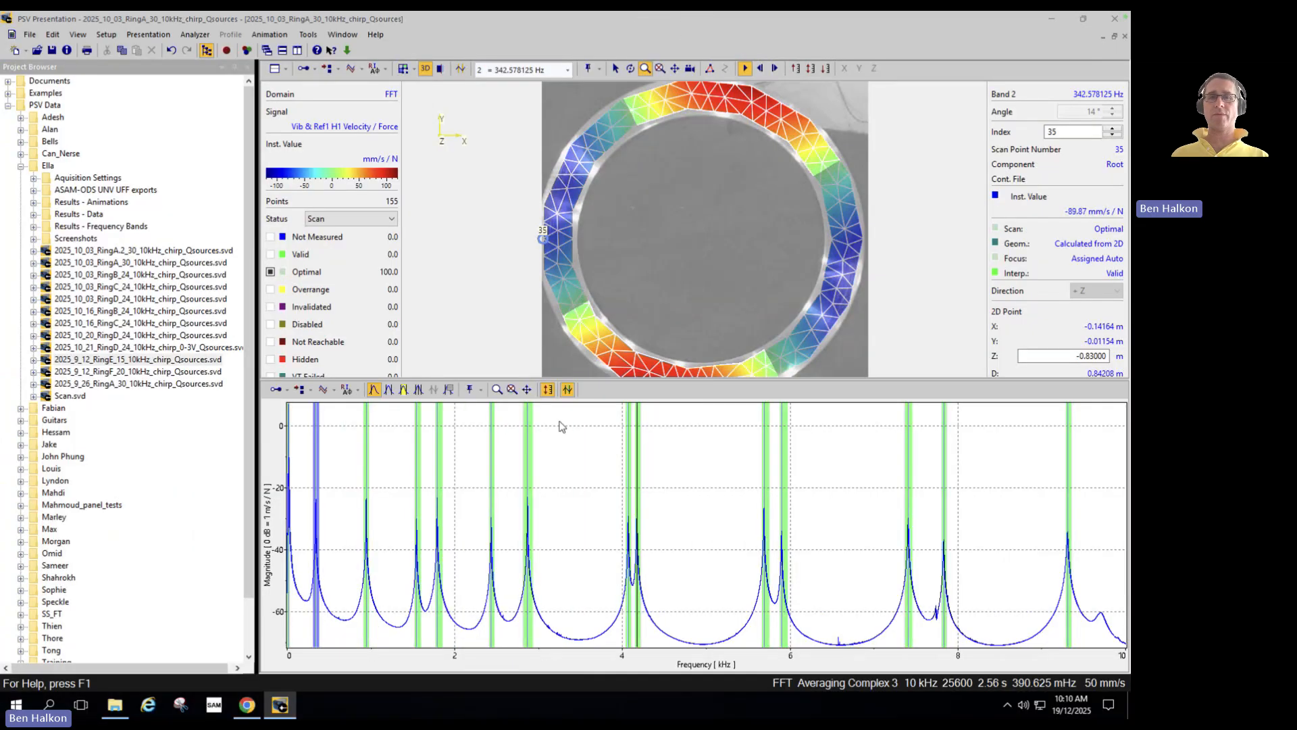
key(ctrl+Right)
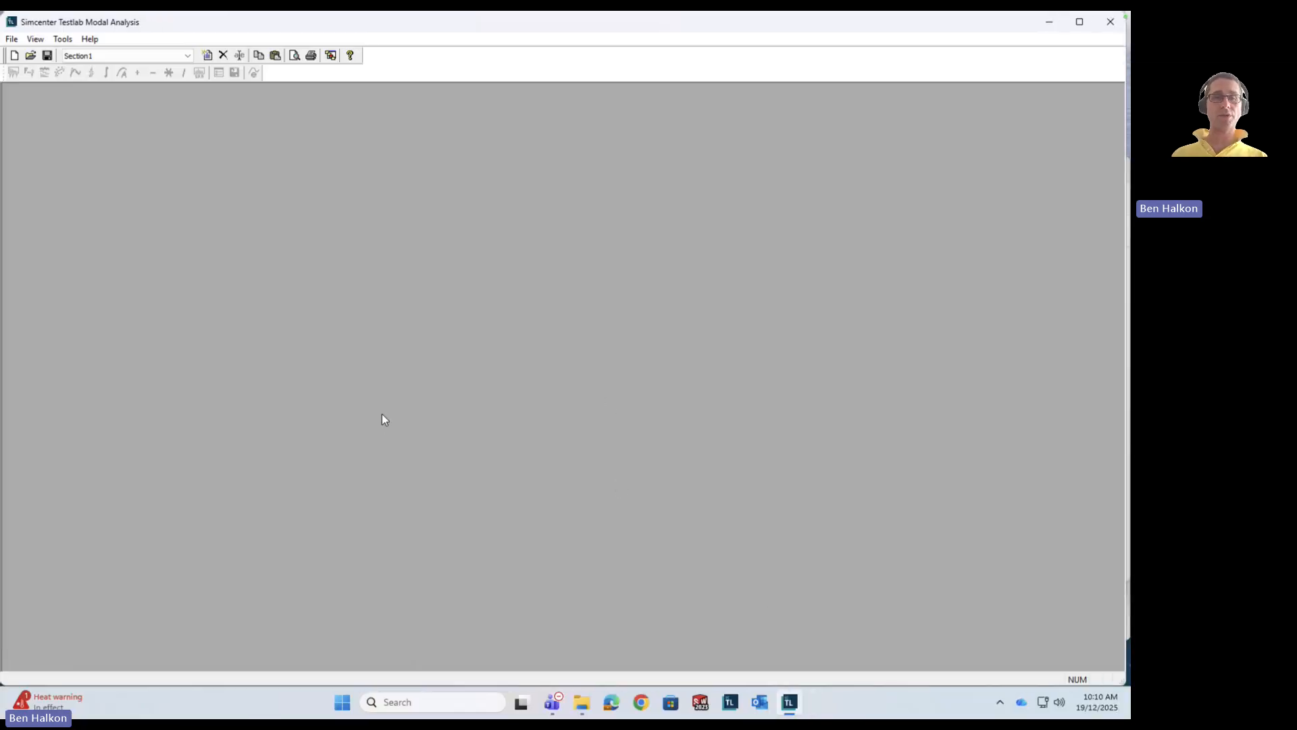
mouse_move(553, 706)
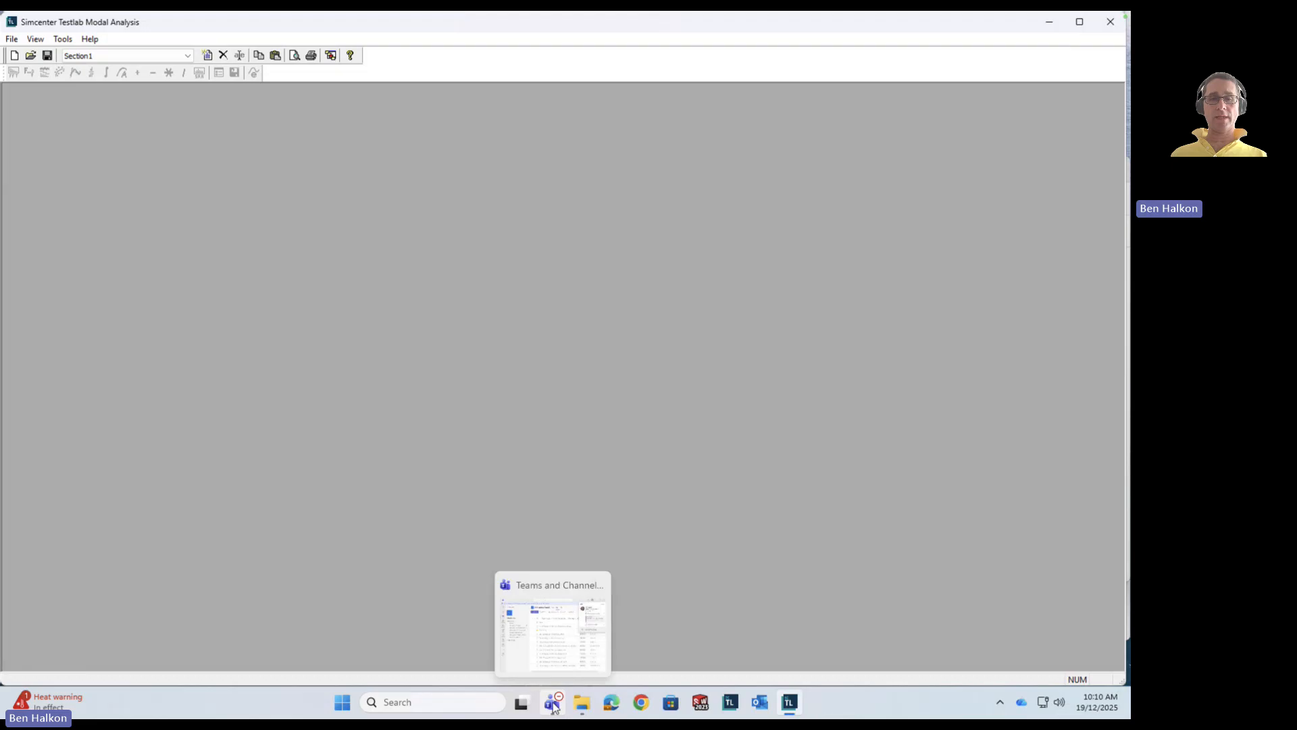
click(541, 637)
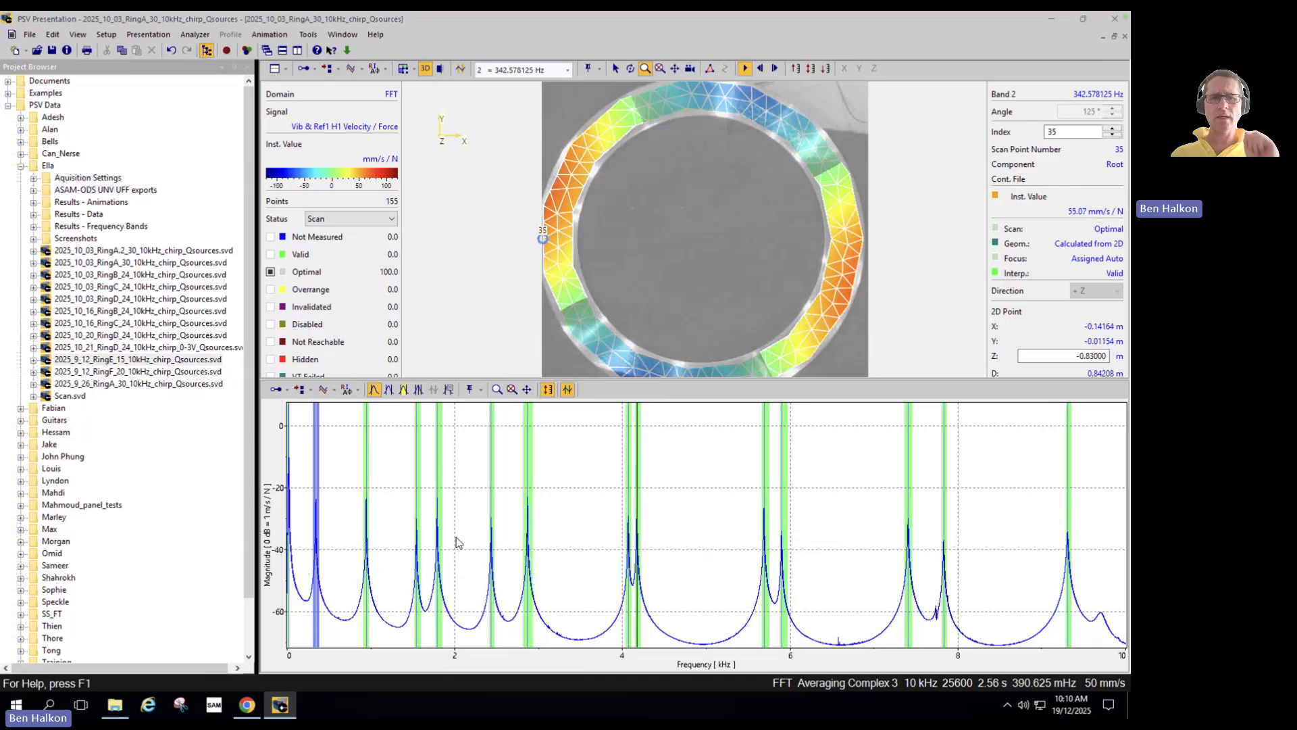
Step: View the Windows edition and system specifications of the PSV computer, and close its settings
click(15, 704)
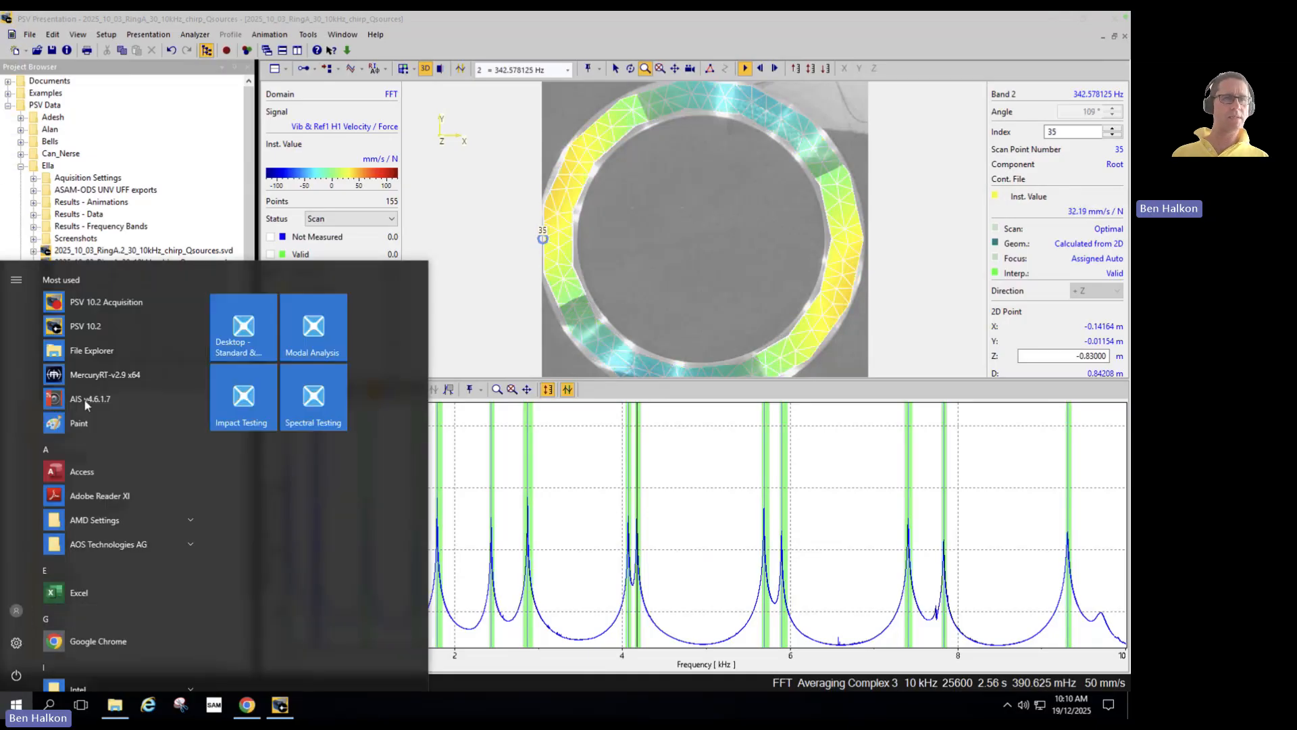
click(16, 642)
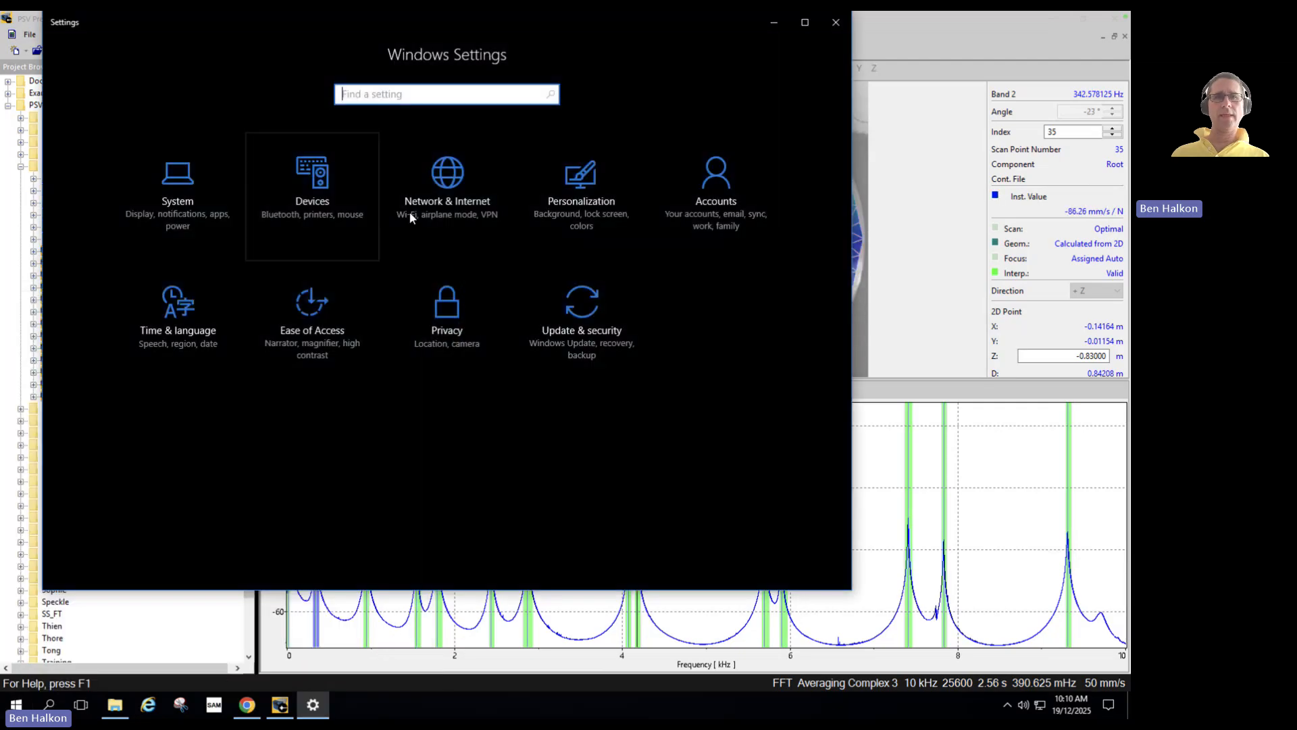
click(174, 198)
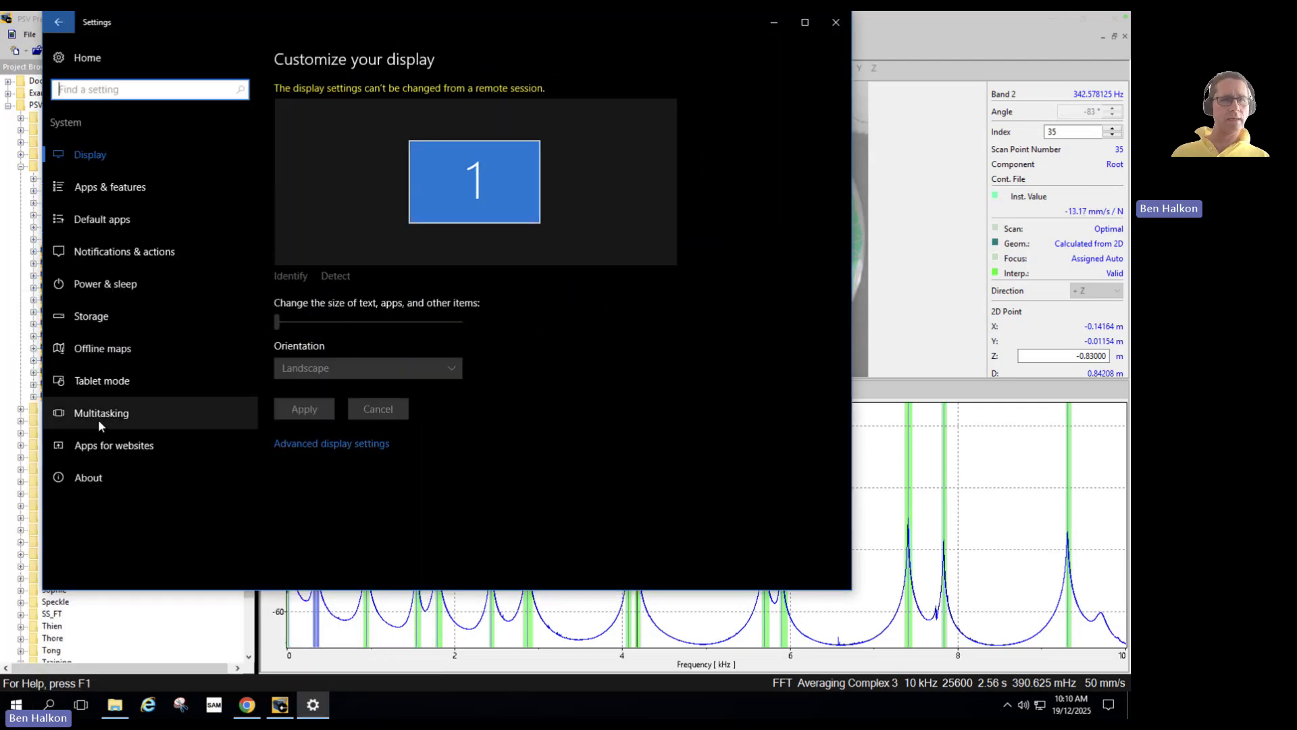
click(94, 477)
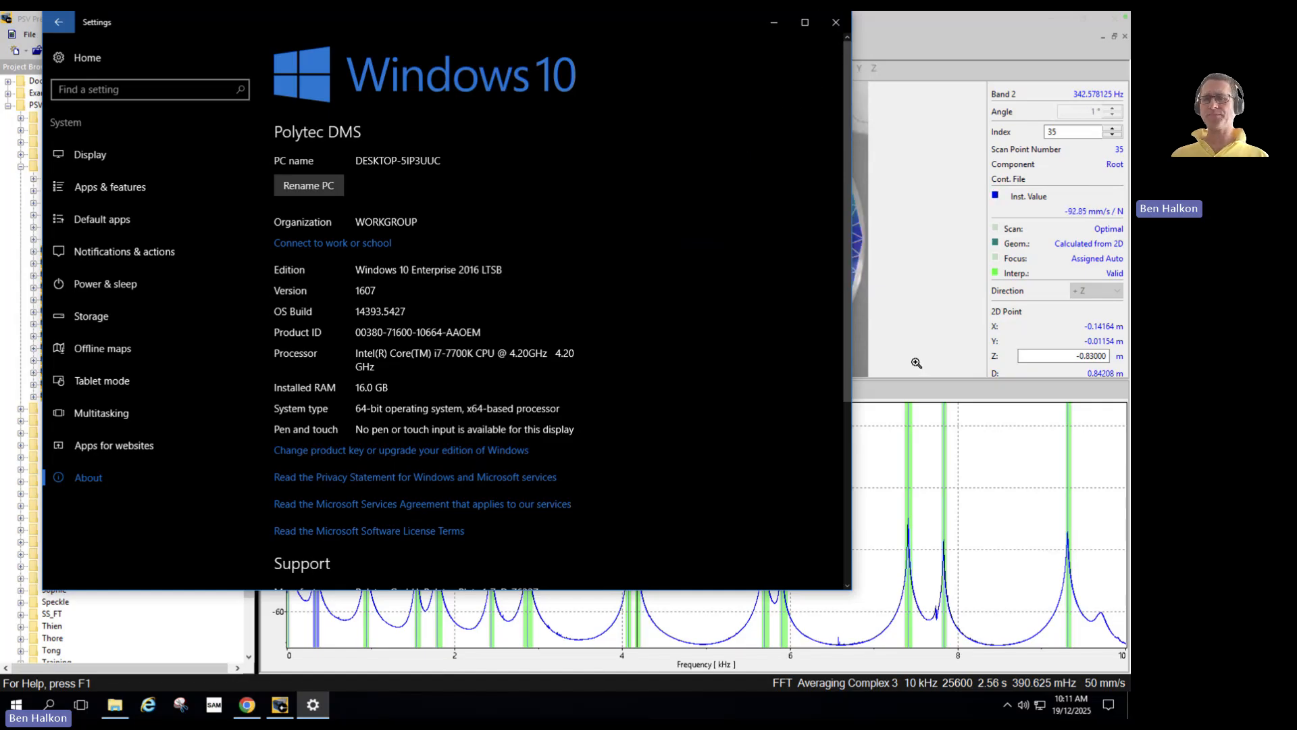
click(838, 24)
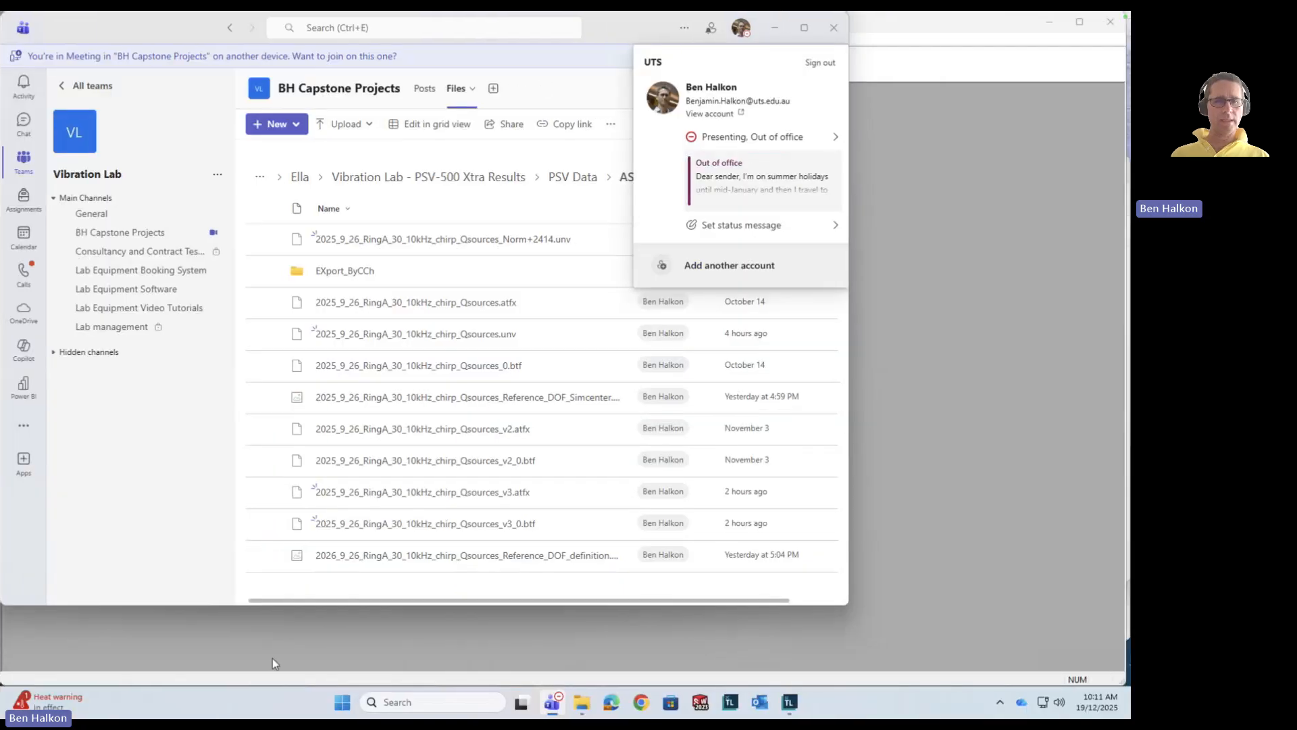
Step: Look up the device and Windows specifications of the Testlab computer, and close its settings
click(343, 702)
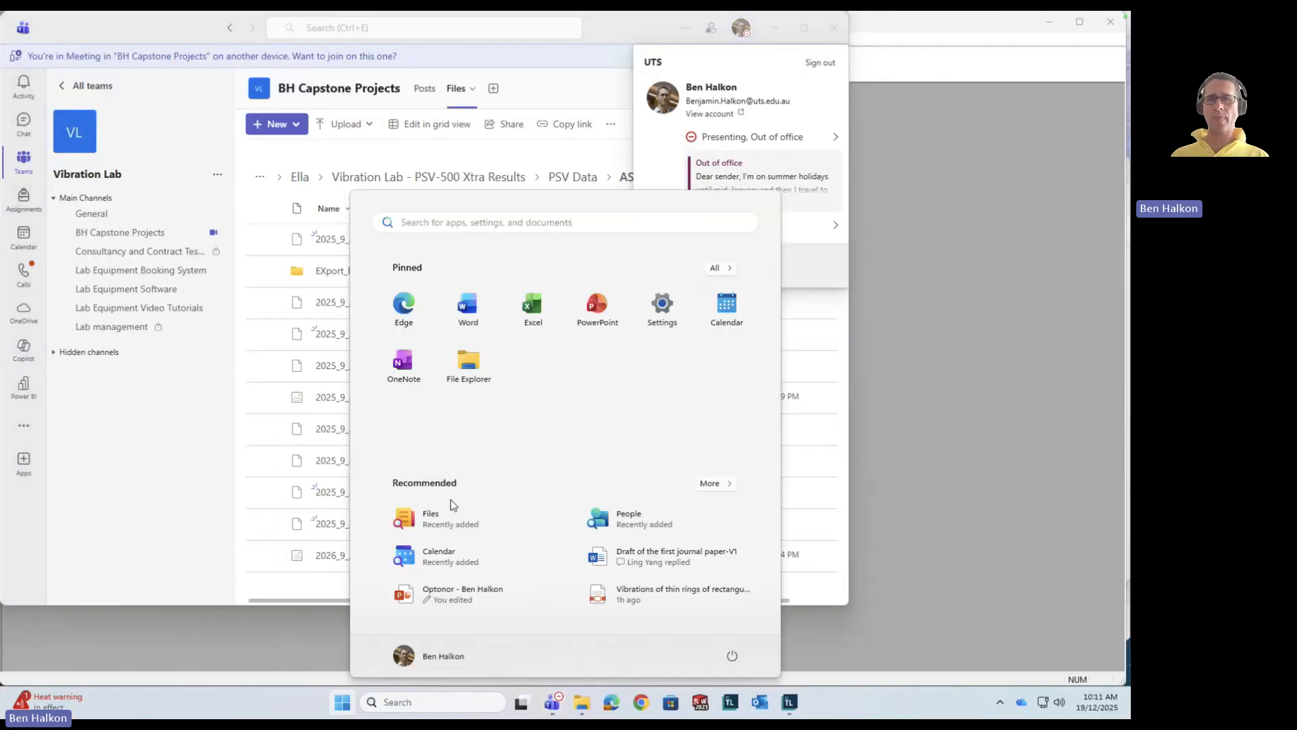
click(662, 306)
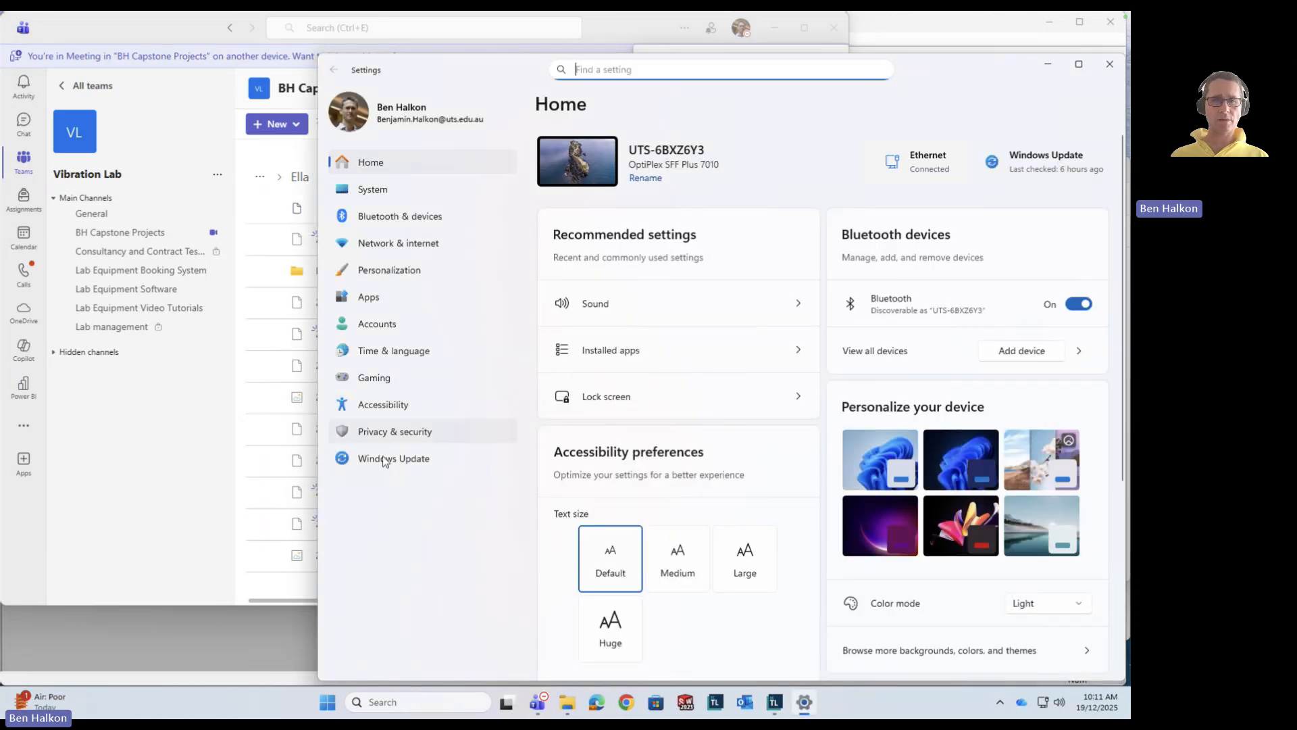
click(377, 191)
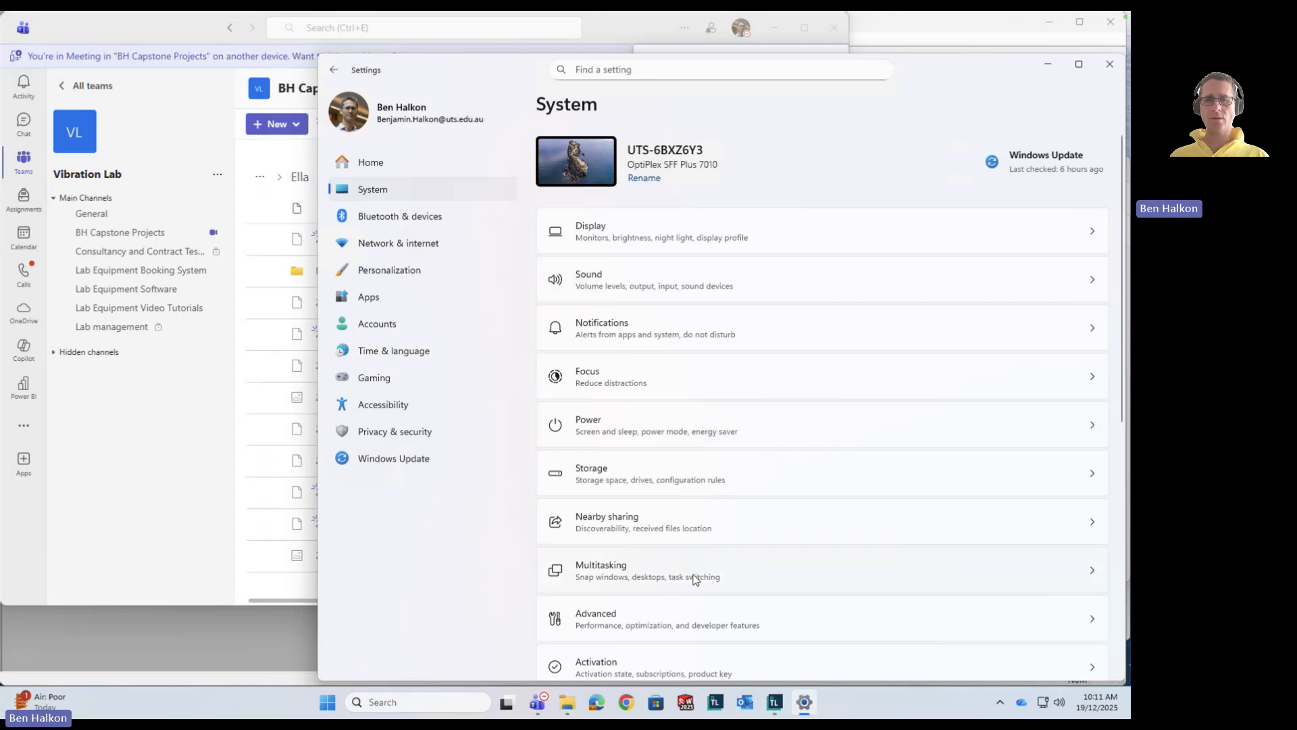
scroll(696, 579, down, 10)
click(616, 634)
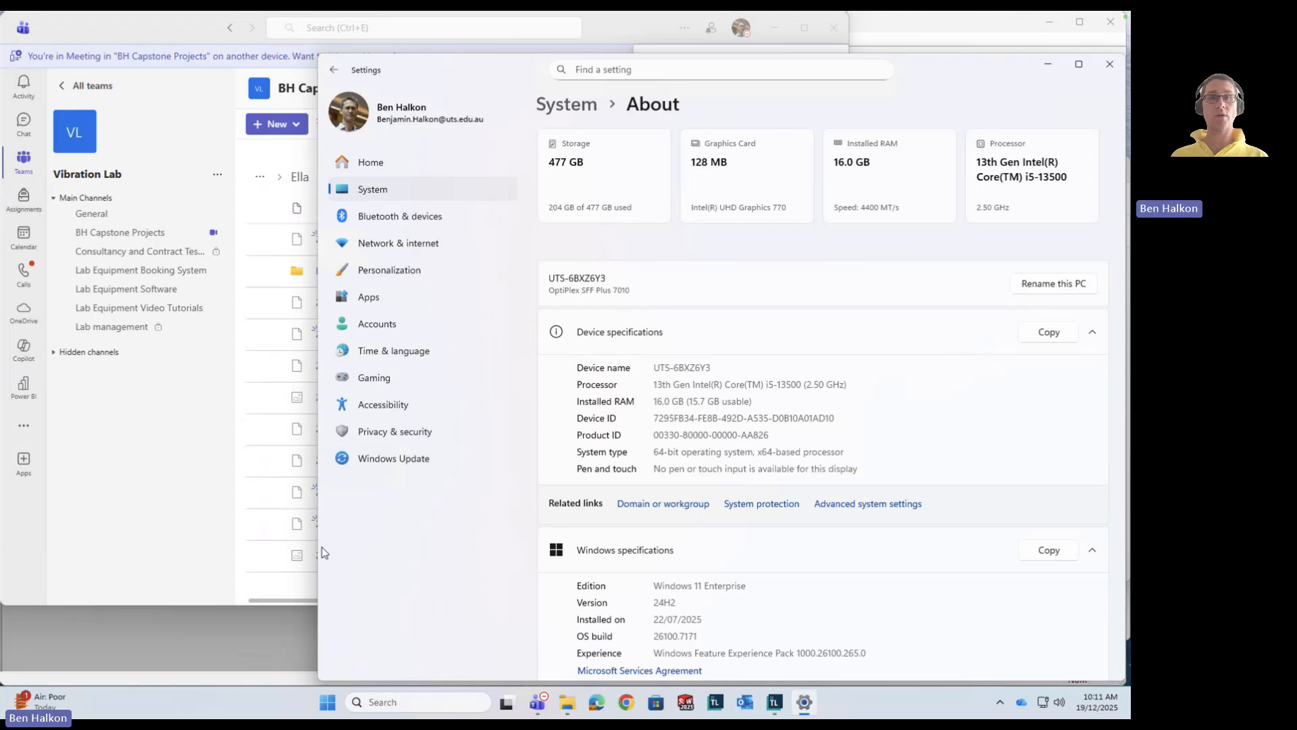
click(1111, 67)
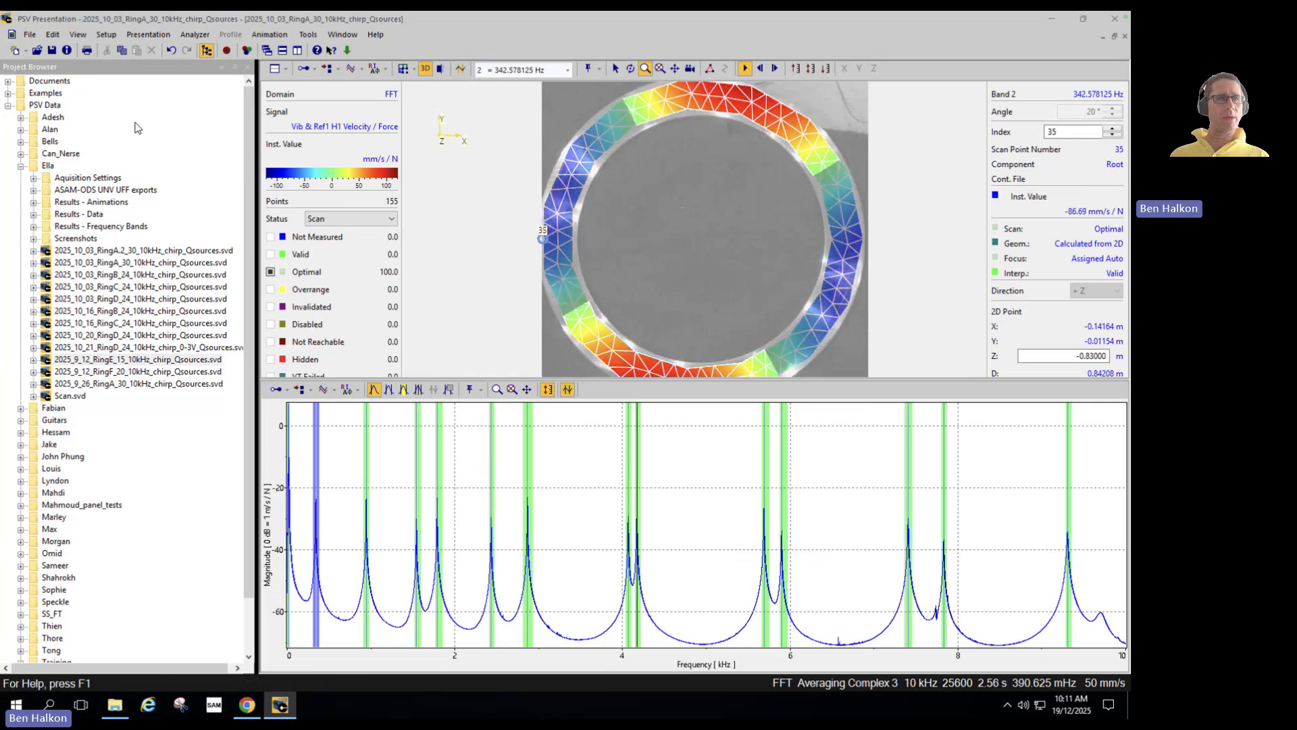
Step: Highlight scan file 2025_9_26_RingA_30_10kHz_chirp_Qsources.svd, and view the loaded ring's deflection shapes for frequency bands 3 to 8 before returning to band 2
click(68, 251)
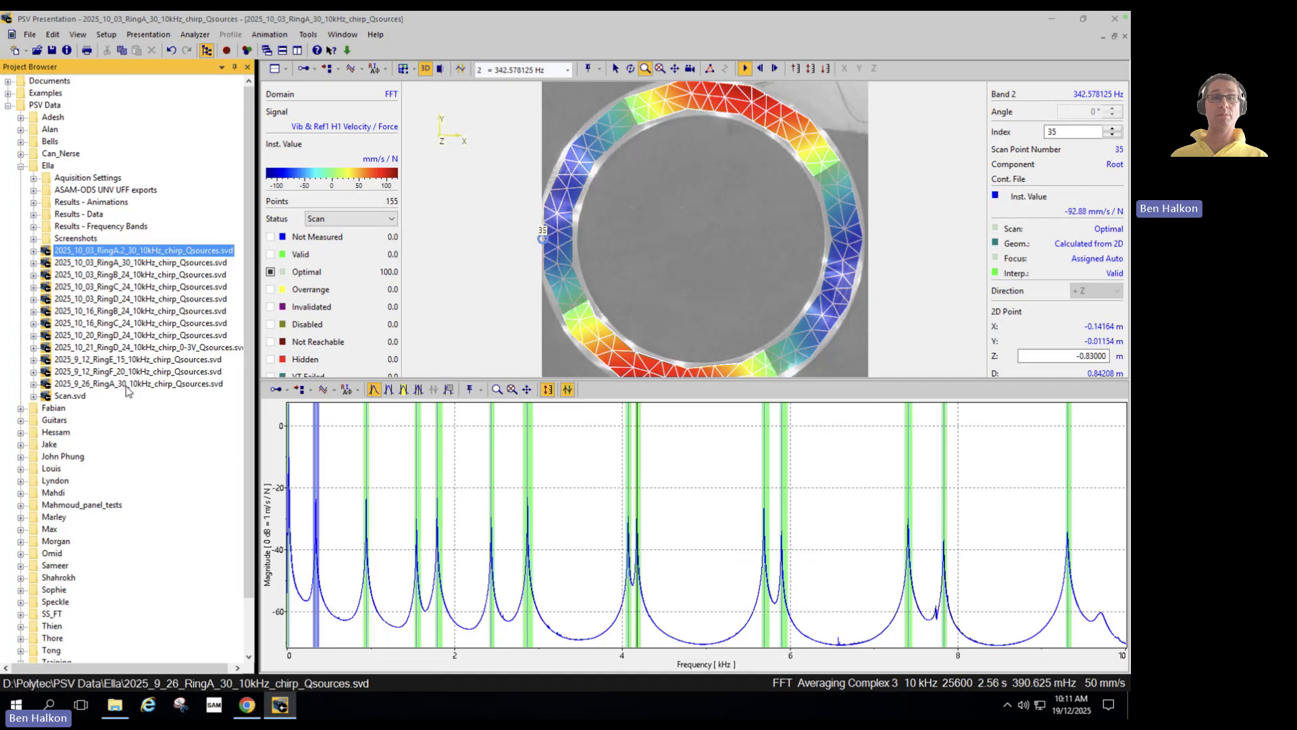
click(127, 384)
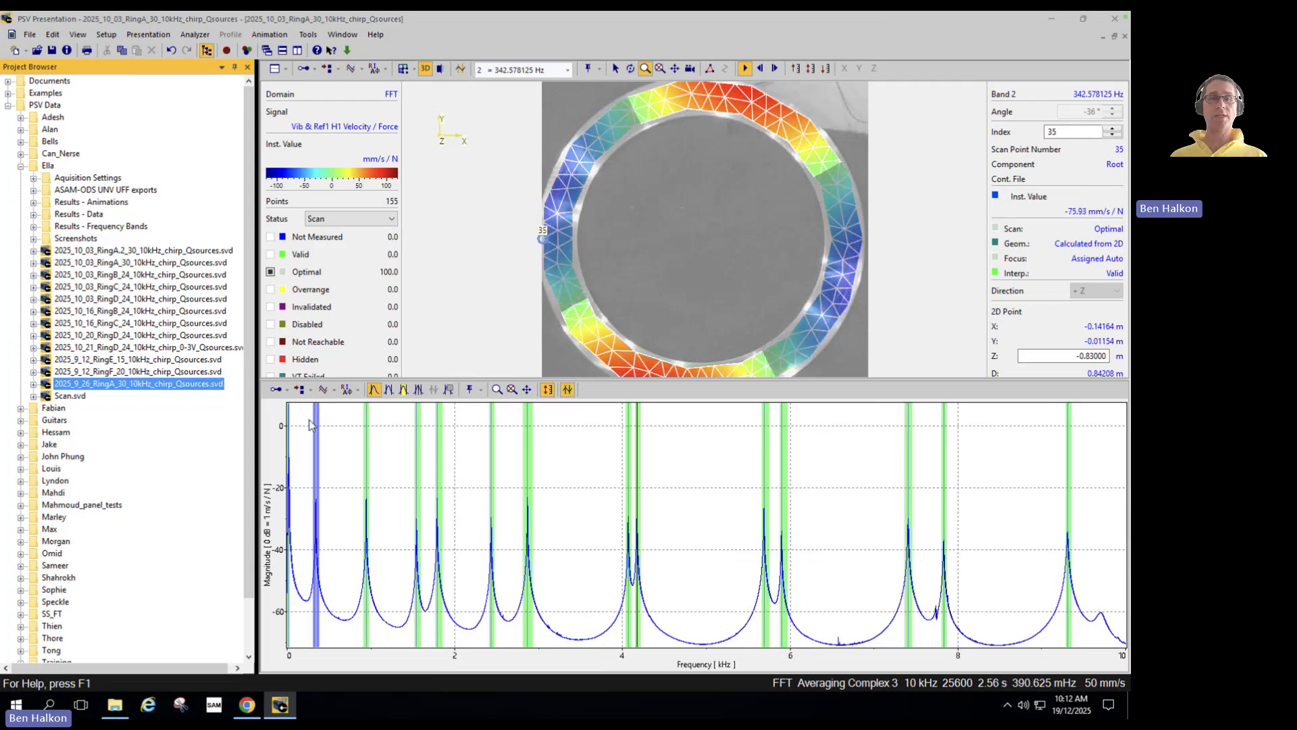
click(365, 457)
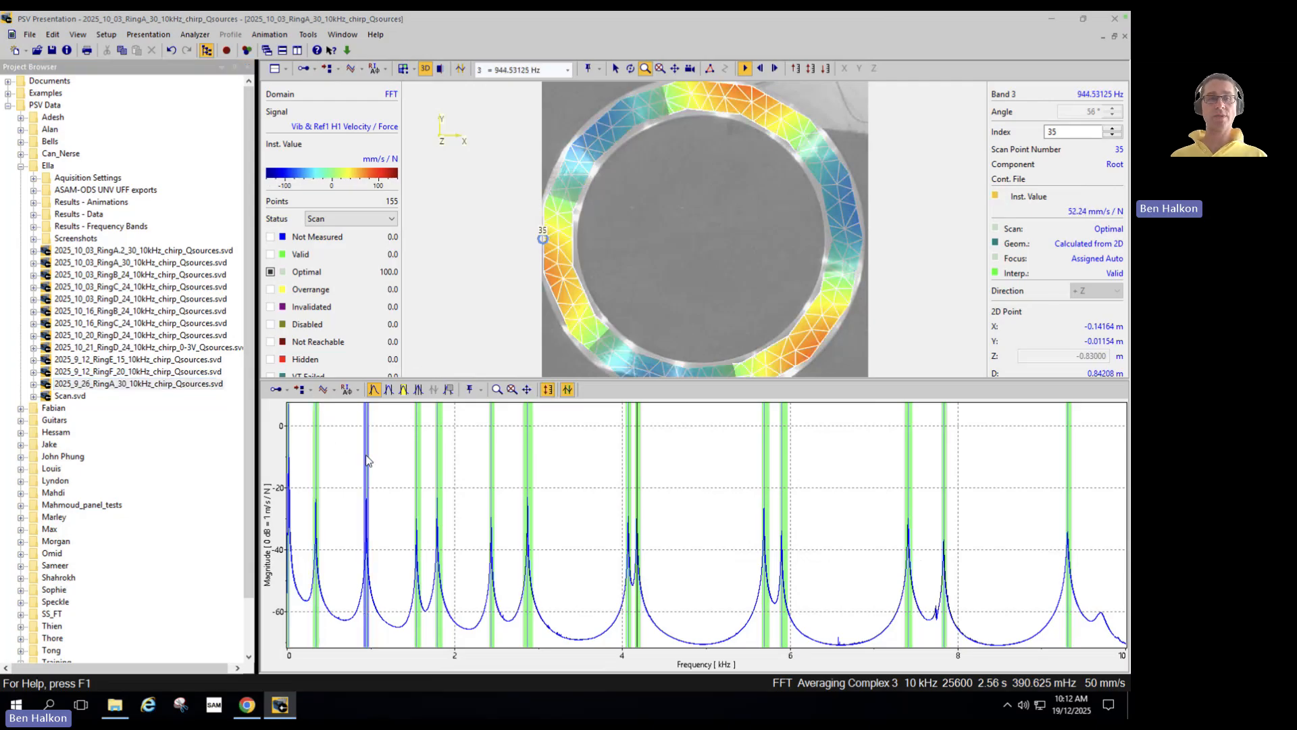
click(418, 463)
click(440, 464)
click(492, 466)
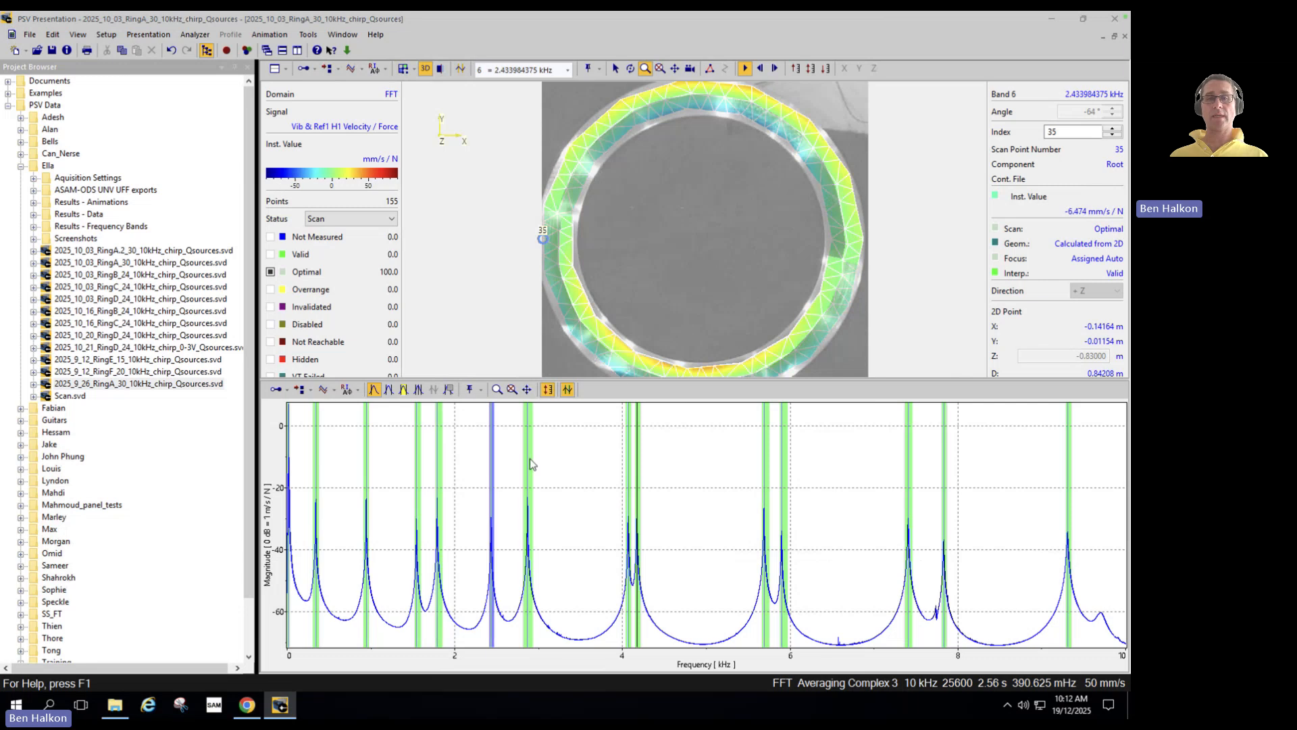
click(531, 463)
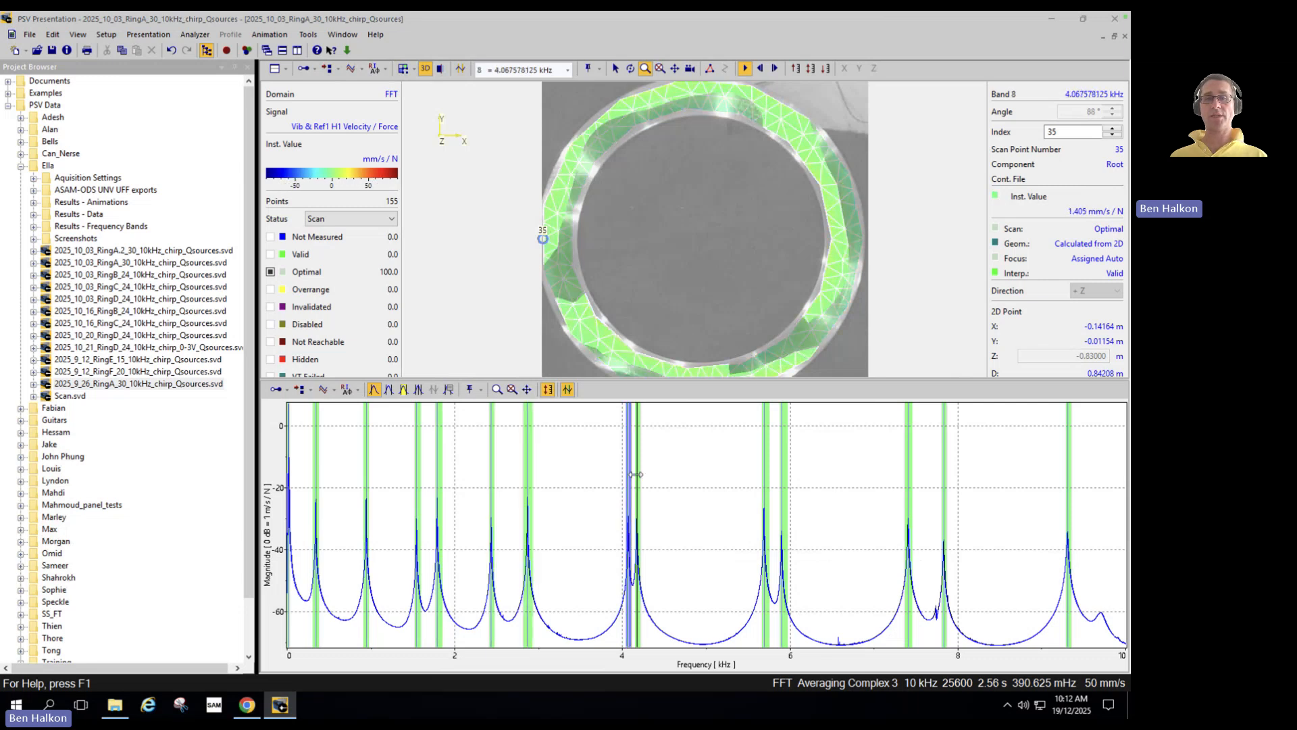
click(316, 466)
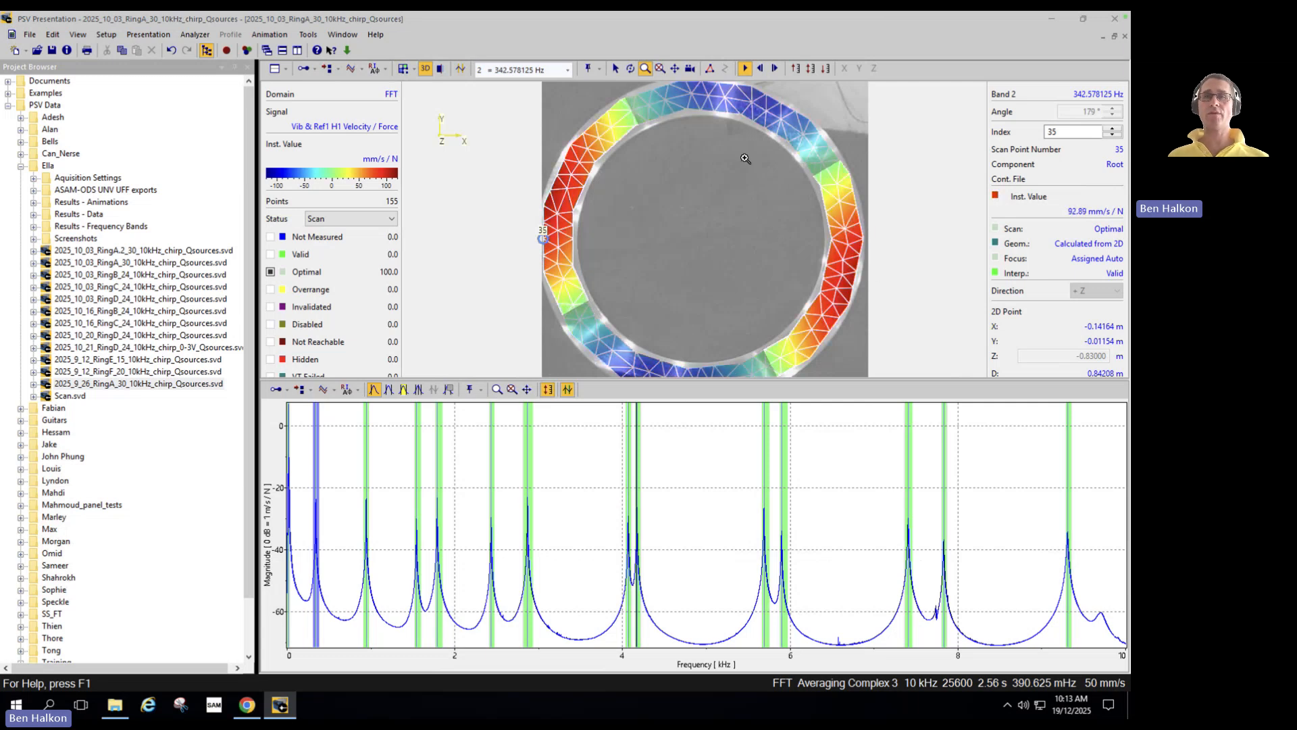
Step: Rotate the animated ring at band 2 into an oblique 3D view to inspect its out-of-plane deflection
click(630, 69)
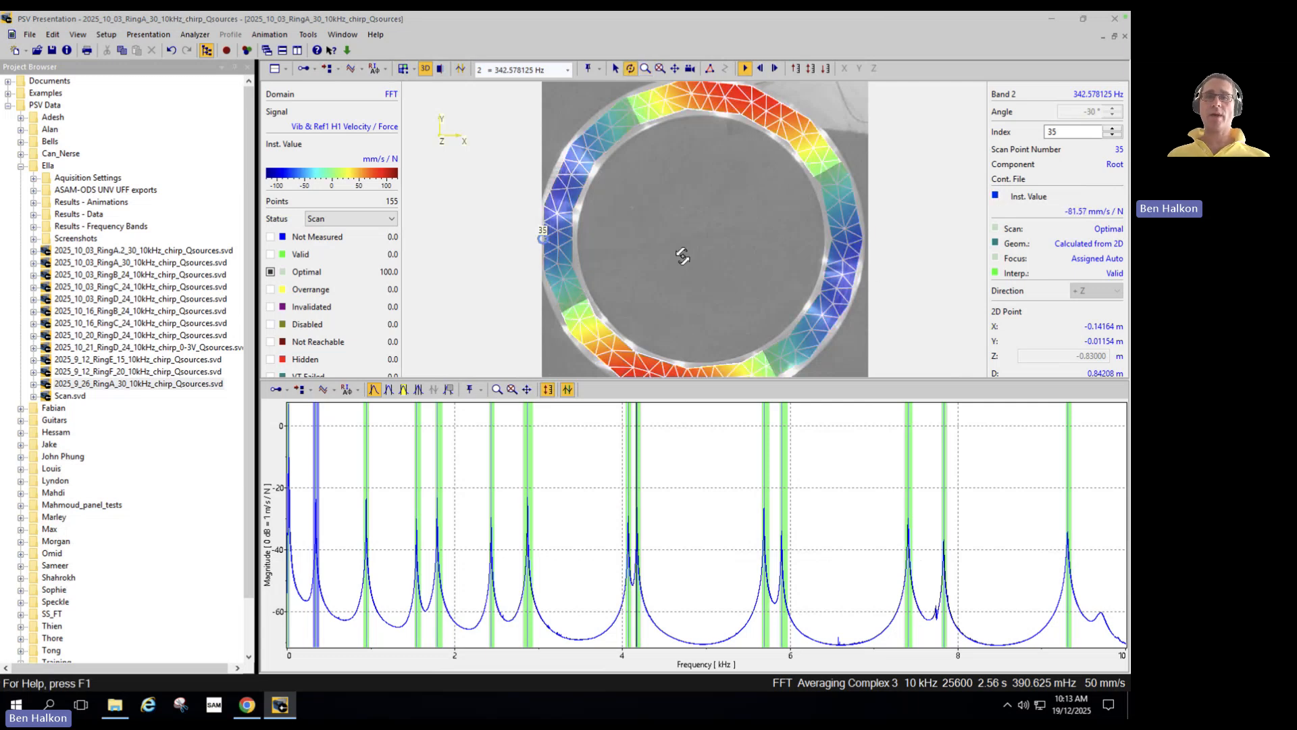
drag(672, 220, 688, 183)
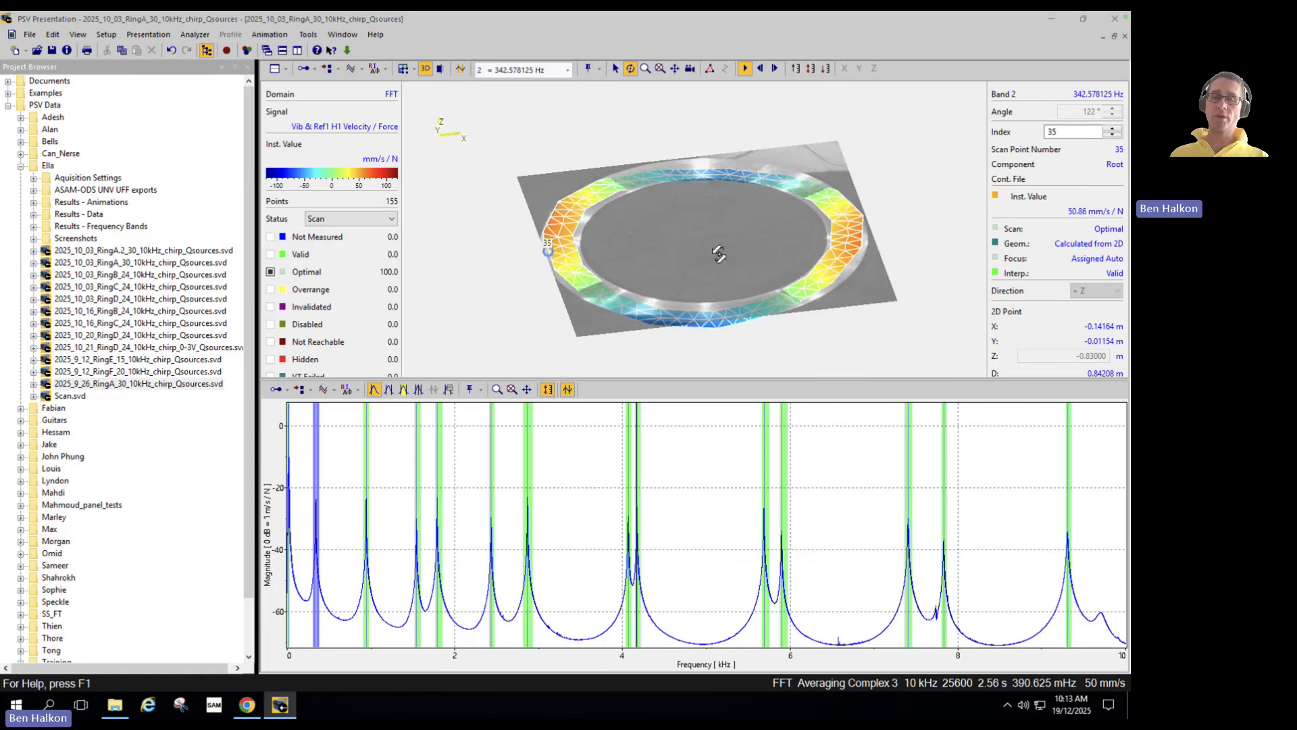
key(super)
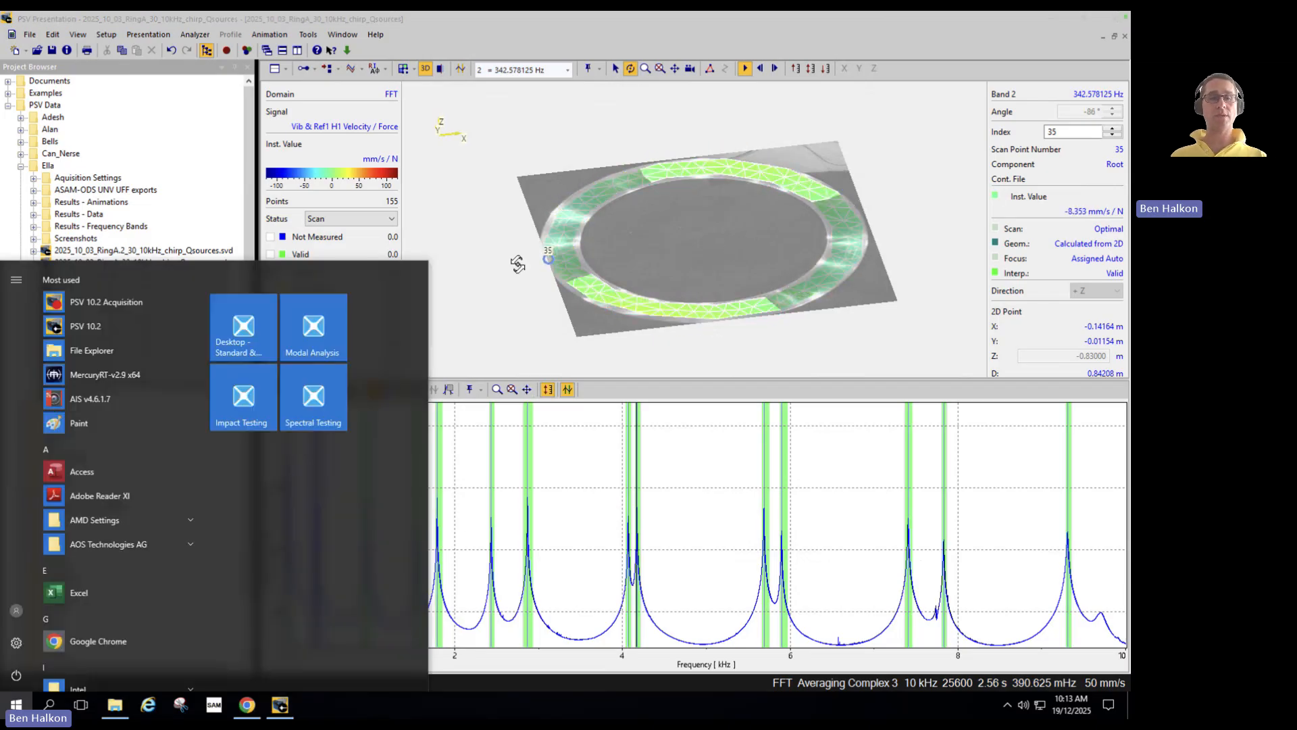
key(super)
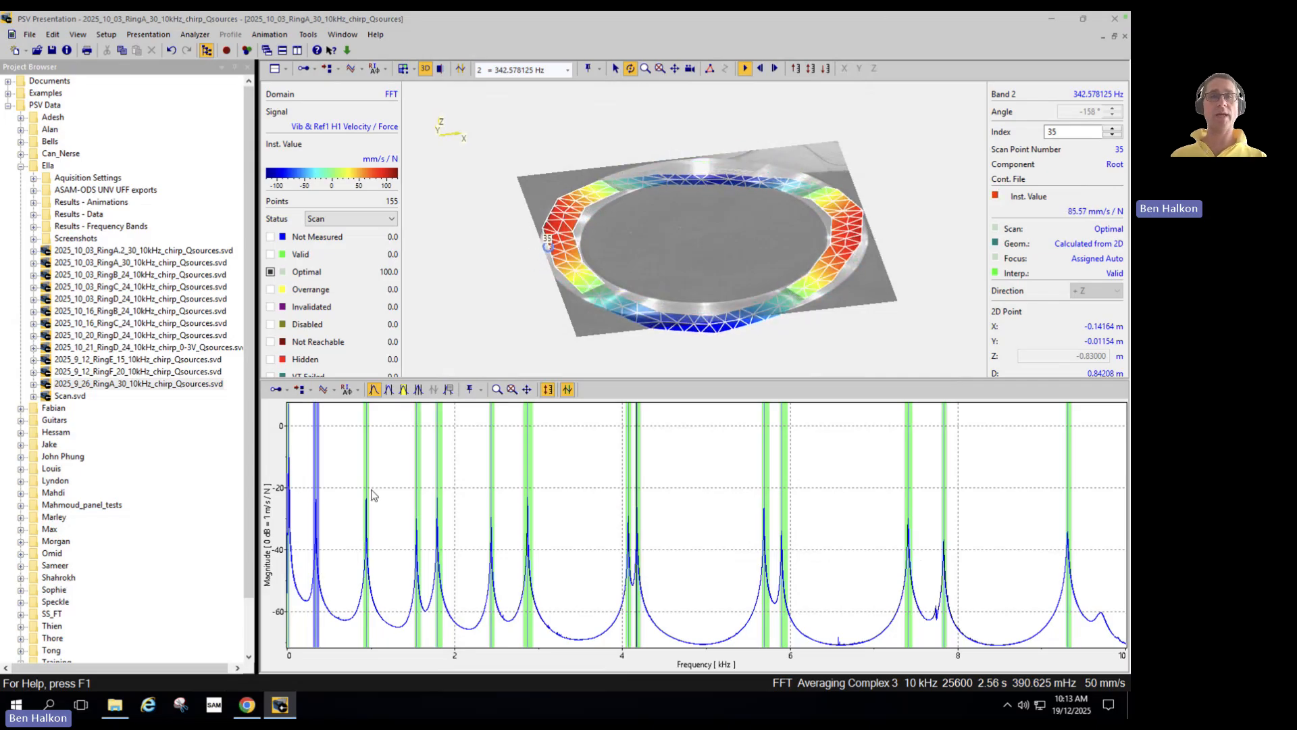
Step: Check Ring A's dimensions in Table 1 of the Word paper and return to the PSV scan data
key(ctrl+Left)
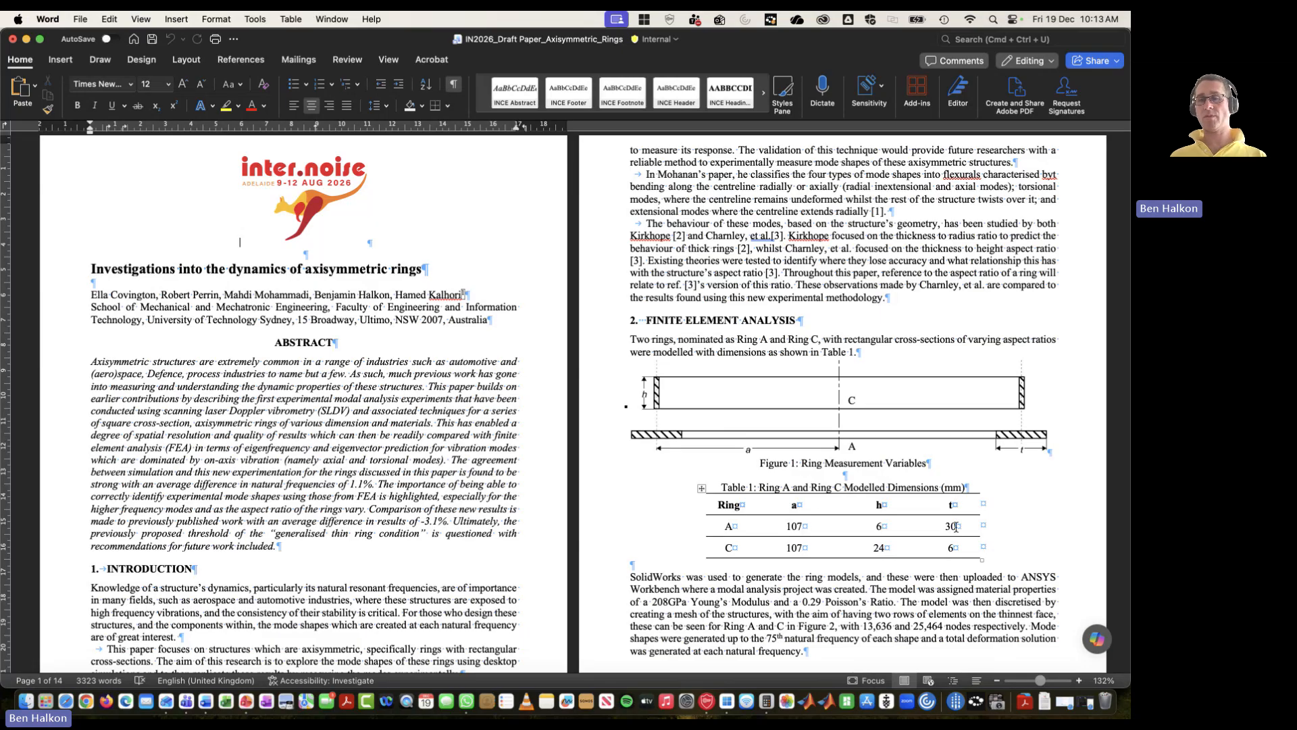
key(ctrl+Right)
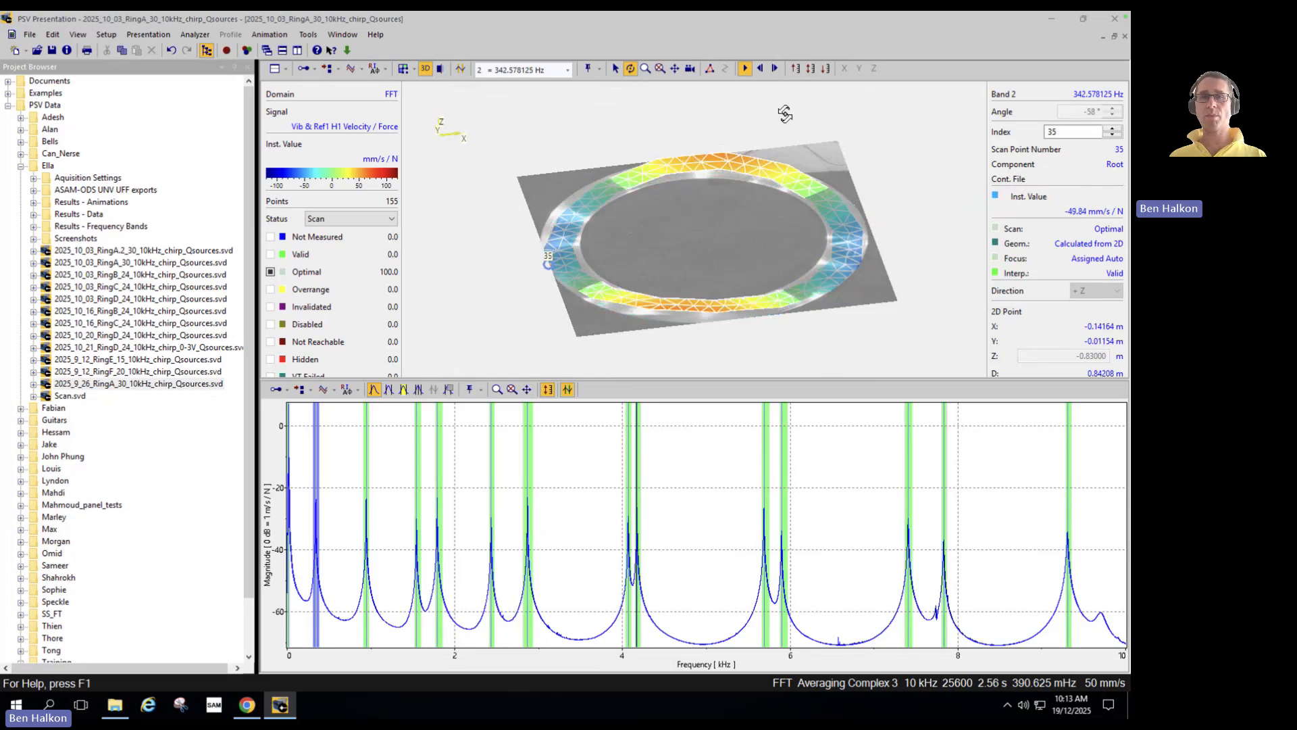
Step: Reset the 3D sight to the front view of the ring and enlarge it to fill the display area
right_click(678, 191)
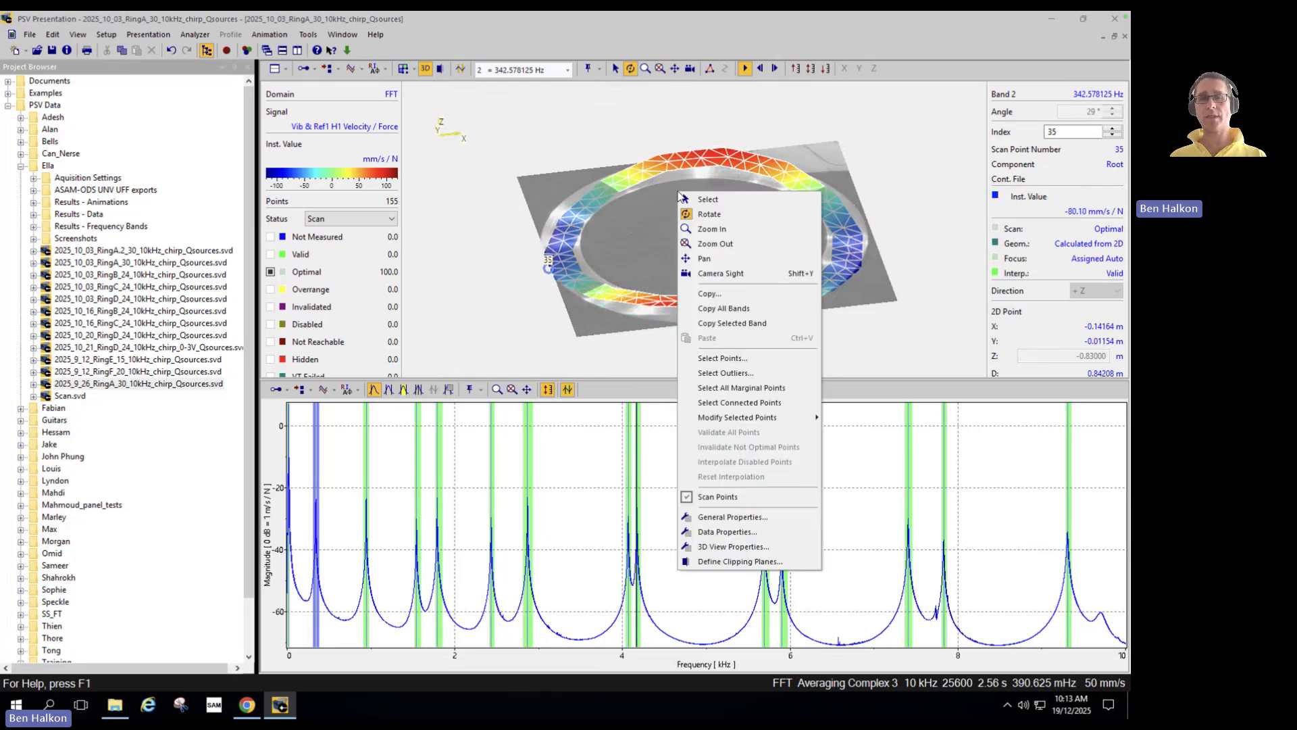
click(706, 546)
click(56, 249)
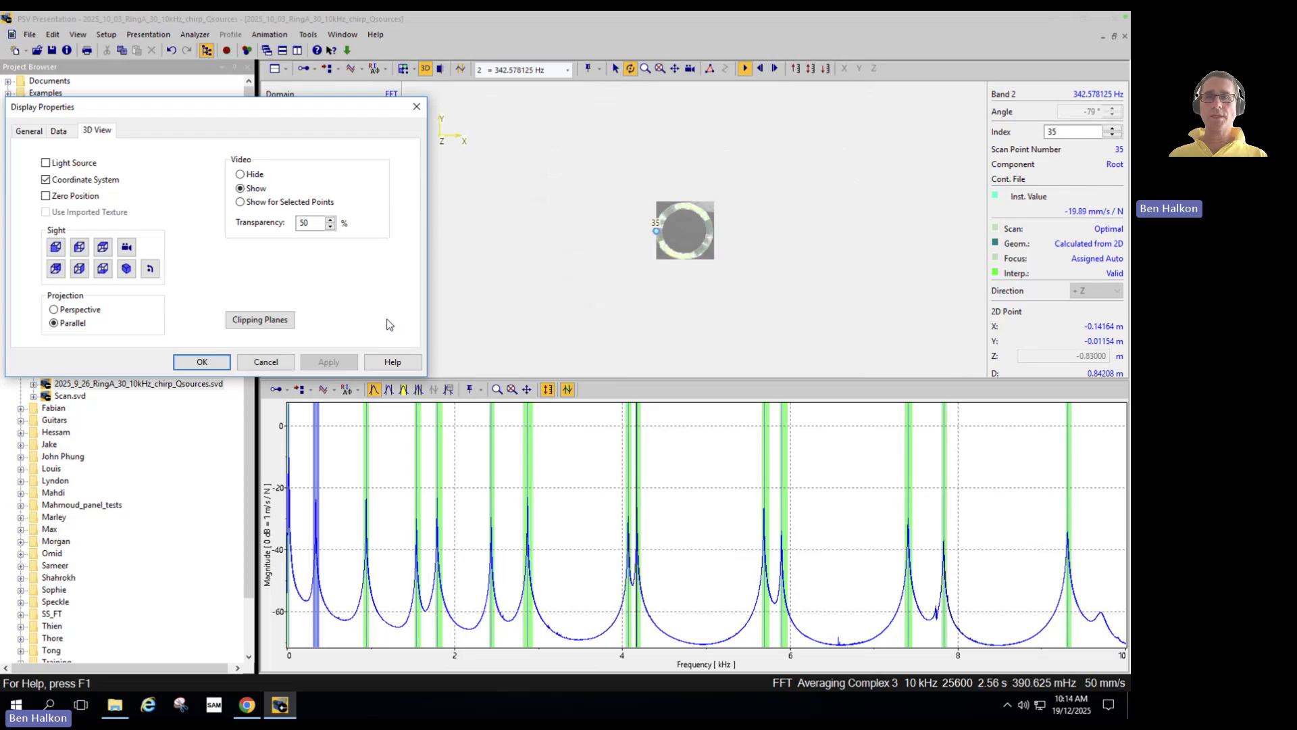
click(417, 109)
drag(636, 198, 738, 273)
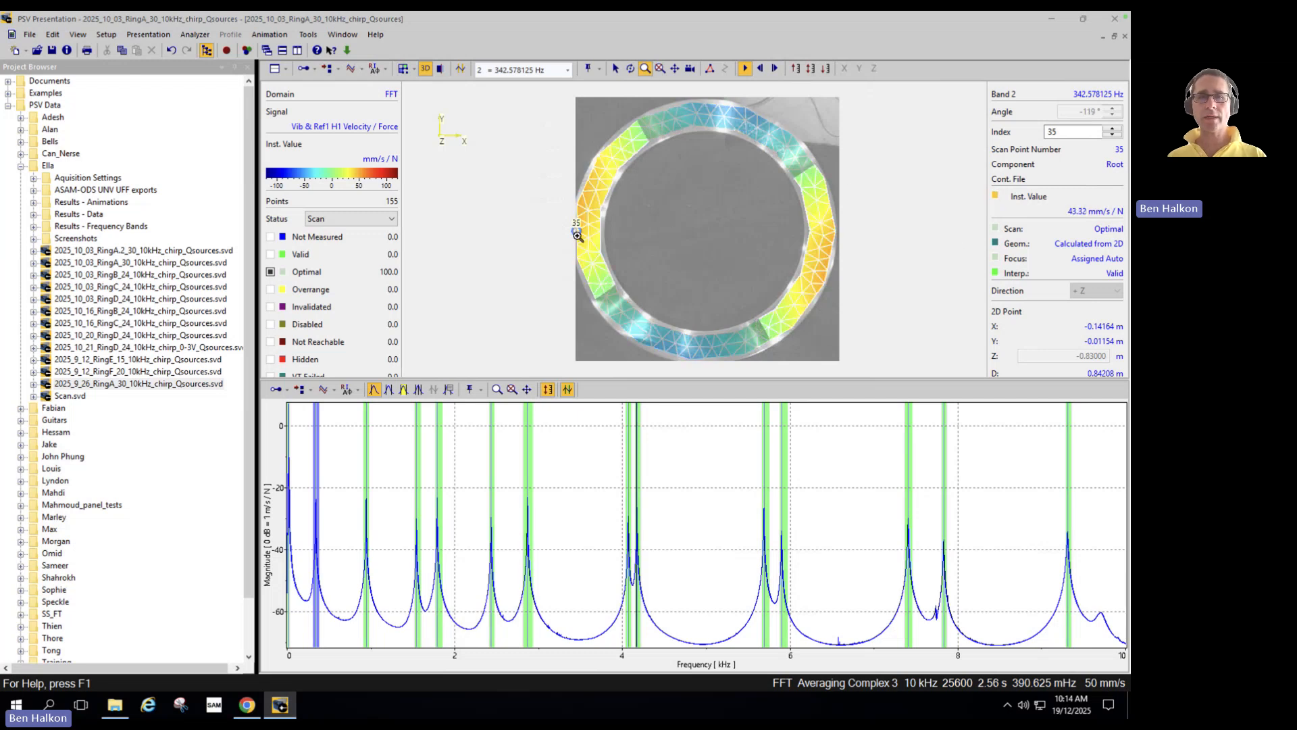
Step: Read the coordinates of scan points 35 and 88 on opposite outer edges of the ring
click(615, 70)
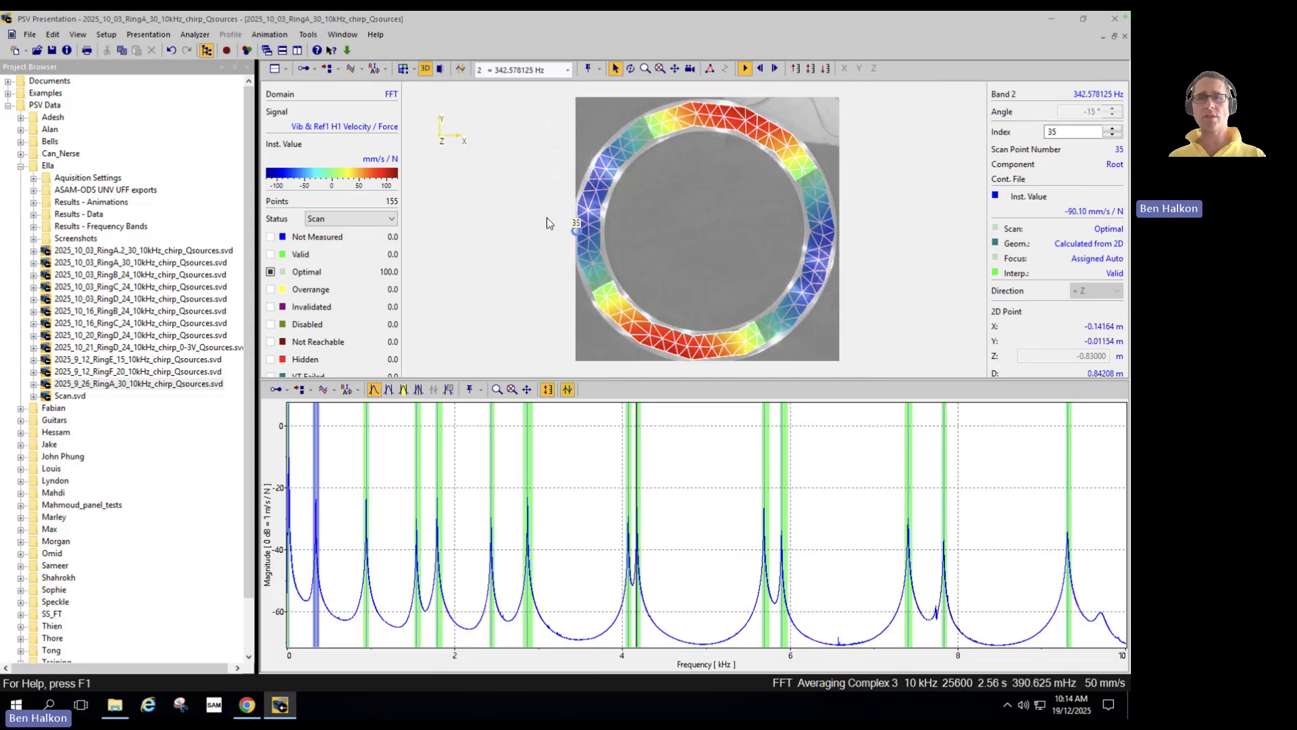
click(835, 230)
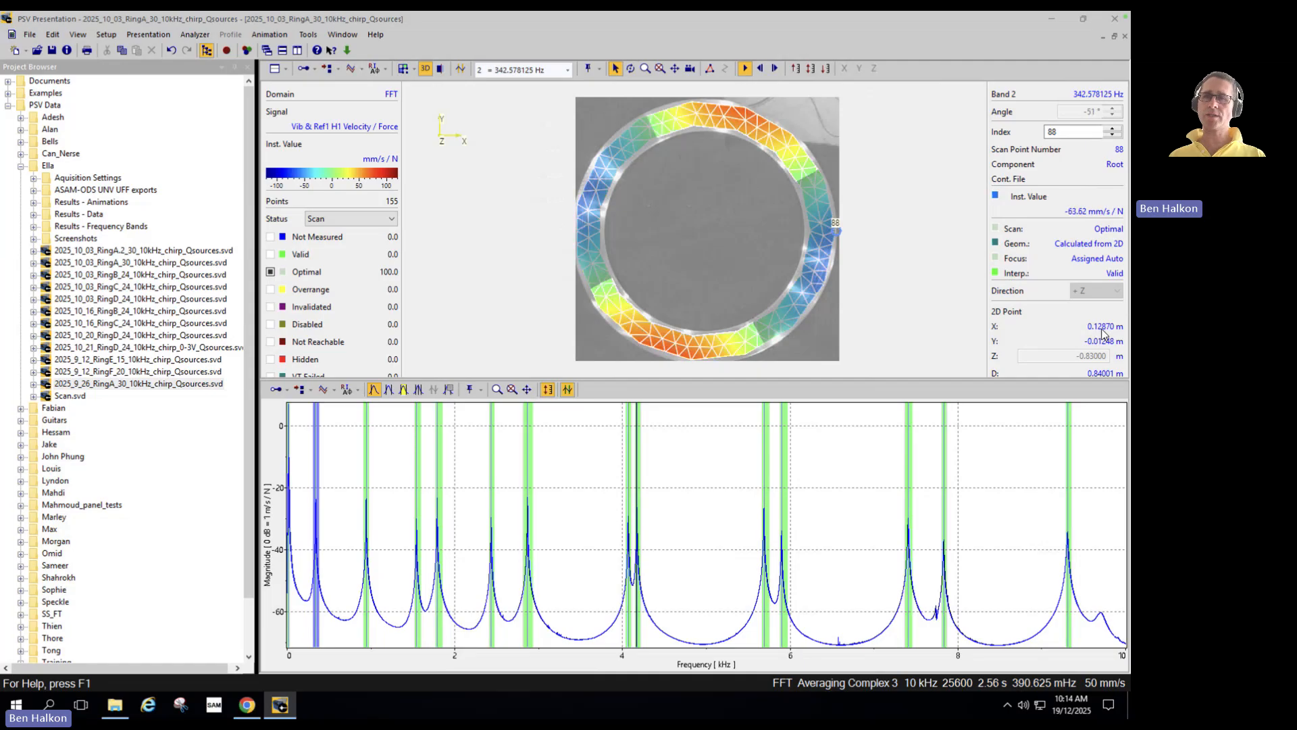
click(577, 231)
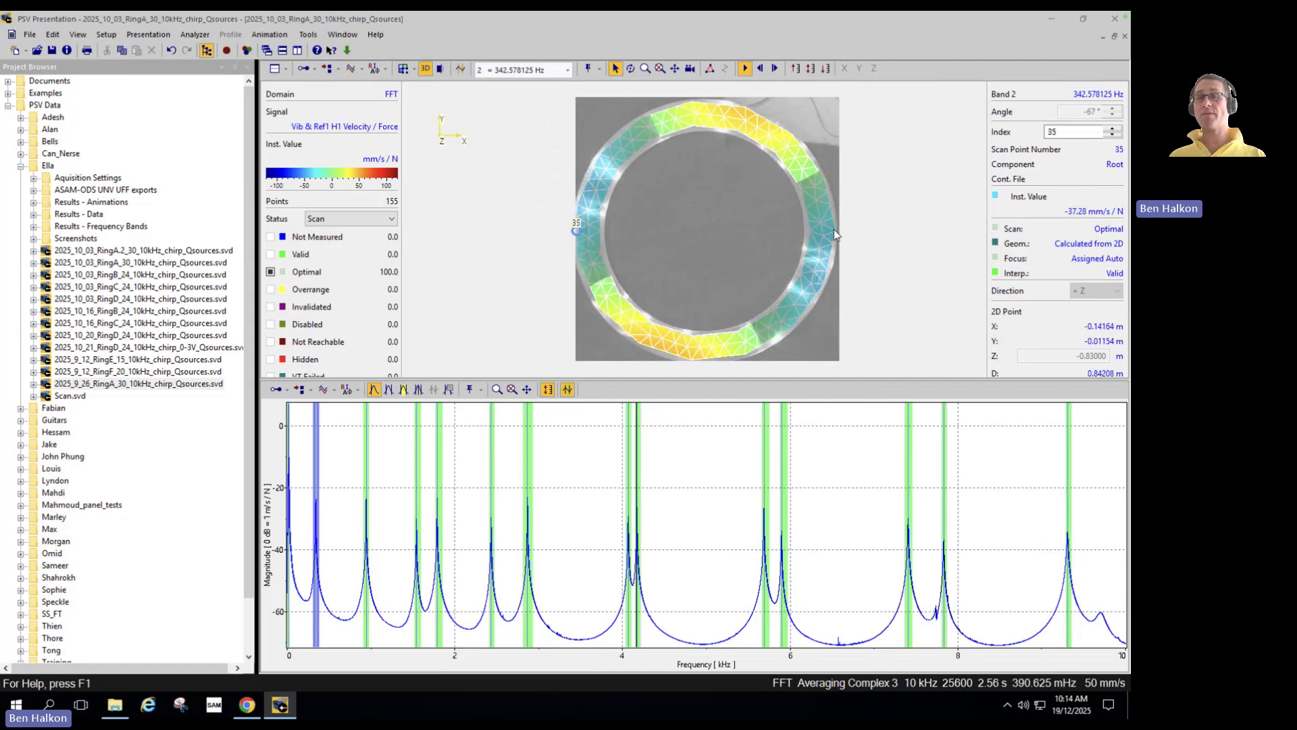
click(839, 234)
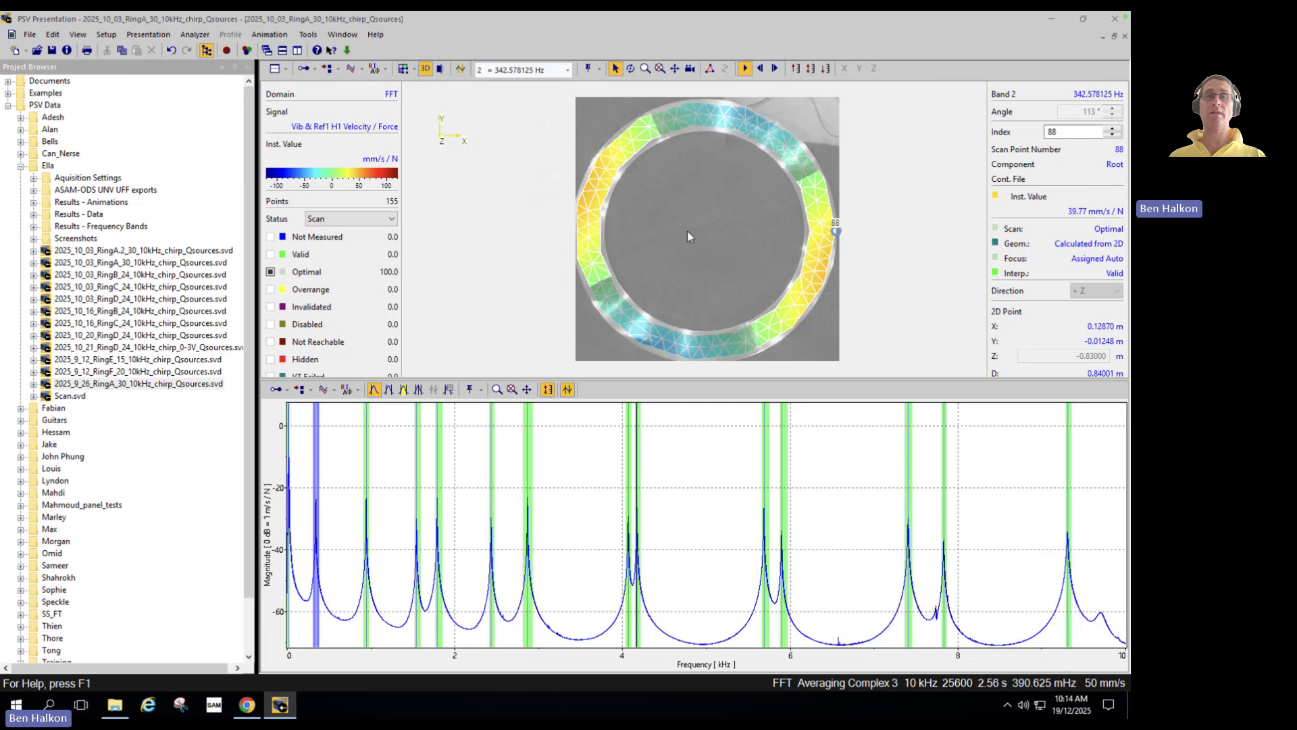
Step: Select scan point 35 on the ring's outer edge and disable the Min X, Max X, Min Y and Max Y clipping planes
click(577, 231)
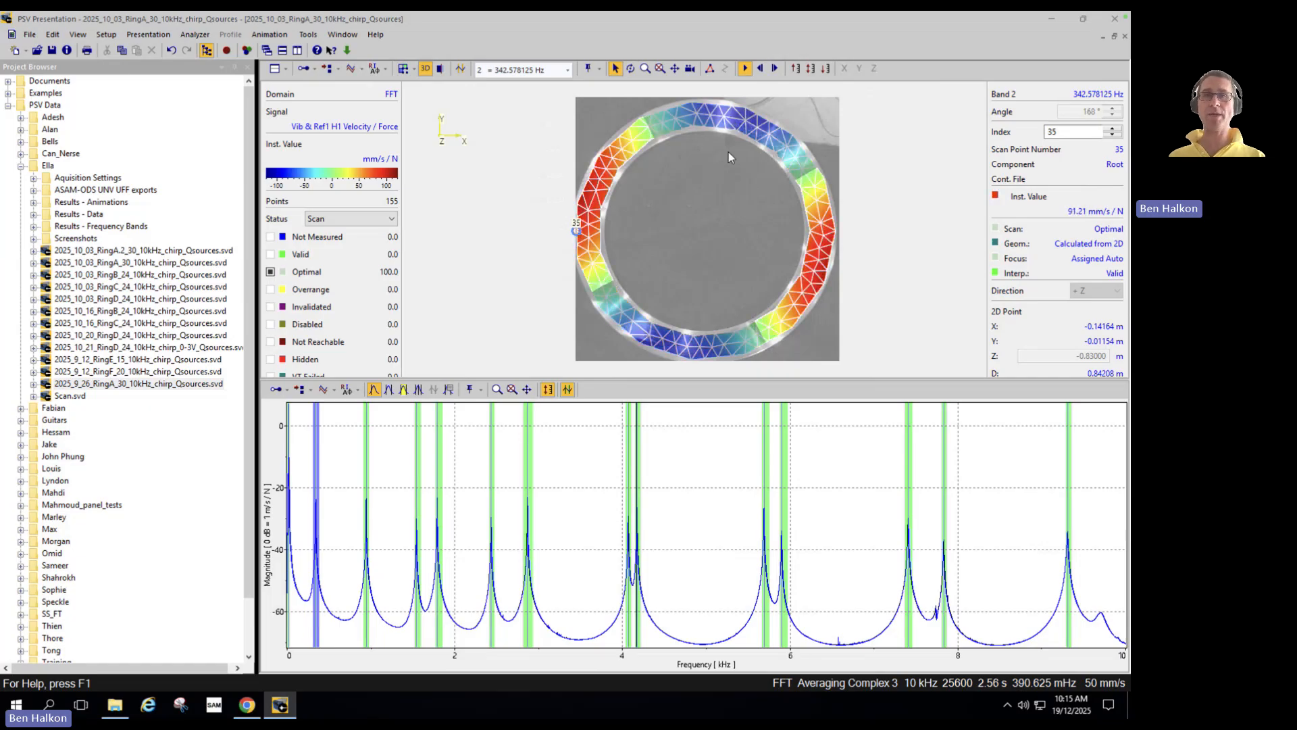
right_click(698, 172)
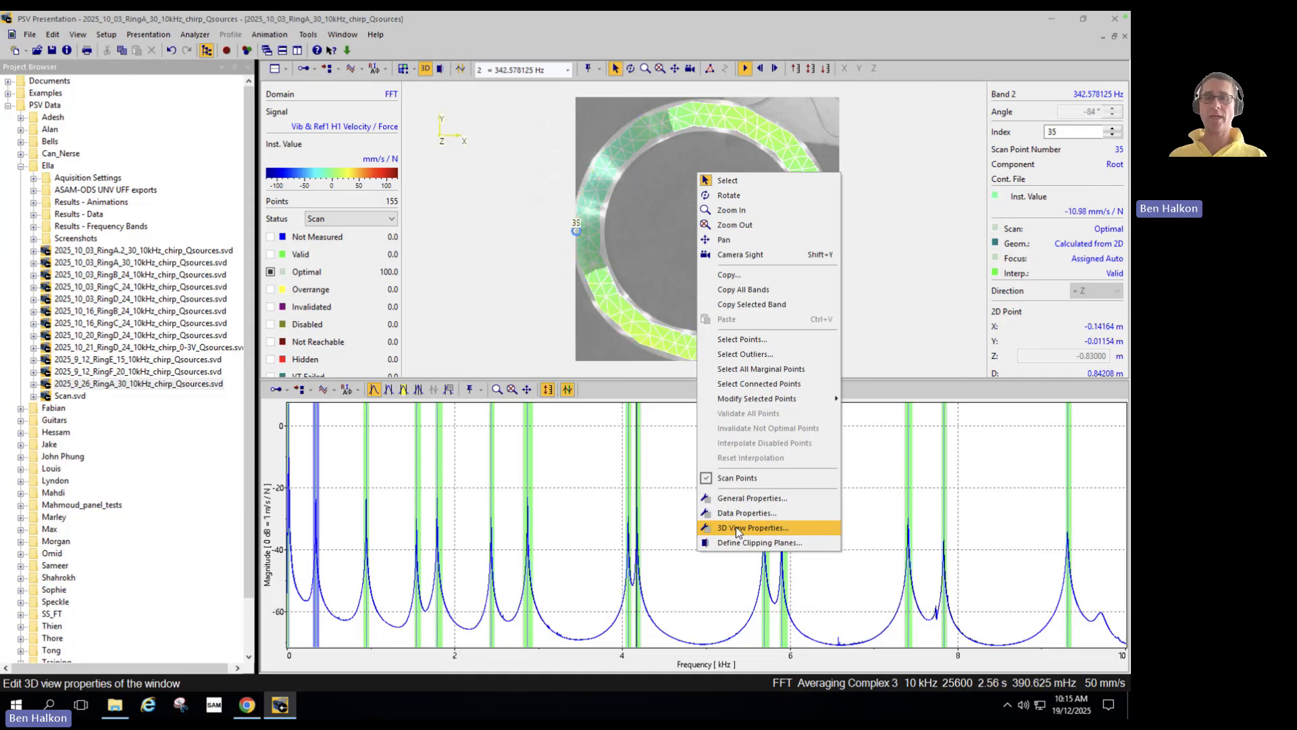
click(743, 542)
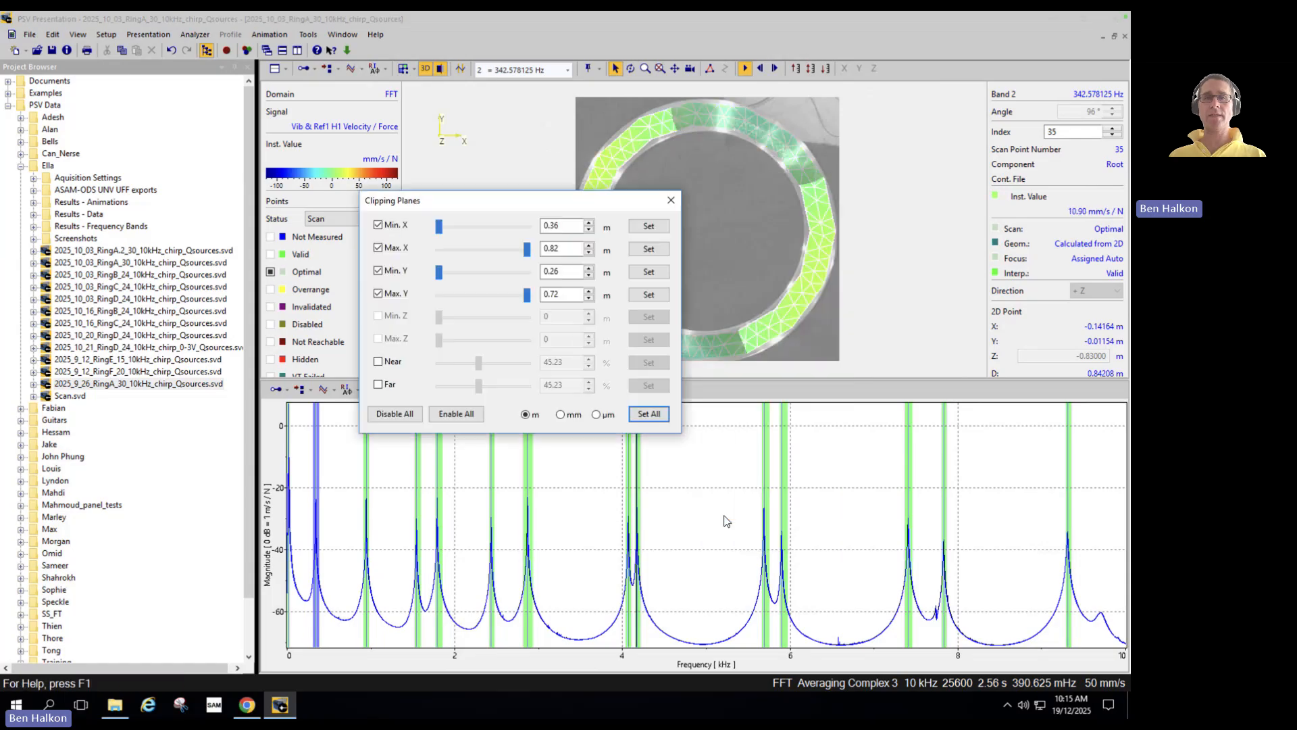
click(390, 226)
click(390, 248)
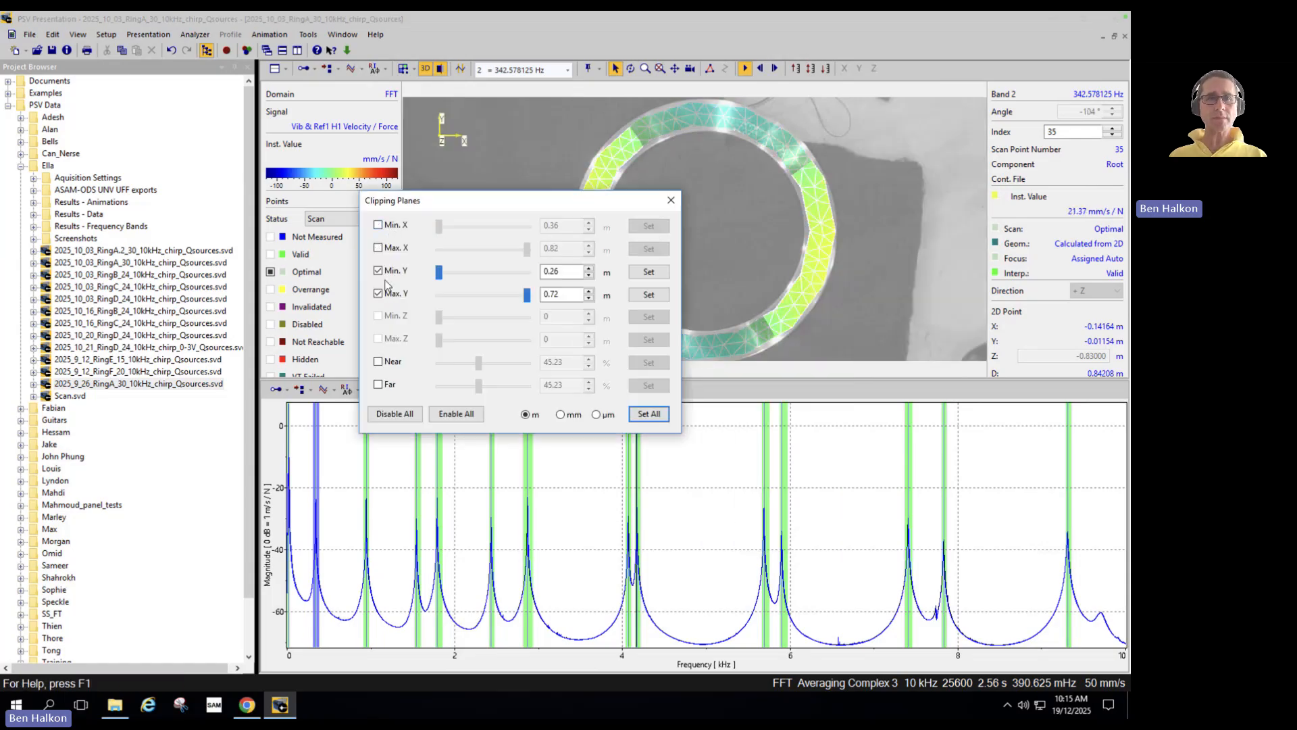
click(389, 271)
click(390, 293)
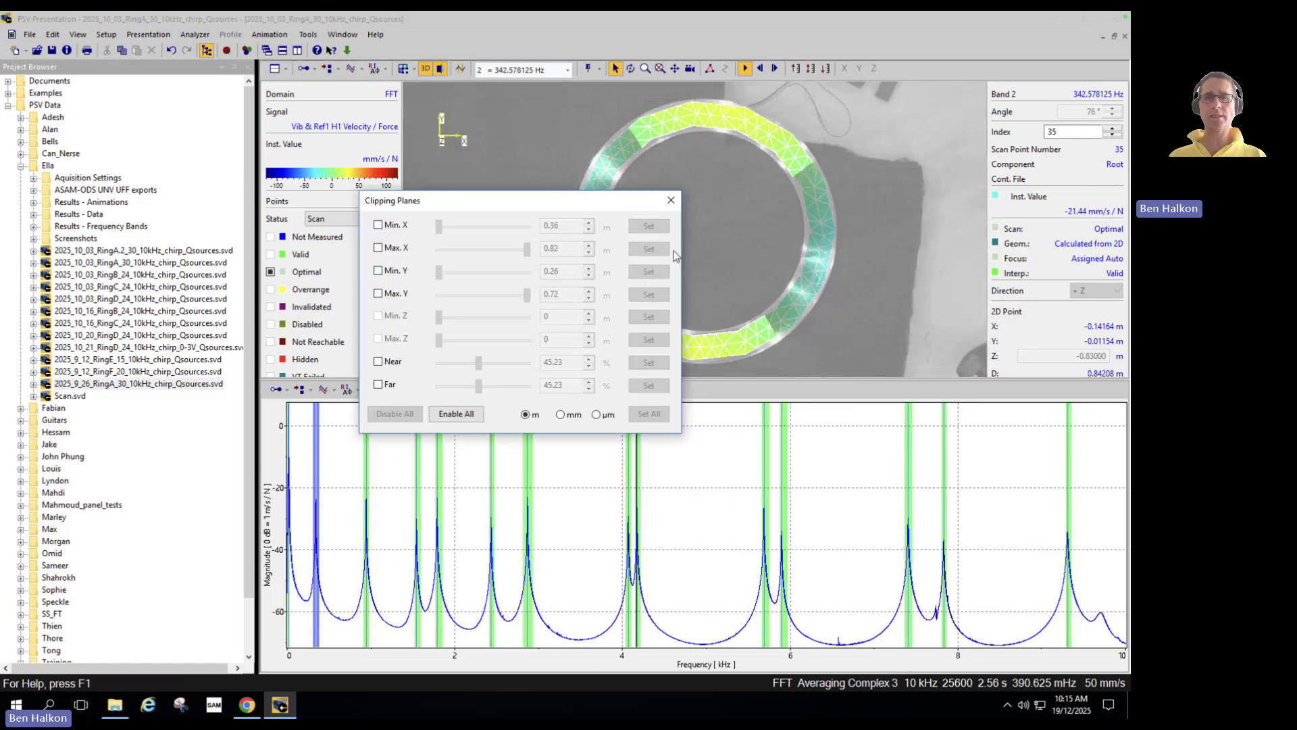
click(671, 201)
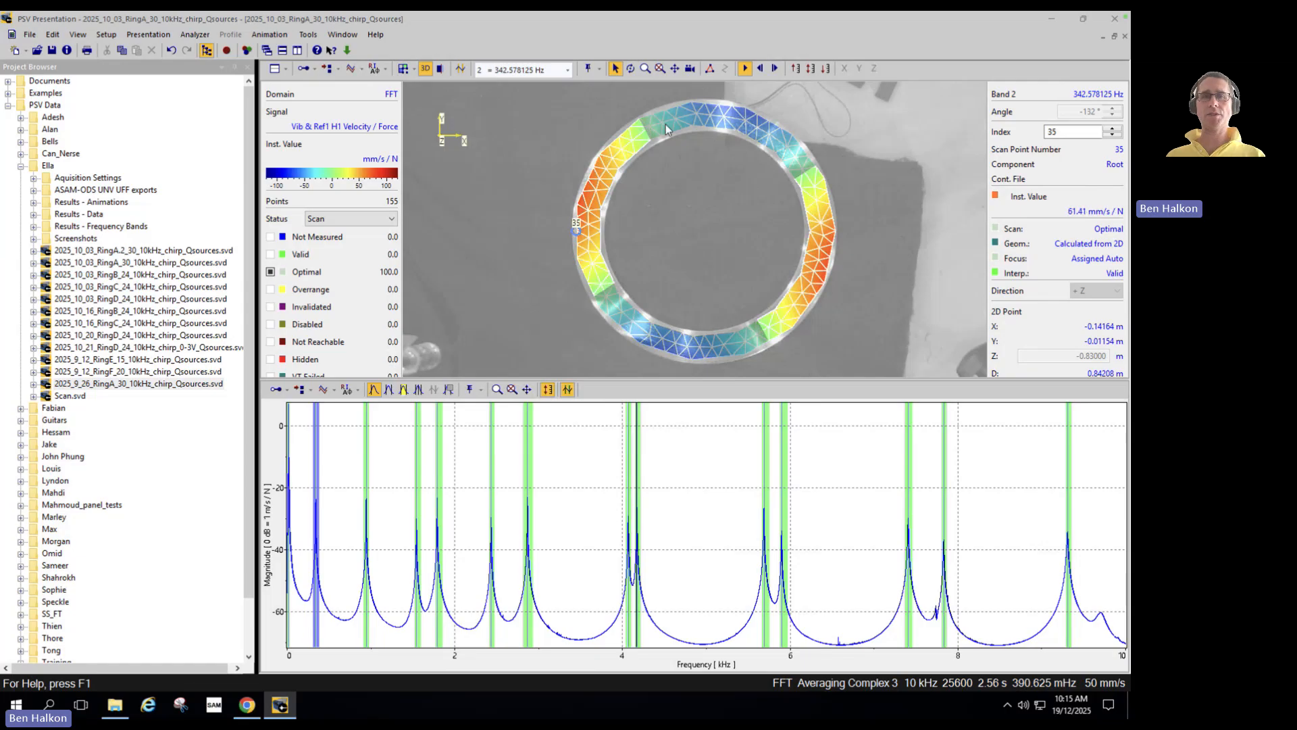
Step: Inspect the unclipped scan image at an oblique angle and examine scan point 133 in a close-up of the ring's upper arc
scroll(752, 272, down, 3)
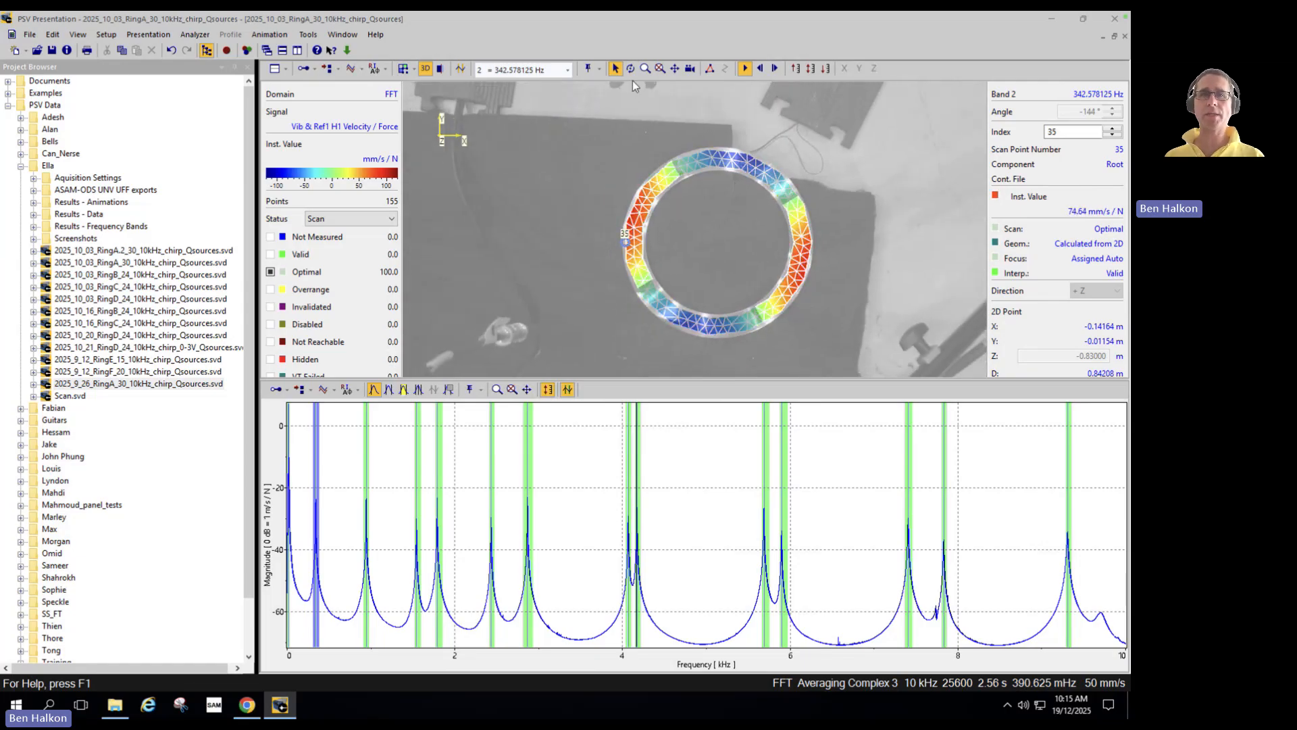
drag(740, 276, 746, 156)
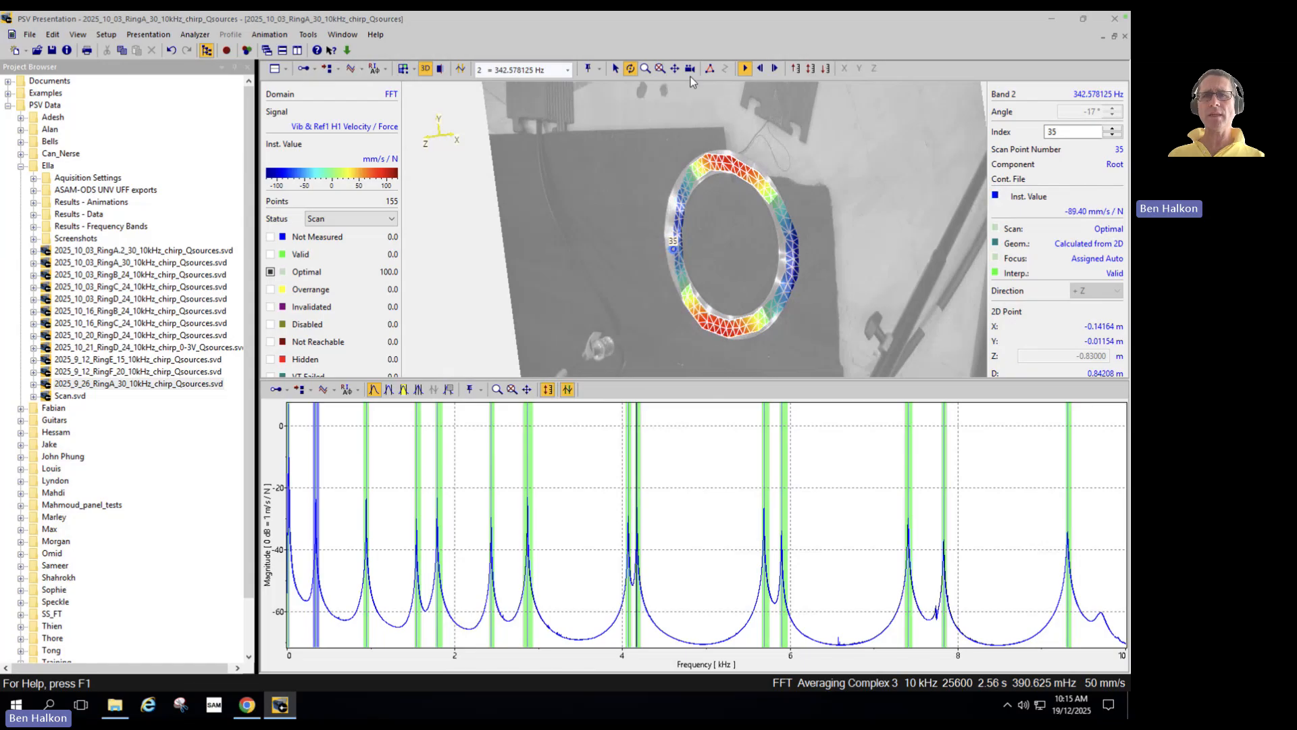
click(645, 68)
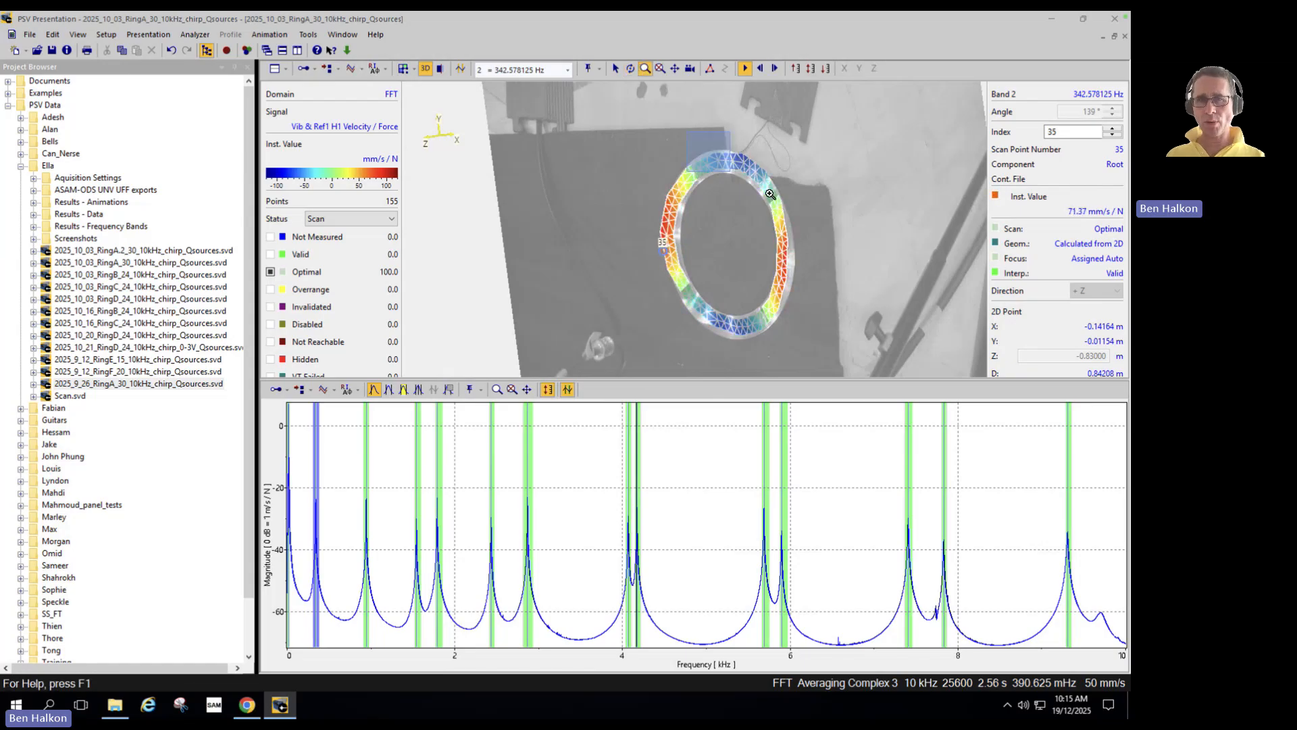
click(785, 209)
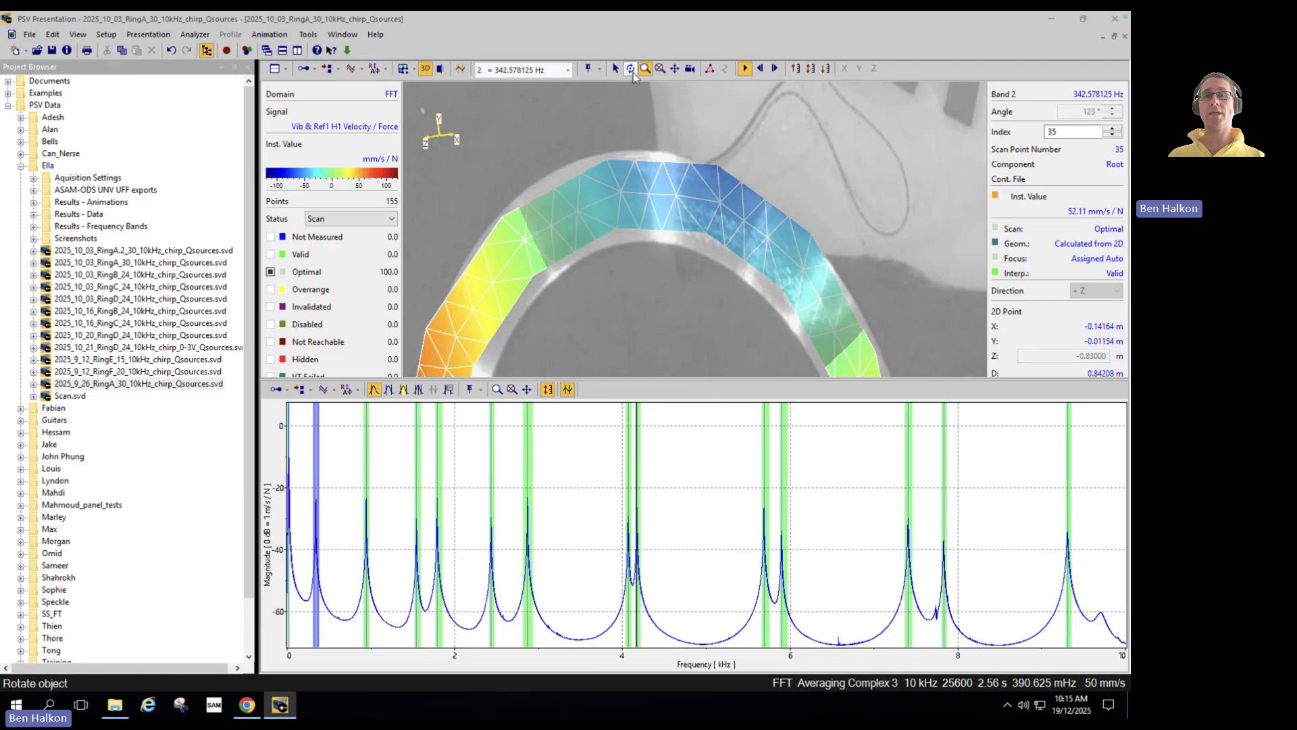
click(615, 68)
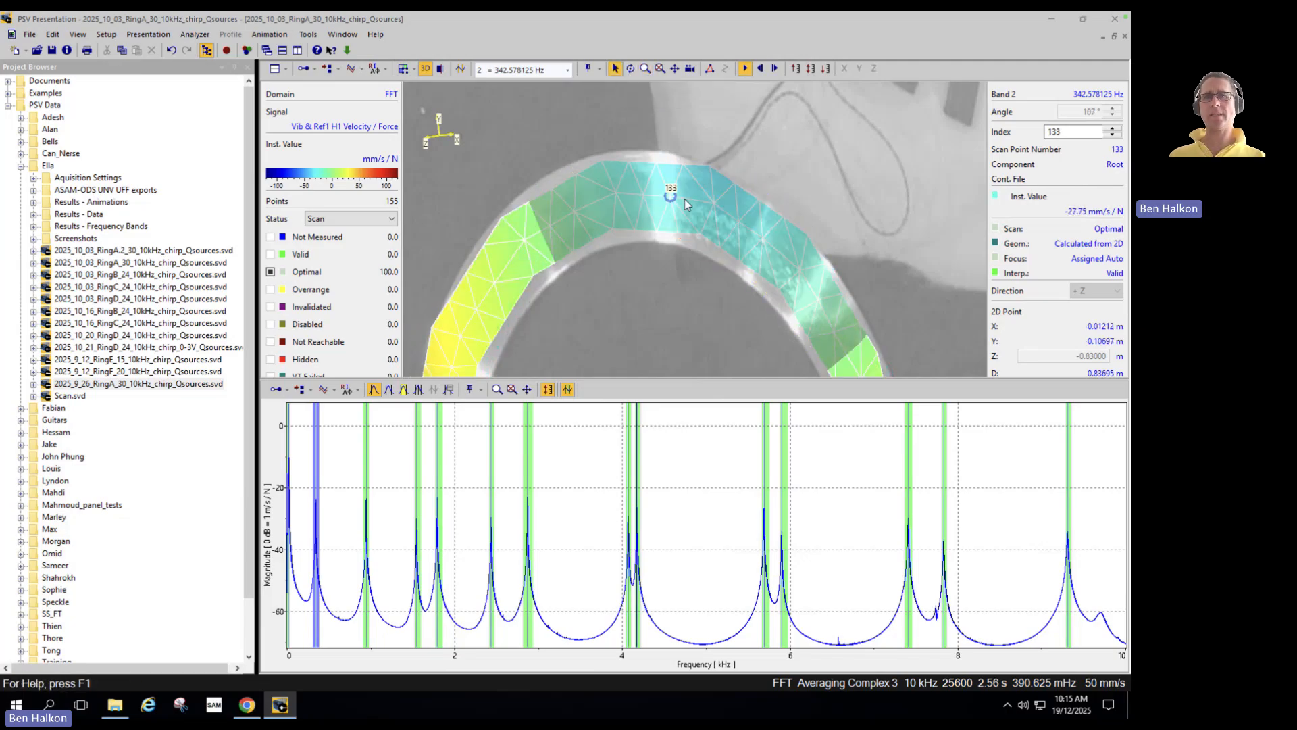
Step: Re-enable the Min X, Max X, Min Y and Max Y clipping planes around the ring
right_click(615, 173)
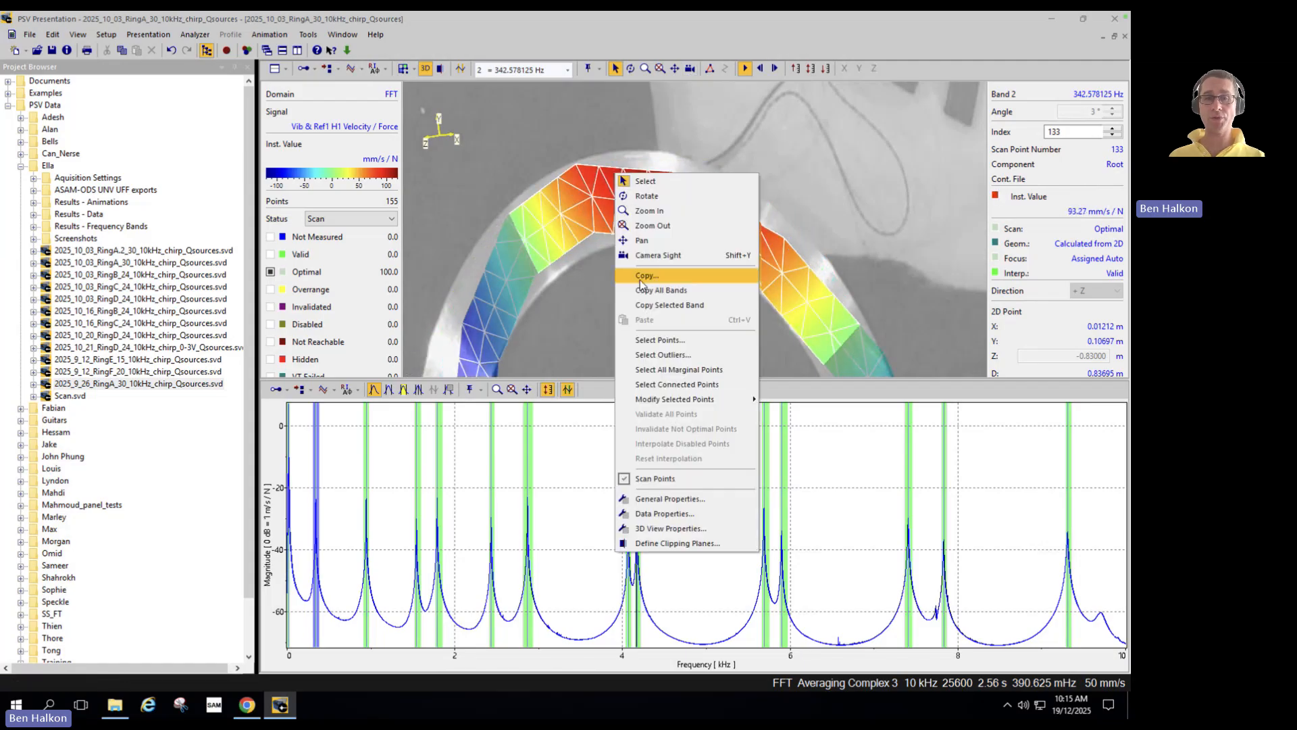
click(669, 543)
click(379, 224)
click(378, 248)
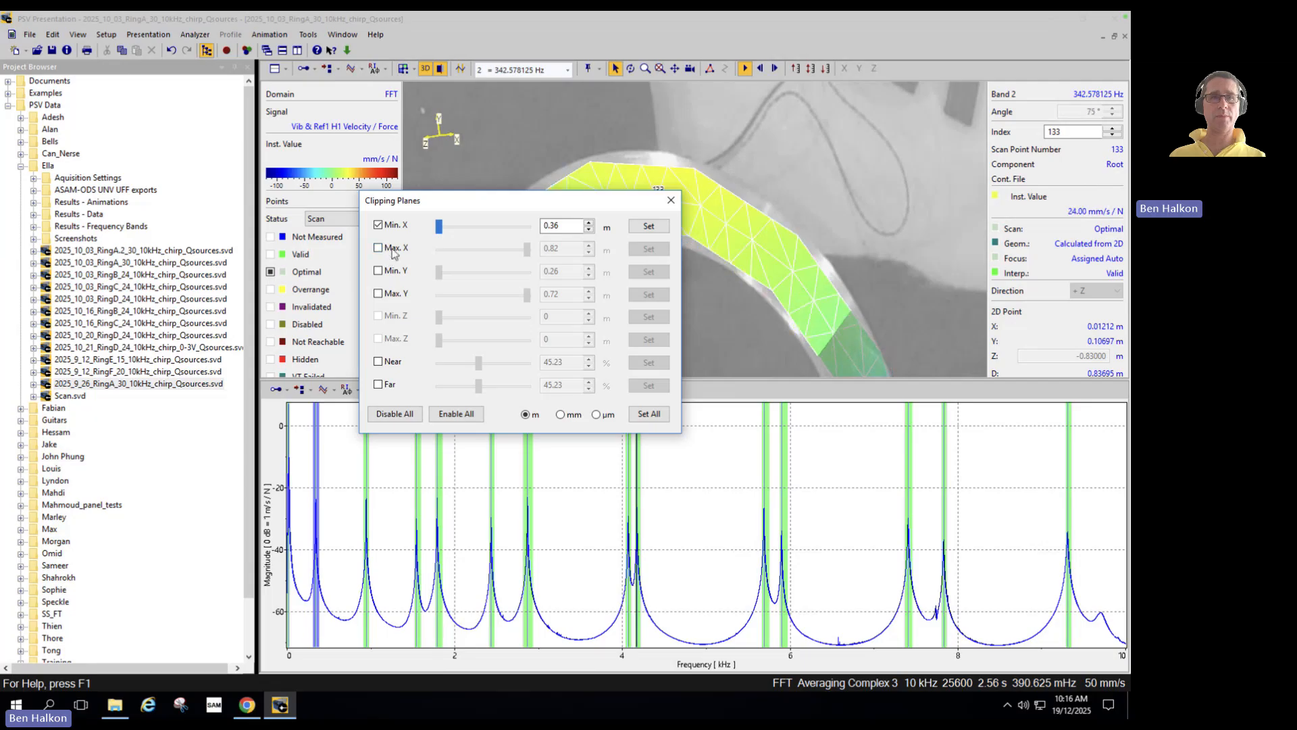
click(394, 271)
click(392, 293)
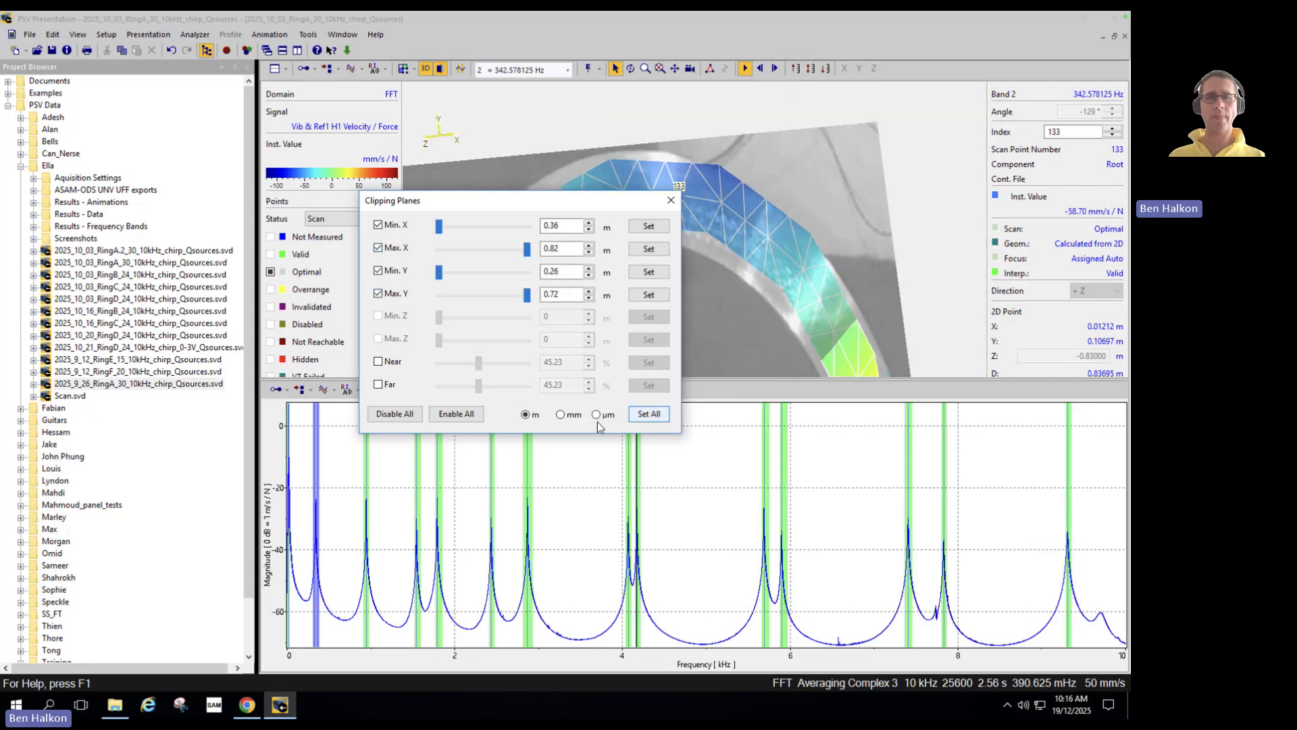
click(396, 414)
click(671, 200)
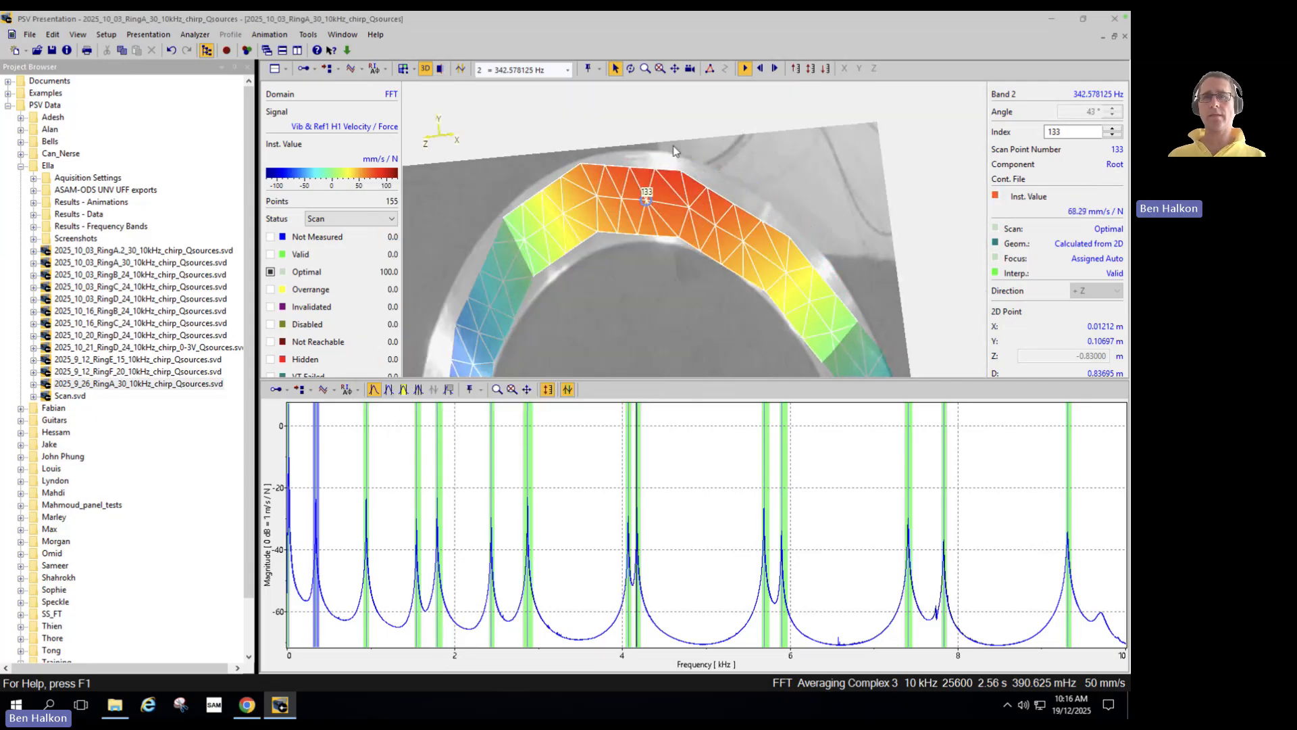
Step: Reset the 3D sight to the front view, enlarge the ring and select scan point 18 near its upper edge
right_click(674, 147)
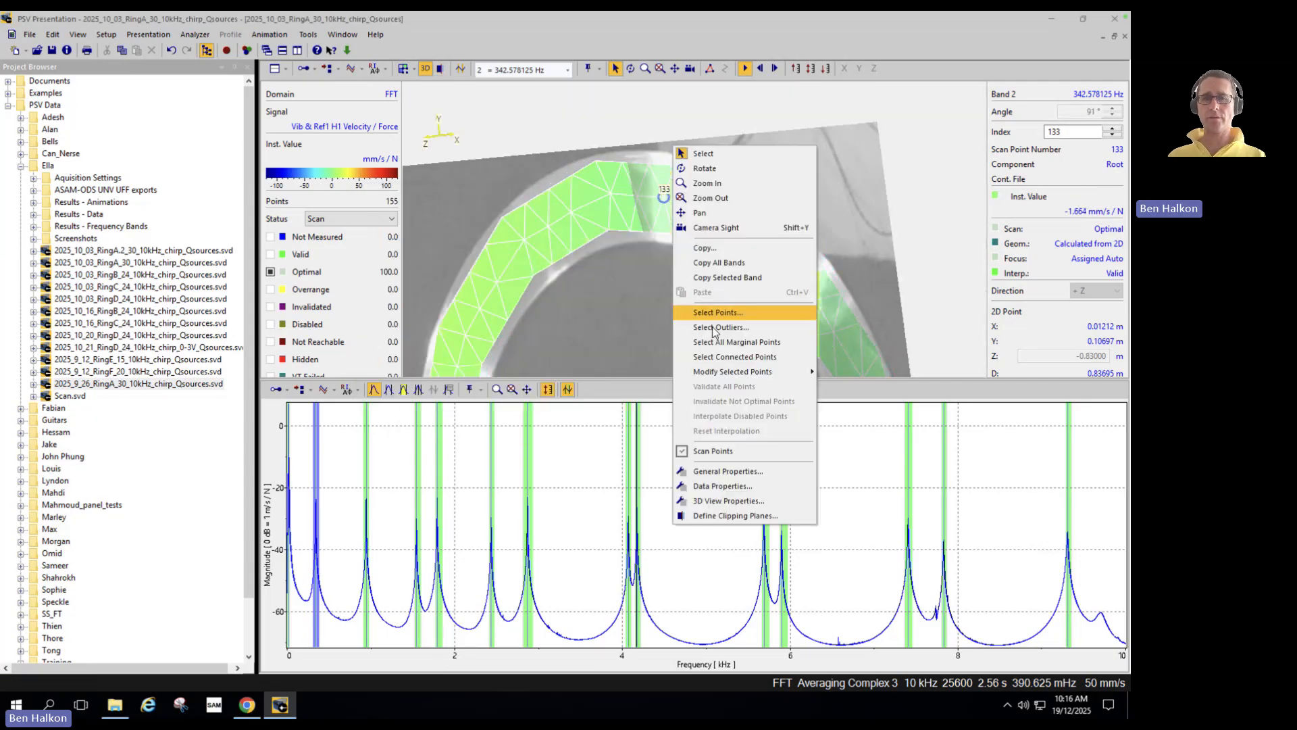
click(726, 500)
click(56, 247)
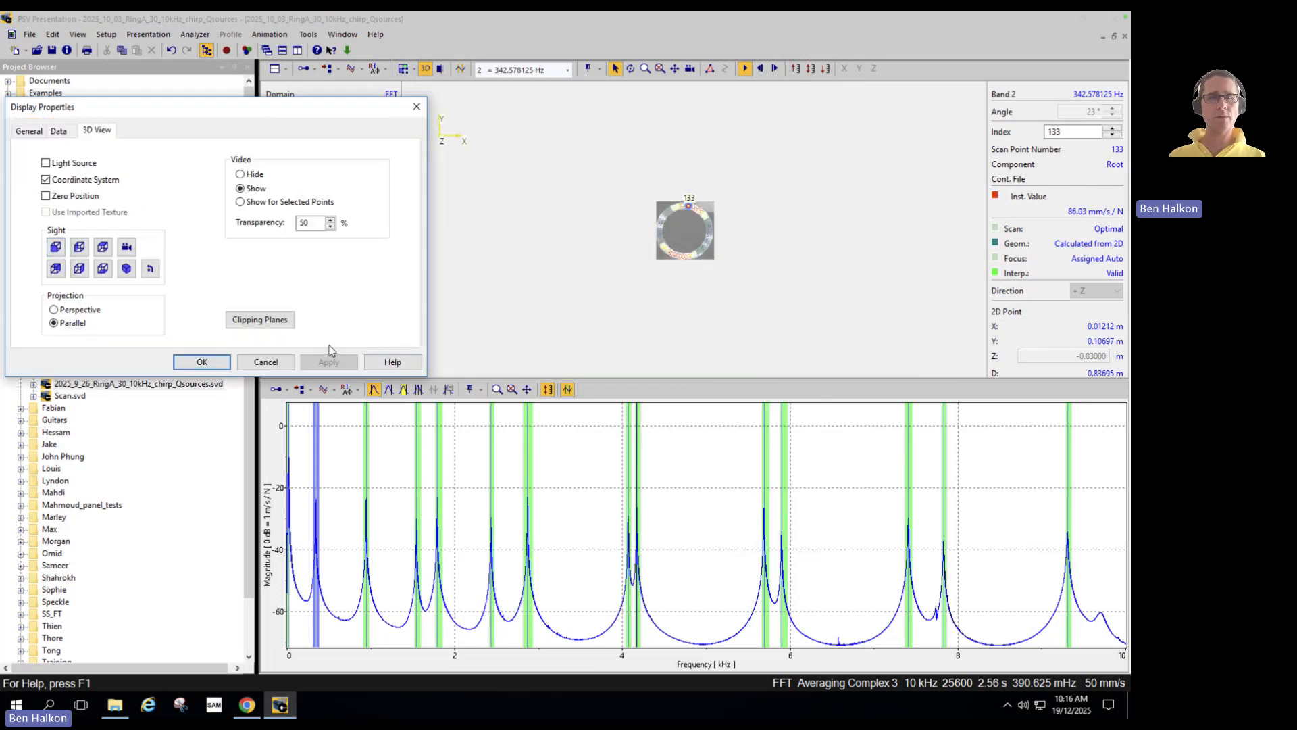
click(202, 363)
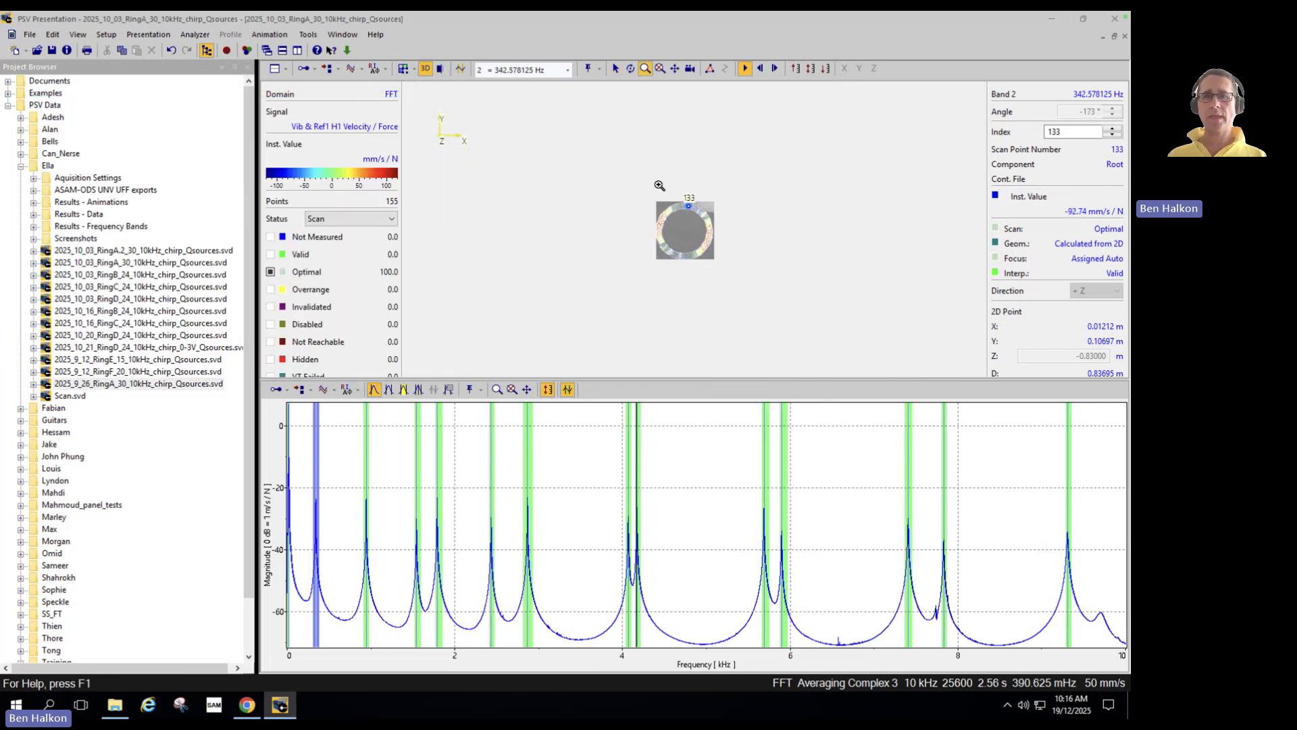
drag(645, 189, 723, 271)
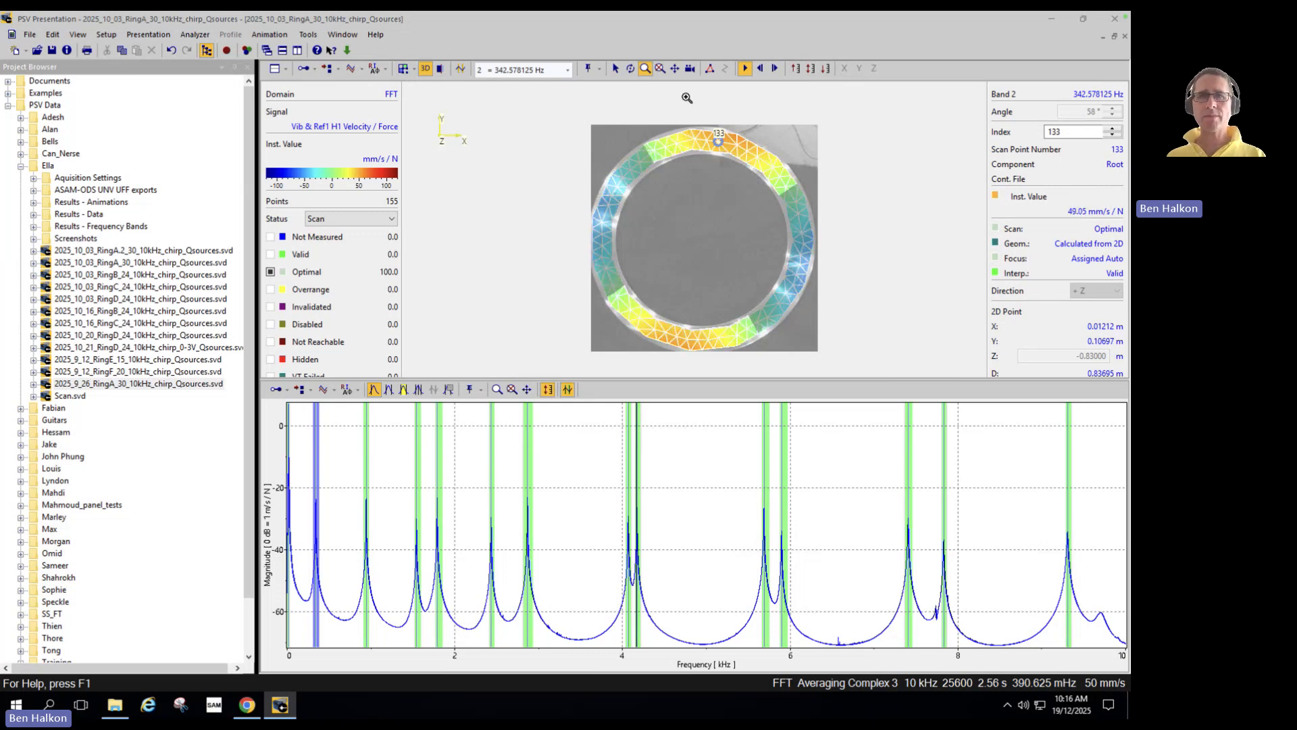
click(615, 68)
click(735, 144)
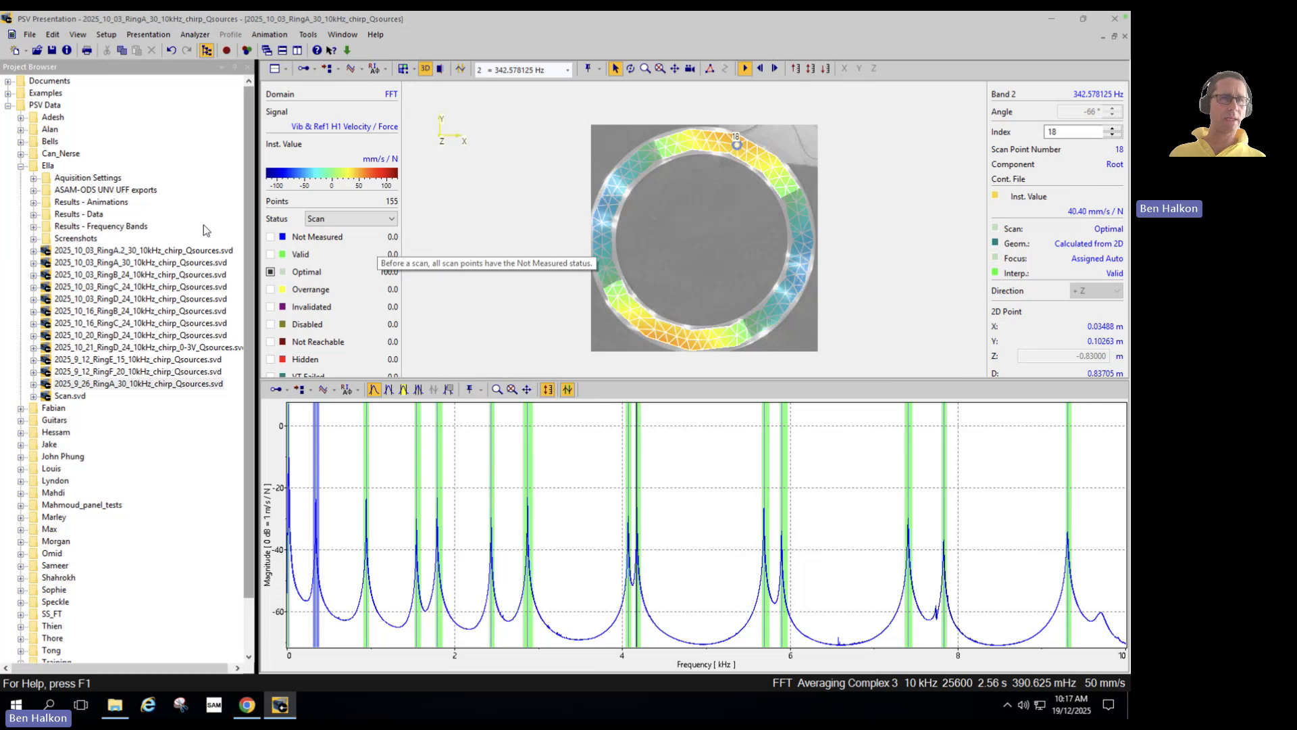
Step: Start an ASAM ODS ATFX export of the Ring A scan data
click(34, 34)
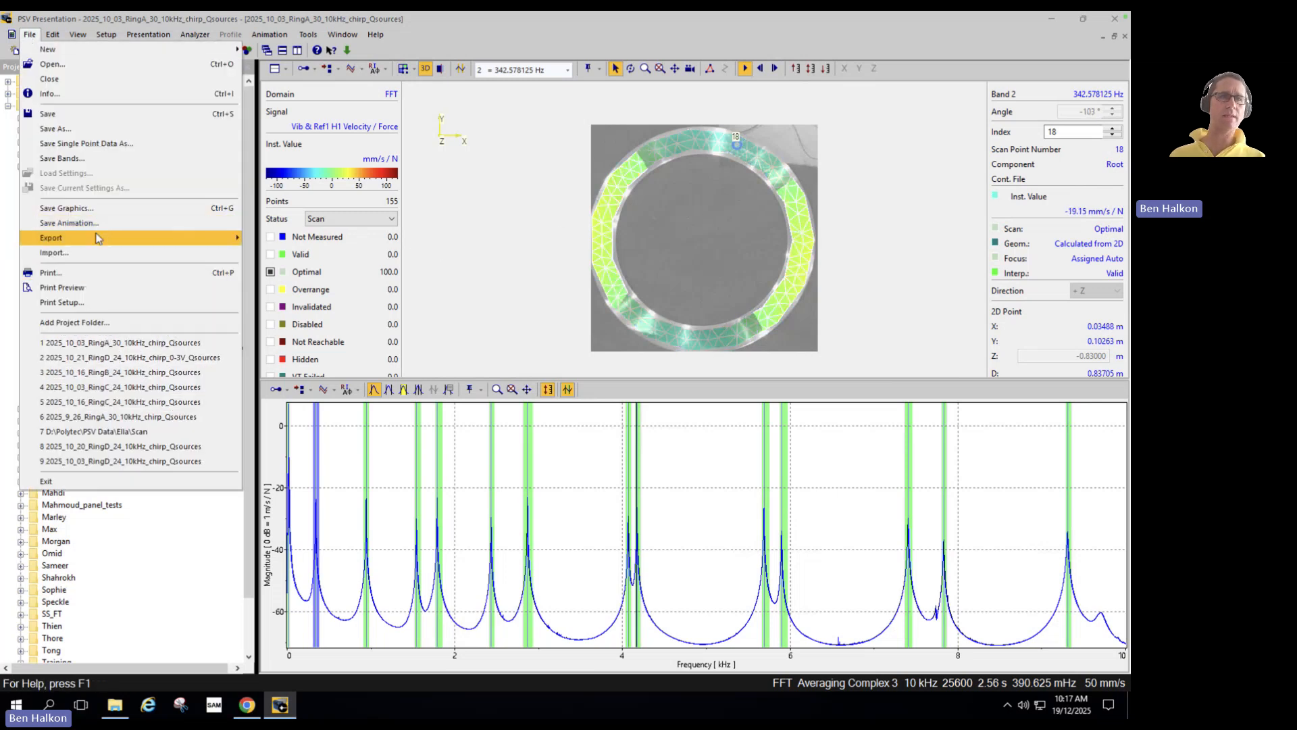
mouse_move(98, 238)
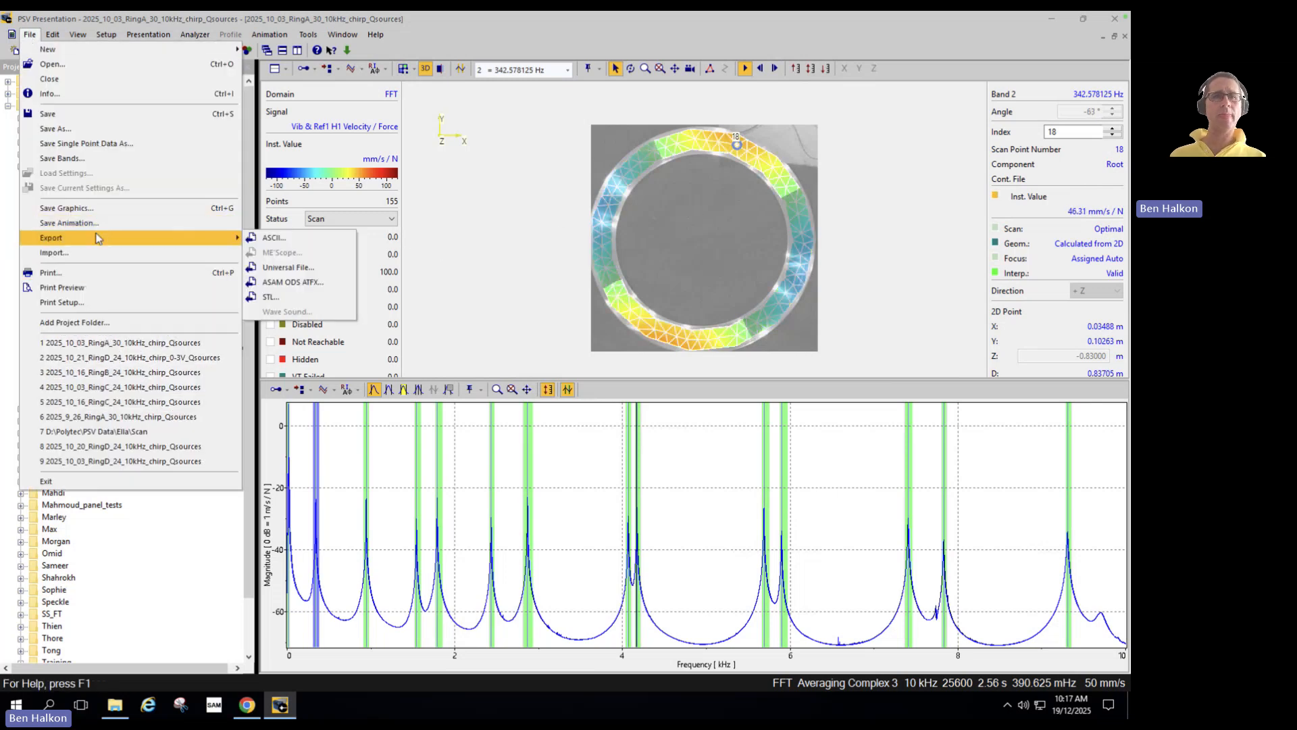
click(306, 287)
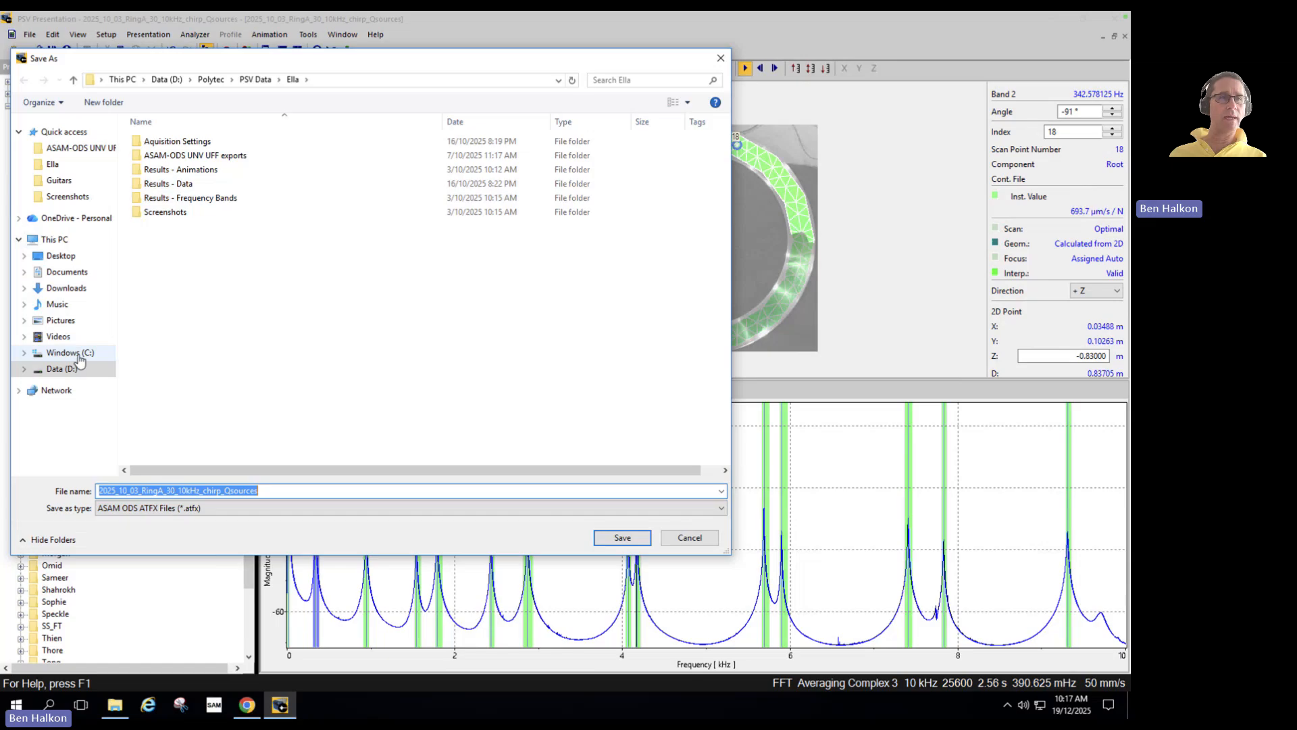
click(24, 356)
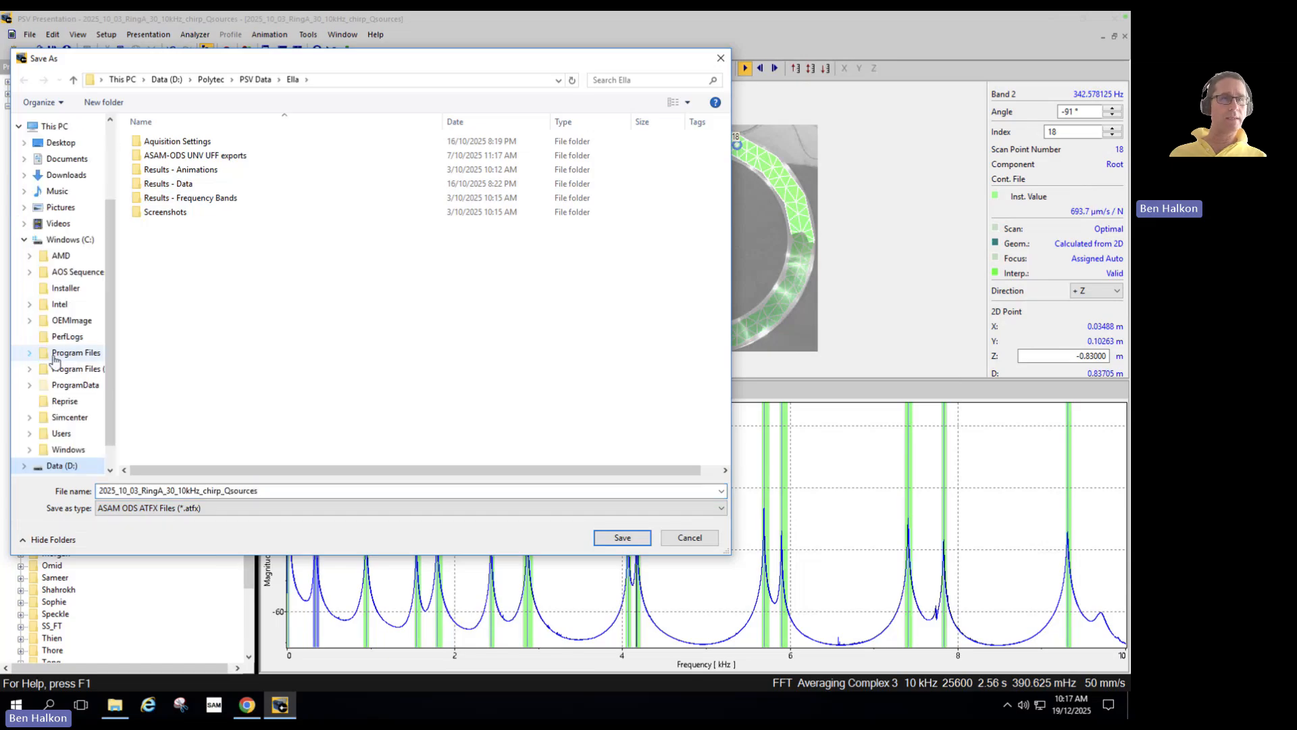
click(70, 417)
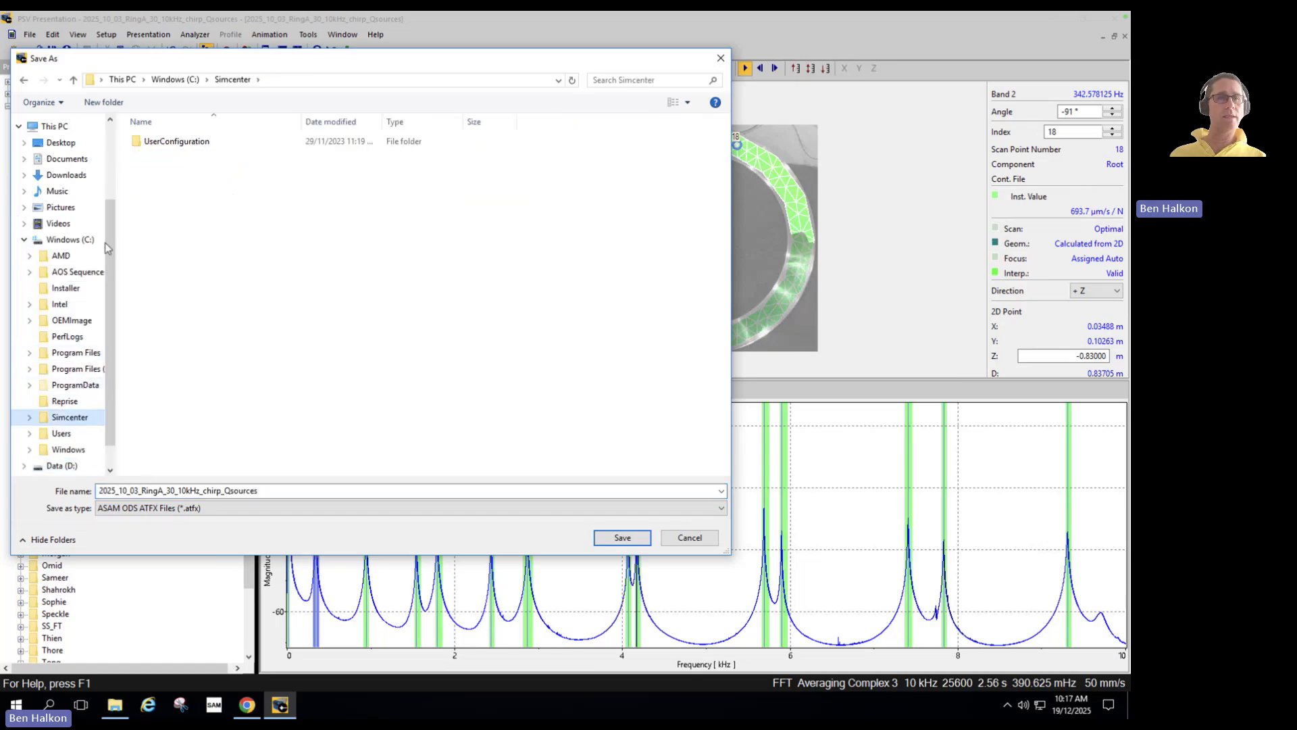
scroll(107, 383, down, 1)
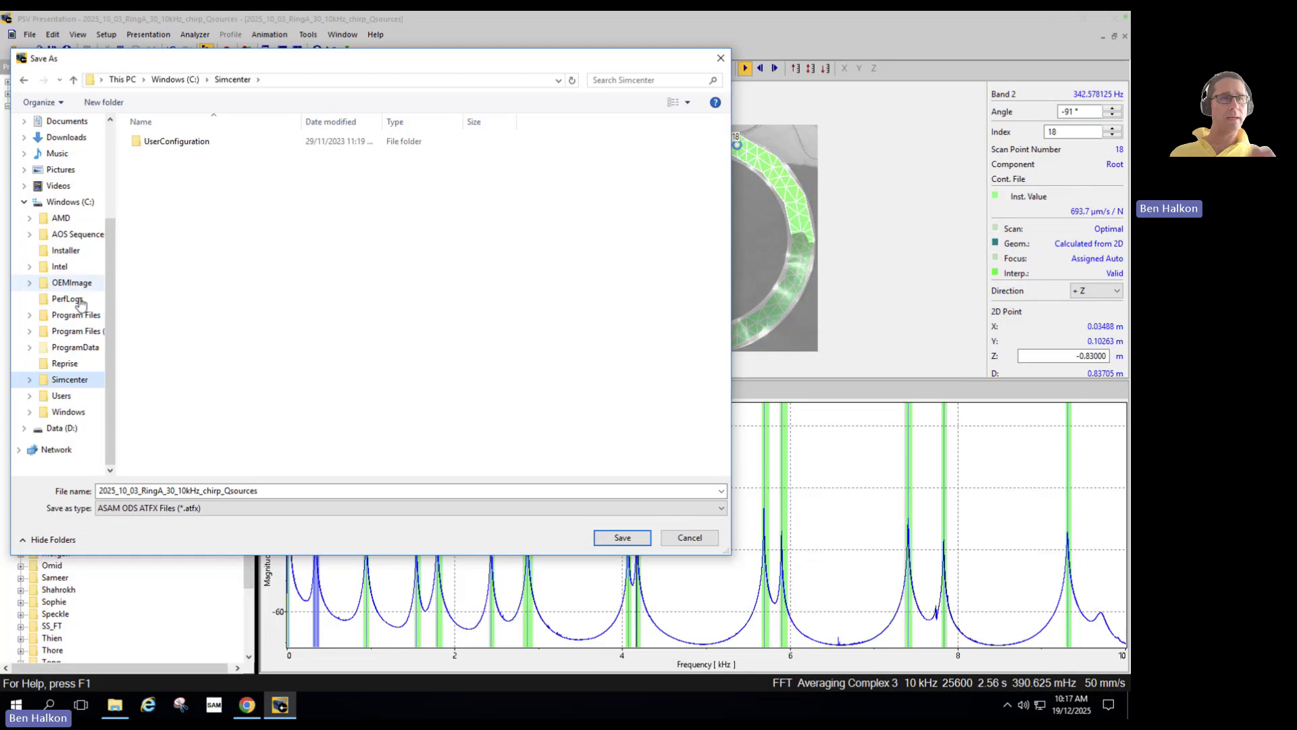
click(109, 186)
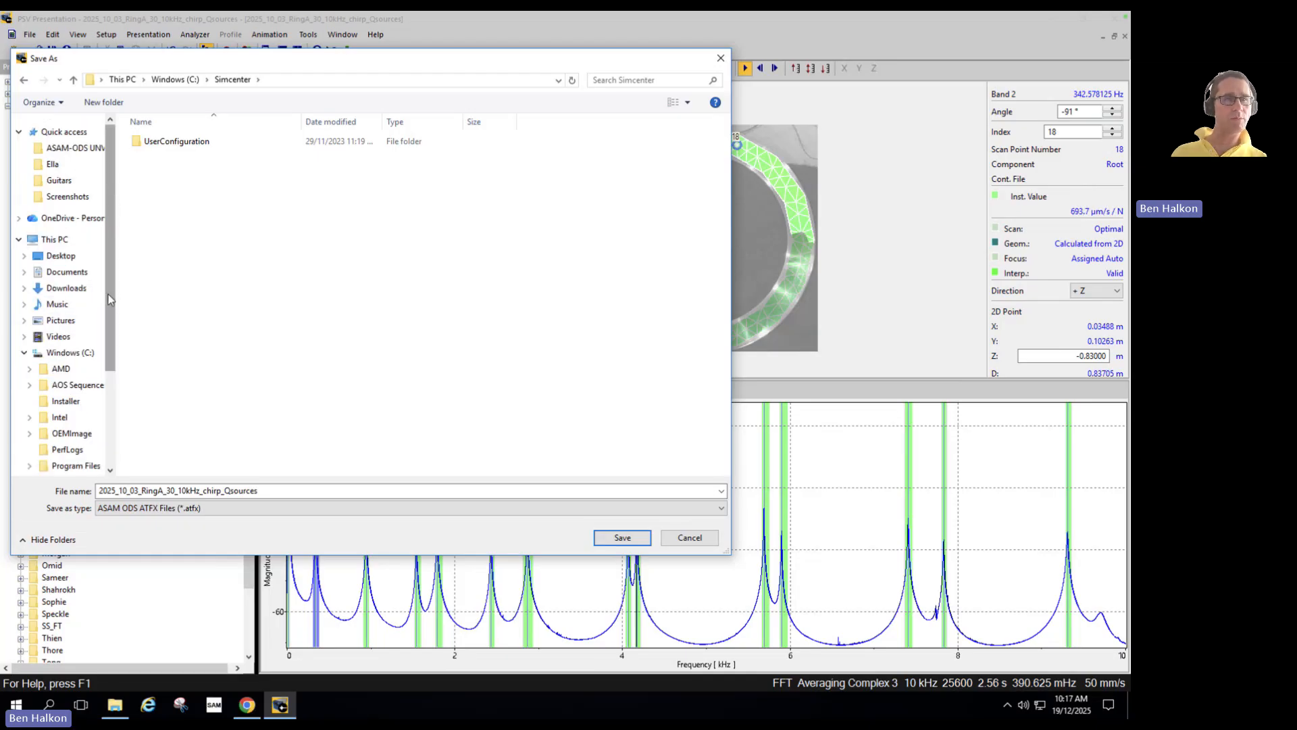
scroll(109, 292, down, 3)
Step: Set the export location to the ring project's ASAM-ODS UNV UFF exports folder under Polytec\PSV Data on the D: drive
click(24, 428)
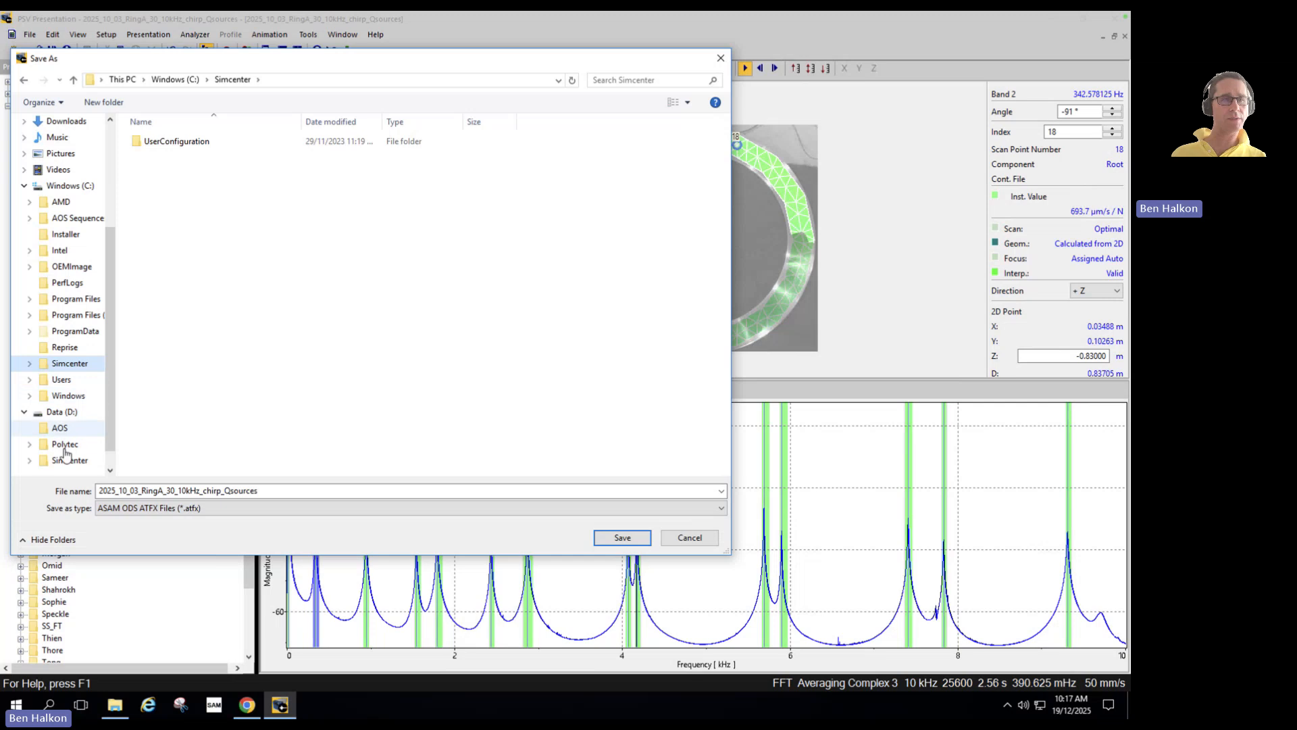
click(29, 444)
scroll(111, 397, down, 1)
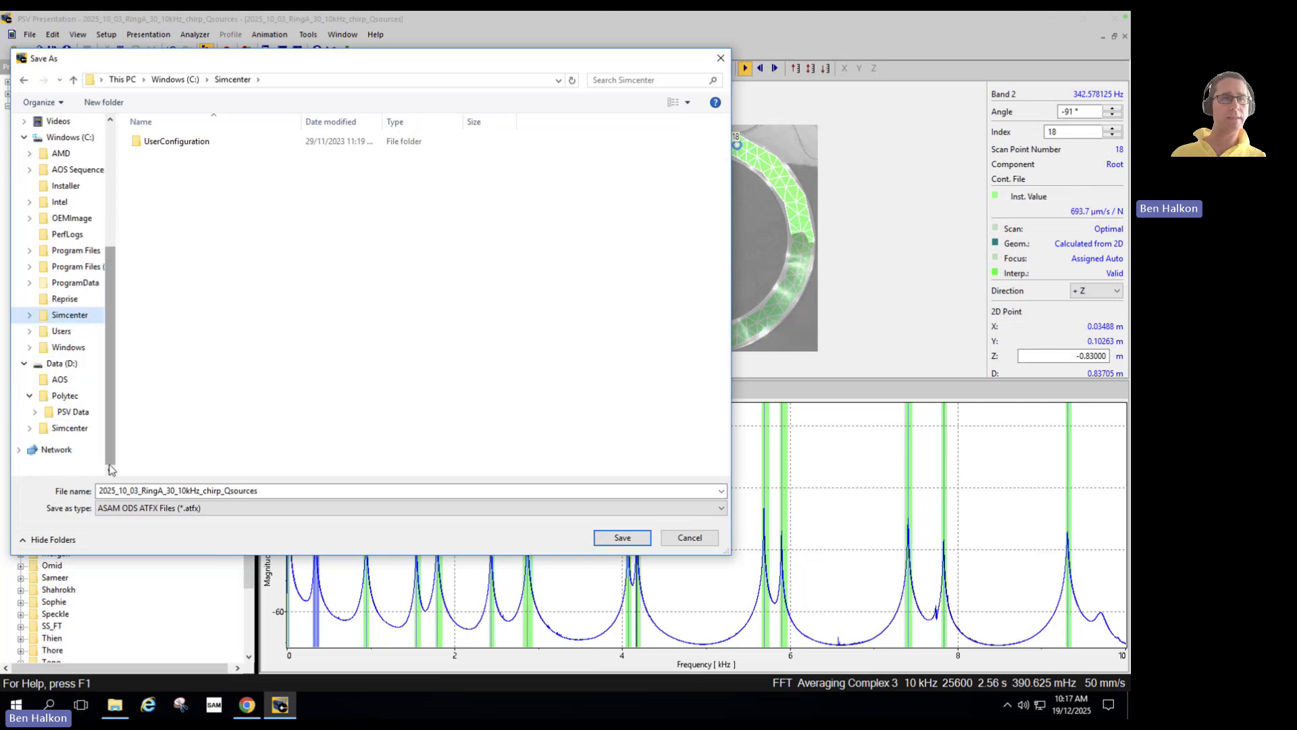
click(34, 412)
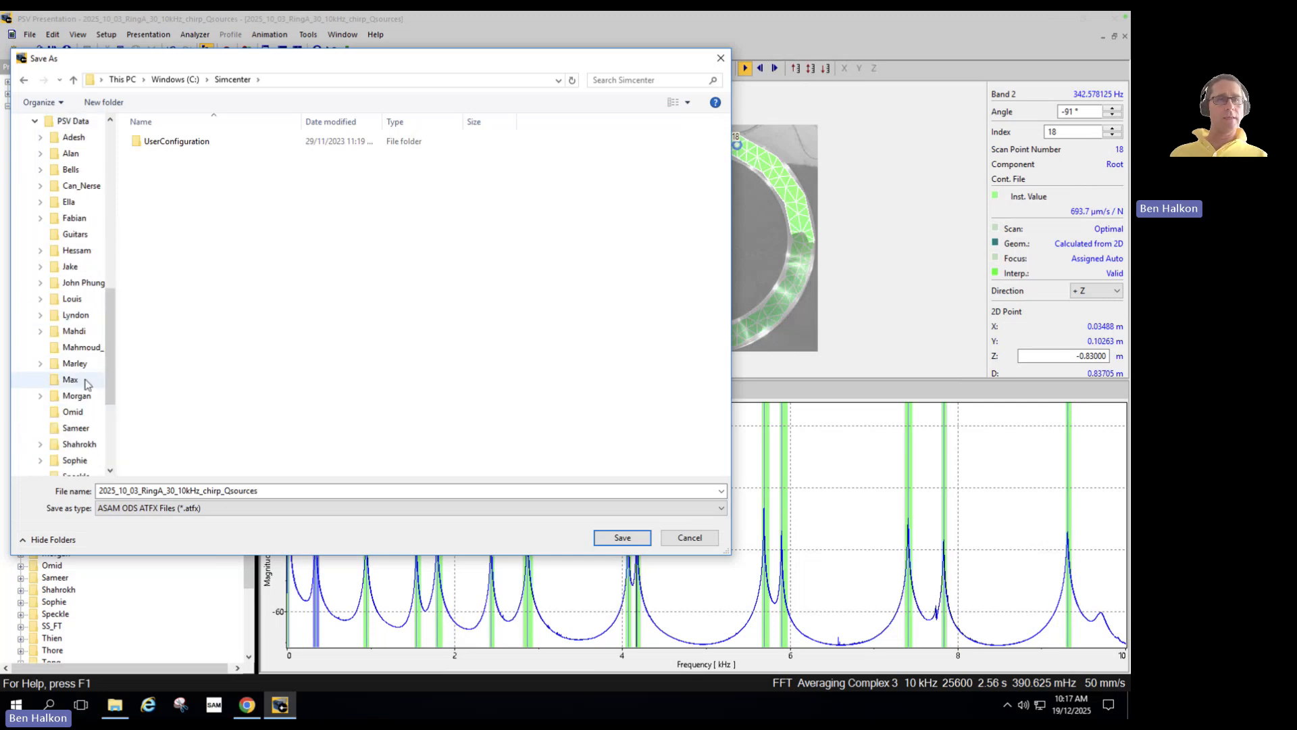
click(68, 201)
click(178, 156)
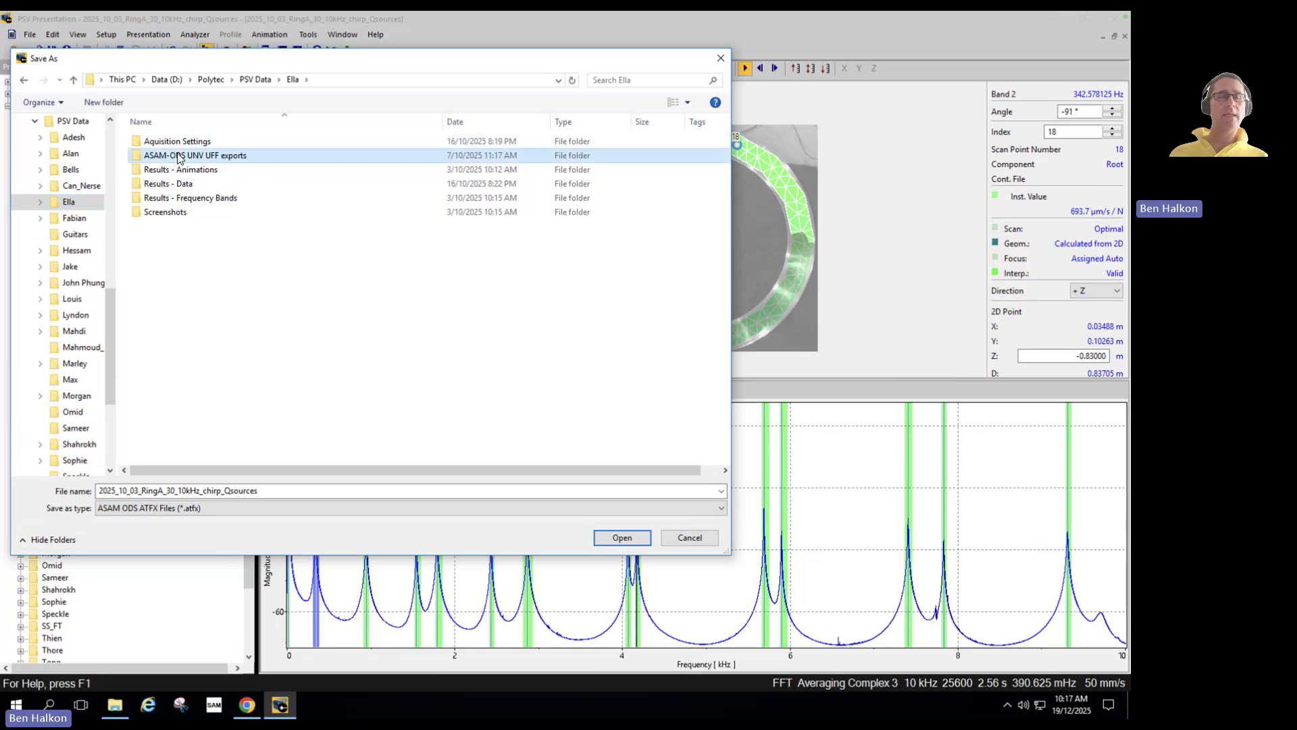
double_click(178, 158)
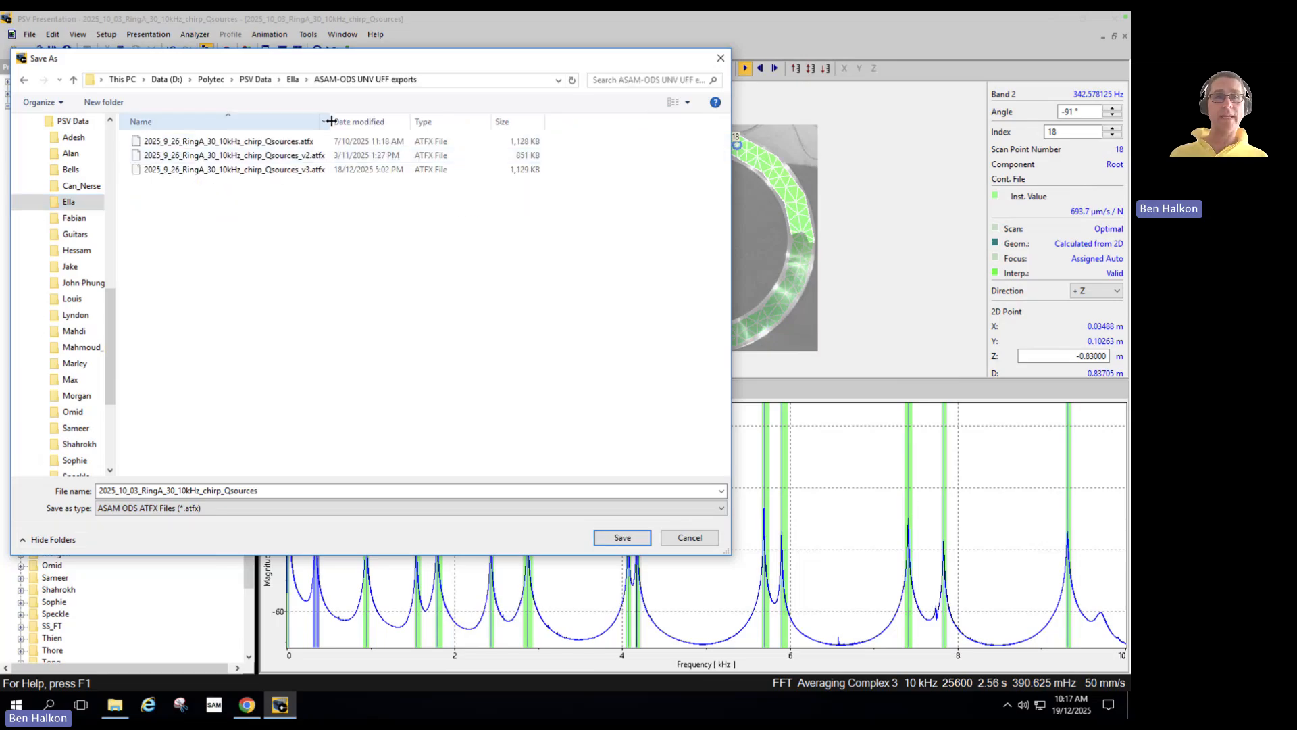
Step: Save the ASAM ODS ATFX export under the file name 2025_10_03_RingA_30_10kHz_chirp_Qsources
drag(475, 129, 489, 129)
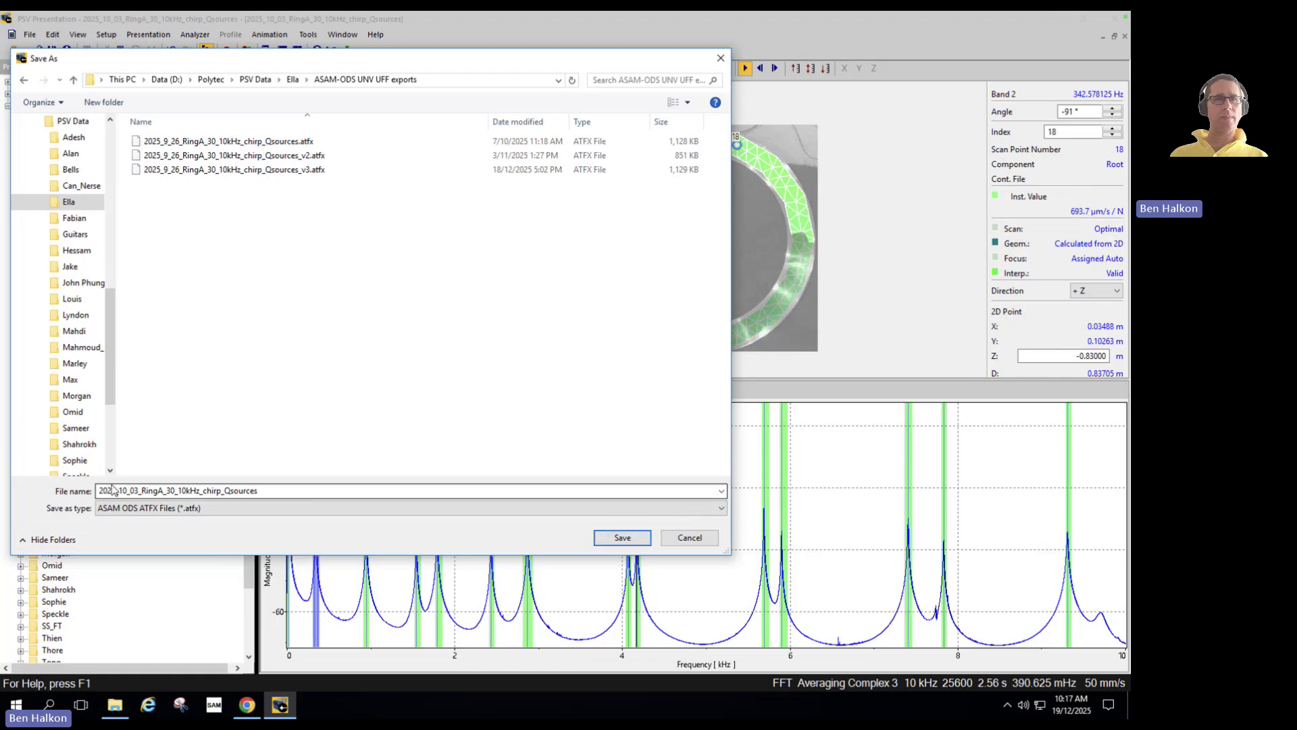
double_click(143, 490)
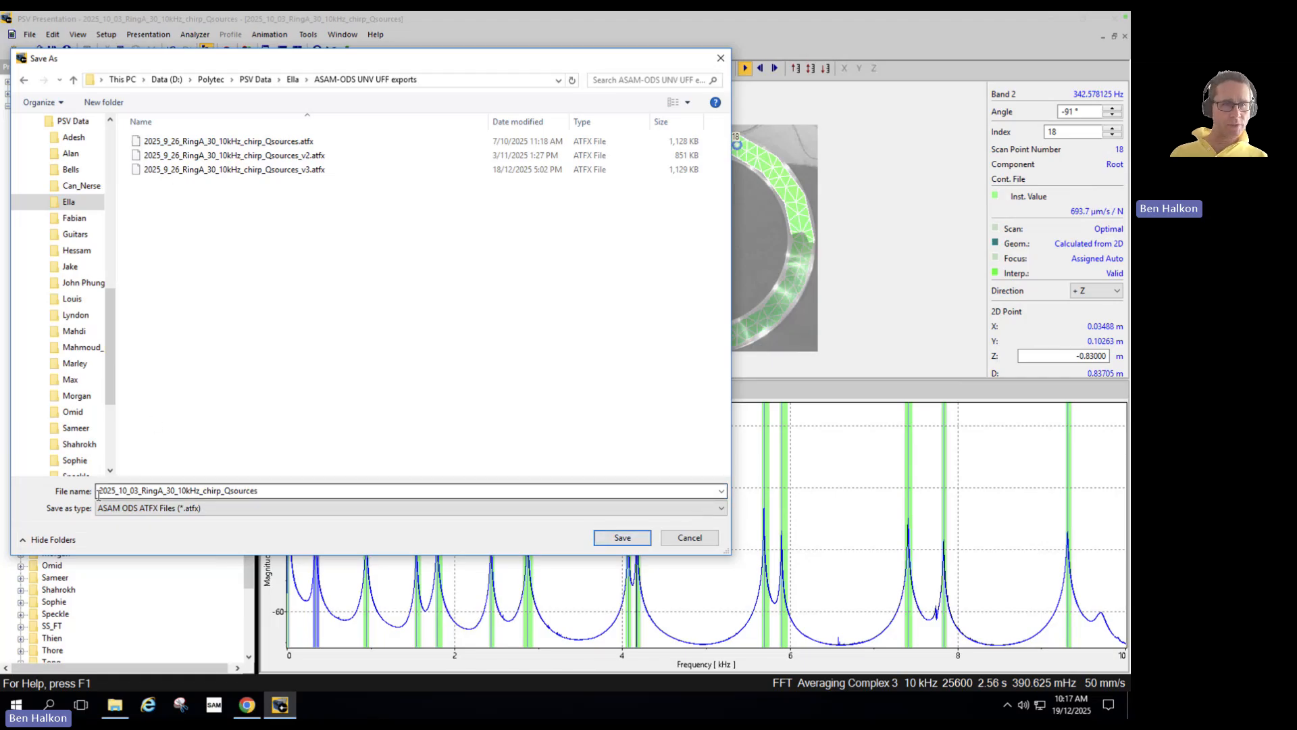
click(149, 490)
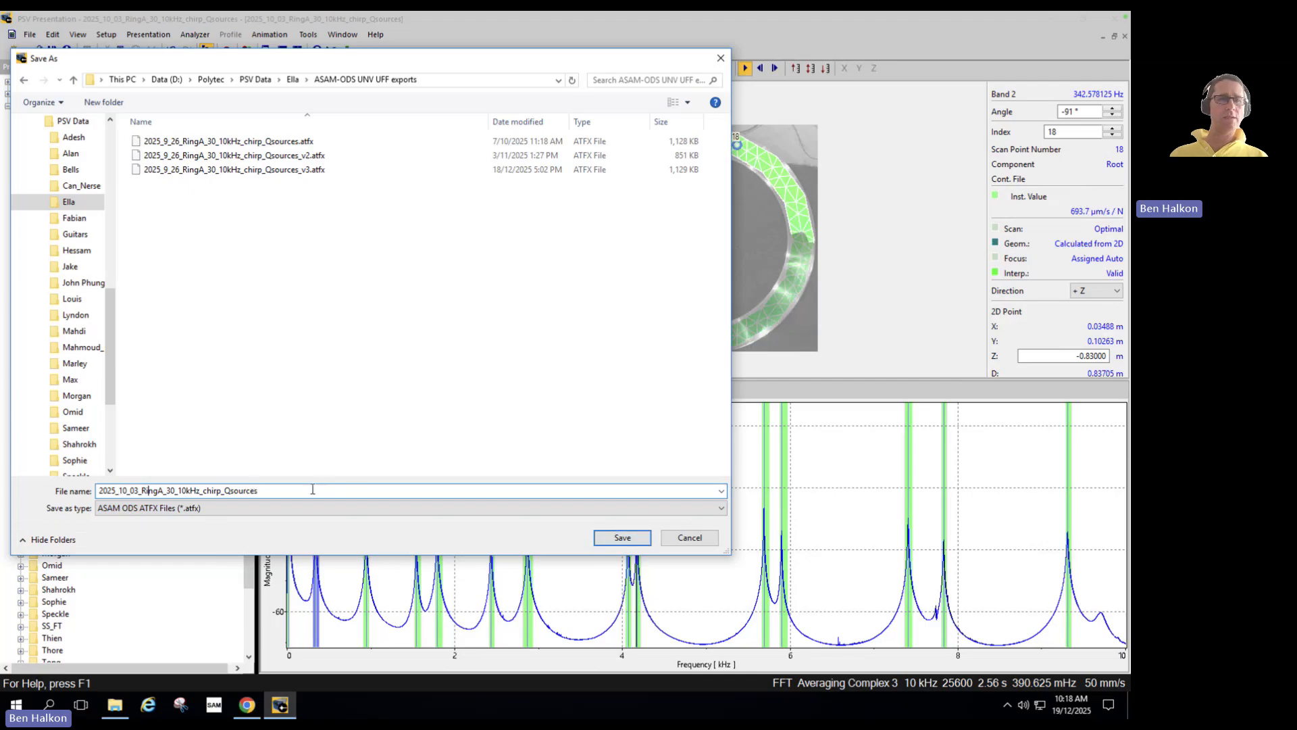
click(622, 538)
scroll(427, 218, up, 10)
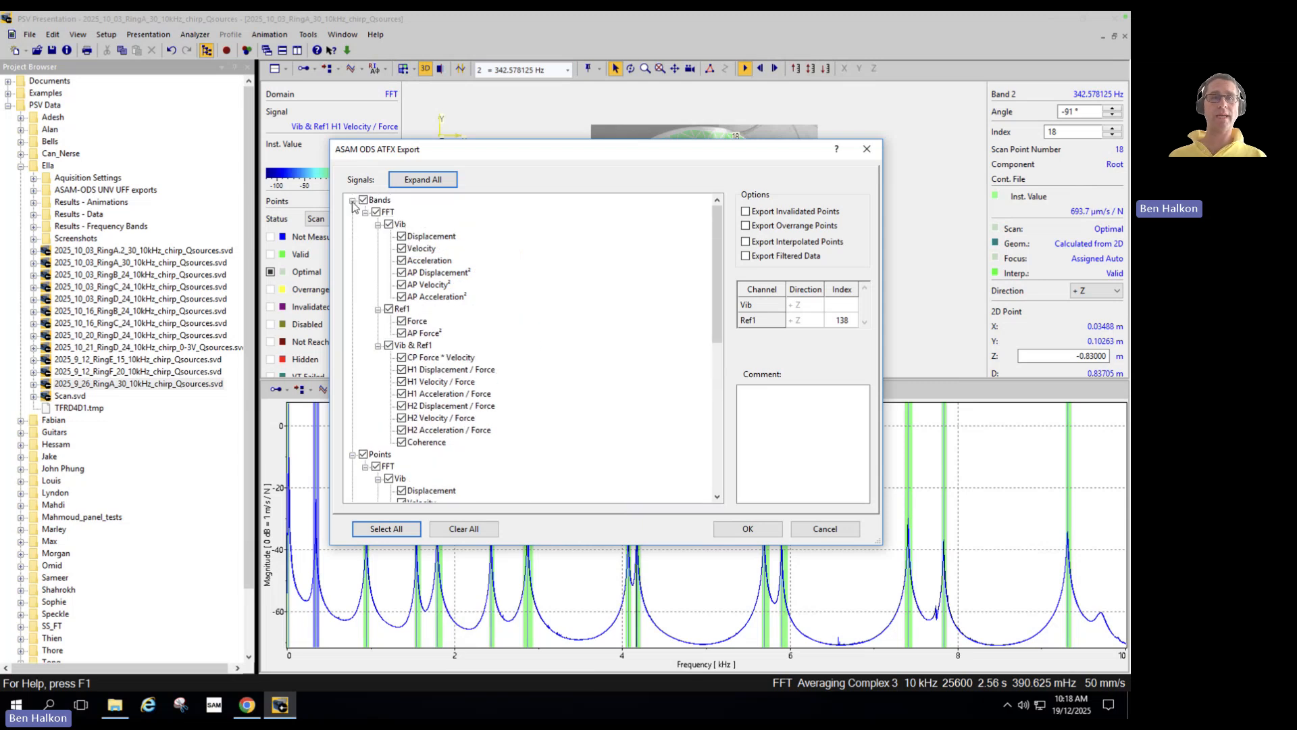
Step: Collapse the Bands signals and review the FFT signals under Points for Vib, Ref1 and Vib & Ref1
click(352, 201)
click(352, 212)
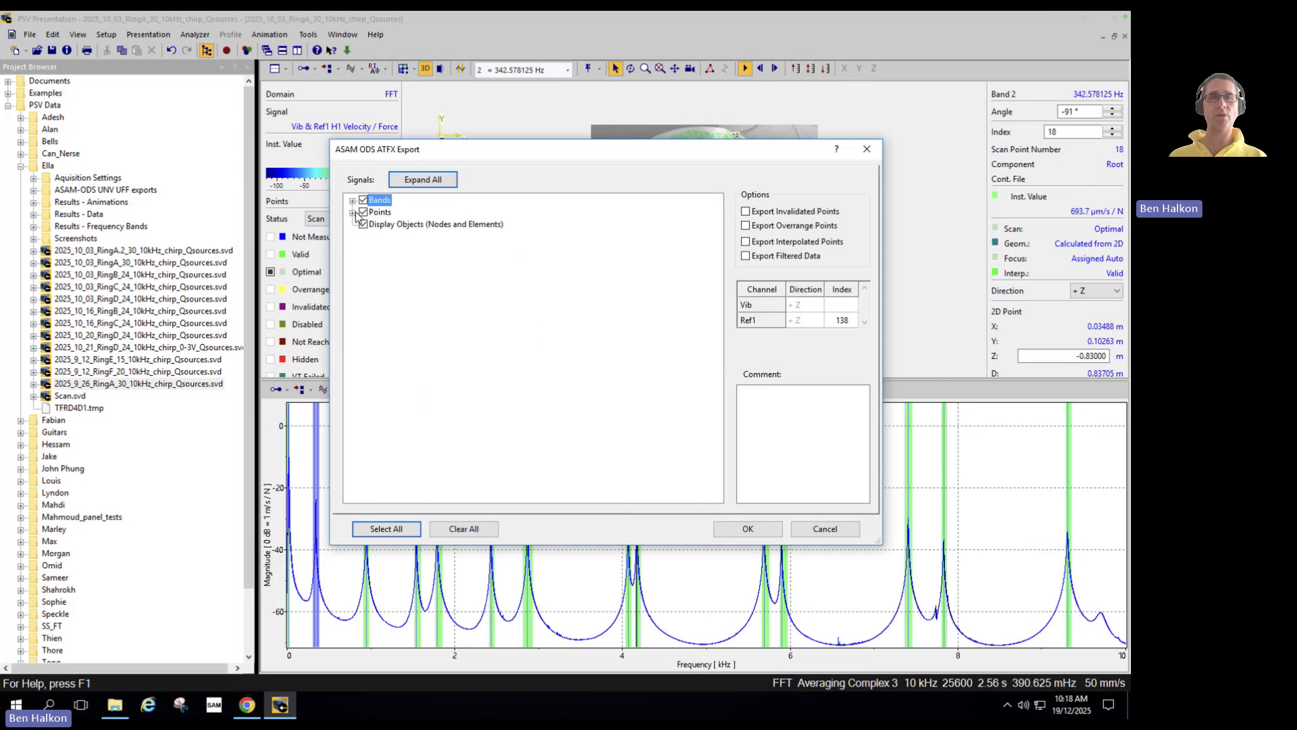
click(351, 213)
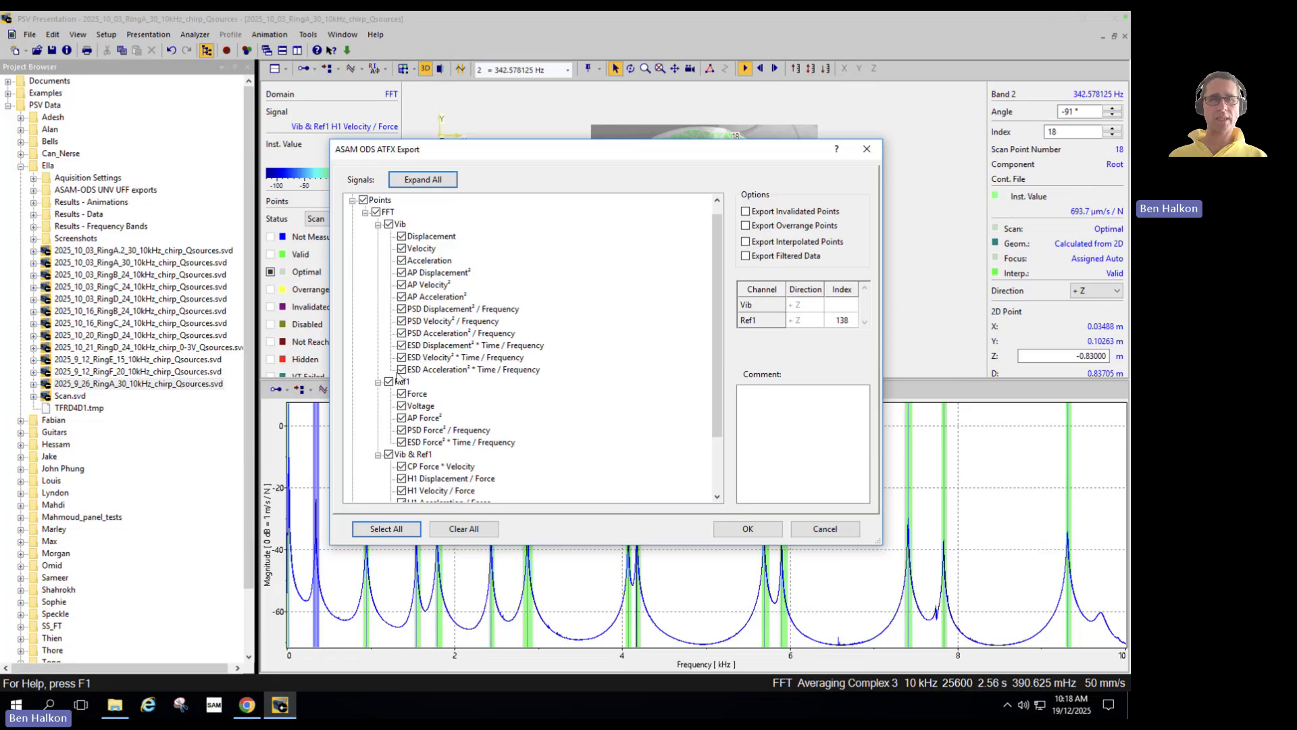
scroll(399, 377, down, 1)
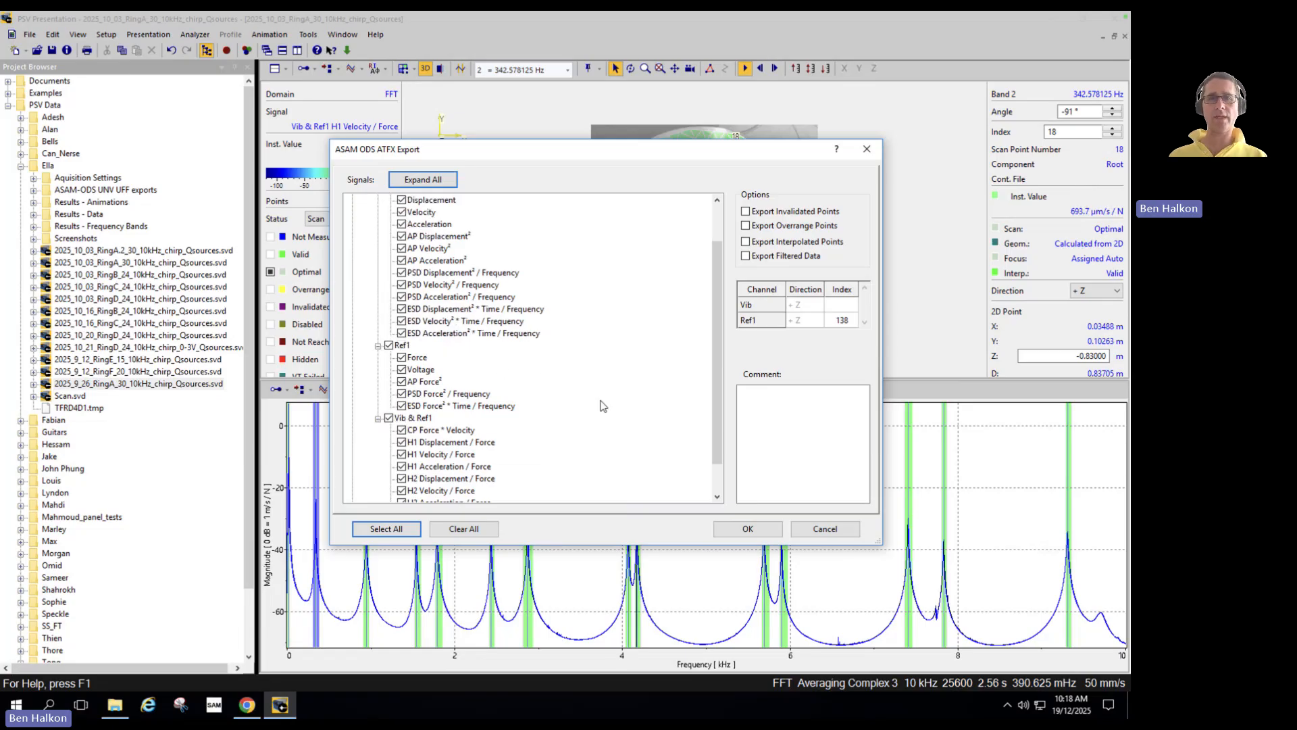
scroll(716, 391, down, 1)
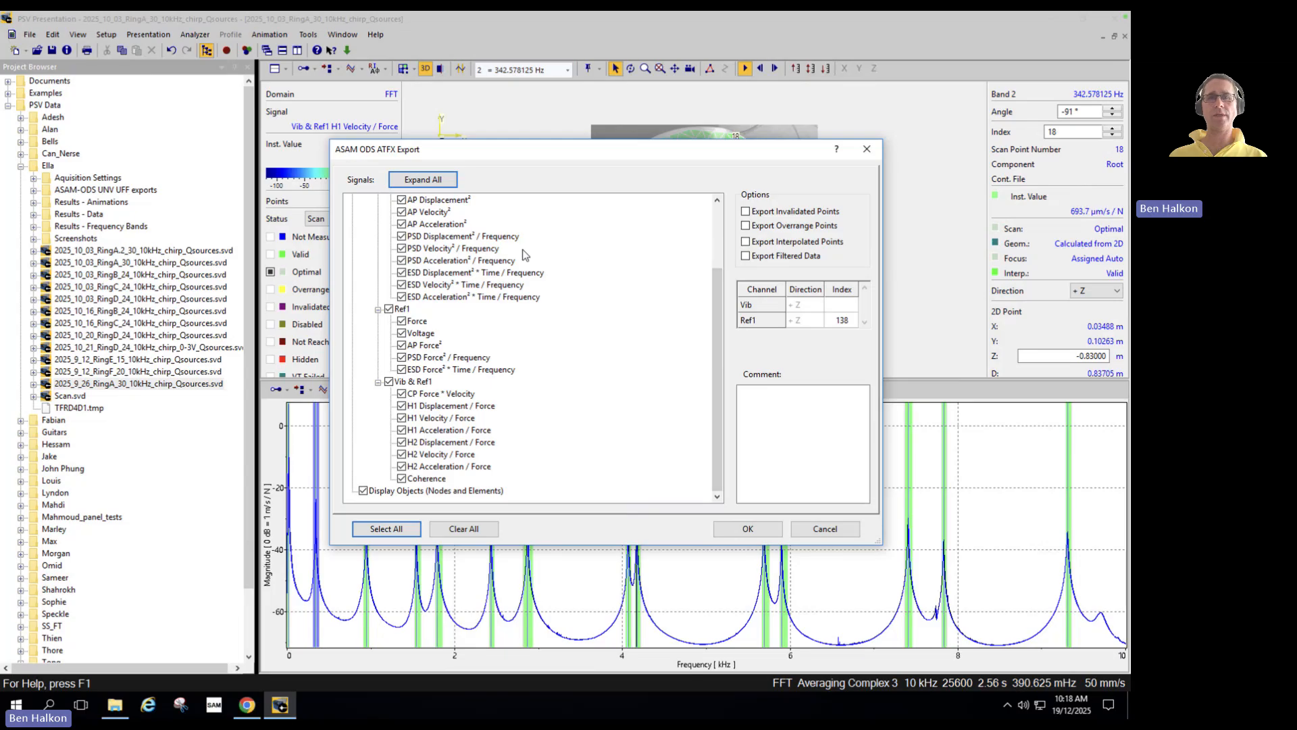
Step: Set the Ref1 channel's index to 18 and run the ATFX export with Bands, Points and Display Objects included
click(843, 322)
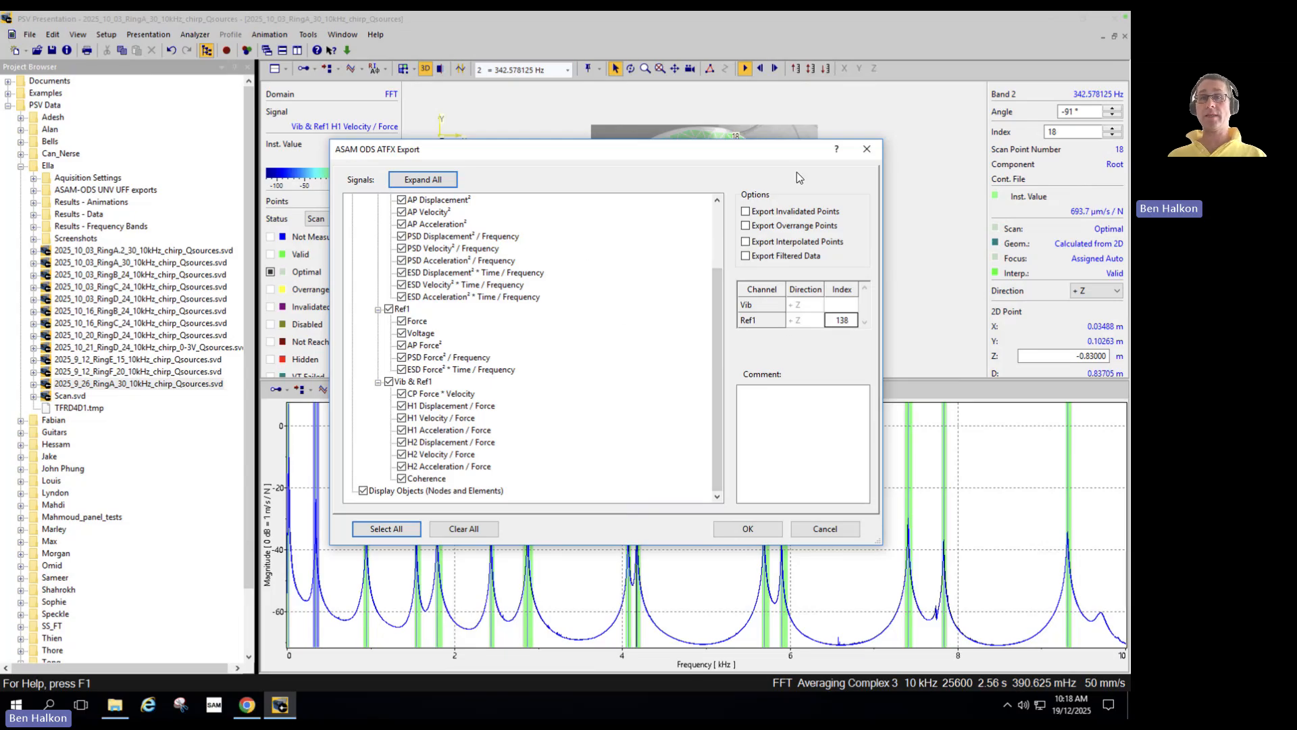
drag(764, 150, 487, 210)
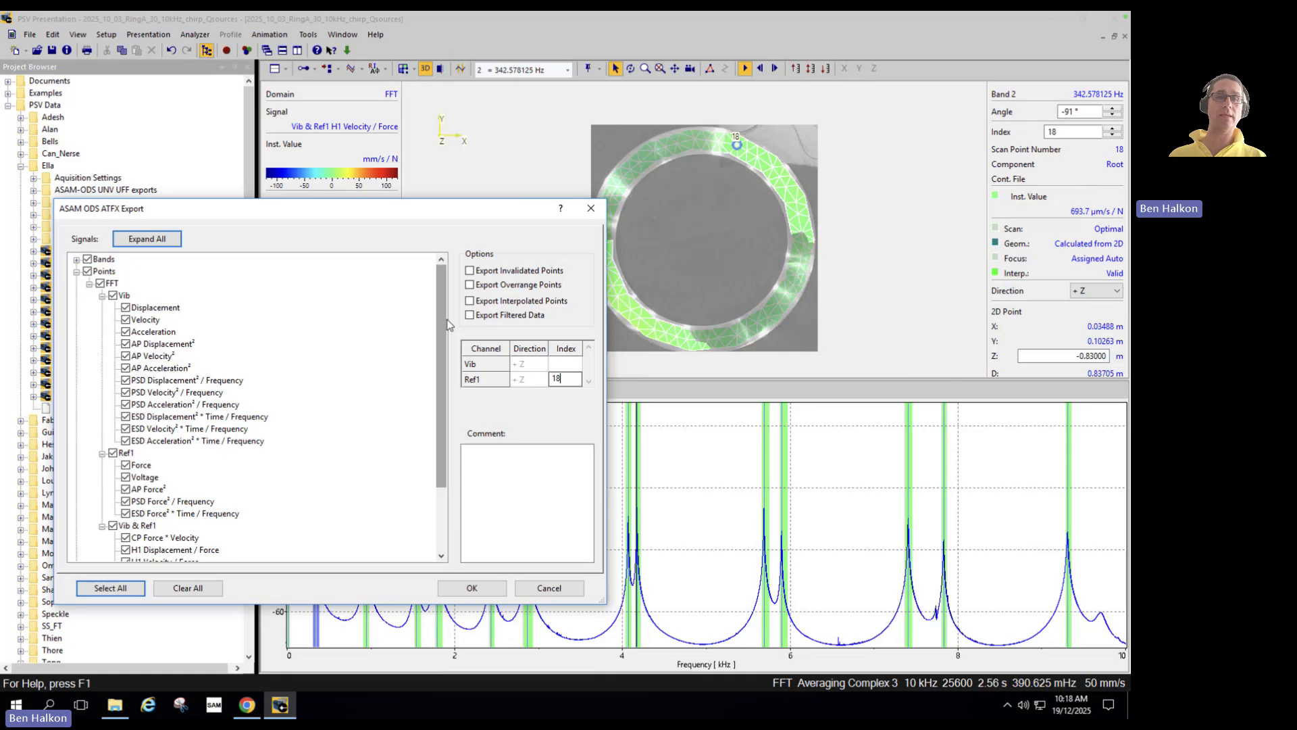
click(77, 272)
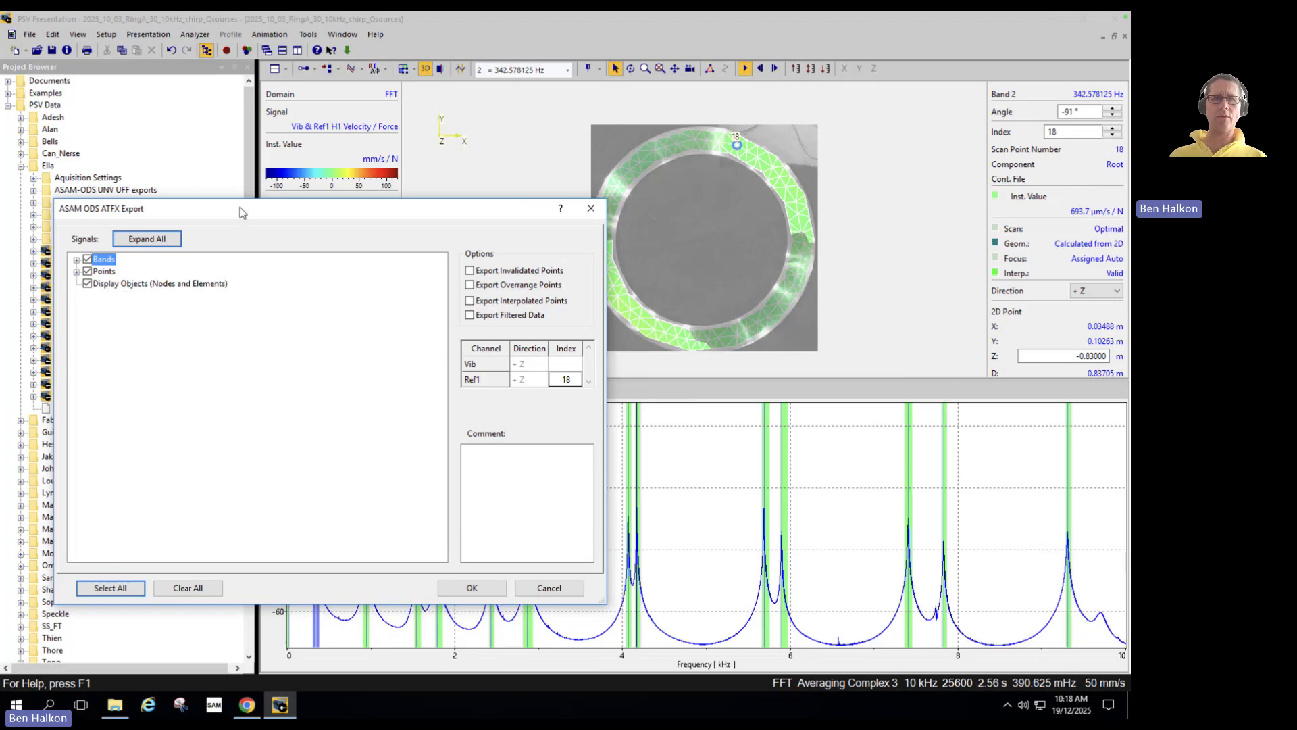
drag(300, 213, 478, 228)
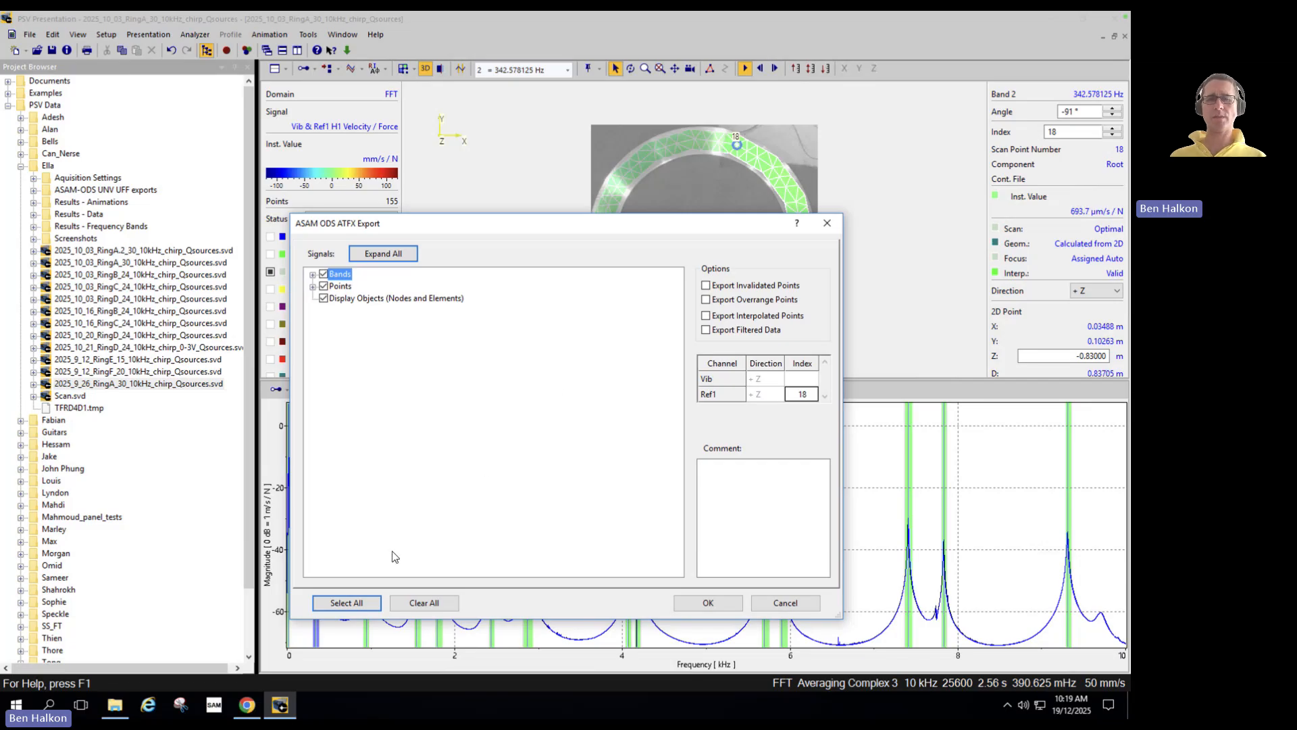
click(718, 603)
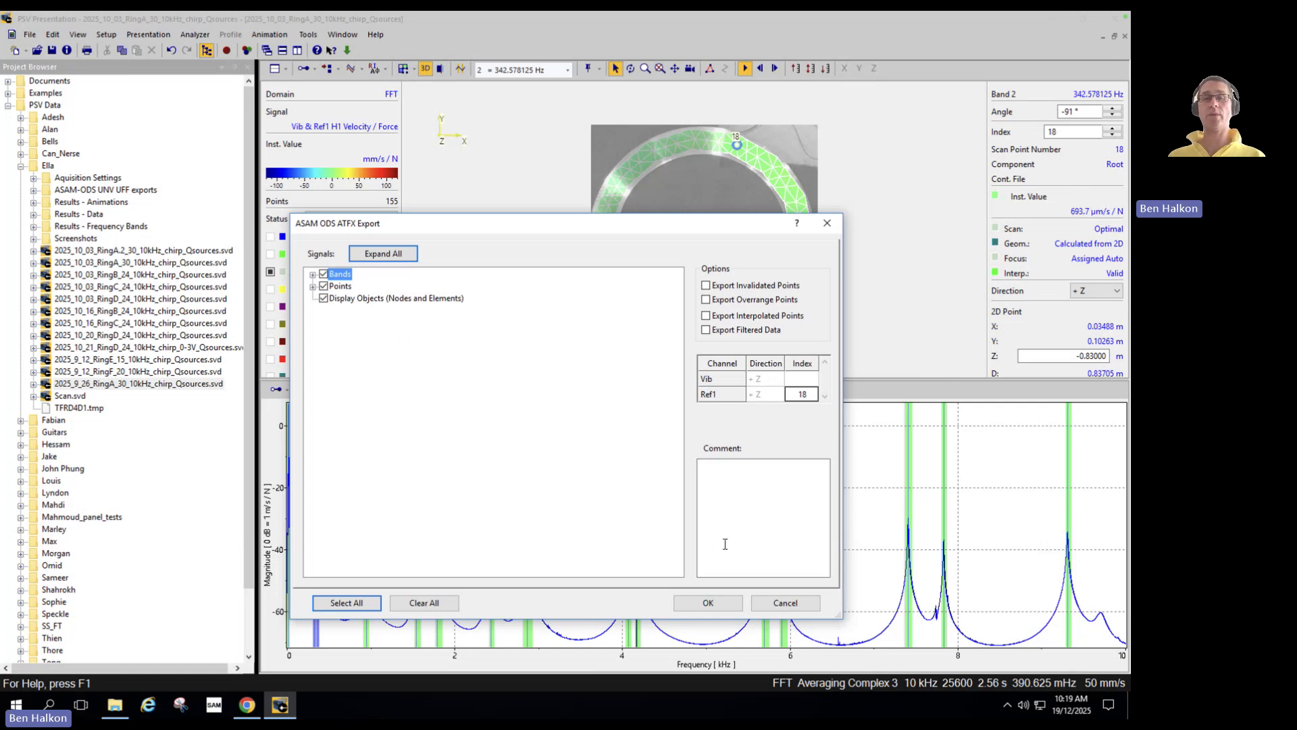
click(710, 603)
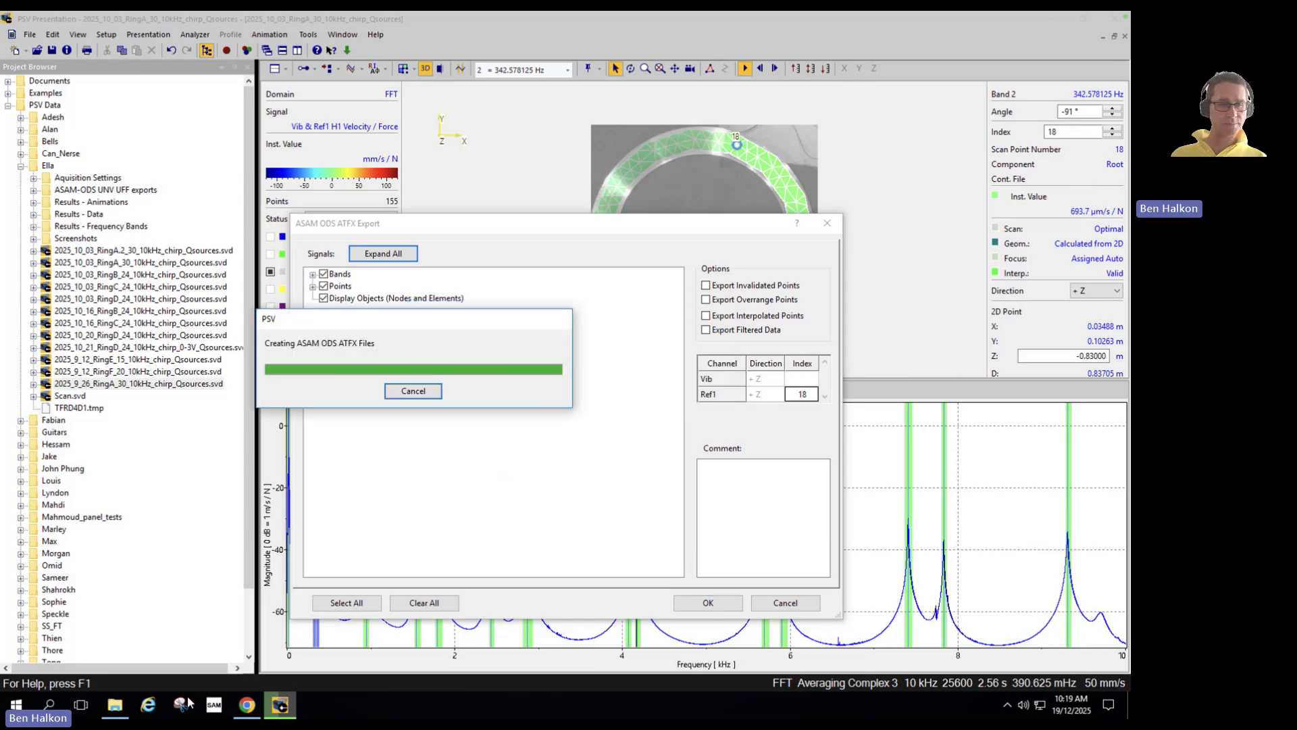
Step: Switch to Teams in Chrome, showing the BH Capstone Projects channel's files beside the local ASAM-ODS UNV UFF exports folder
click(252, 707)
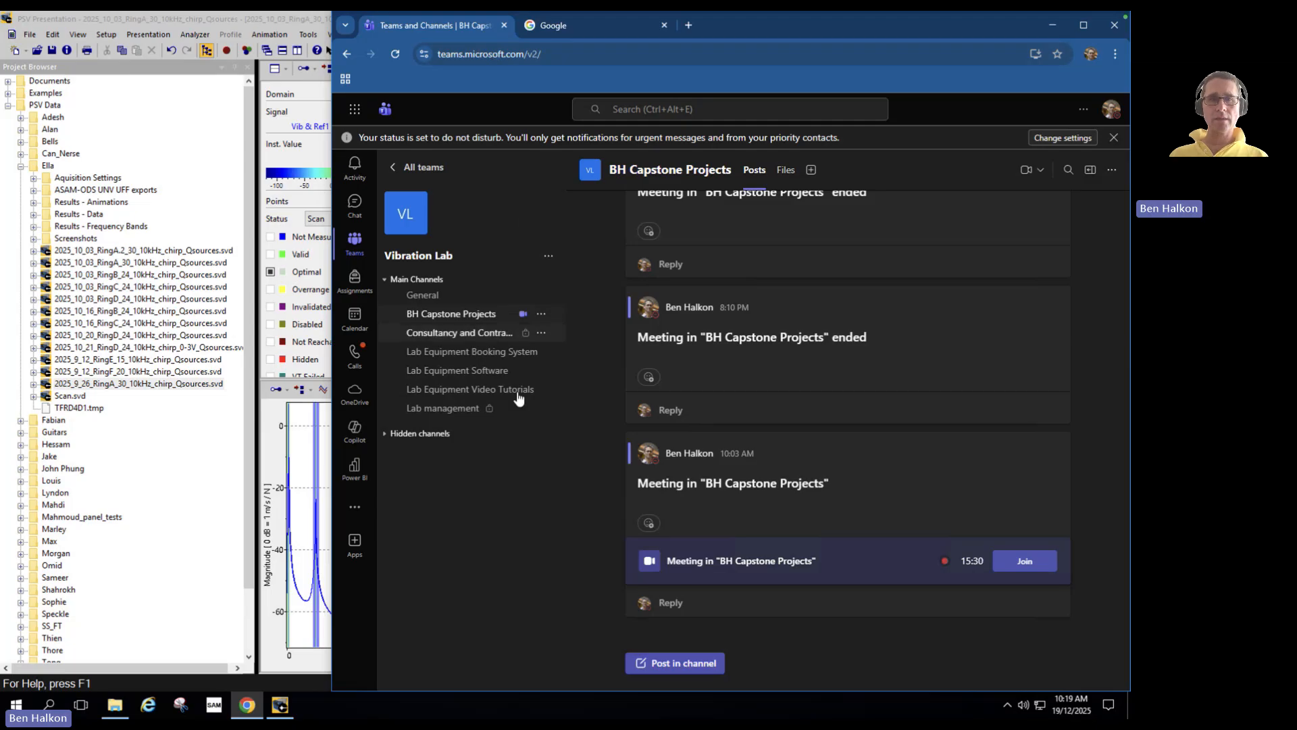
click(785, 169)
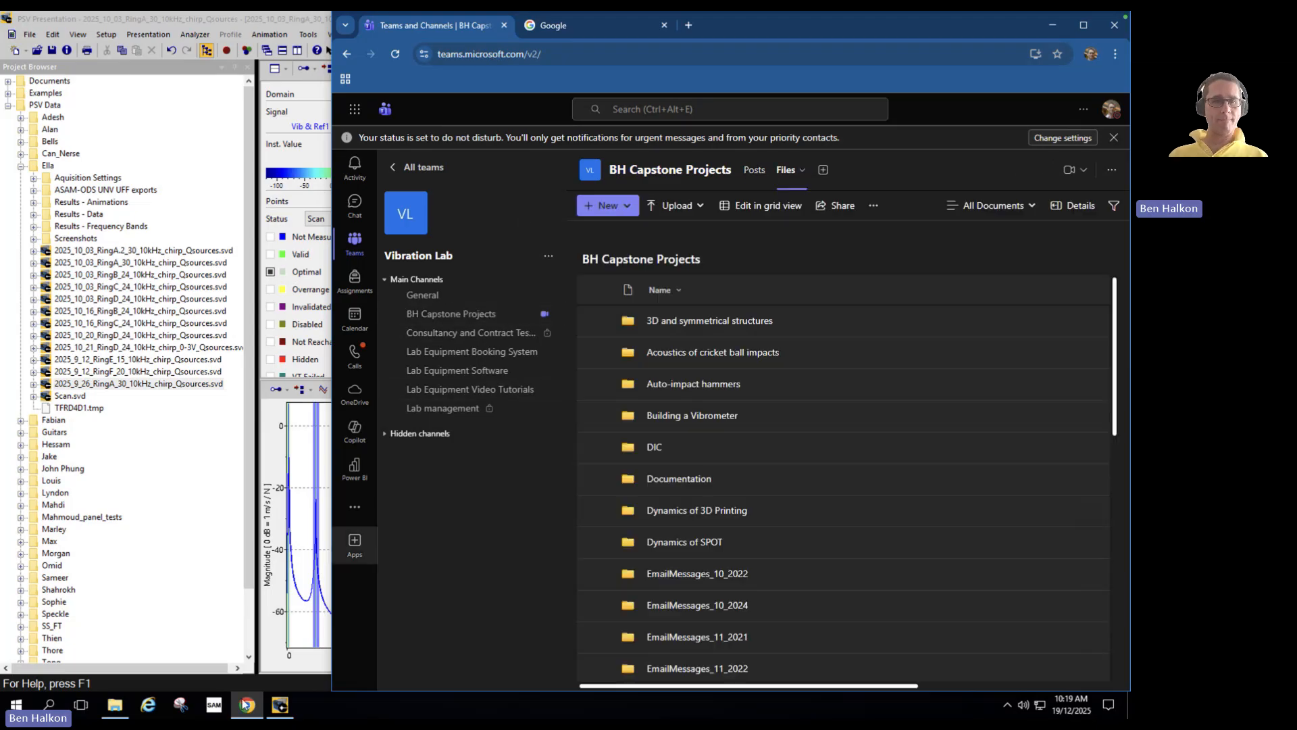
click(115, 704)
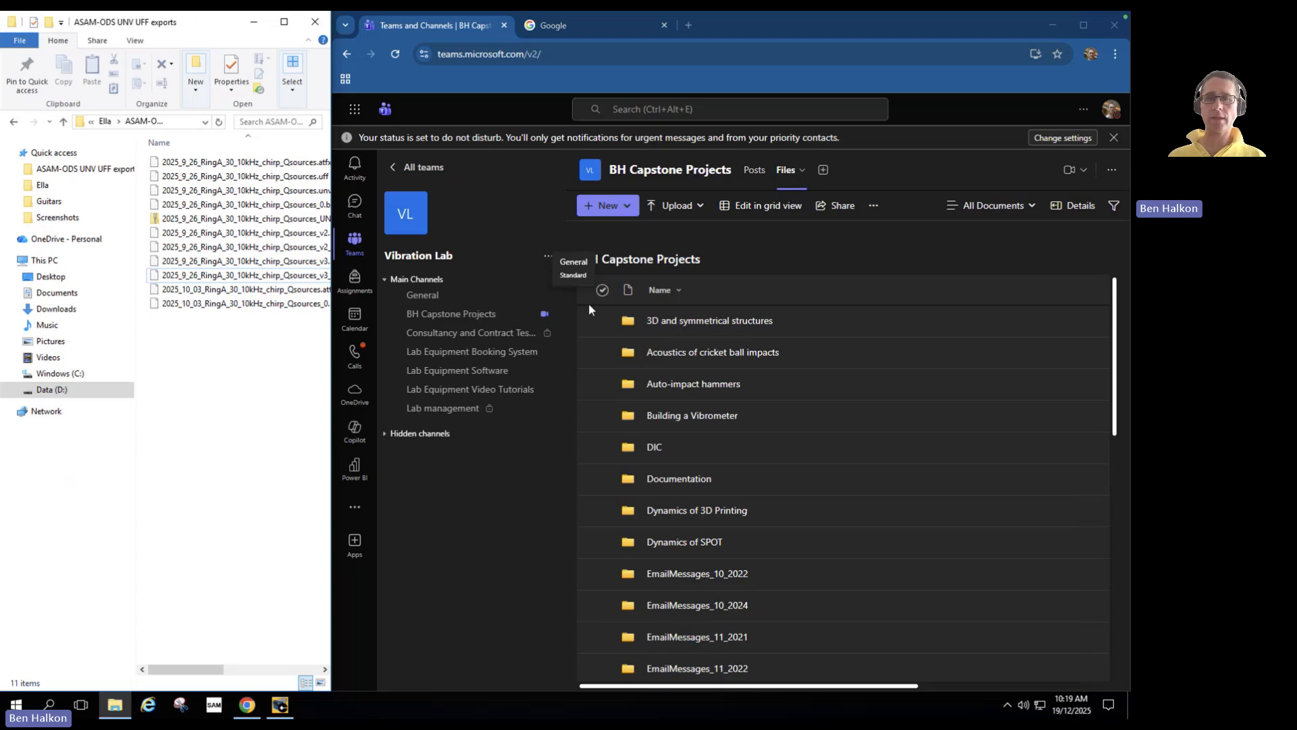
Step: Open the student's ASAM-ODS exports folder within 3D and symmetrical structures, under Vibration Lab - PSV-500 Xtra Results and PSV Data
click(704, 322)
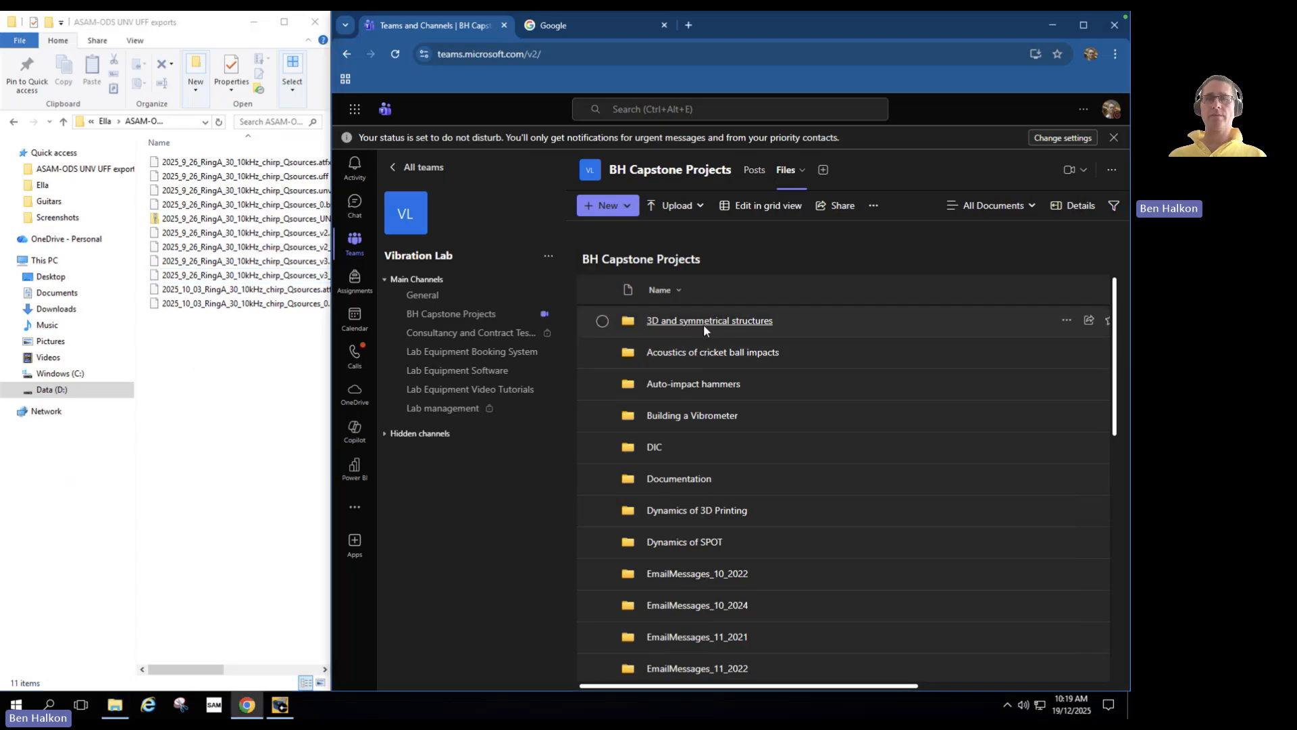
click(660, 415)
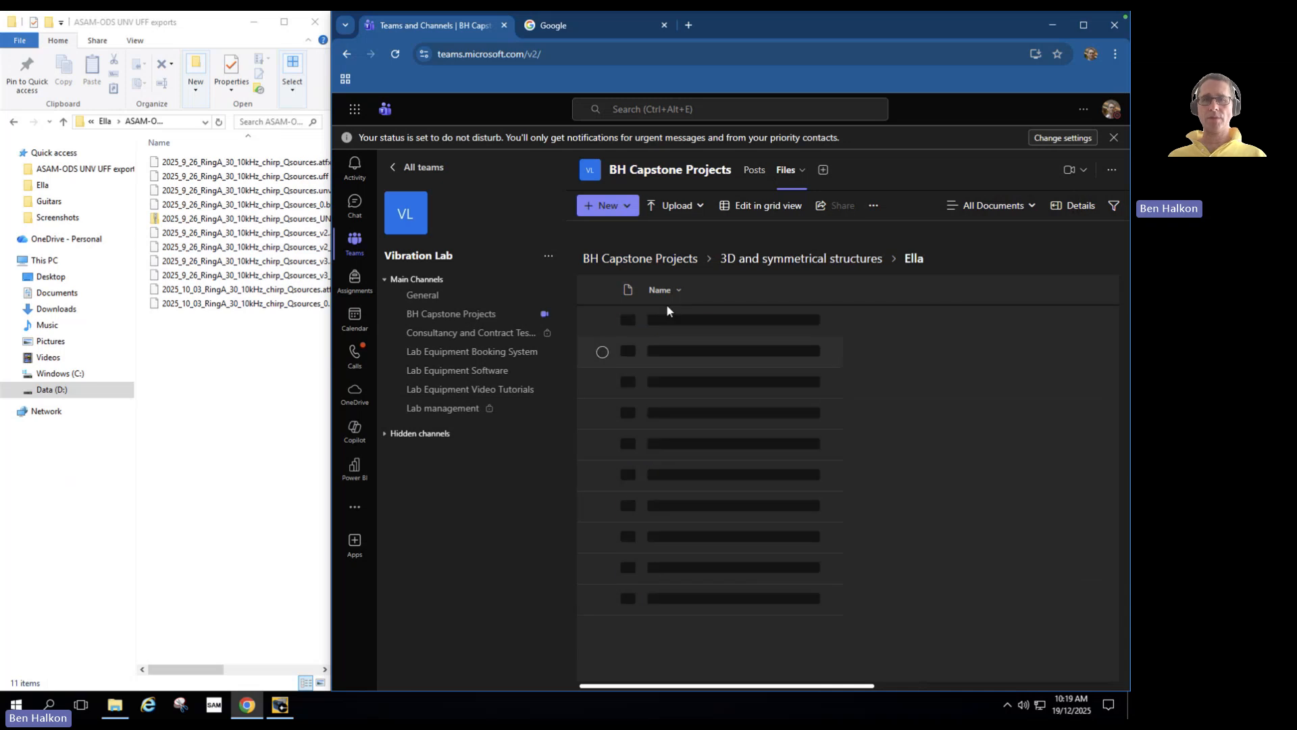
click(666, 477)
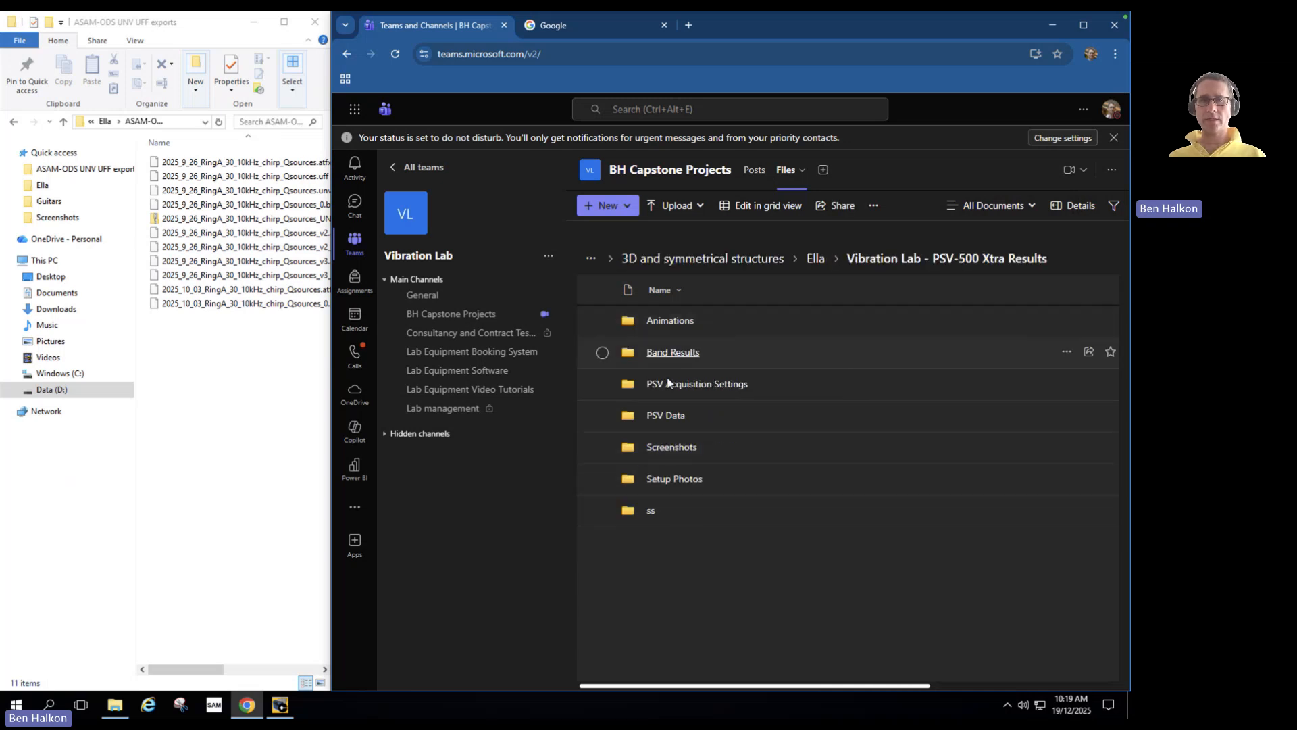
click(669, 418)
click(696, 323)
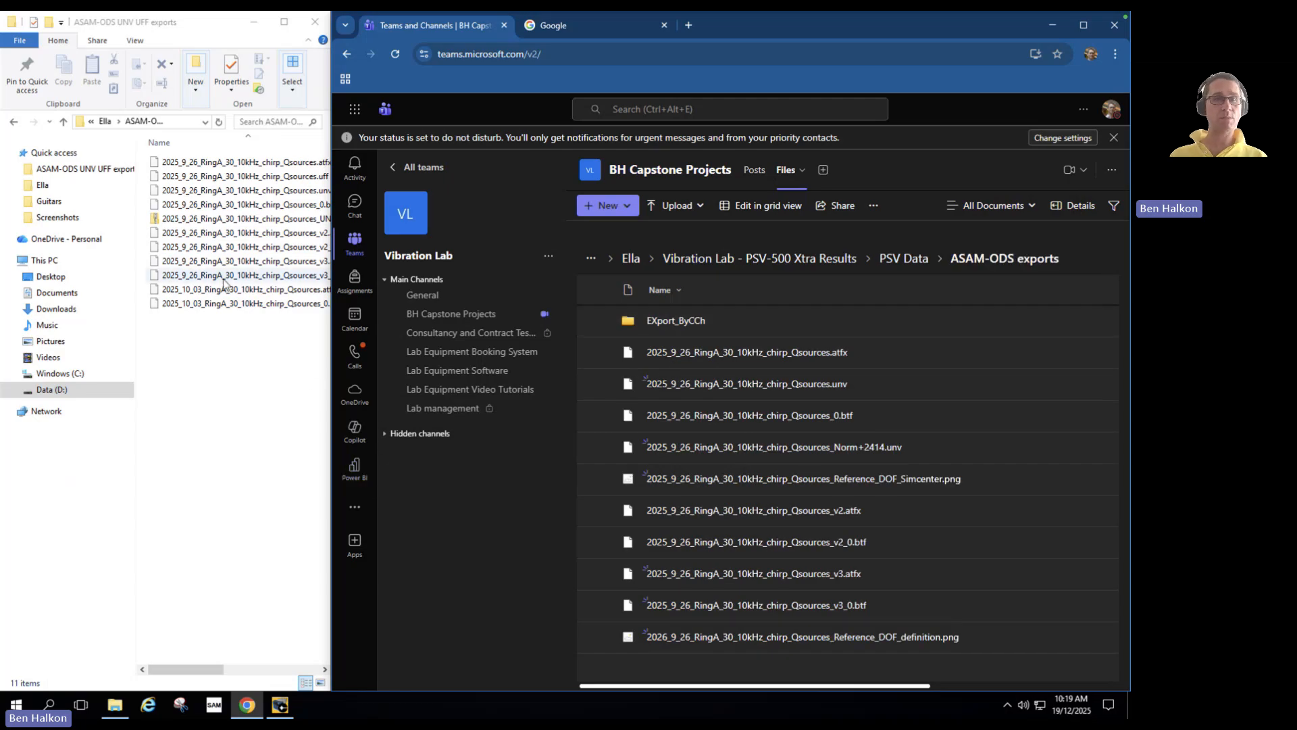
Step: Upload 2025_10_03_RingA_30_10kHz_chirp_Qsources.atfx and its _0.btf file from the local exports folder to the Teams ASAM-ODS exports folder
click(217, 368)
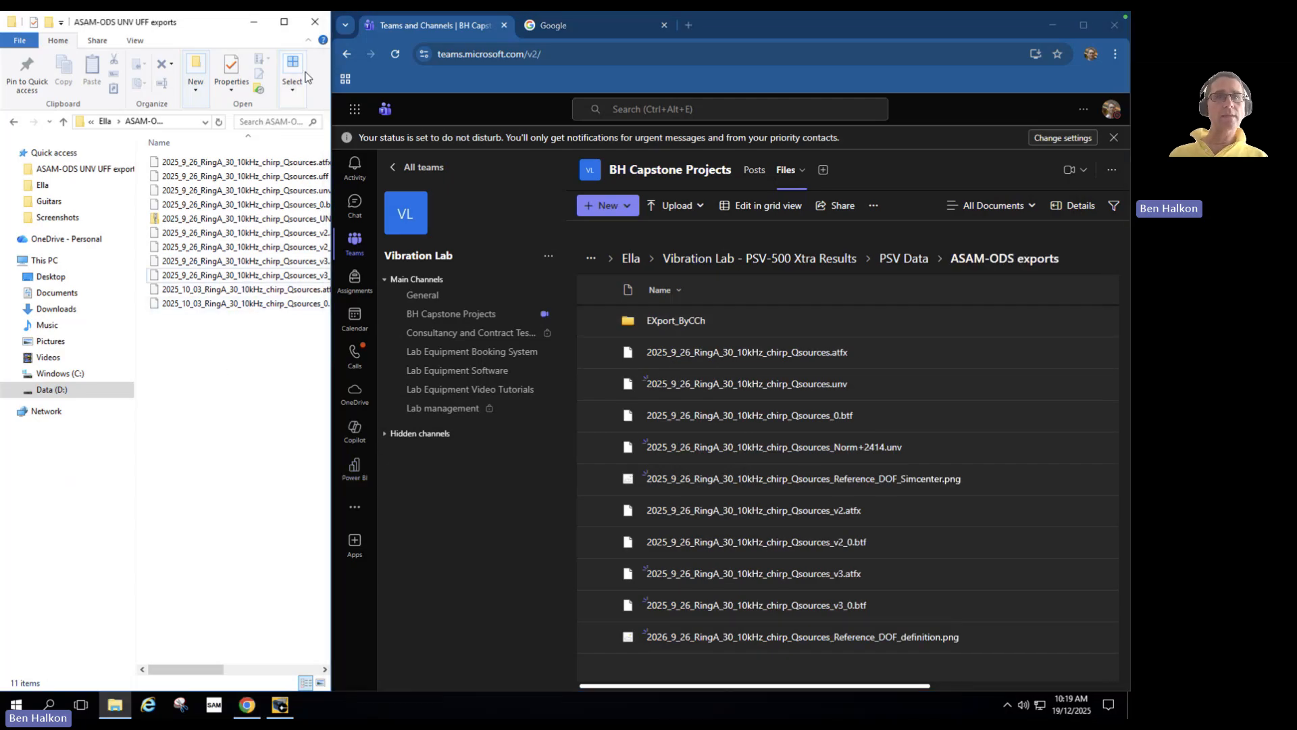
drag(331, 86, 516, 168)
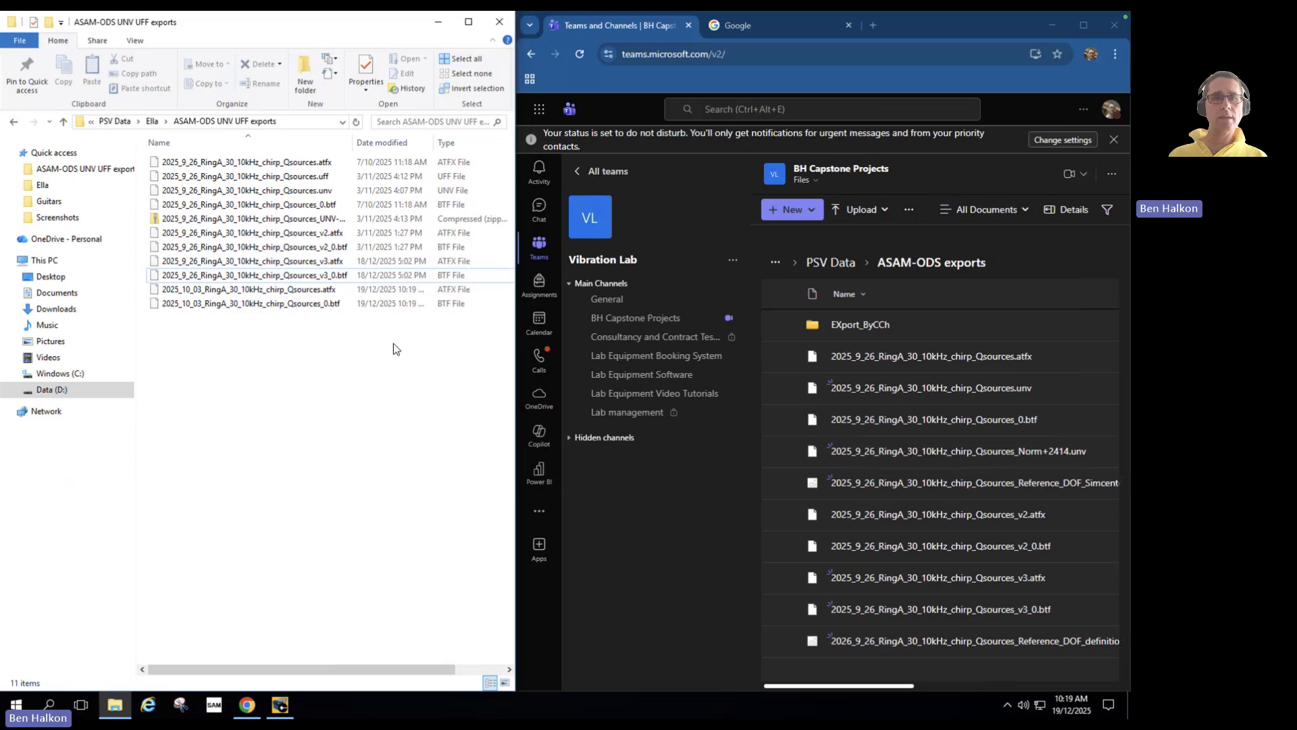
click(202, 290)
shift+click(205, 306)
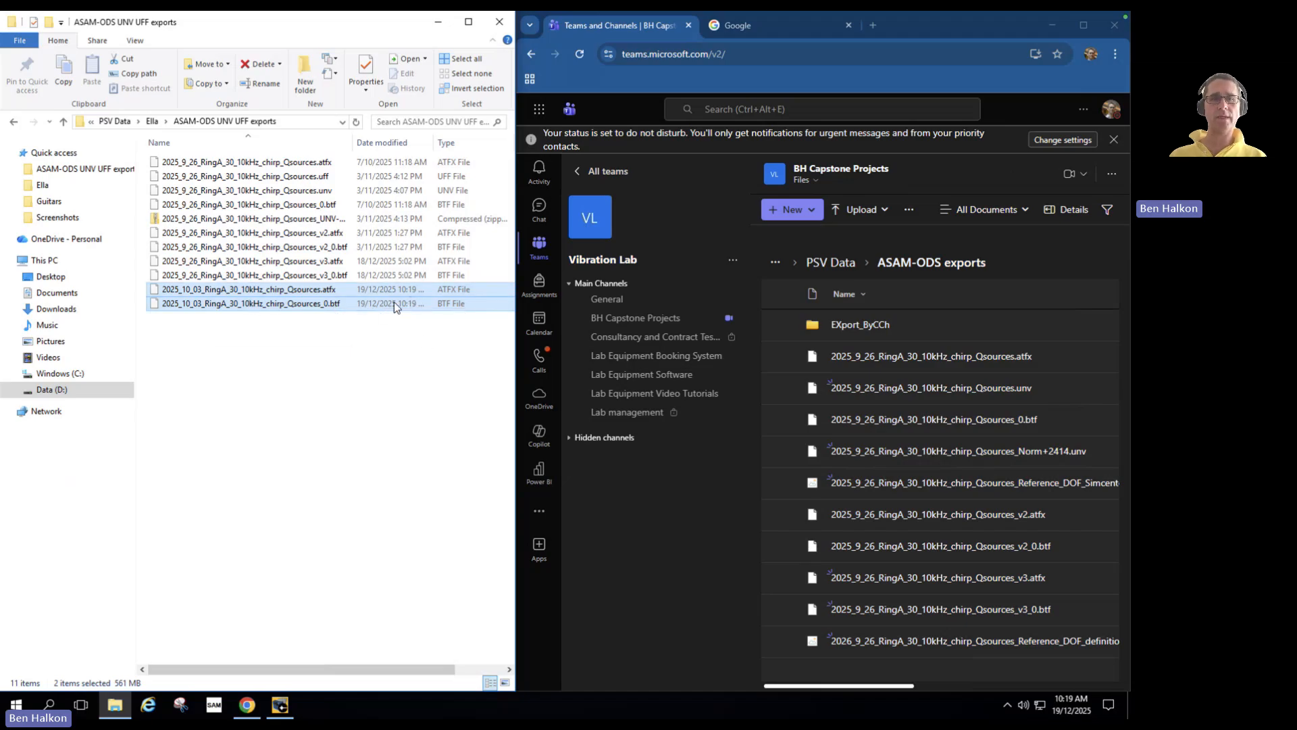
drag(230, 301, 854, 615)
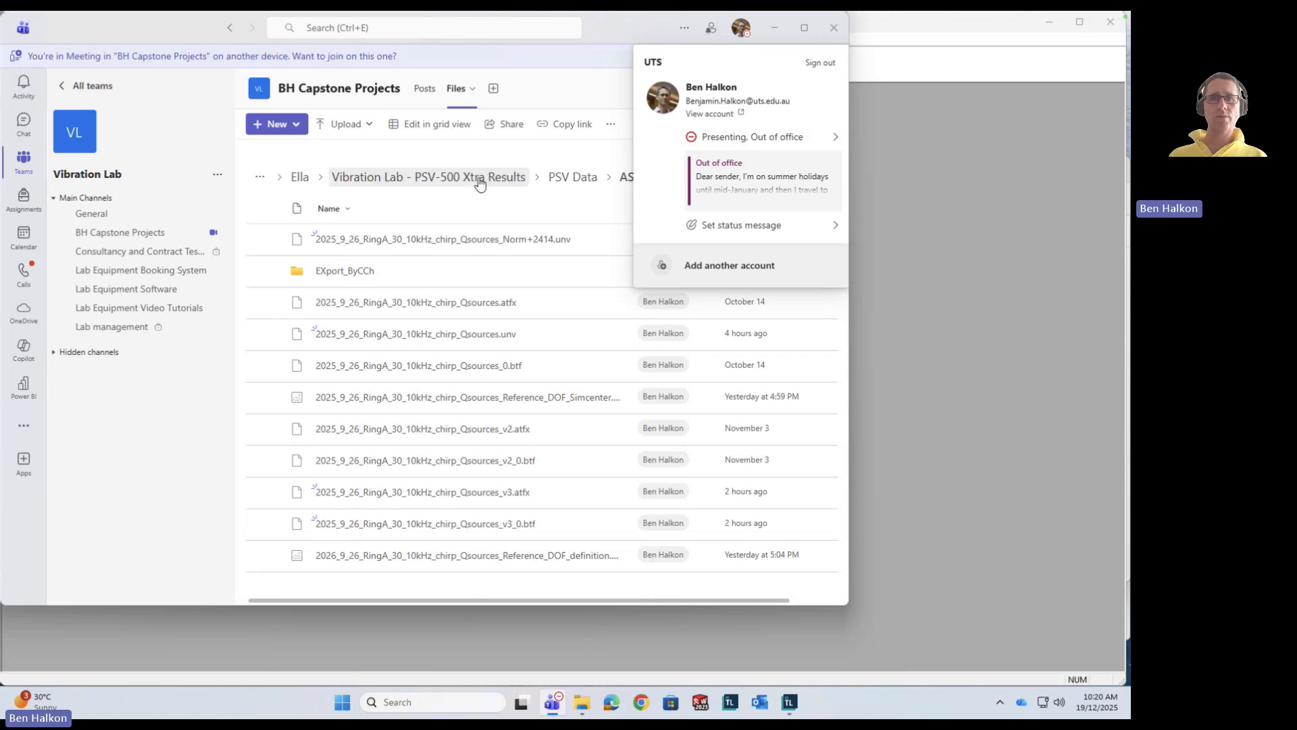
Step: Reload the ASAM-ODS exports folder in Teams on the analysis computer by reopening it from PSV Data
click(572, 179)
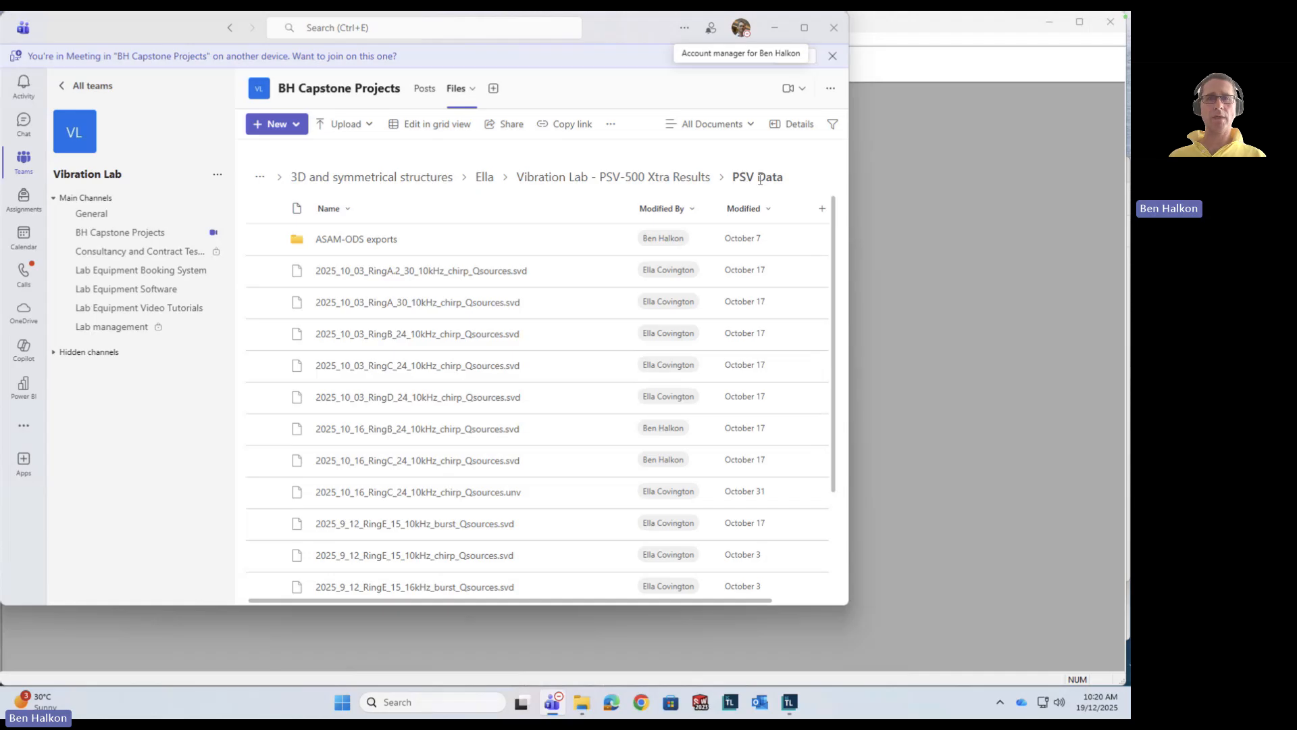
click(368, 240)
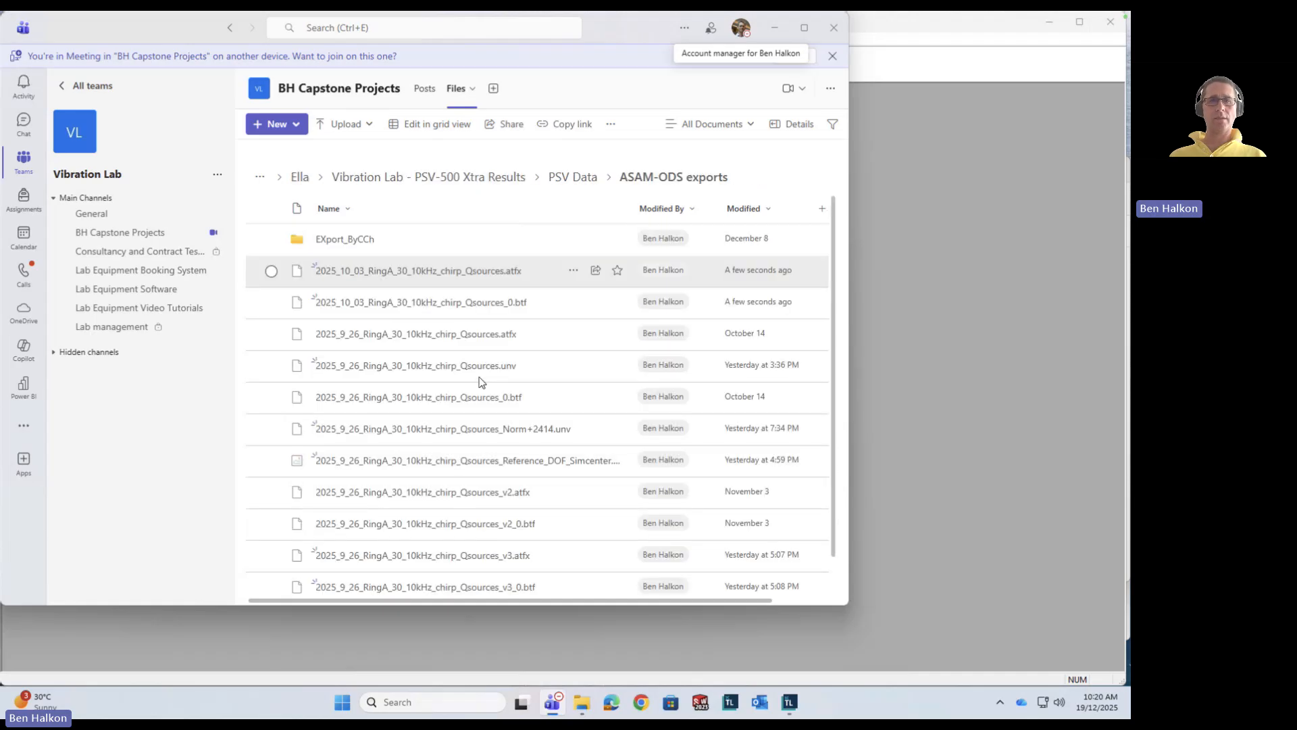
scroll(526, 536, down, 1)
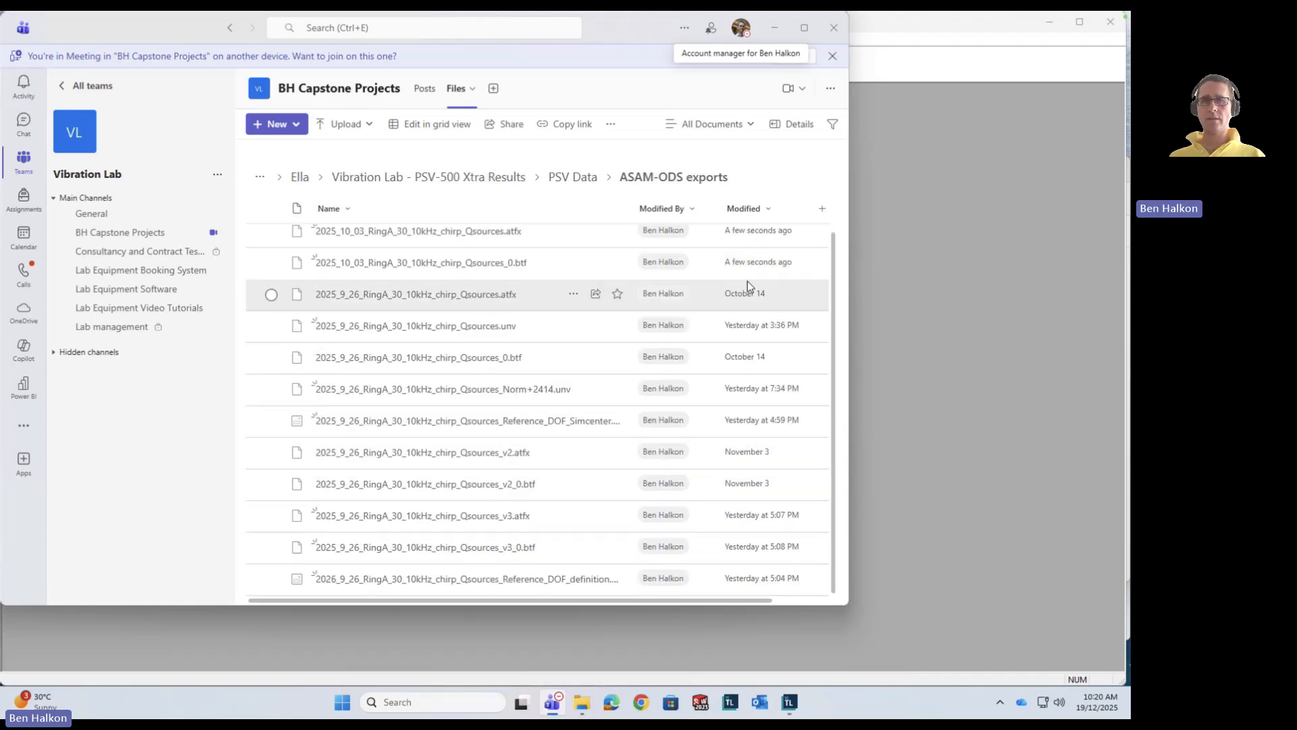
Step: Download 2025_10_03_RingA_30_10kHz_chirp_Qsources.atfx and 2025_10_03_RingA_30_10kHz_chirp_Qsources_0.btf from the Teams folder
click(271, 231)
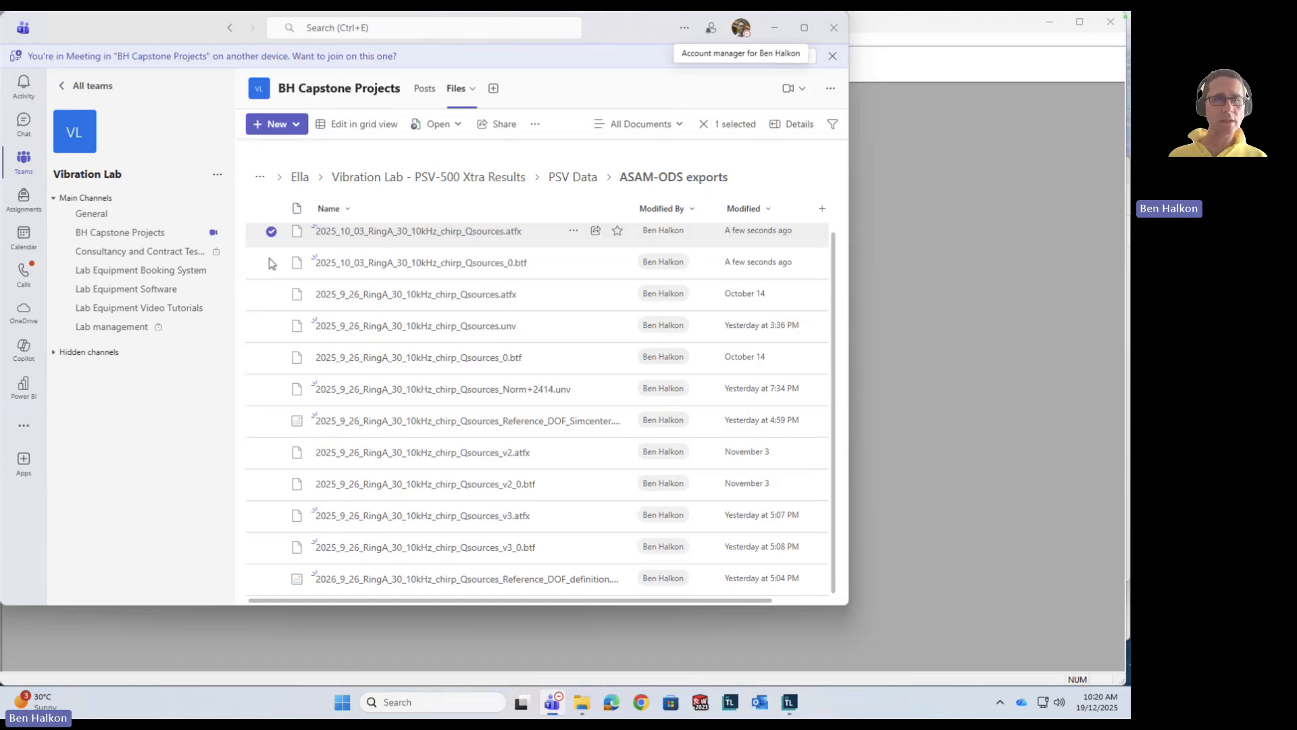
click(271, 263)
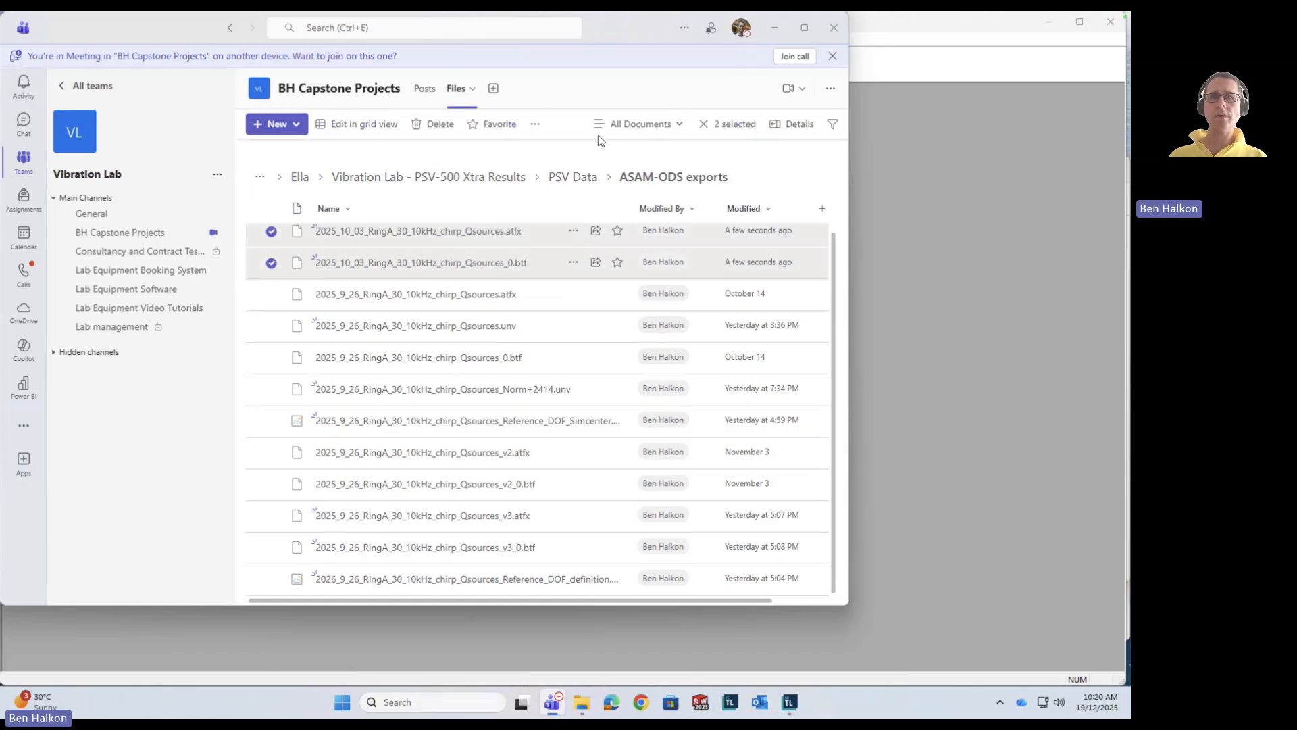
click(536, 126)
click(579, 157)
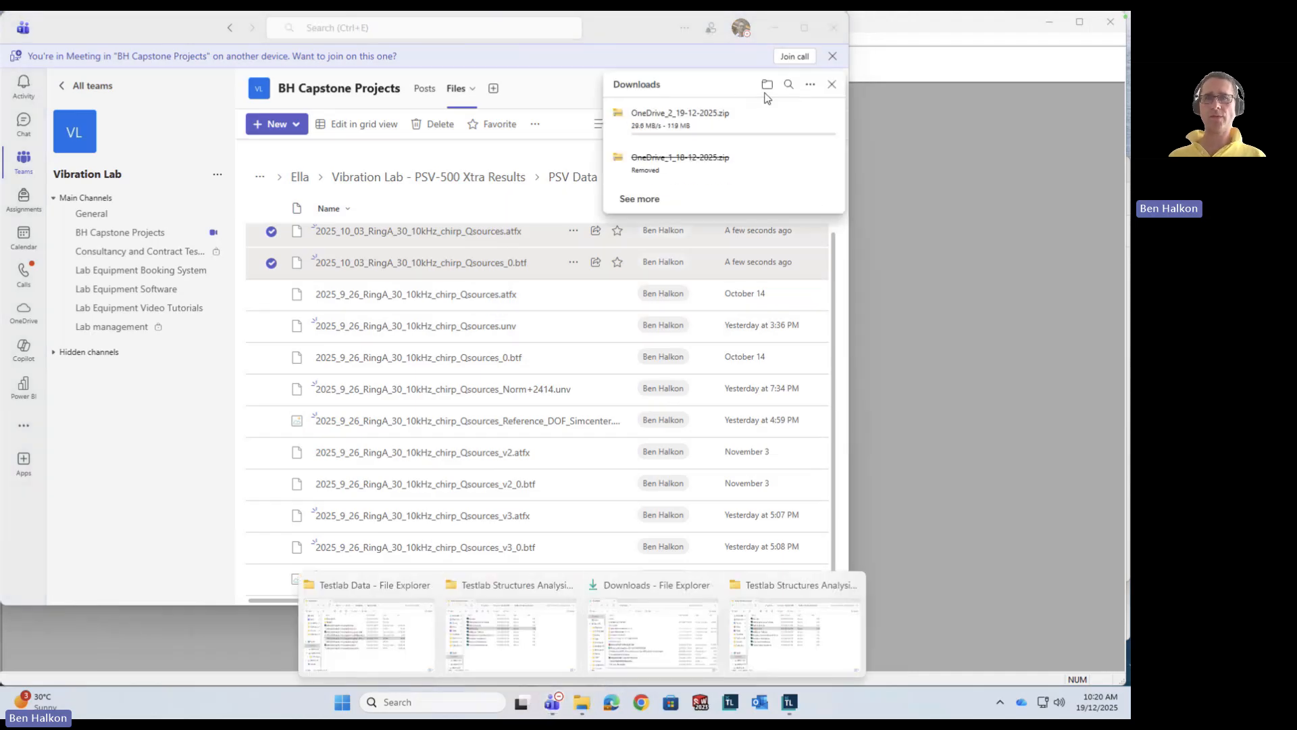
Step: Try to open the downloaded OneDrive_2_19-12-2025 archive in the Downloads folder
click(767, 84)
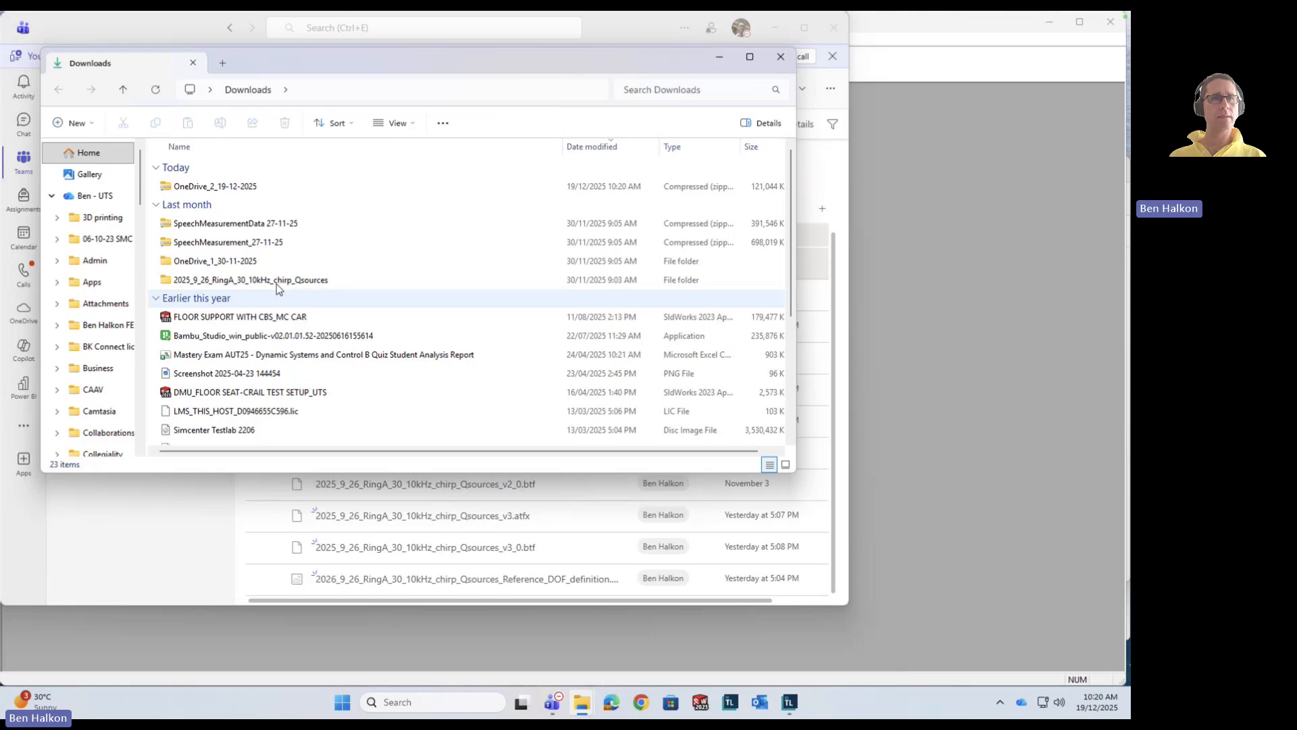
double_click(225, 187)
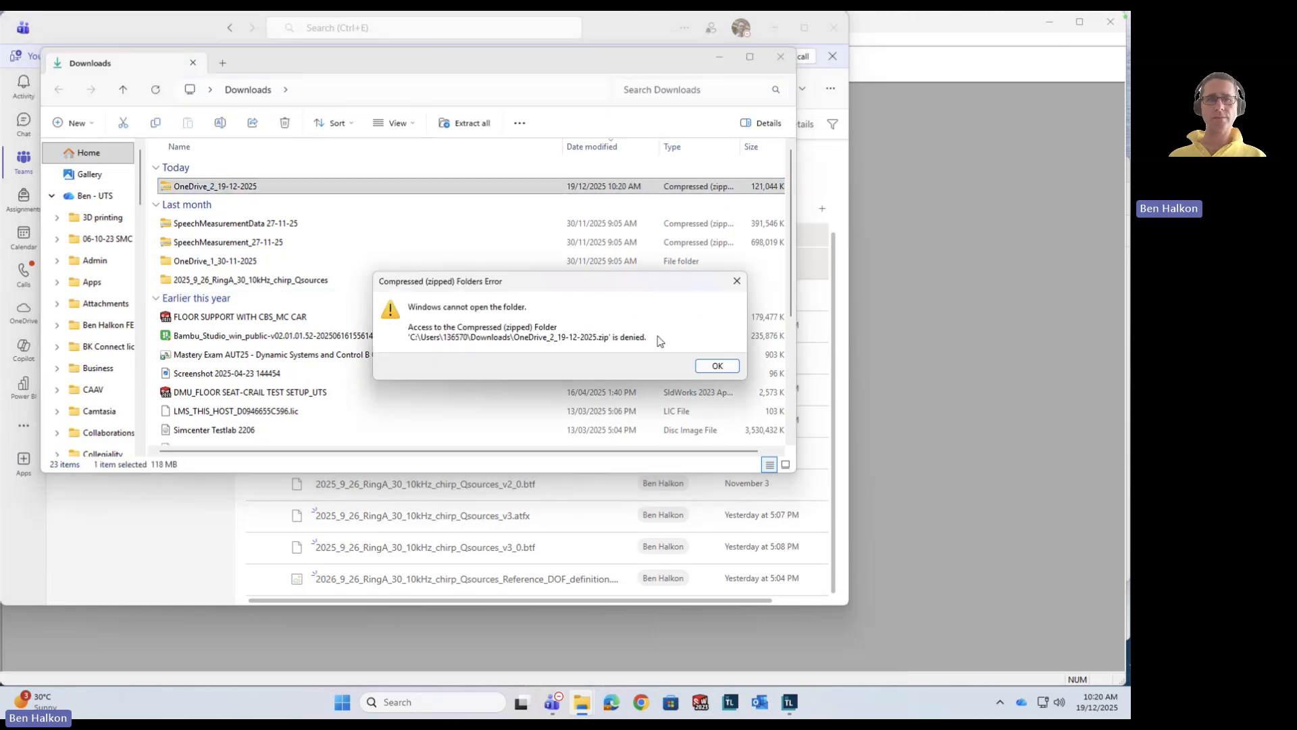
click(717, 366)
Step: Switch to the empty Simcenter Testlab Modal Analysis window
click(905, 342)
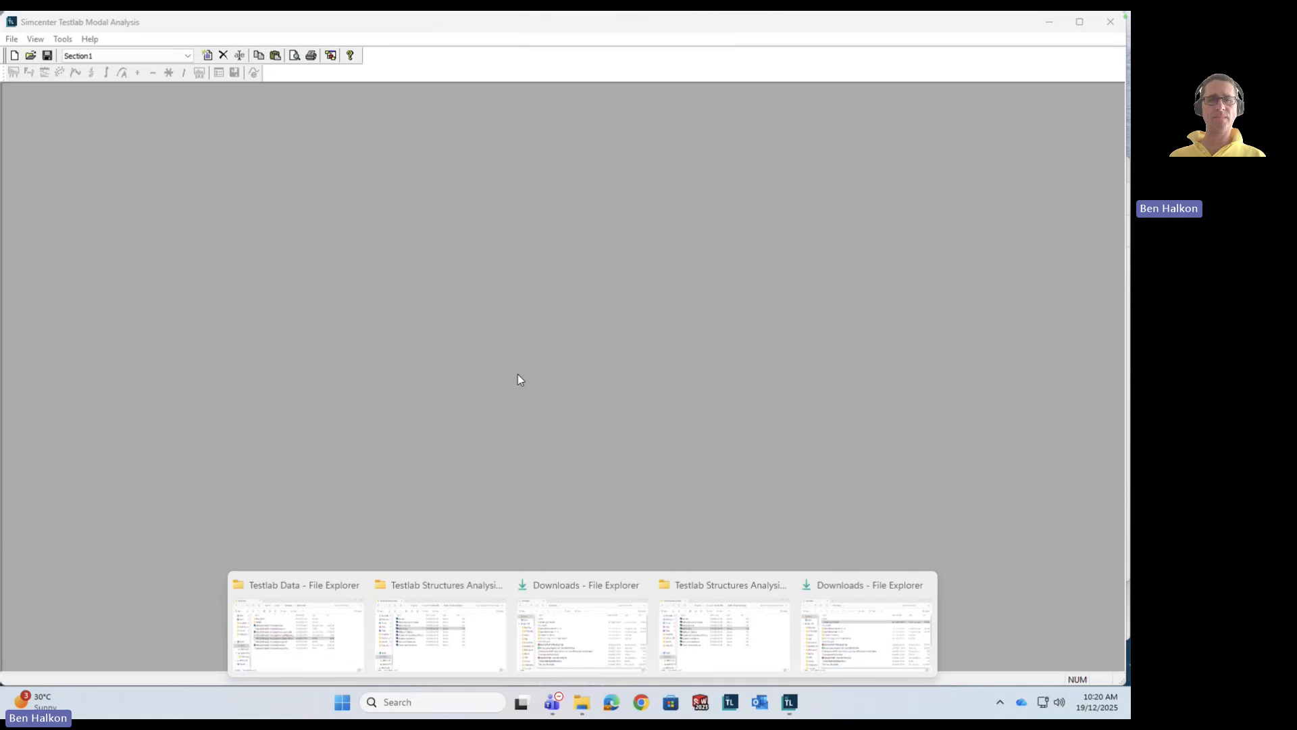
key(ctrl+Left)
key(ctrl+Right)
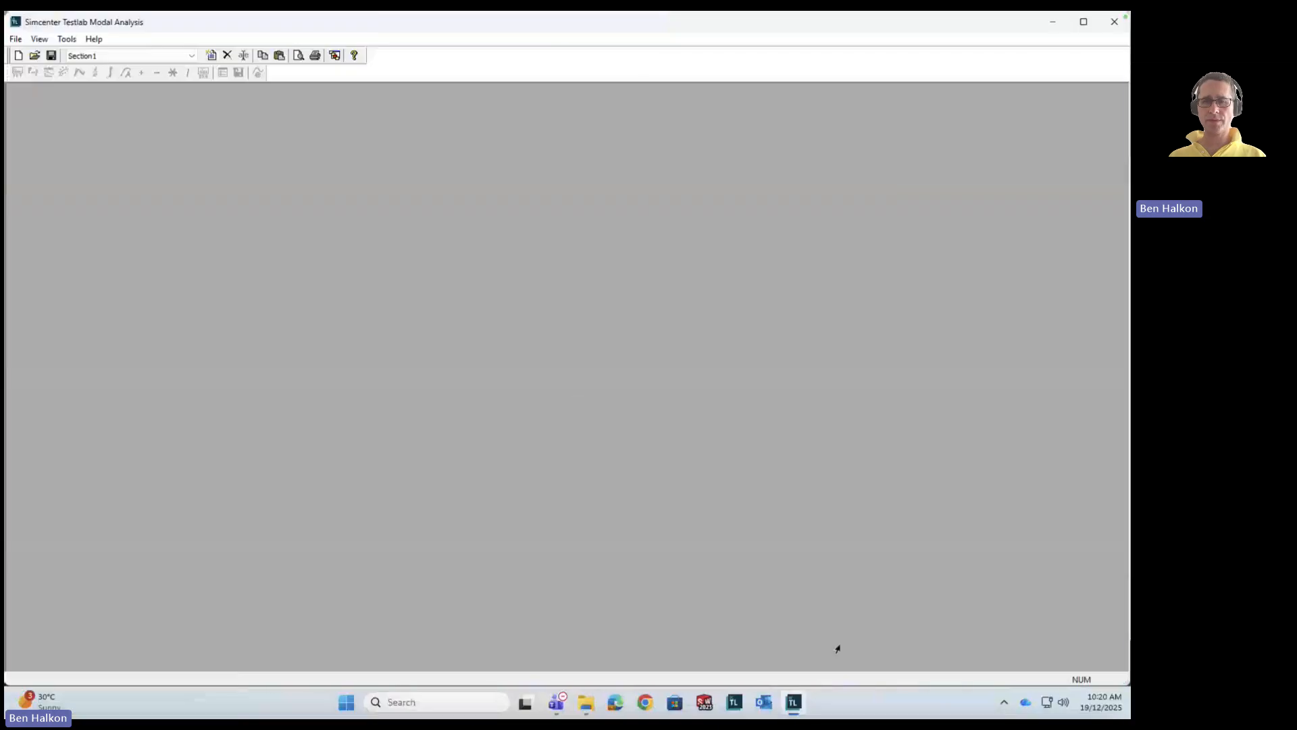
Step: Switch to File Explorer's Downloads folder, open the OneDrive_2_19-12-2025 archive and widen the name column to show the full file names
click(552, 702)
mouse_move(582, 702)
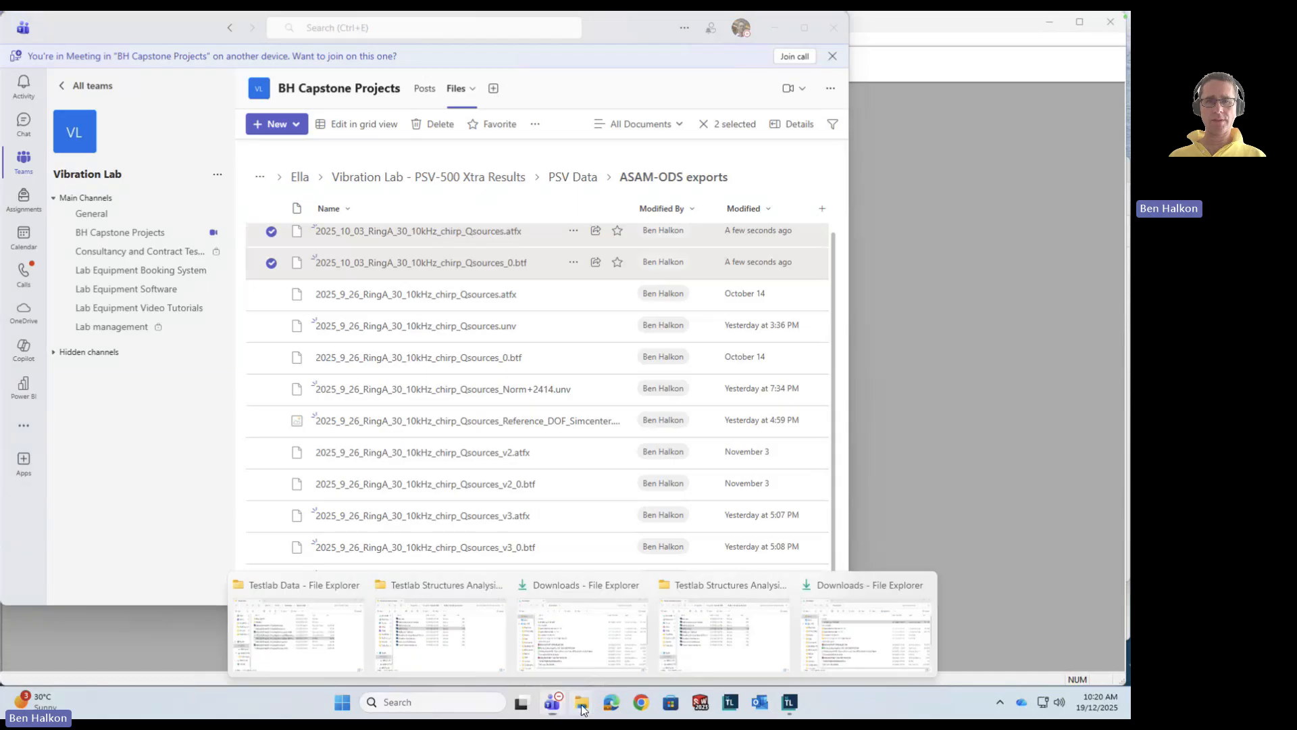
click(861, 641)
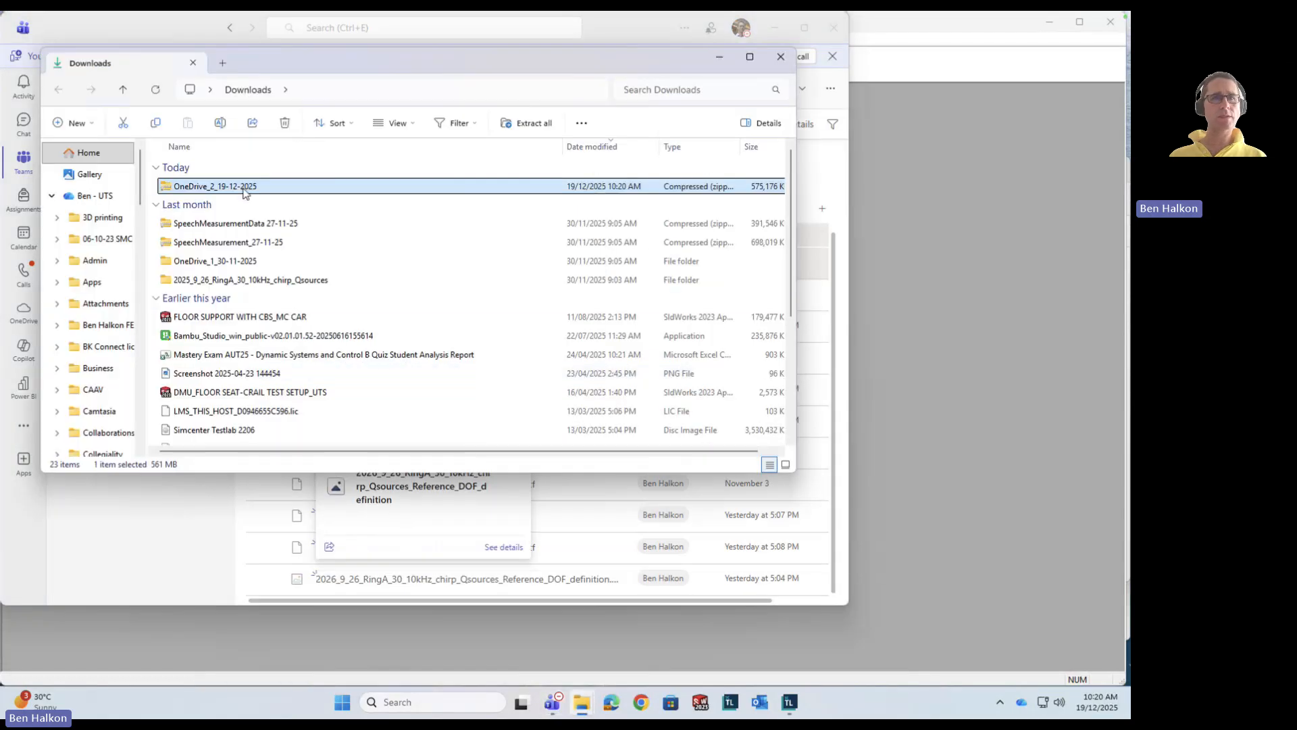
double_click(238, 181)
drag(243, 210, 159, 159)
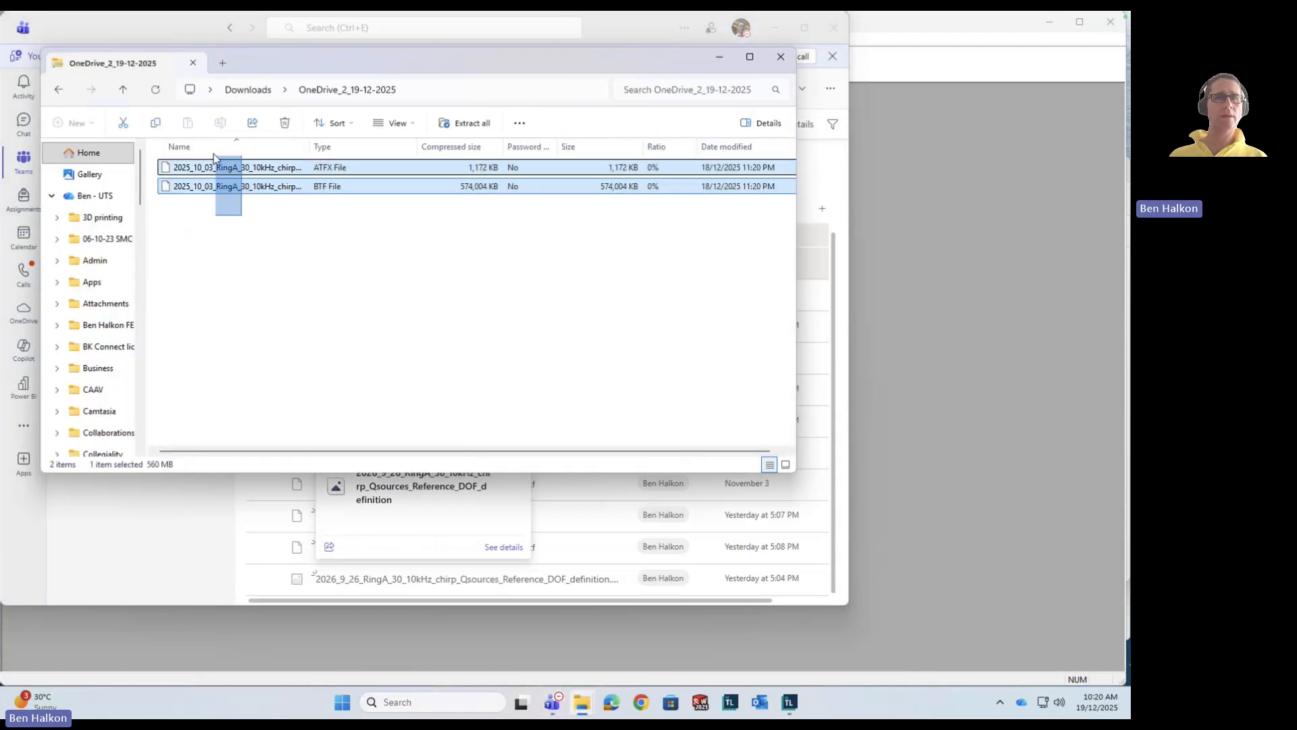
drag(309, 141, 415, 144)
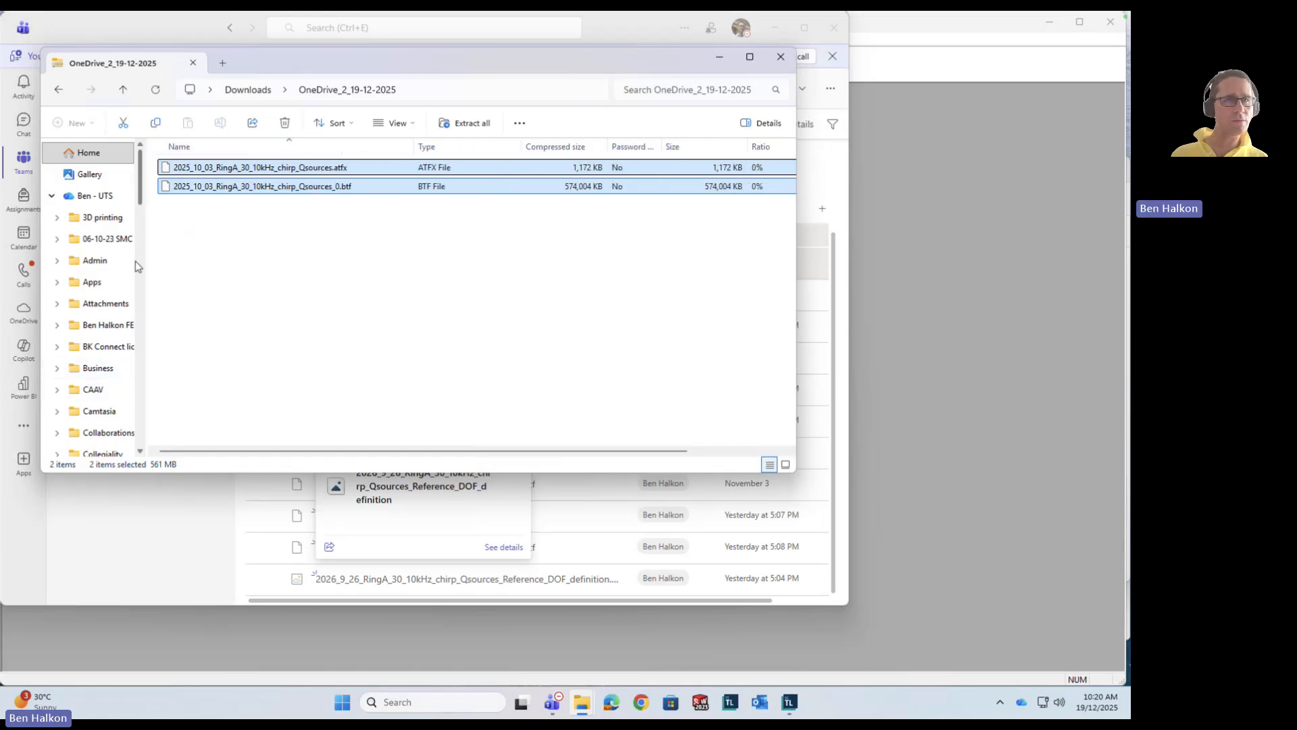
Step: Copy the 2025_10_03_RingA_30_10kHz_chirp_Qsources .atfx and _0.btf files from the archive into C:\Simcenter\Testlab Data
scroll(142, 294, down, 10)
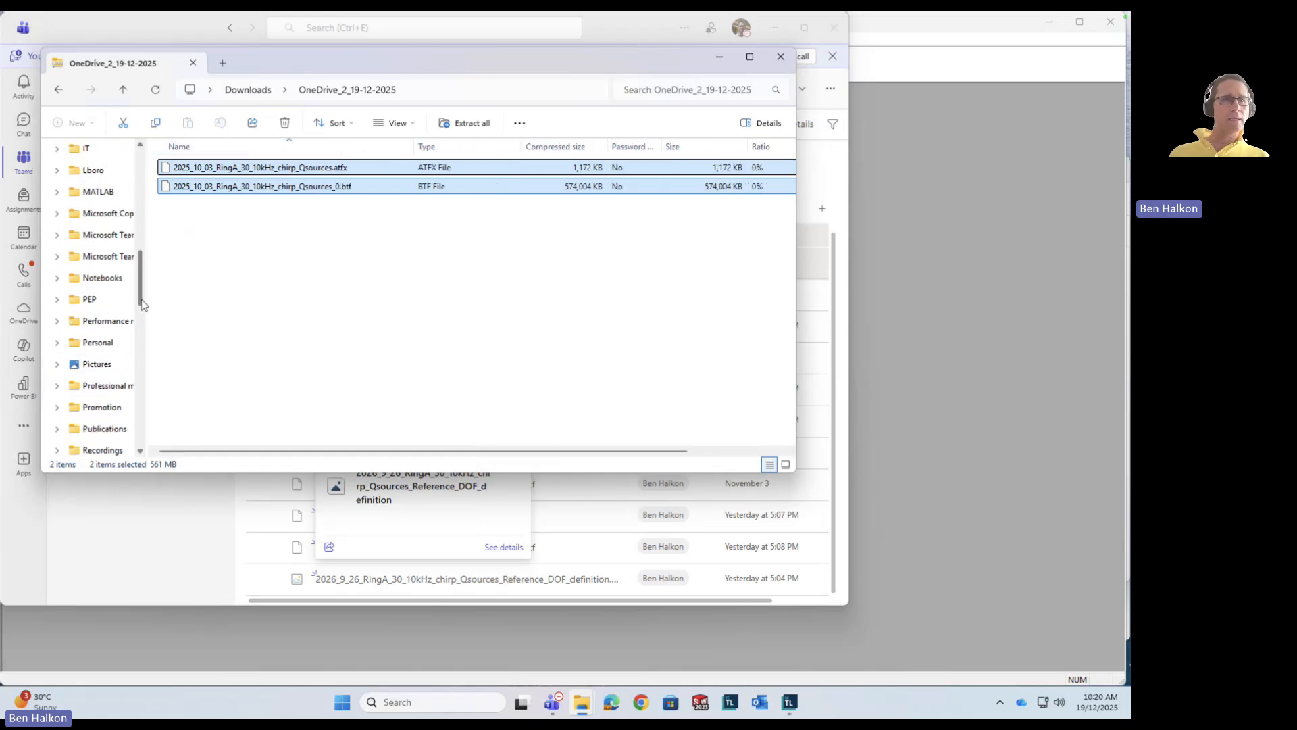
scroll(142, 411, down, 3)
click(93, 386)
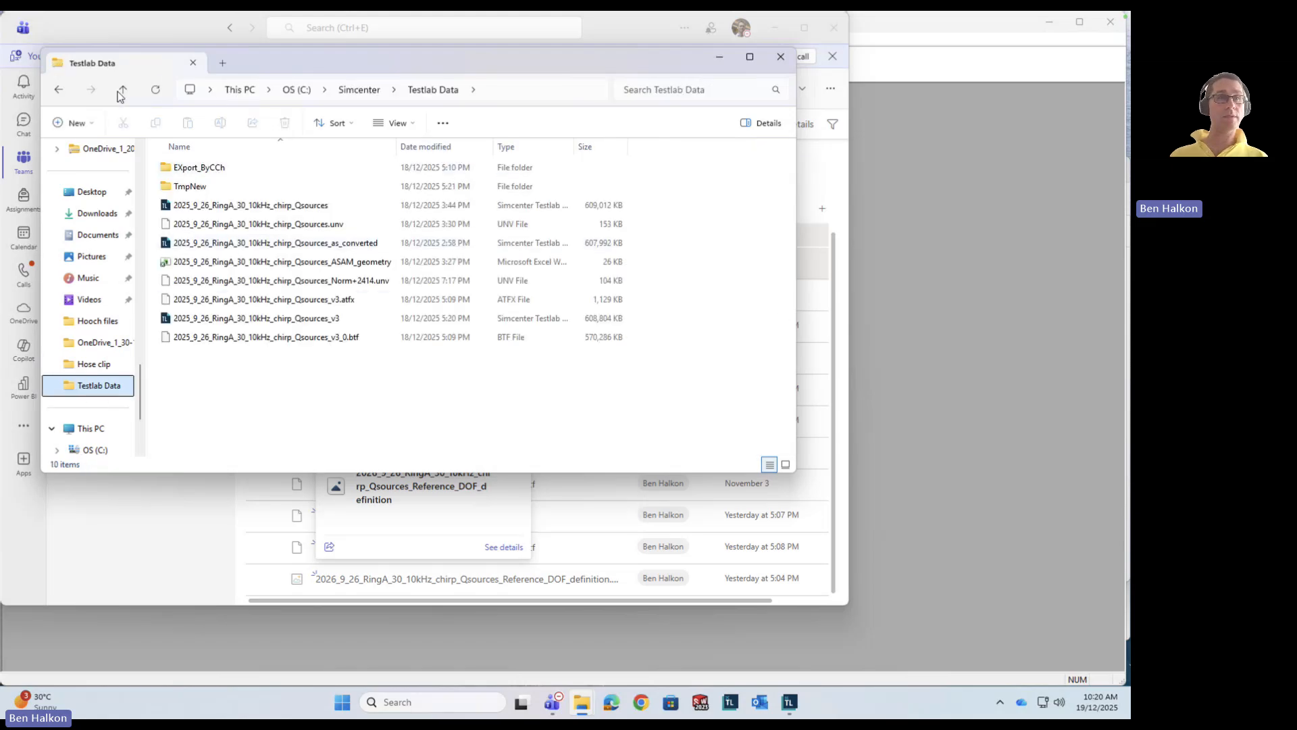
click(58, 90)
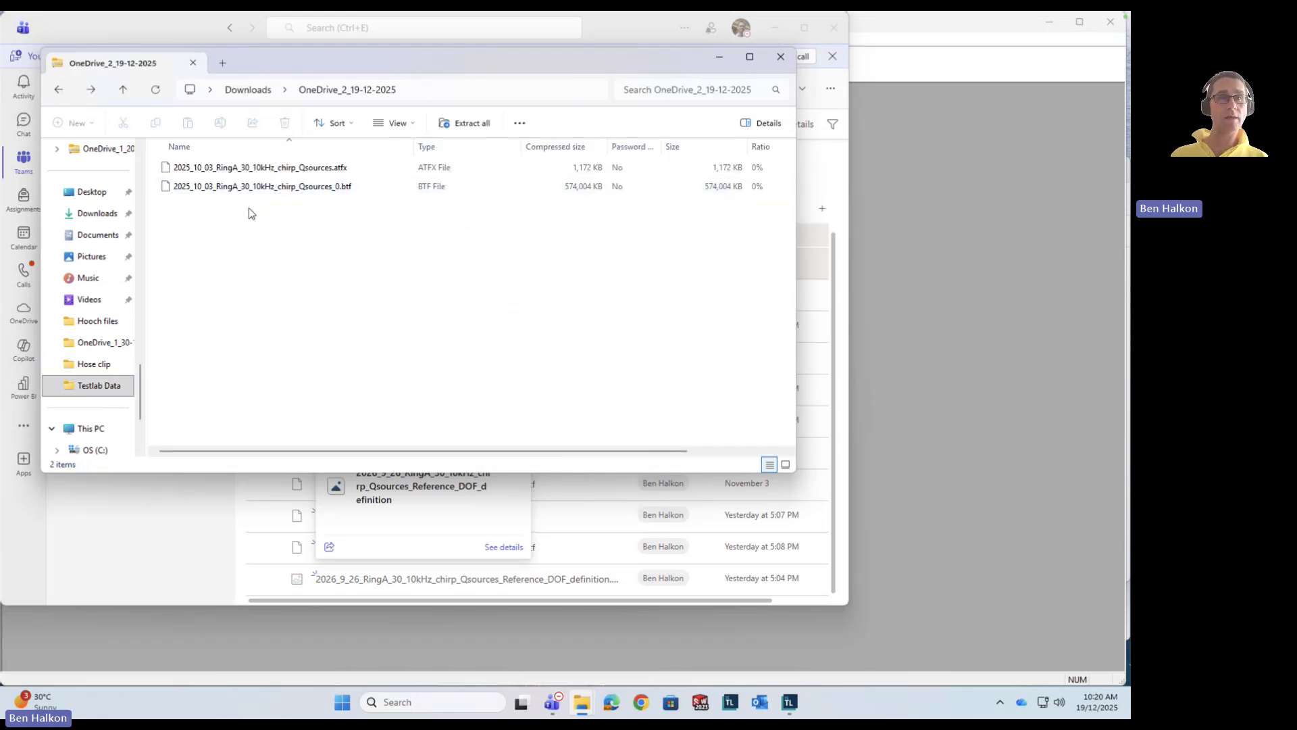
right_click(227, 174)
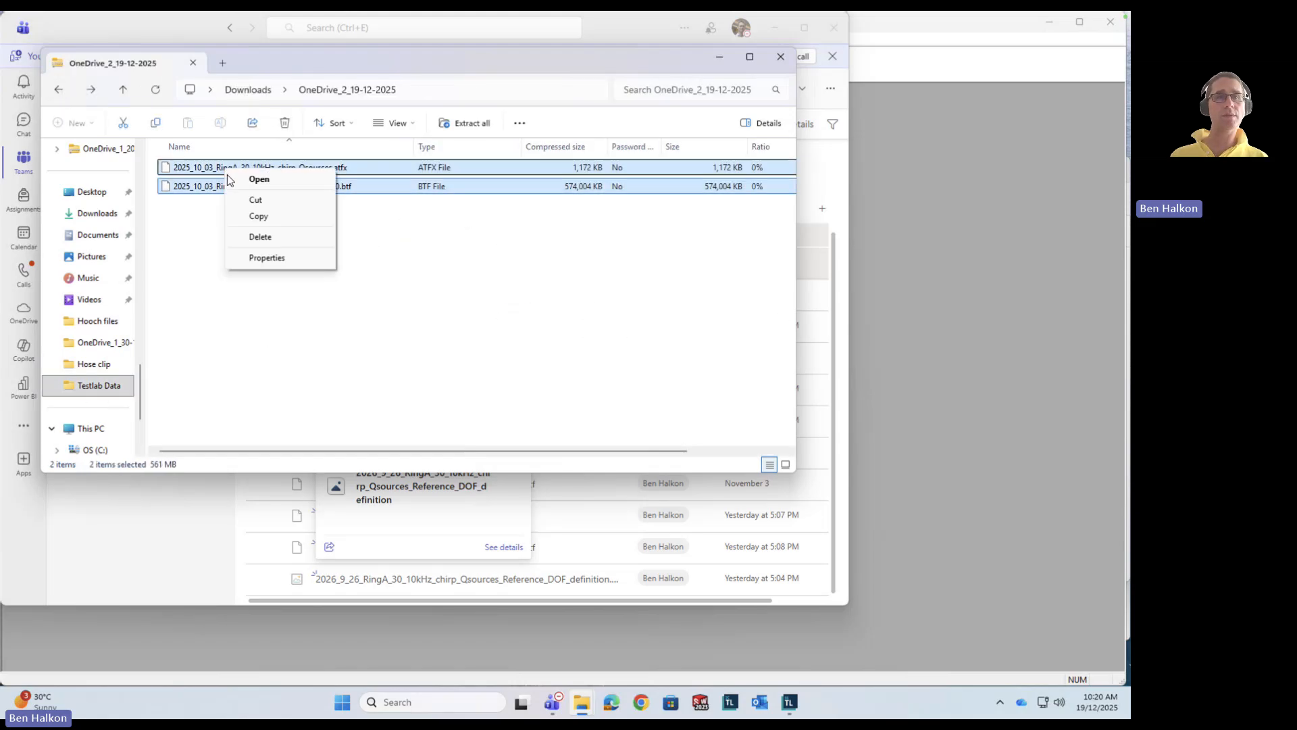
click(261, 217)
click(115, 385)
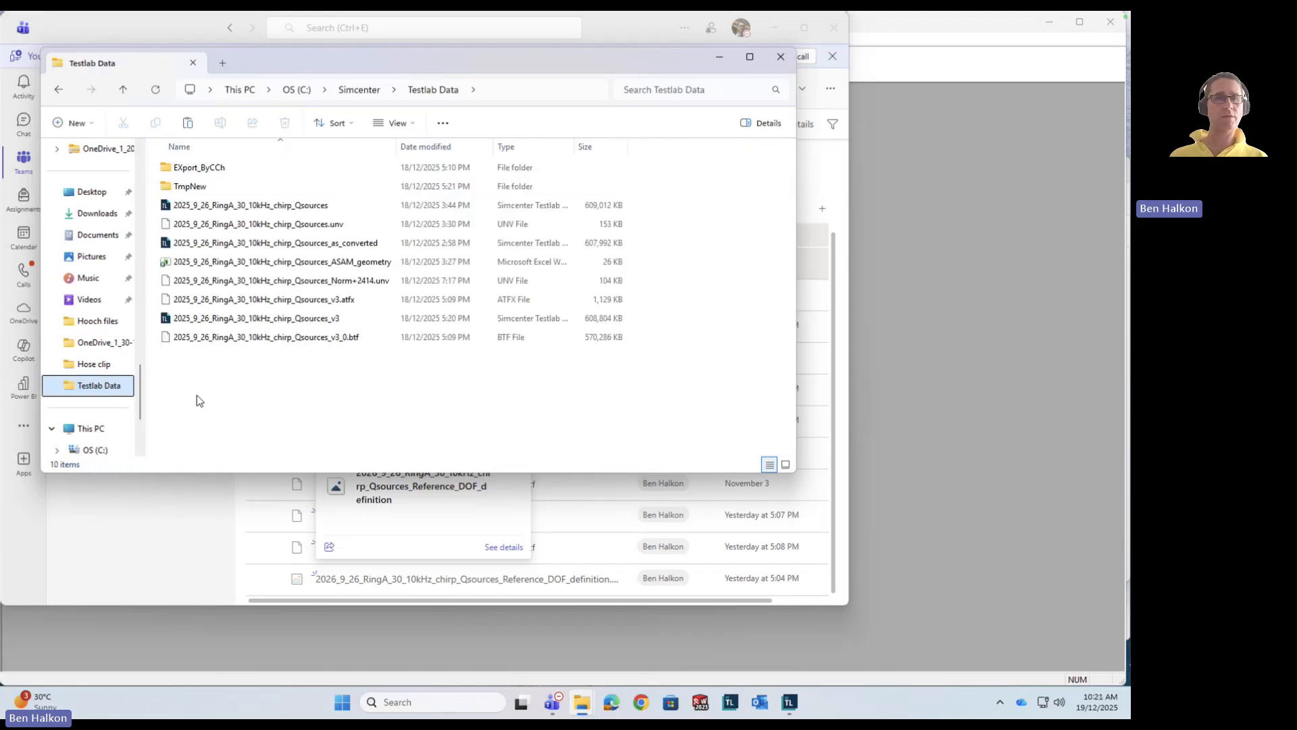
right_click(197, 395)
click(223, 423)
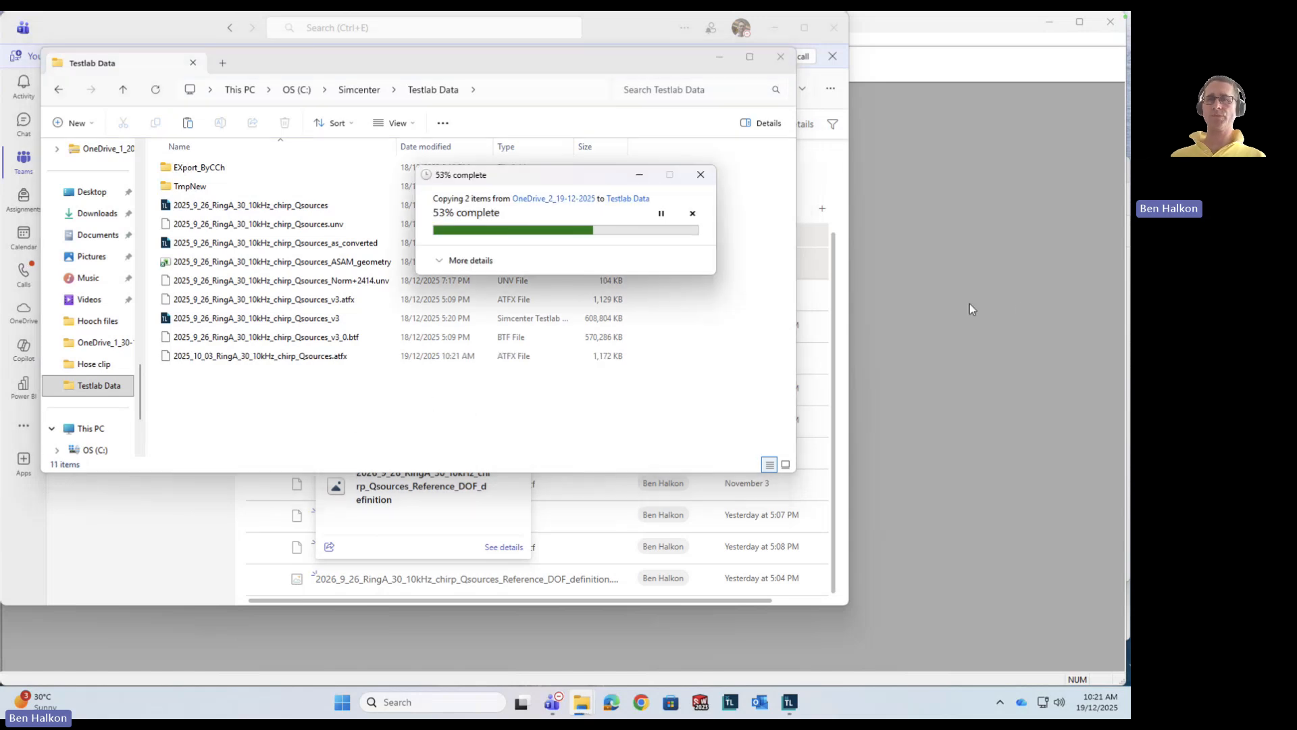
Step: Switch to Simcenter Testlab Modal Analysis and create a new project, accepting the attachments warning
click(1018, 304)
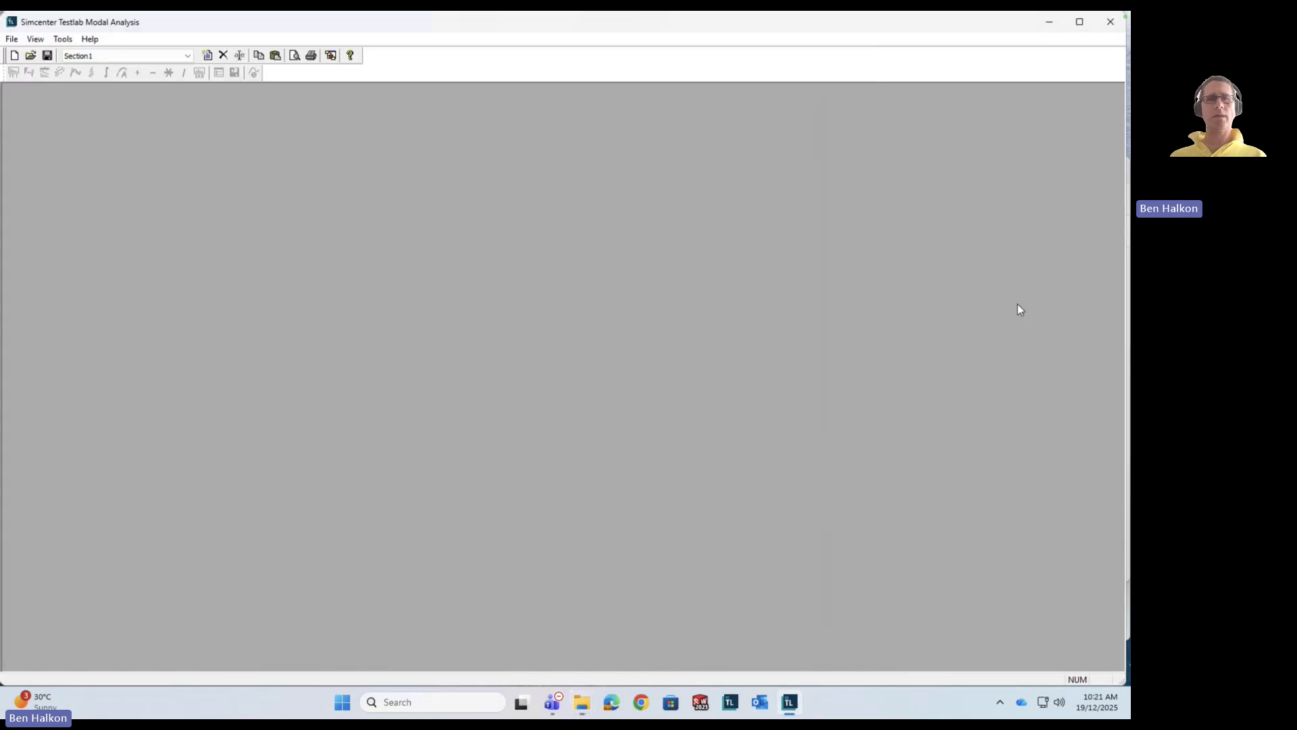
click(14, 57)
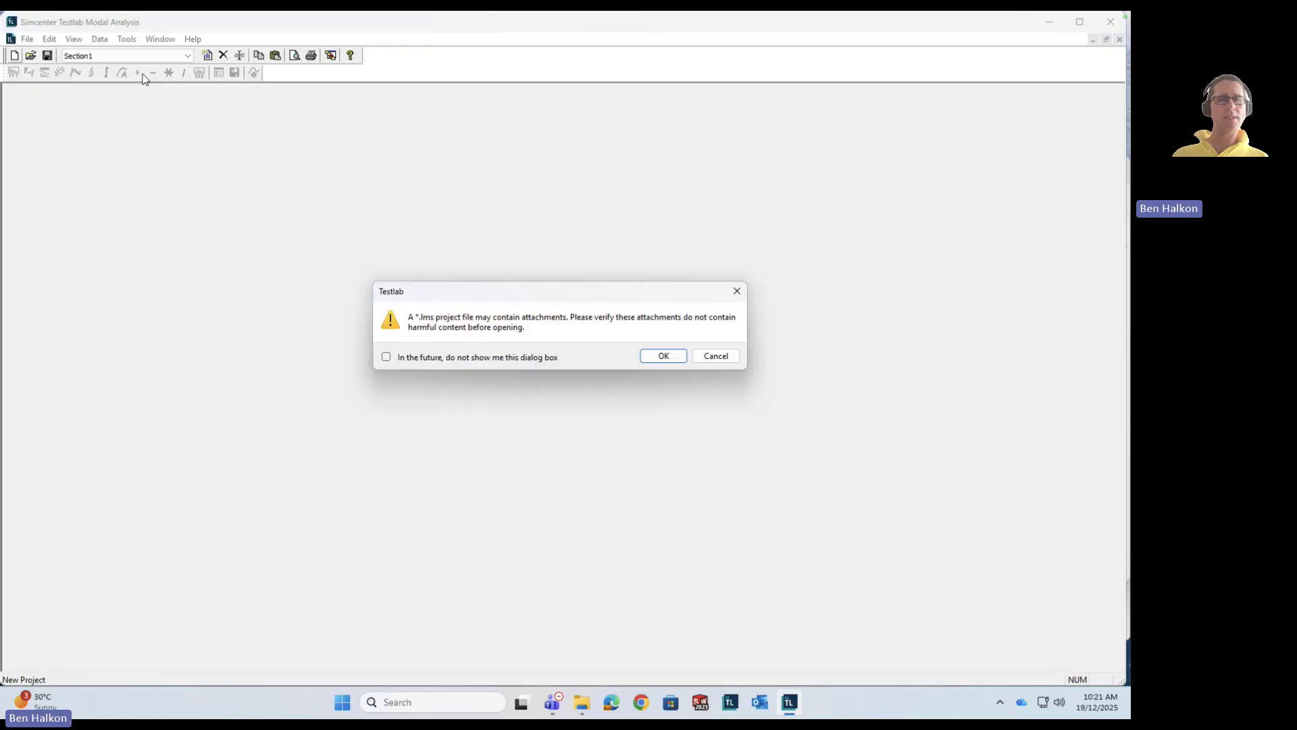
click(663, 357)
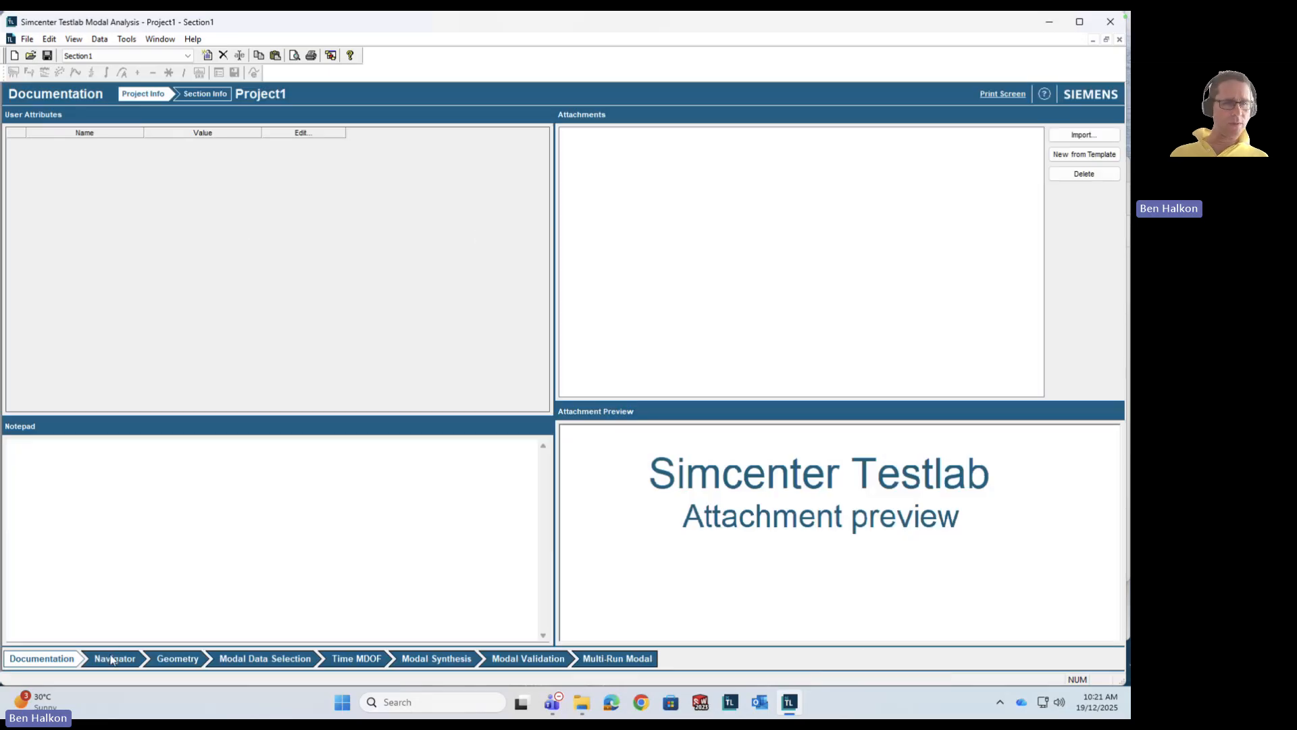
Step: In the Navigator, browse to C:\Simcenter\Testlab Data and expand the 2025_10_03_RingA_30_10kHz_chirp_Qsources ATFX file
click(111, 660)
click(11, 262)
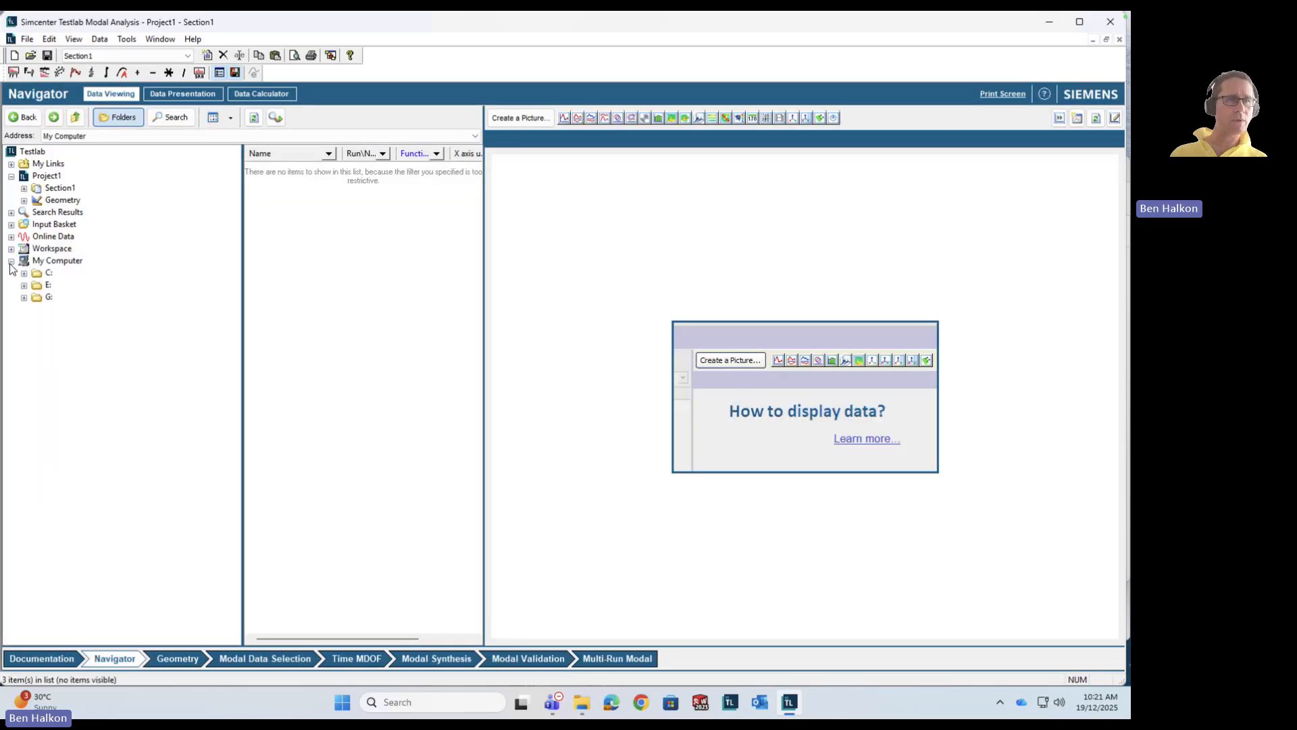
click(25, 274)
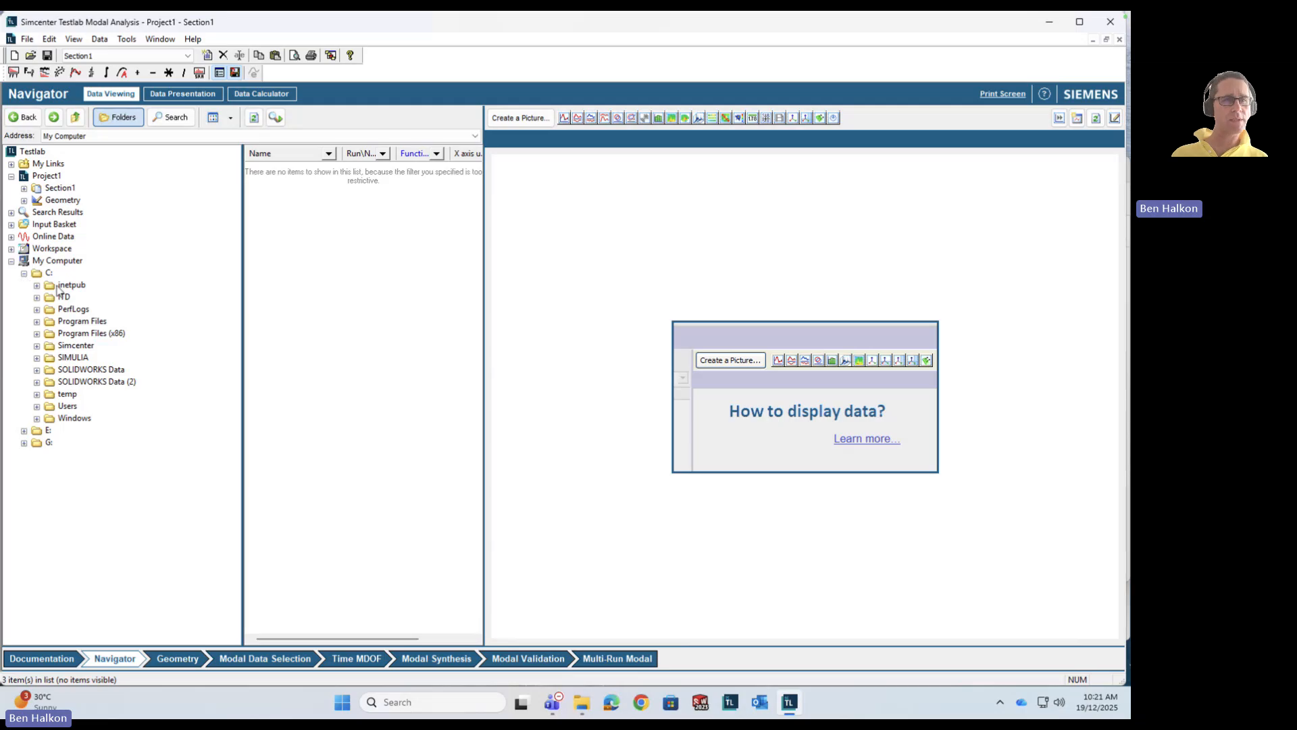
click(37, 346)
click(49, 359)
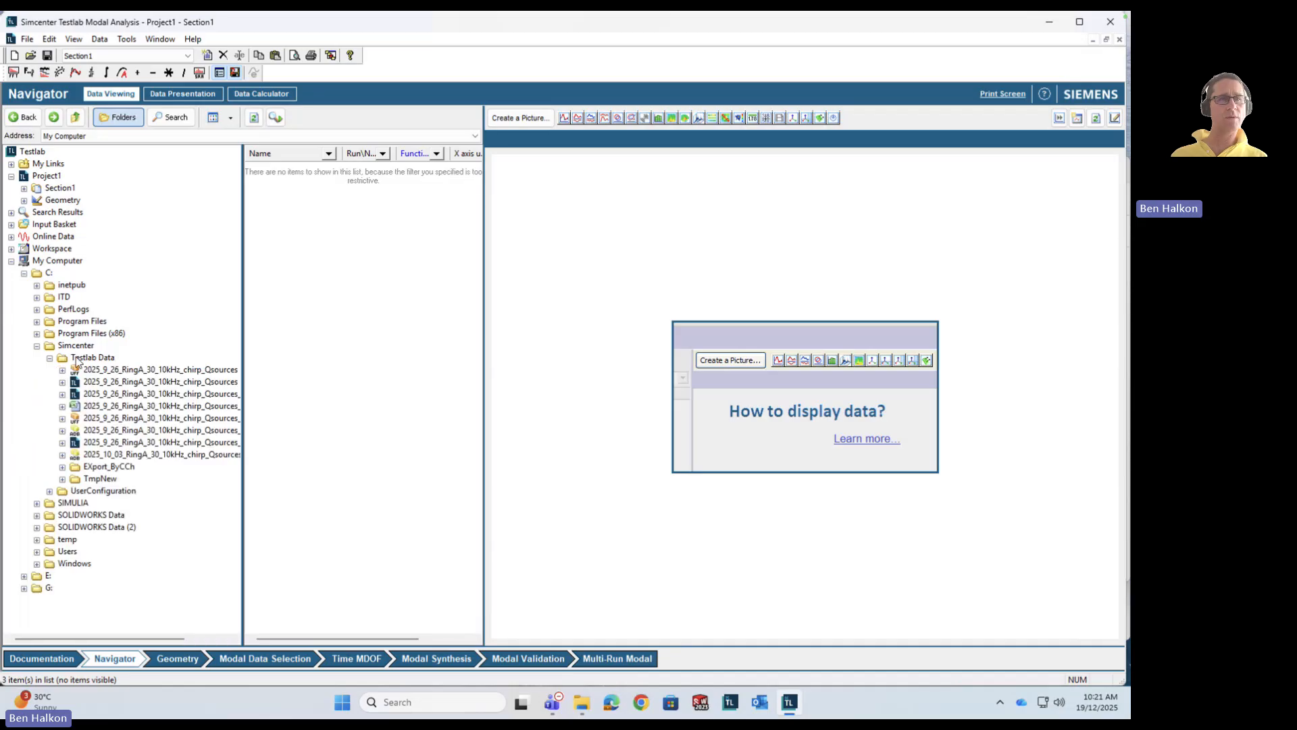
click(81, 358)
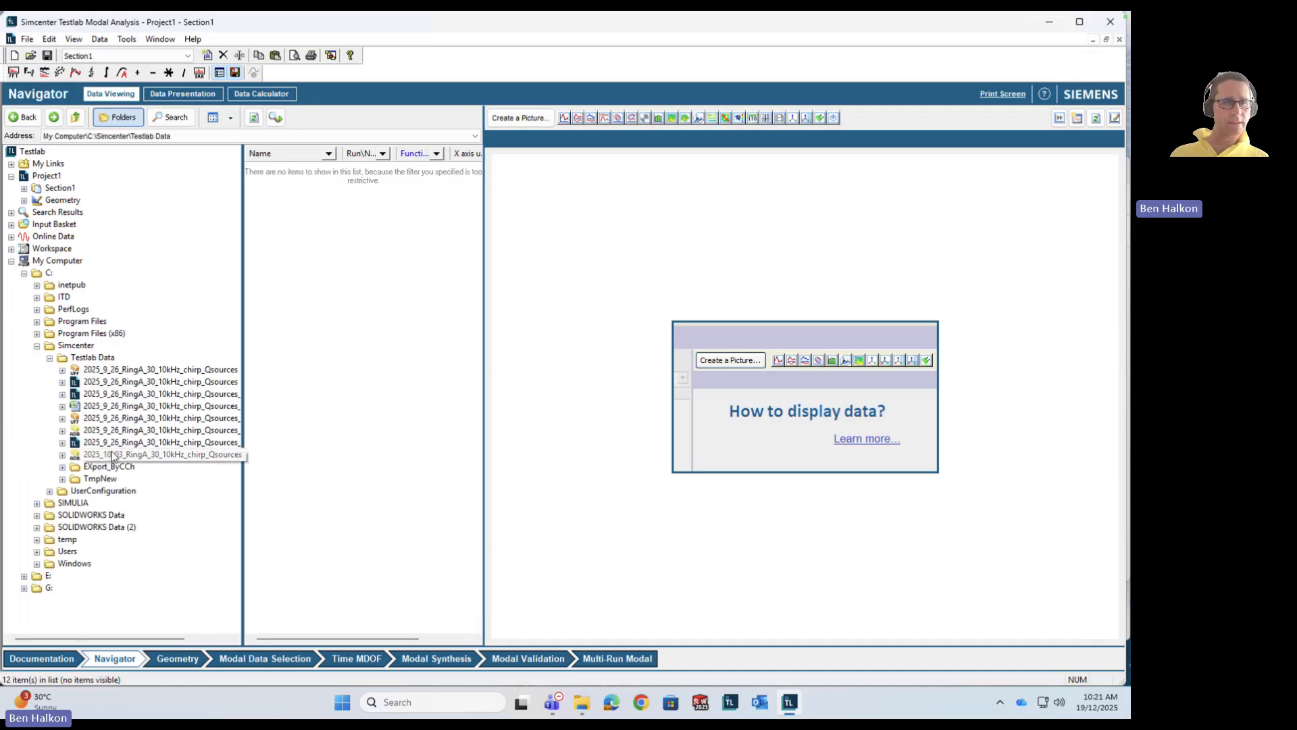
click(75, 456)
click(62, 455)
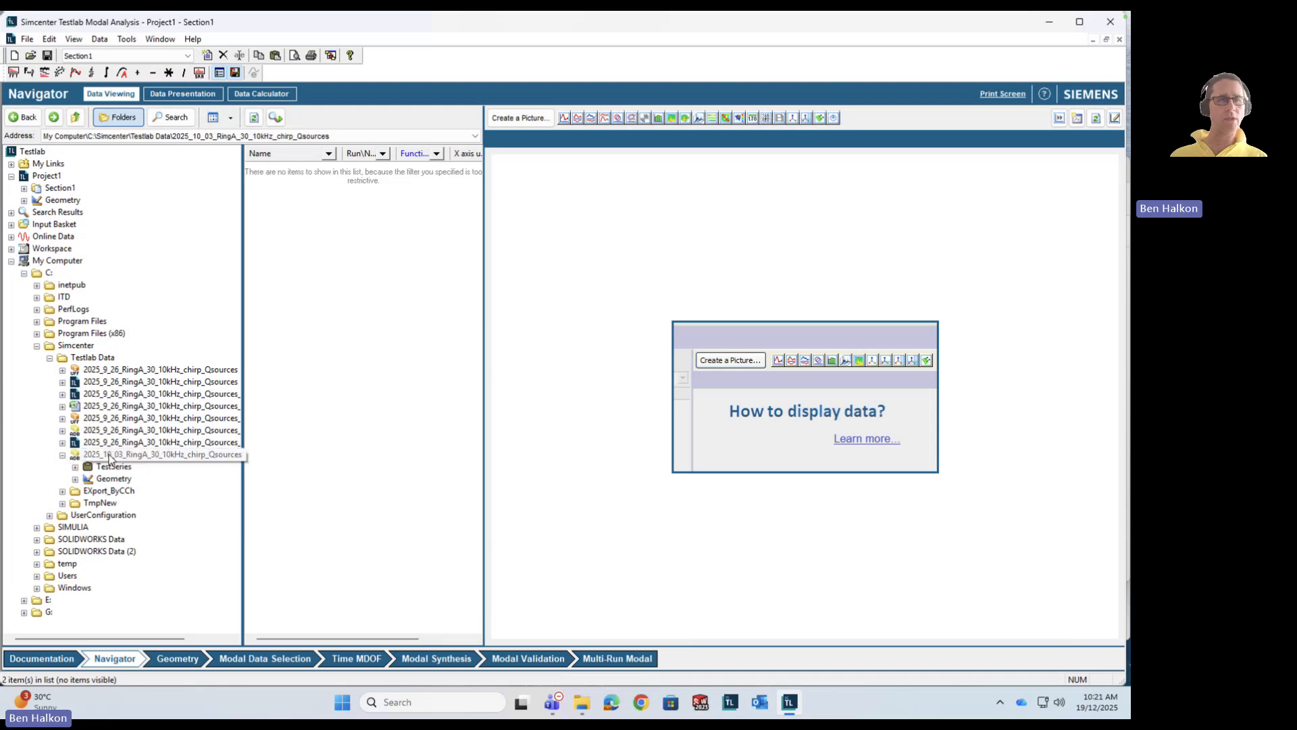
Step: Convert the 2025_10_03_RingA_30_10kHz_chirp_Qsources ATFX file to Testlab format, with C:\Simcenter\Testlab Data as the destination folder
right_click(110, 457)
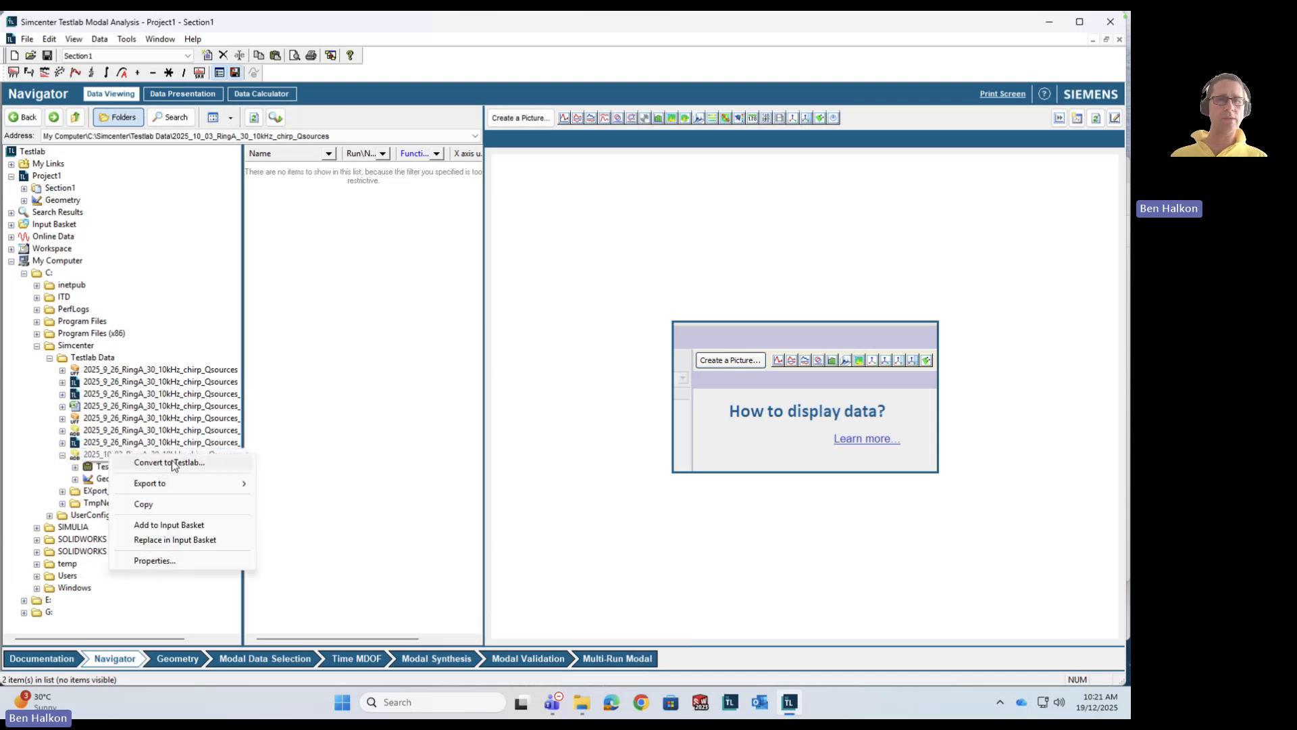
click(171, 463)
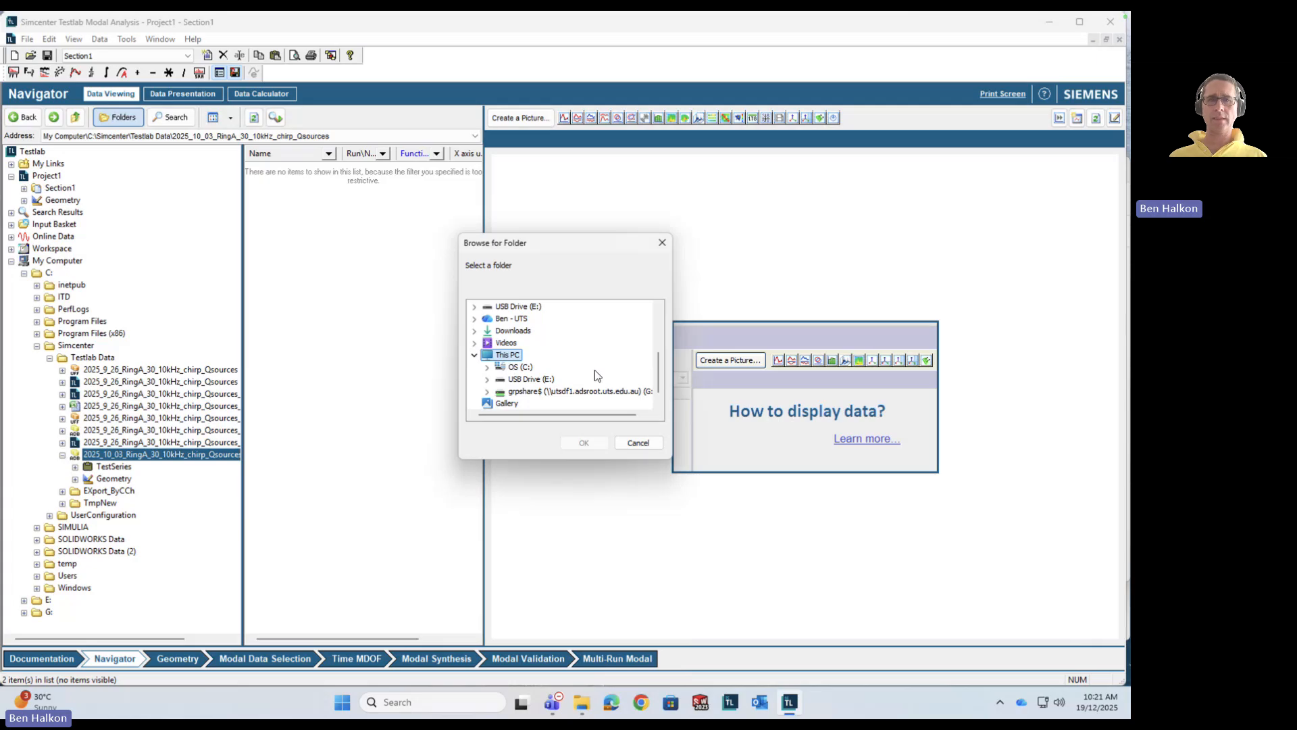
click(487, 369)
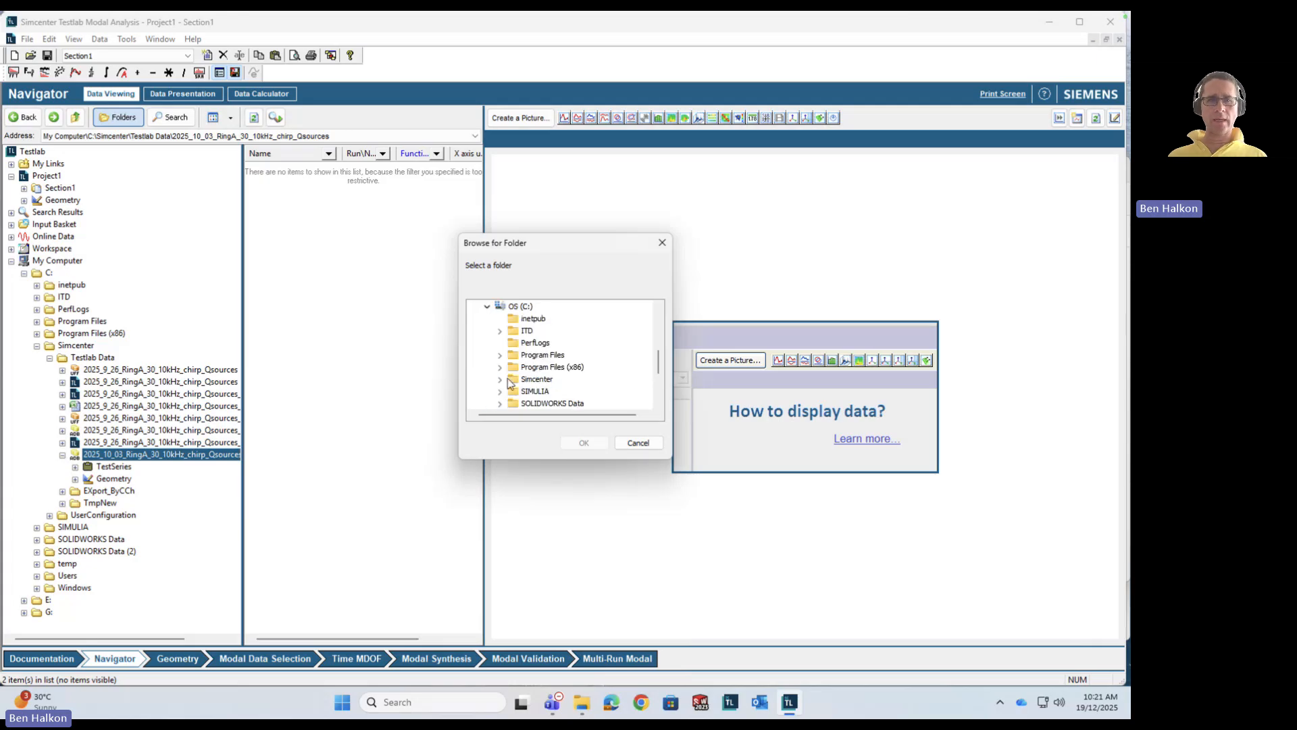
click(500, 380)
click(543, 381)
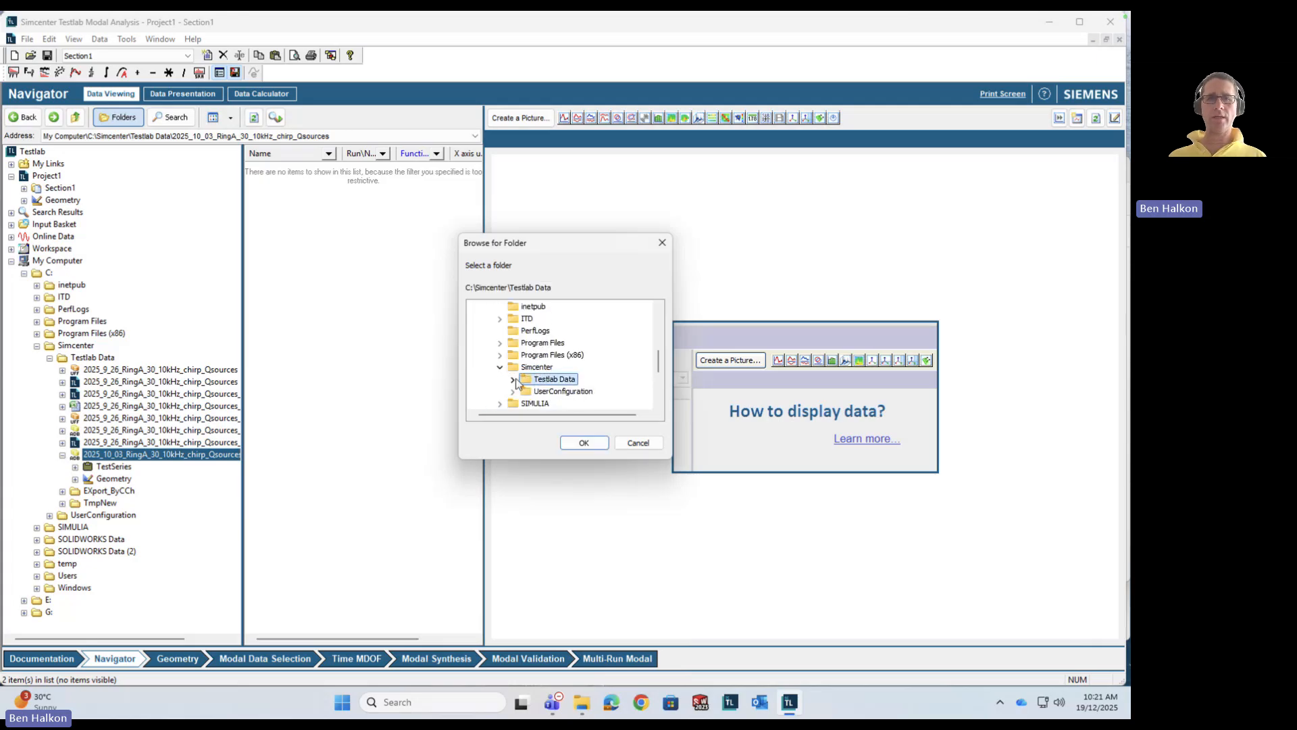
click(581, 442)
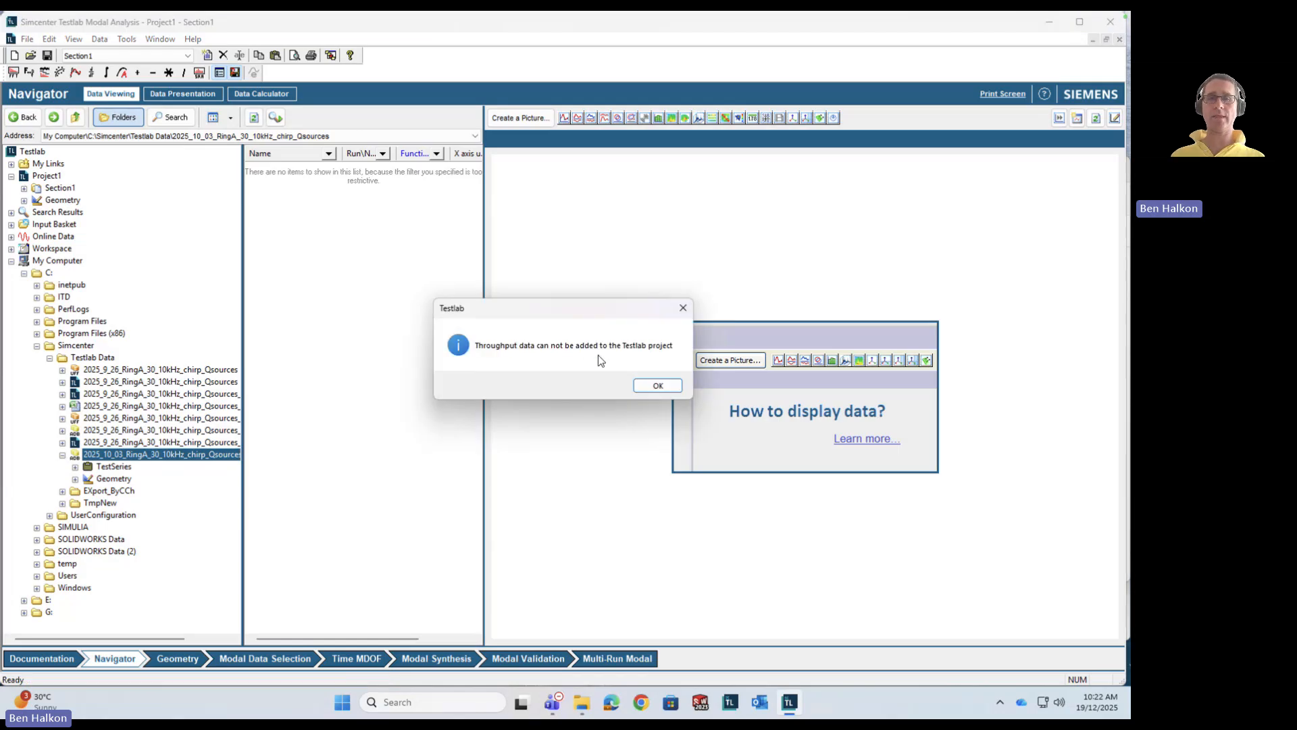
click(658, 387)
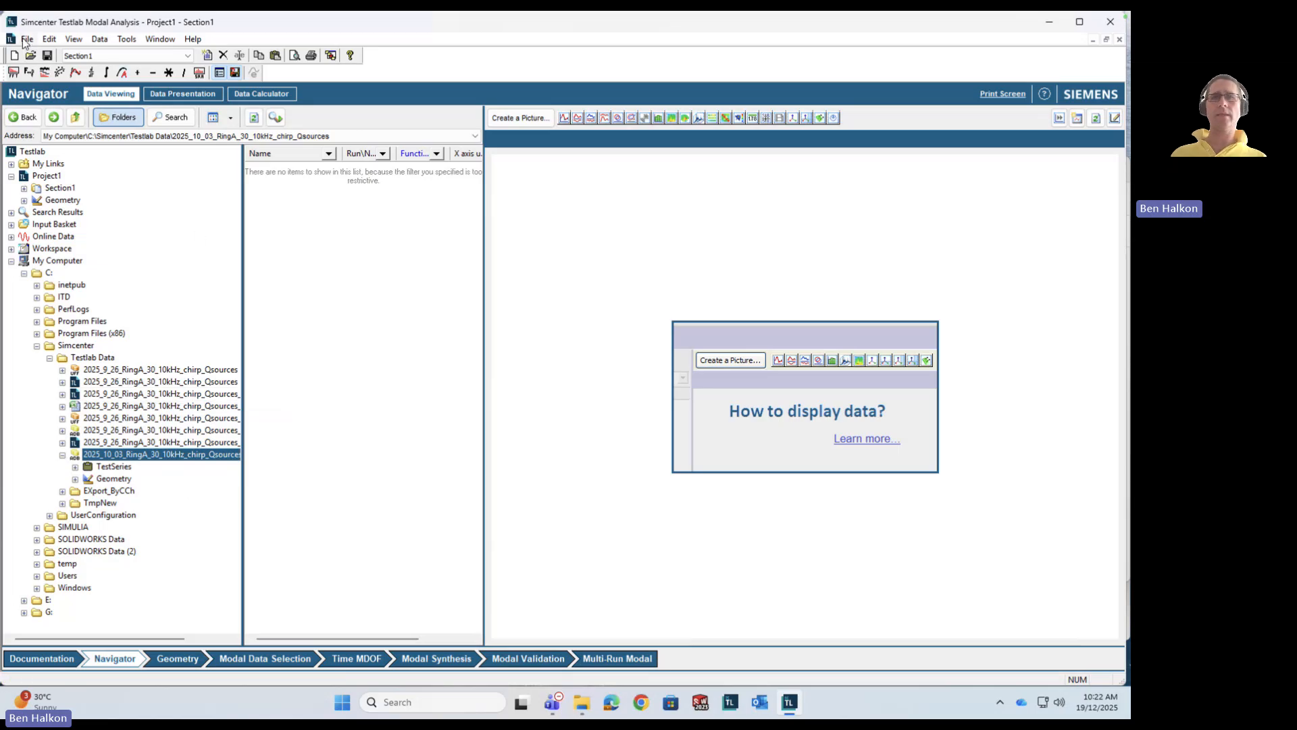
Step: Close Project1 without saving its changes
click(1110, 21)
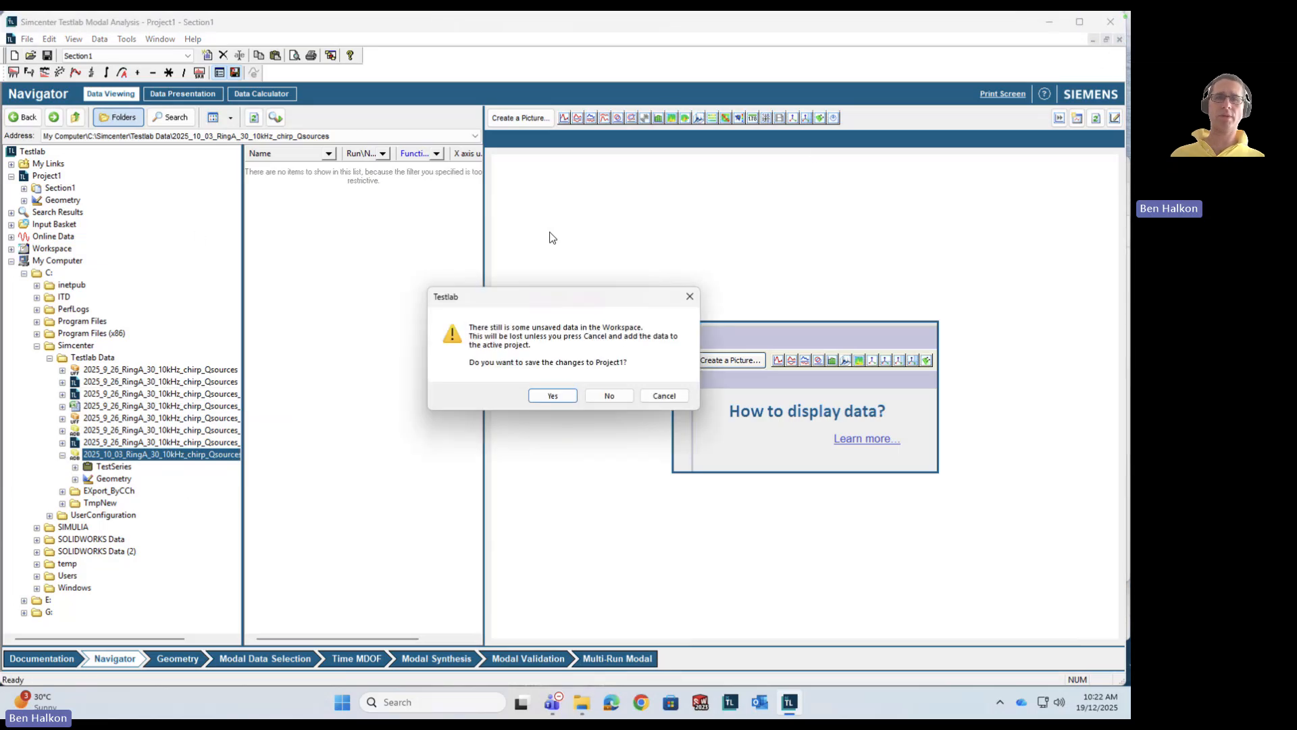
click(609, 397)
click(14, 56)
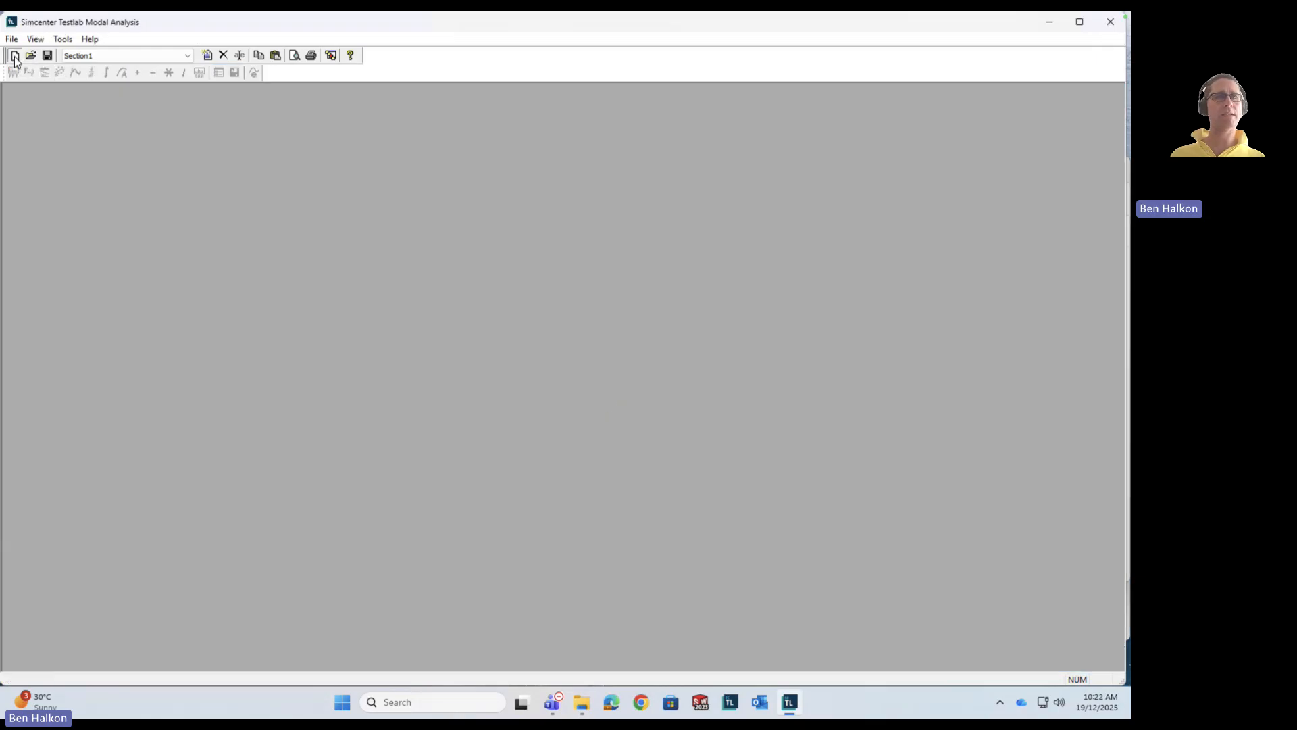
click(717, 358)
Step: Open the converted 2025_10_03_RingA_30_10kHz_chirp_Qsources project from the Testlab Data folder, accepting the attachments warning
click(30, 56)
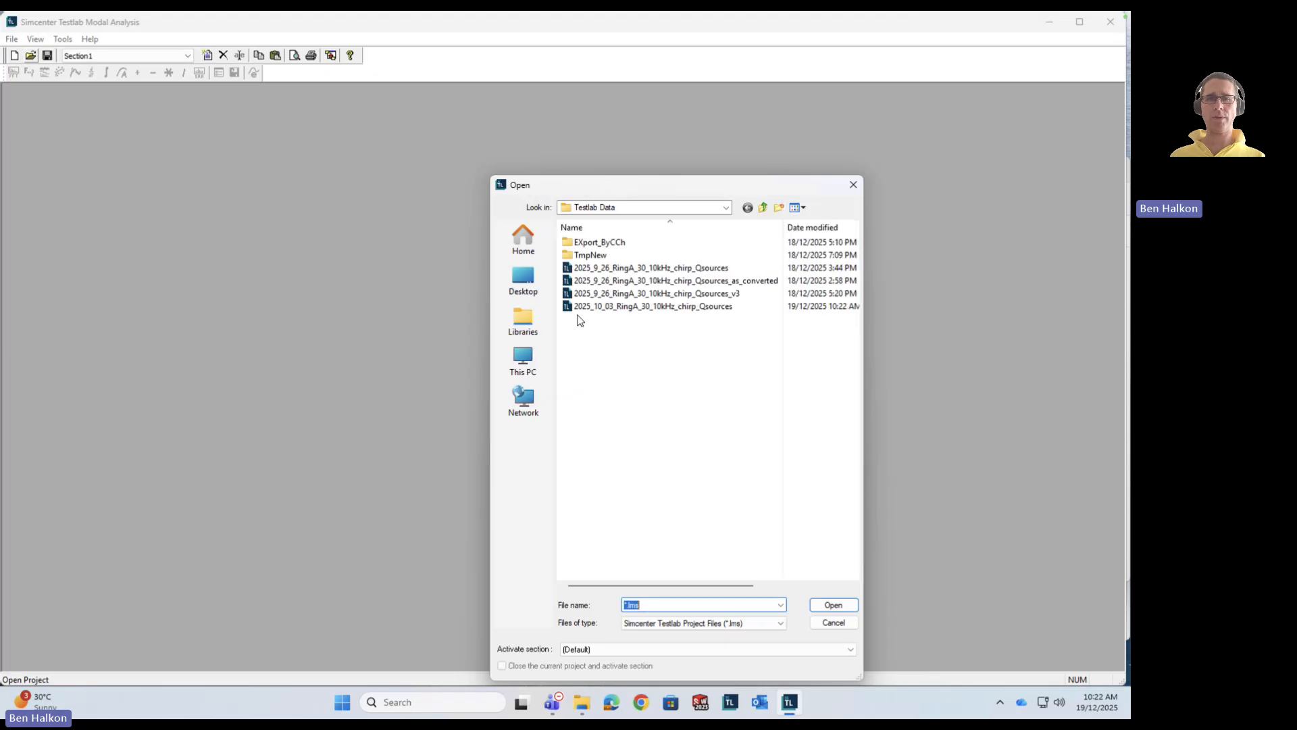
click(692, 308)
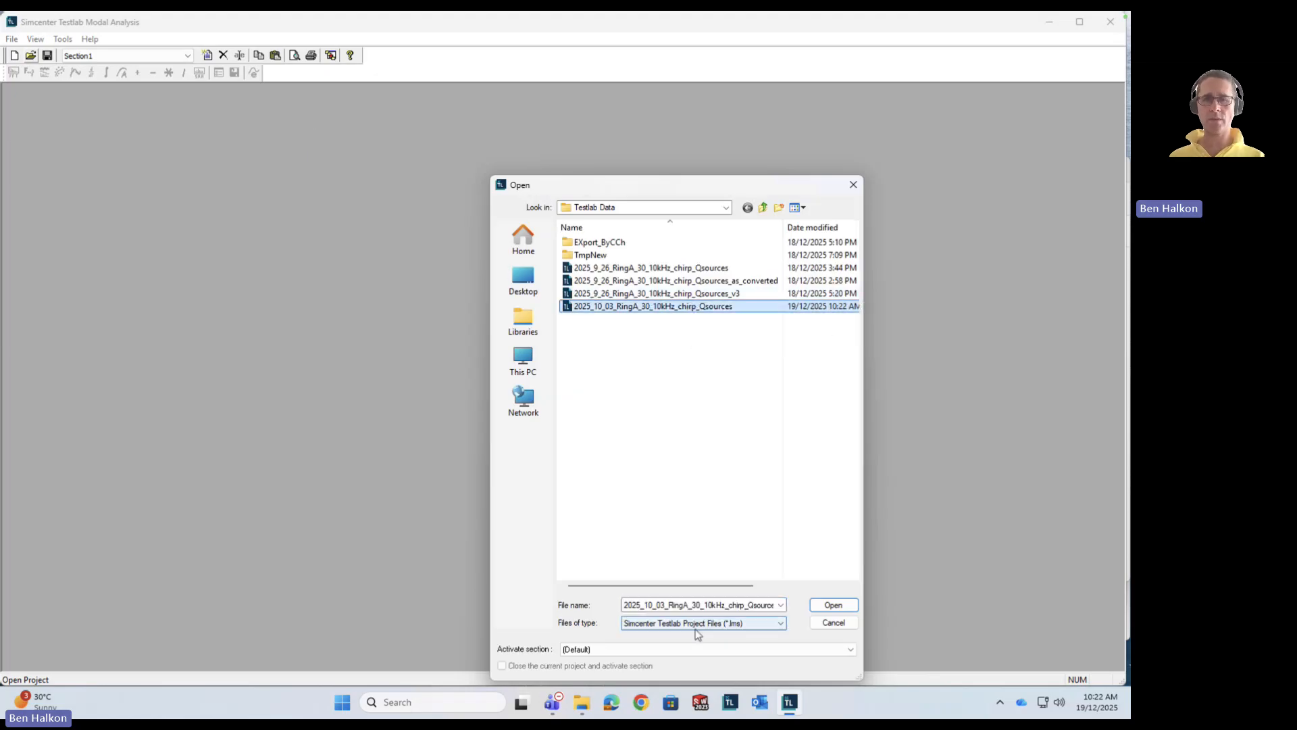
click(828, 605)
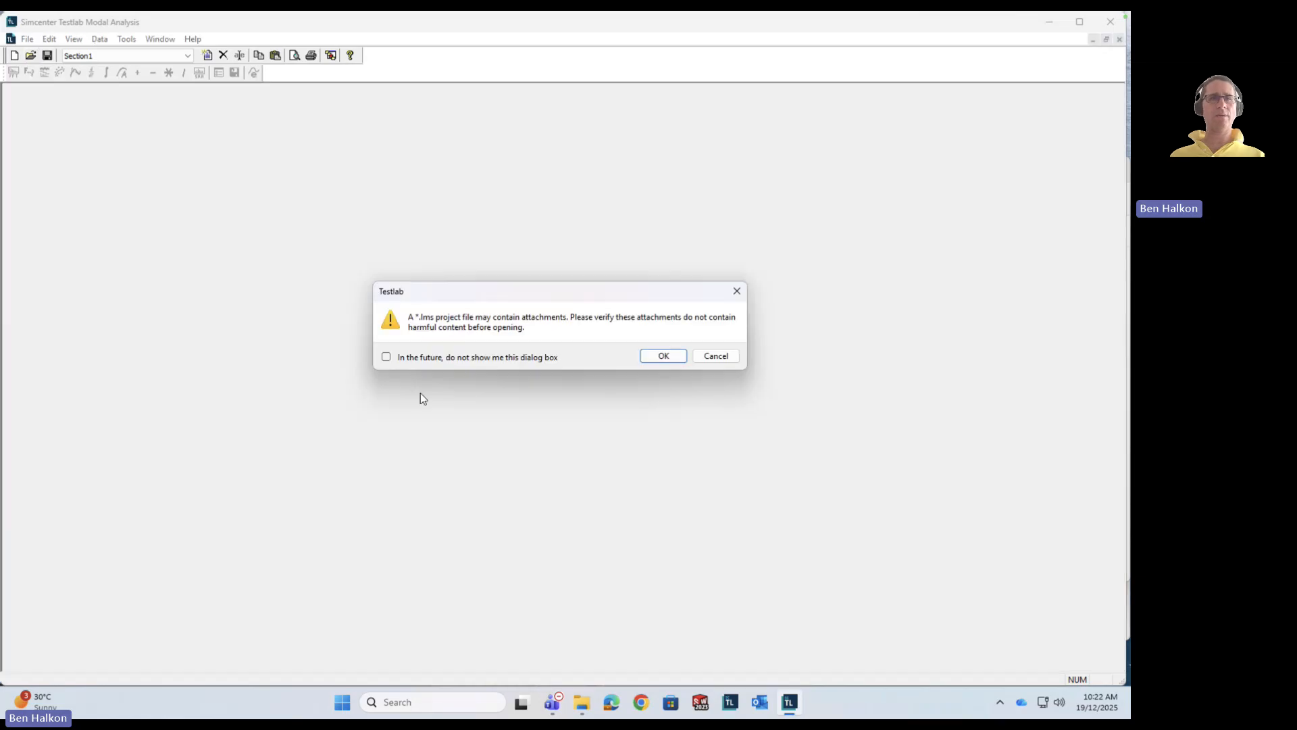
click(665, 356)
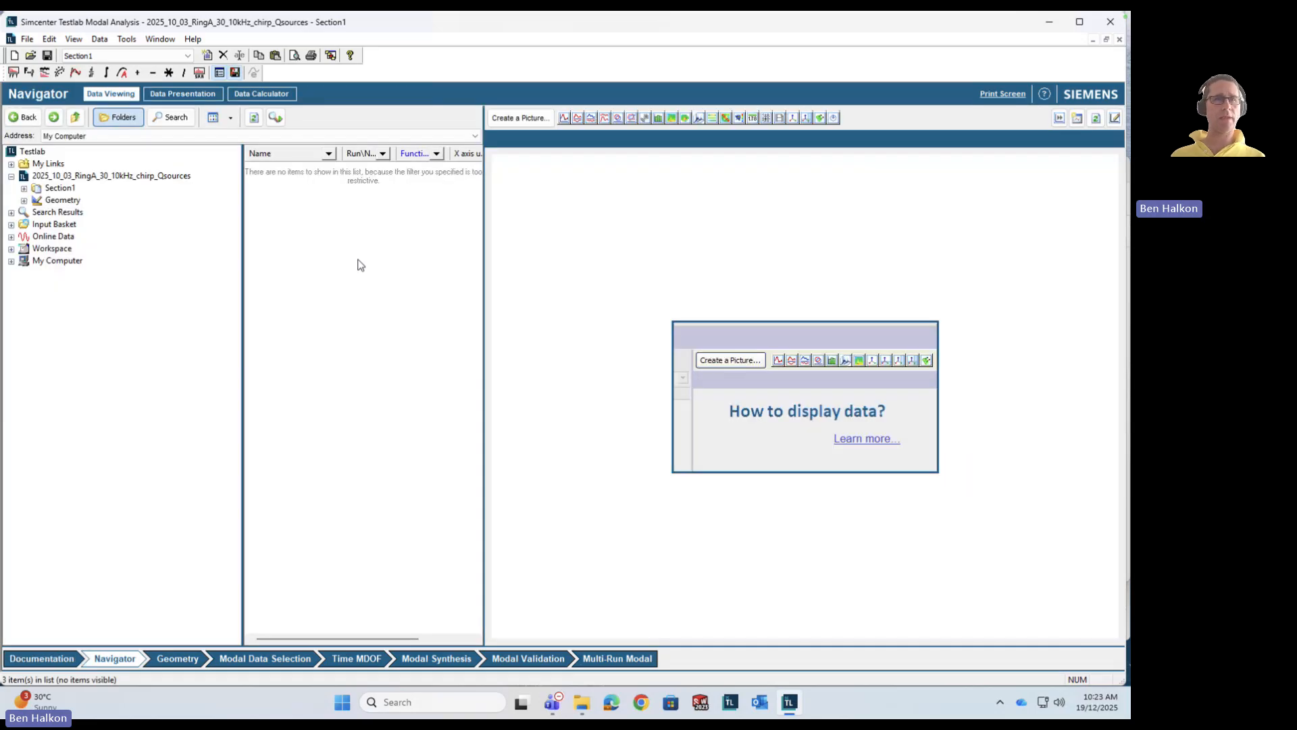
Step: Expand Section1, TestSeries and Test in the opened project and examine the folders of converted FFT data, selecting Bands FFT Ref1 AP Force²
click(84, 177)
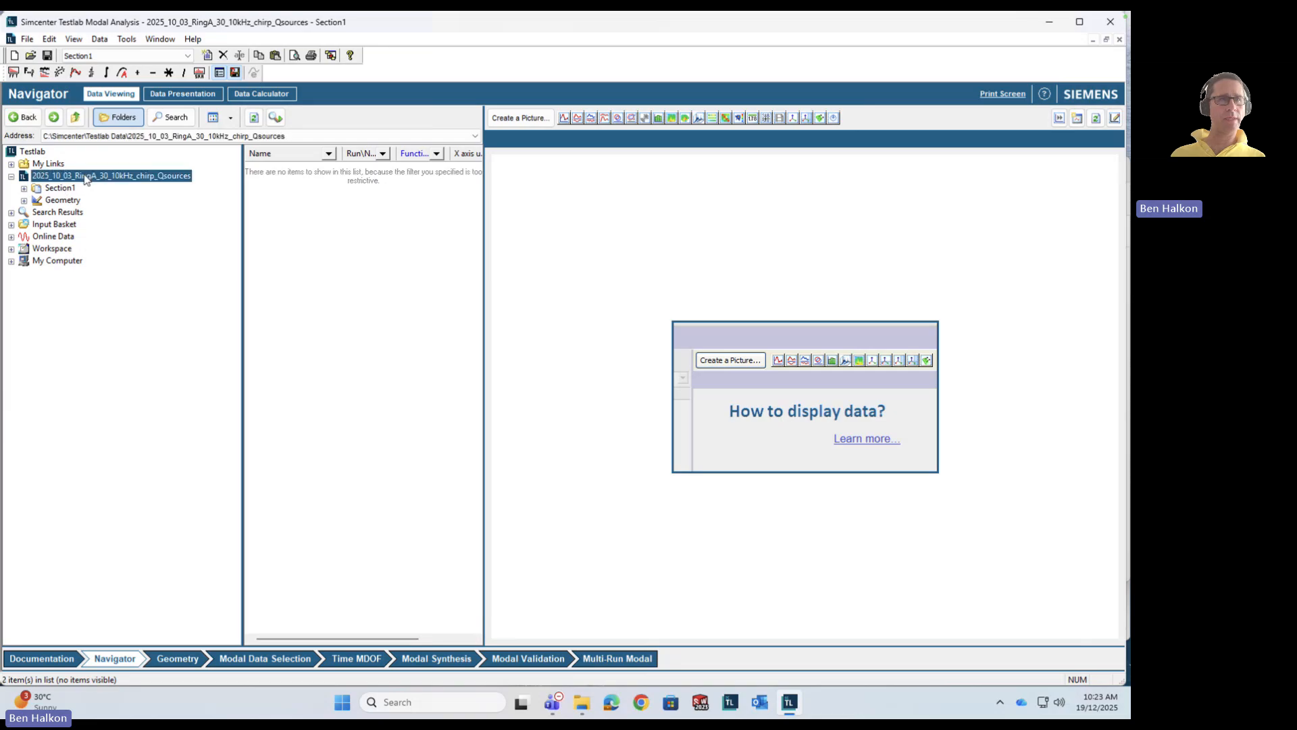
click(25, 189)
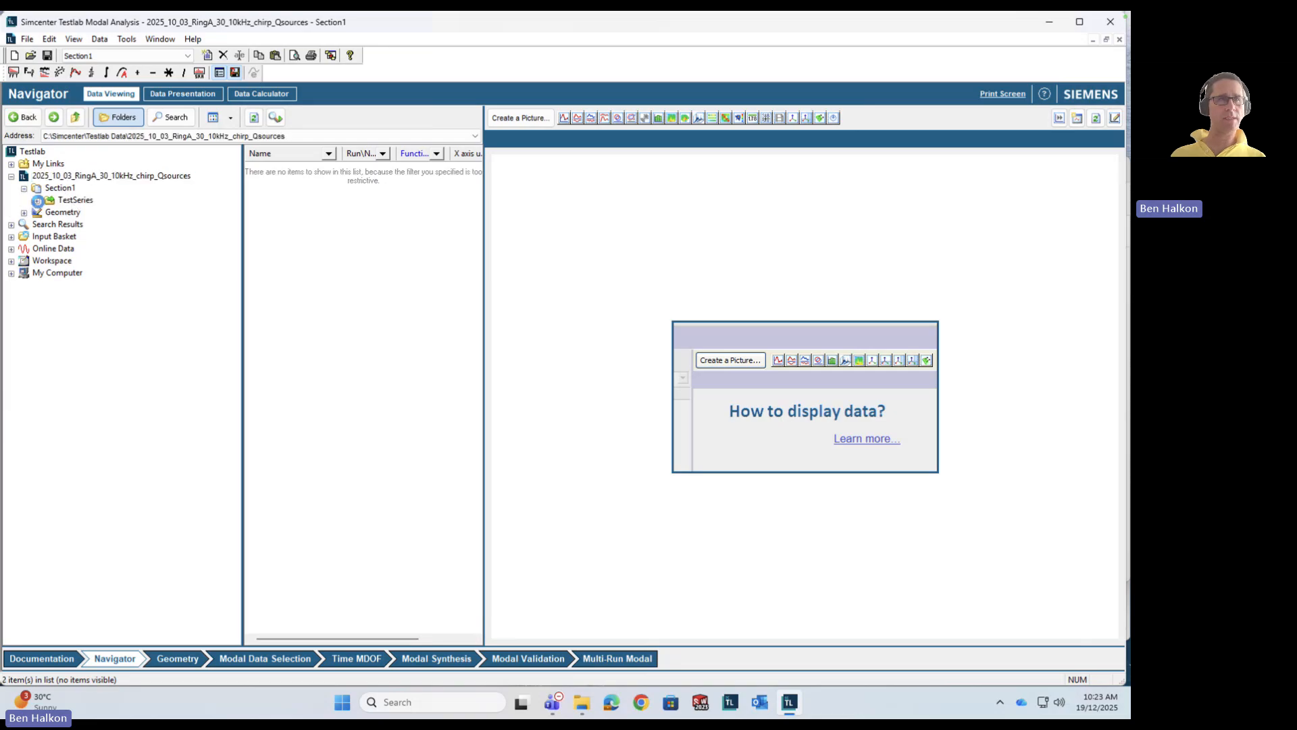
click(37, 201)
click(50, 213)
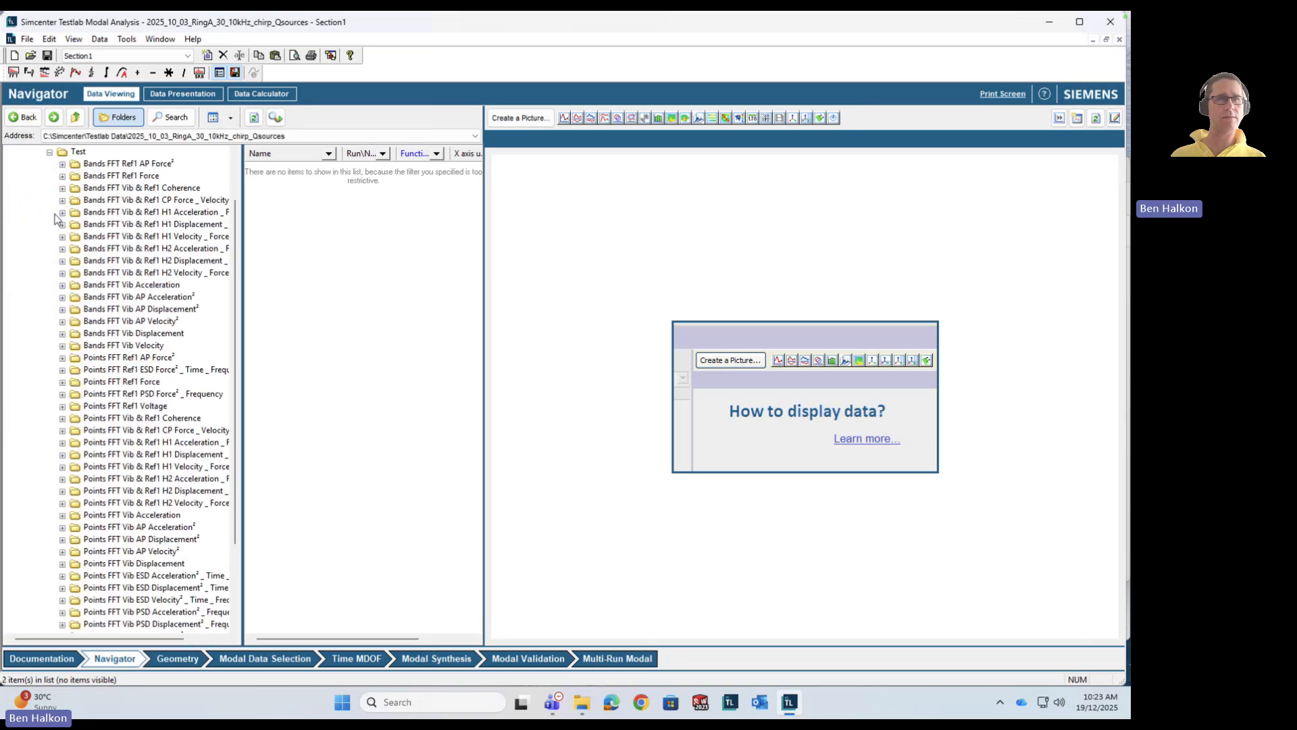
click(100, 164)
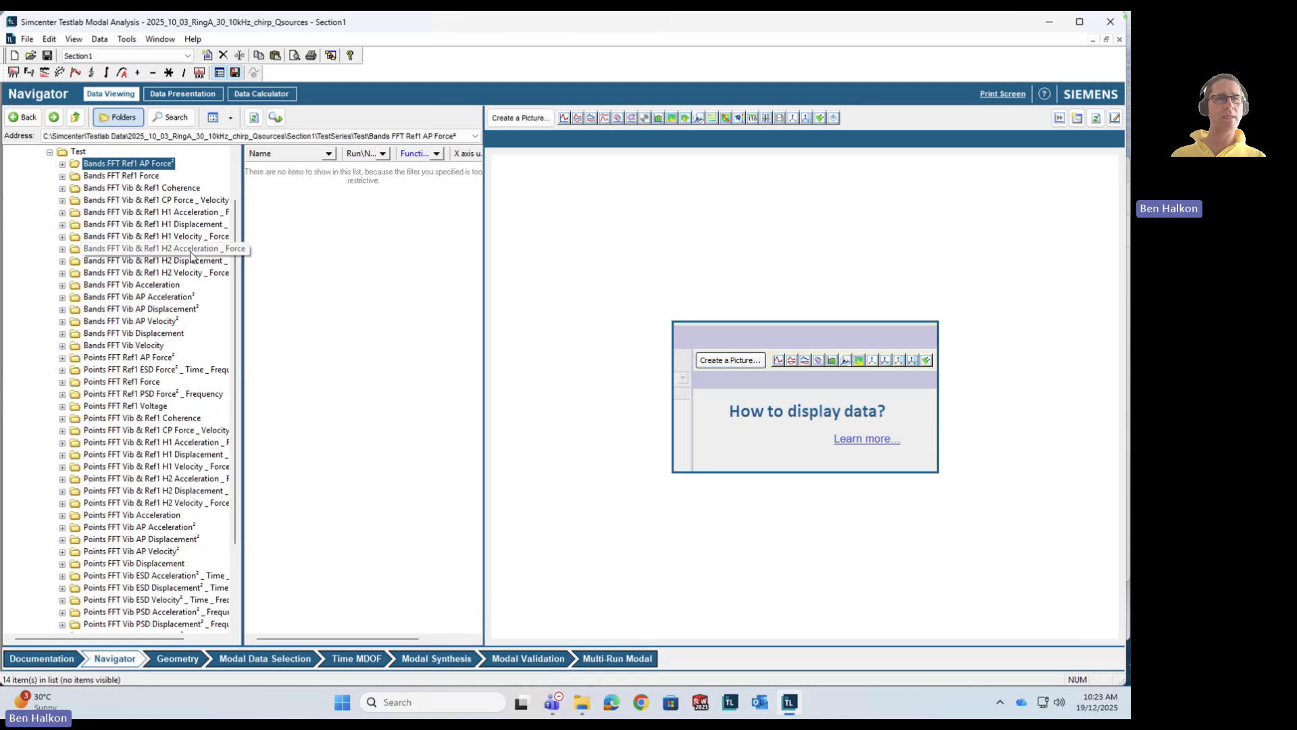
scroll(210, 248, up, 1)
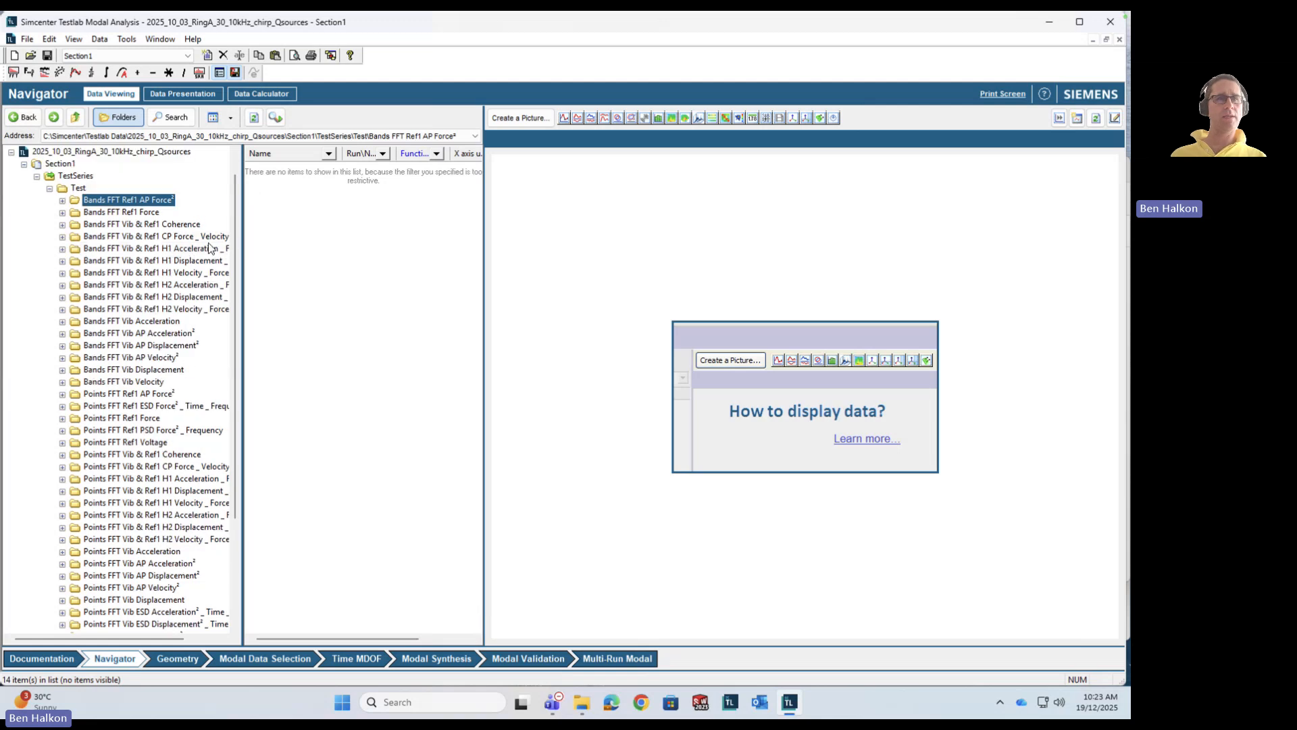
Step: Collapse the Test folder, list all TestSeries data as search results, and widen the list and its Name column to show full names
click(84, 176)
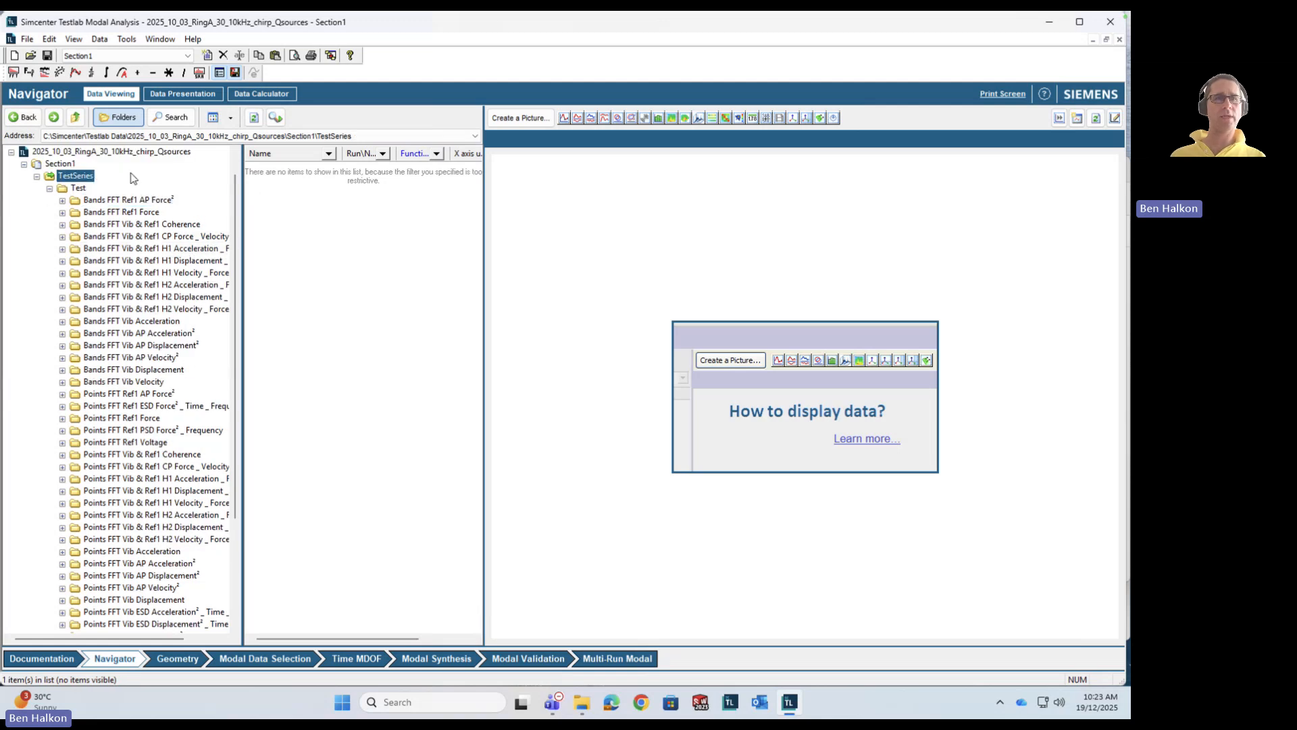
click(49, 189)
click(83, 201)
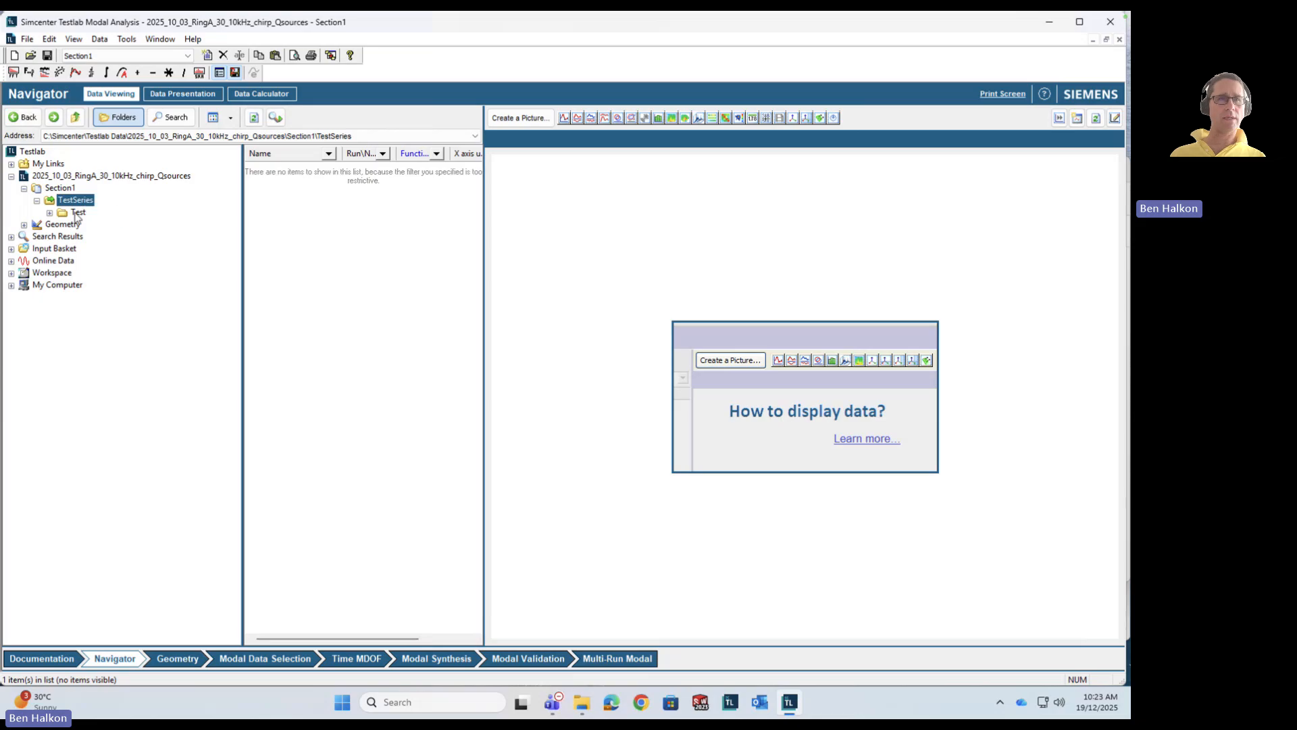
click(76, 212)
click(76, 203)
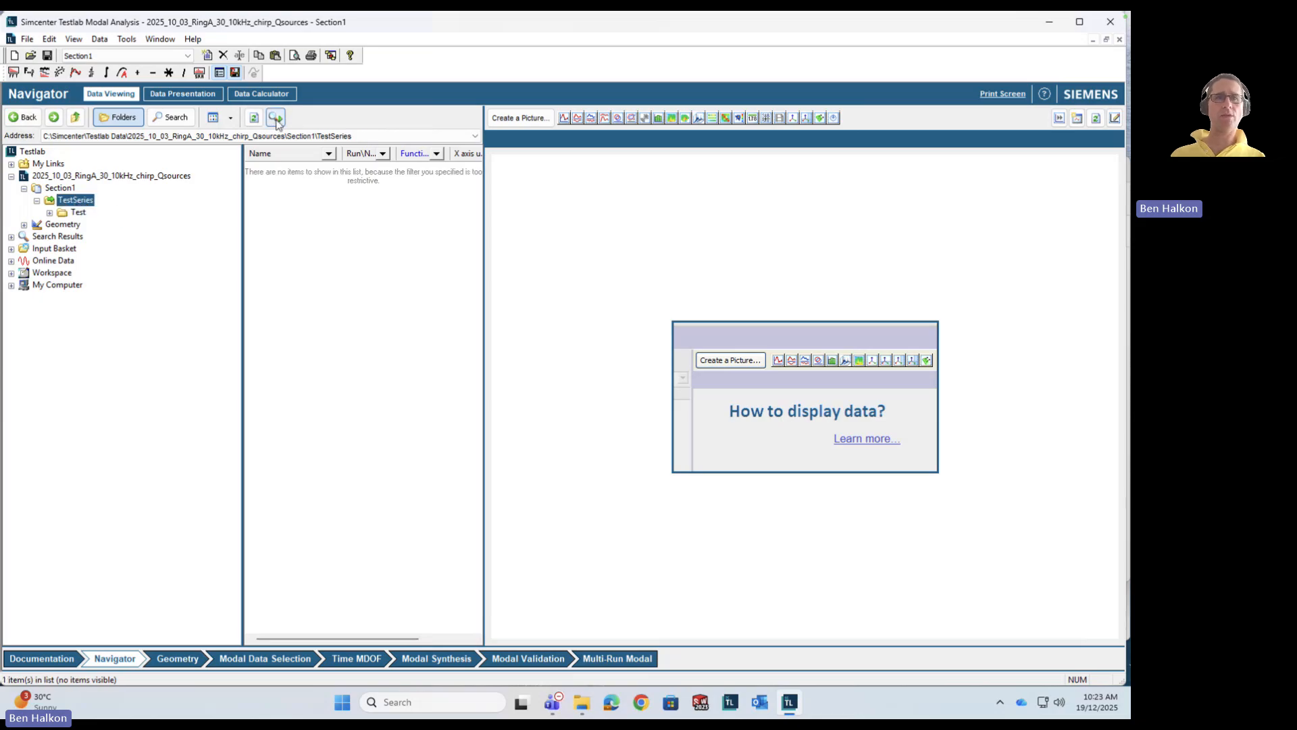
click(275, 118)
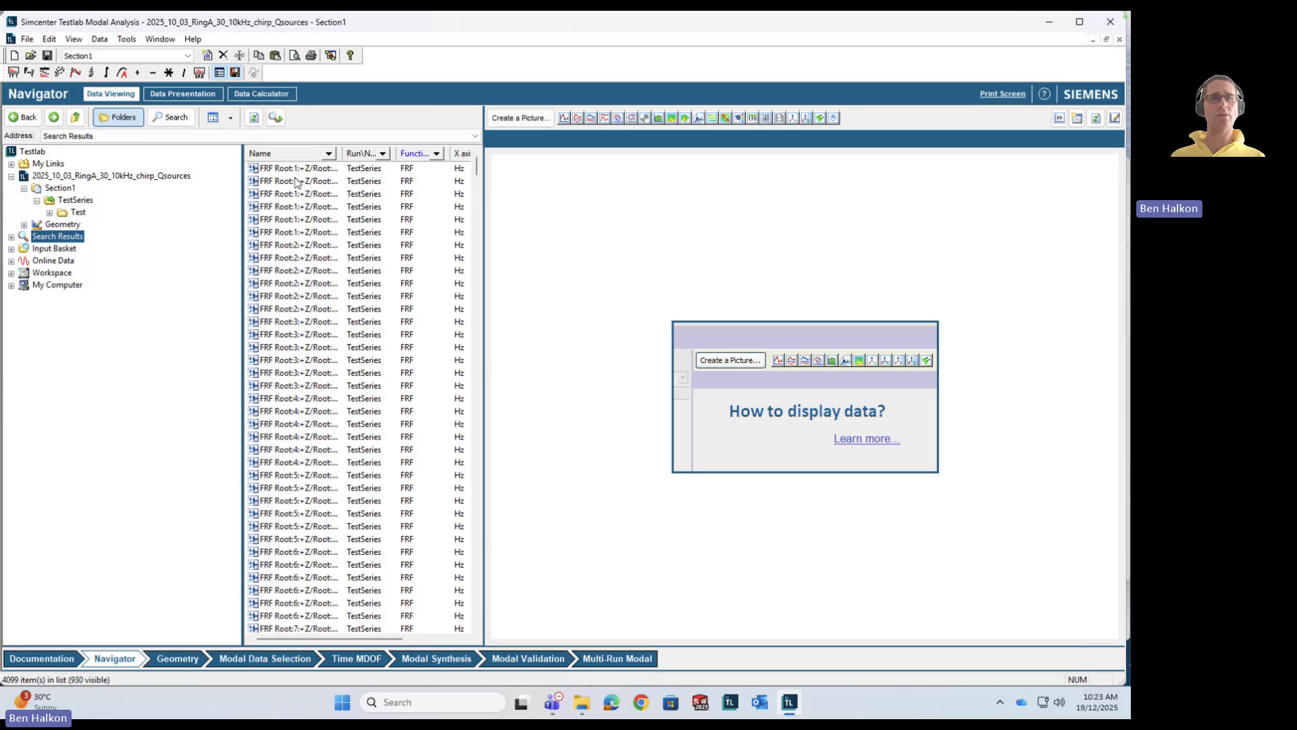
drag(243, 213, 177, 214)
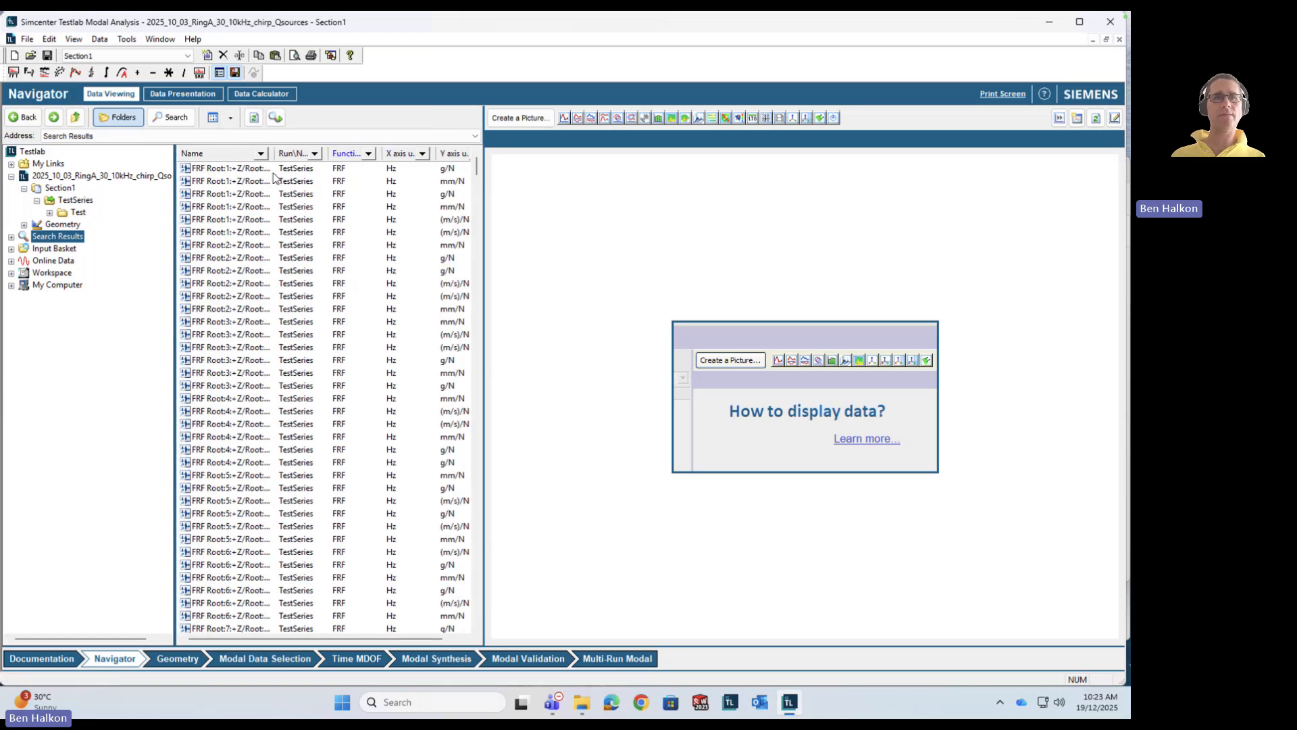
double_click(273, 153)
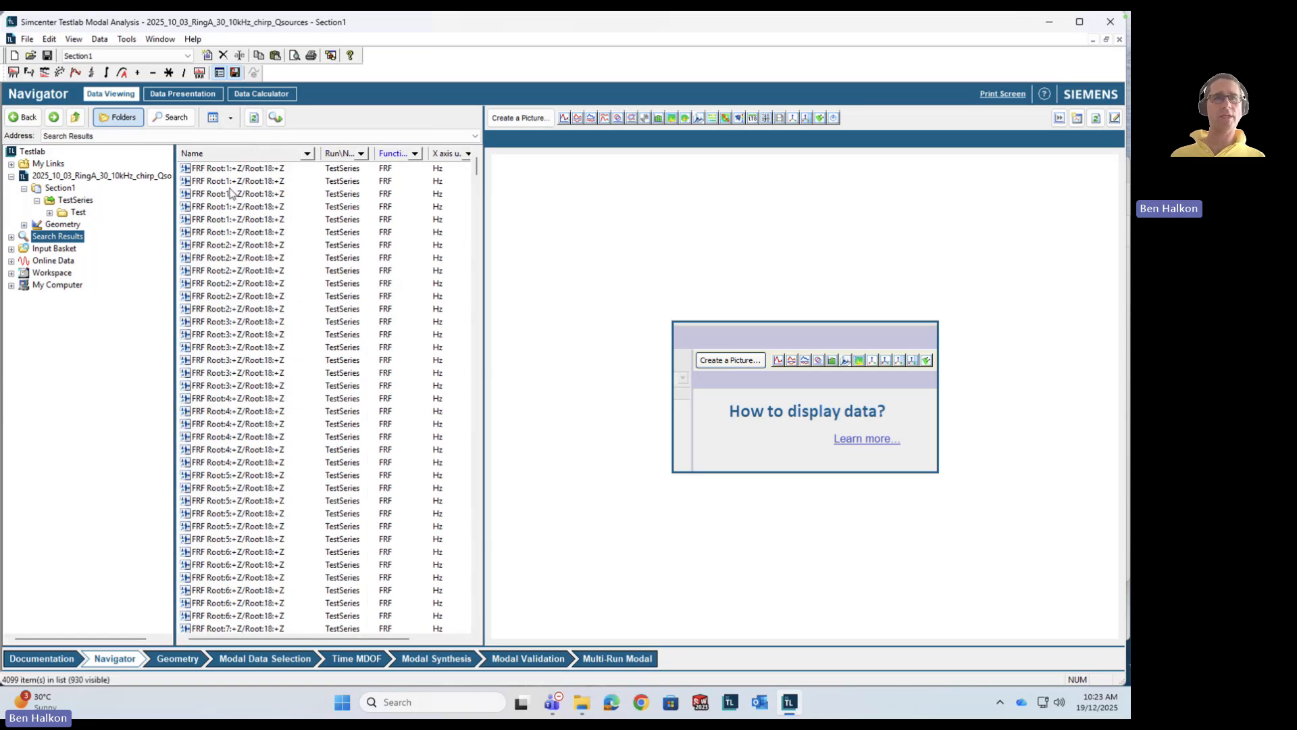
click(416, 154)
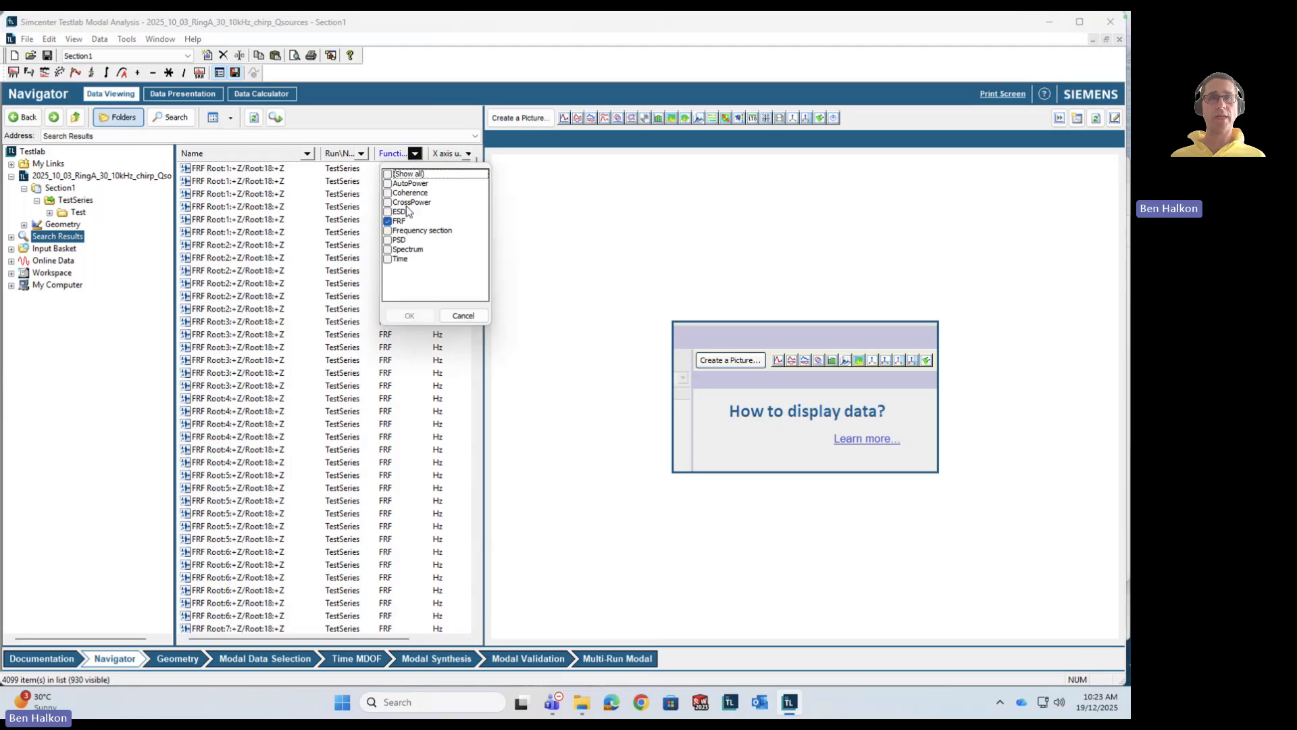
click(389, 175)
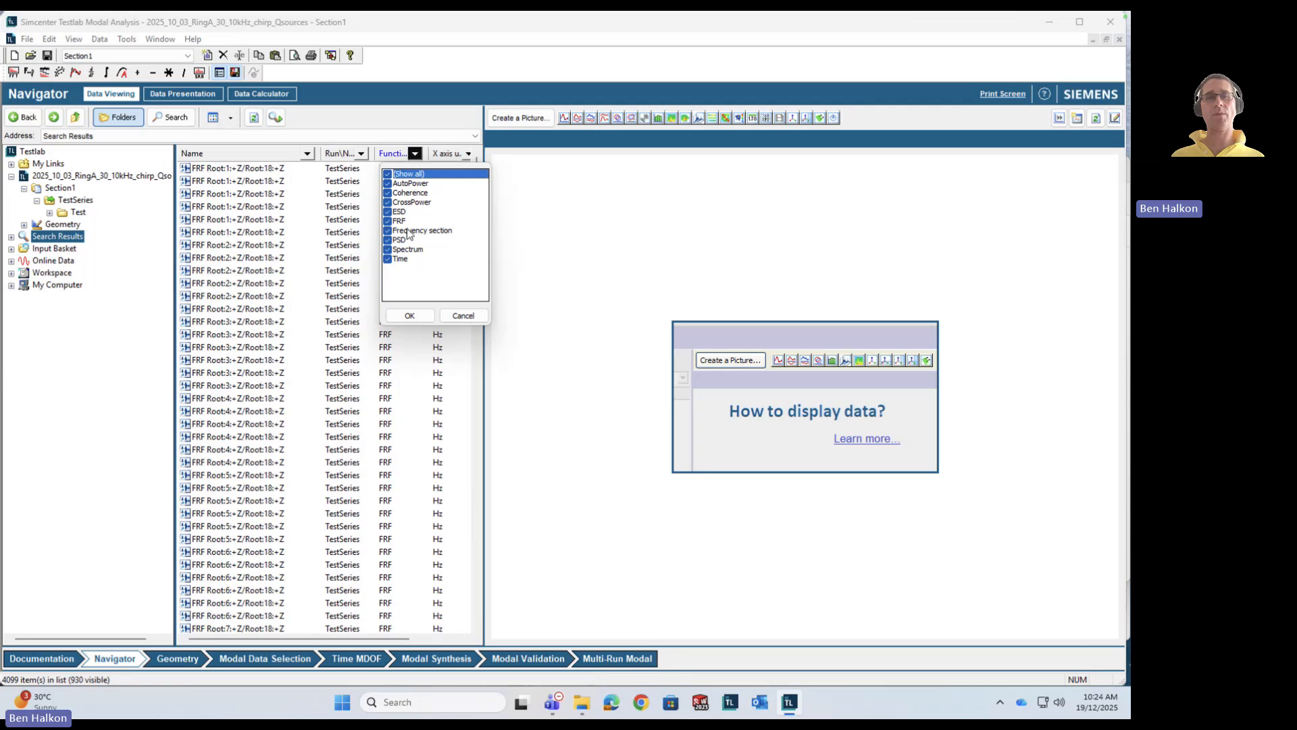
click(389, 174)
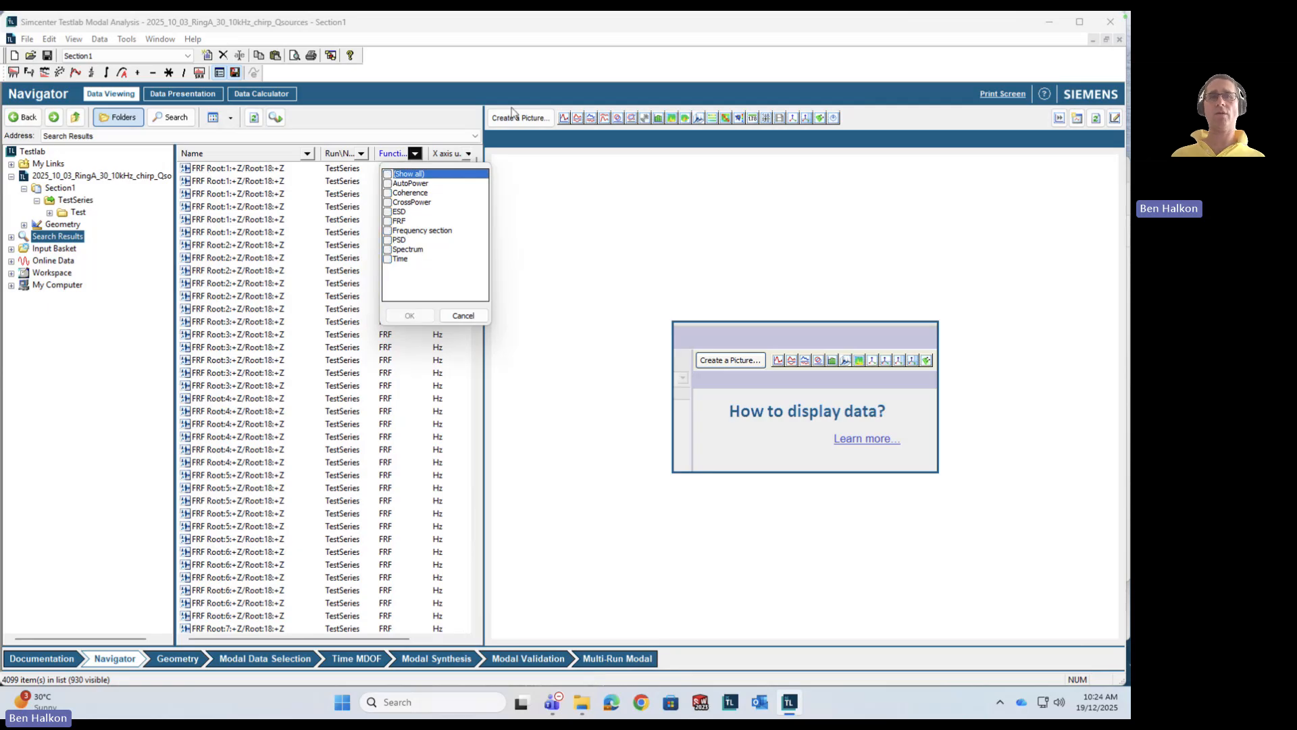
Step: Create an empty Front/Back picture and filter the search results by function type to Frequency section only
click(565, 118)
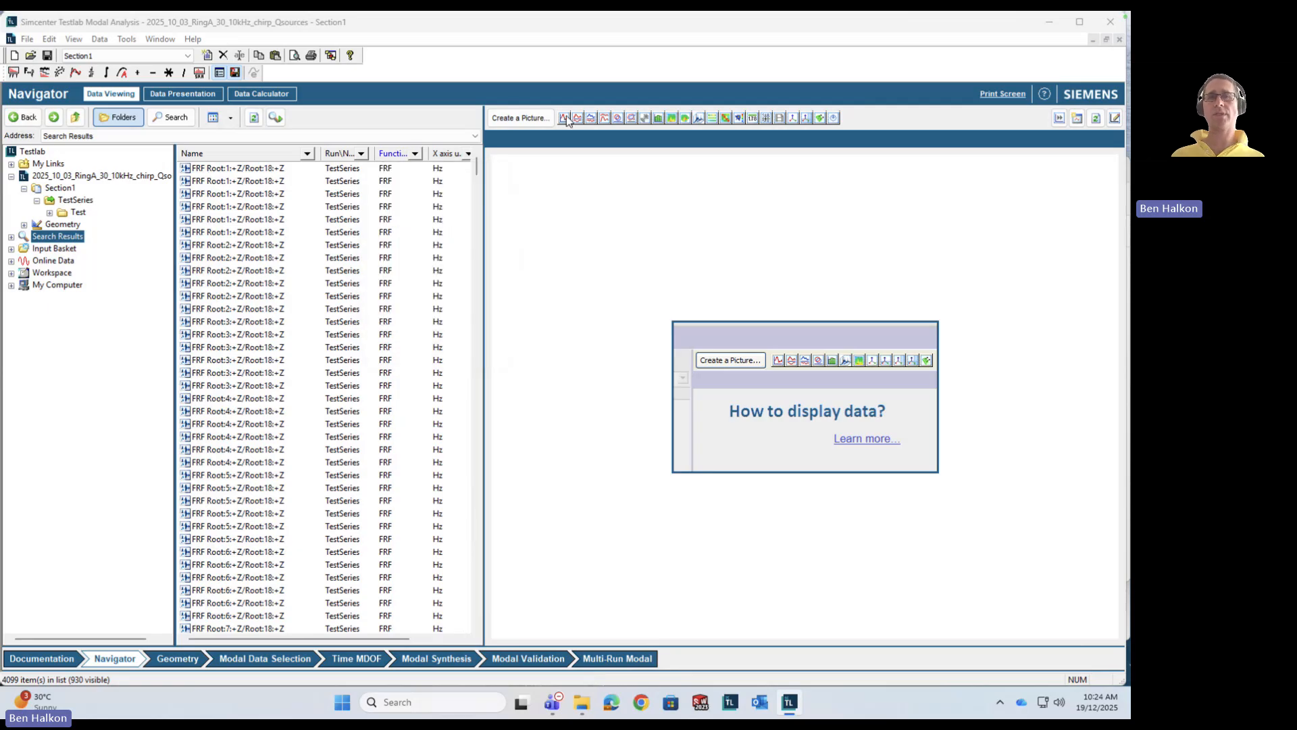
click(415, 154)
click(389, 175)
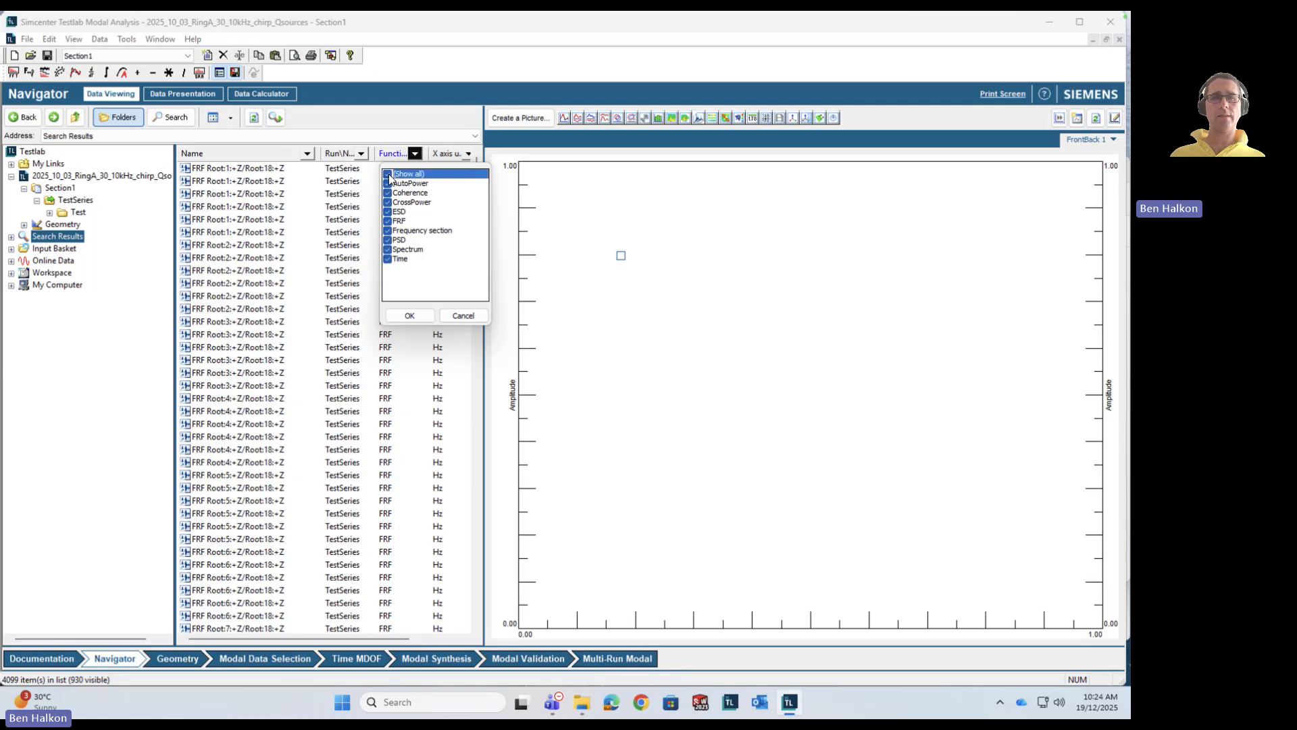
click(389, 175)
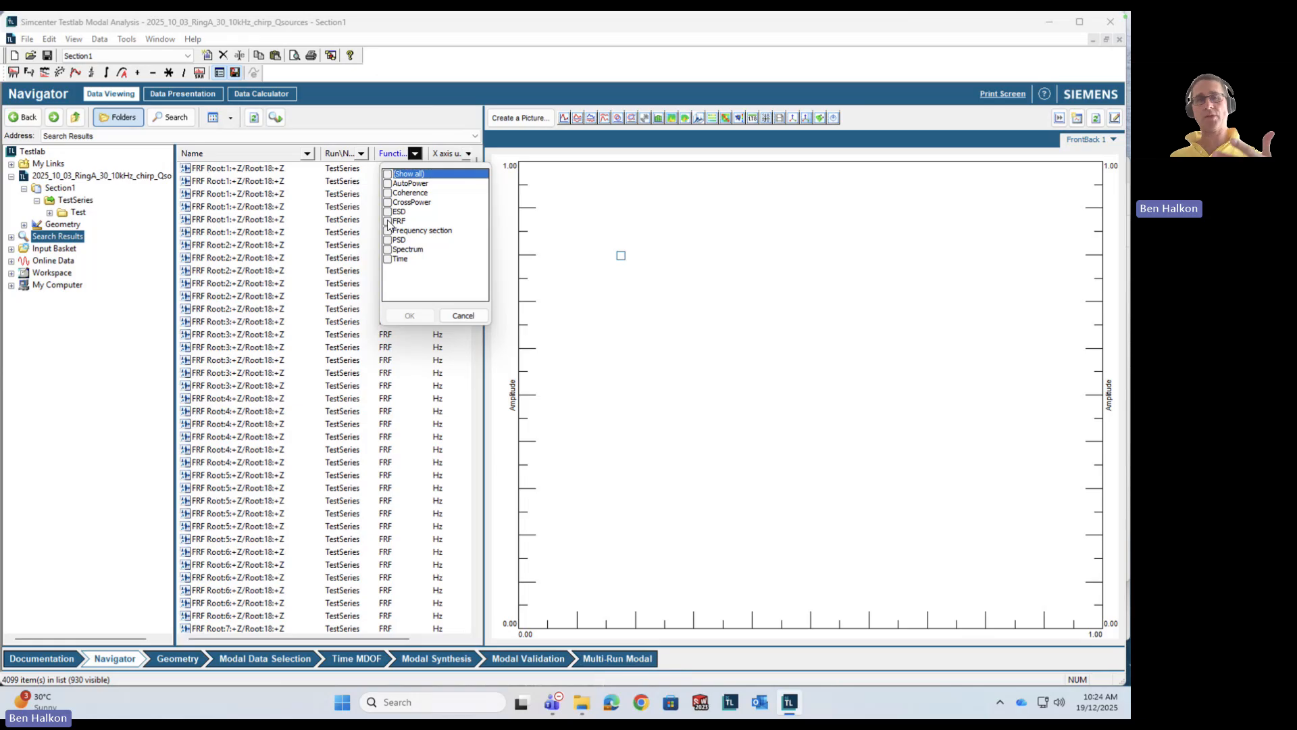
click(388, 230)
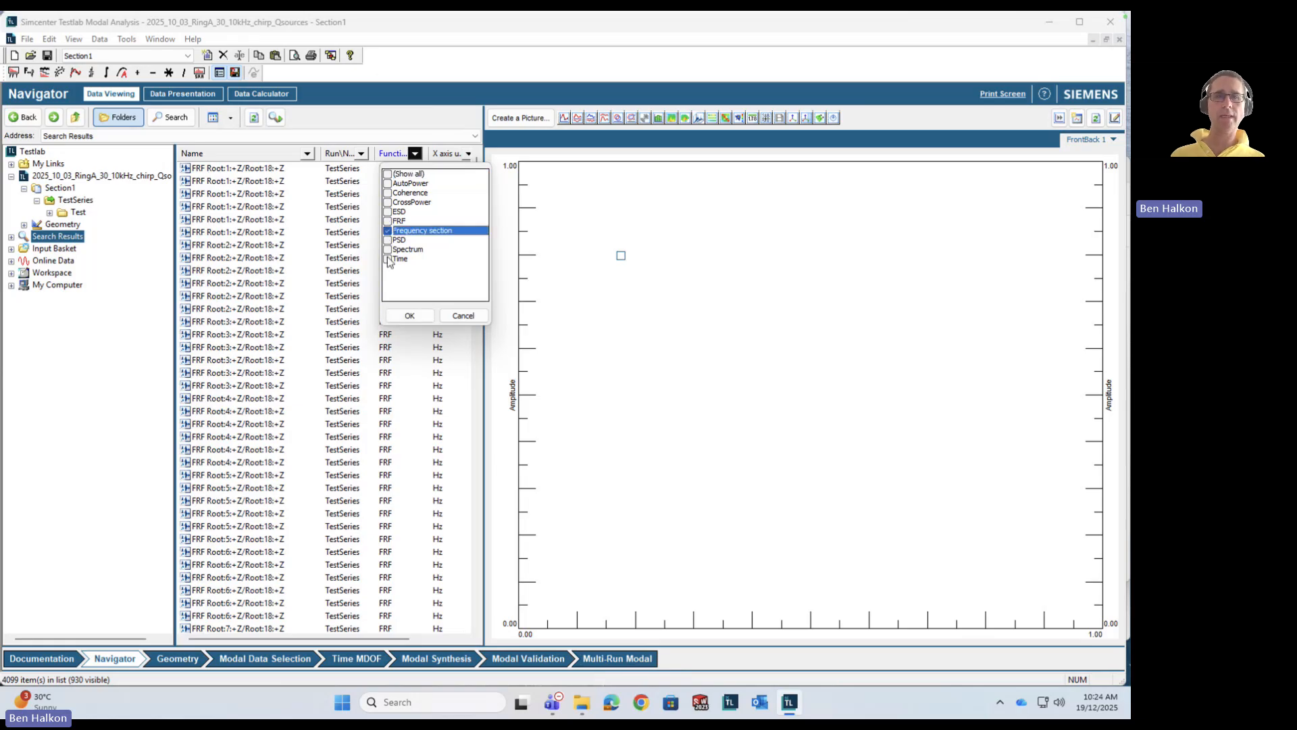
click(410, 316)
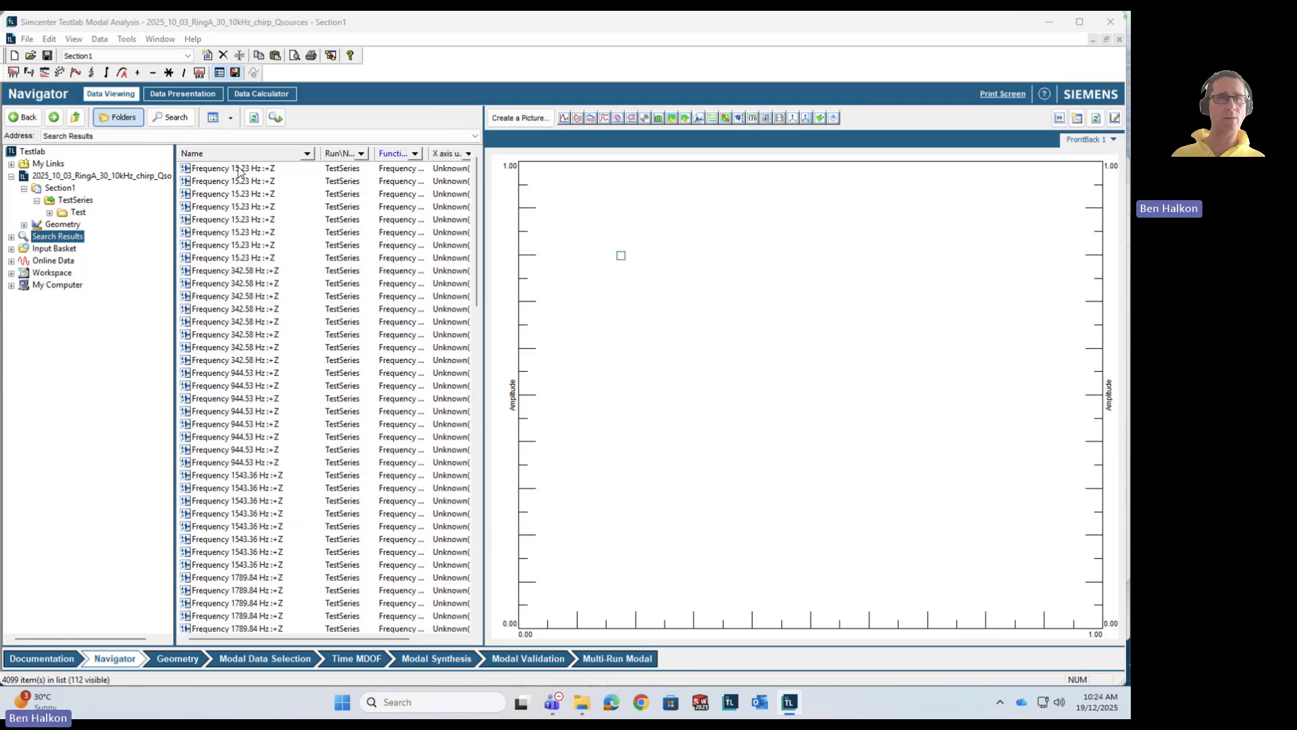
Step: Select the 342.58 Hz frequency section in N and turn on Preview Mode in the Front/Back picture
click(232, 272)
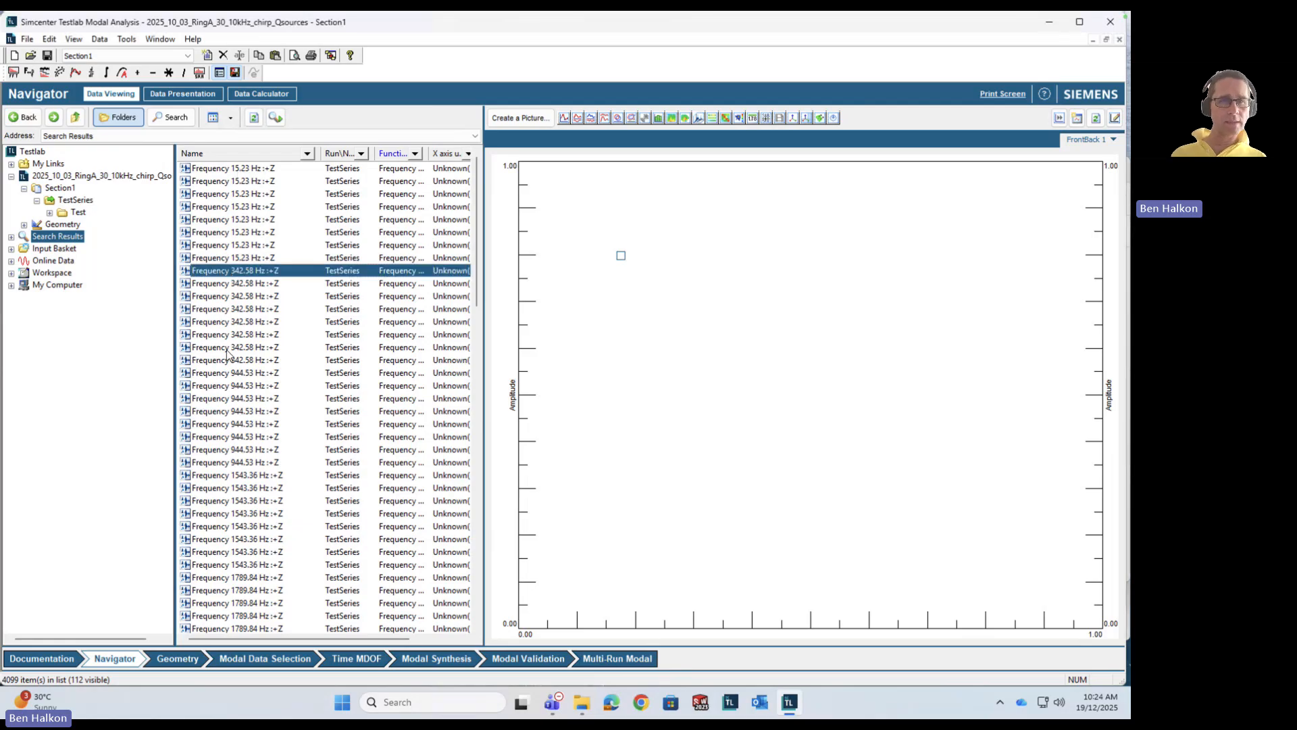
scroll(317, 341, right, 1)
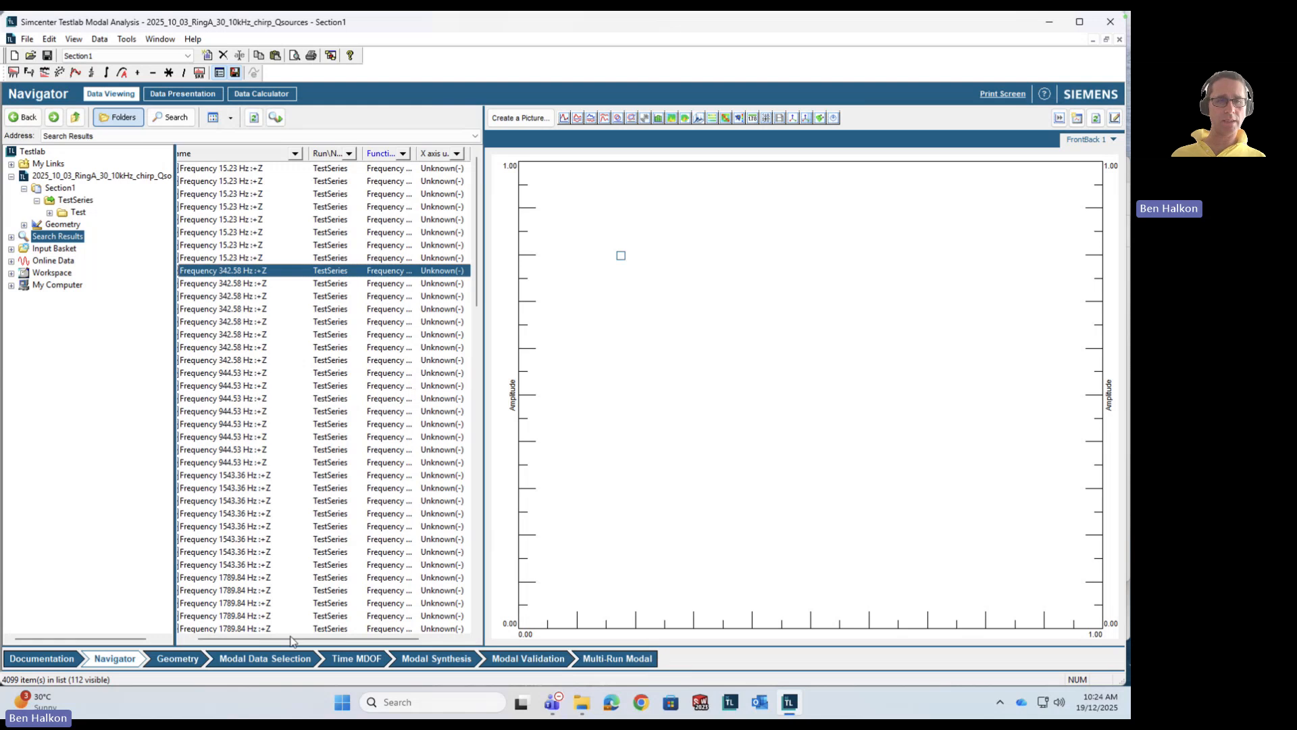
drag(297, 641, 377, 642)
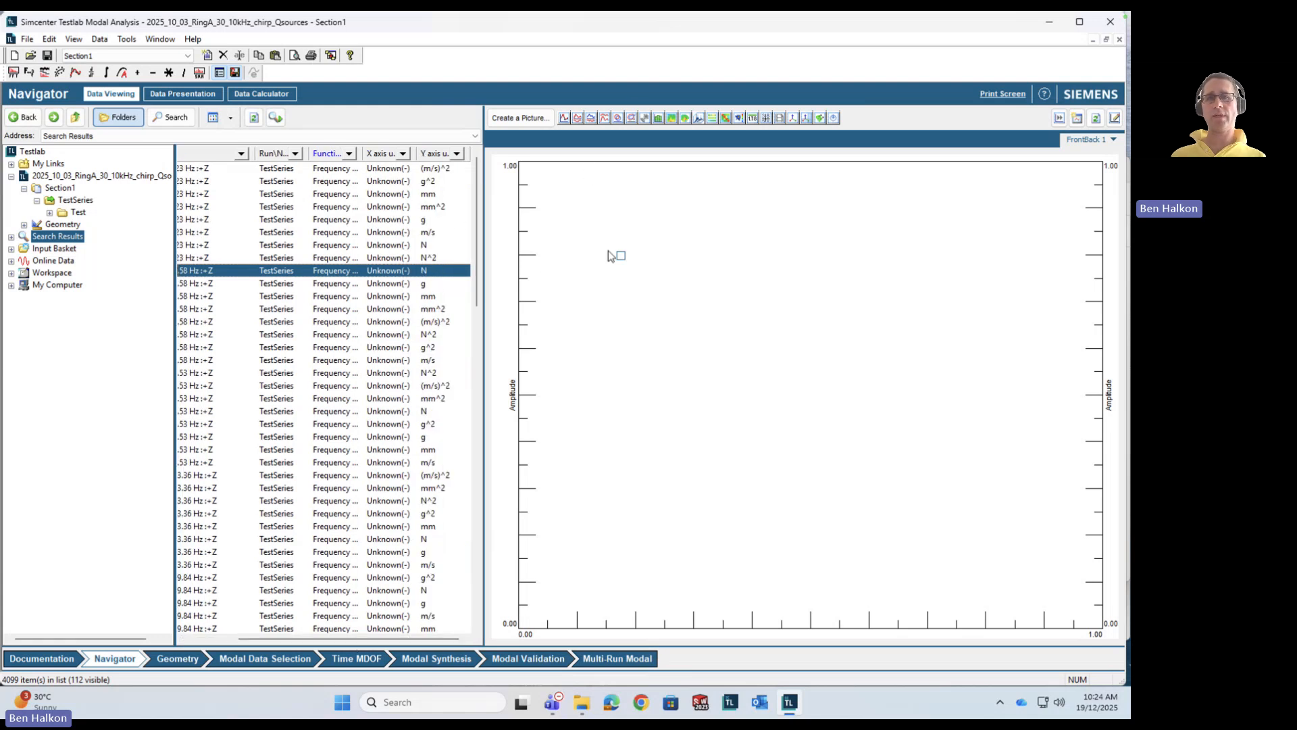
right_click(666, 245)
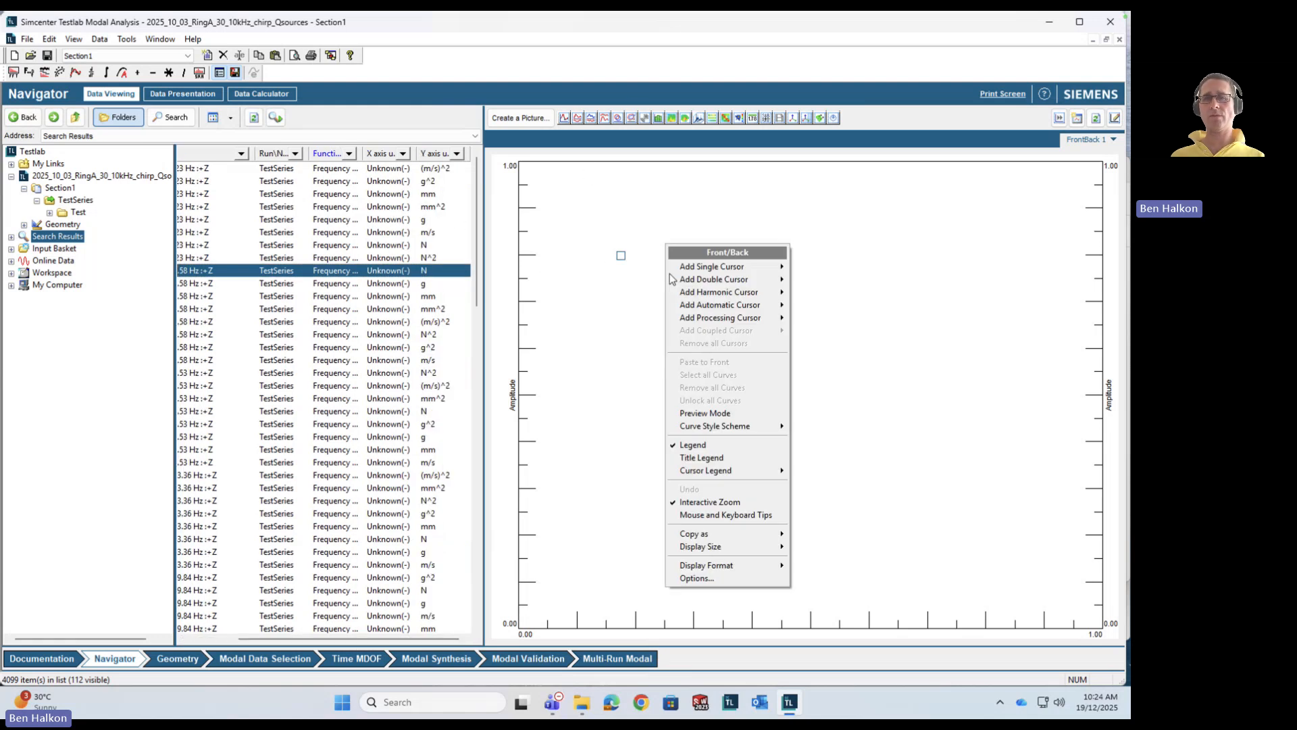
click(706, 414)
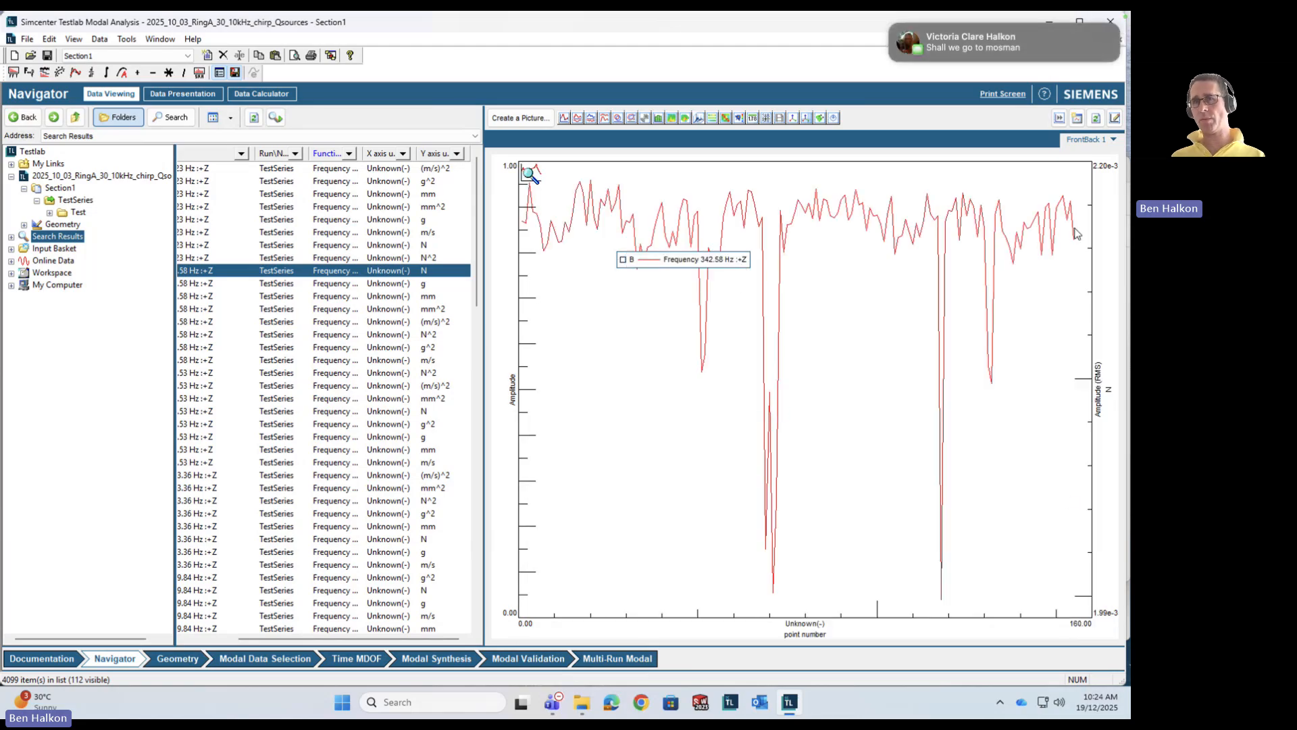
mouse_move(1006, 46)
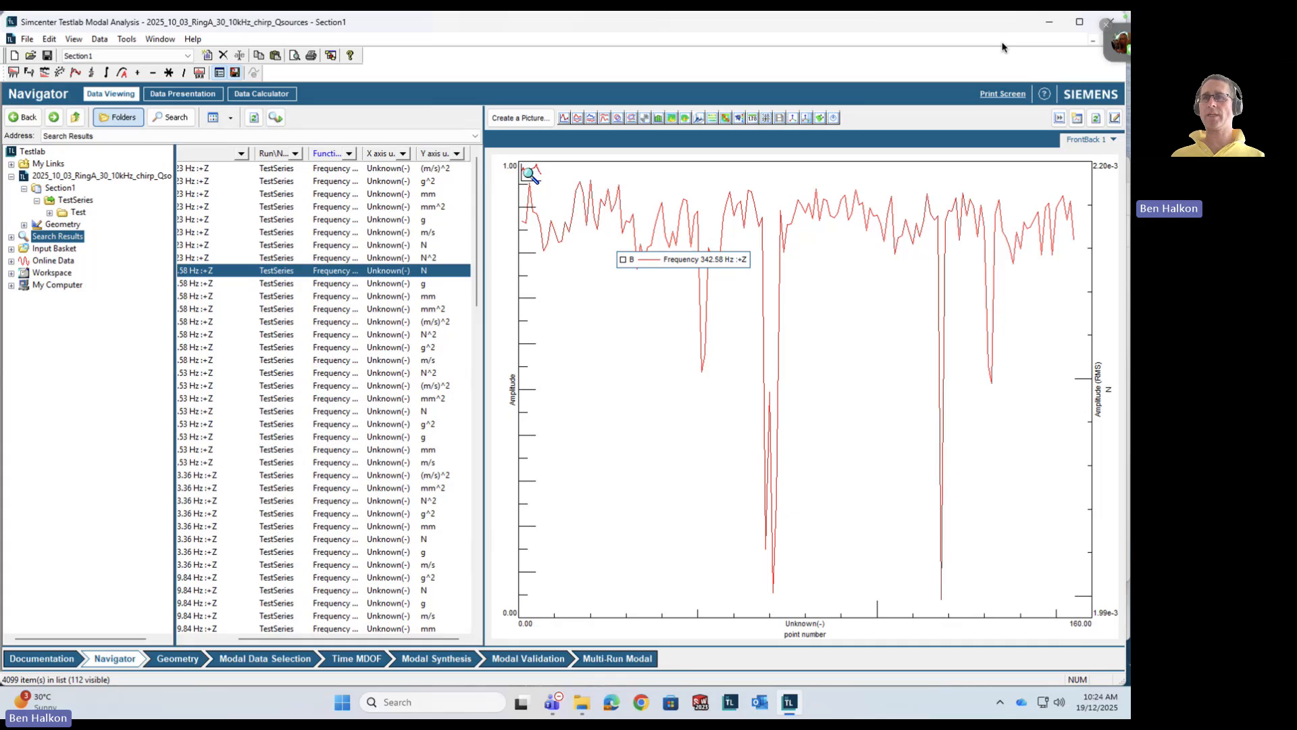
Step: Preview the 342.58 Hz frequency sections in mm^2, mm, m/s and N^2, widening the data list so the names and Y-axis units both show
scroll(1003, 47, left, 5)
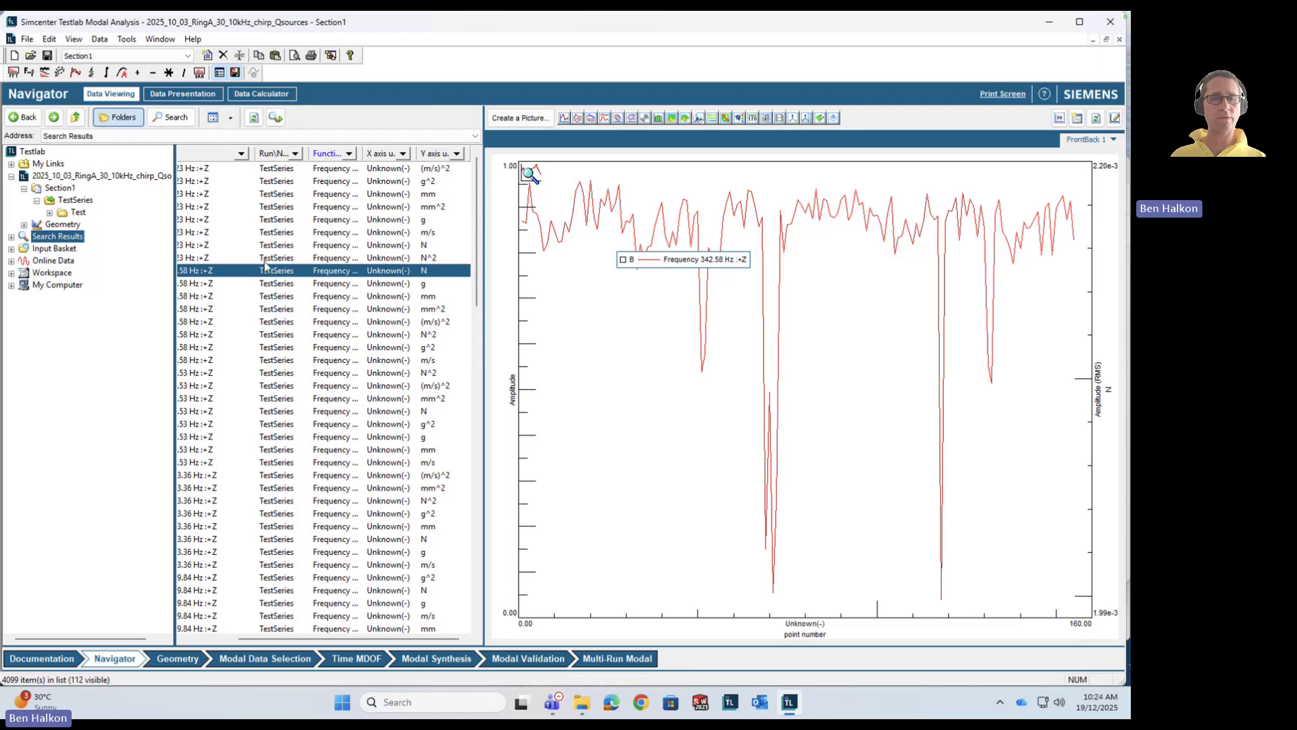
click(208, 638)
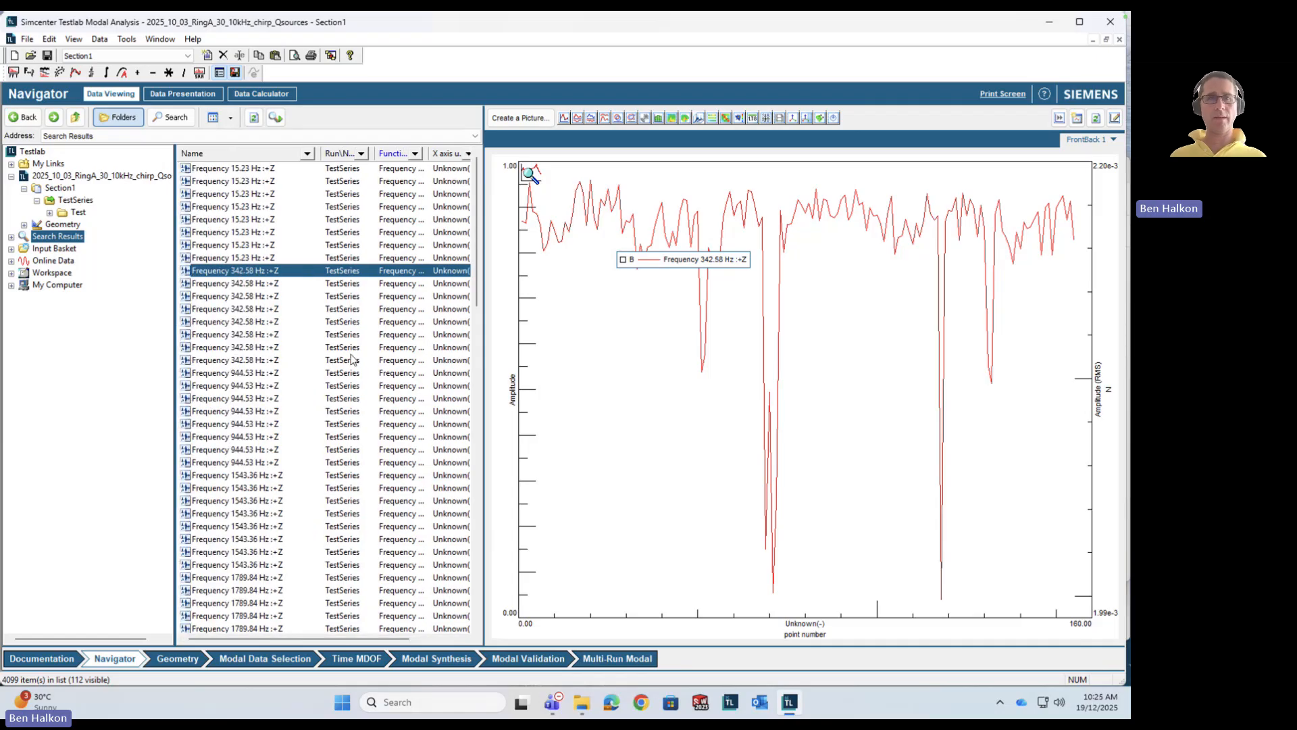
click(433, 639)
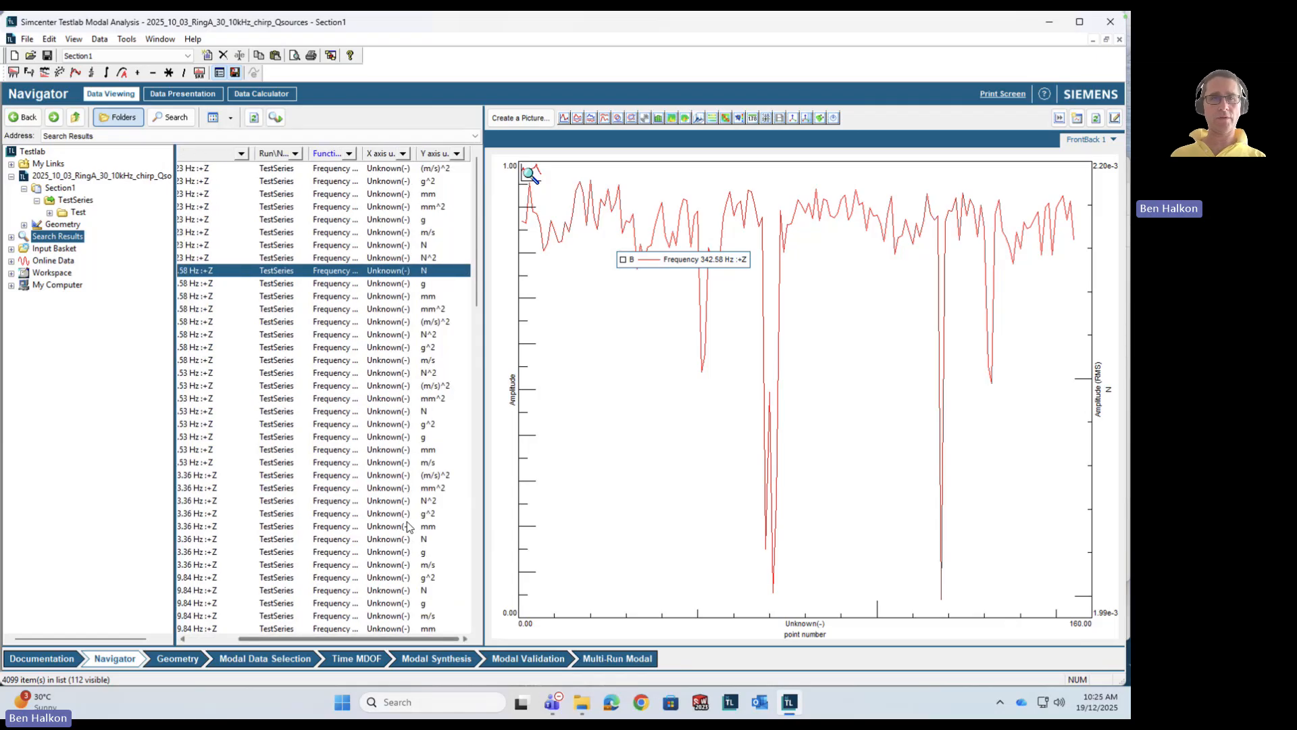
click(434, 309)
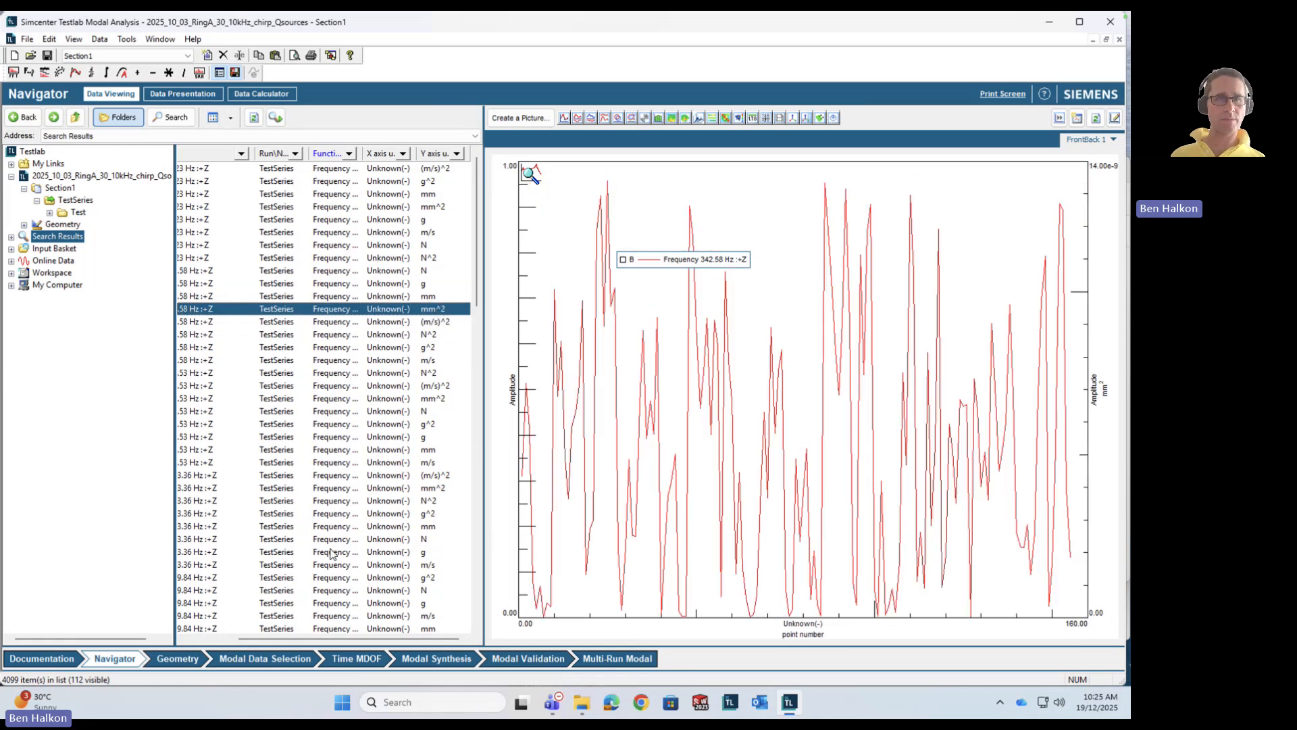
click(426, 297)
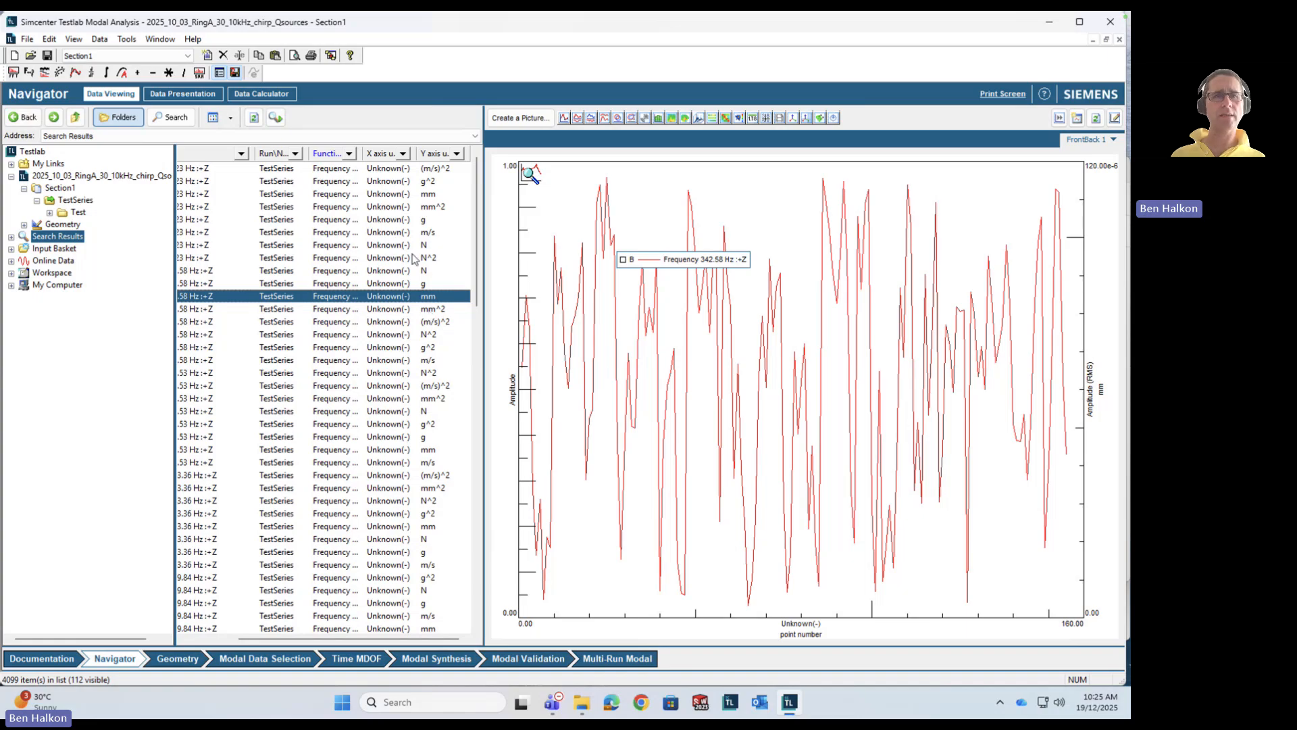
click(425, 361)
click(215, 638)
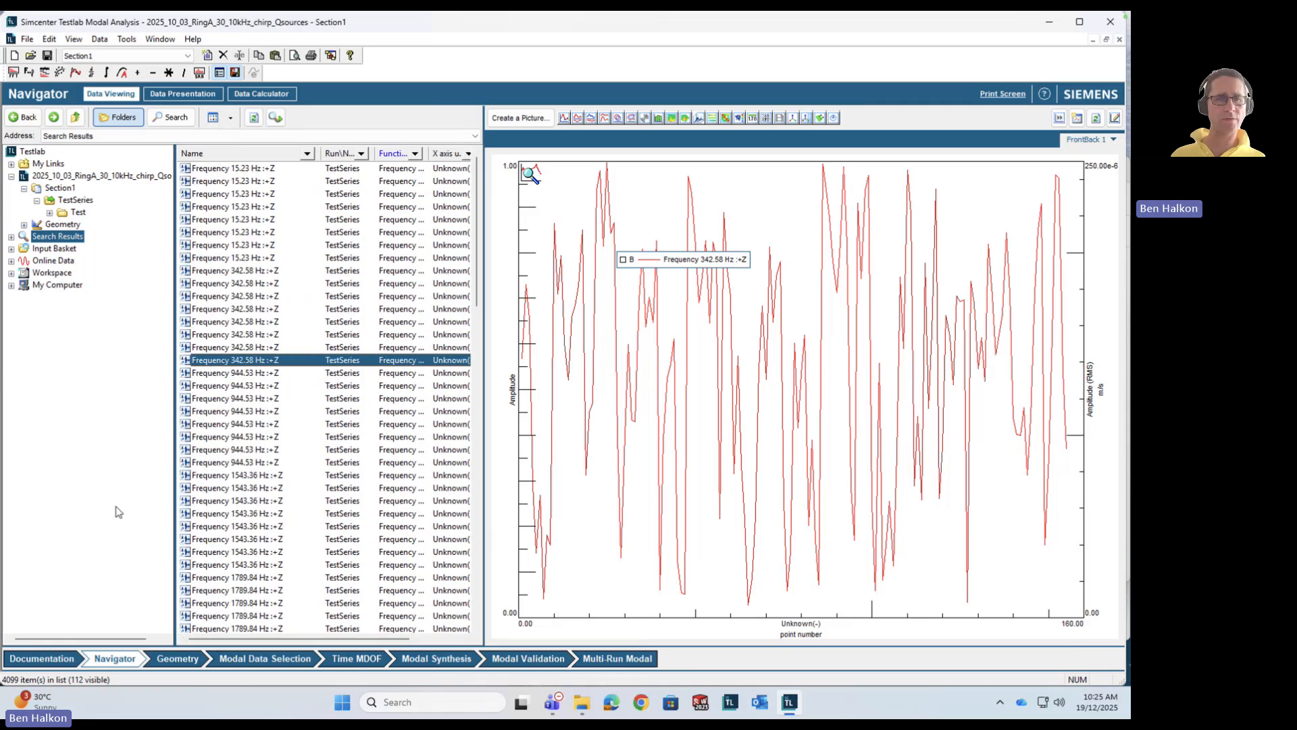
drag(124, 463, 122, 462)
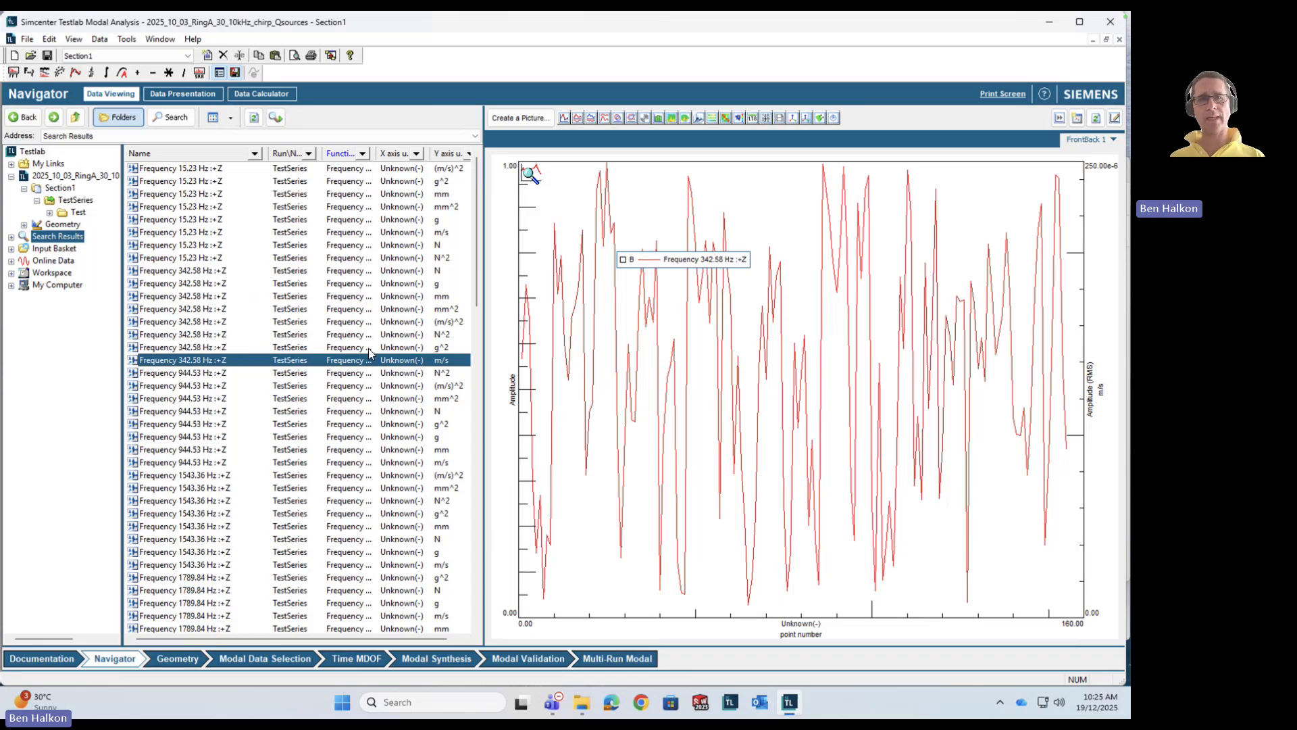
click(439, 335)
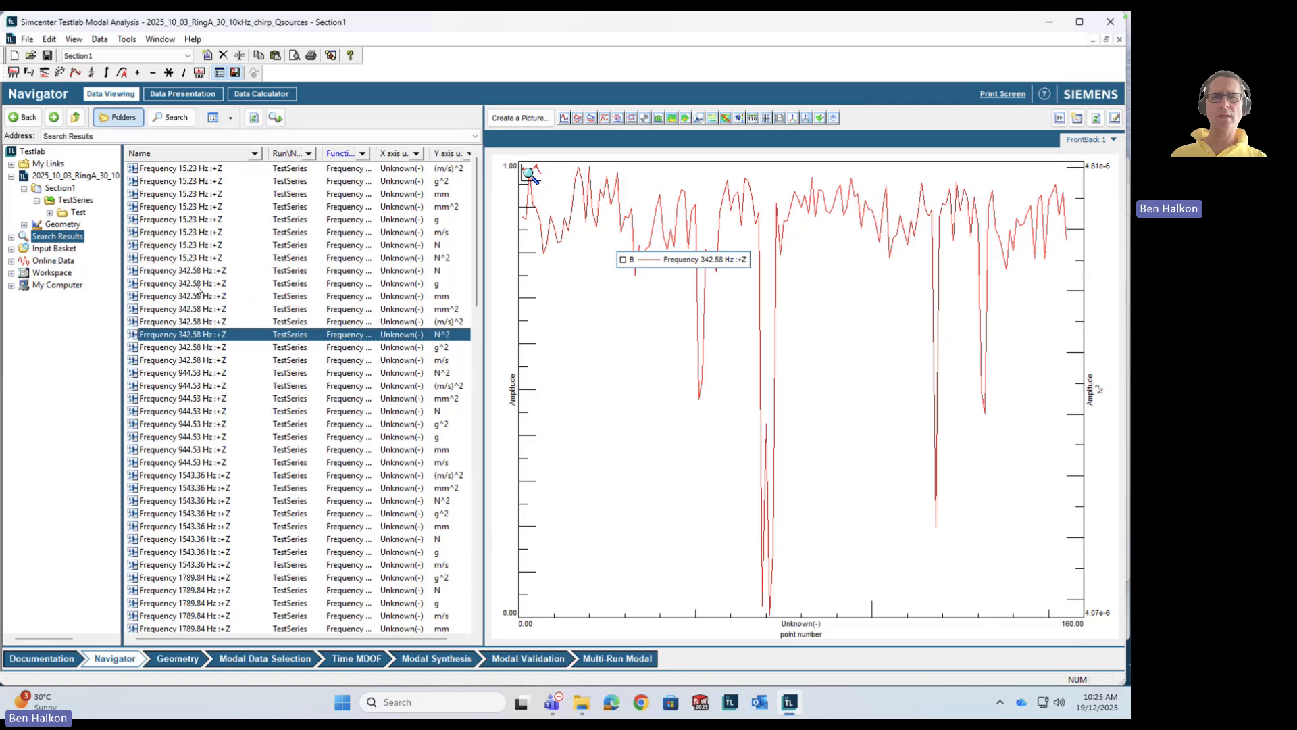
click(363, 154)
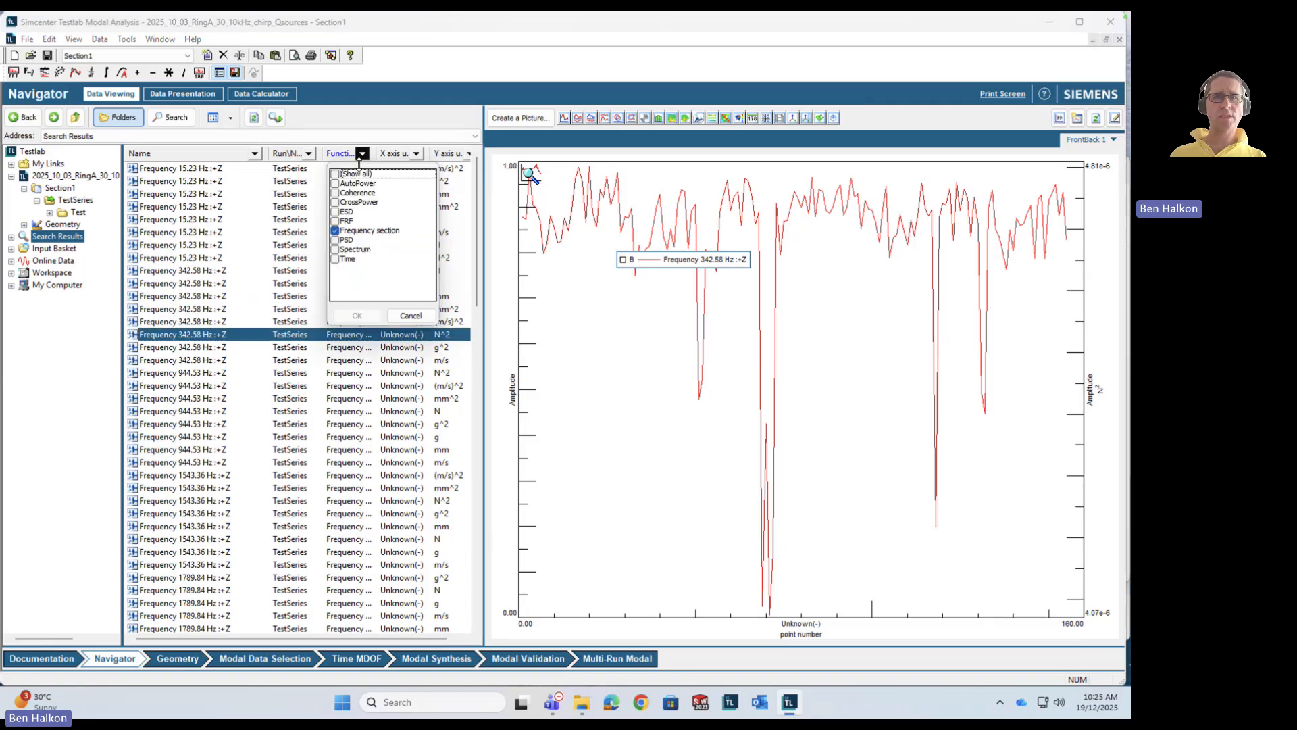
click(336, 230)
click(335, 221)
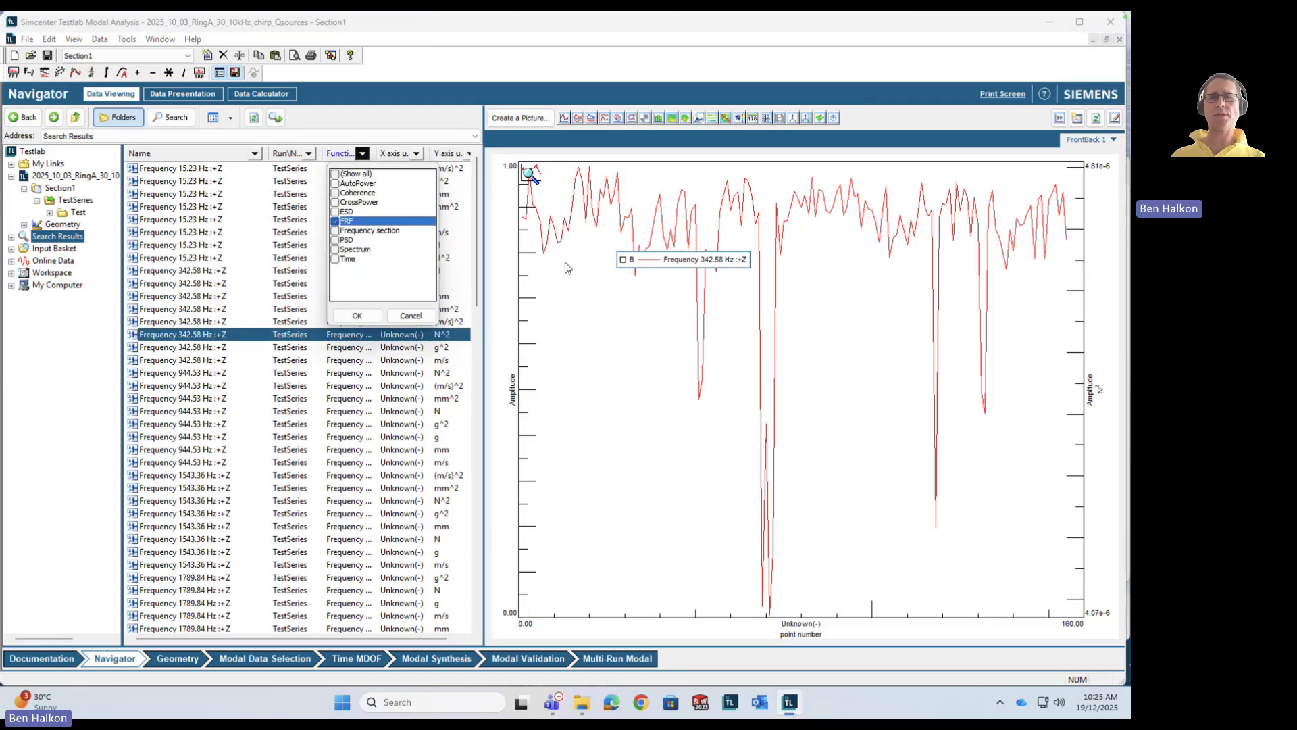
click(578, 116)
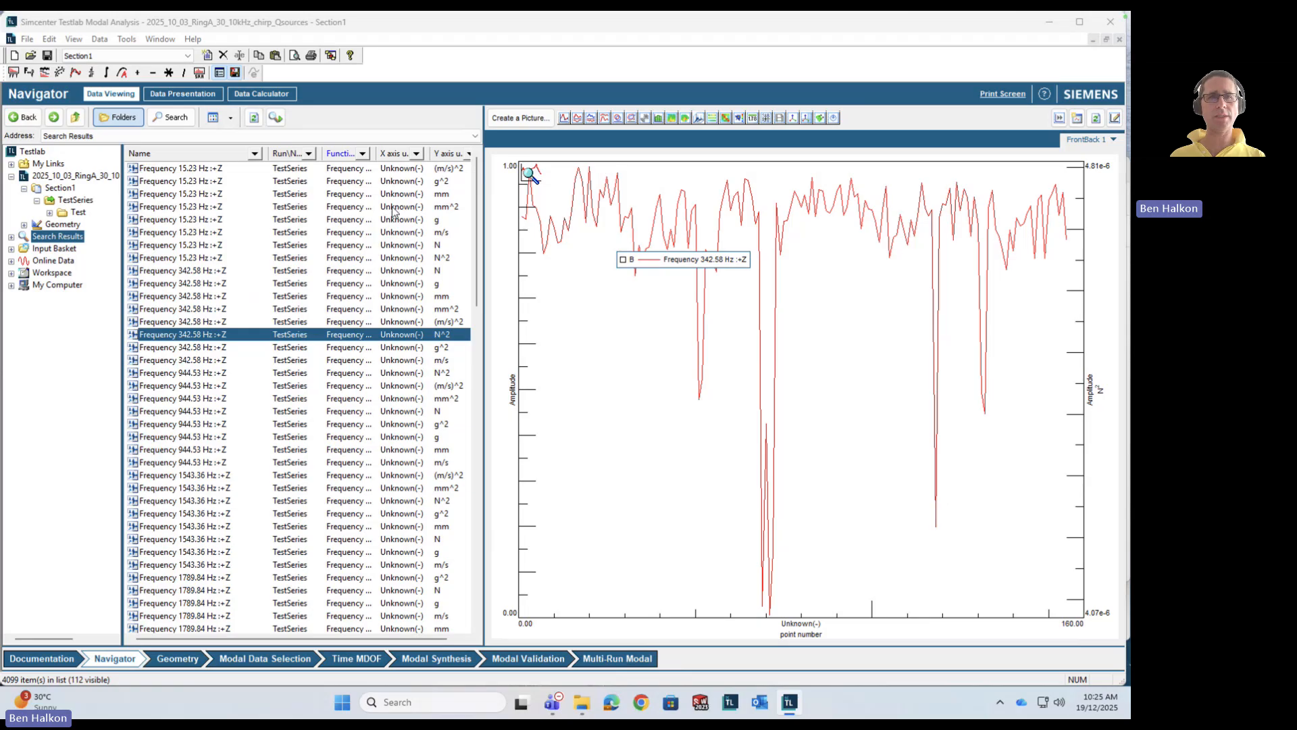
Step: Change the function type filter from Frequency section to FRF only
click(362, 154)
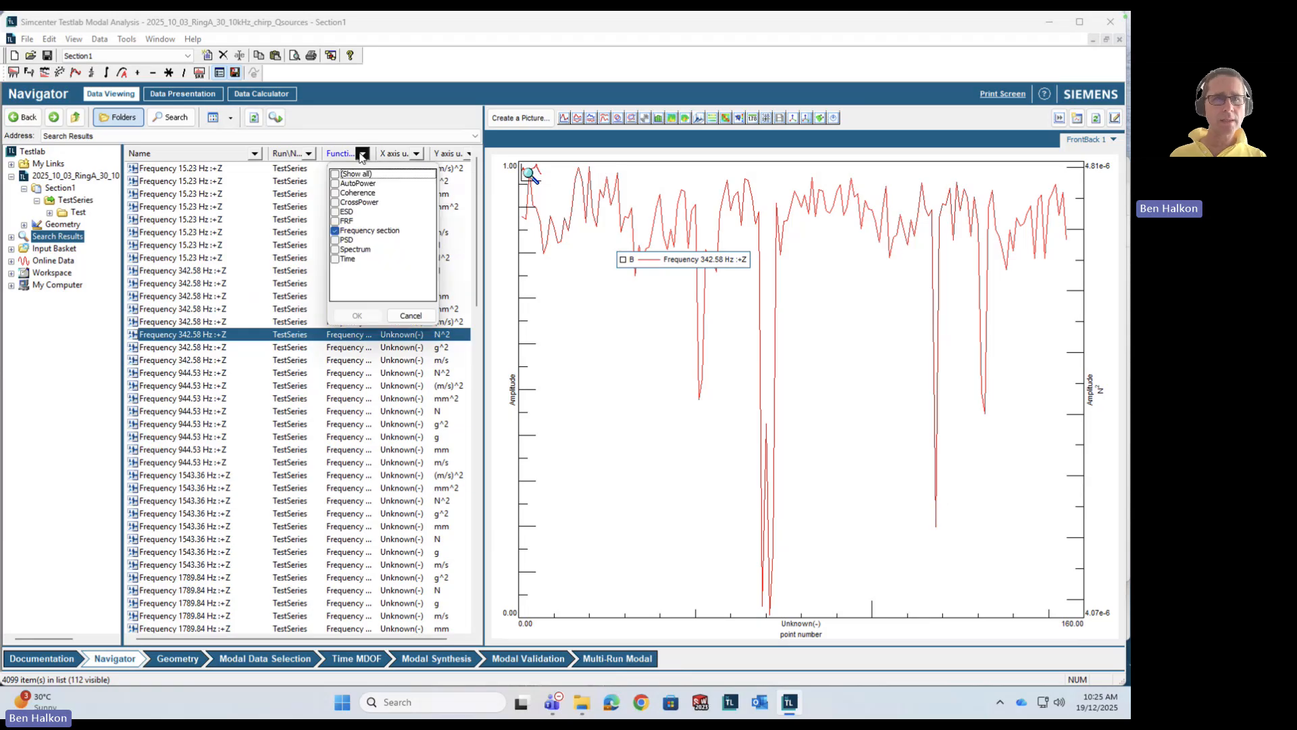
click(335, 221)
click(335, 230)
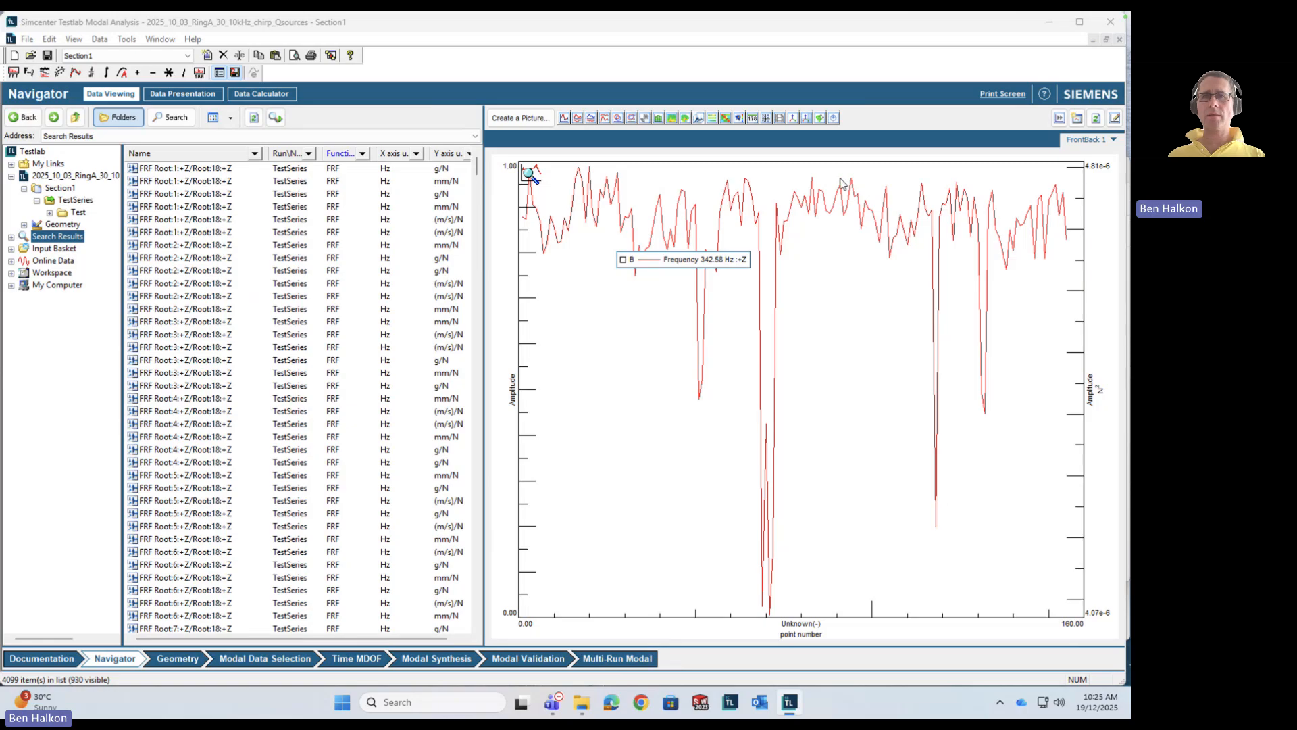
Step: Create a Bode picture and turn on Preview Mode in it
click(577, 118)
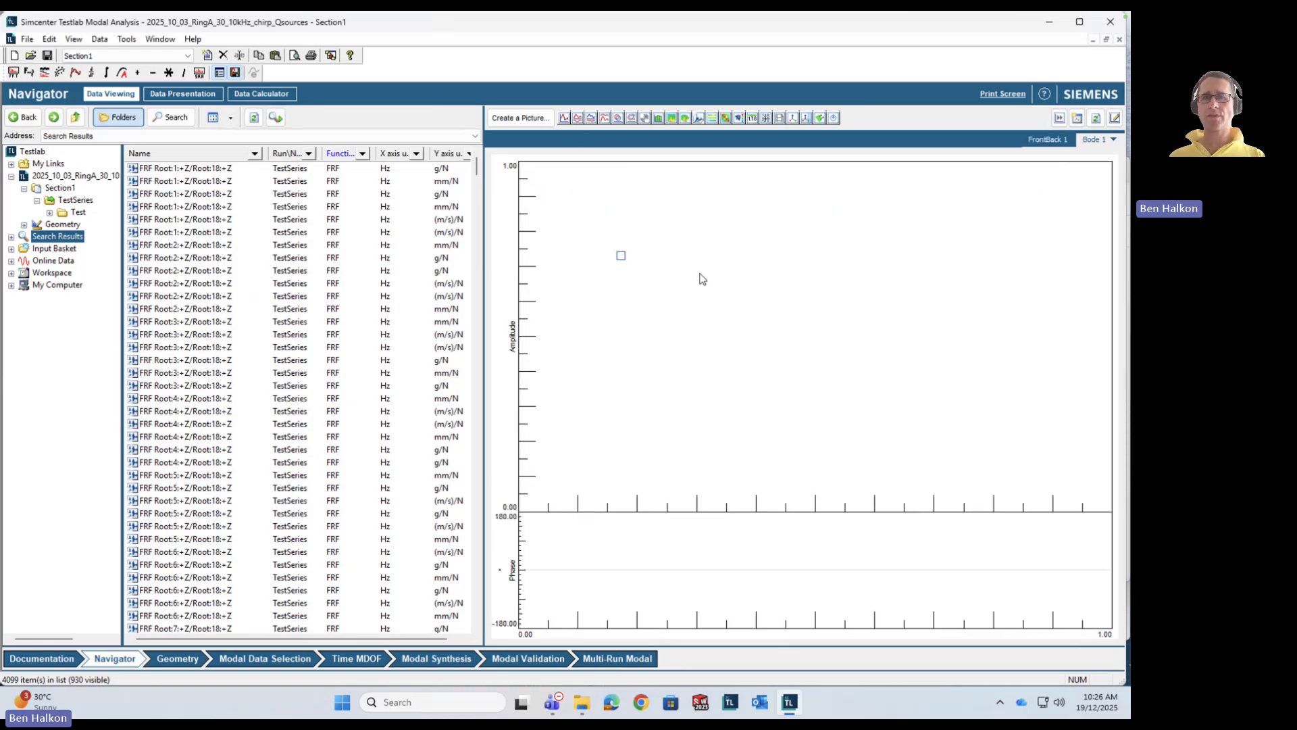
right_click(685, 310)
click(724, 475)
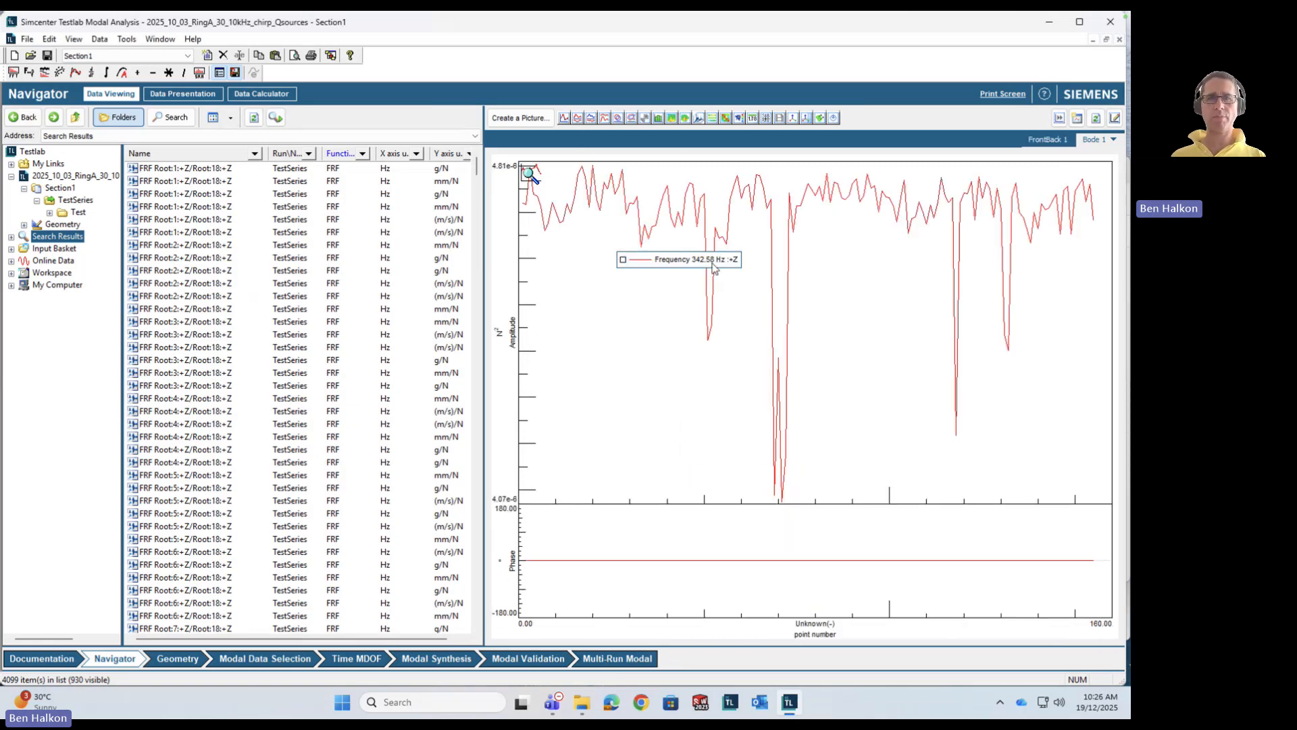
Step: Preview the fourth Root:1 FRF, in mm/N, in the Bode picture and set its amplitude axis to Log
click(171, 169)
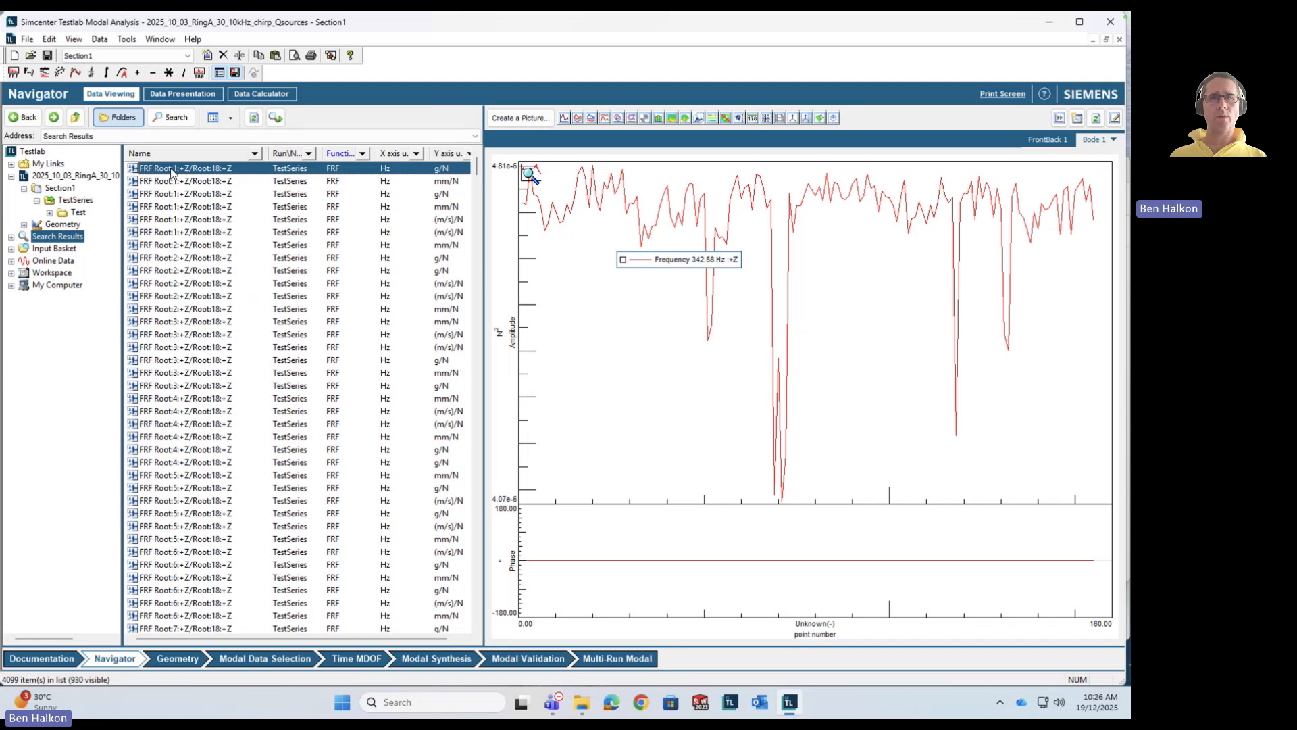
key(Down)
key(Down)
key(Down)
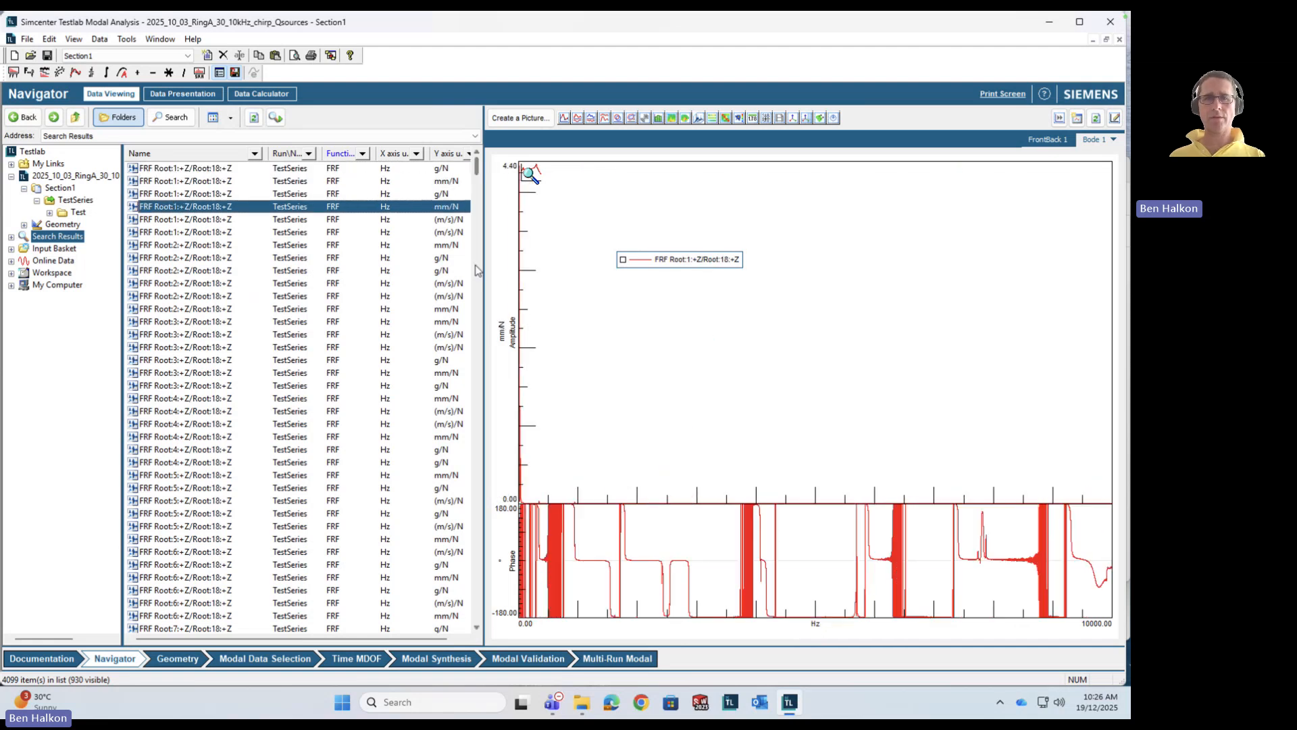
click(515, 332)
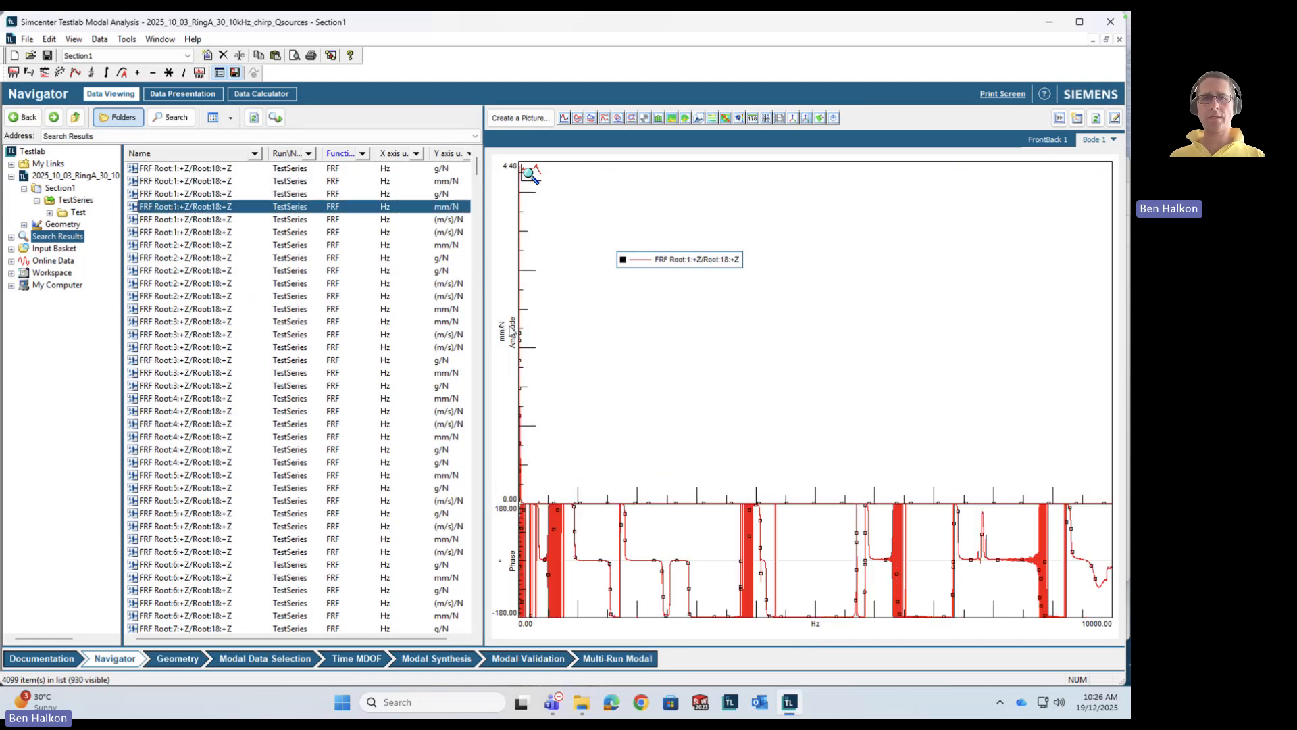
right_click(513, 333)
mouse_move(541, 362)
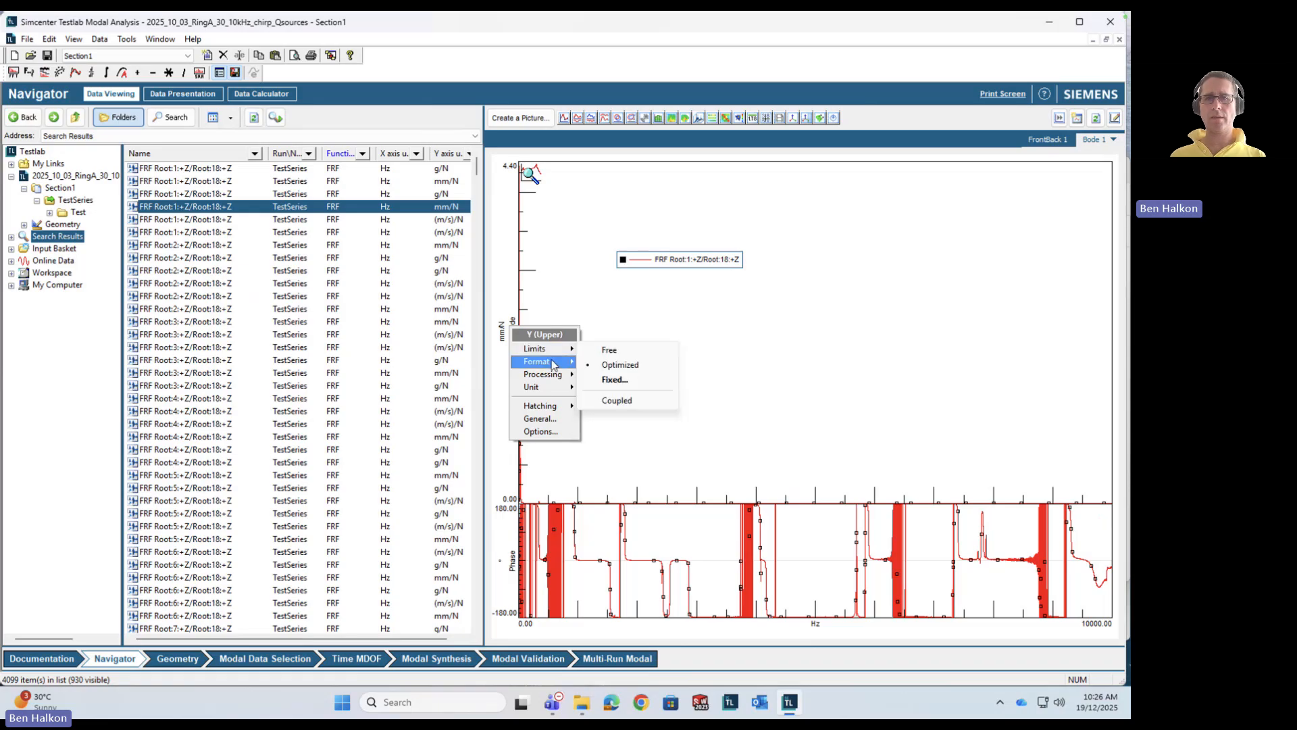
click(616, 424)
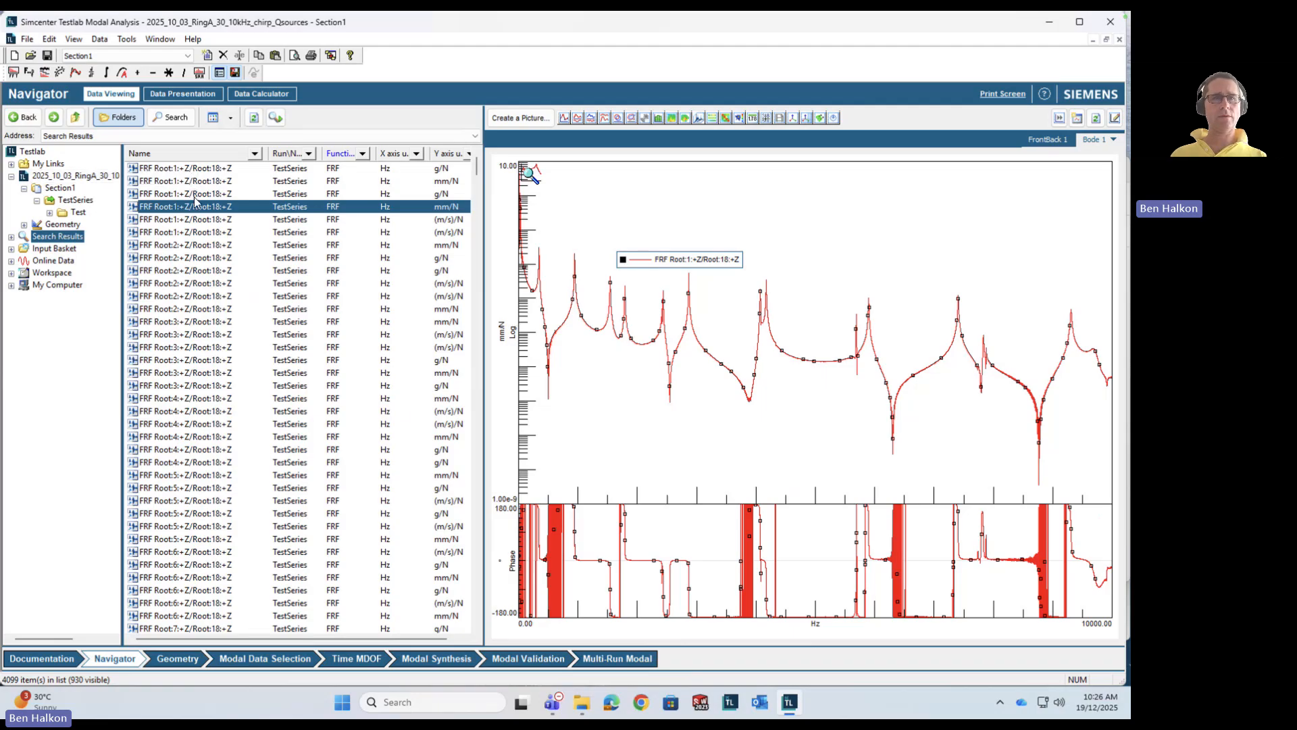
Step: Step through the Root:1 to Root:4 FRFs in the Bode preview to compare resonances across response points and units
key(Down)
key(Down)
key(Down)
key(Down)
key(Down)
key(Down)
key(Down)
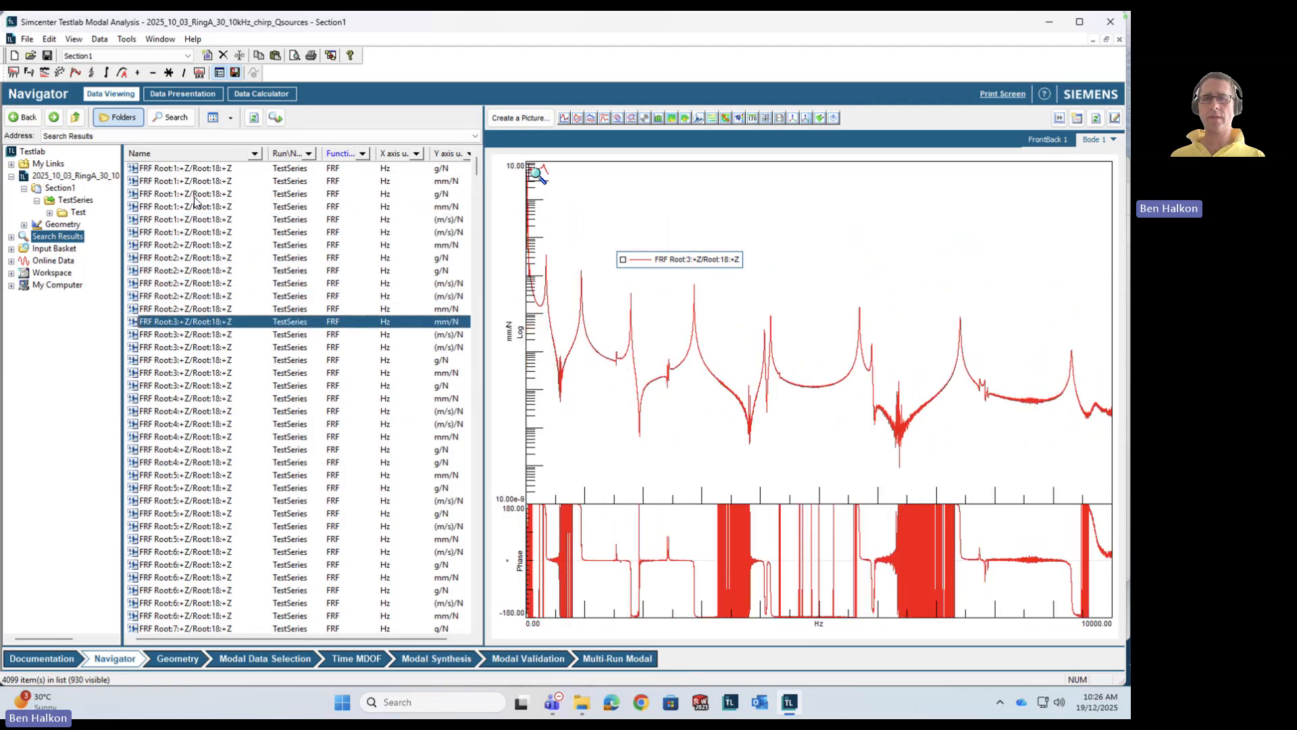
key(Down)
key(Down)
key(Down)
key(Down)
key(Down)
key(Down)
key(Down)
key(Down)
key(Down)
key(Down)
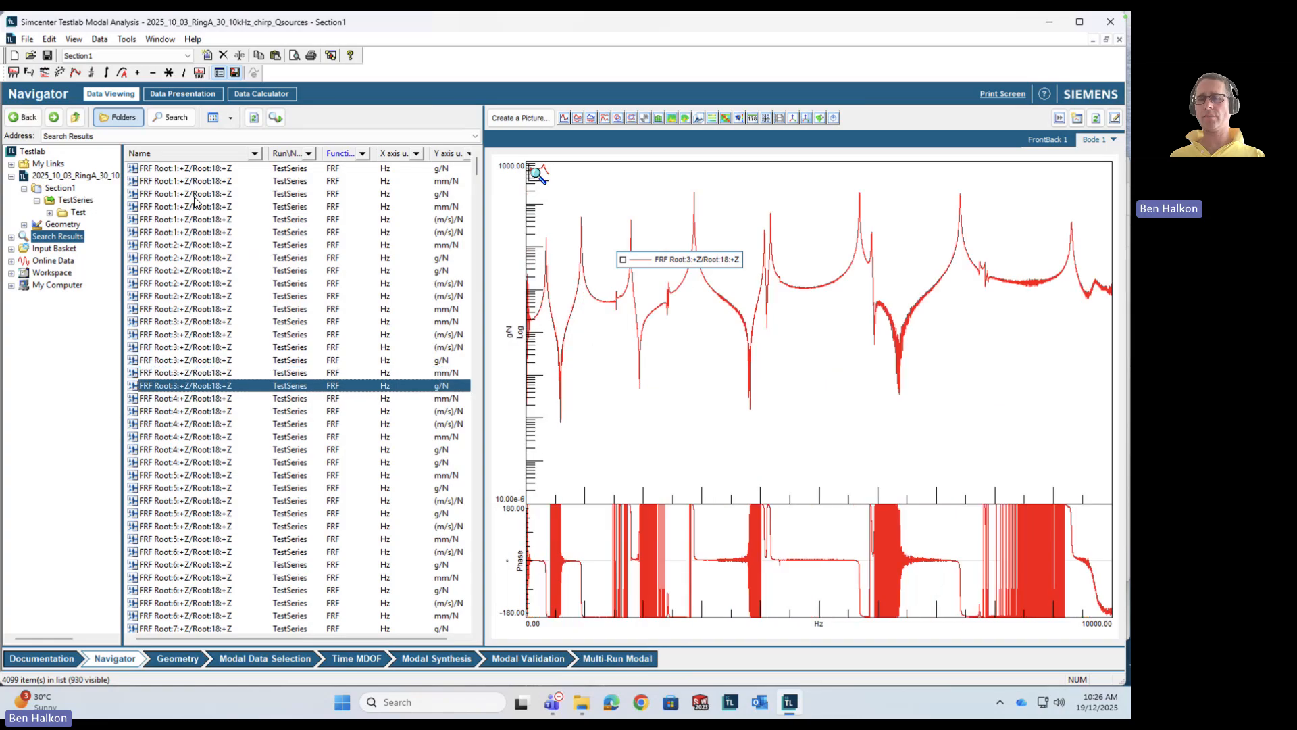
key(Down)
key(Down)
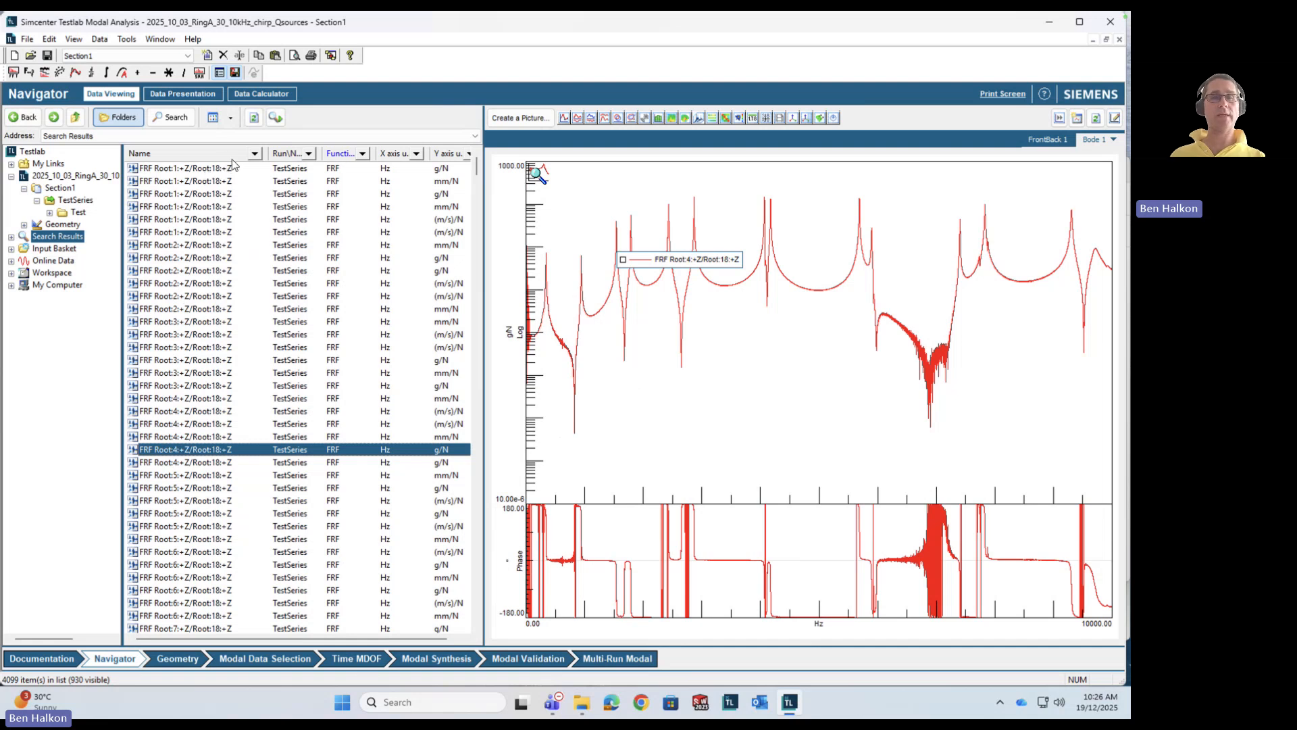
key(Up)
key(Up)
key(Up)
key(Up)
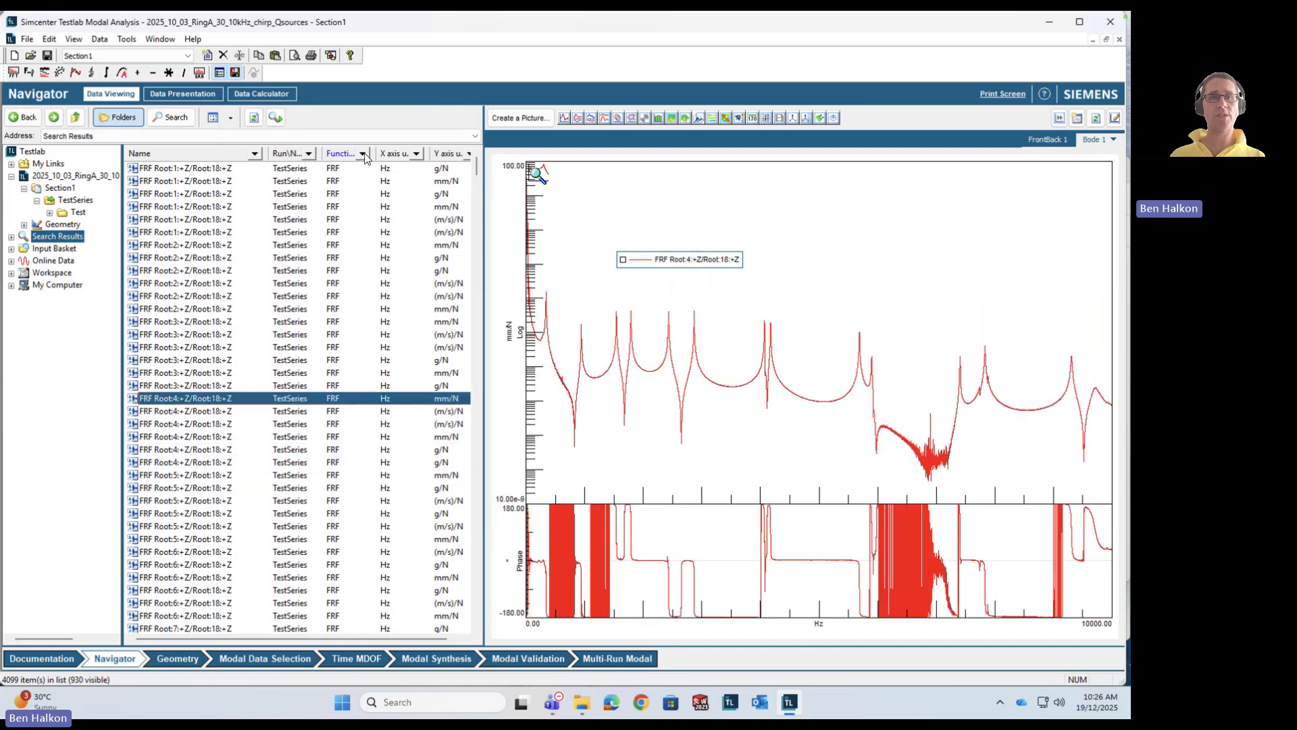
Step: Change the function type filter from FRF to Coherence only and select the Root:1 coherence
click(363, 154)
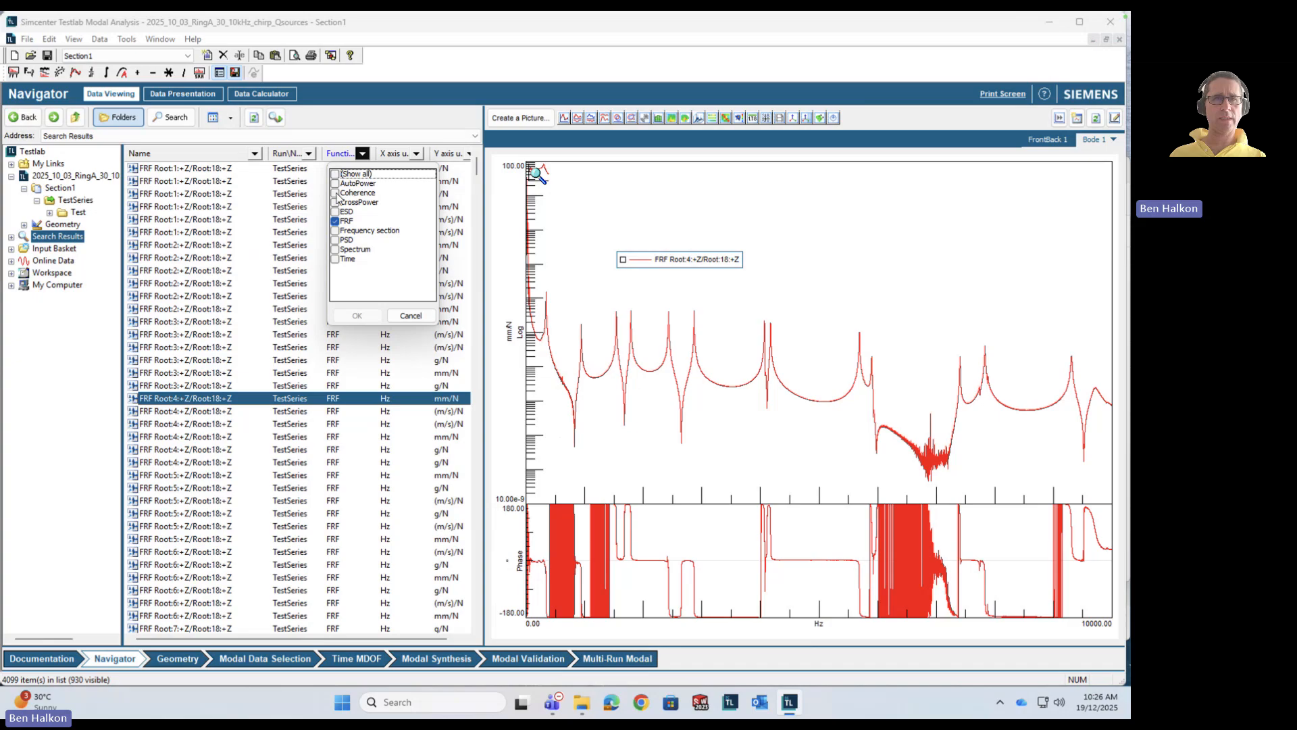
click(335, 194)
click(336, 222)
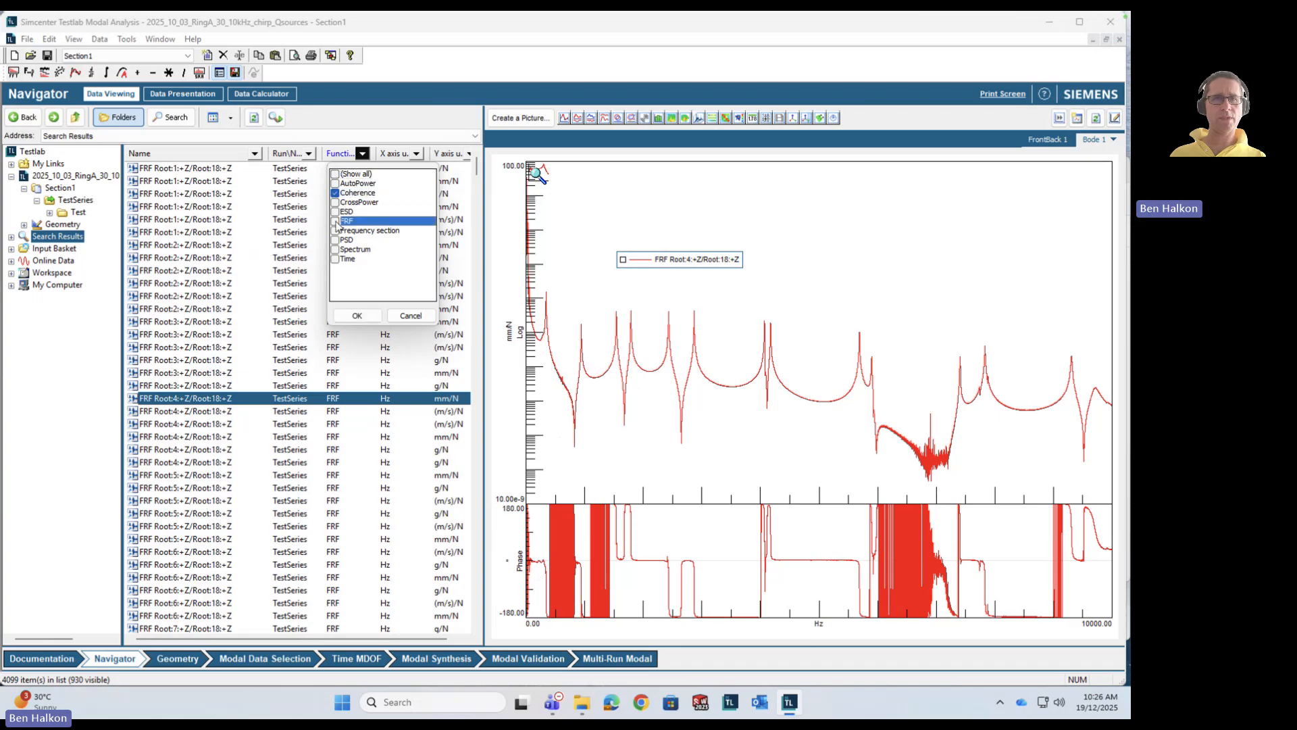
click(357, 314)
click(187, 169)
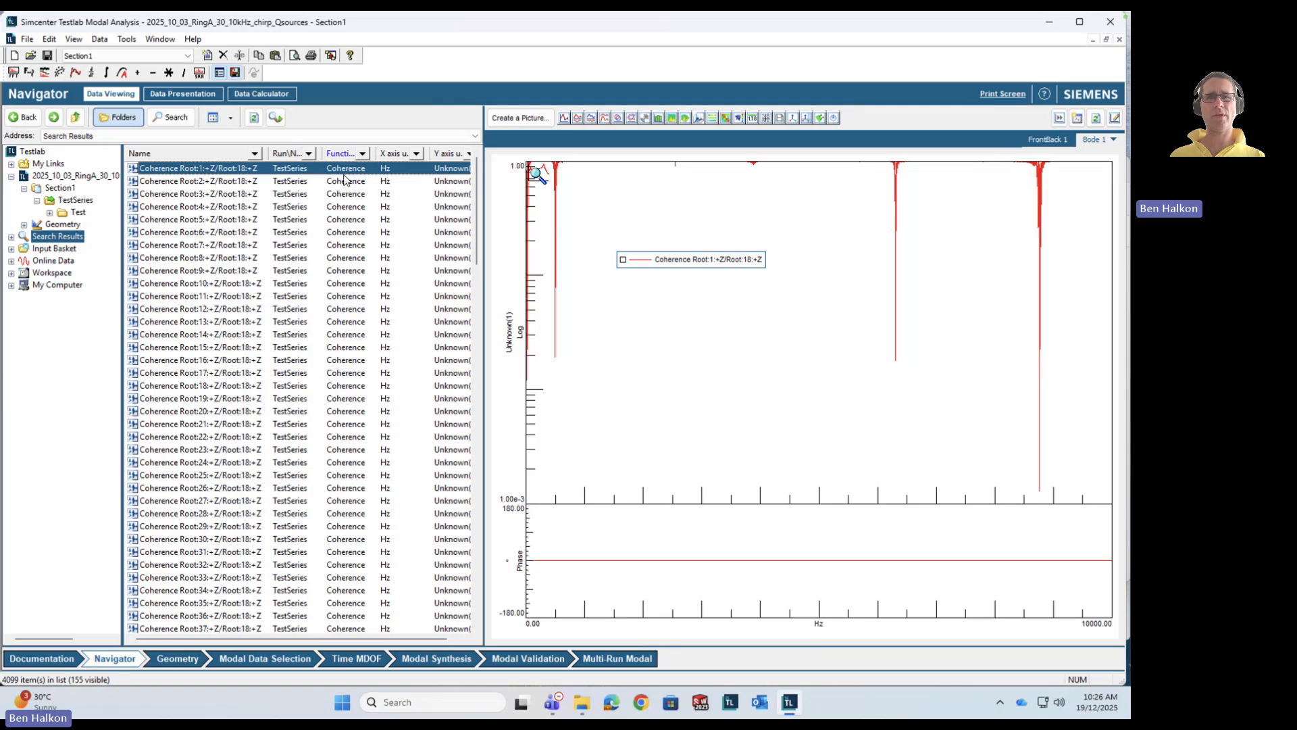
Step: Create a new Front/Back picture and turn on Preview Mode to show the Root:1 coherence
click(563, 118)
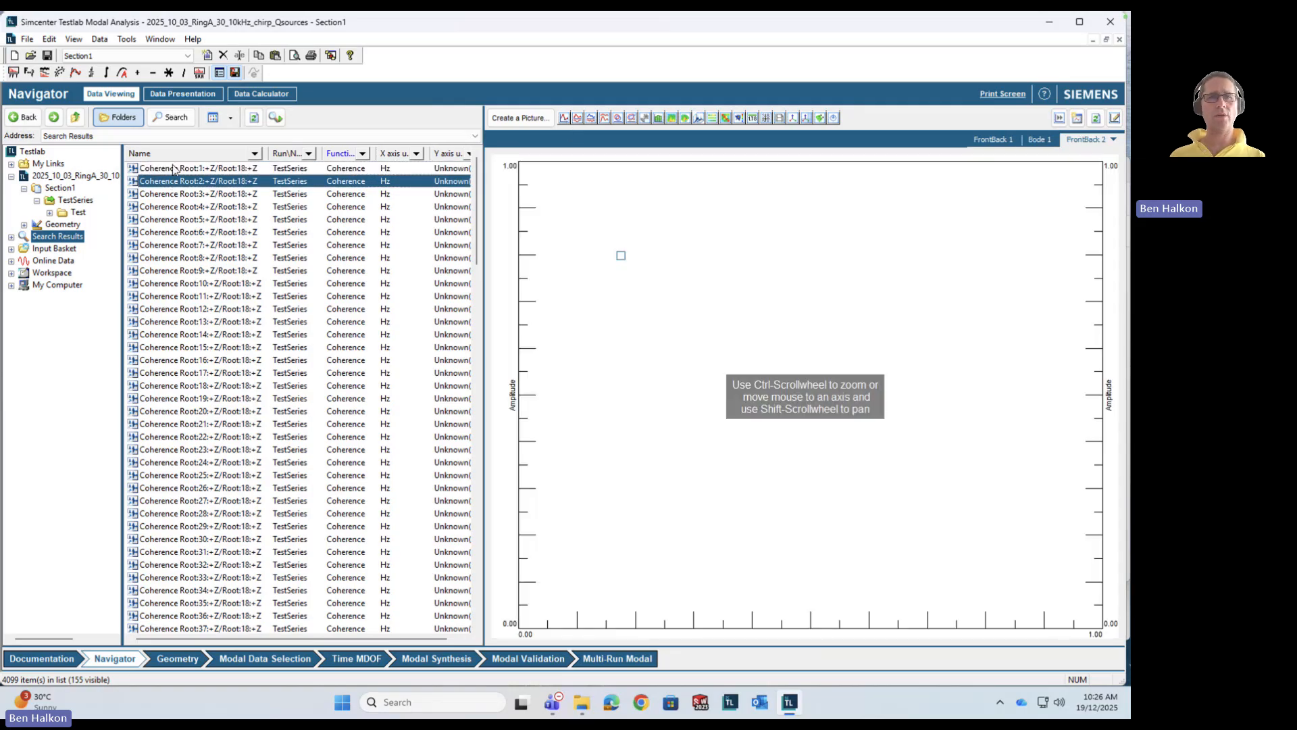
right_click(632, 395)
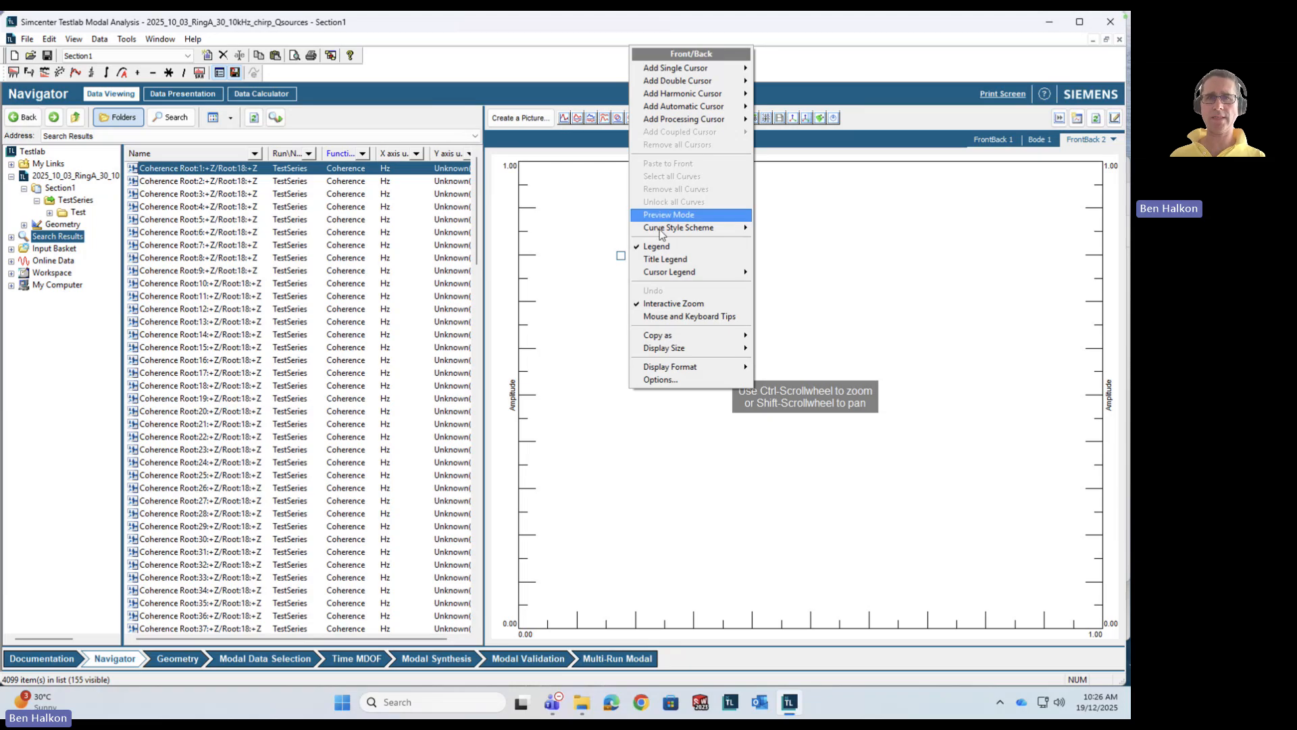
click(669, 215)
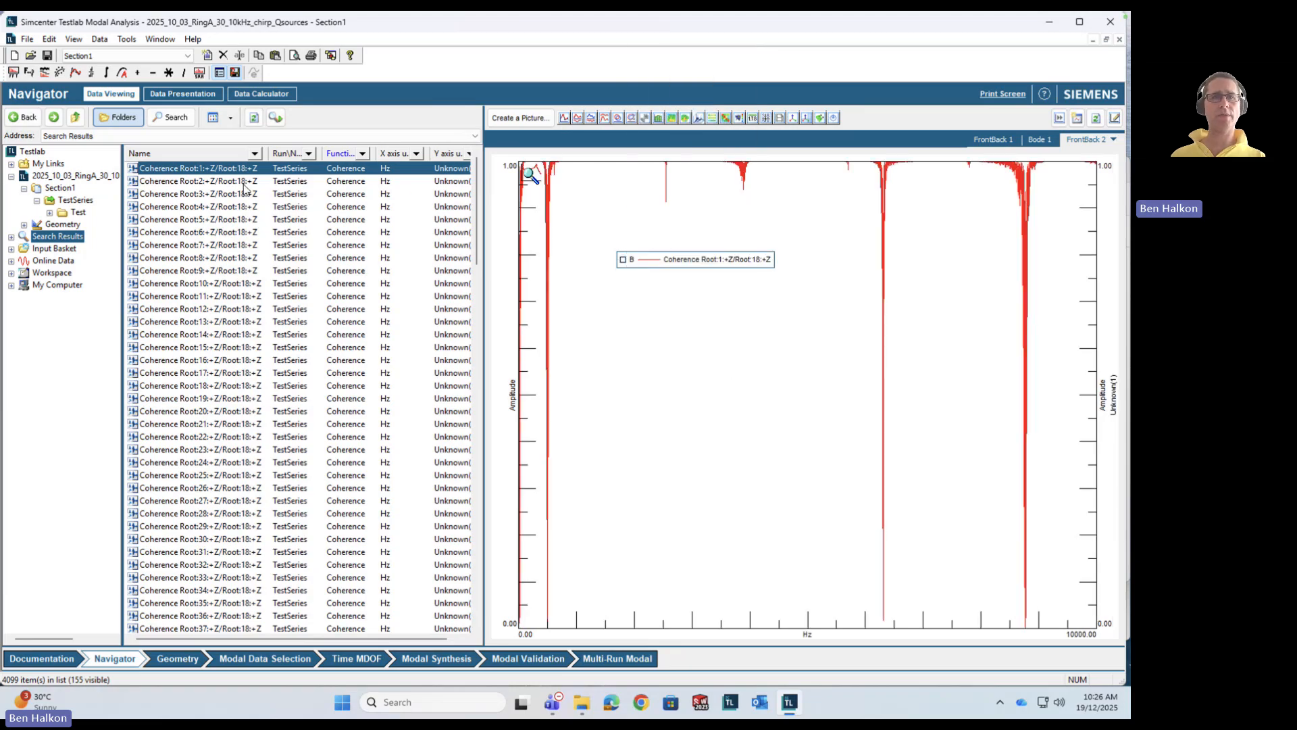
Step: Step through the coherences from Root:2 to Root:29 in the preview to examine where coherence drops
key(Down)
key(Down)
key(Down)
key(Down)
key(Down)
key(Down)
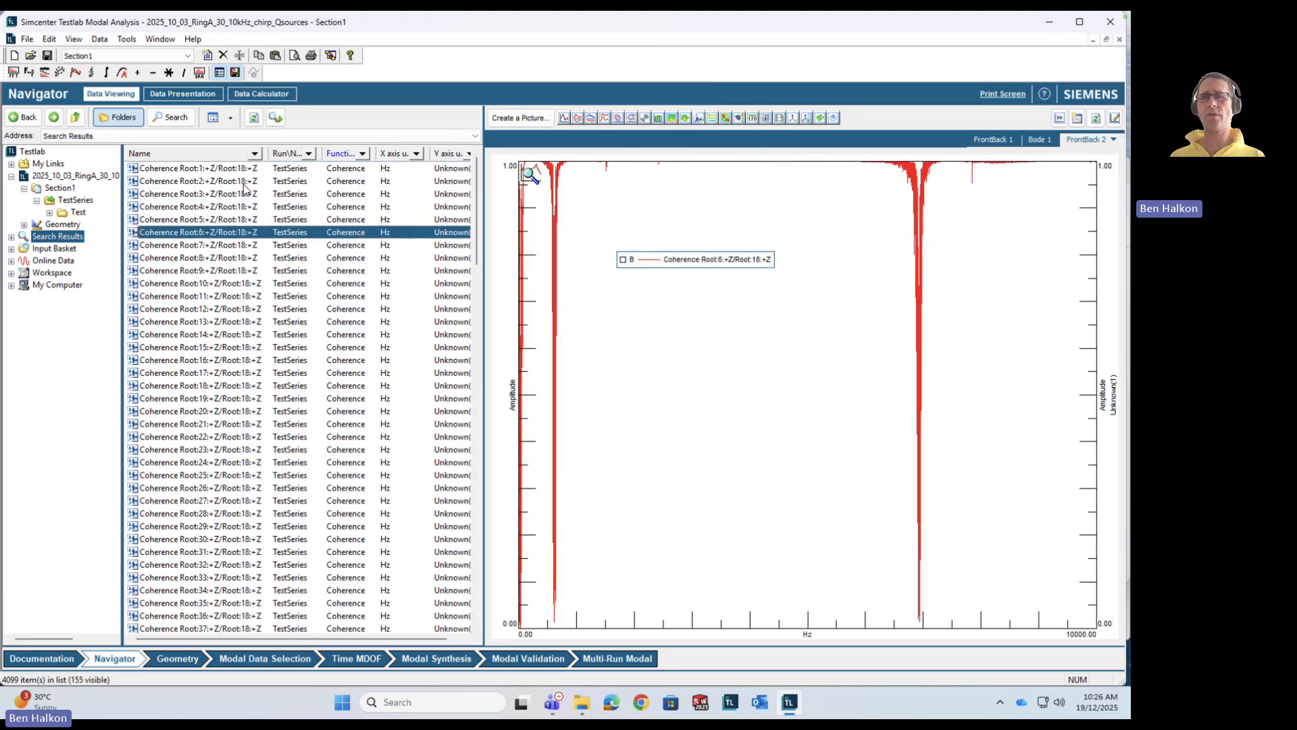
key(Down)
key(Down)
key(Down)
key(Down)
key(Down)
key(Down)
key(Down)
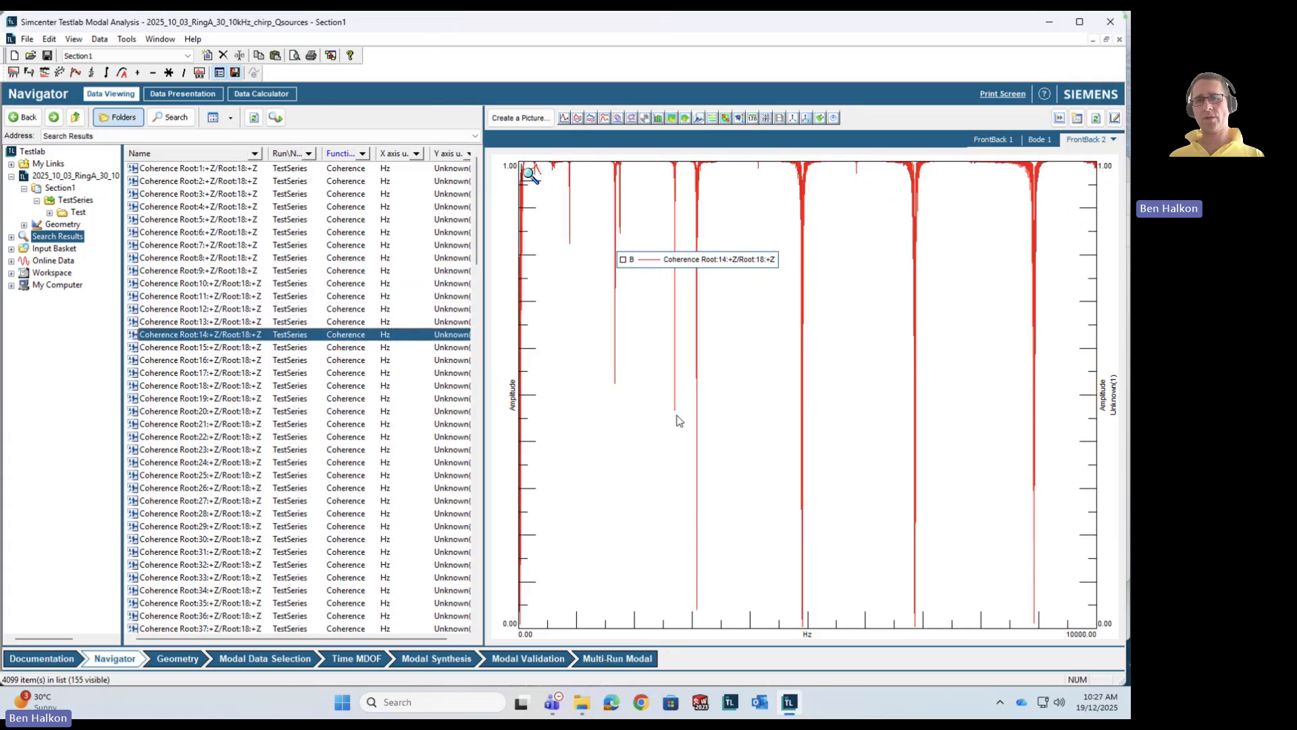
click(200, 348)
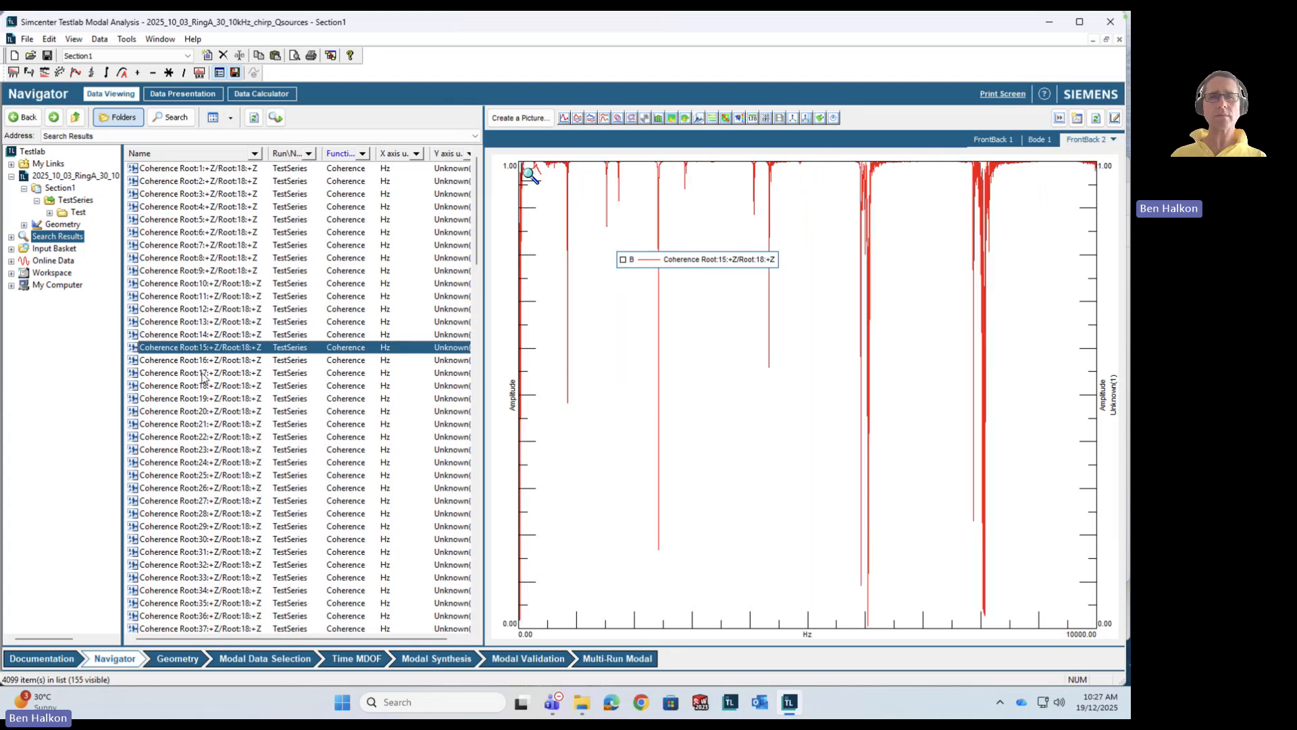
key(Down)
key(Down)
key(Down)
key(Down)
key(Down)
key(Down)
key(Down)
key(Down)
key(Down)
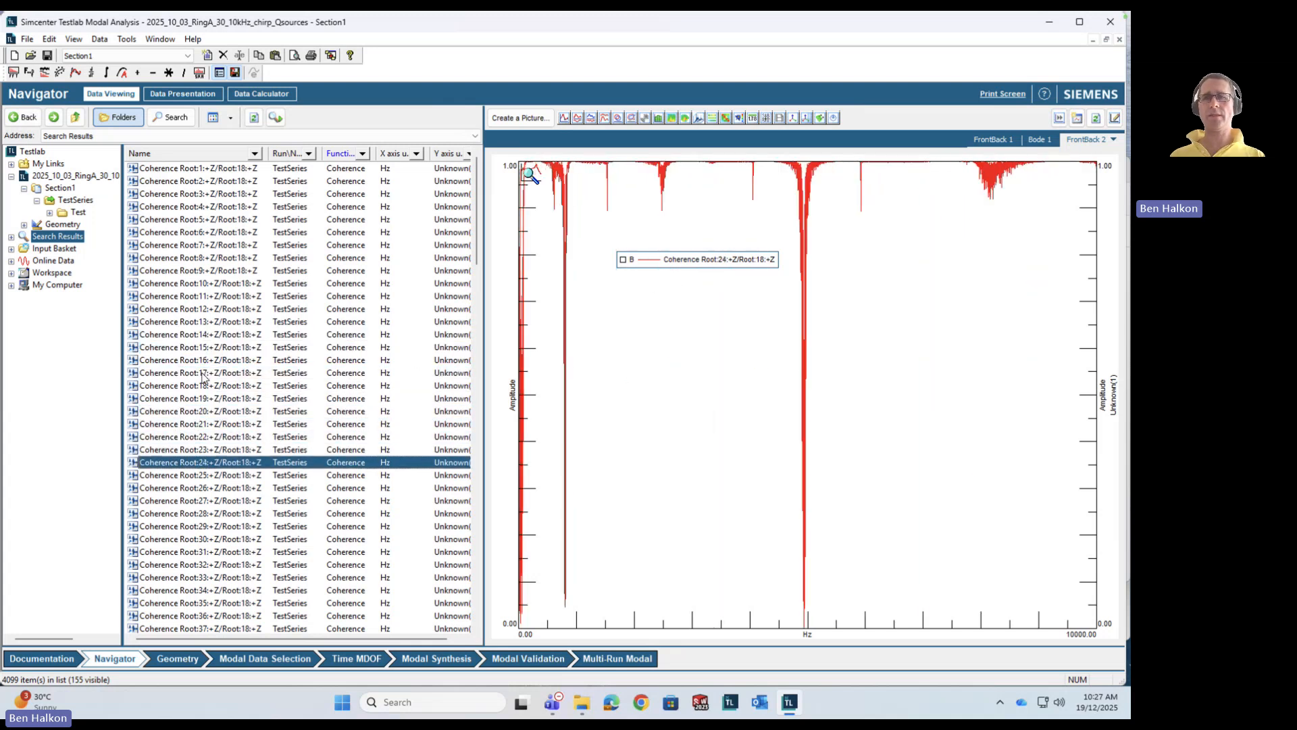
key(Down)
key(Down)
key(Down)
key(Down)
key(Down)
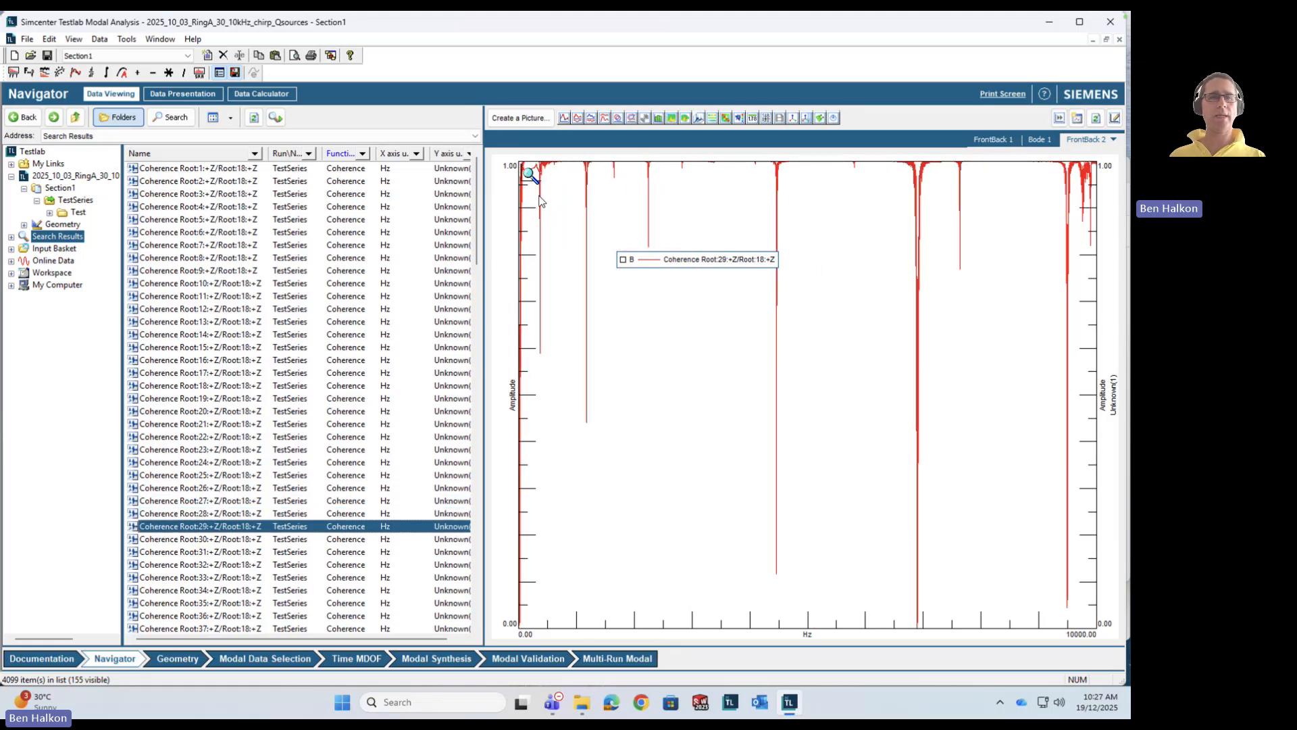
Step: Restore the ascending name order, widen the Name column to show full names, and preview the Root:1 coherence again
click(184, 159)
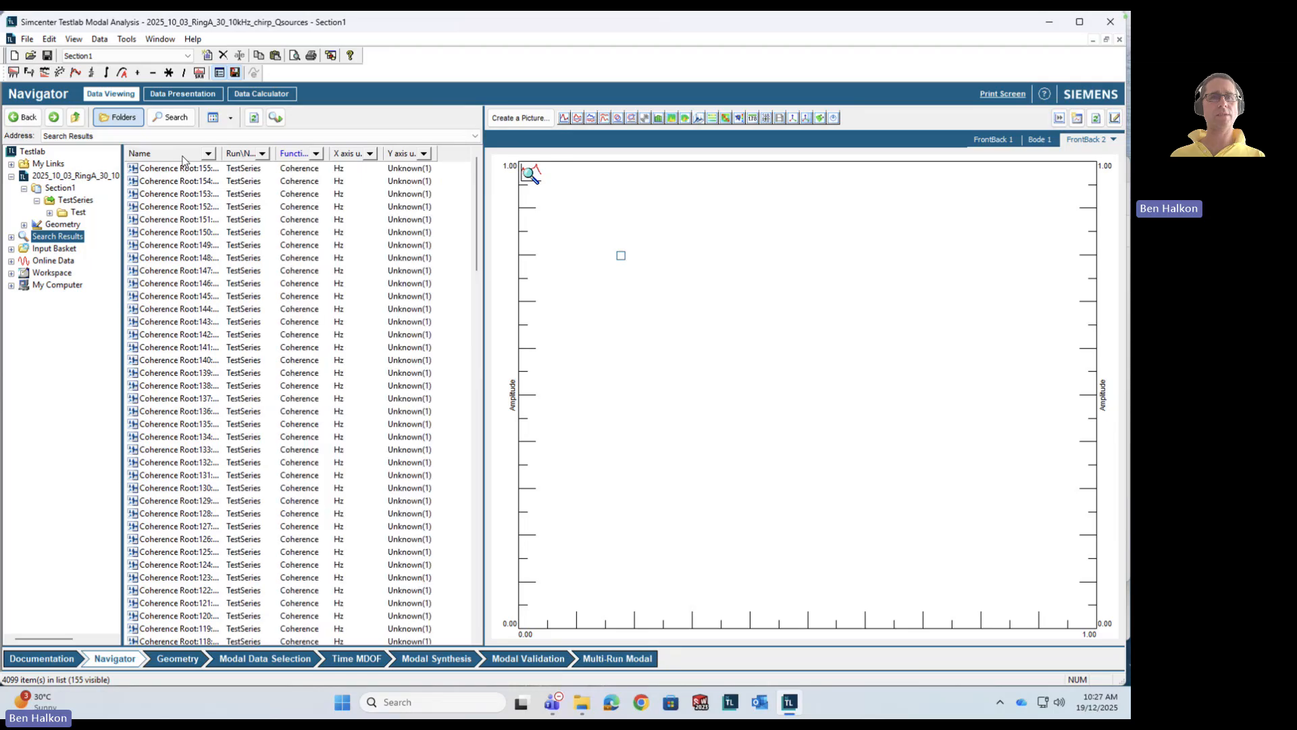
click(185, 157)
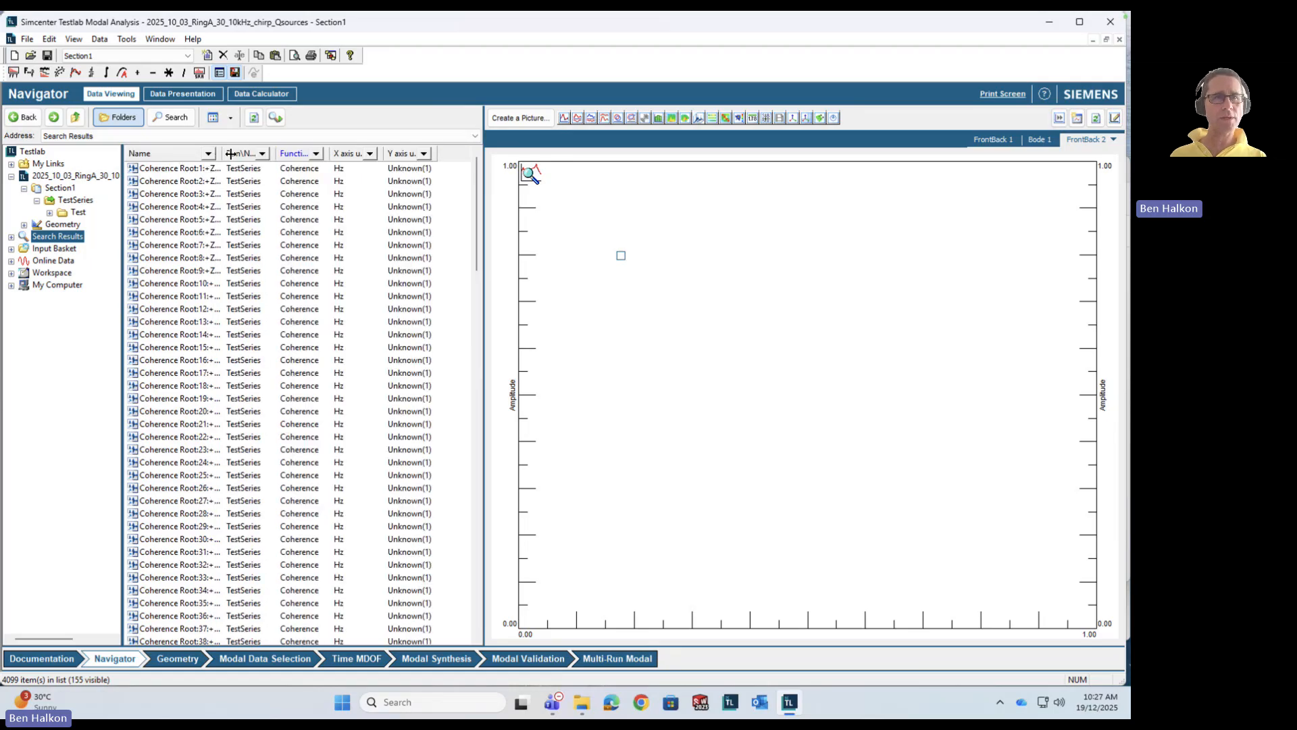
drag(230, 154, 278, 157)
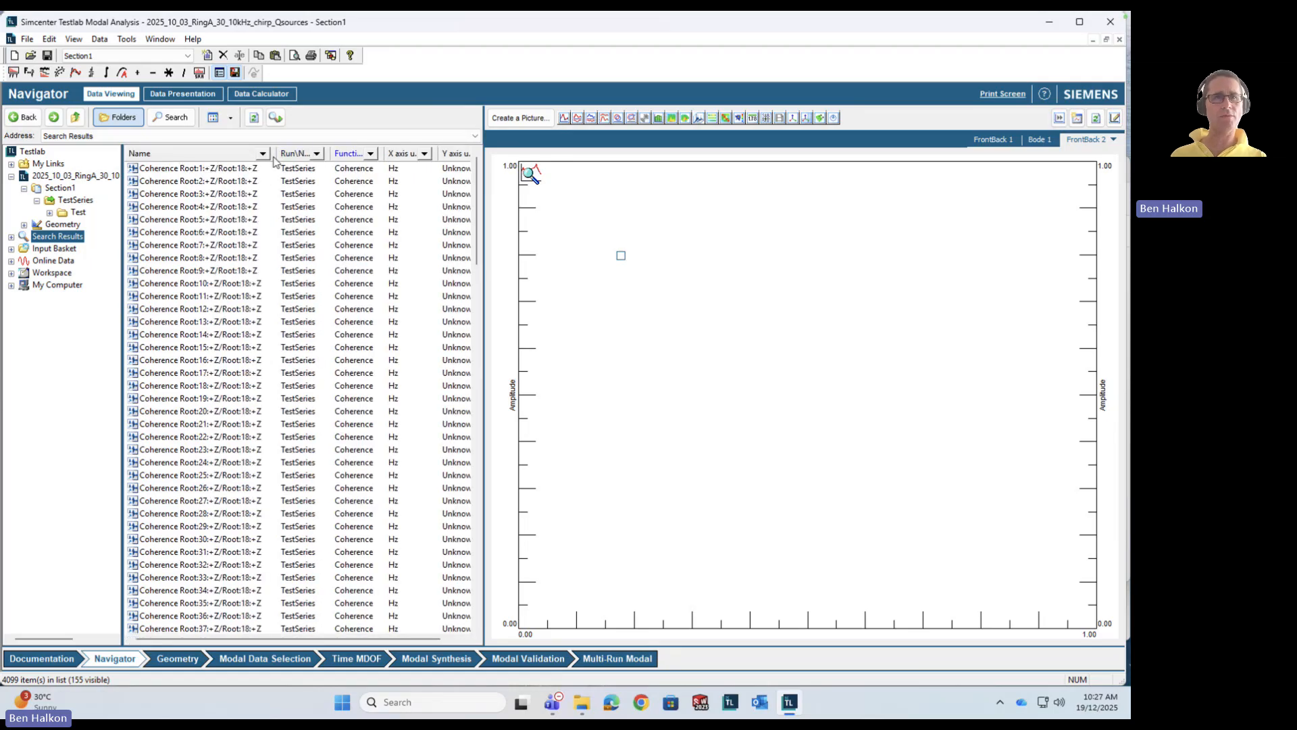
click(240, 172)
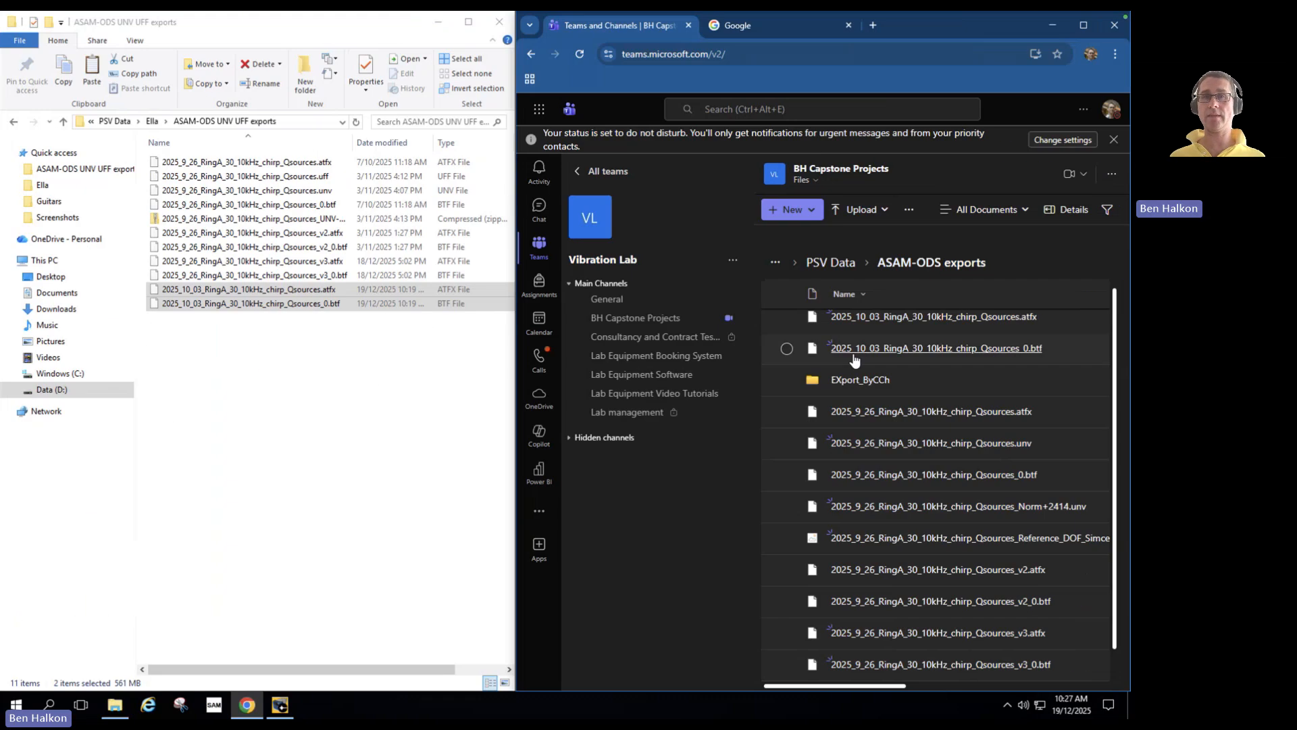
click(280, 706)
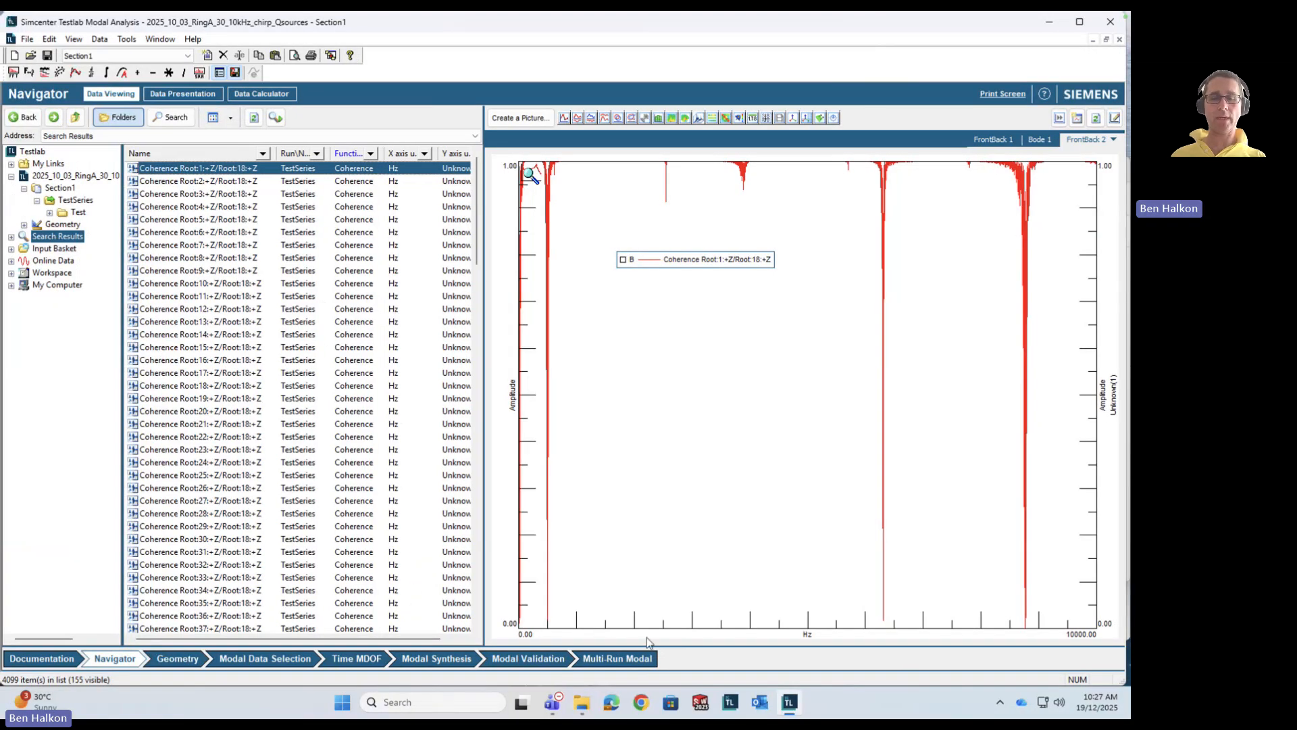
Step: Reset the function type filter to show all function types
click(371, 154)
click(343, 194)
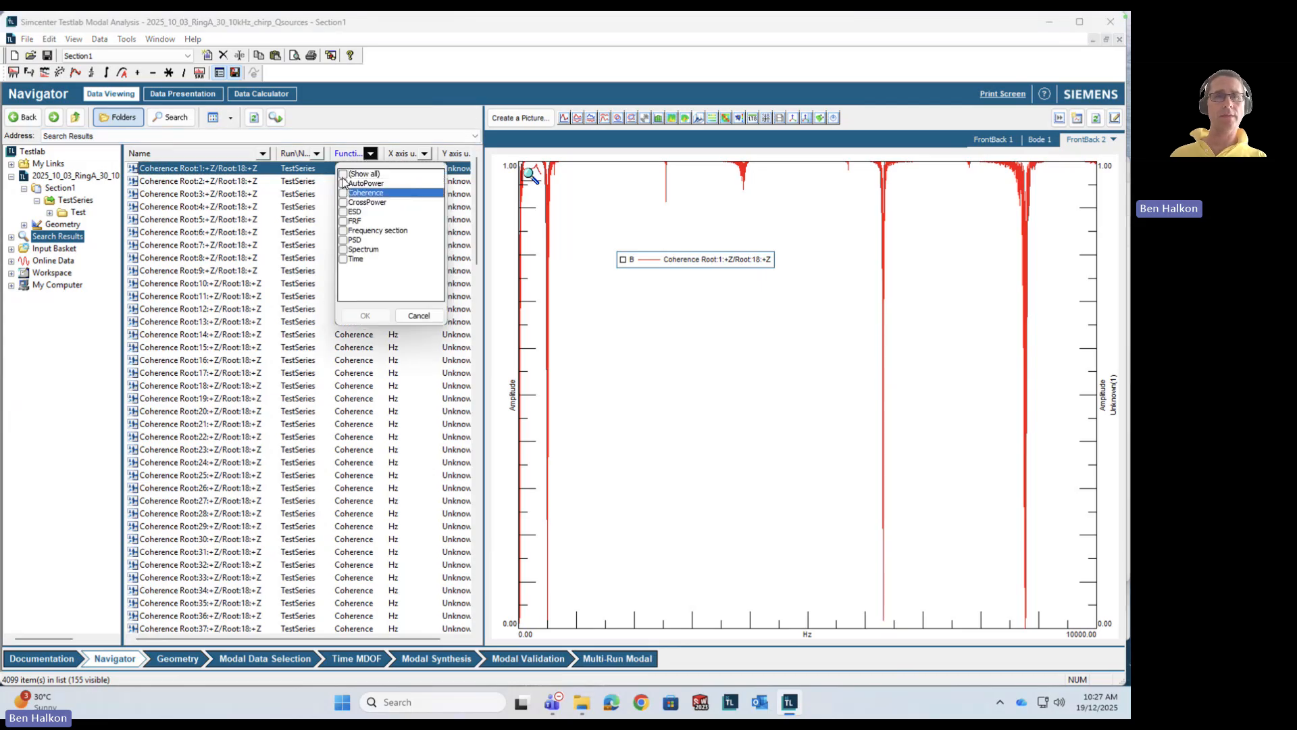
click(343, 175)
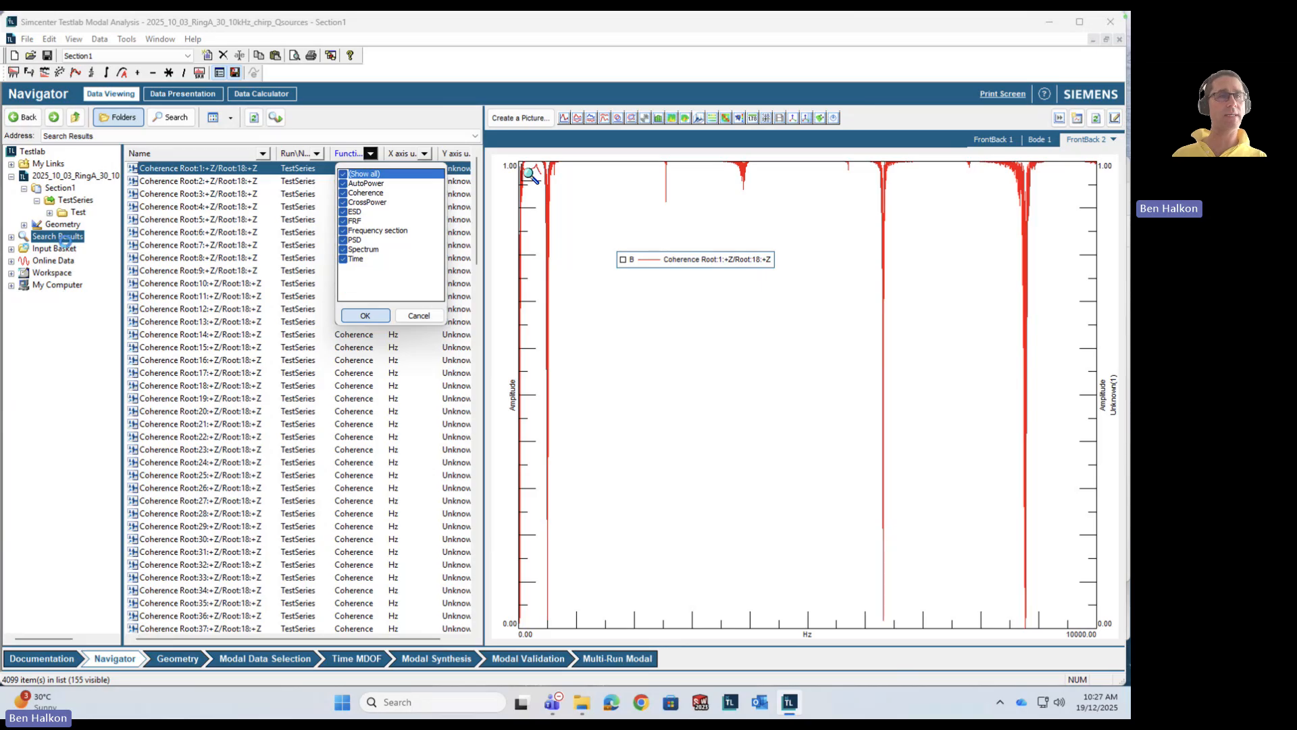
click(370, 154)
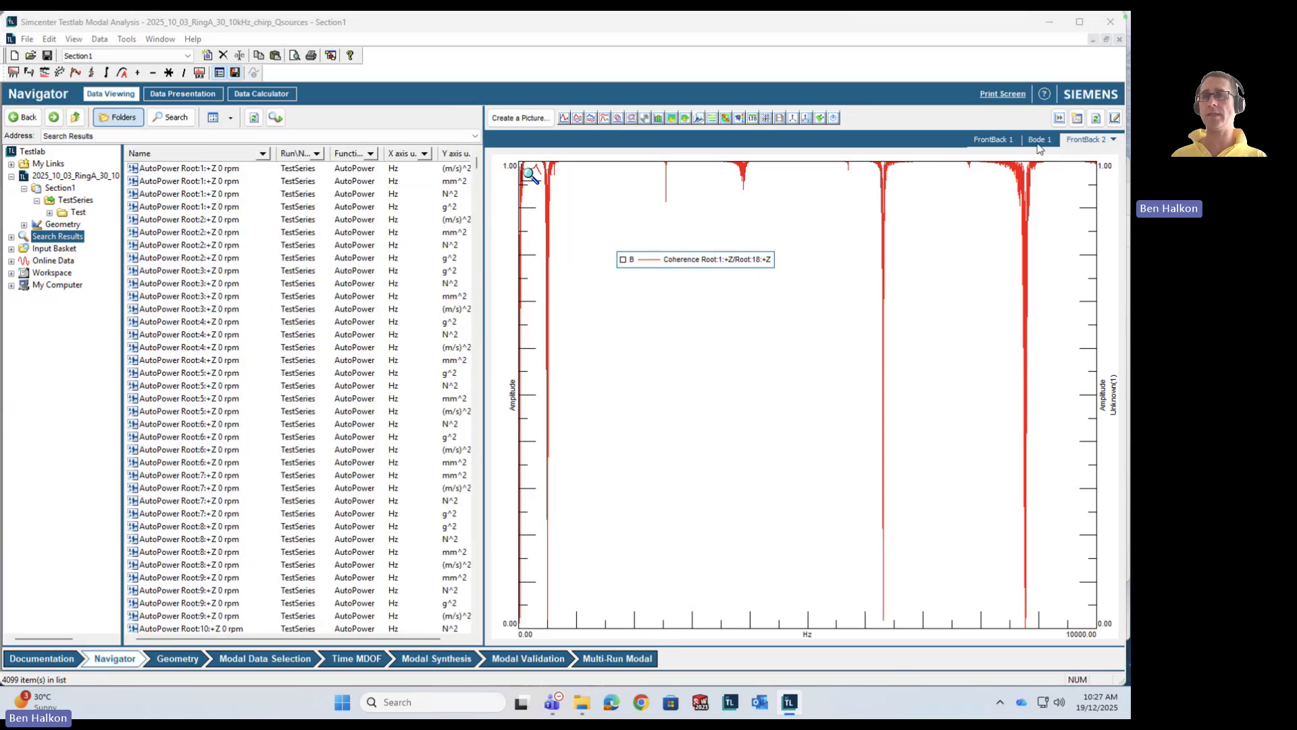
Step: Create a Quad Geometry picture and open the project's Geometry in the Geometry worksheet
click(807, 119)
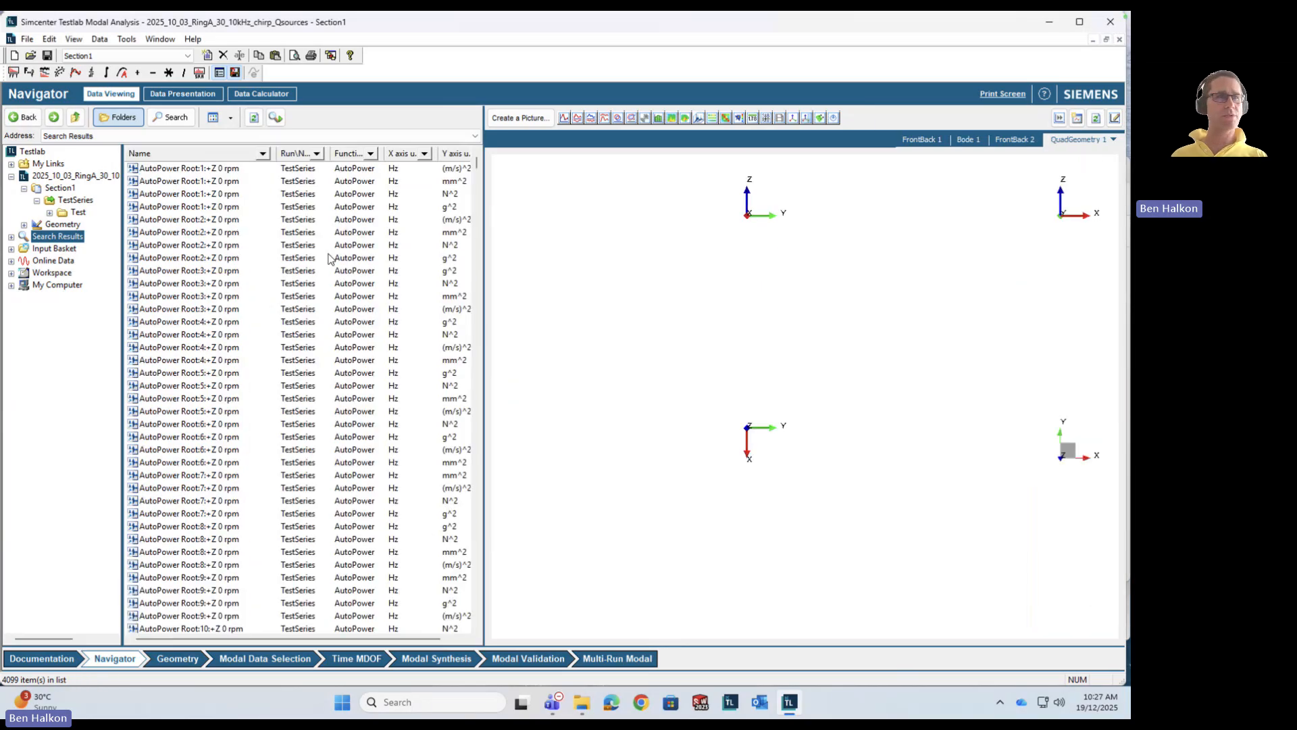
click(61, 226)
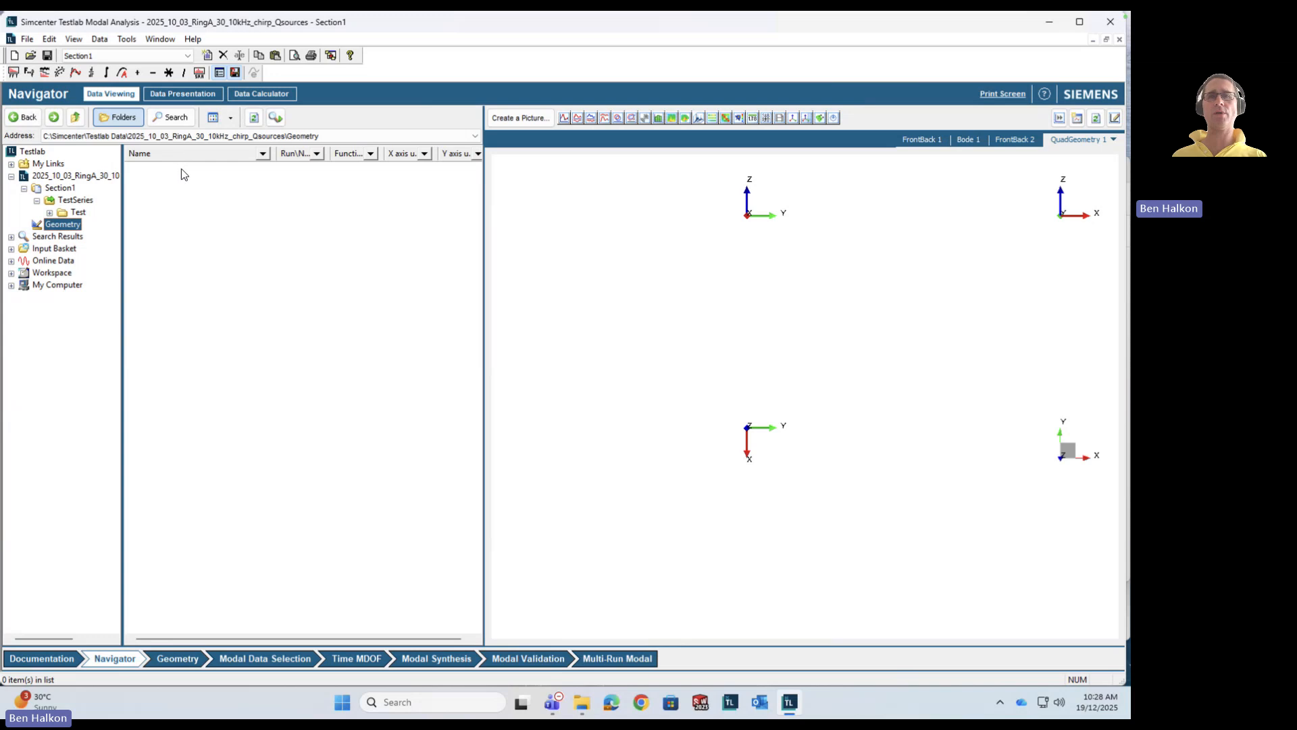
click(180, 662)
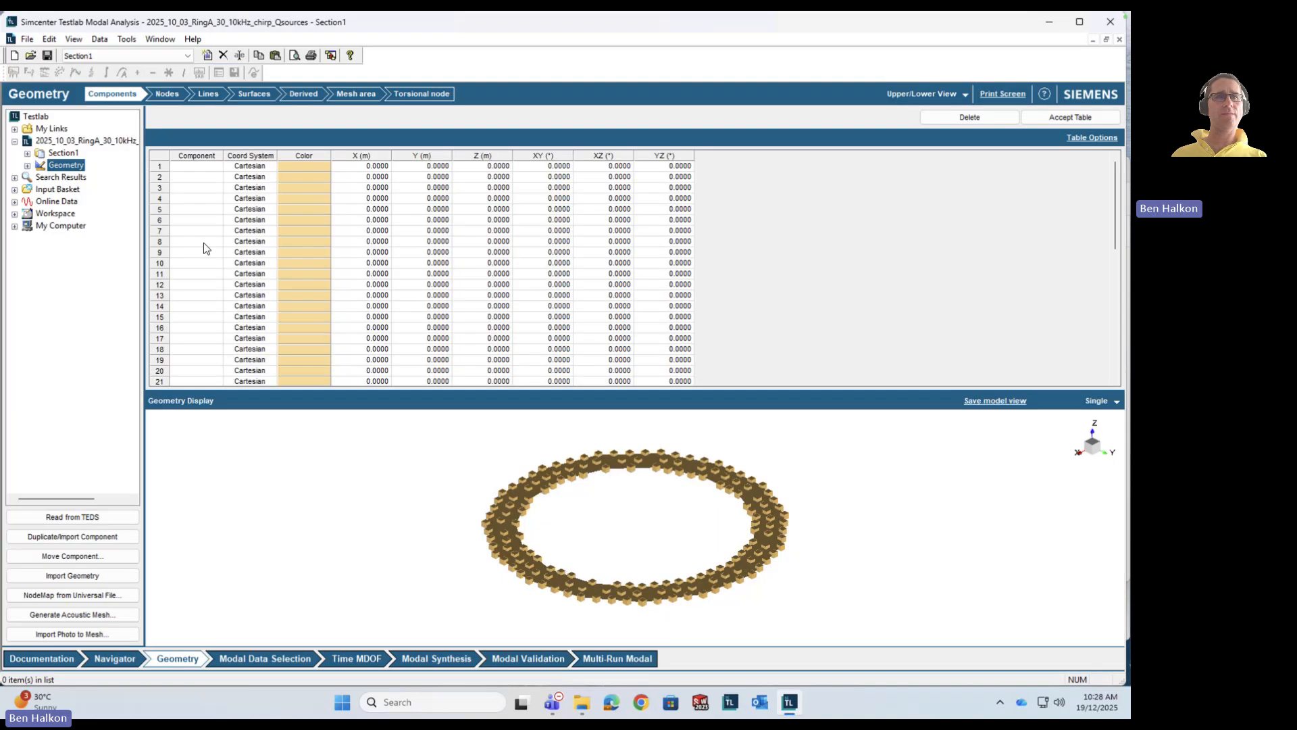
Step: Check the Geometry entry in the list of available add-ins and close the list without applying changes
click(126, 39)
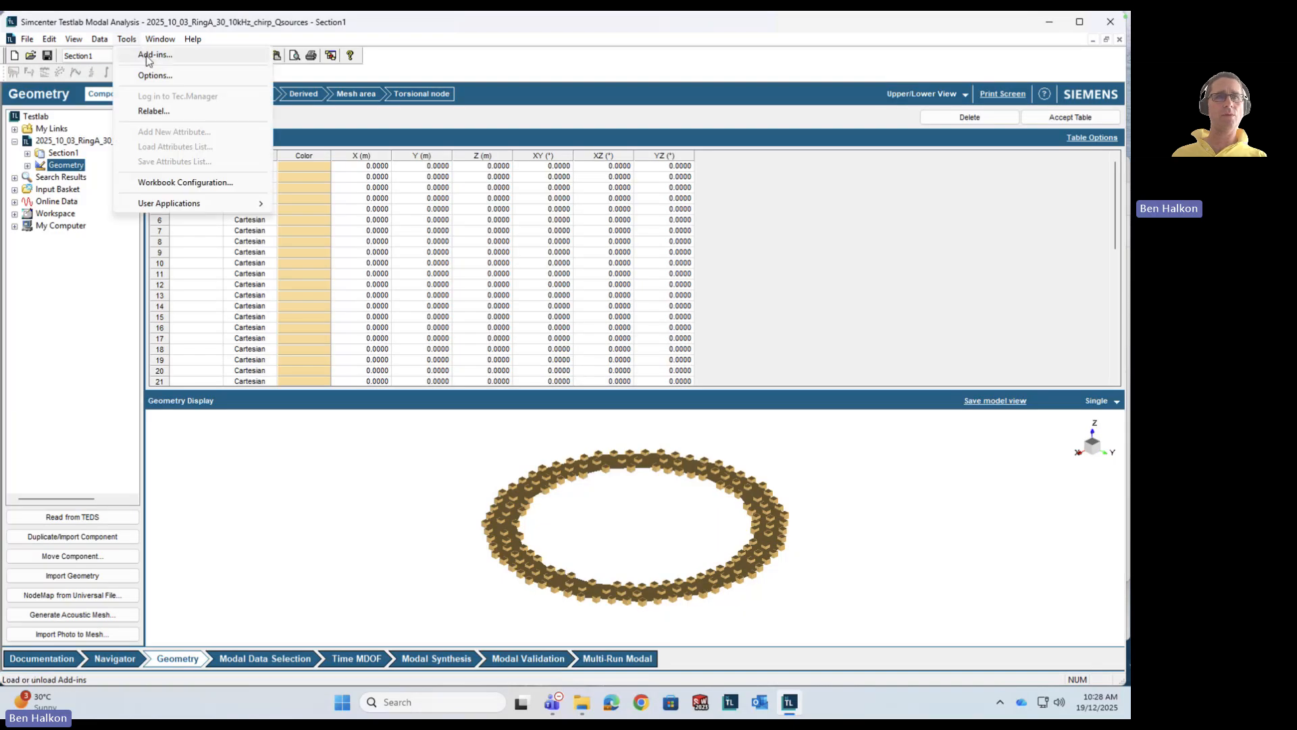
click(150, 57)
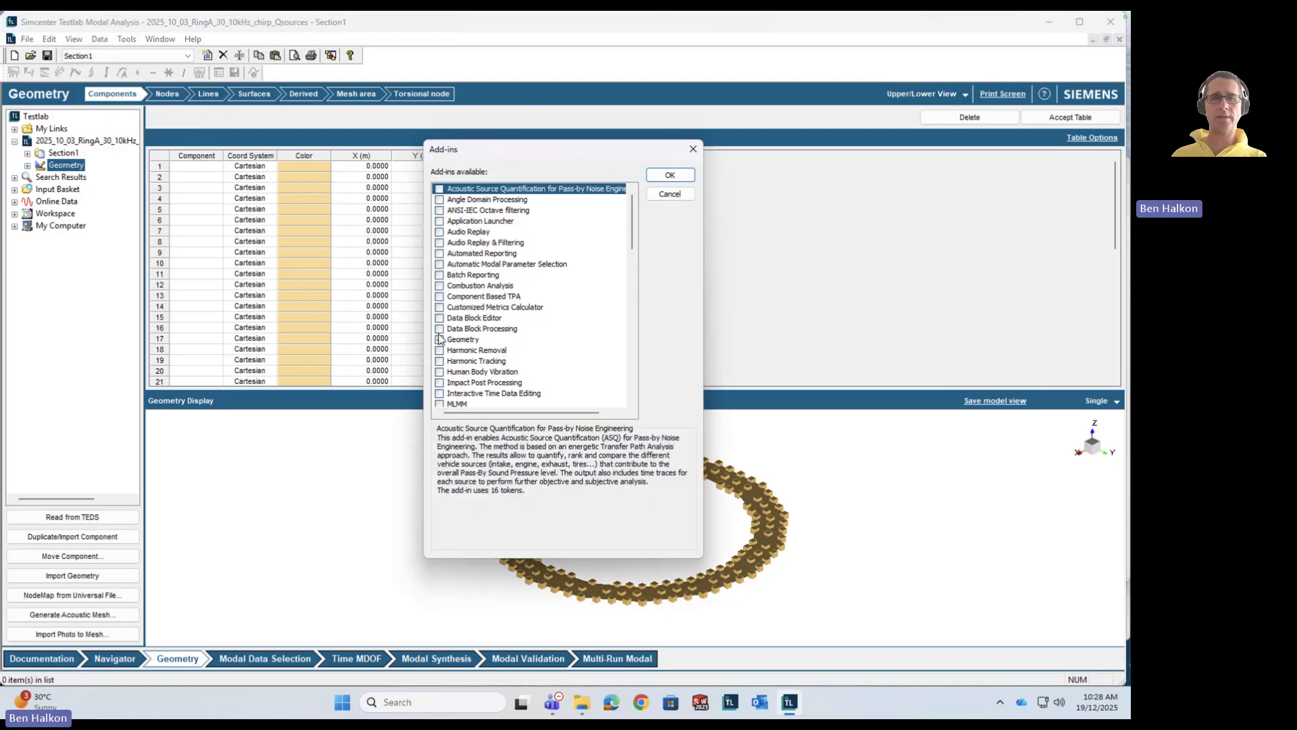
click(440, 339)
click(676, 191)
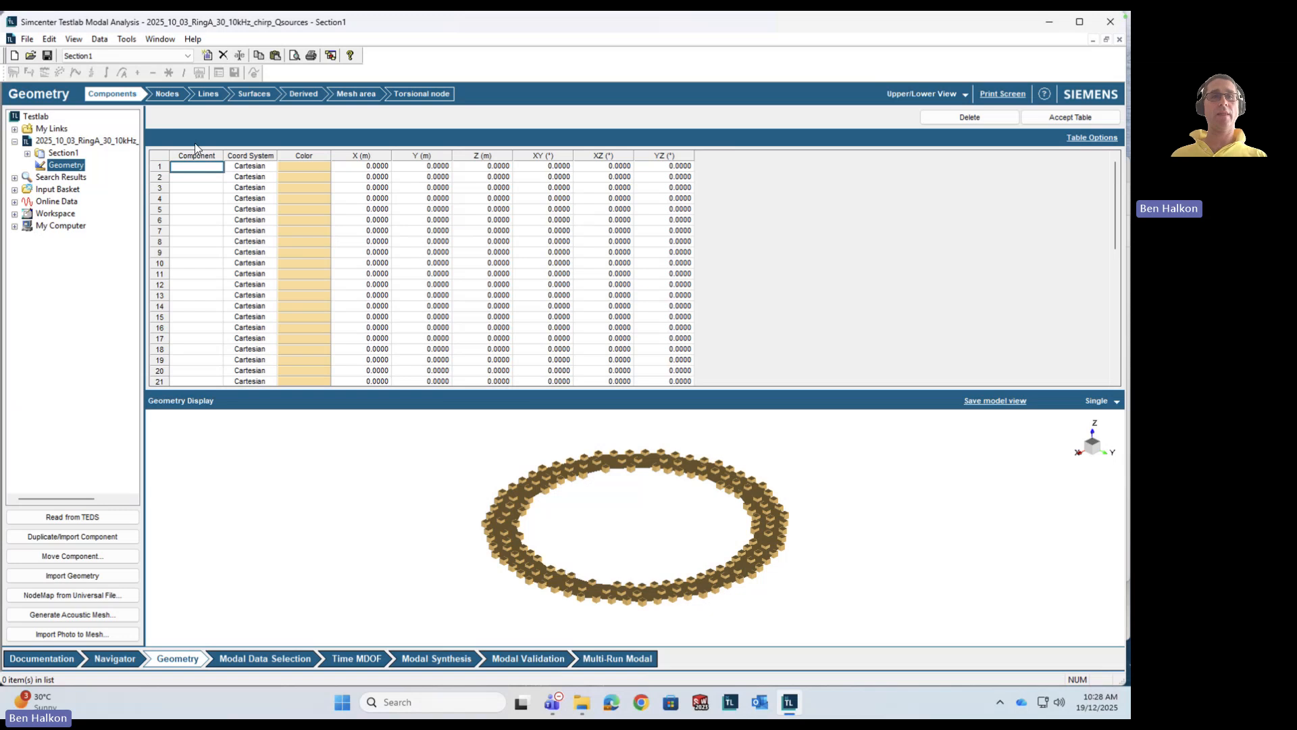
Step: Show the geometry's node table to examine the node names and coordinates
click(163, 96)
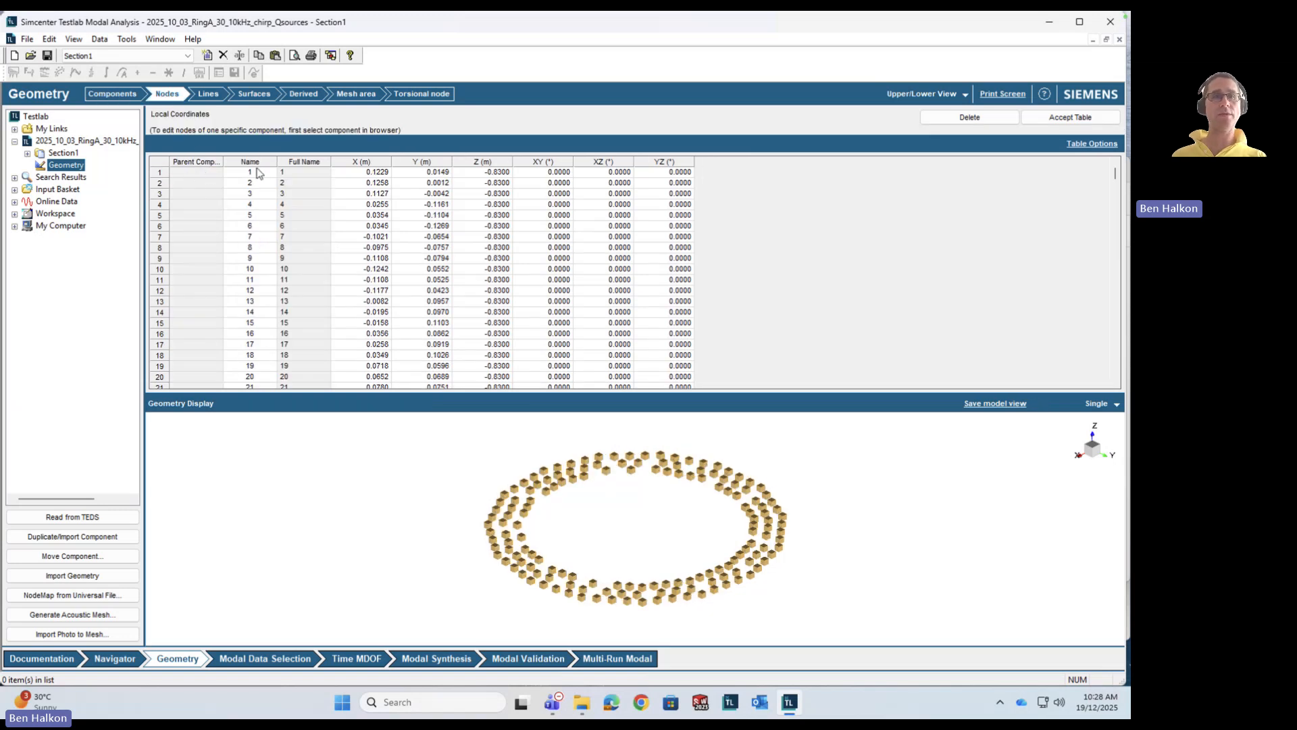
Step: Select and copy the names, full names and X, Y and Z coordinates of nodes 1 to 155 in the node table
drag(251, 175, 493, 377)
key(ctrl+c)
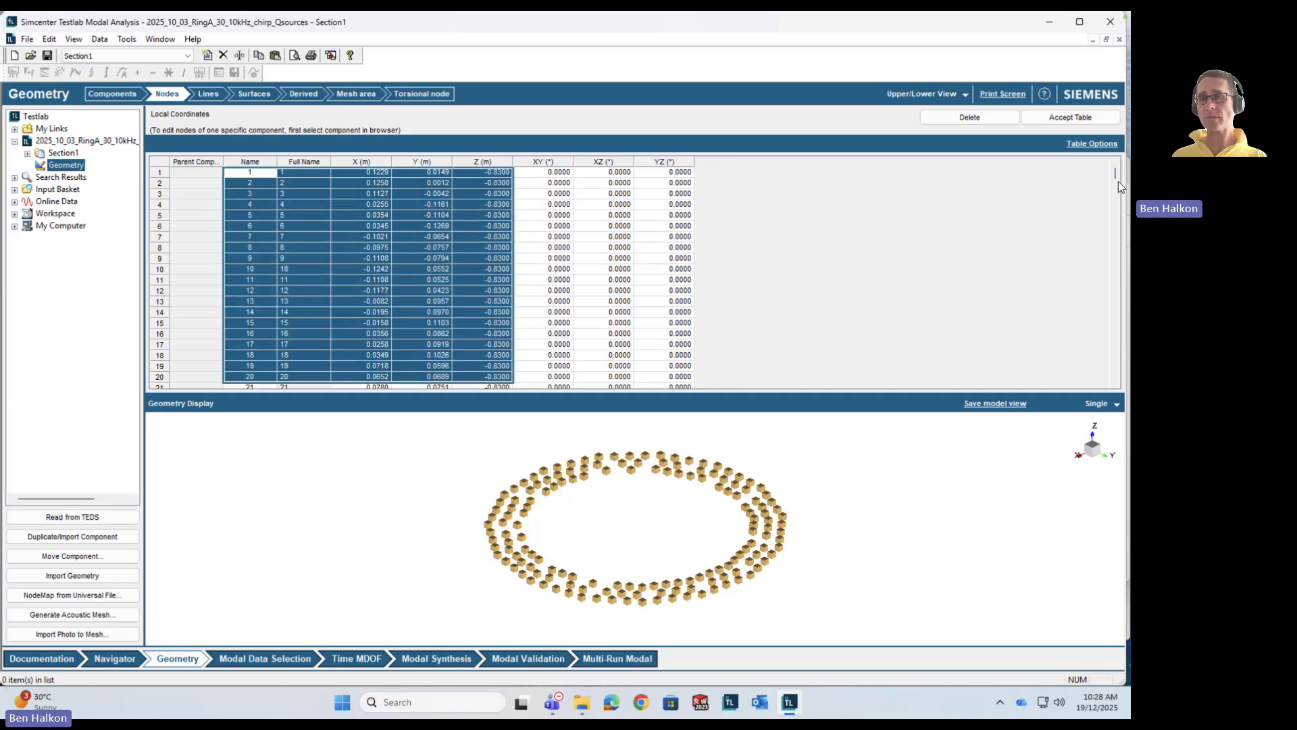
drag(1115, 174, 1119, 221)
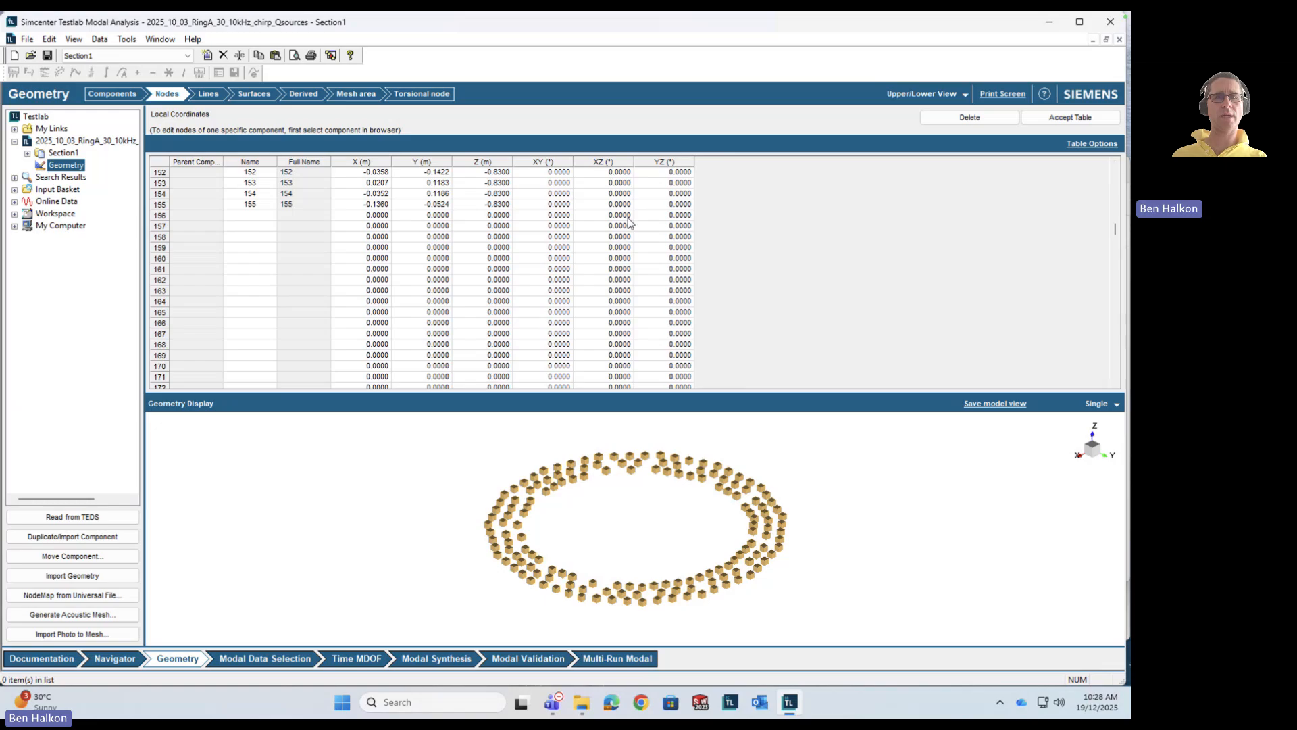
shift+click(510, 205)
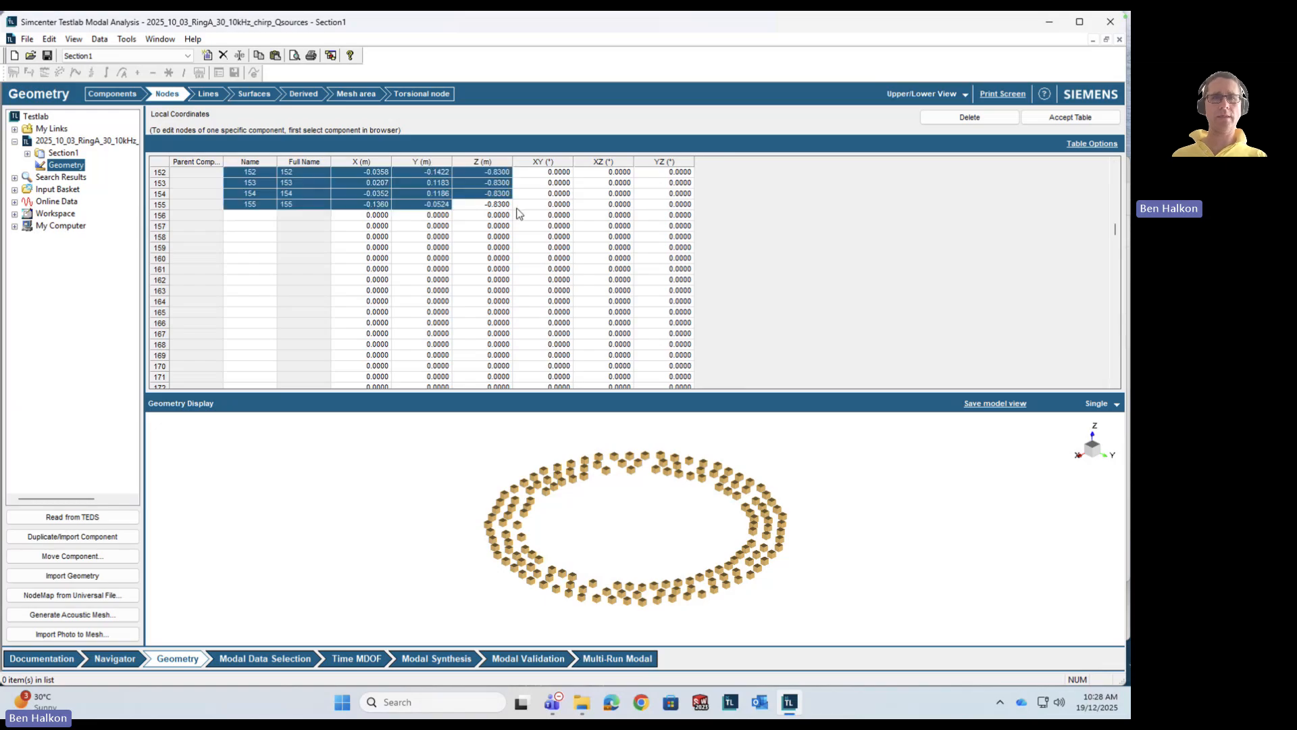
Step: Open a blank workbook in Excel and paste the copied node data starting at cell A1
click(395, 702)
text(excel)
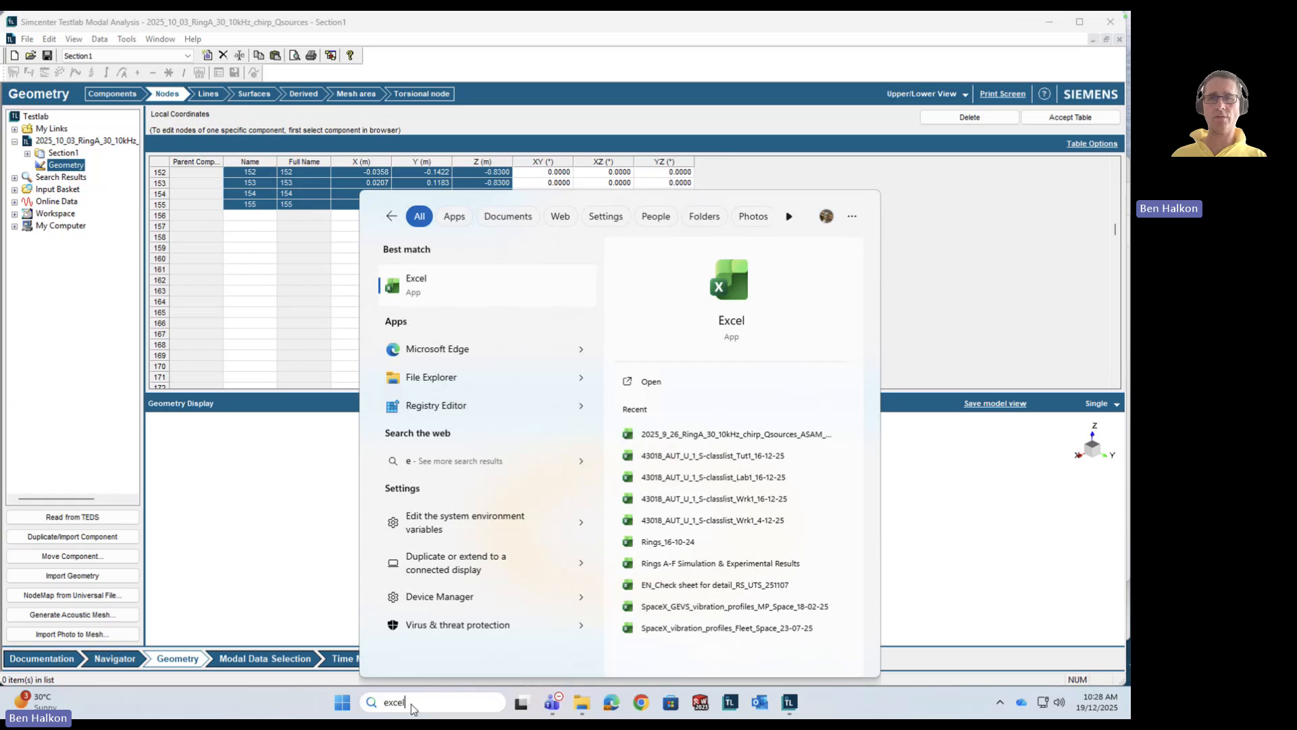
click(428, 289)
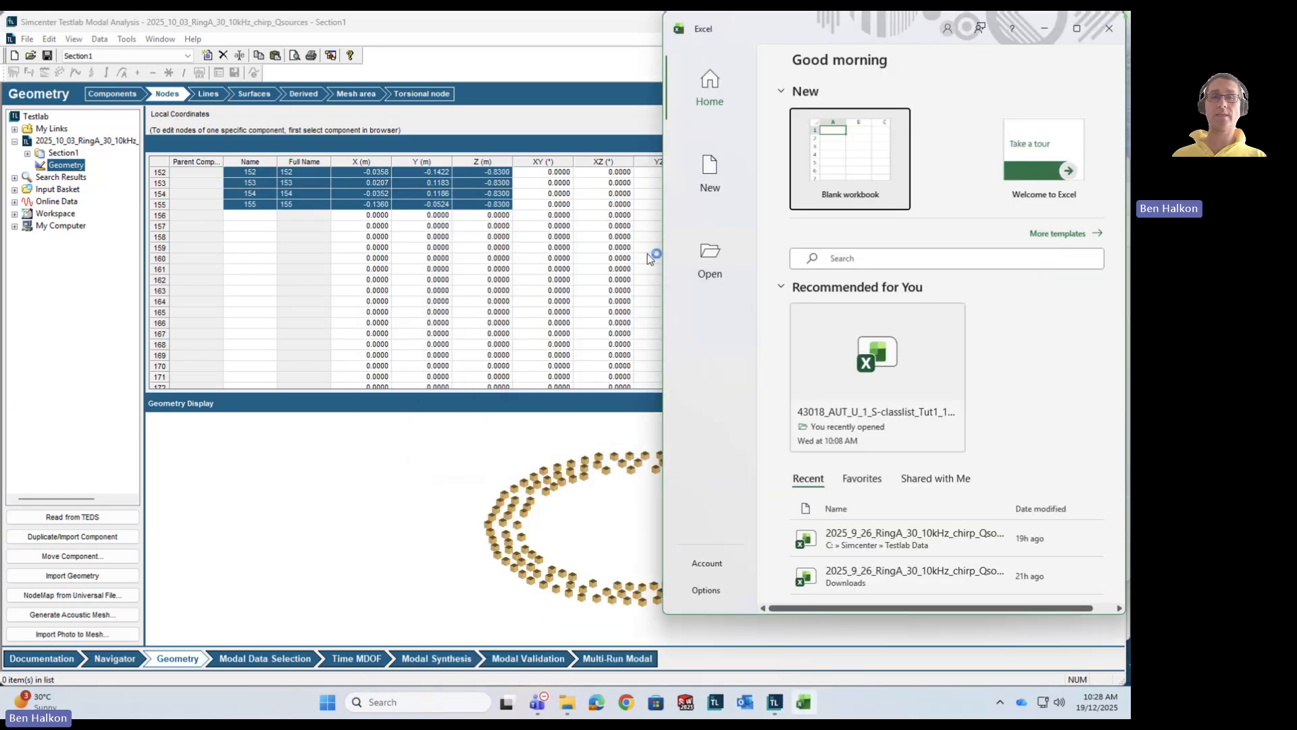
click(870, 181)
click(705, 180)
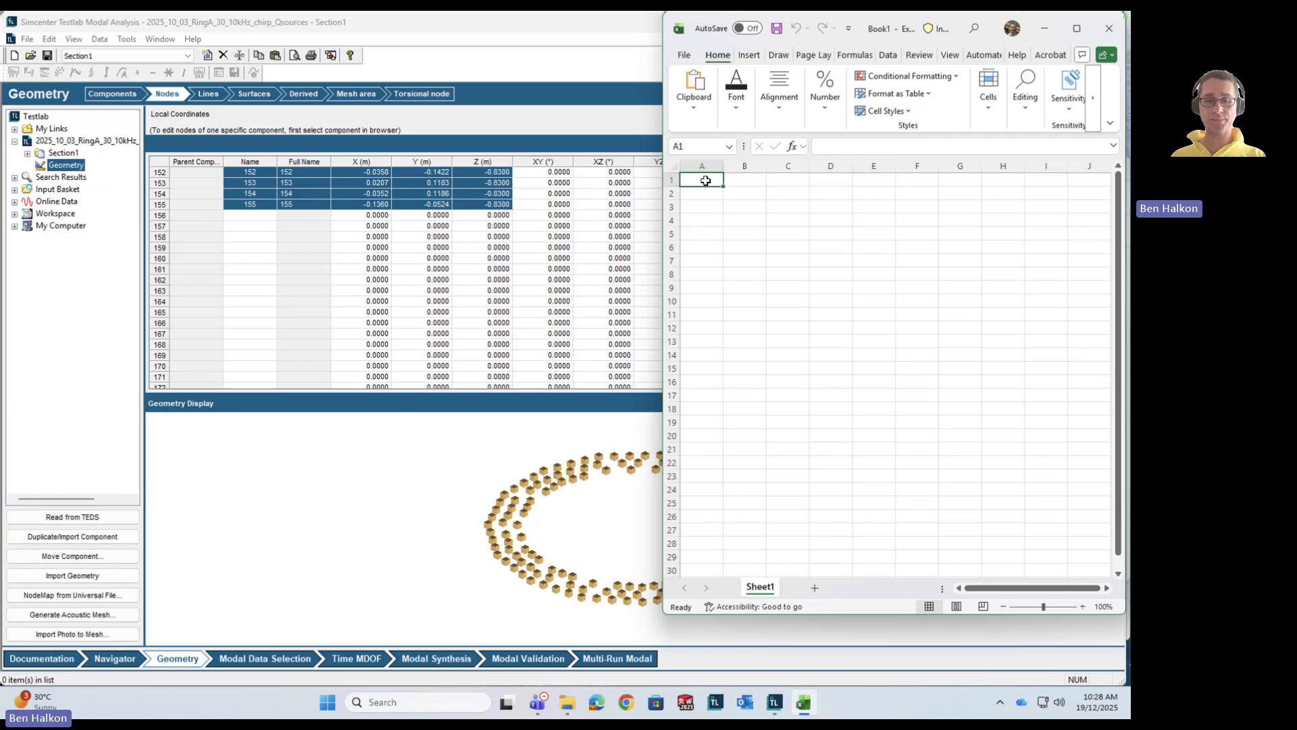
key(ctrl+v)
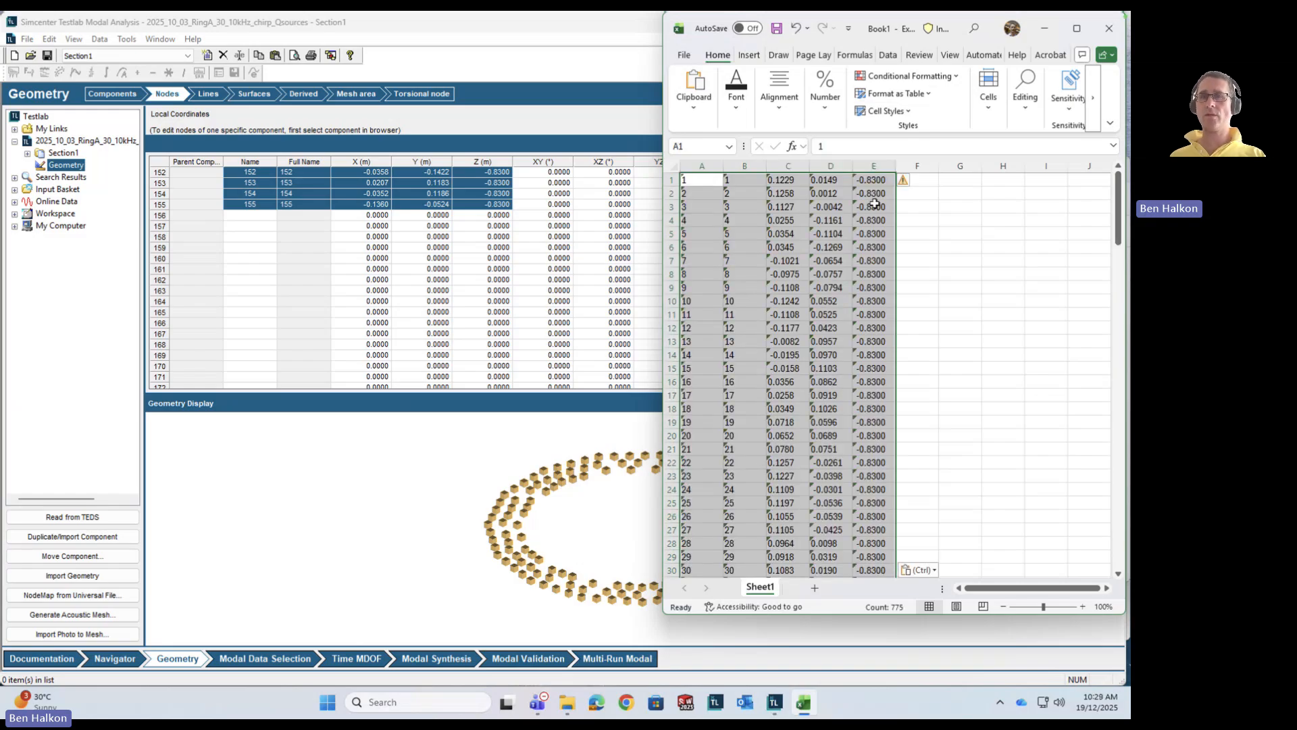
Step: Convert the pasted node data from text to numbers and add a second worksheet to the workbook
click(905, 182)
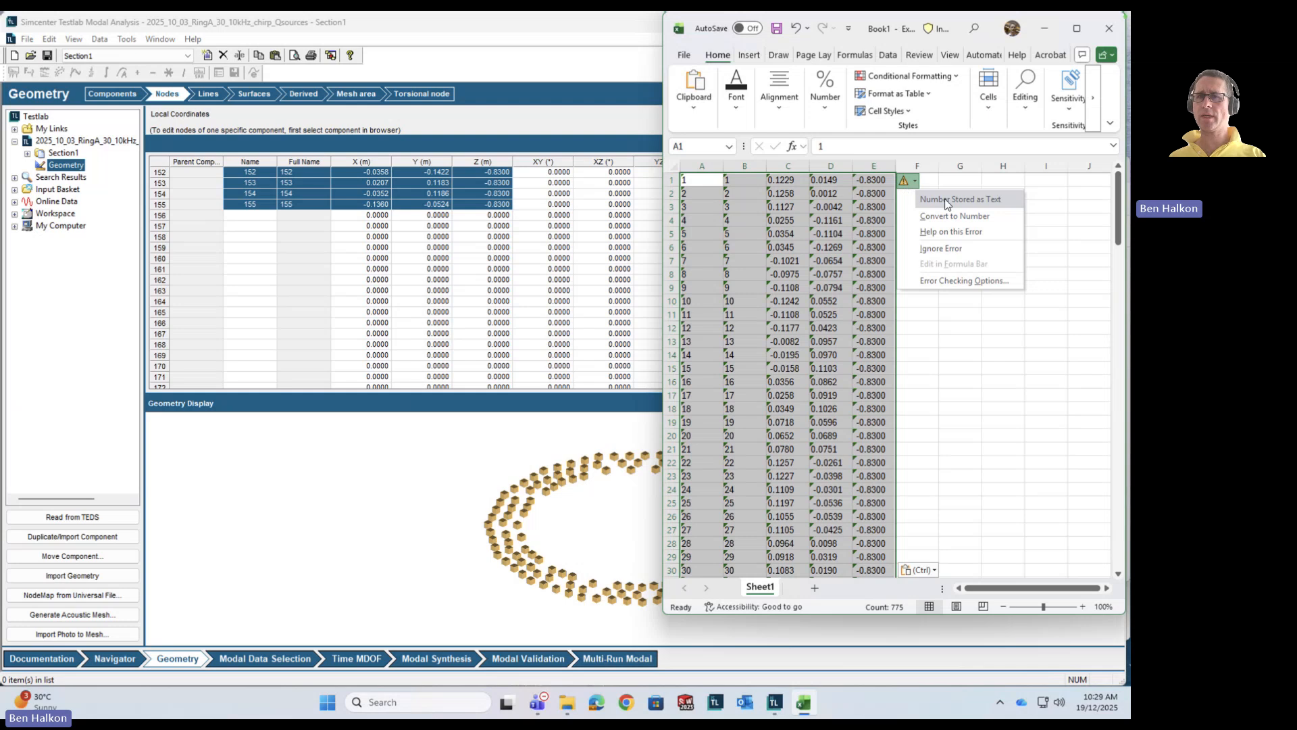
click(955, 215)
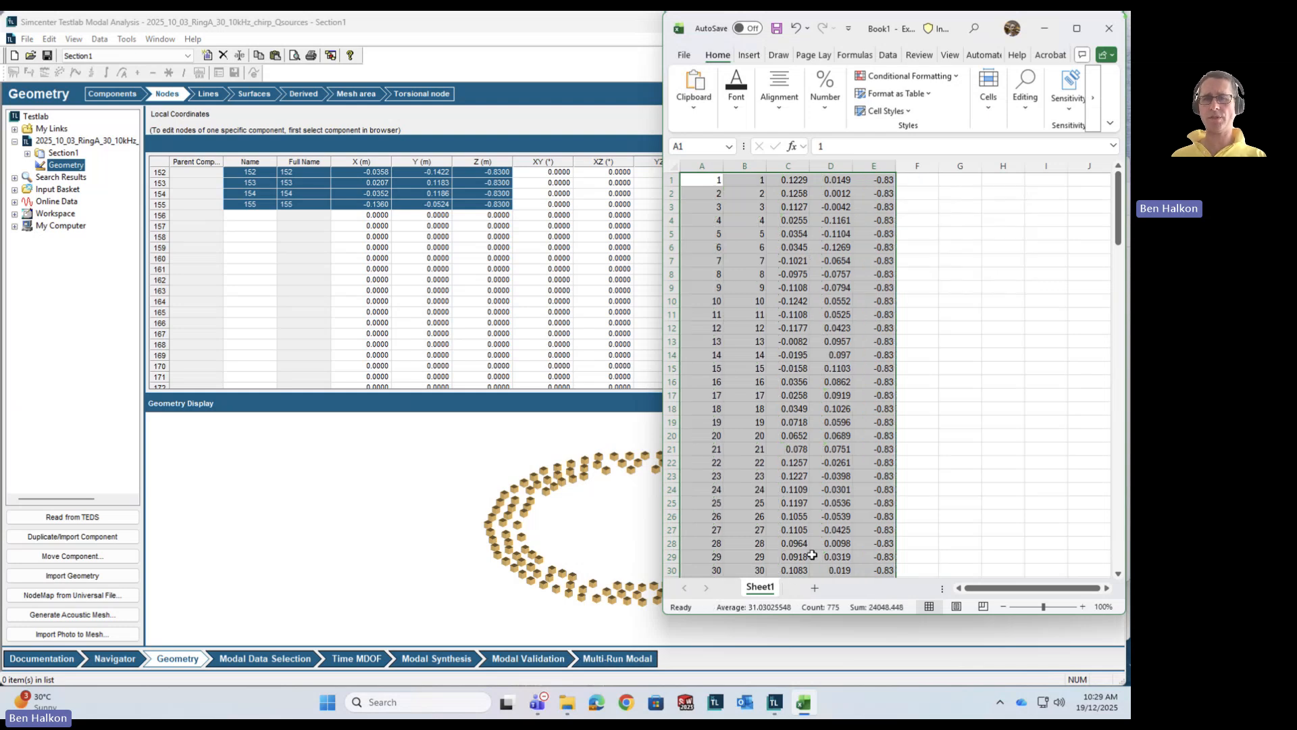
click(816, 588)
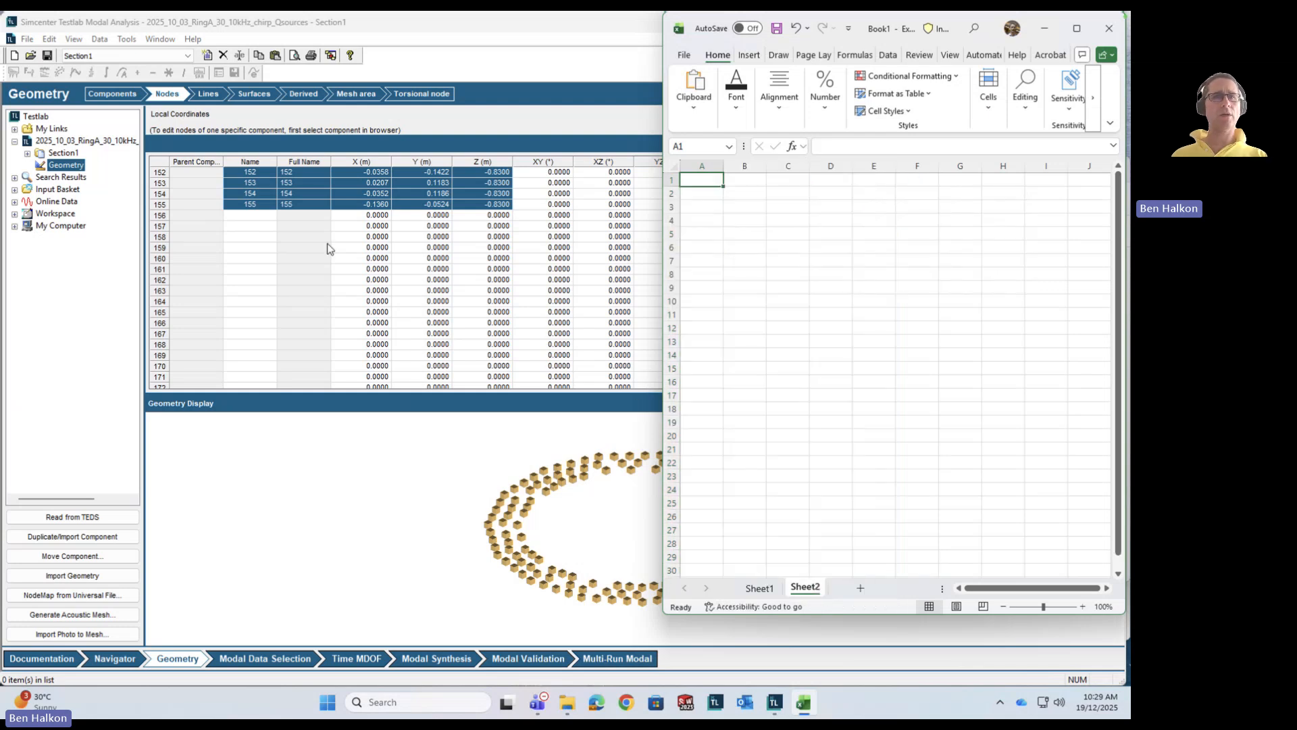
Step: Switch back to Simcenter Testlab, show the geometry's surfaces table and bring up the commands for the geometry display
click(262, 99)
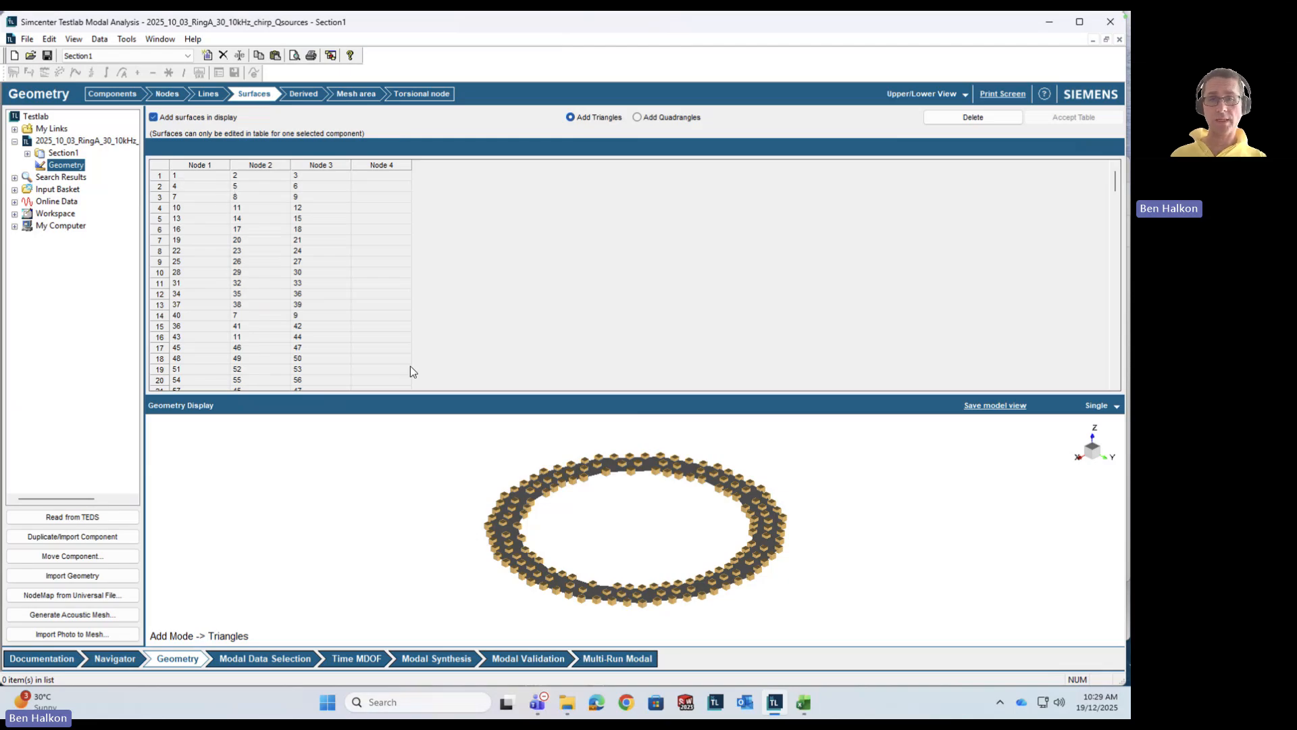
right_click(842, 428)
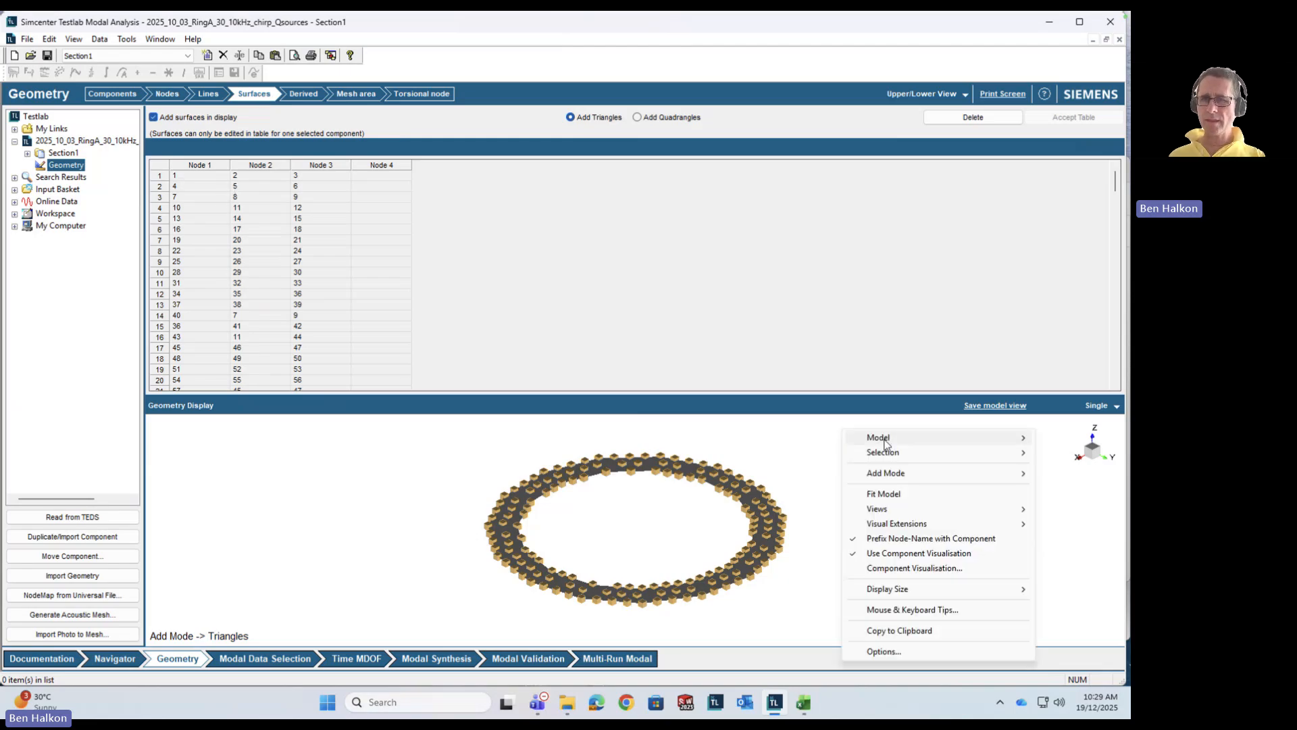
Step: Show the node names on the ring model in the geometry display
mouse_move(871, 437)
mouse_move(804, 441)
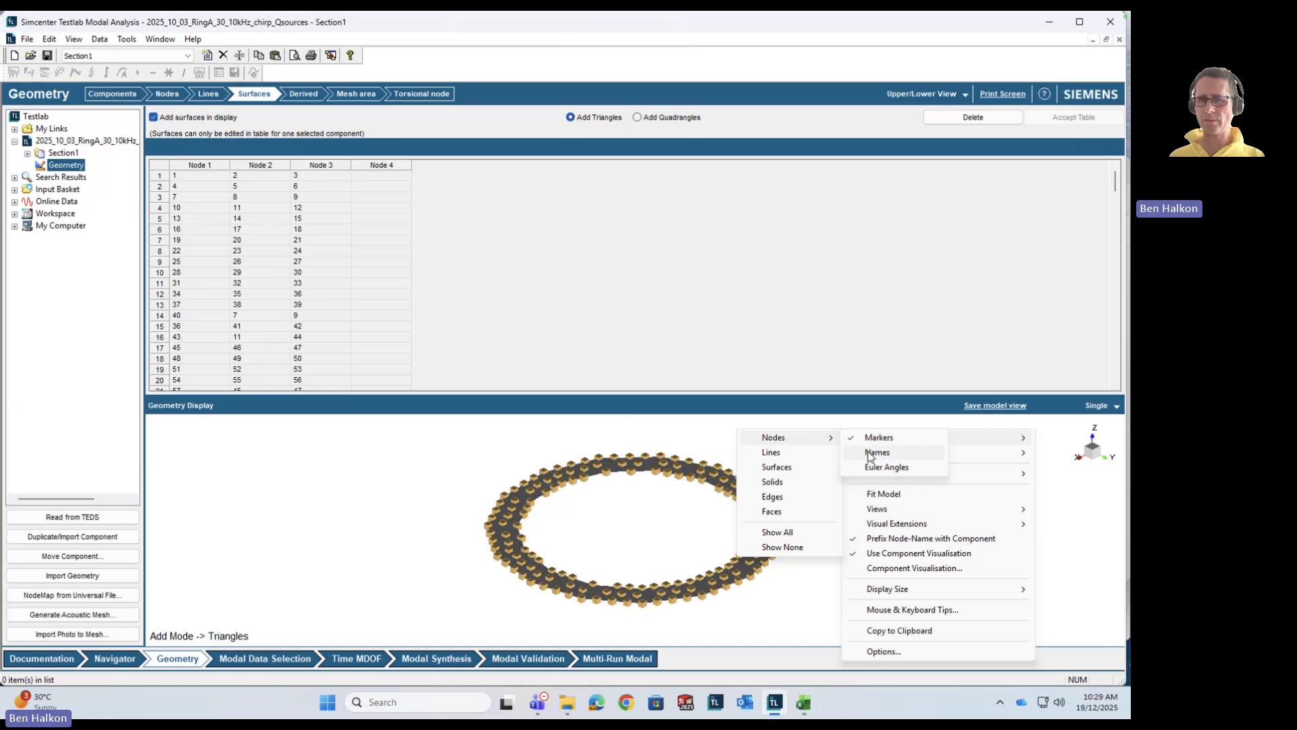
click(874, 453)
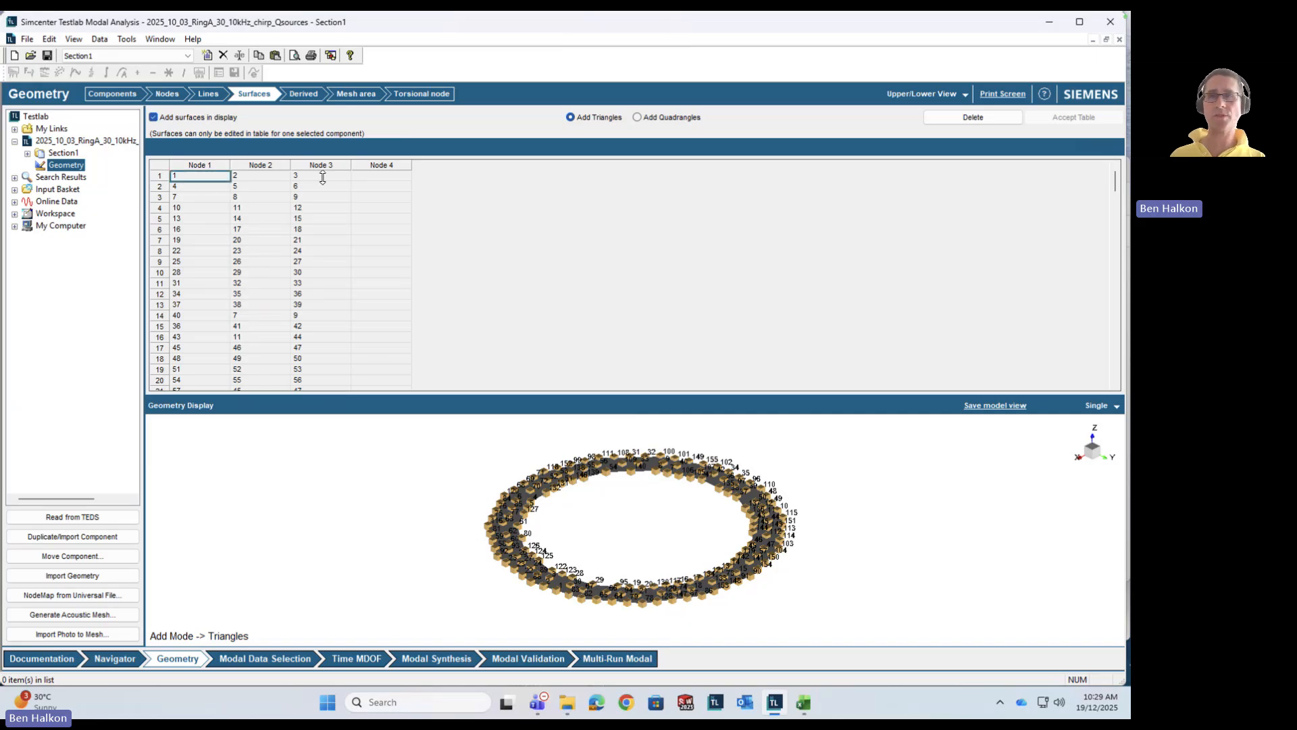
Step: Copy all triangle node rows from the Surfaces table into Sheet2 of the Excel workbook and convert them to numbers
scroll(1108, 270, down, 5)
scroll(1103, 336, down, 20)
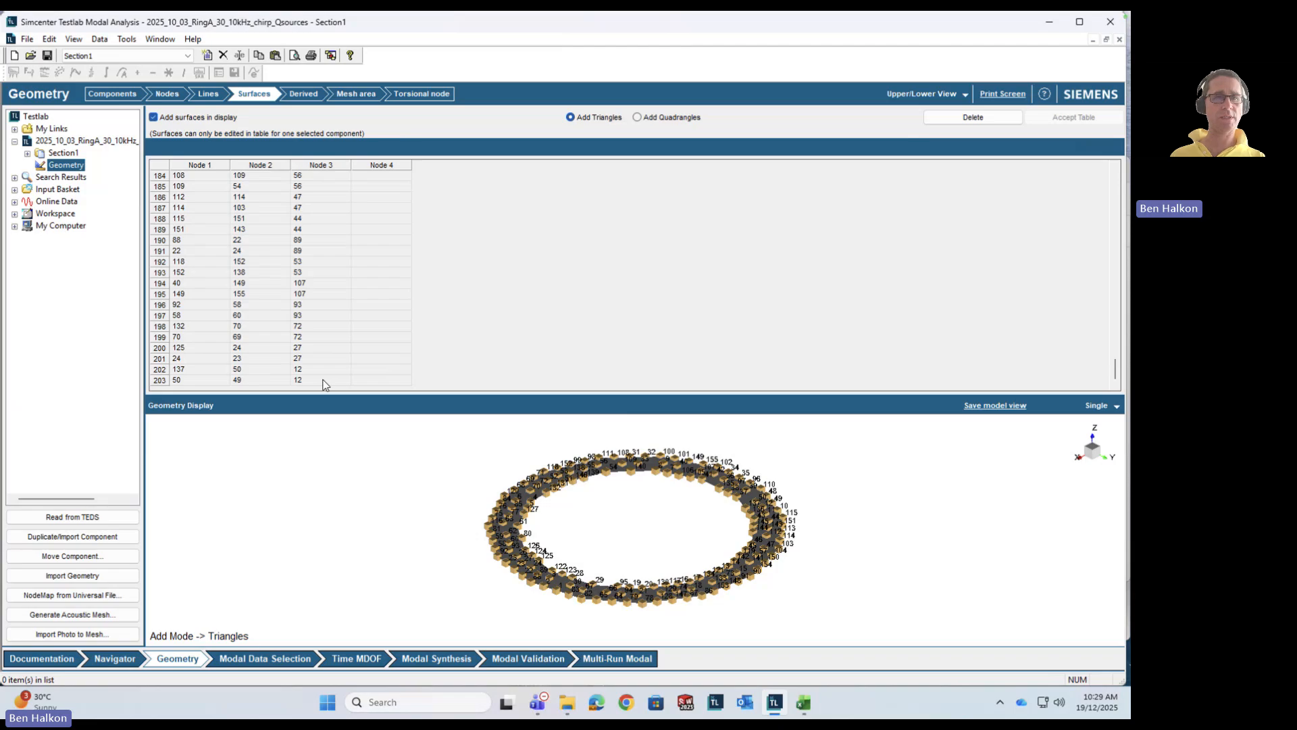
shift+click(325, 383)
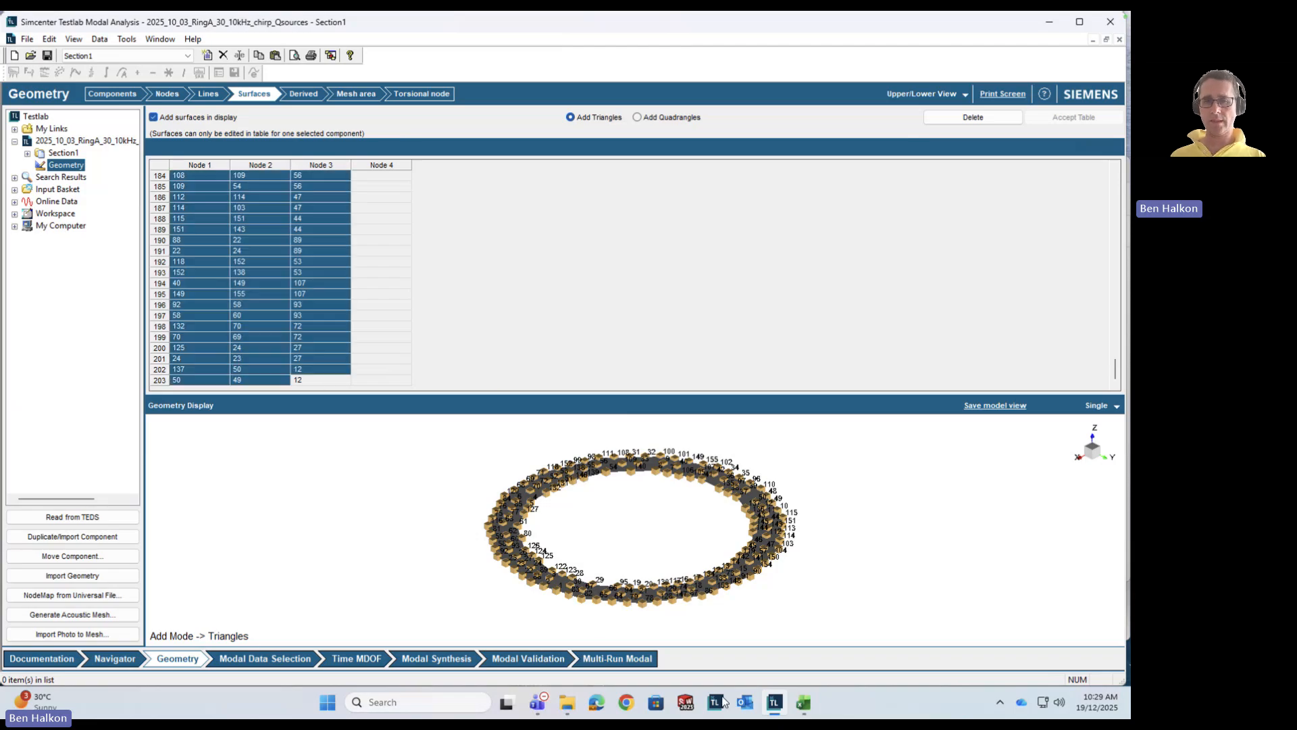
click(803, 702)
key(ctrl+v)
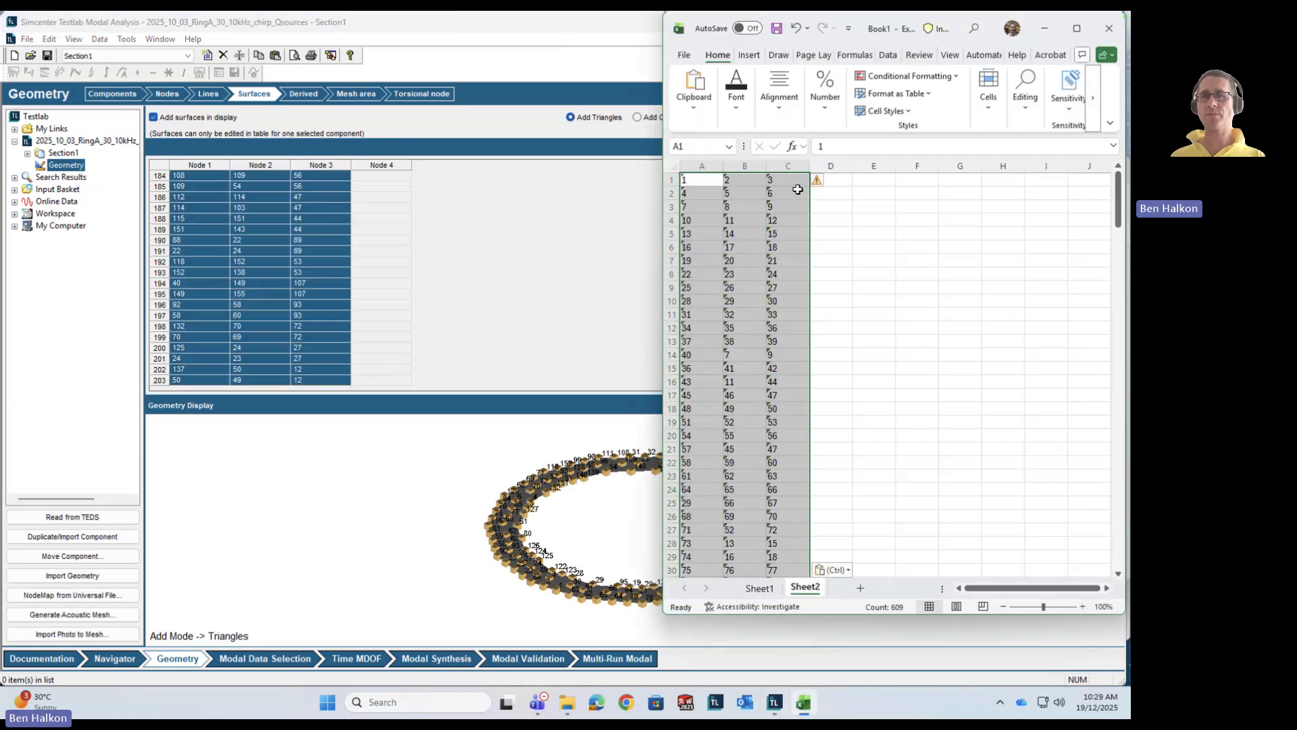
click(818, 179)
click(858, 214)
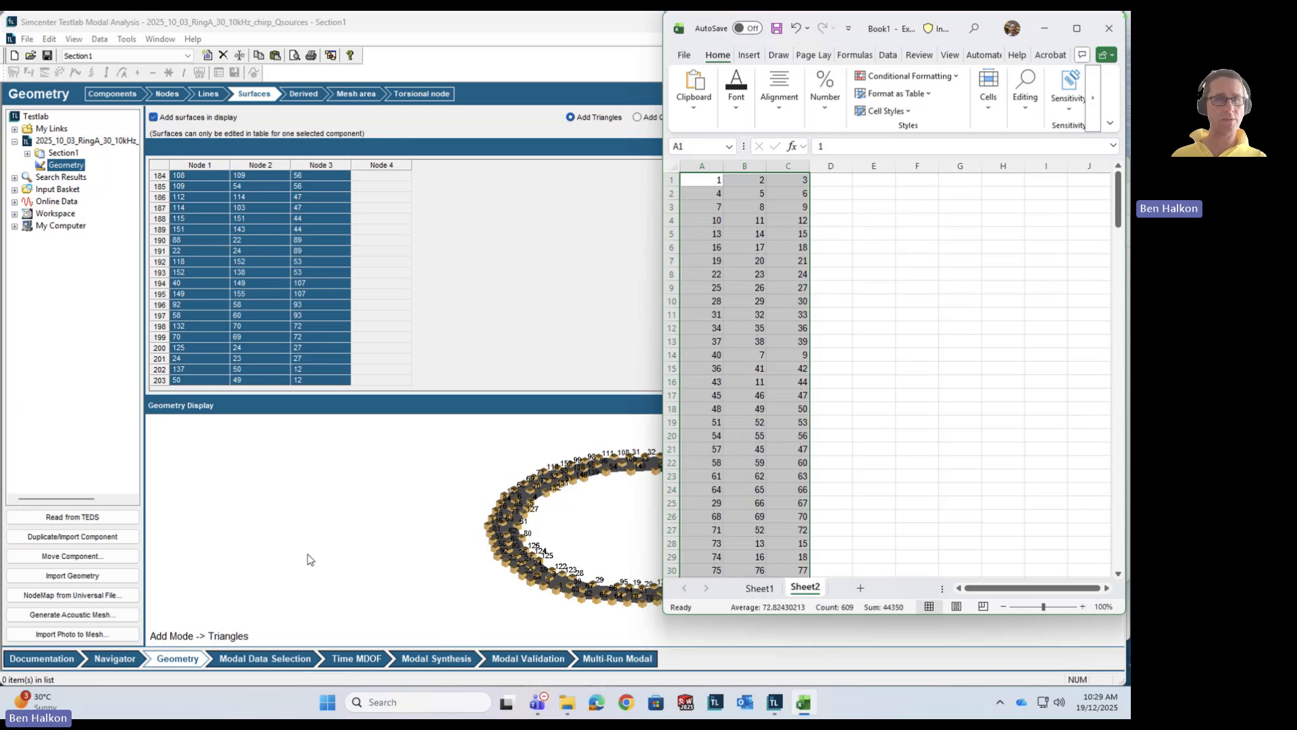
Step: In Modal Data Selection, display the selected FRF for Root:6 and enable showing points on the geometry
click(240, 661)
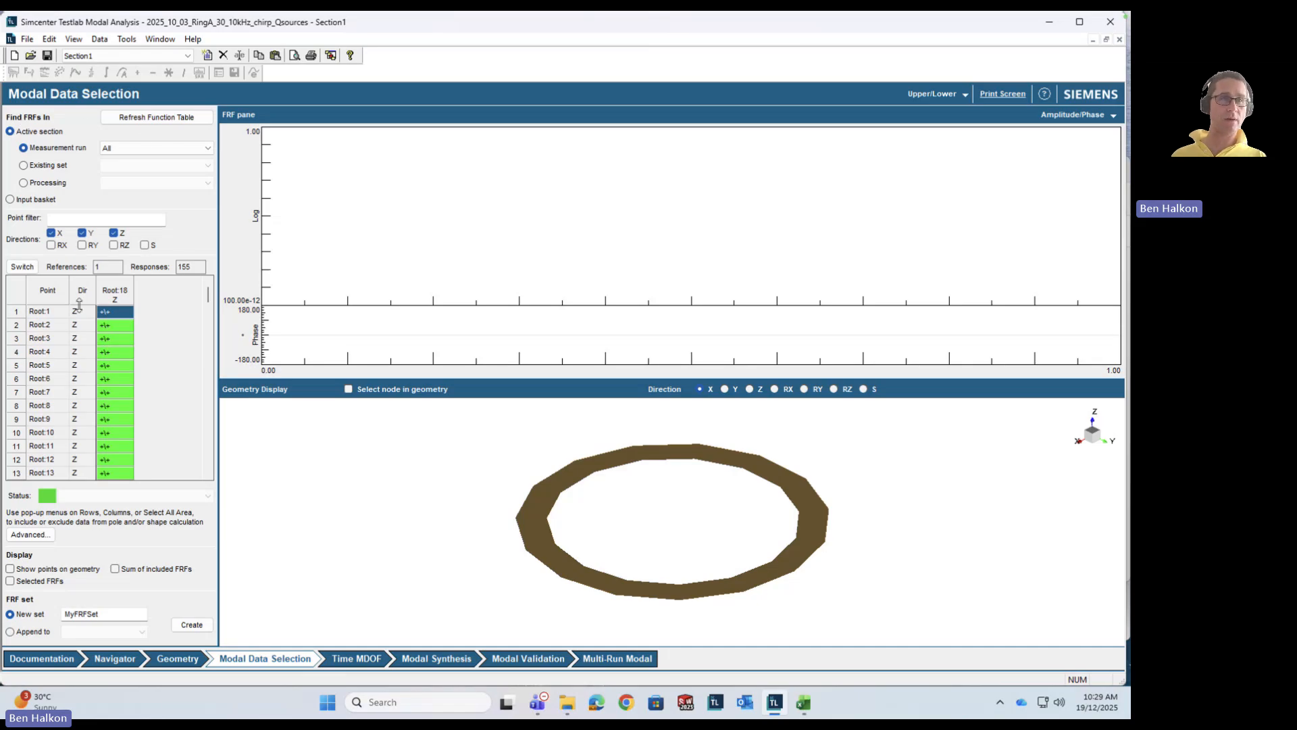
scroll(208, 298, down, 9)
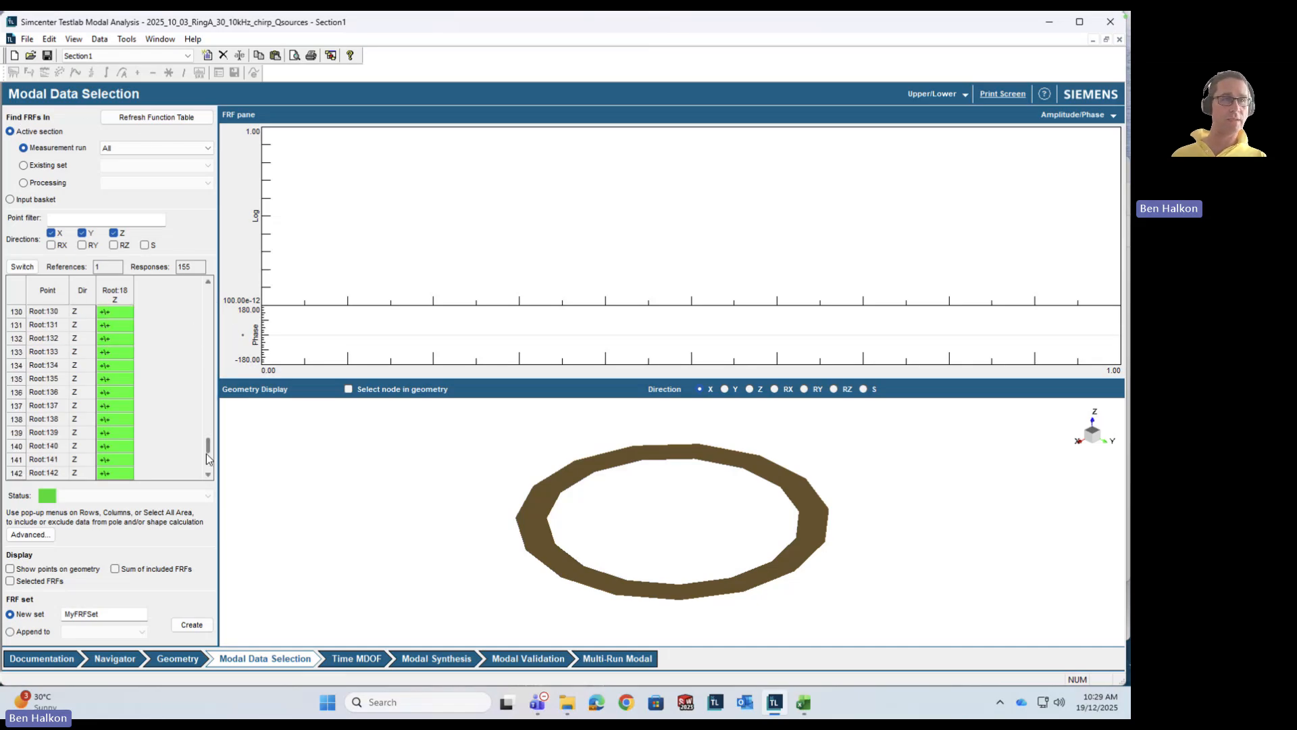
scroll(205, 312, up, 9)
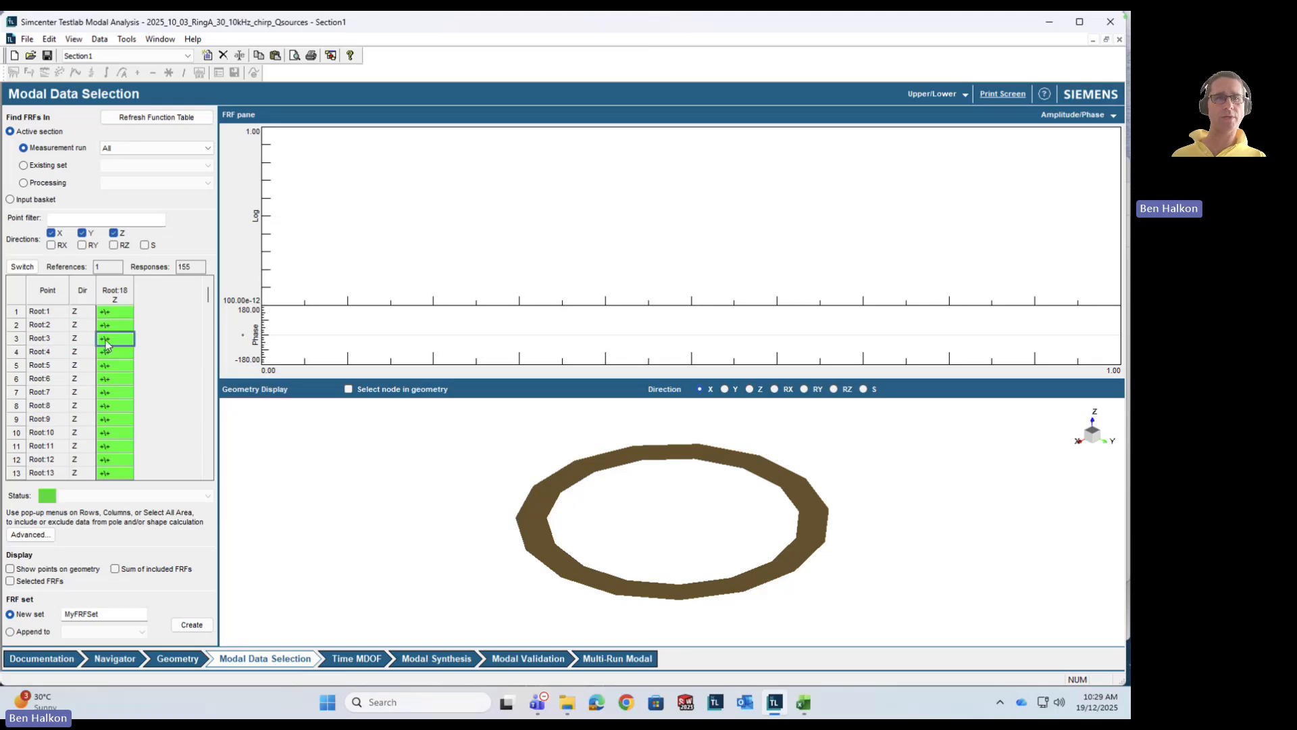
click(108, 378)
click(39, 583)
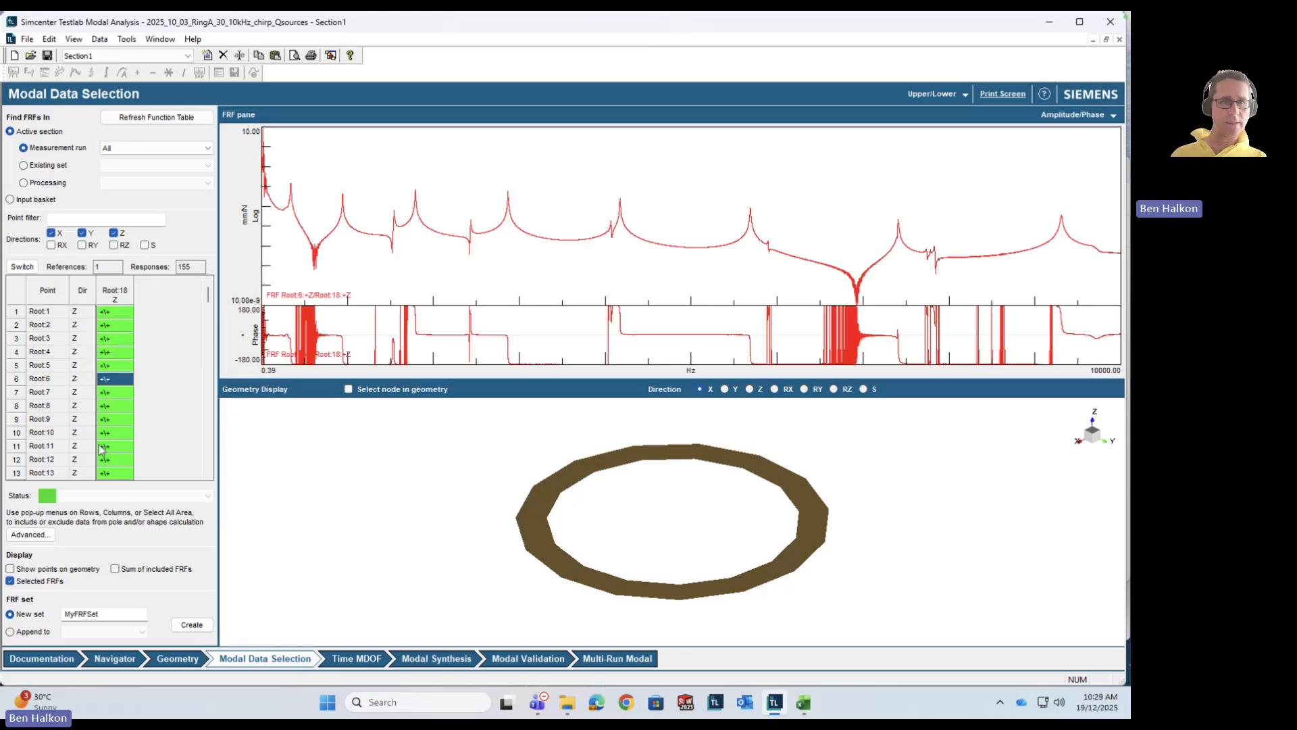
click(53, 570)
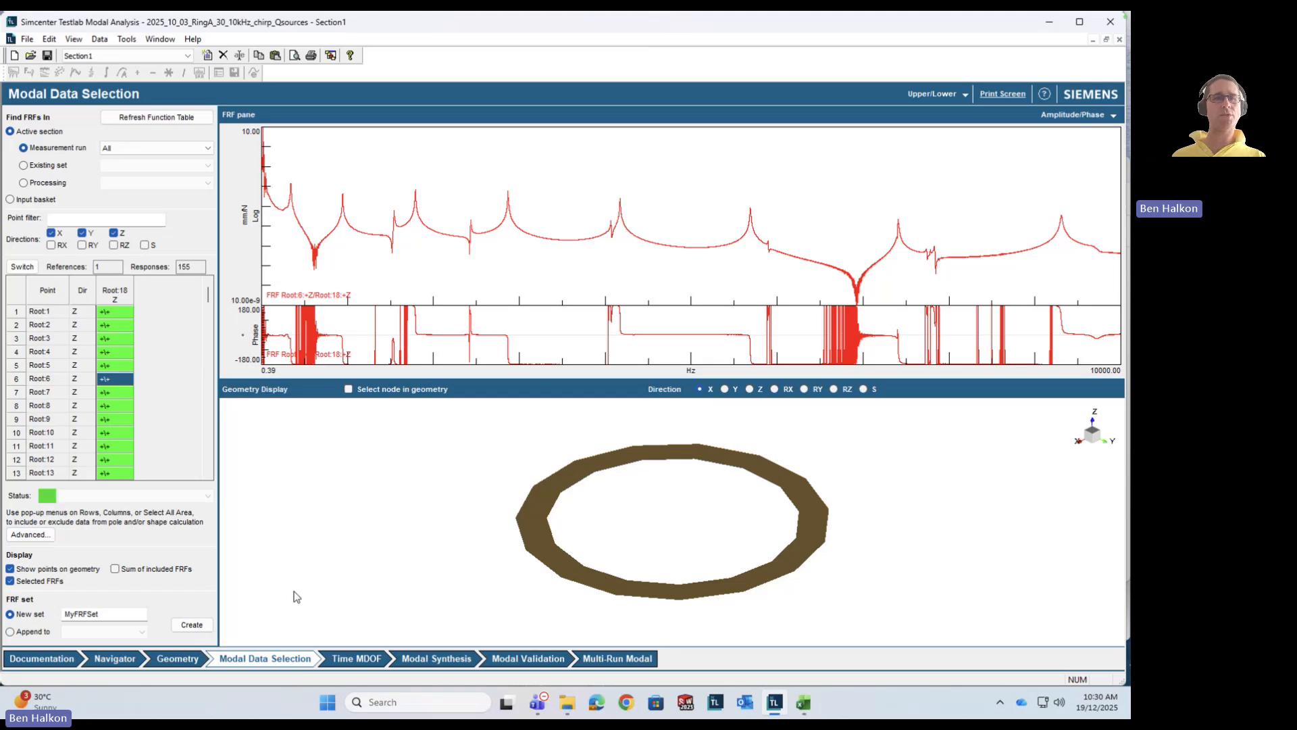
Step: Step through the individual FRFs against reference Root:18 from Root:2 down to Root:15
click(105, 325)
click(122, 296)
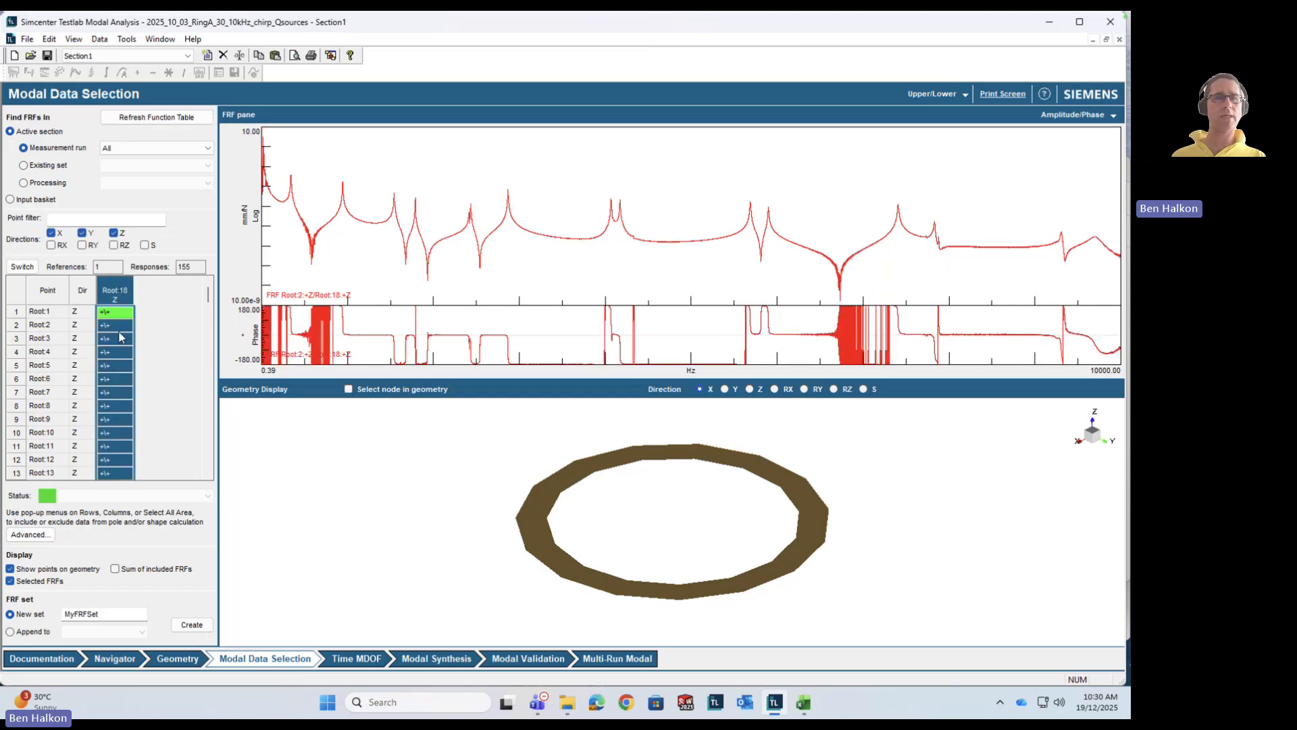
key(Down)
key(Down)
key(Down)
key(Down)
key(Down)
key(Down)
key(Down)
key(Down)
key(Down)
key(Down)
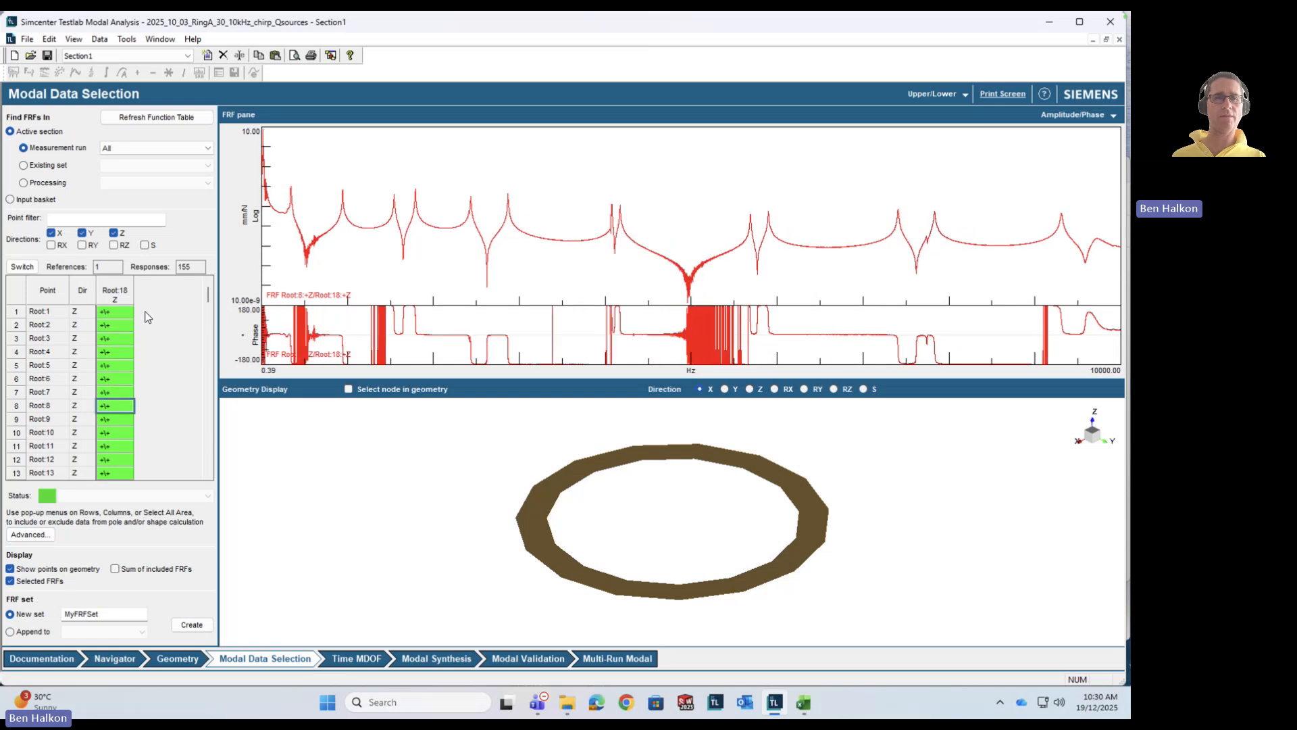
key(Down)
key(Down)
key(Down)
key(Down)
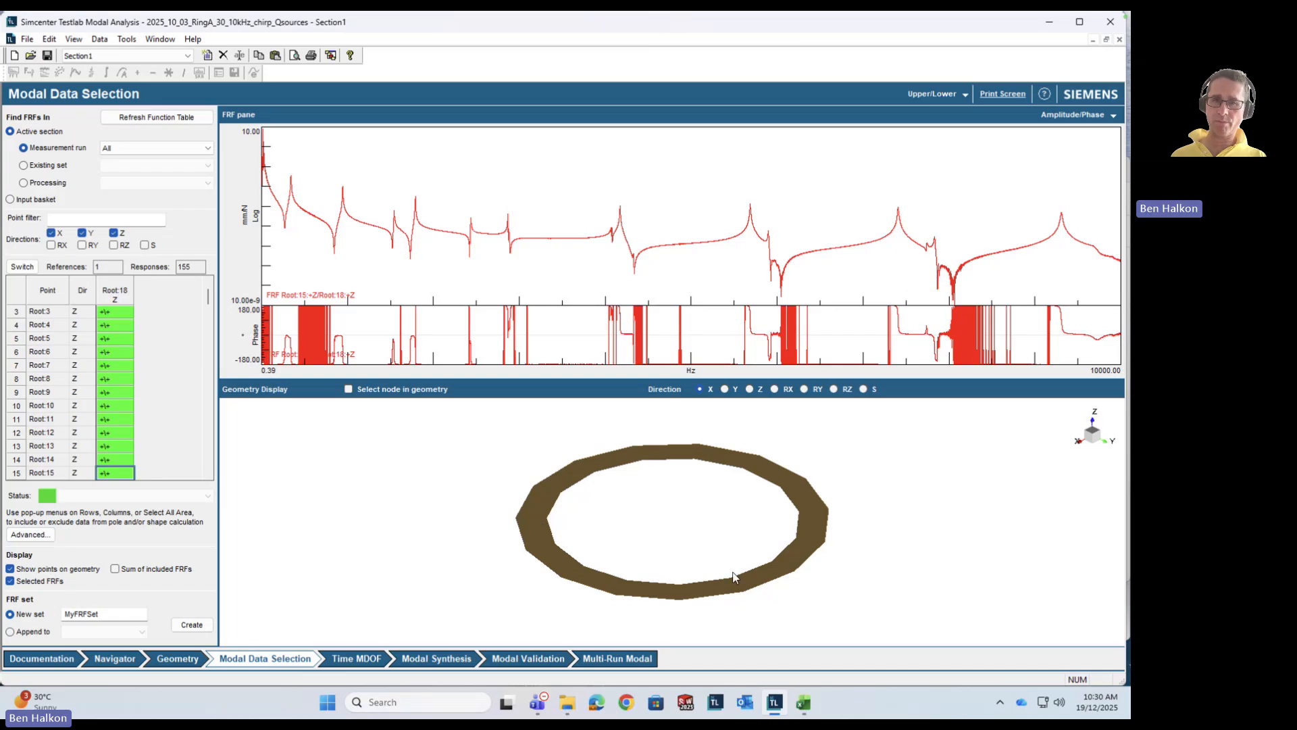
Step: Show node names and node markers on the deformed ring model in the Modal Data Selection geometry display
right_click(695, 532)
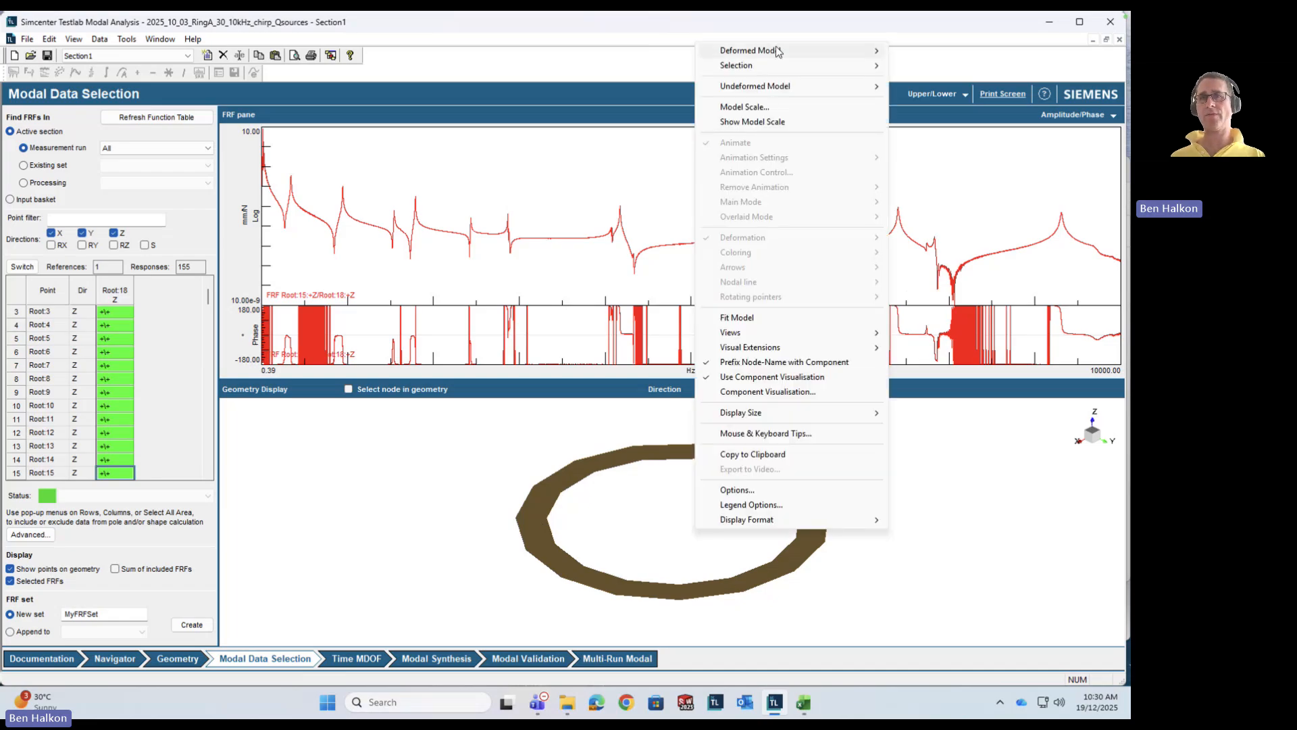
mouse_move(779, 52)
mouse_move(936, 53)
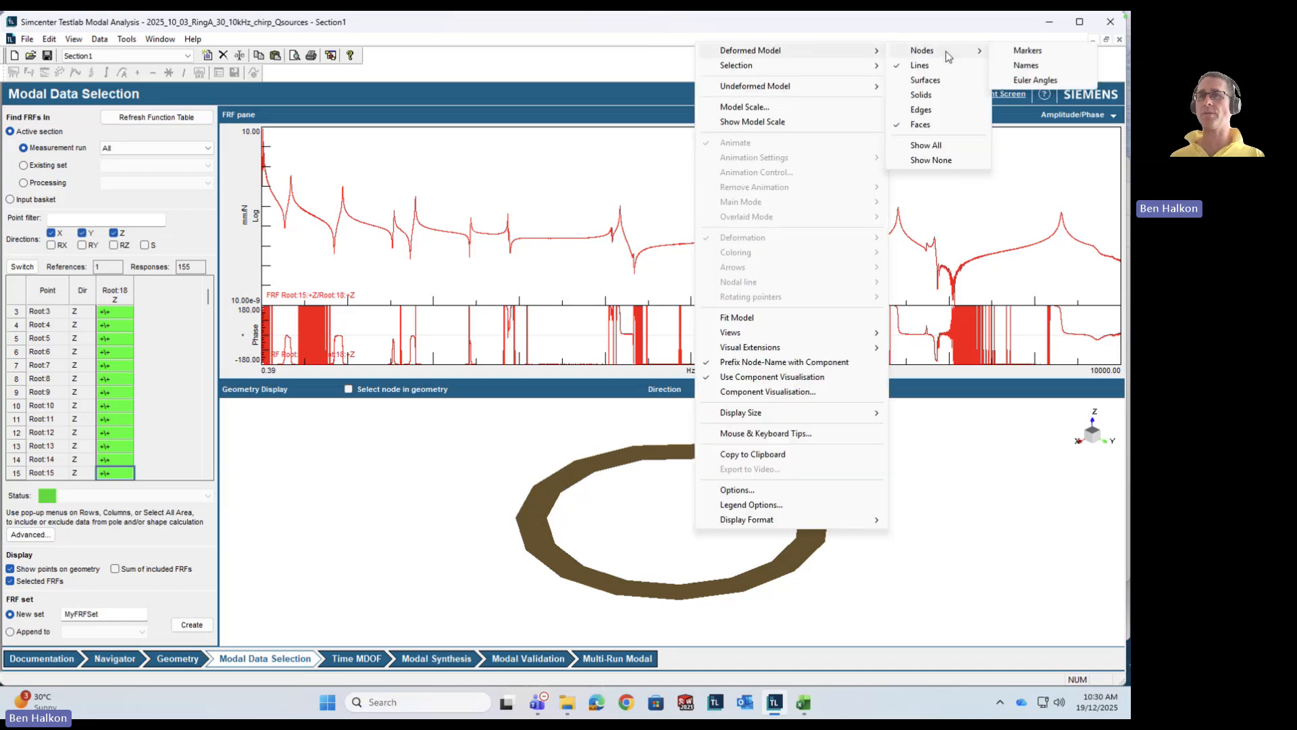
click(1024, 65)
right_click(699, 473)
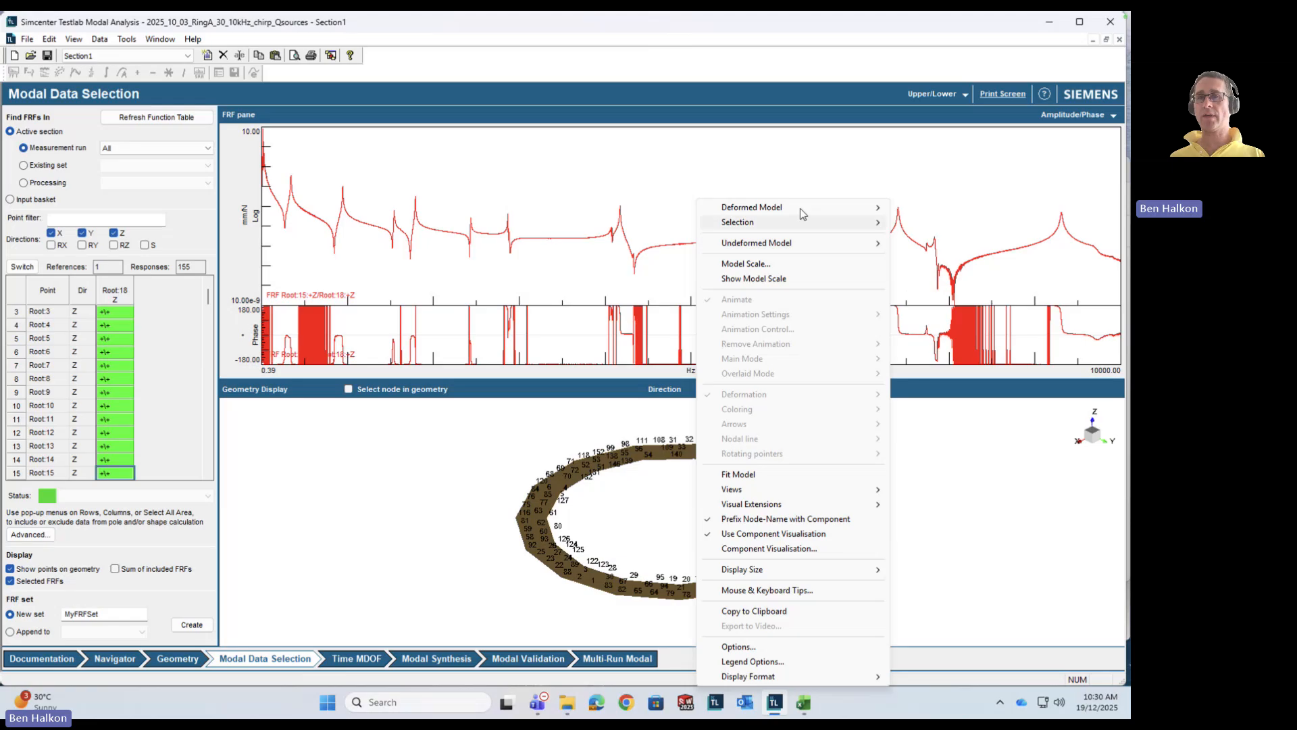
mouse_move(811, 207)
mouse_move(942, 208)
click(1027, 207)
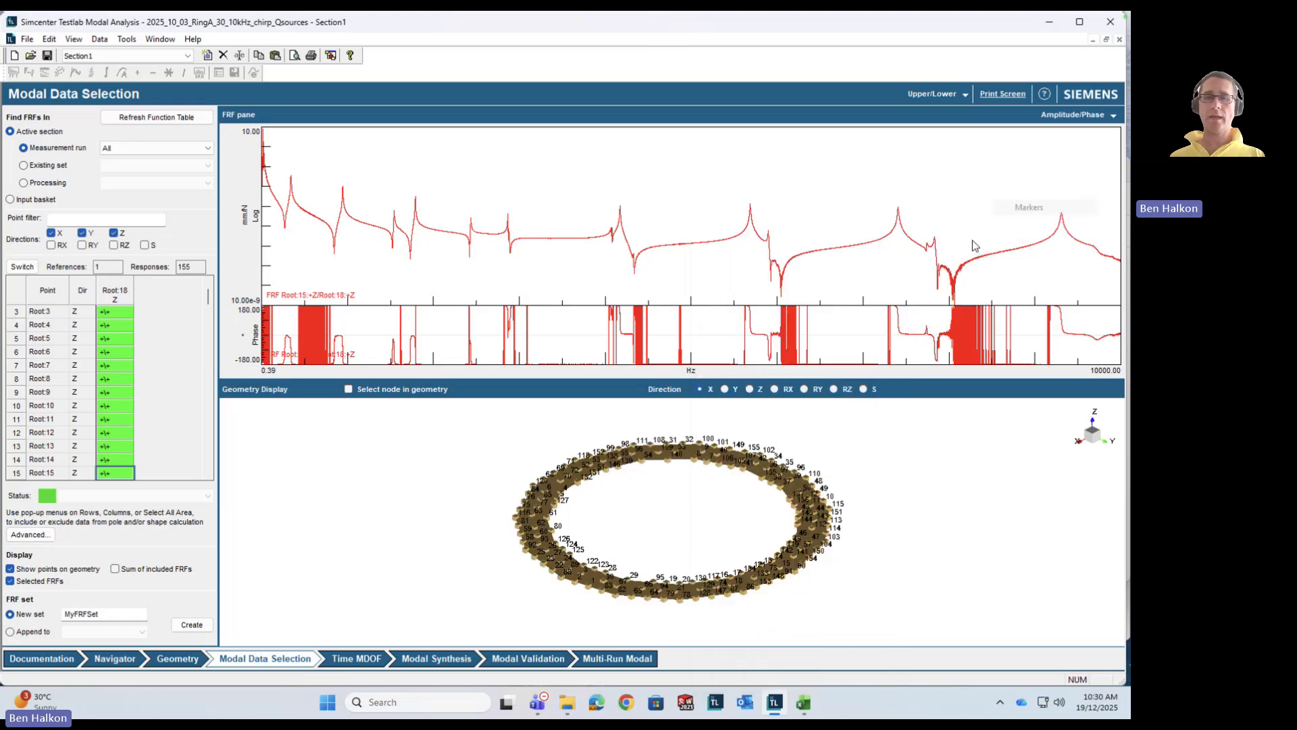
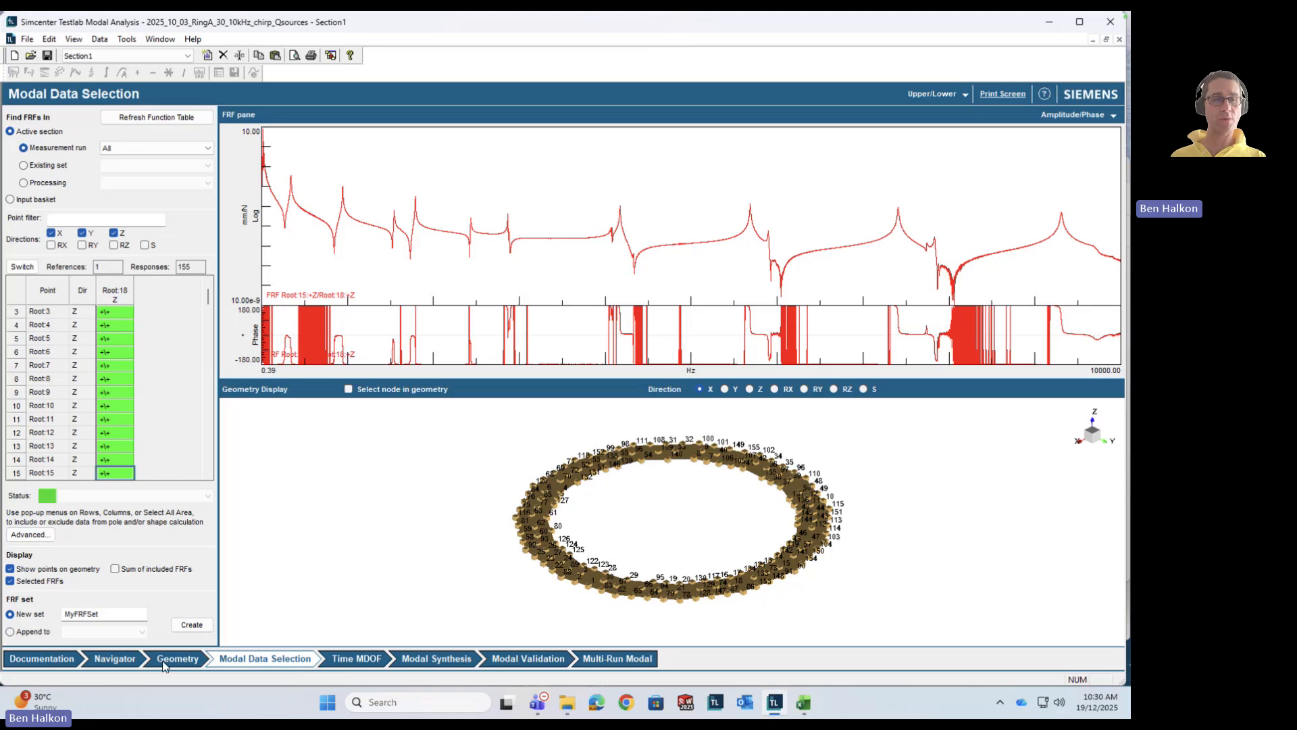
Step: Delete the existing Geometry from the project in the Geometry worksheet
click(179, 659)
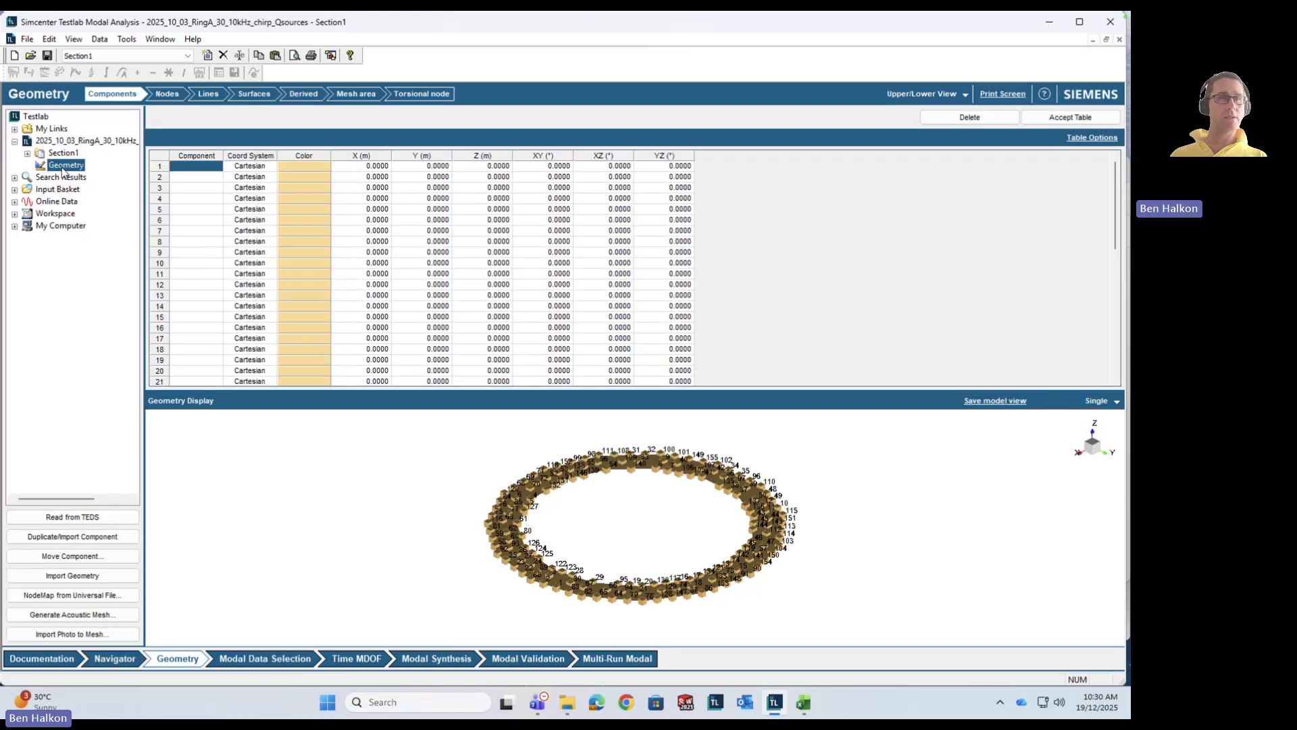
right_click(62, 171)
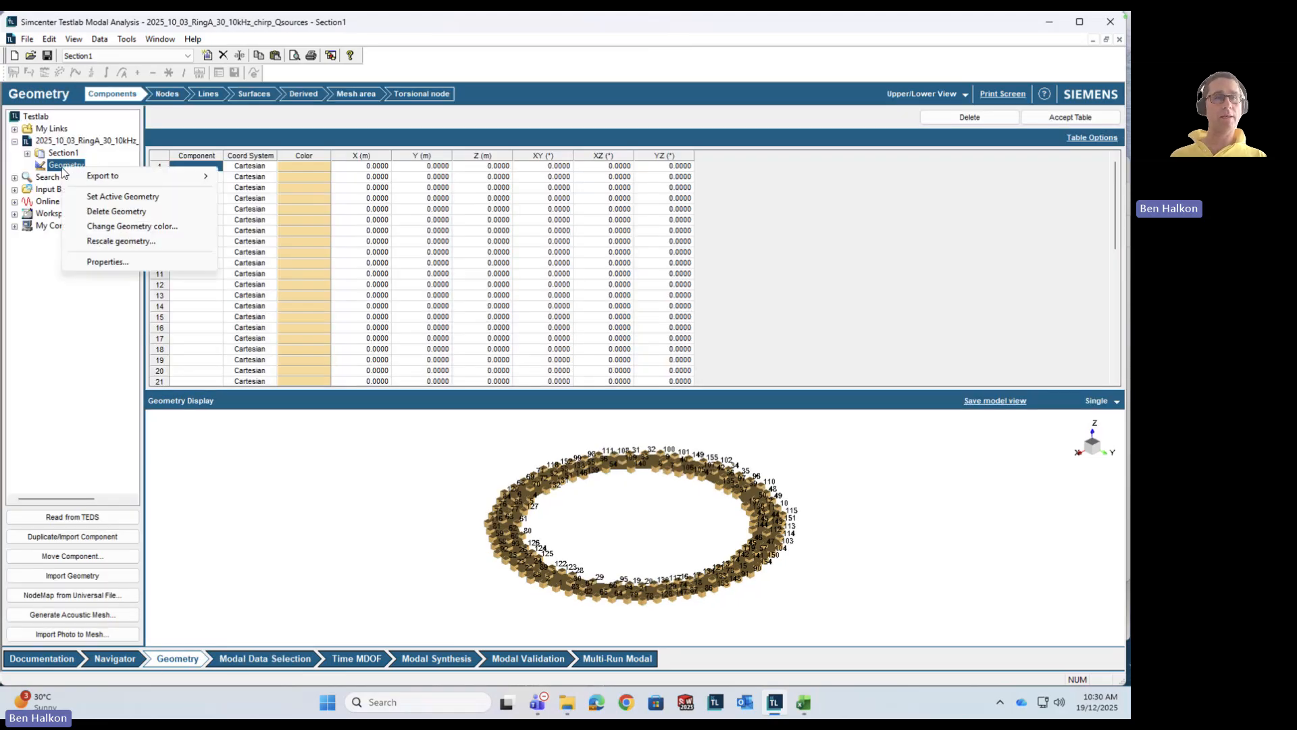
click(116, 212)
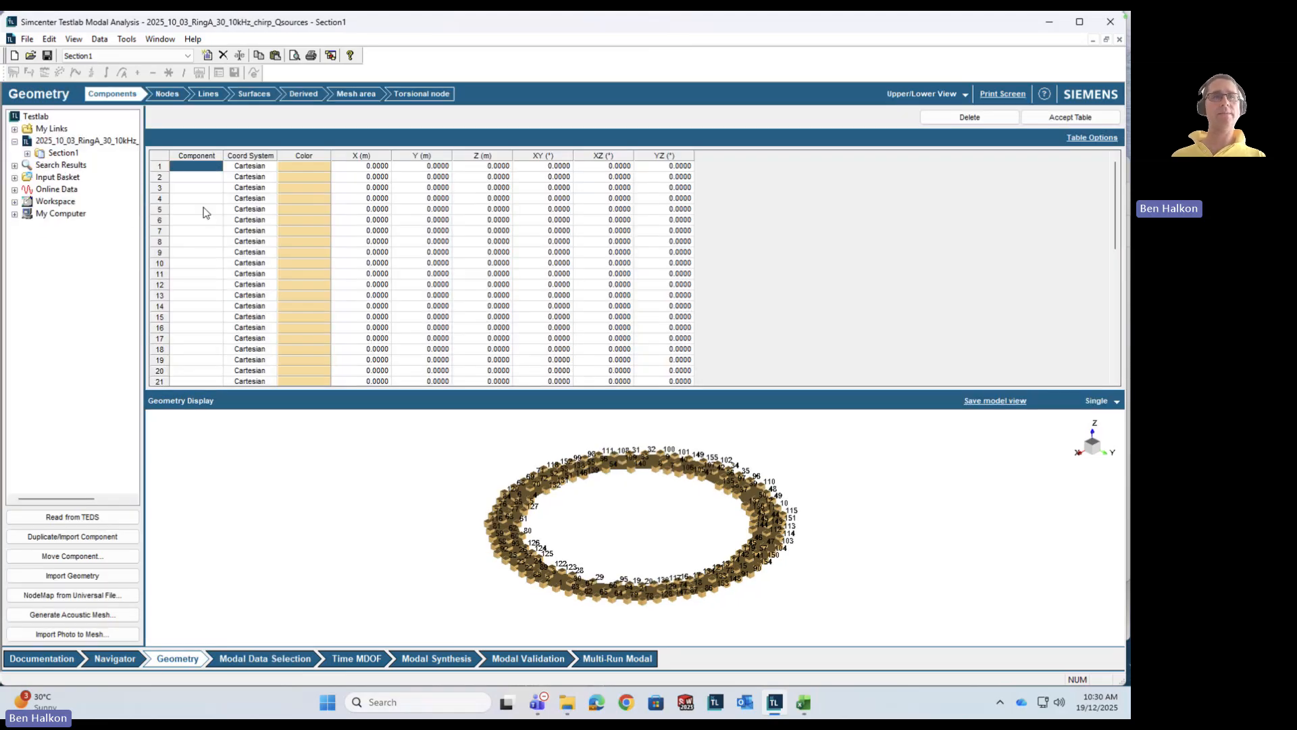
Step: Save and close the project, and reopen 2025_10_03_RingA_30_10kHz_chirp_Qsources, accepting the attachment notice
click(48, 56)
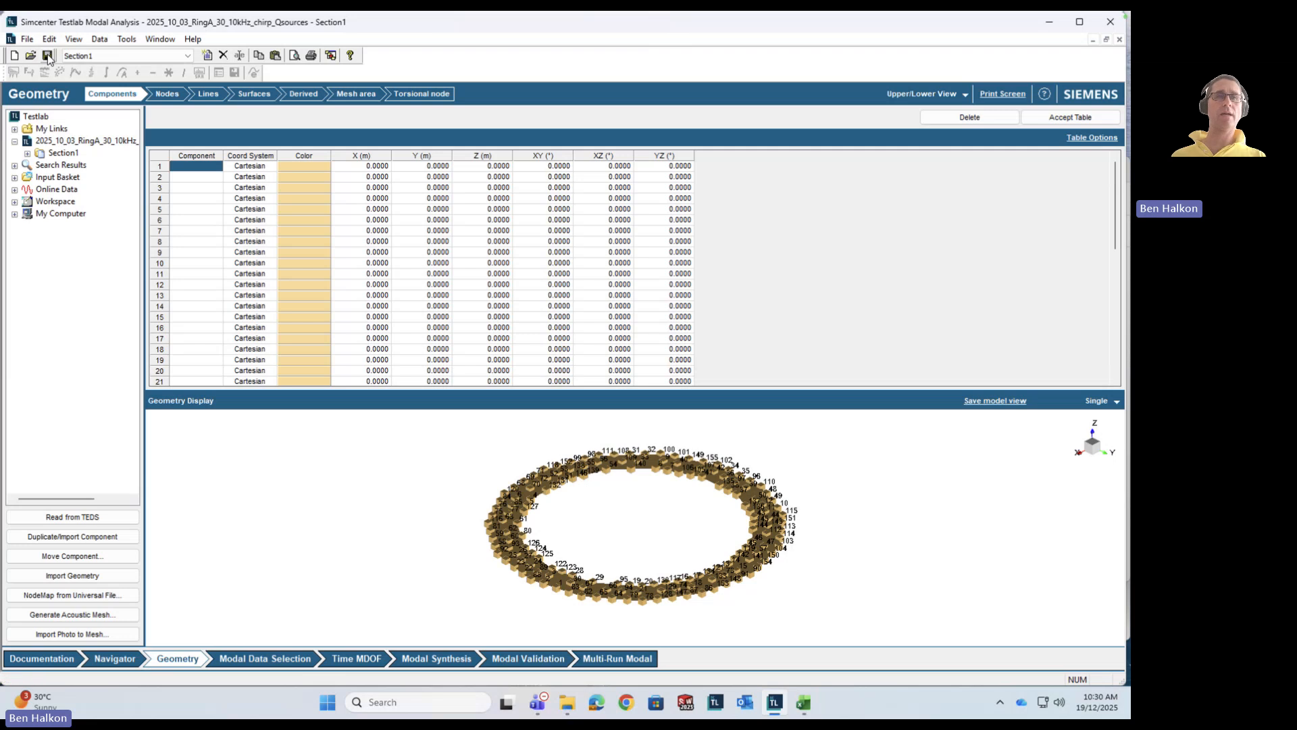
click(1119, 40)
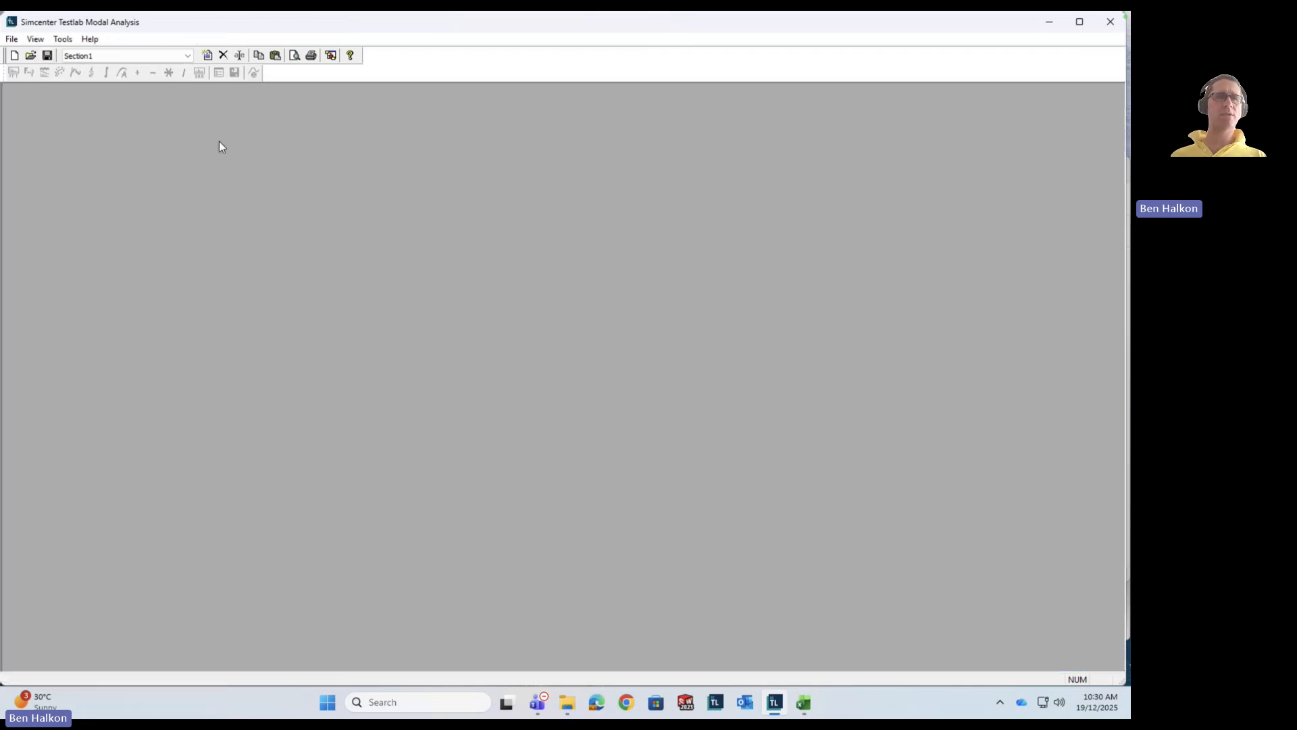
click(11, 38)
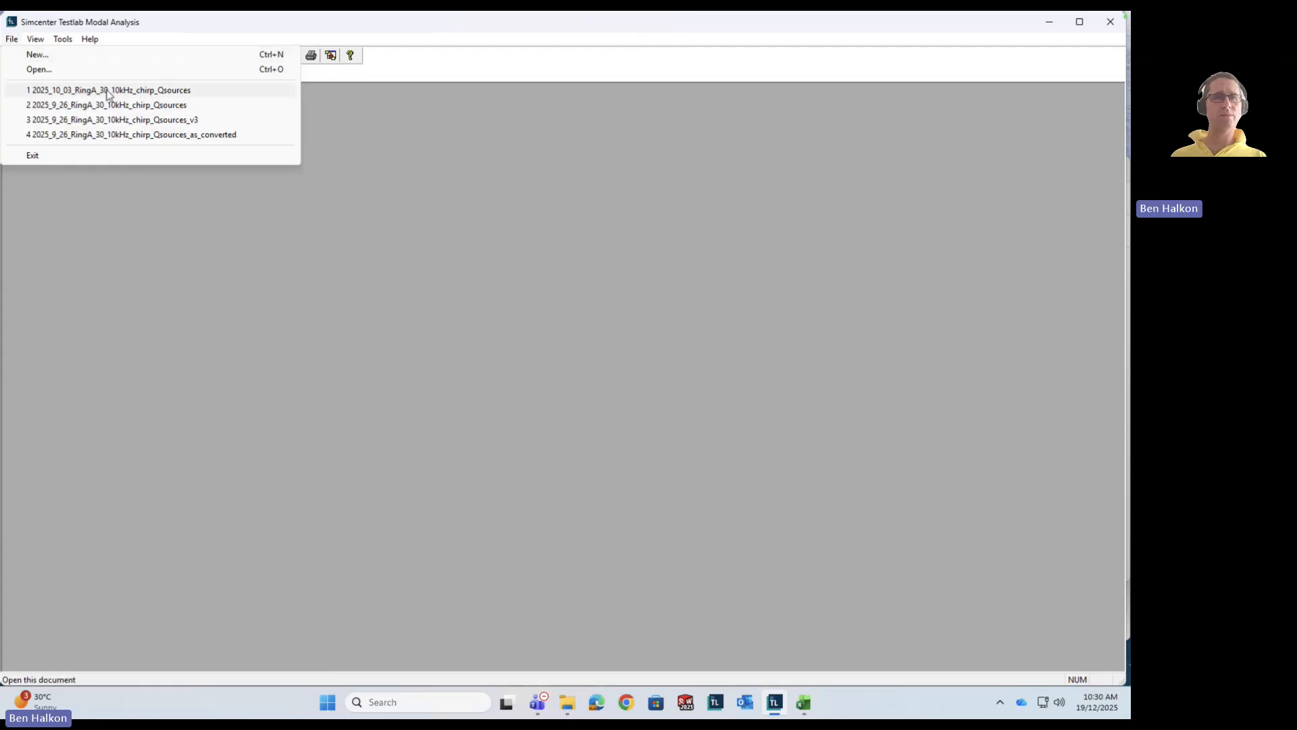
click(109, 92)
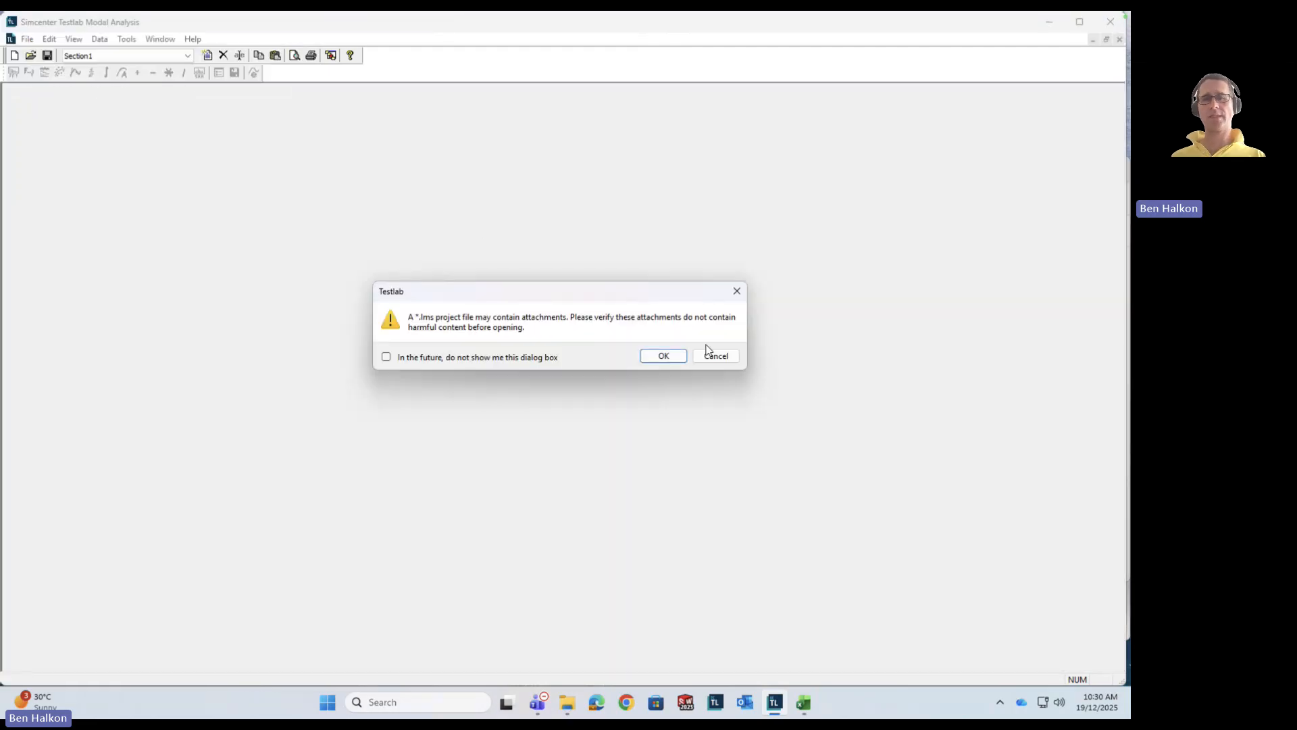
click(669, 357)
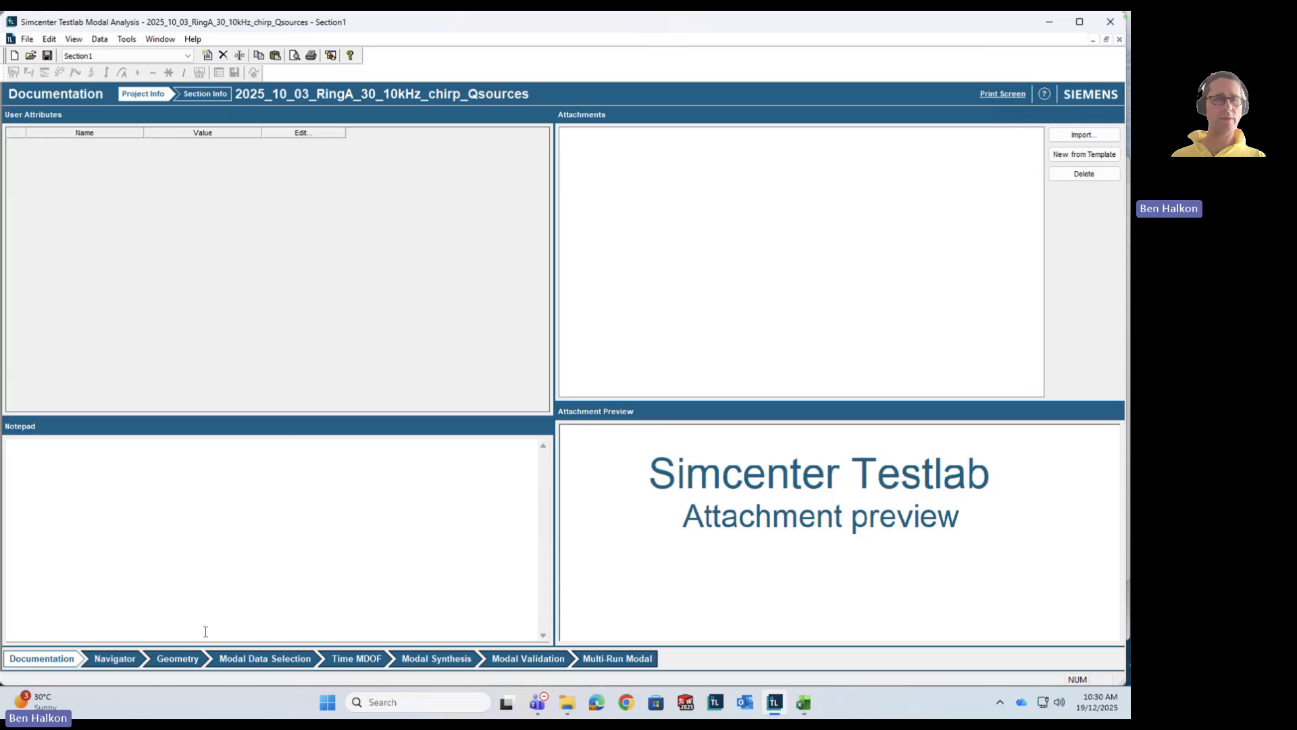
Step: Add a component named Root to the empty geometry's component table and accept the table
click(175, 658)
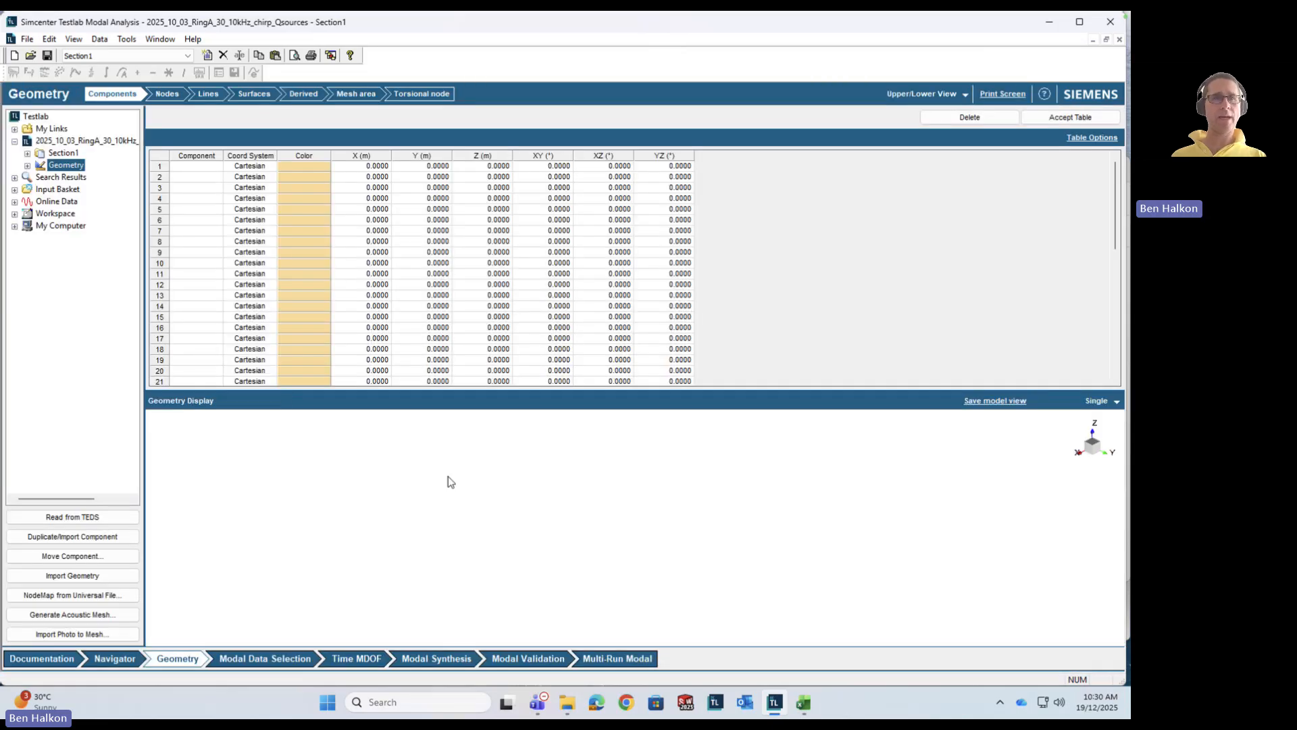
text(Root)
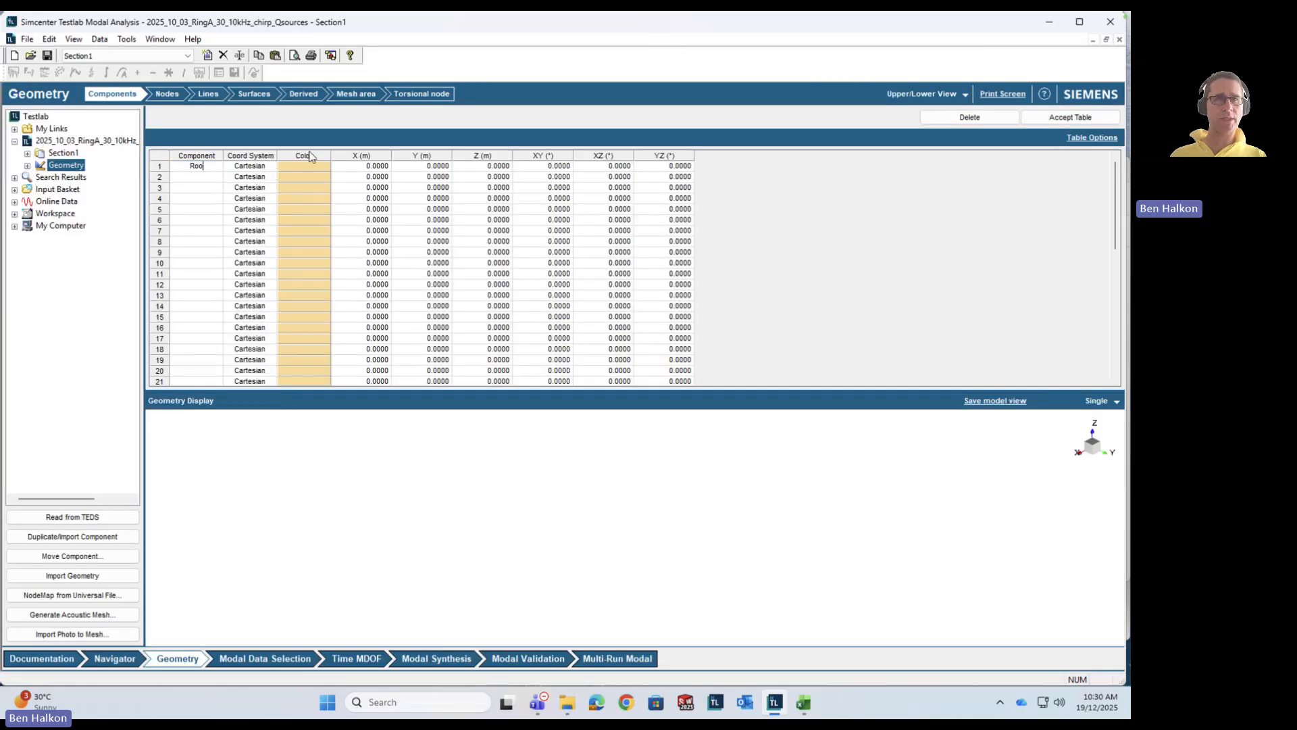
click(27, 154)
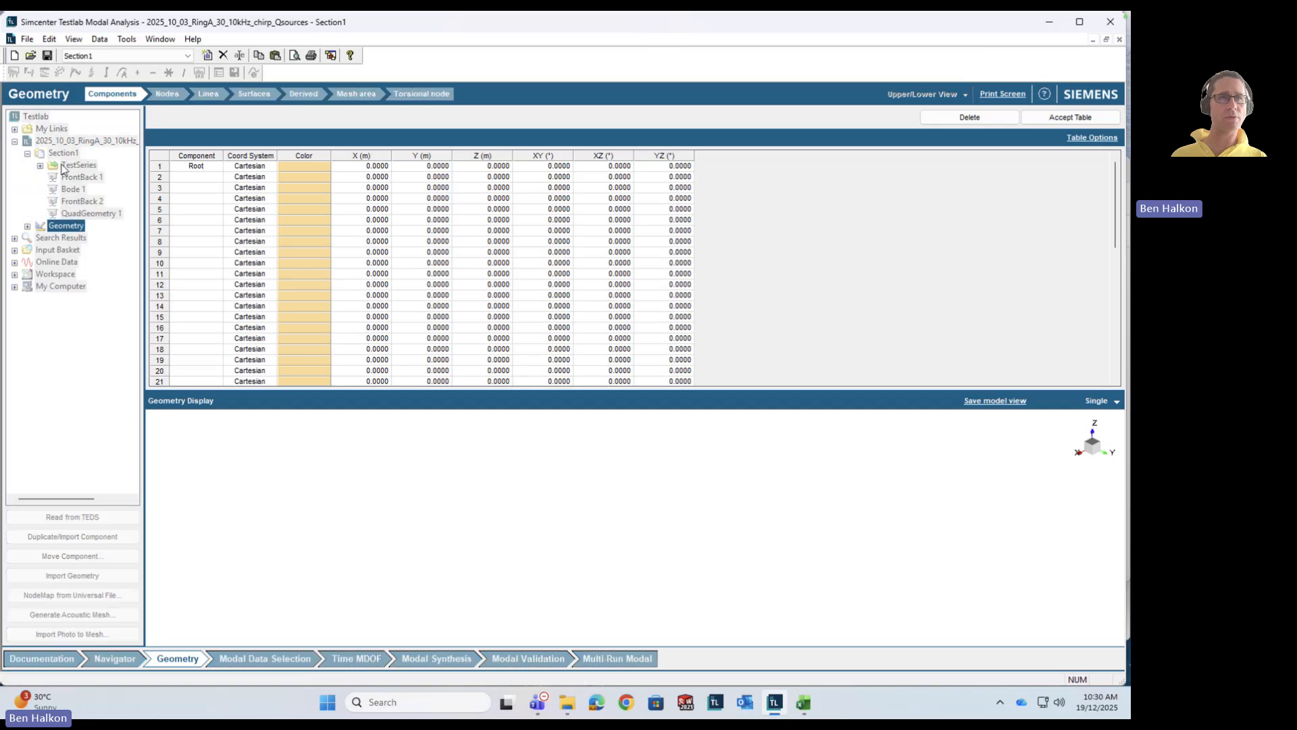
click(211, 167)
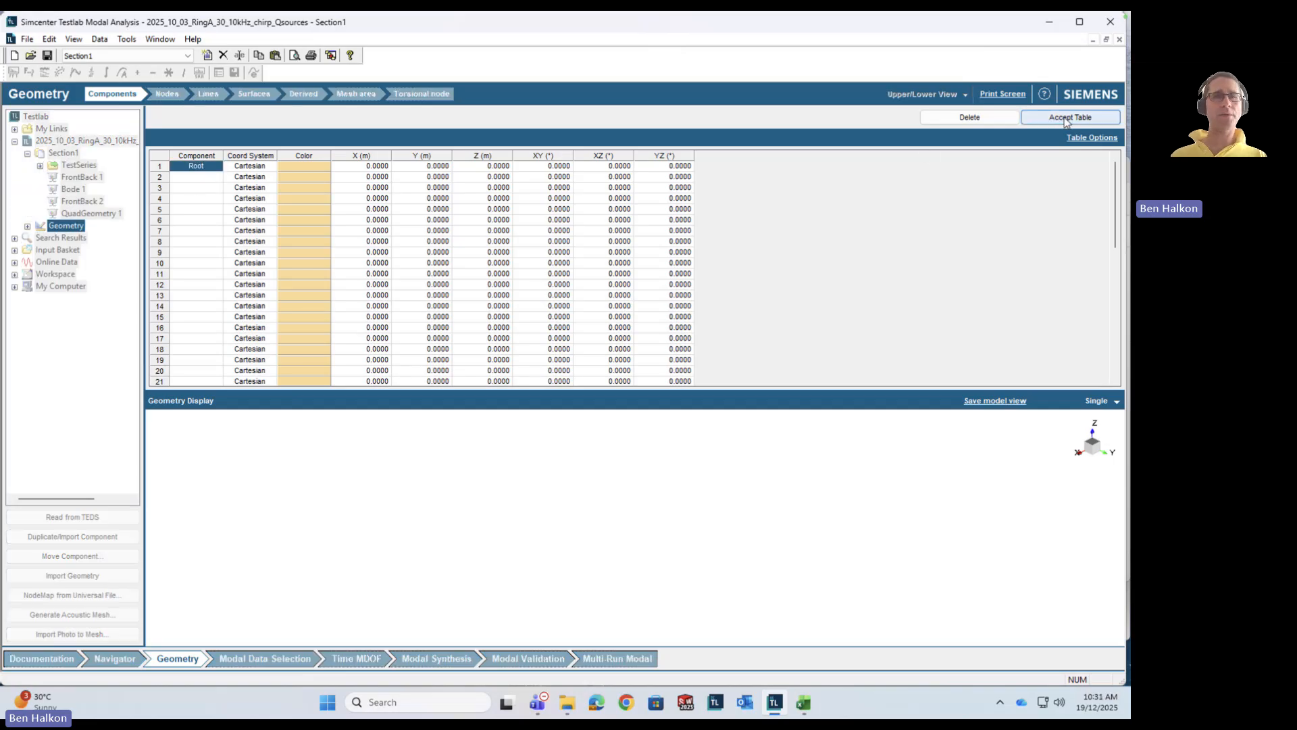
Step: Expand the Points FFT Vib & Ref1 H2 Velocity _ Force folder and examine the point names of its FRFs
click(53, 178)
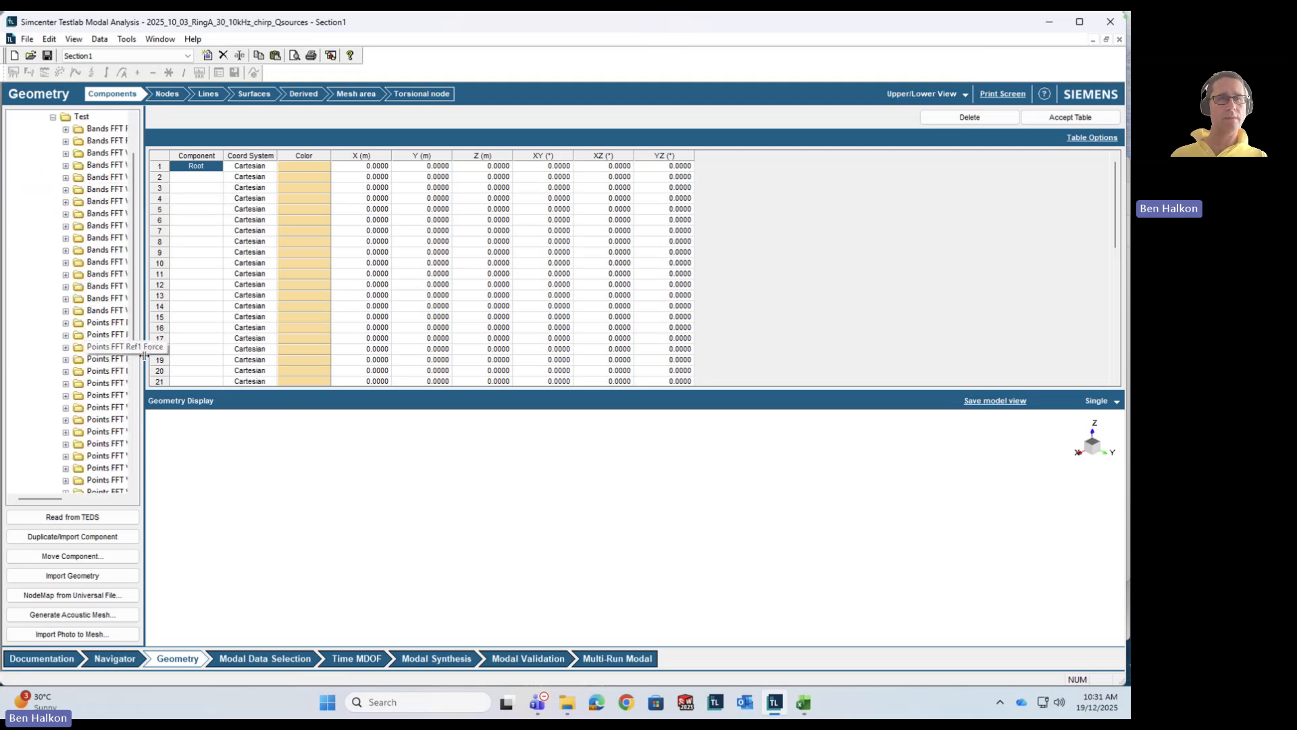
drag(144, 364, 317, 363)
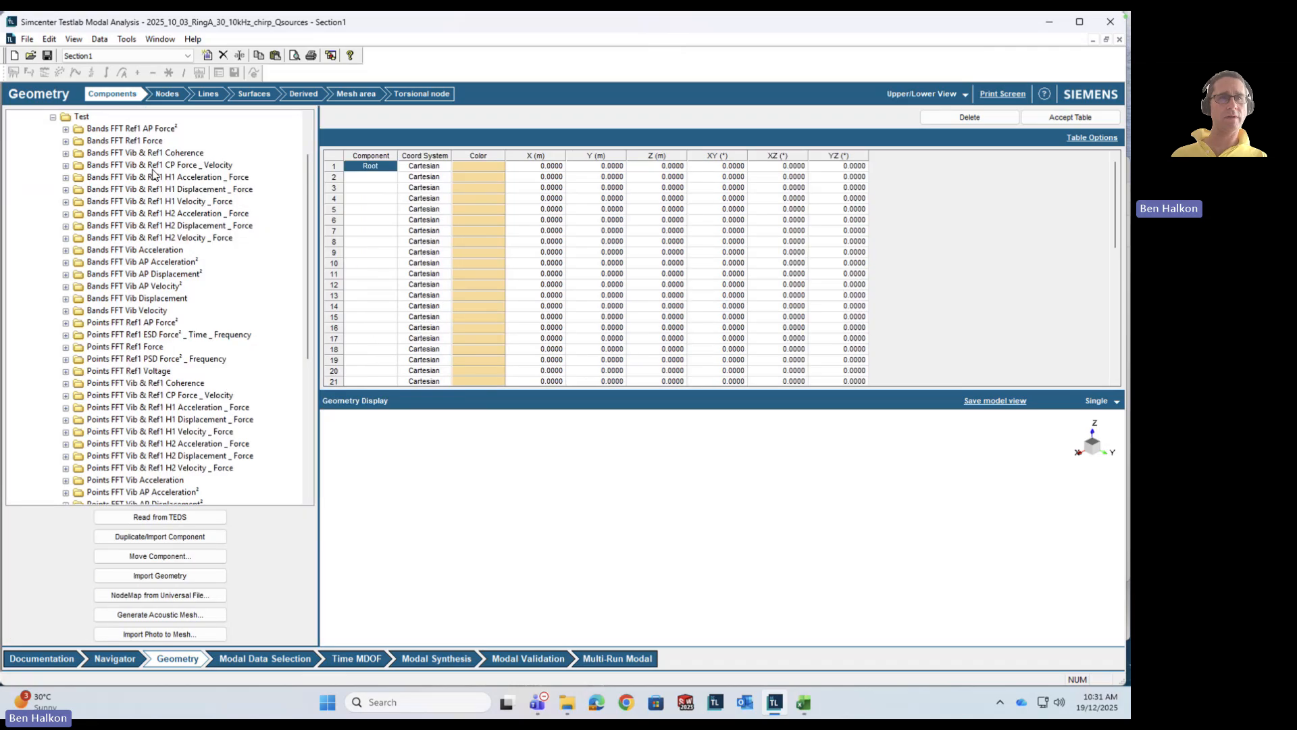
double_click(174, 202)
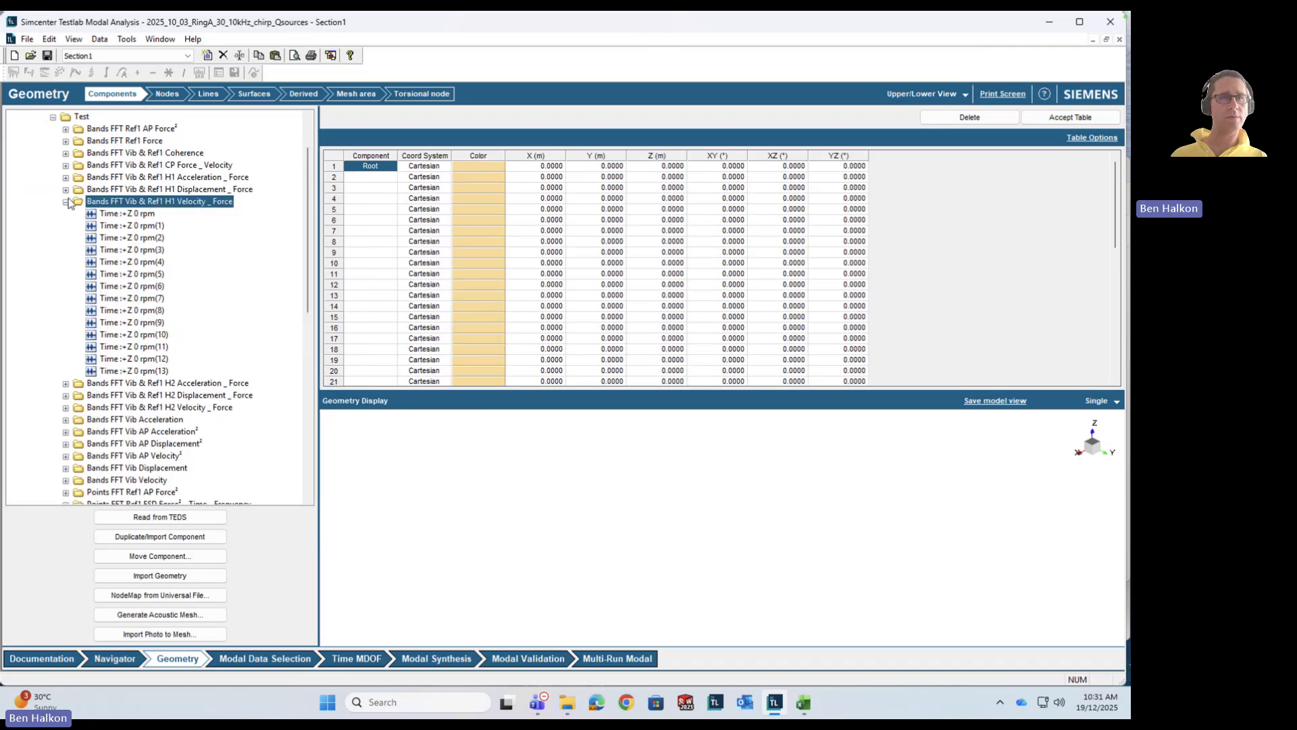
click(66, 201)
scroll(115, 392, down, 6)
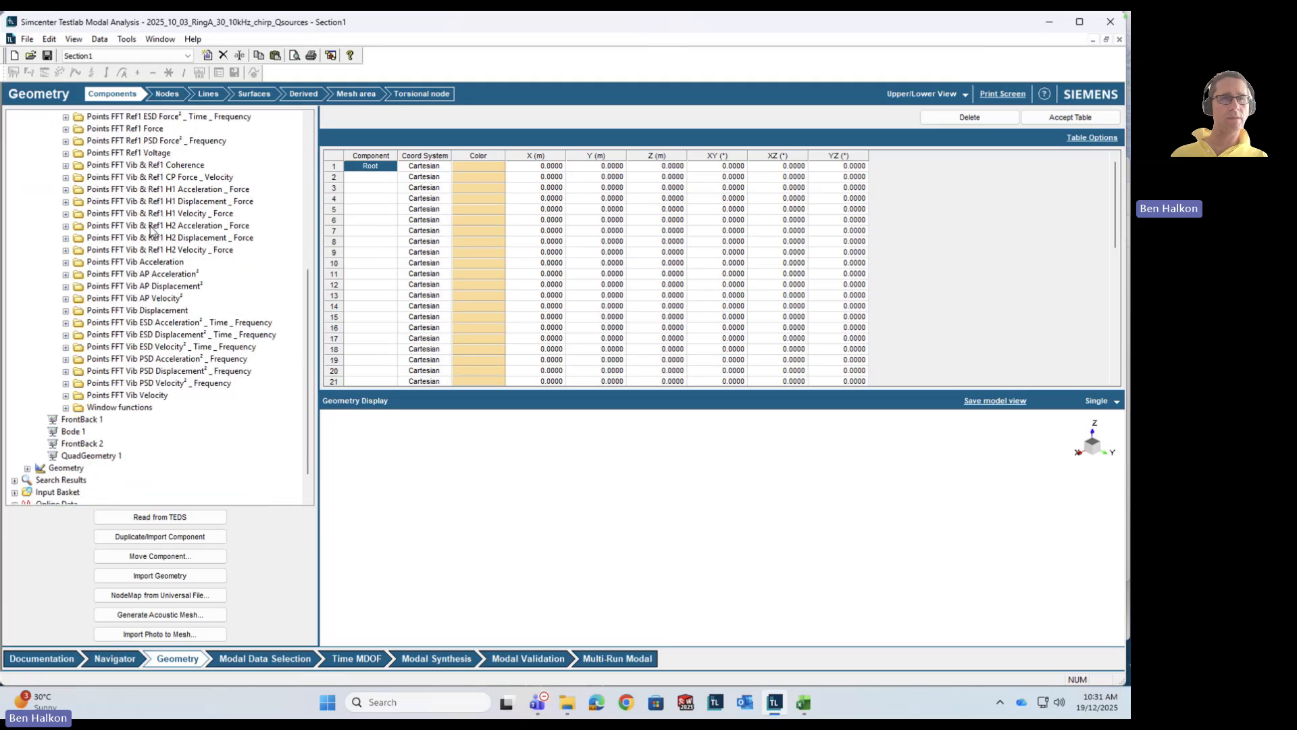
click(150, 227)
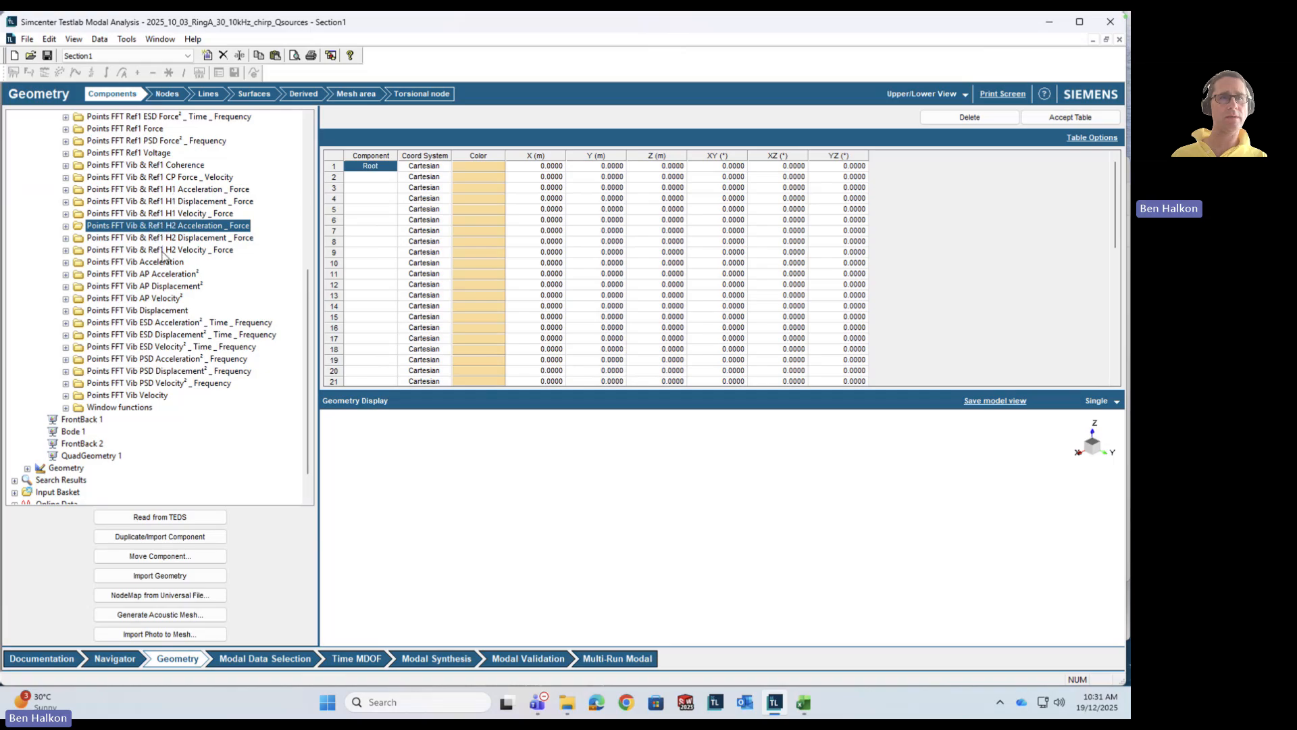
click(150, 251)
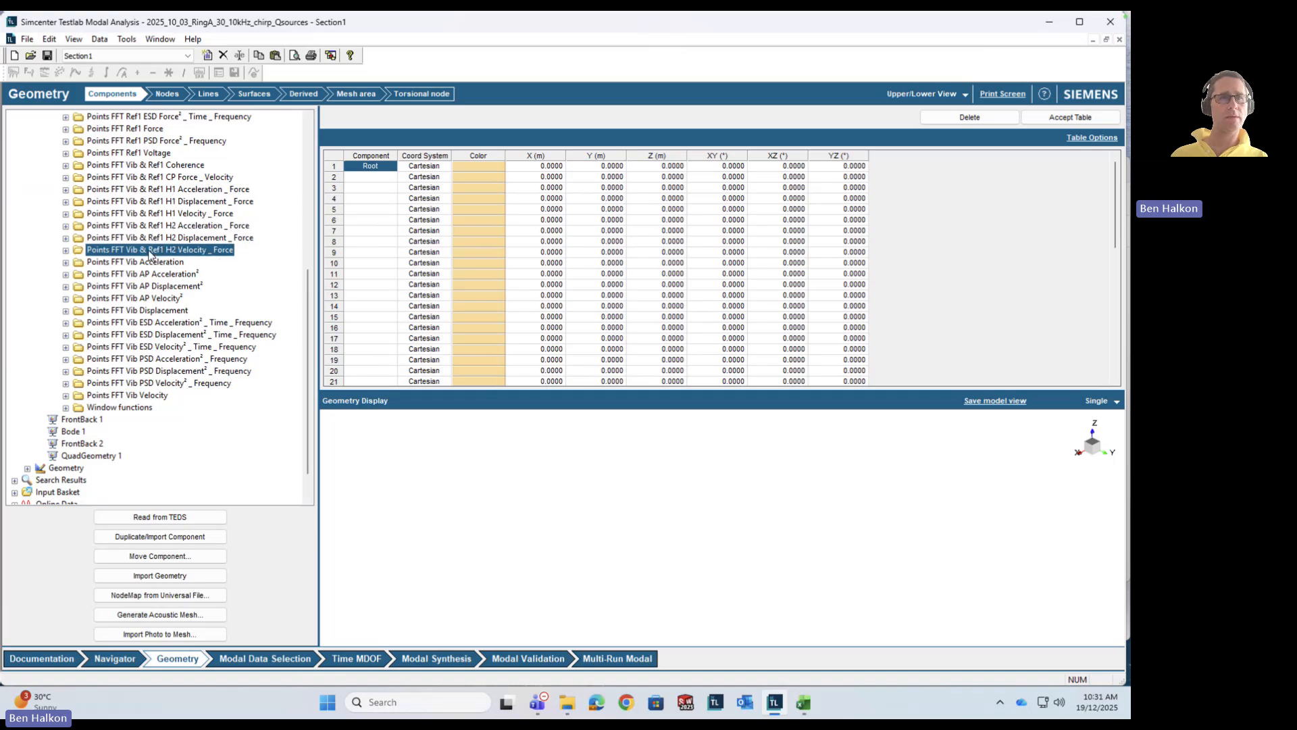
click(65, 250)
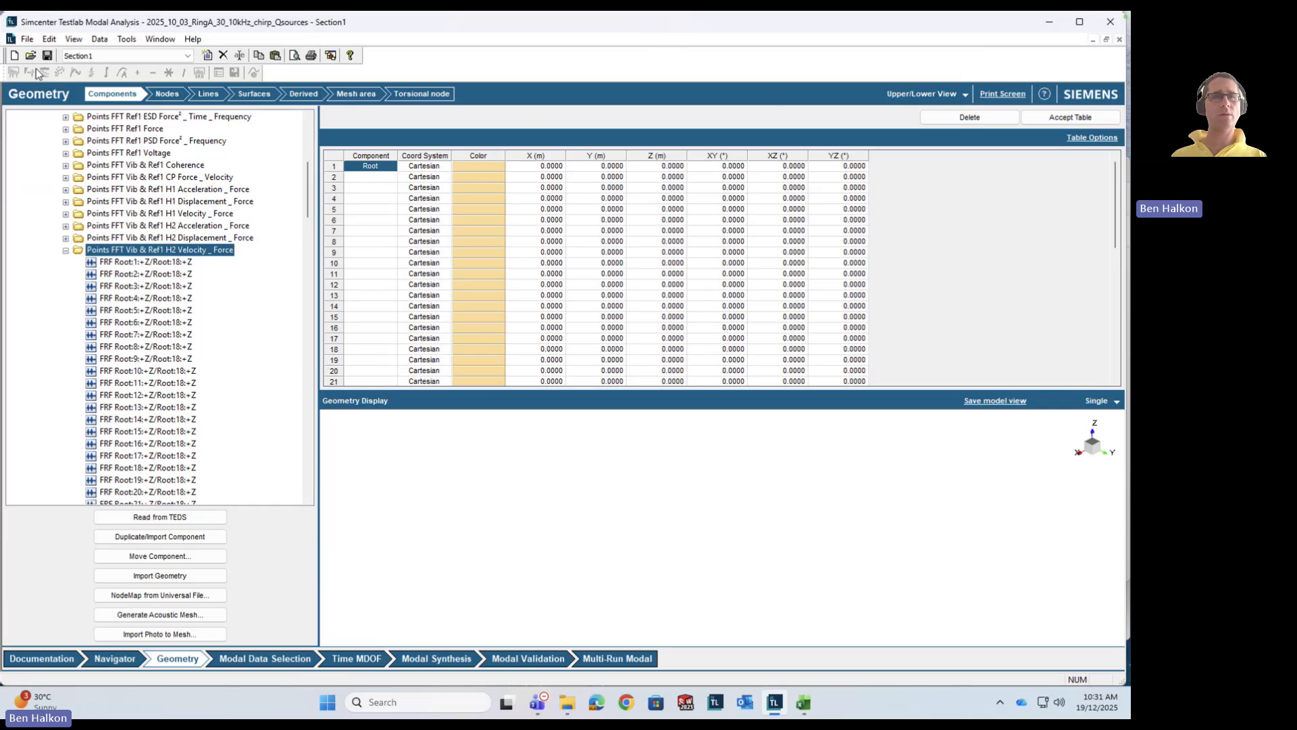
Step: Copy the node names and coordinates from Sheet1 of the Excel workbook into the Root component's node table and accept the table
click(150, 96)
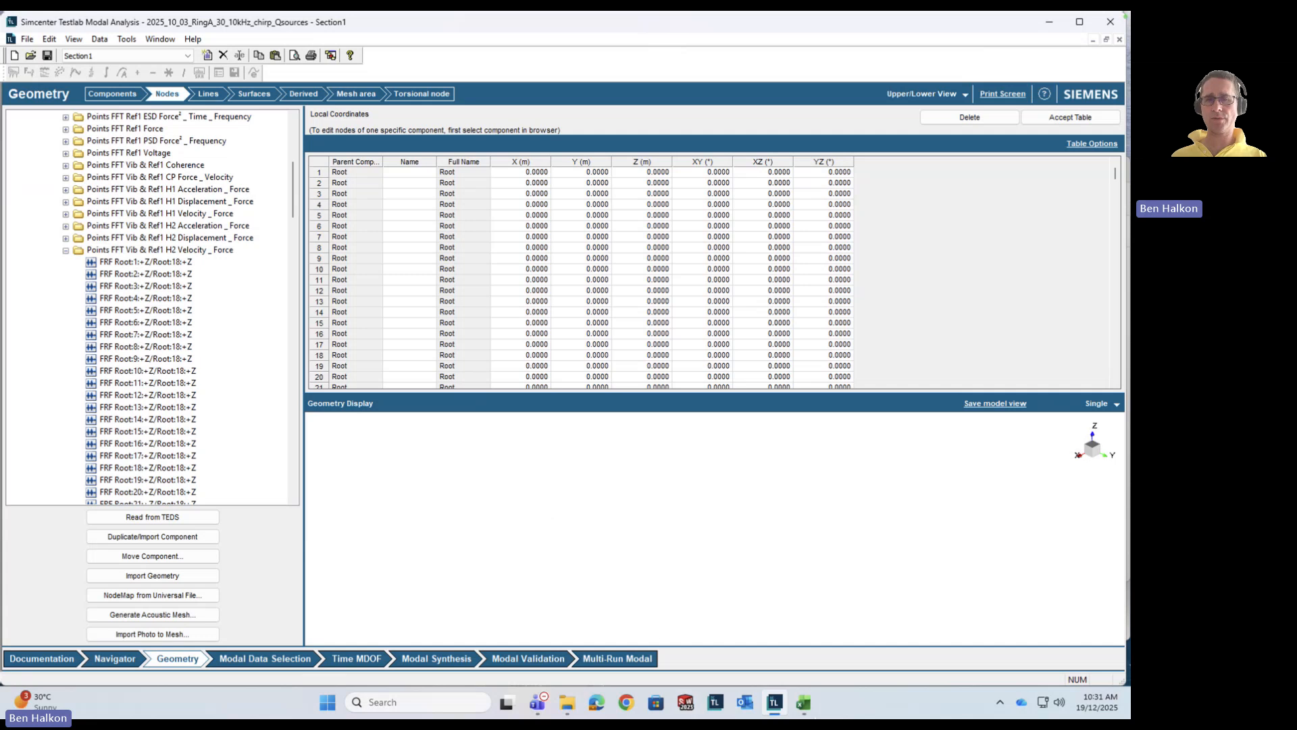
click(803, 702)
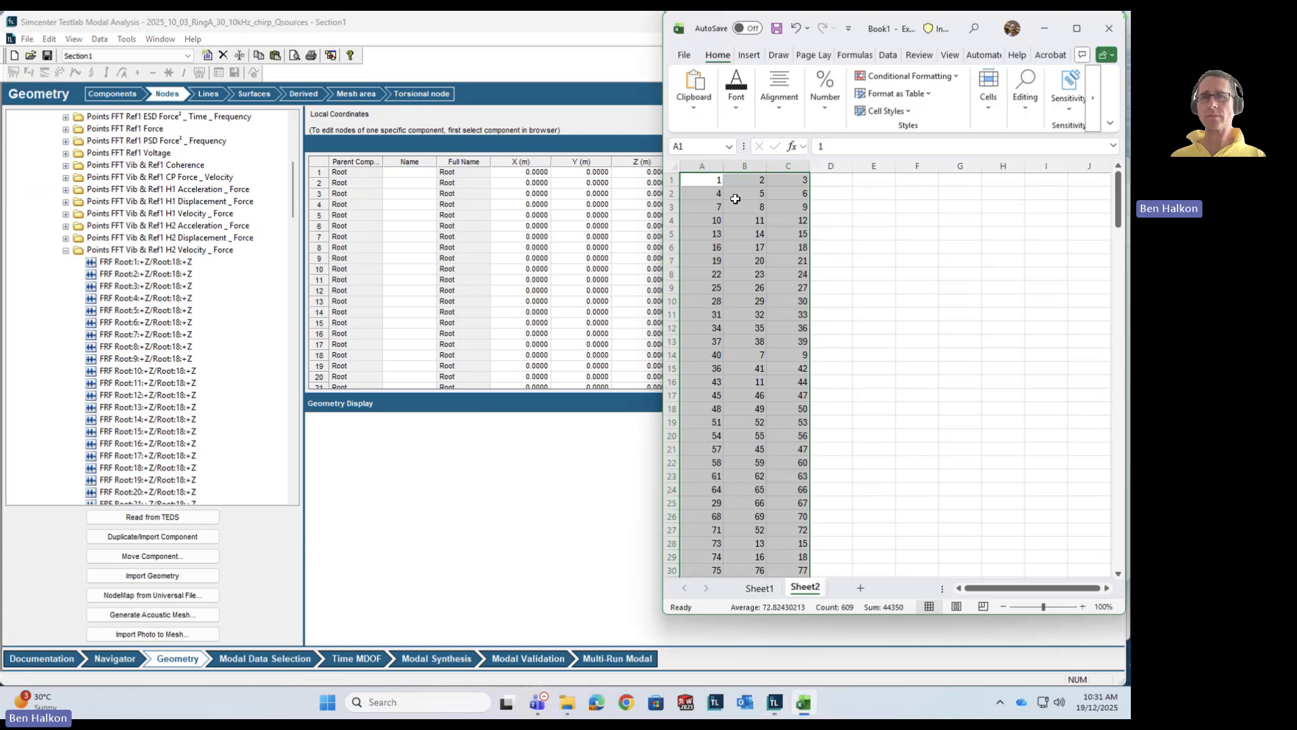
click(758, 592)
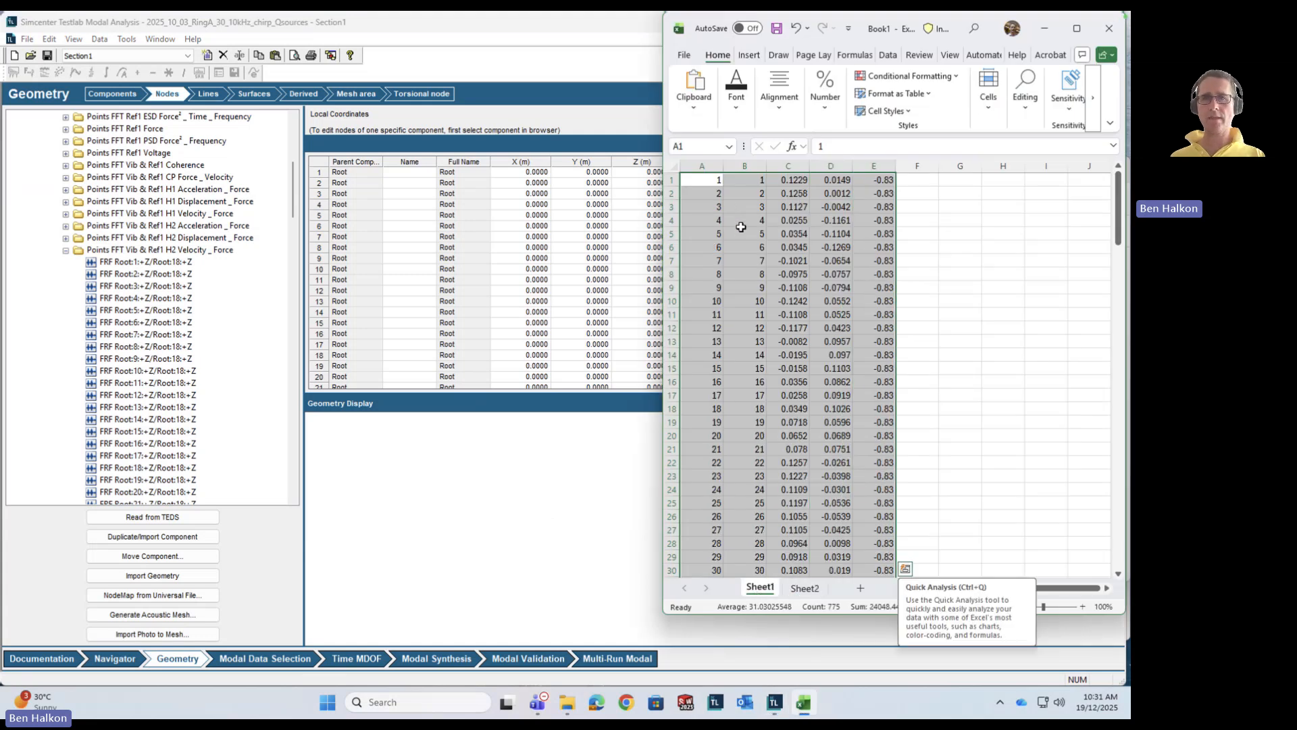
click(462, 228)
click(411, 173)
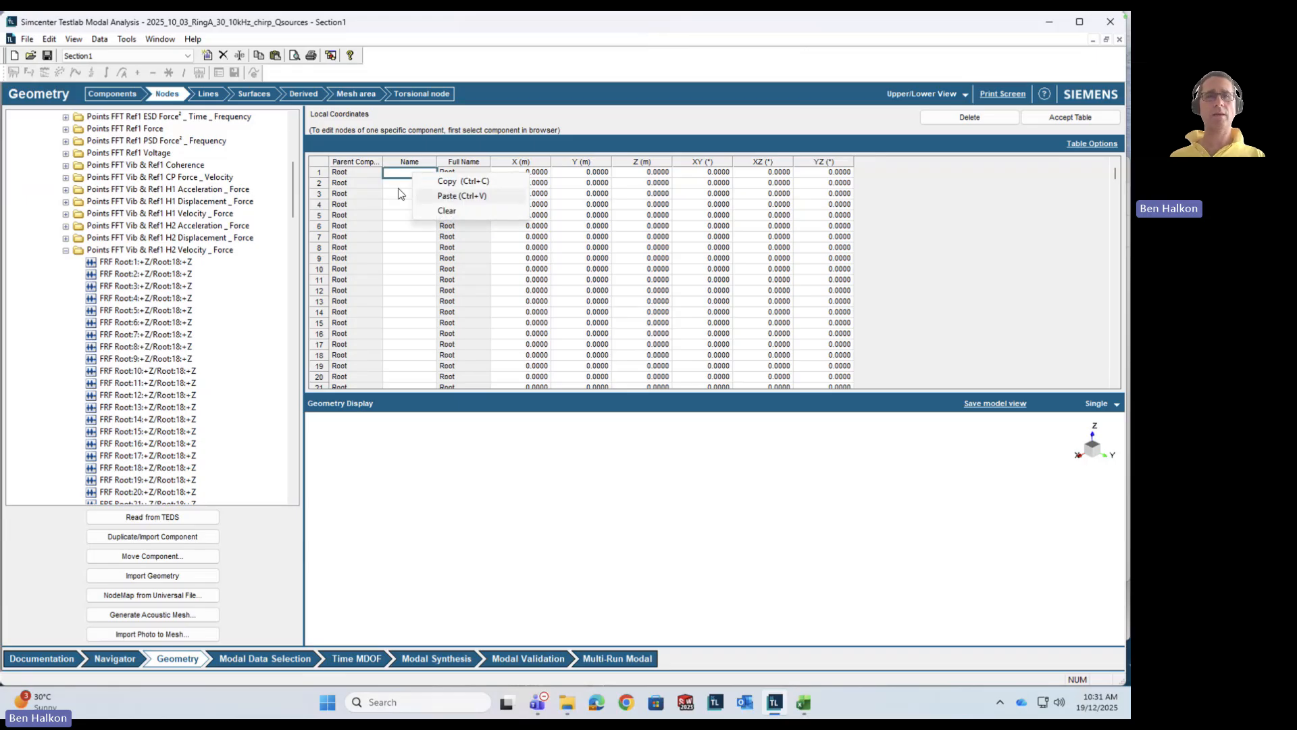
click(371, 197)
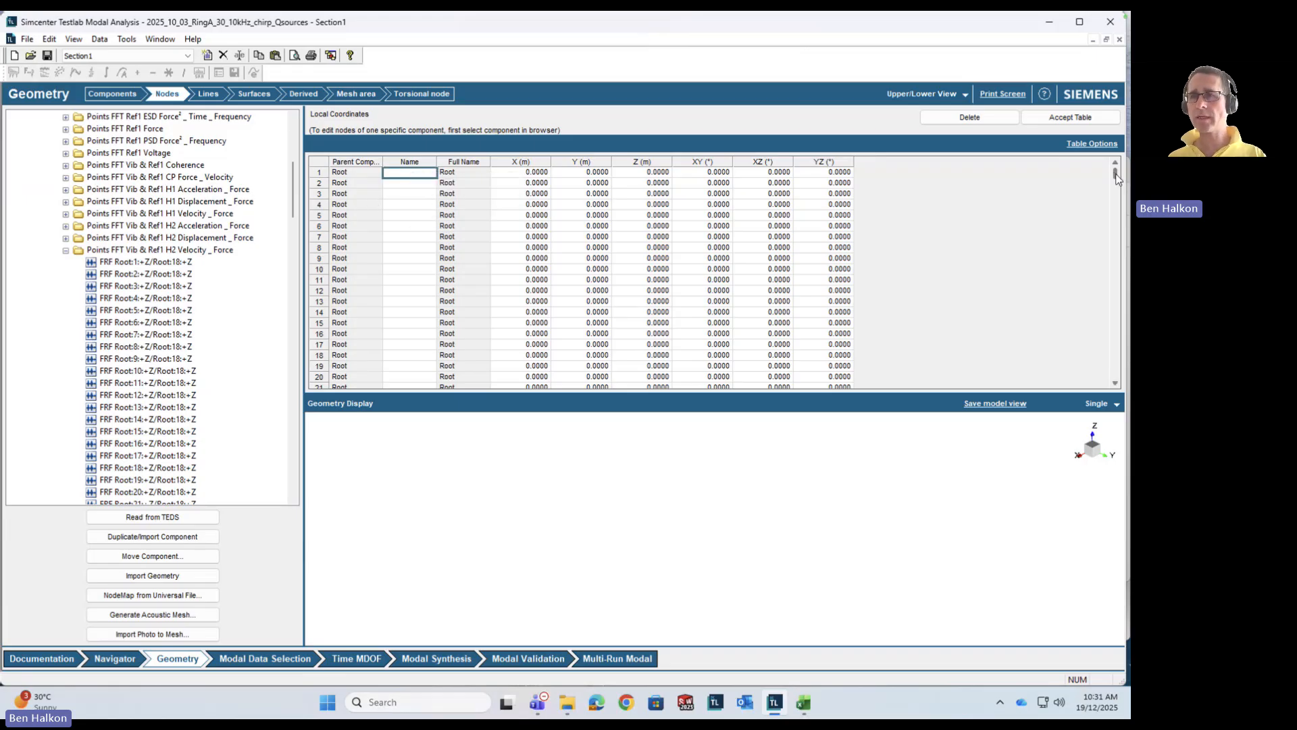
mouse_move(1117, 177)
mouse_down()
mouse_move(1102, 352)
mouse_move(1113, 174)
mouse_up()
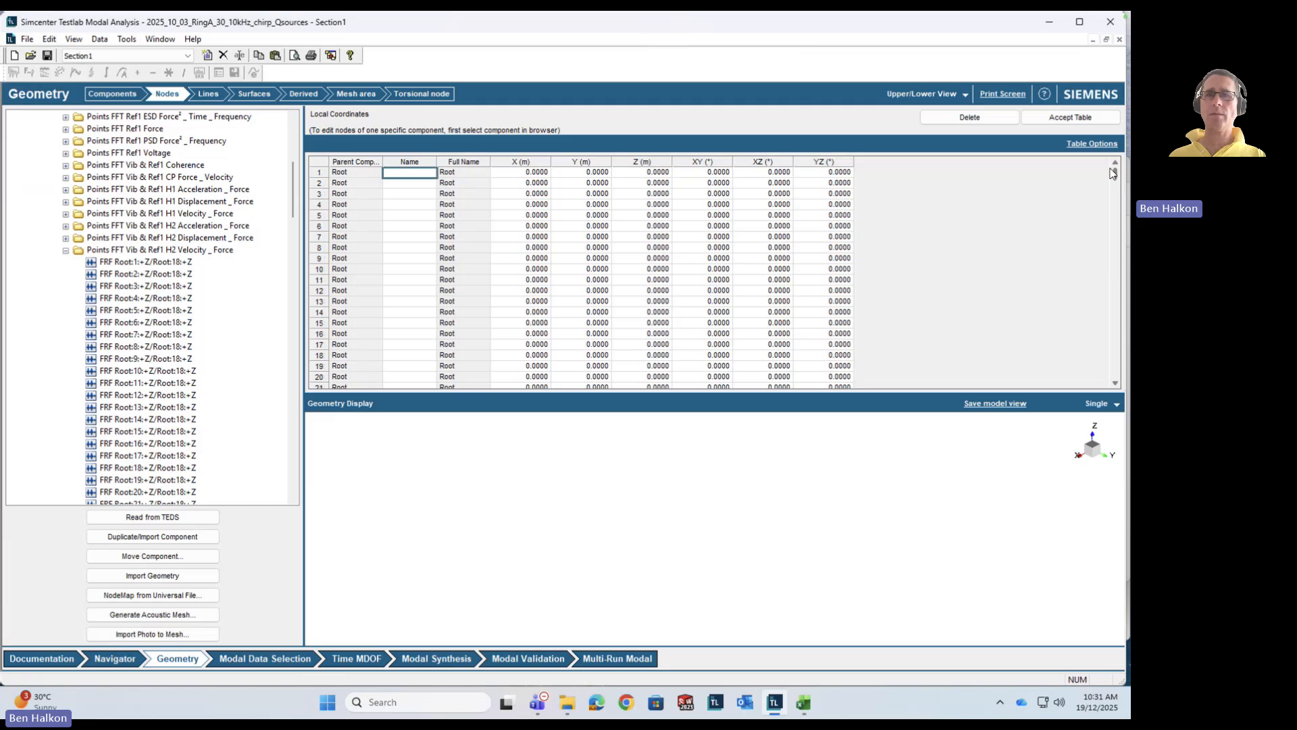
key(ctrl+v)
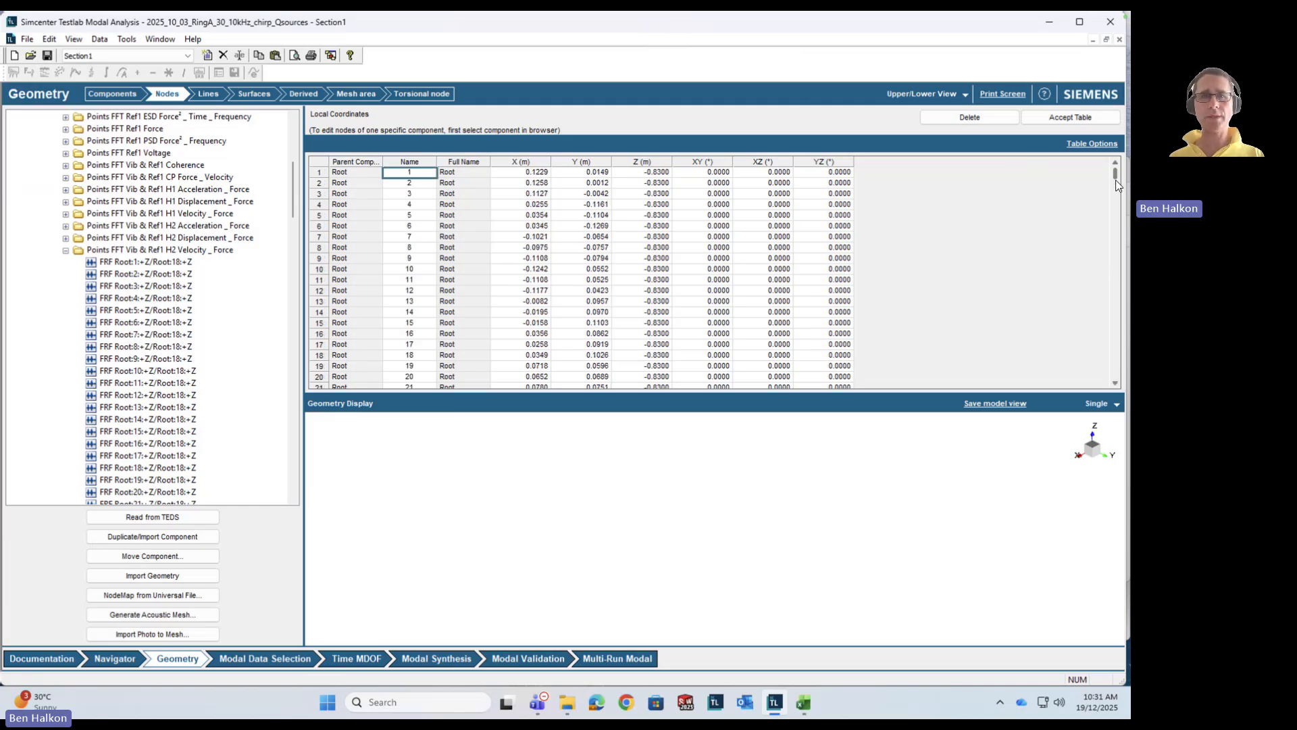
drag(1116, 177, 1115, 250)
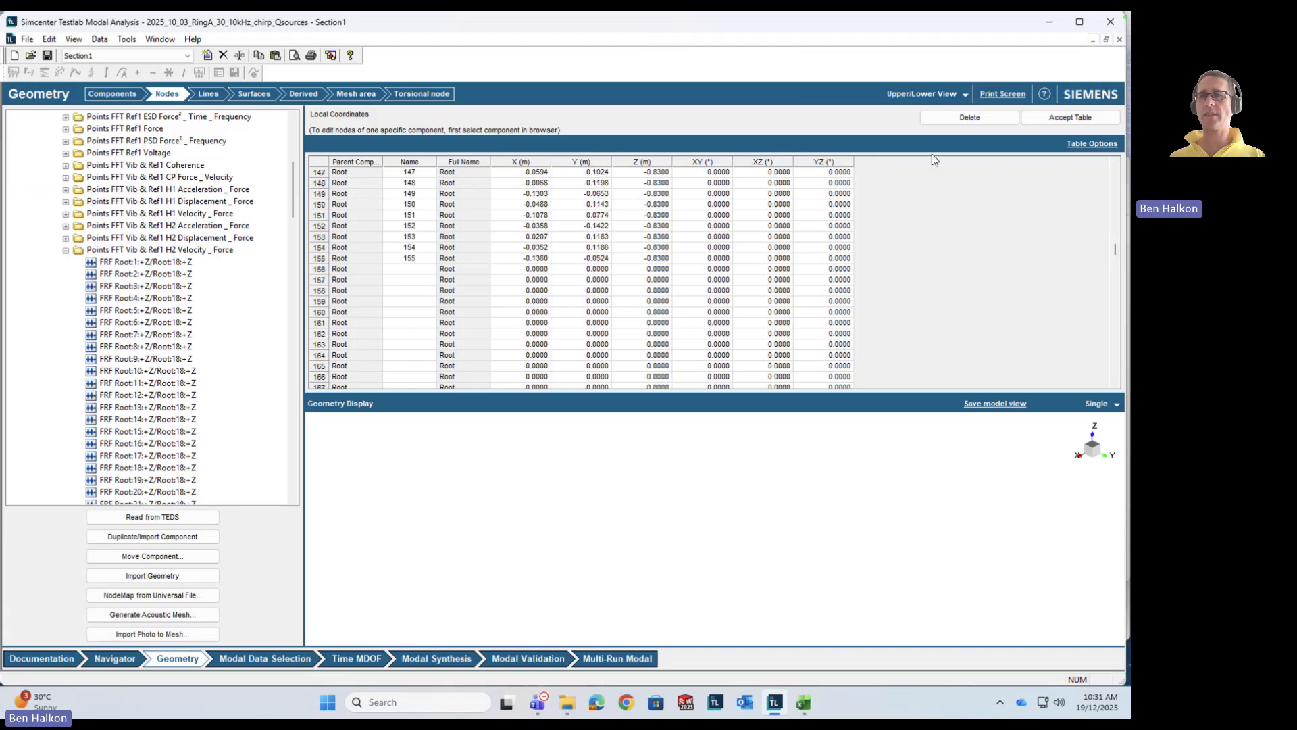
click(1061, 119)
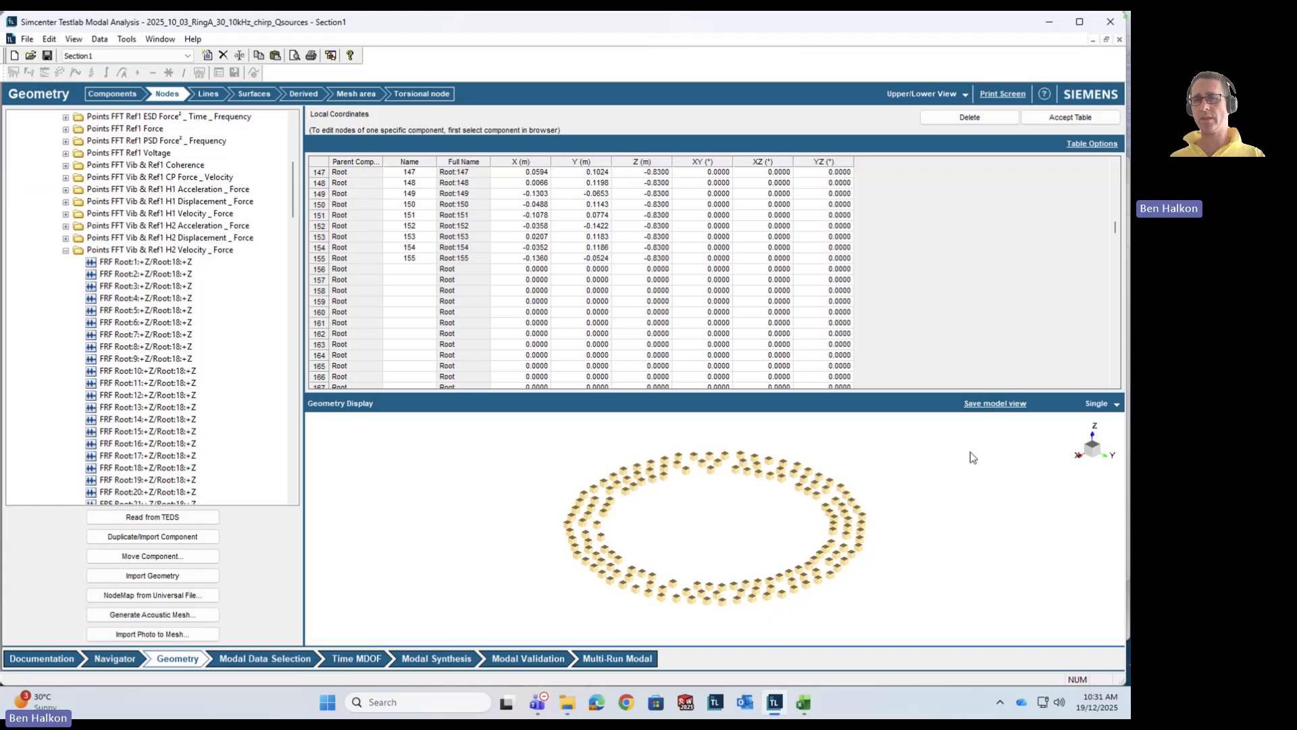
Step: Show the node names on the ring model in the geometry display
right_click(926, 495)
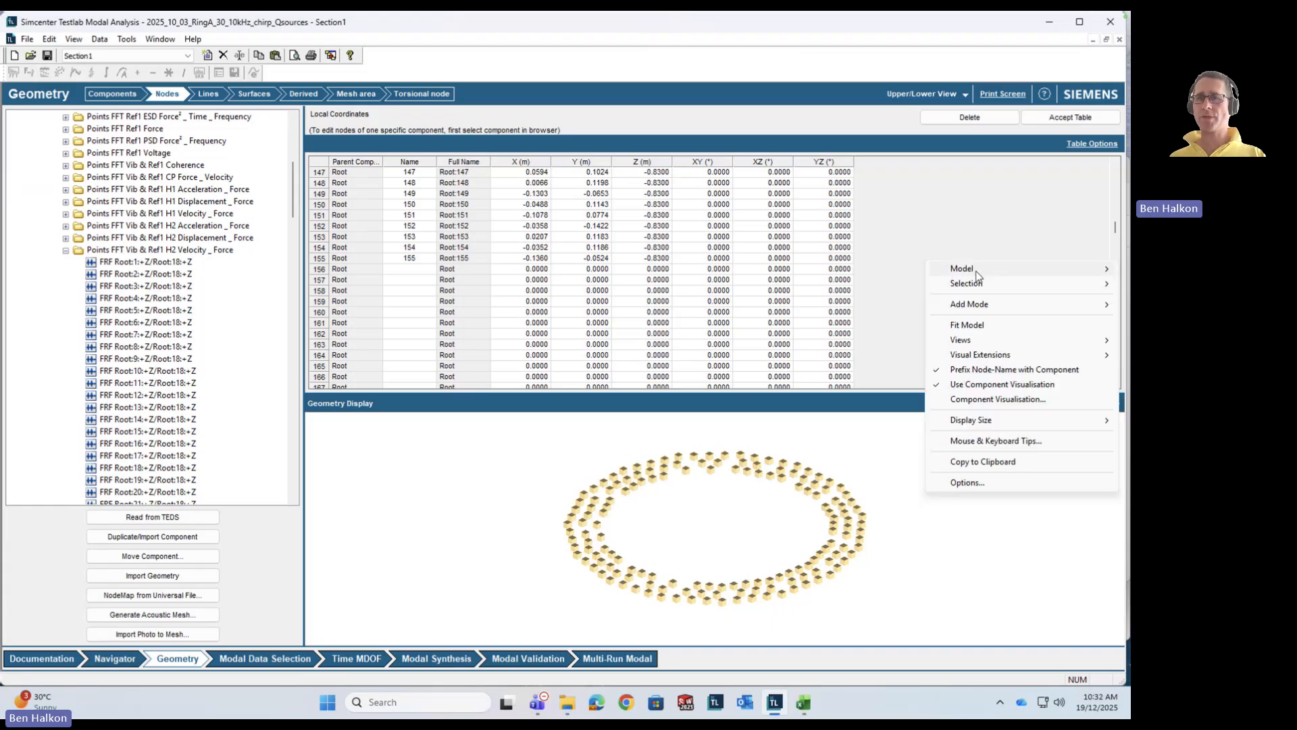
mouse_move(977, 276)
mouse_move(872, 268)
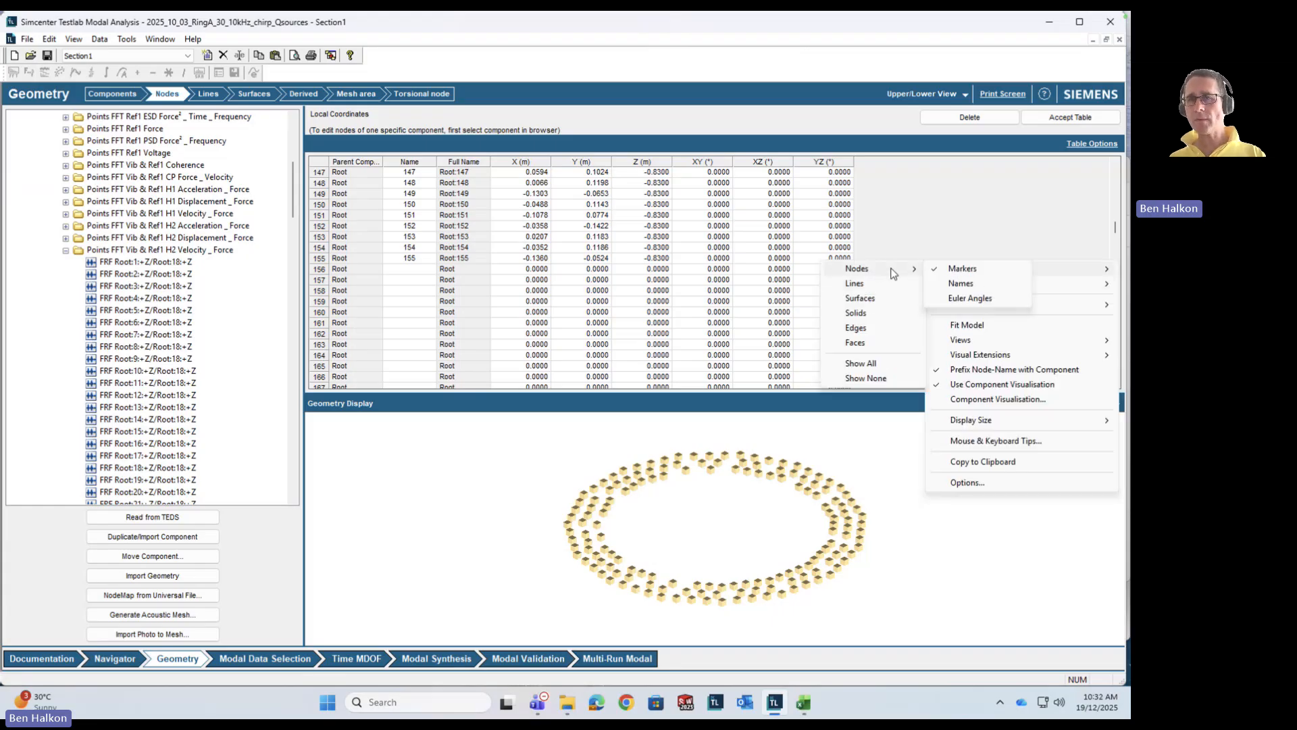
click(961, 284)
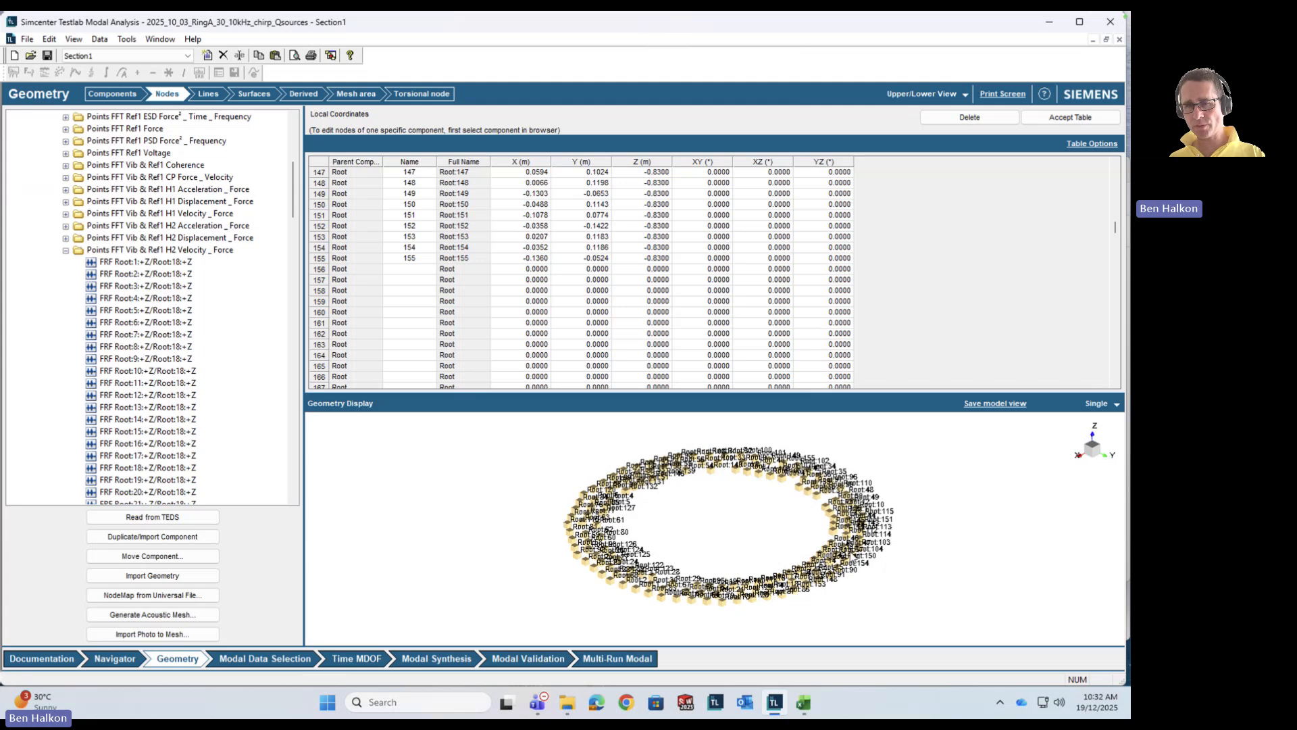
Step: Hide the component prefix in the displayed node names, and switch it back on
right_click(917, 463)
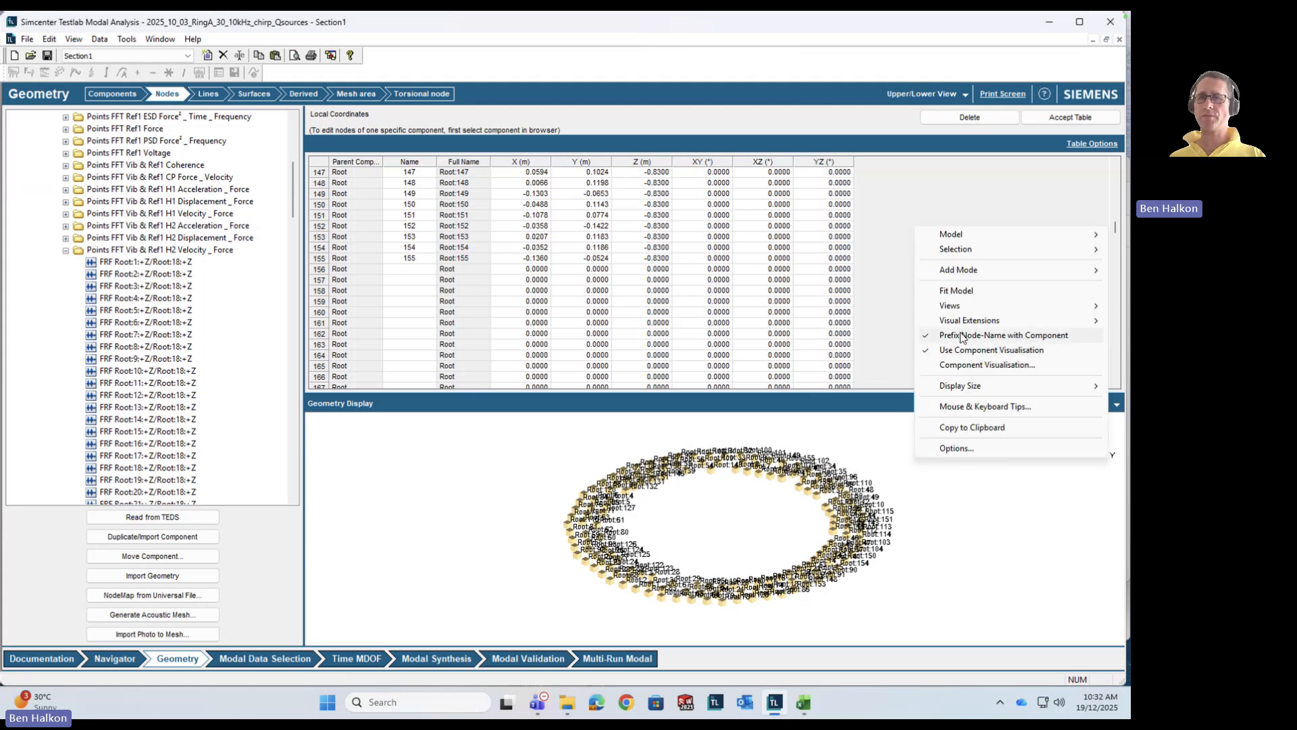
click(982, 338)
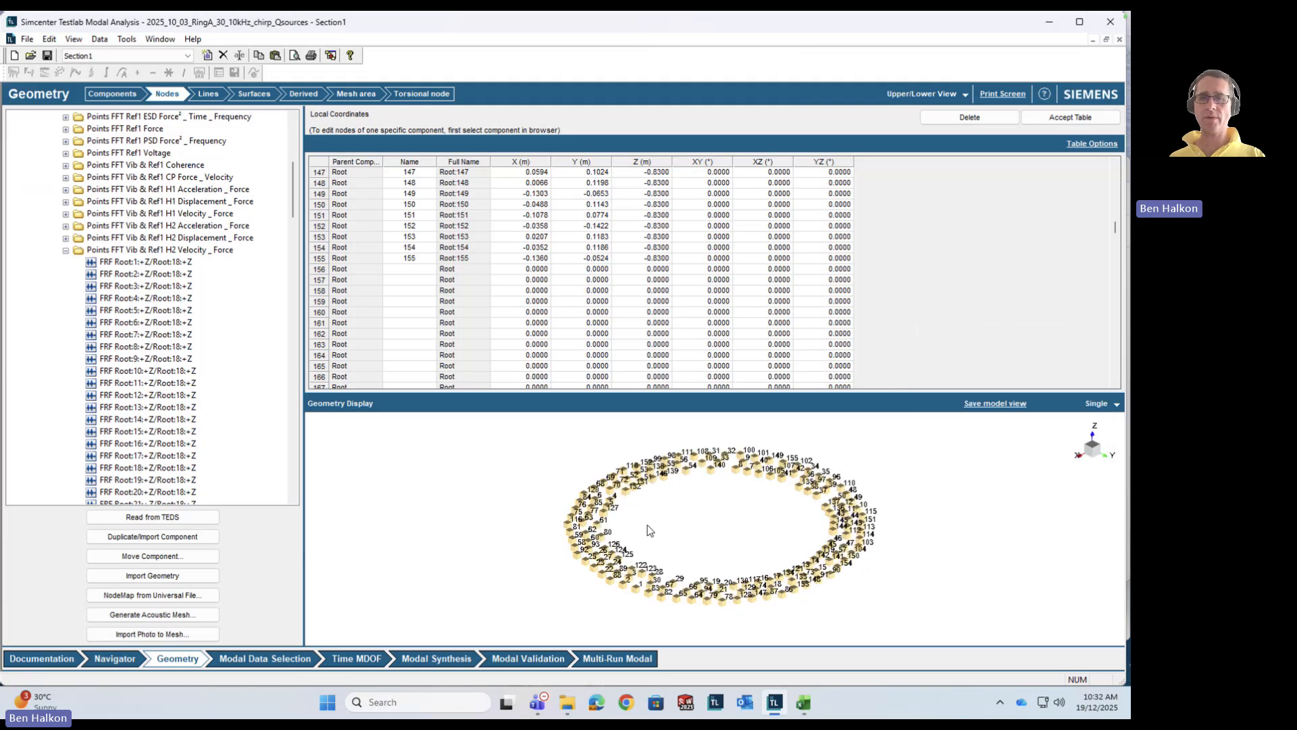
right_click(435, 483)
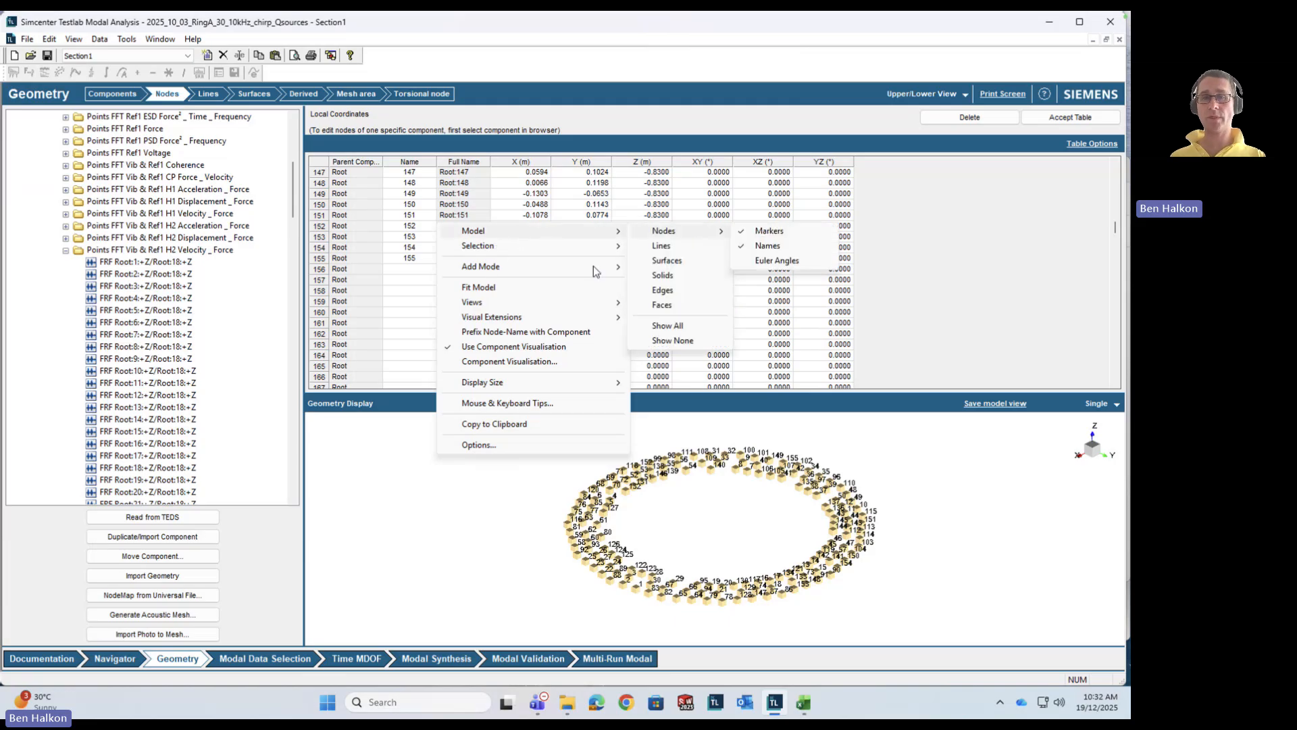
click(527, 333)
right_click(444, 530)
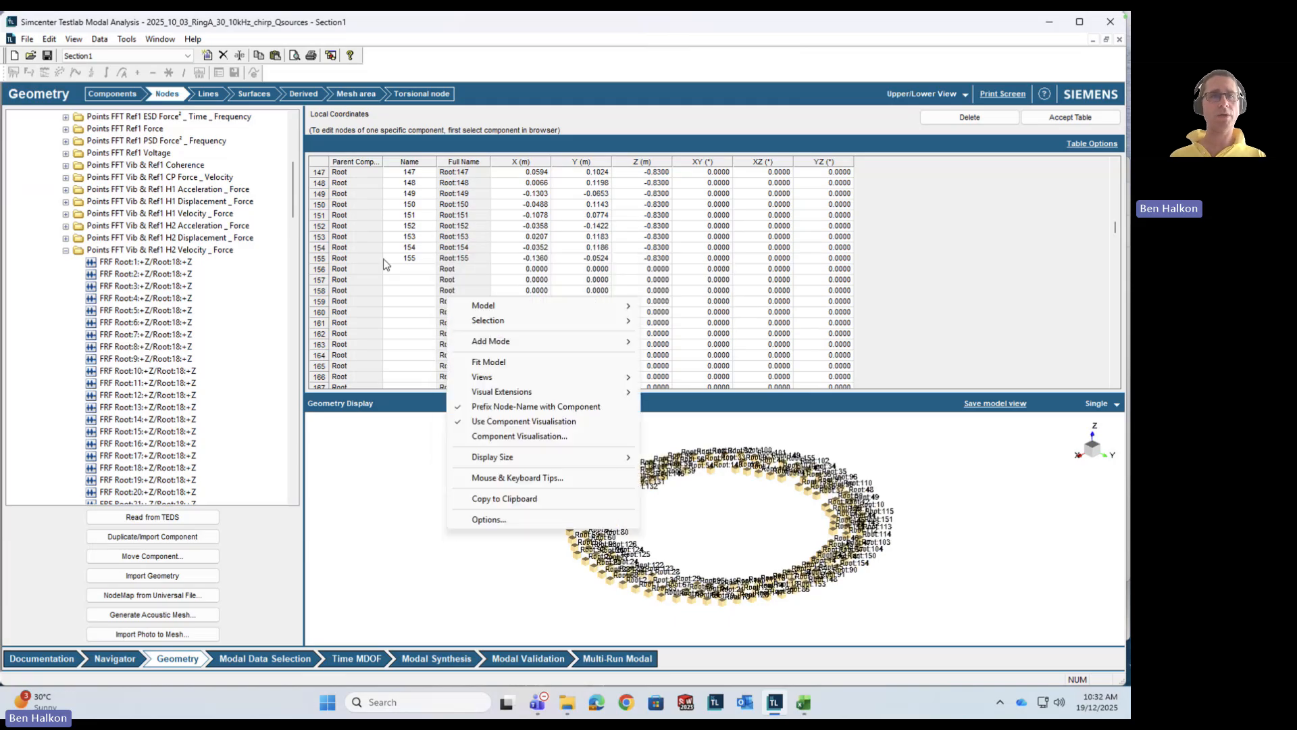
click(378, 249)
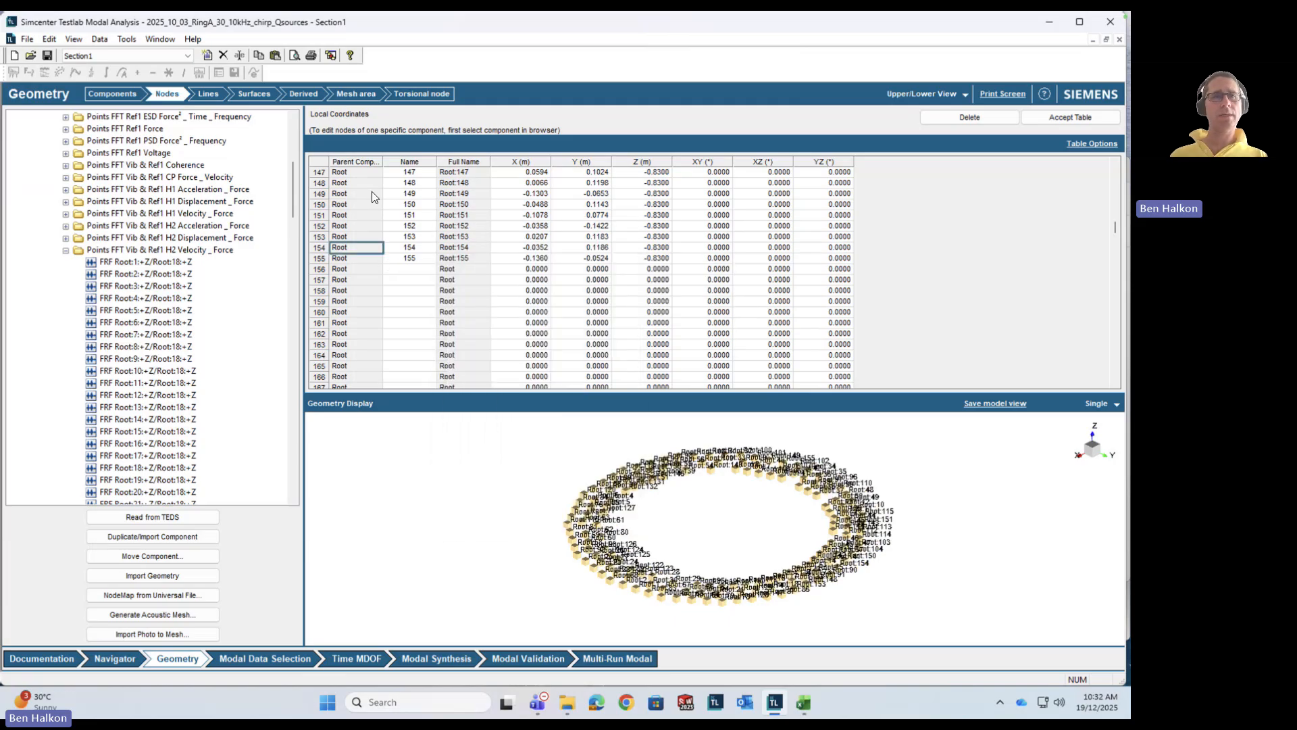
Step: Look at the line definition table by switching off the adding of lines in the display, and switch it back on
click(208, 94)
click(254, 94)
click(167, 94)
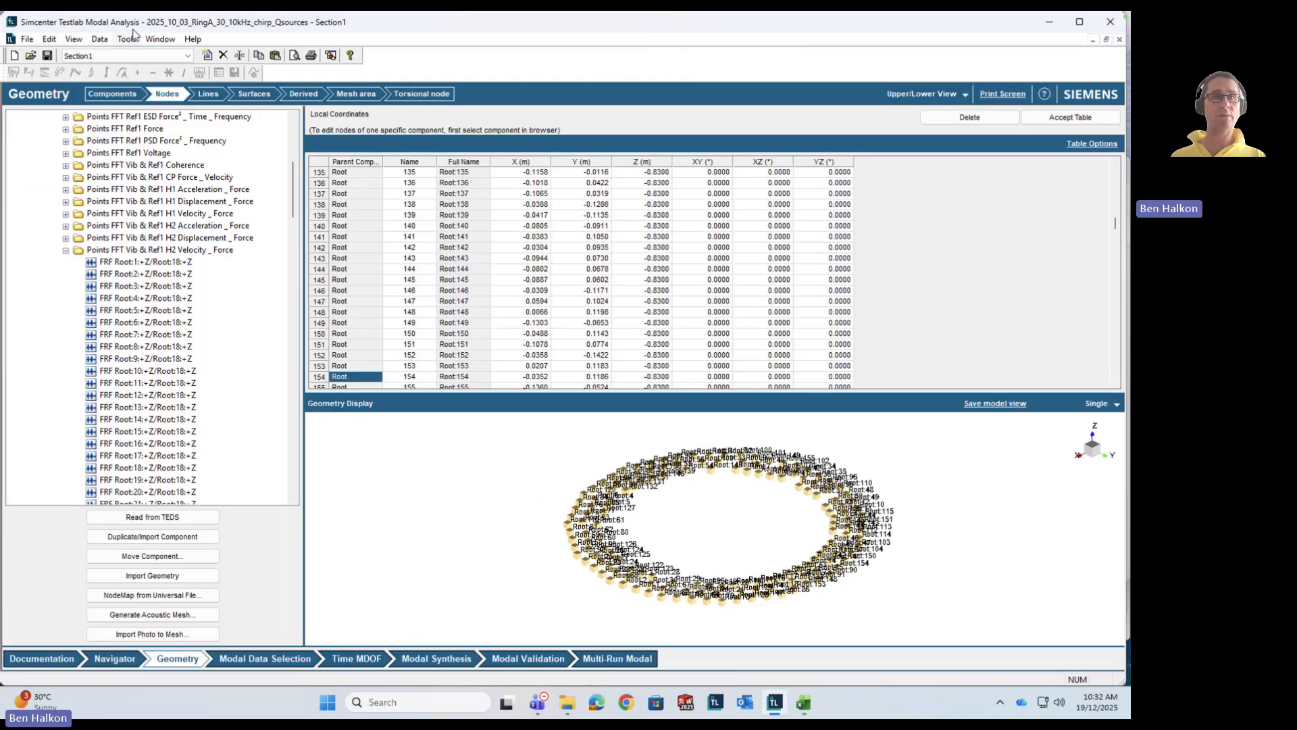
click(203, 95)
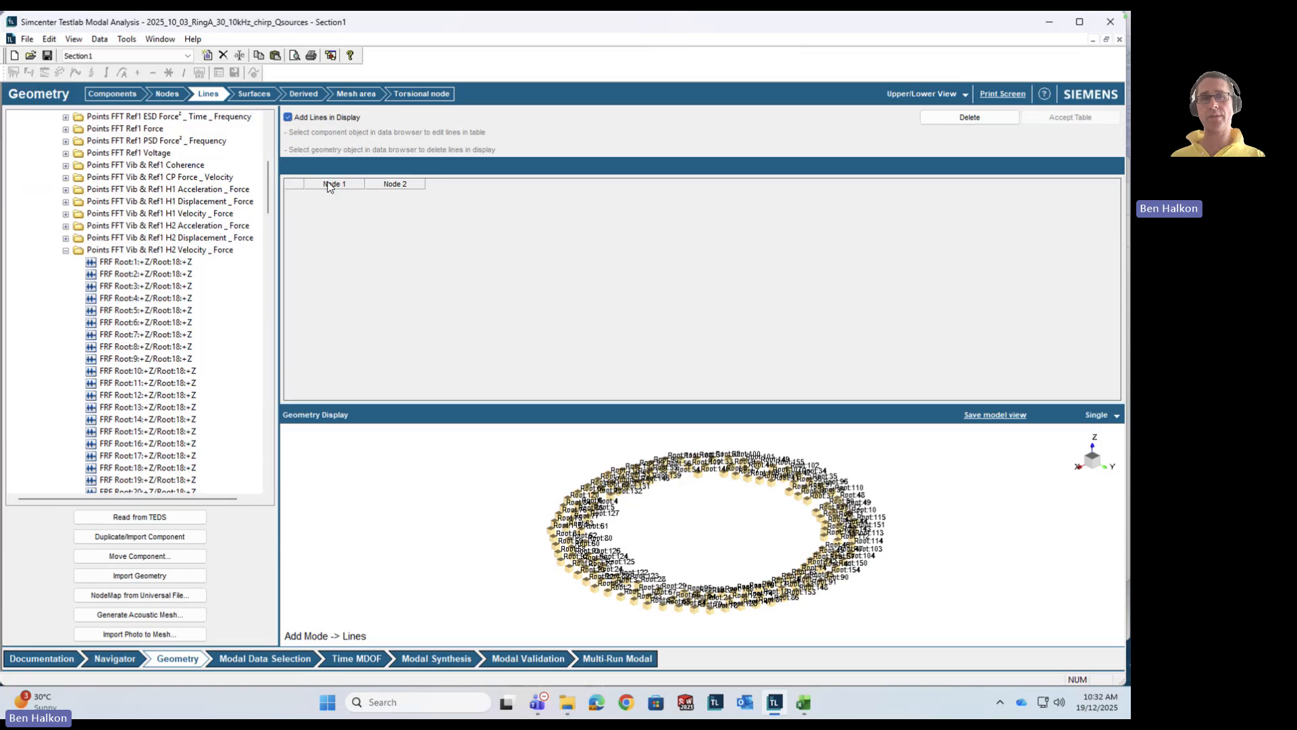
click(288, 117)
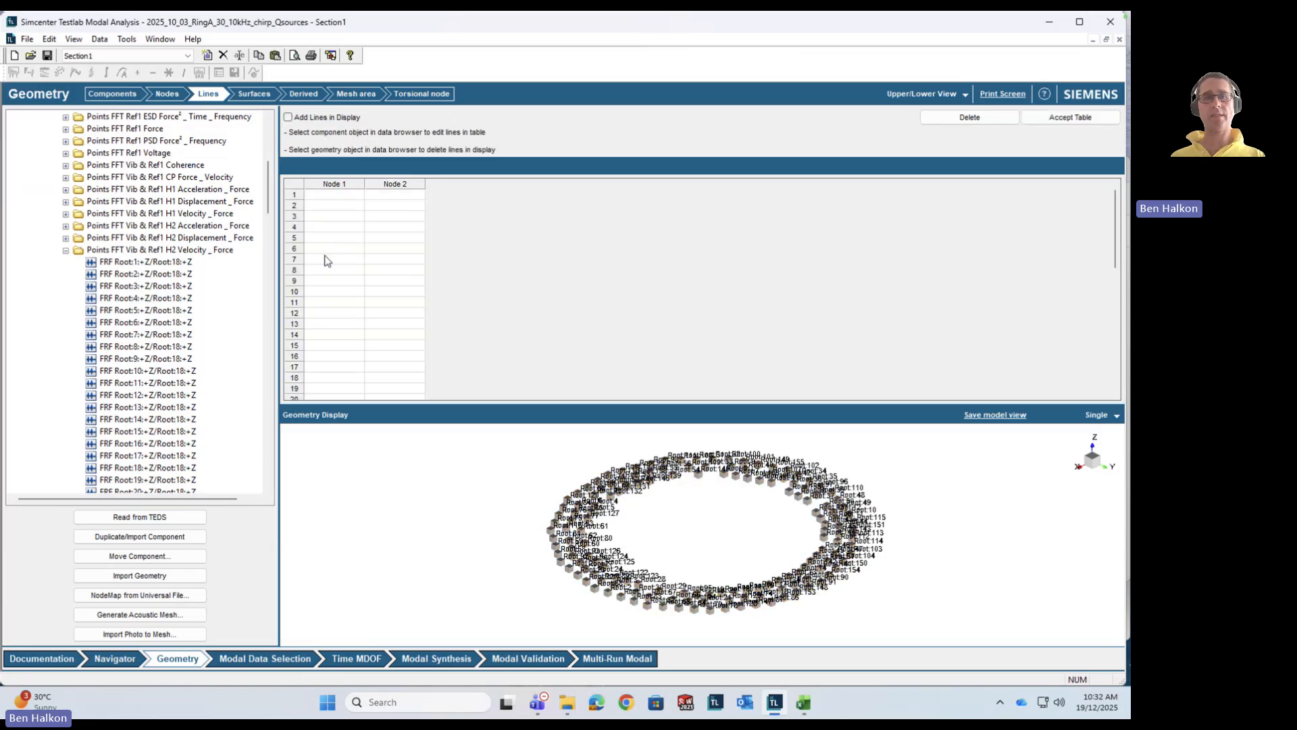
click(299, 117)
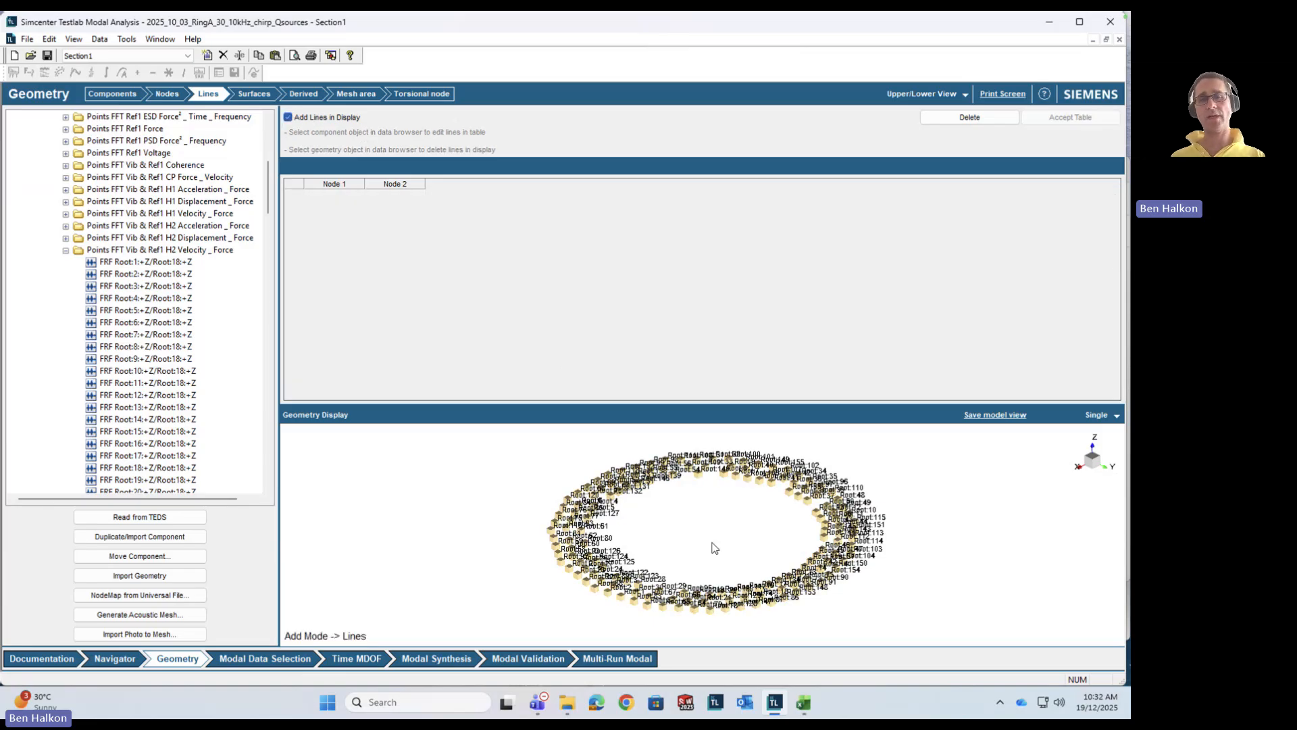
Step: Switch off adding surfaces in the display and copy the triangle node table from Sheet2 of the Excel workbook into the surfaces table
click(255, 95)
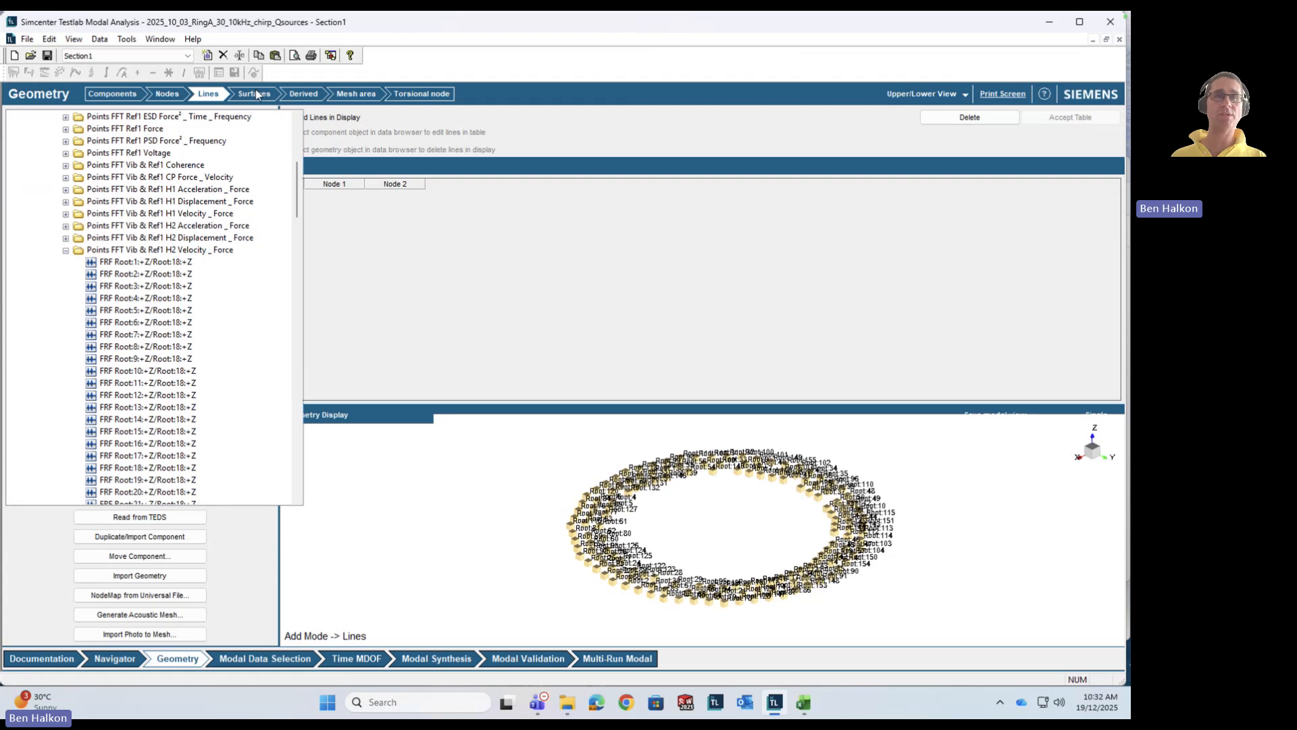
click(349, 119)
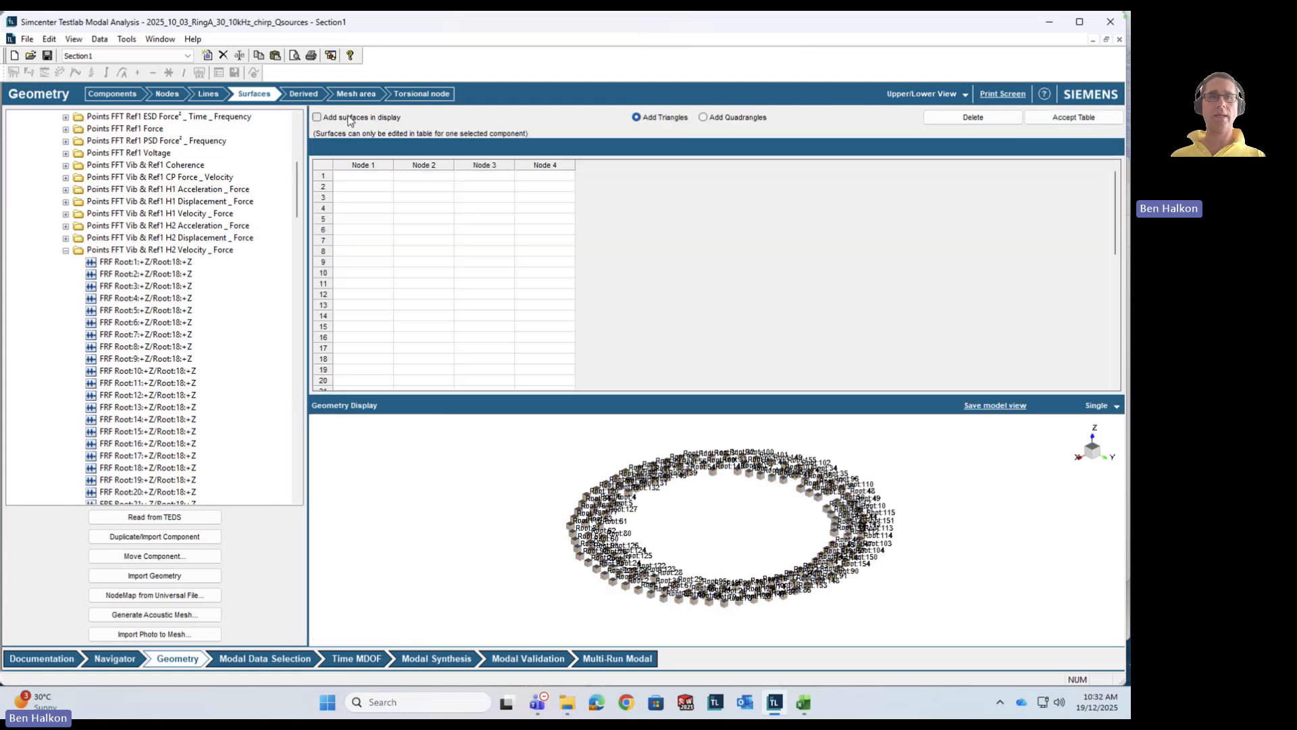
click(804, 702)
click(805, 588)
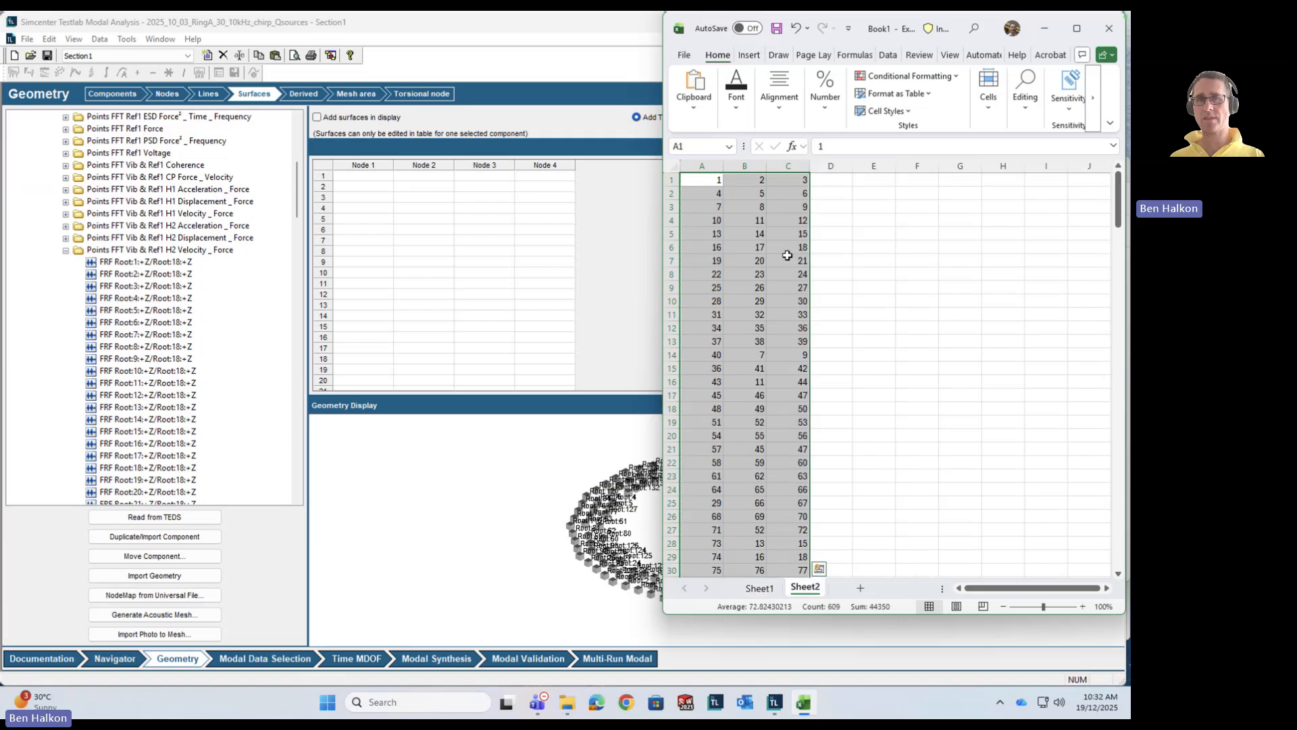
click(371, 177)
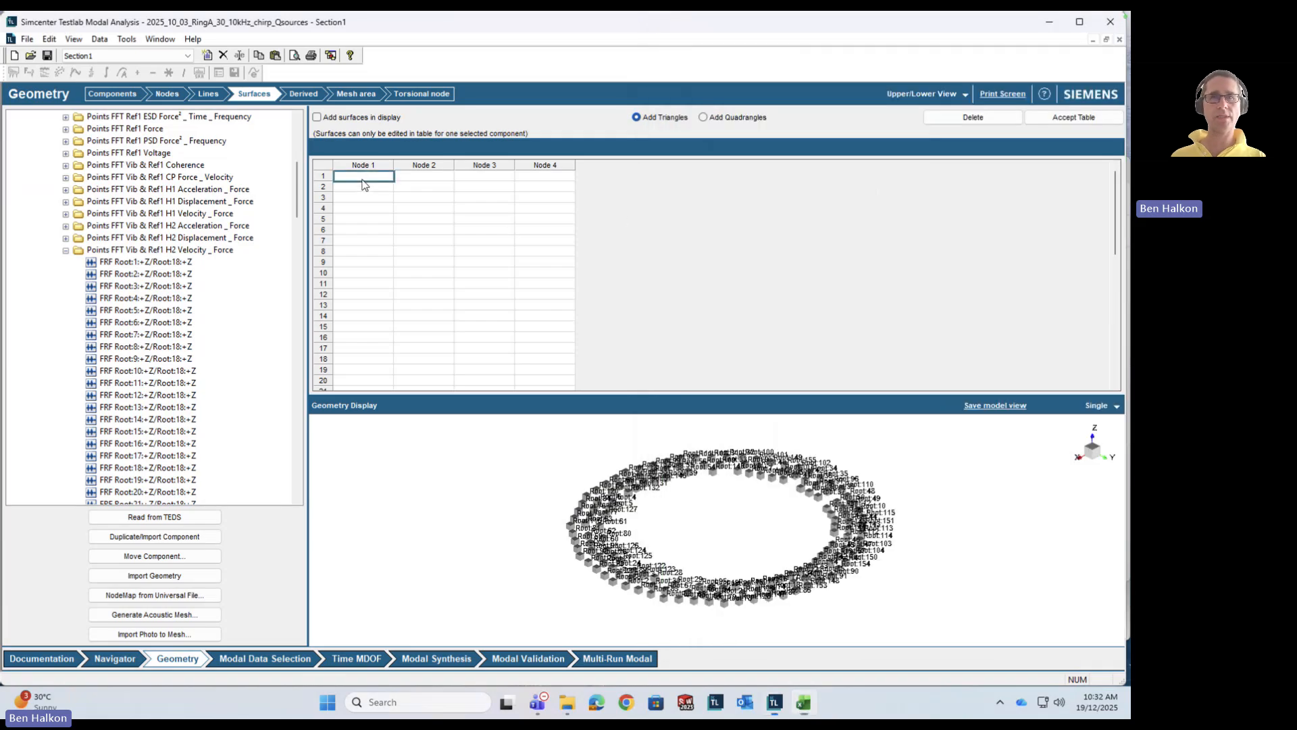
scroll(1106, 247, down, 10)
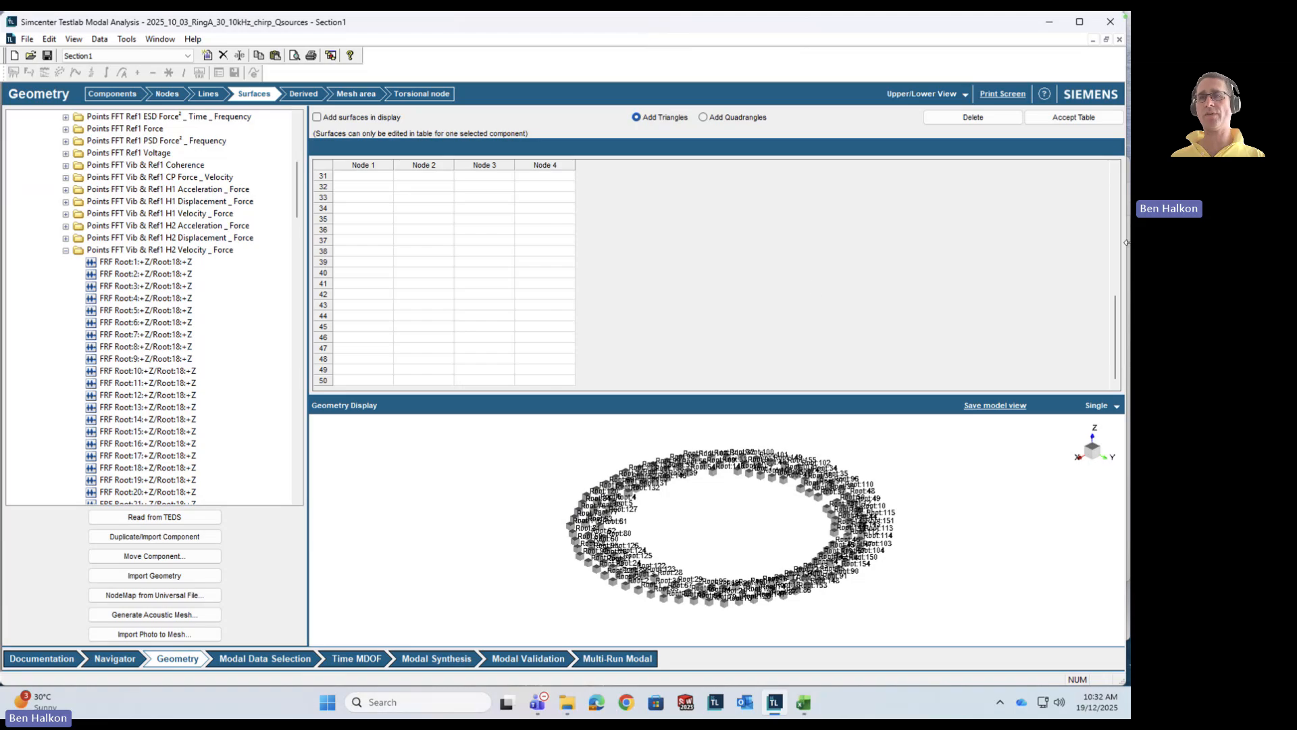
scroll(1116, 187, up, 10)
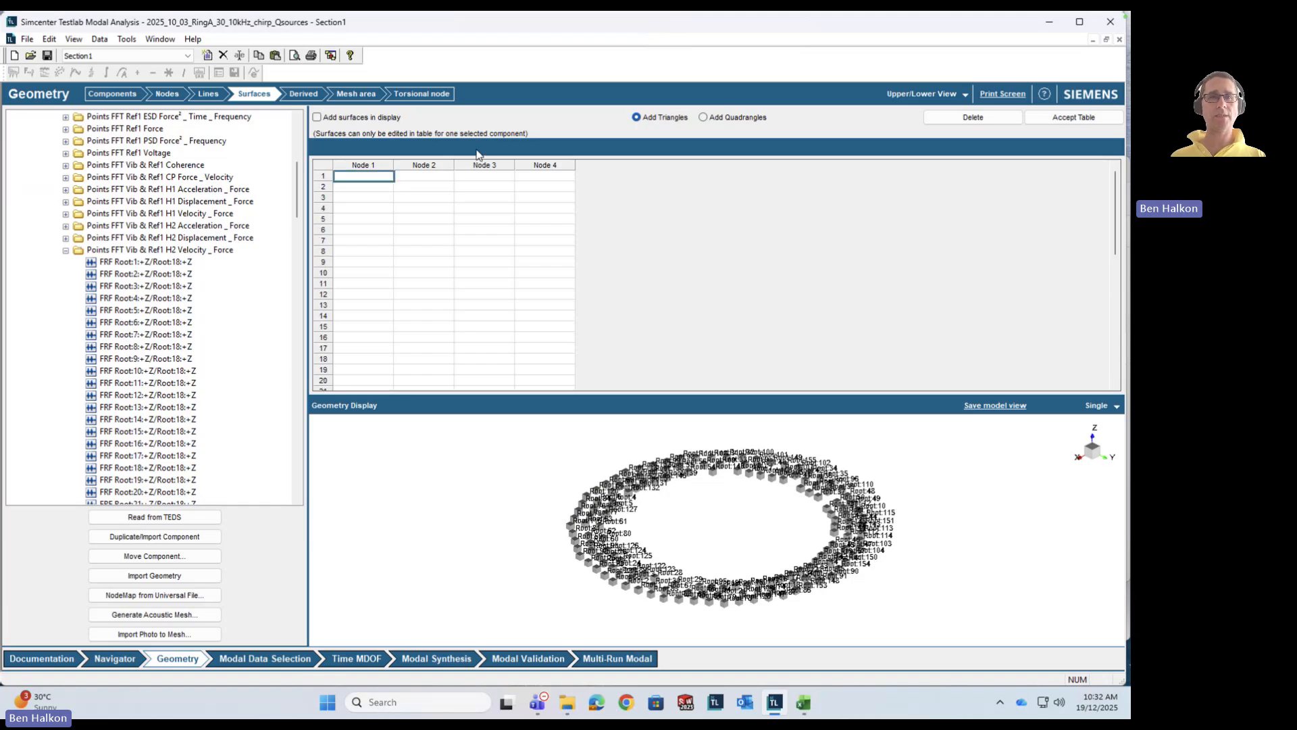
key(ctrl+v)
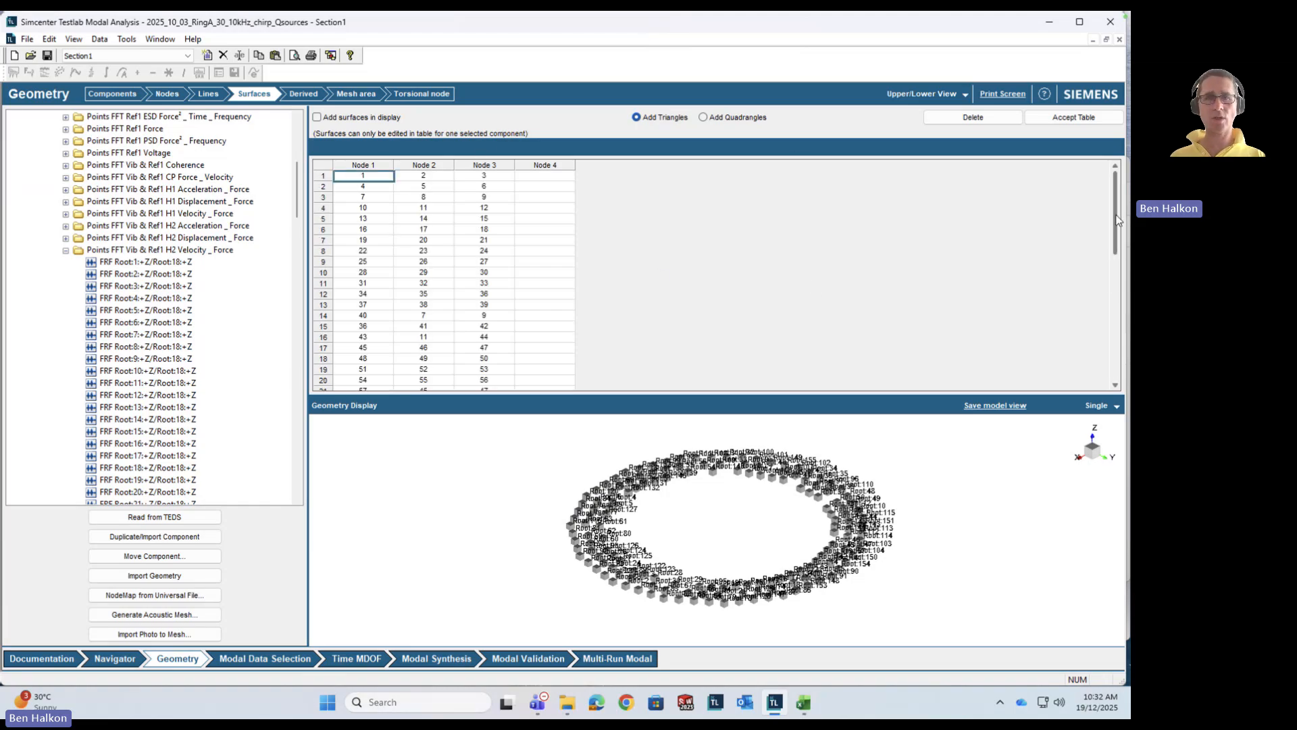
Step: Try to accept the pasted triangle node table as ring surfaces, pasting it again from the first cell and accepting it
scroll(1116, 217, down, 10)
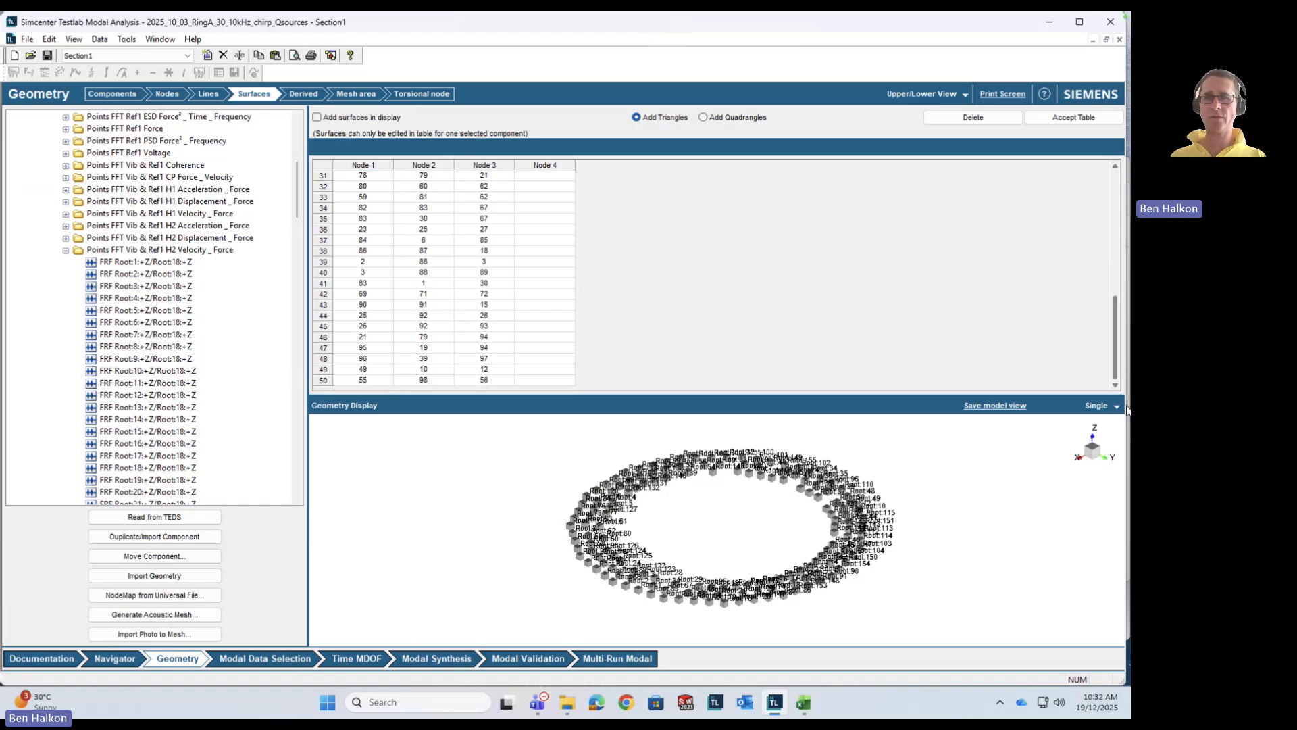
click(1081, 117)
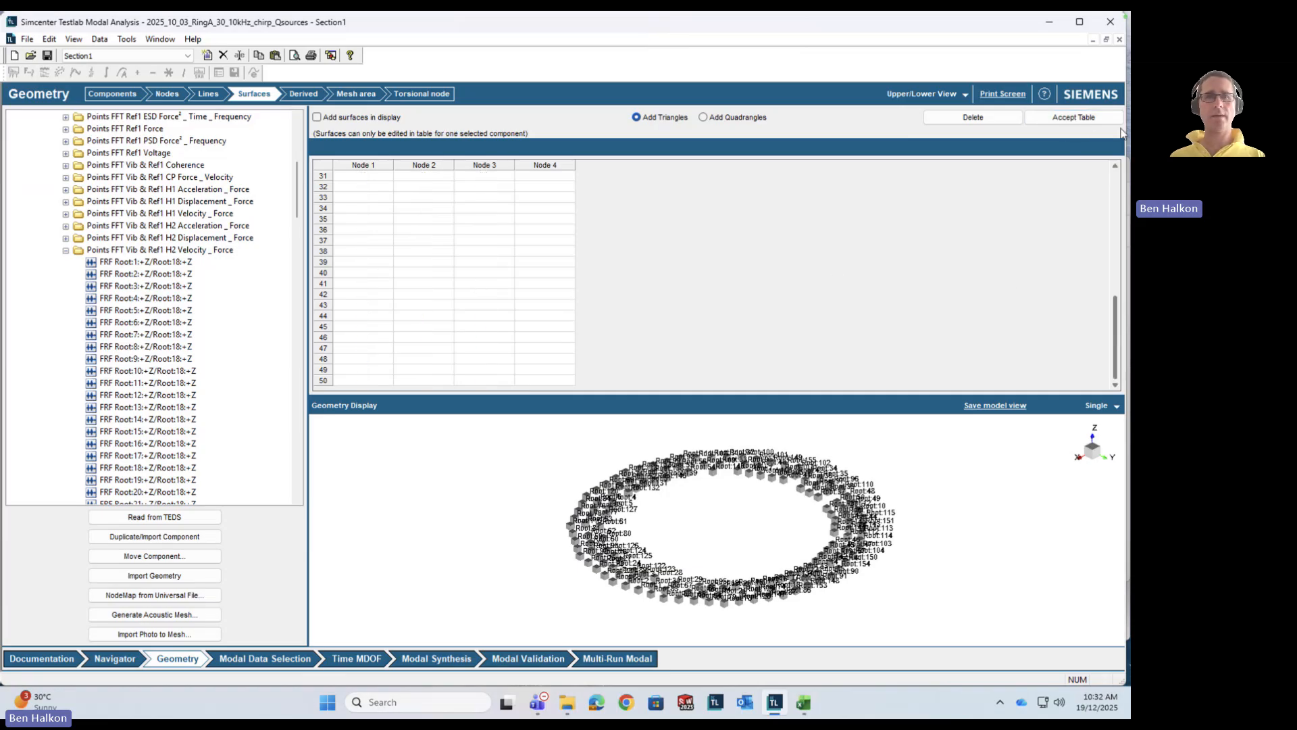
drag(1116, 312, 1115, 159)
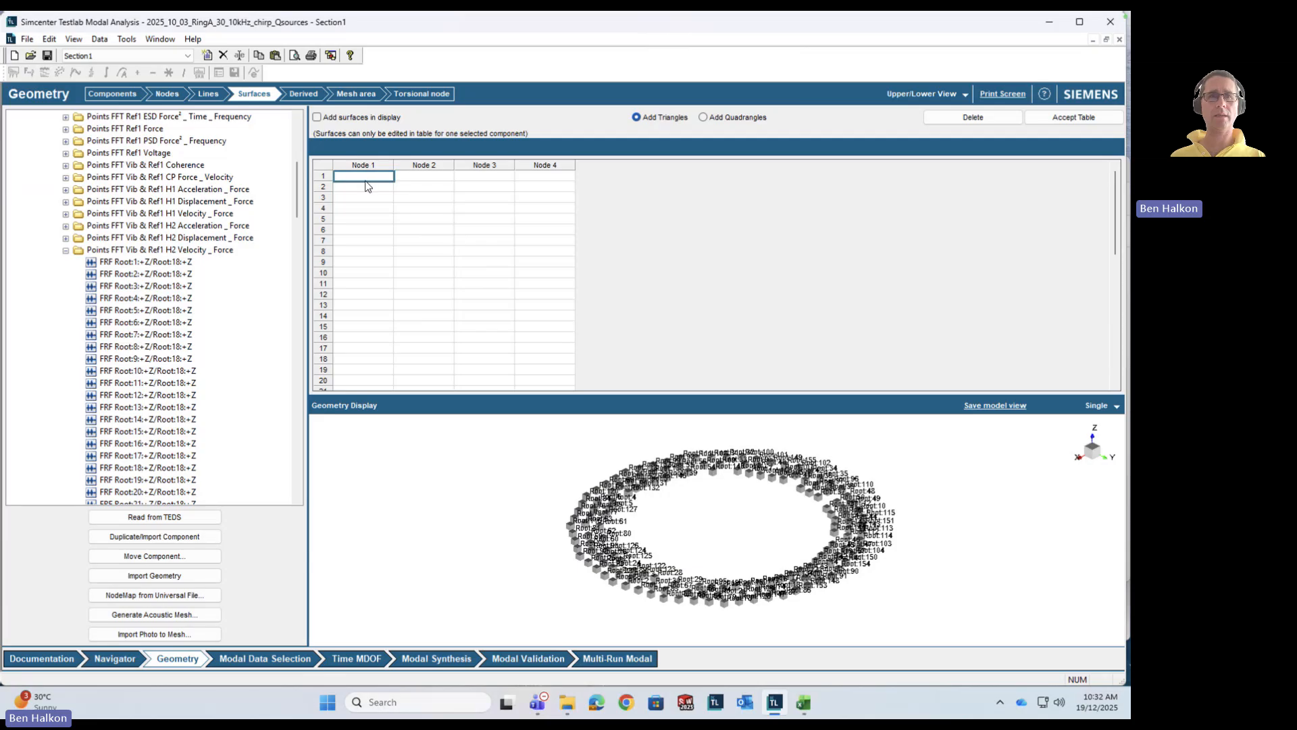
key(ctrl+v)
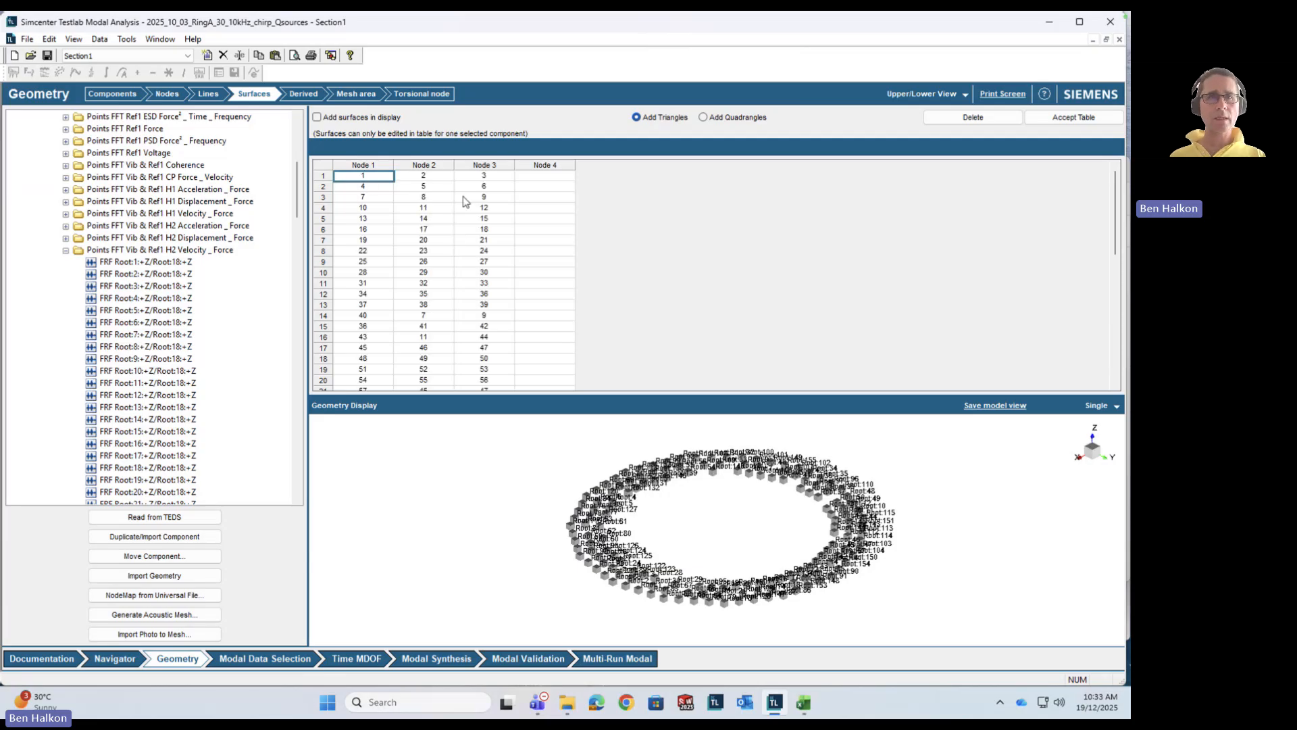
click(1085, 120)
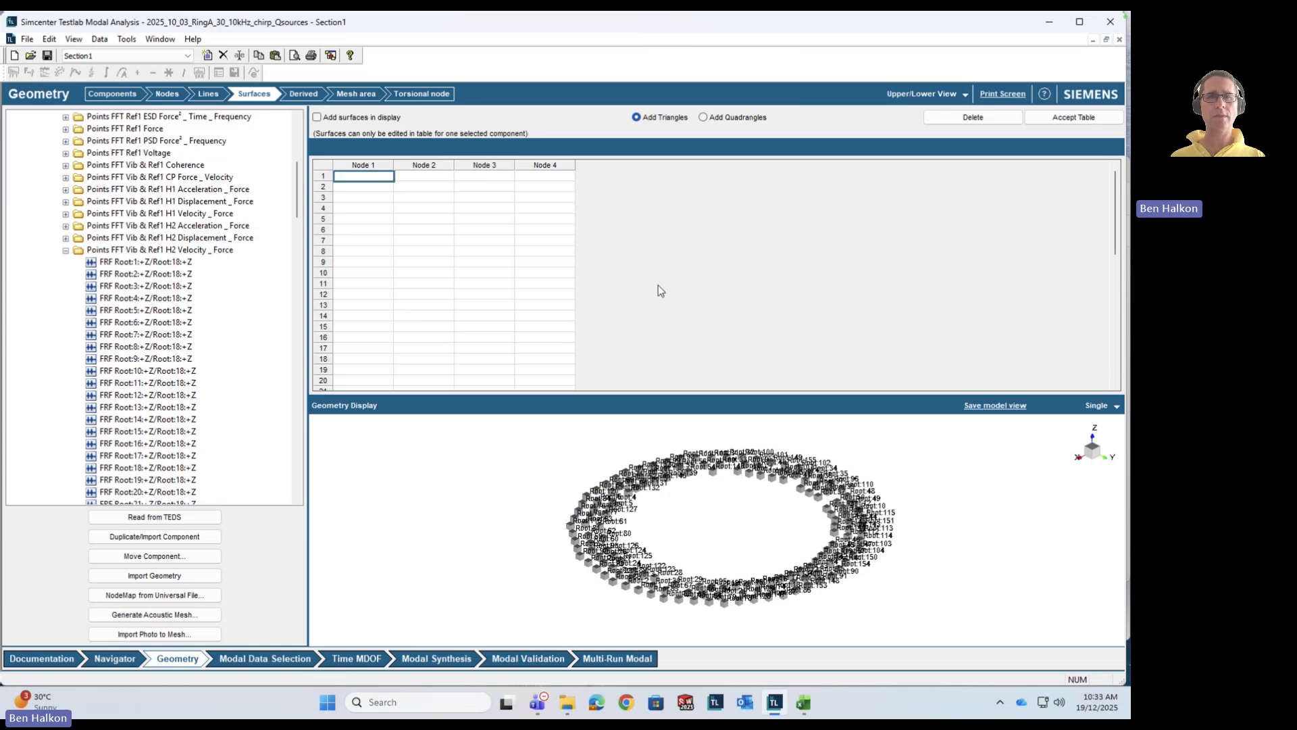
Step: Retry pasting and accepting the triangle node table, switching the adding of surfaces in the display on and off between attempts
right_click(349, 177)
click(383, 198)
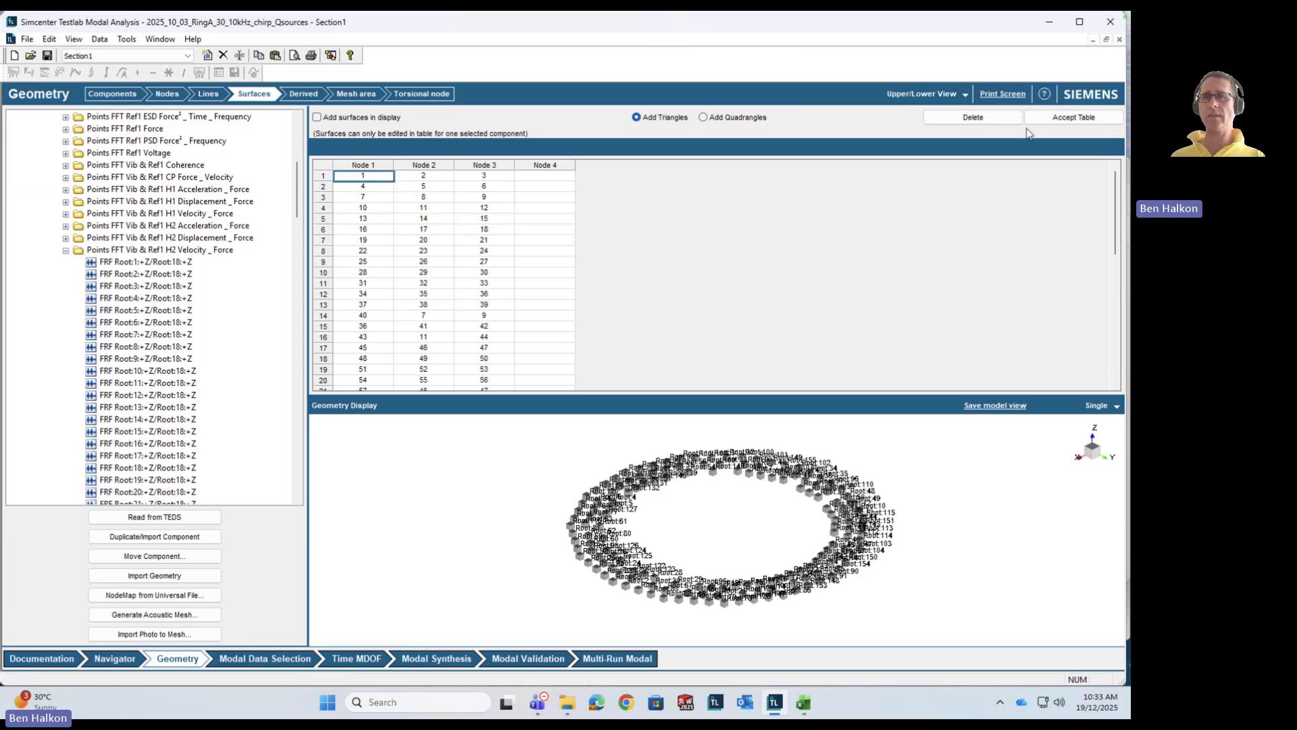
click(1075, 118)
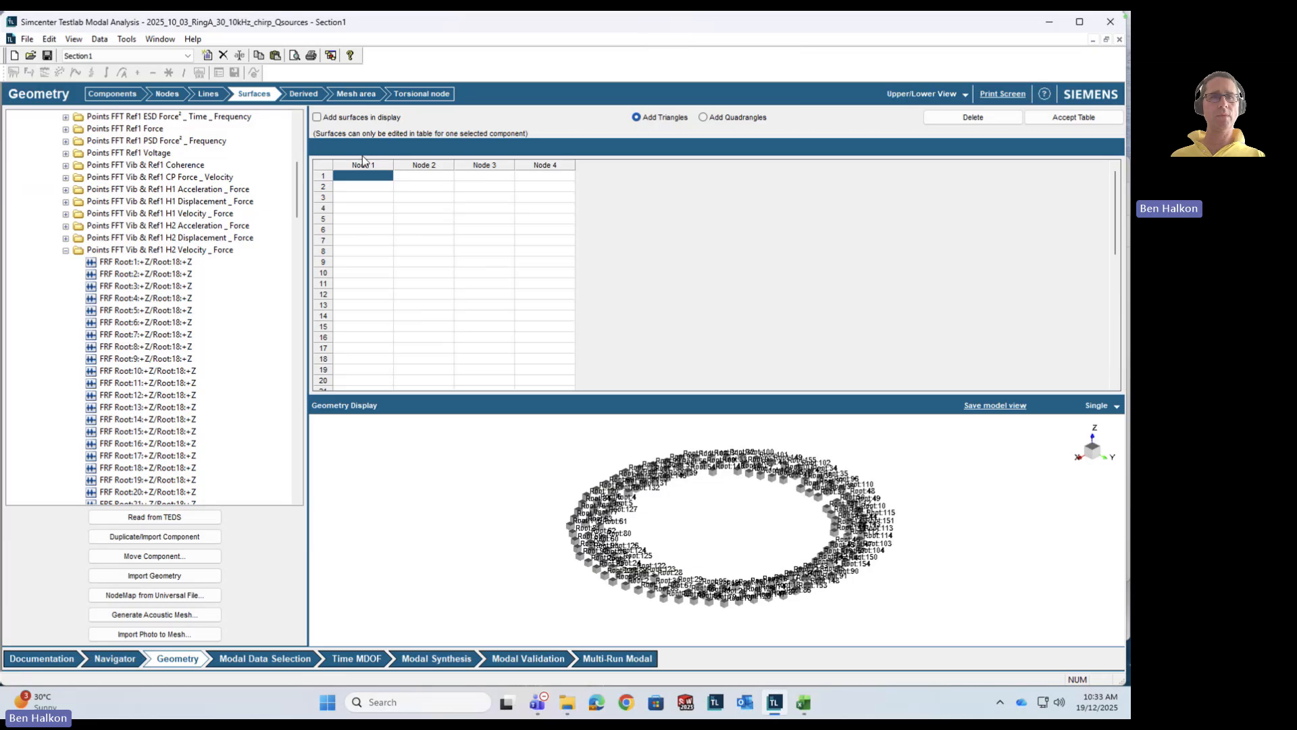
click(332, 117)
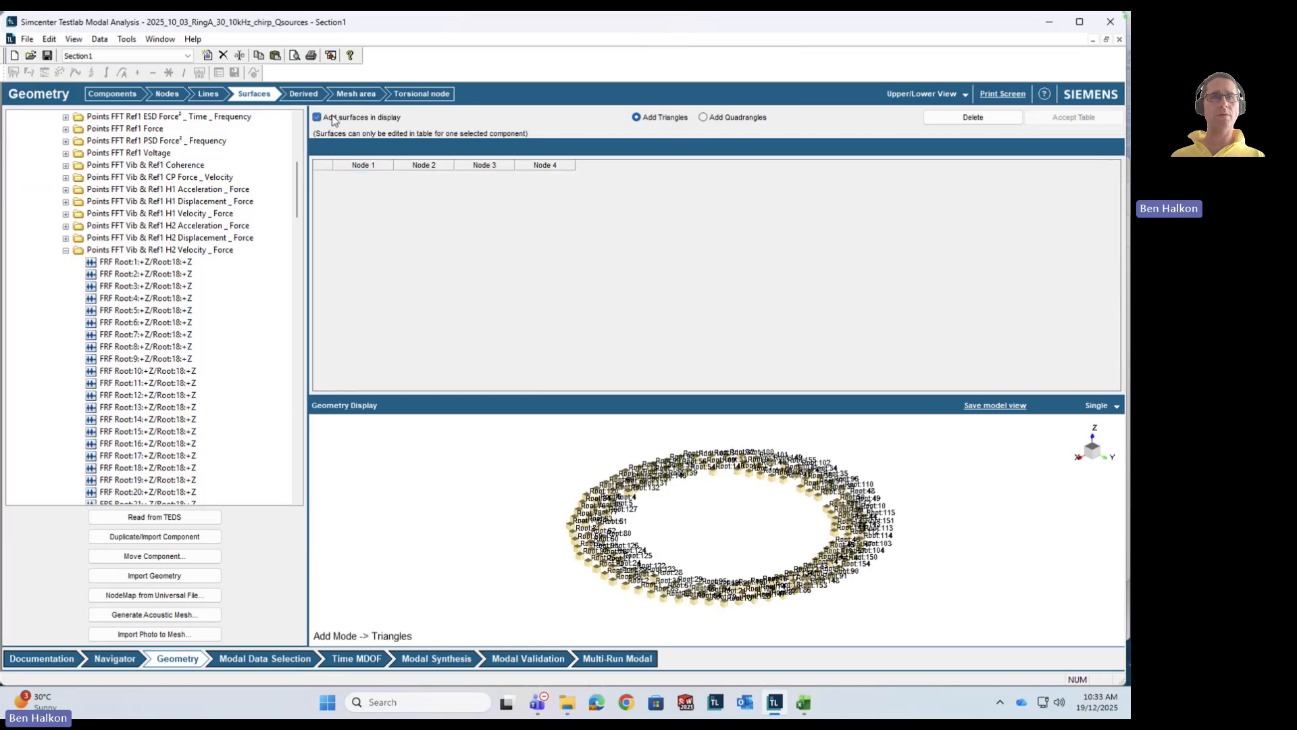
click(375, 120)
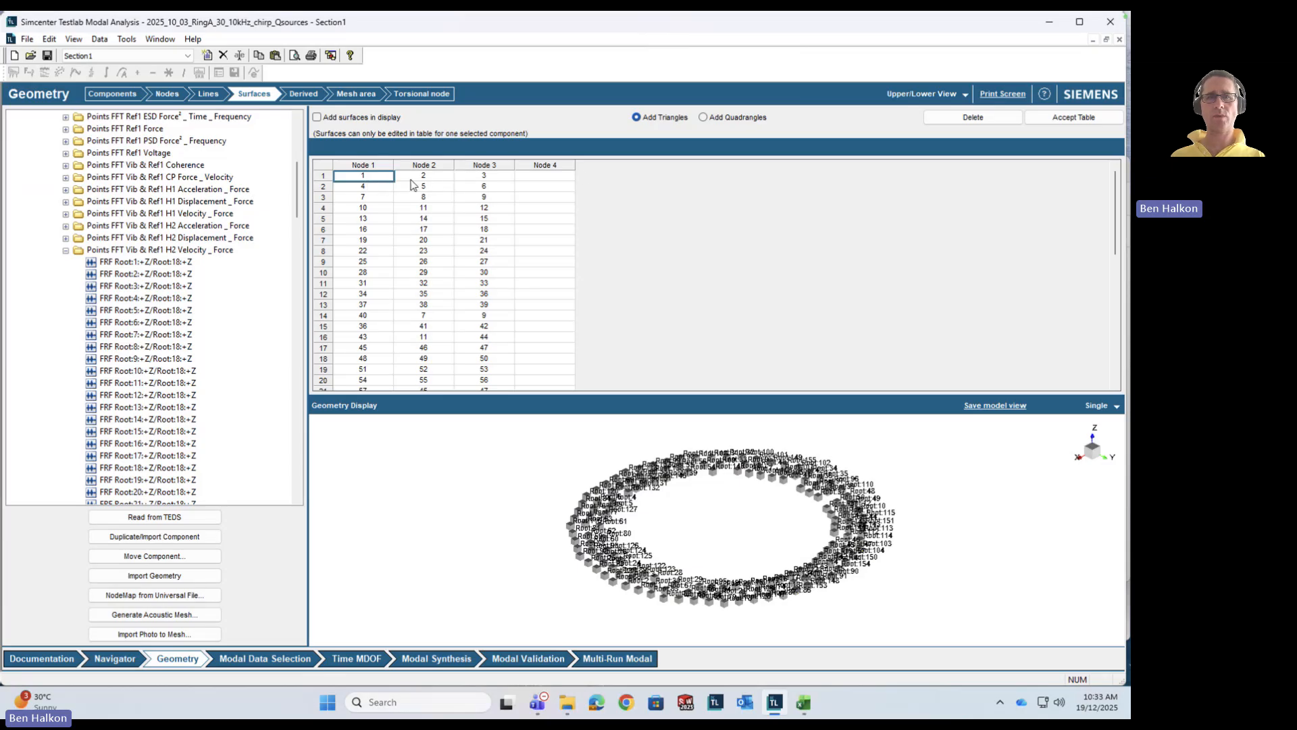
click(1081, 118)
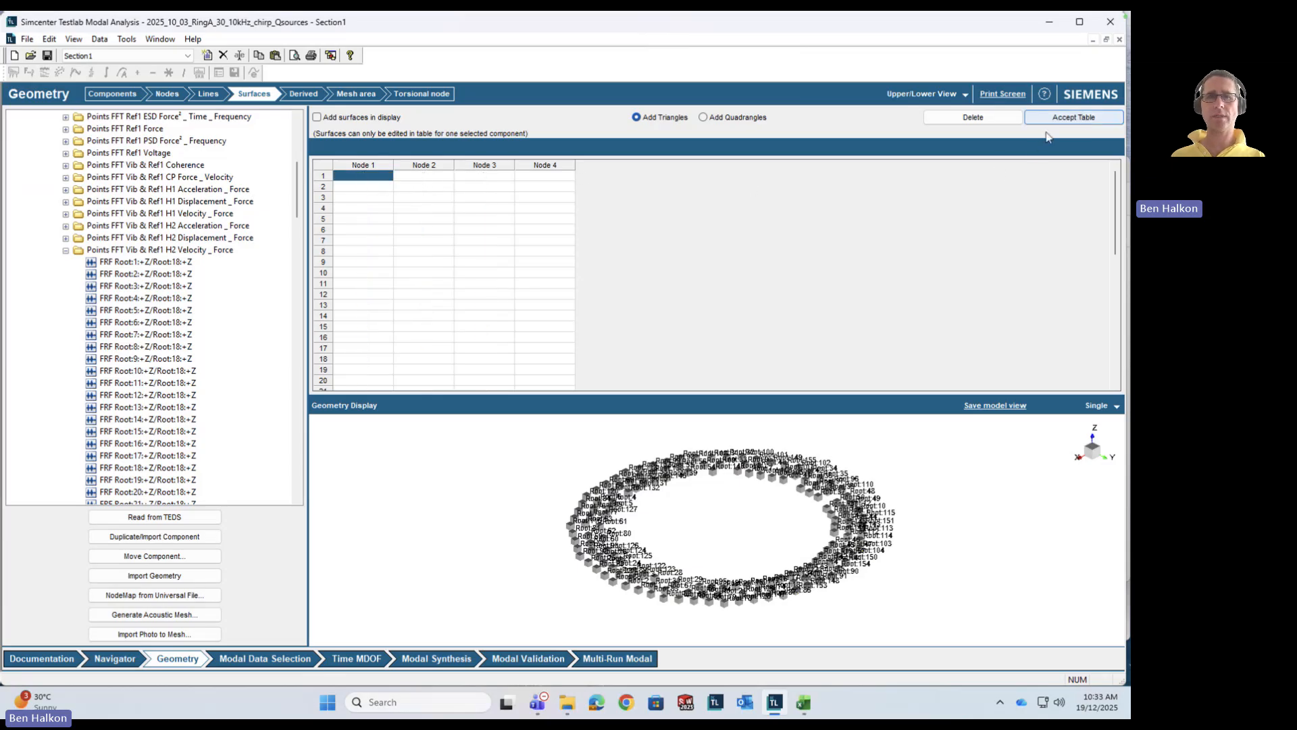
Step: Close the current project, reopen 2025_10_03_RingA_30_10kHz_chirp_Qsources and return to its geometry
click(206, 96)
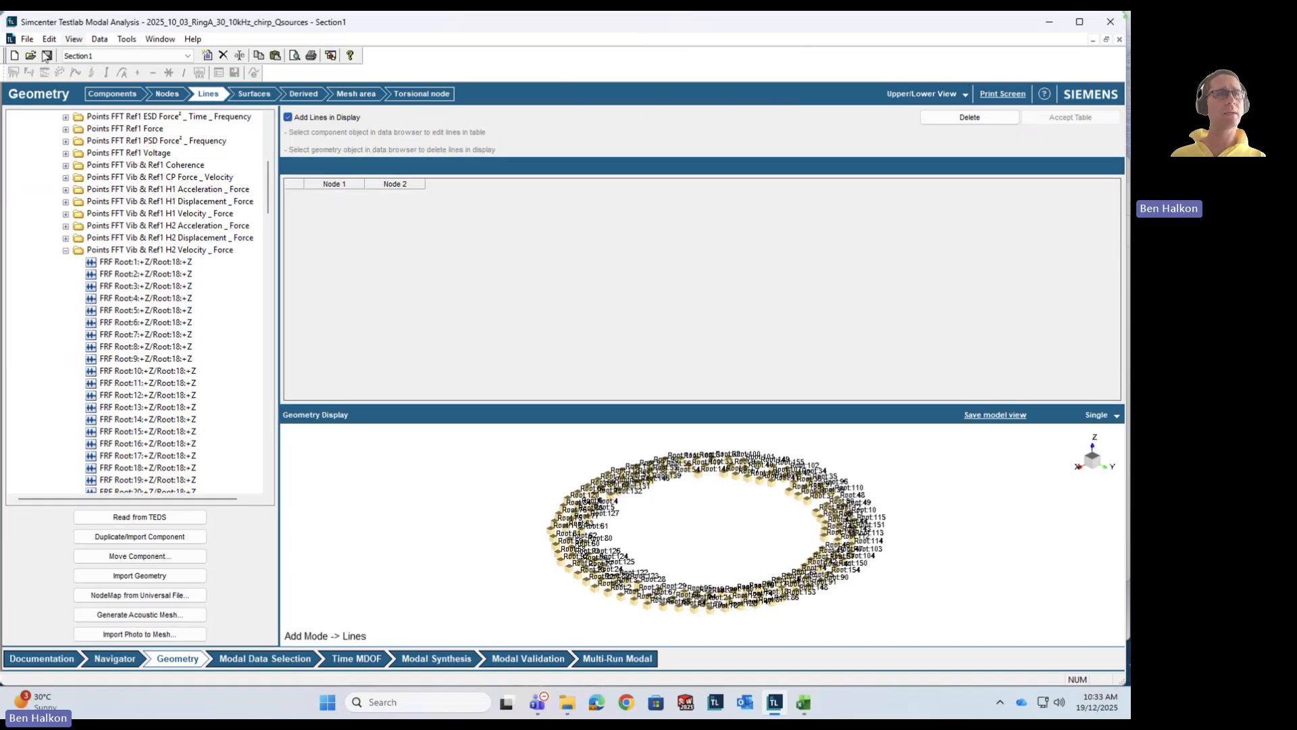
click(1120, 39)
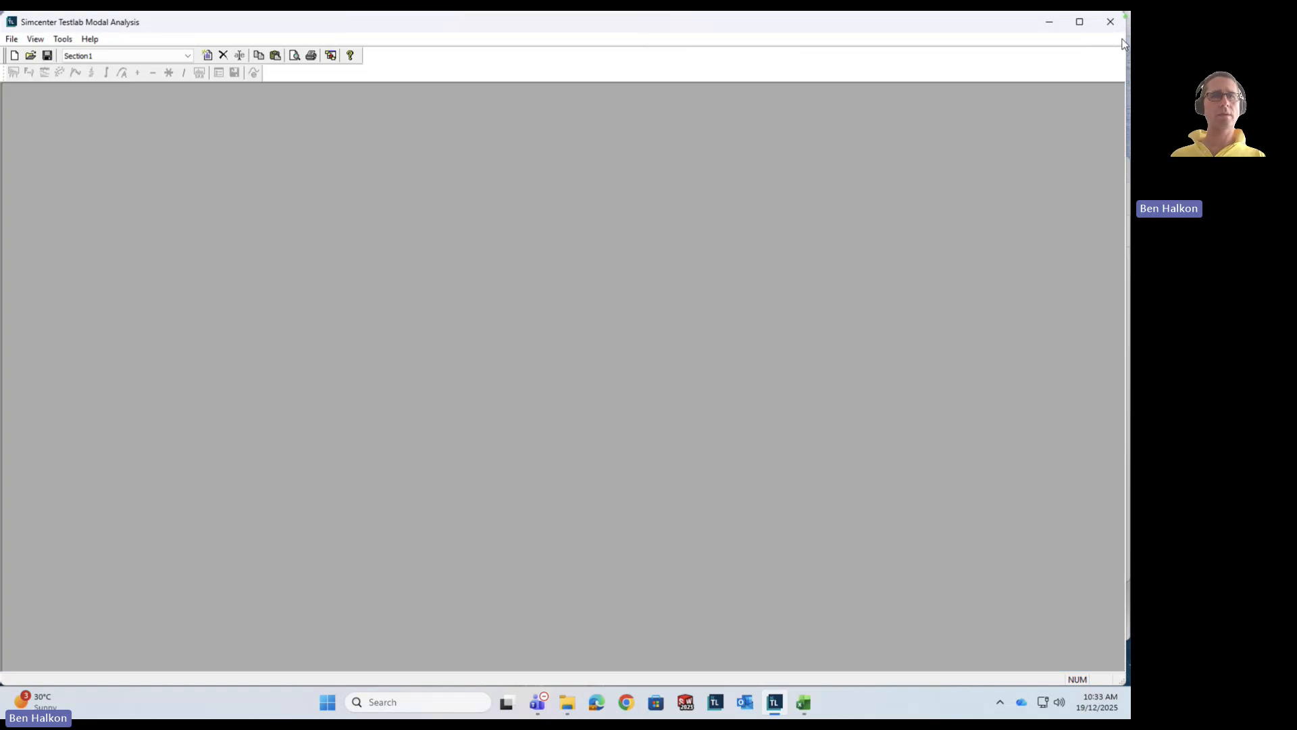
click(12, 39)
click(112, 90)
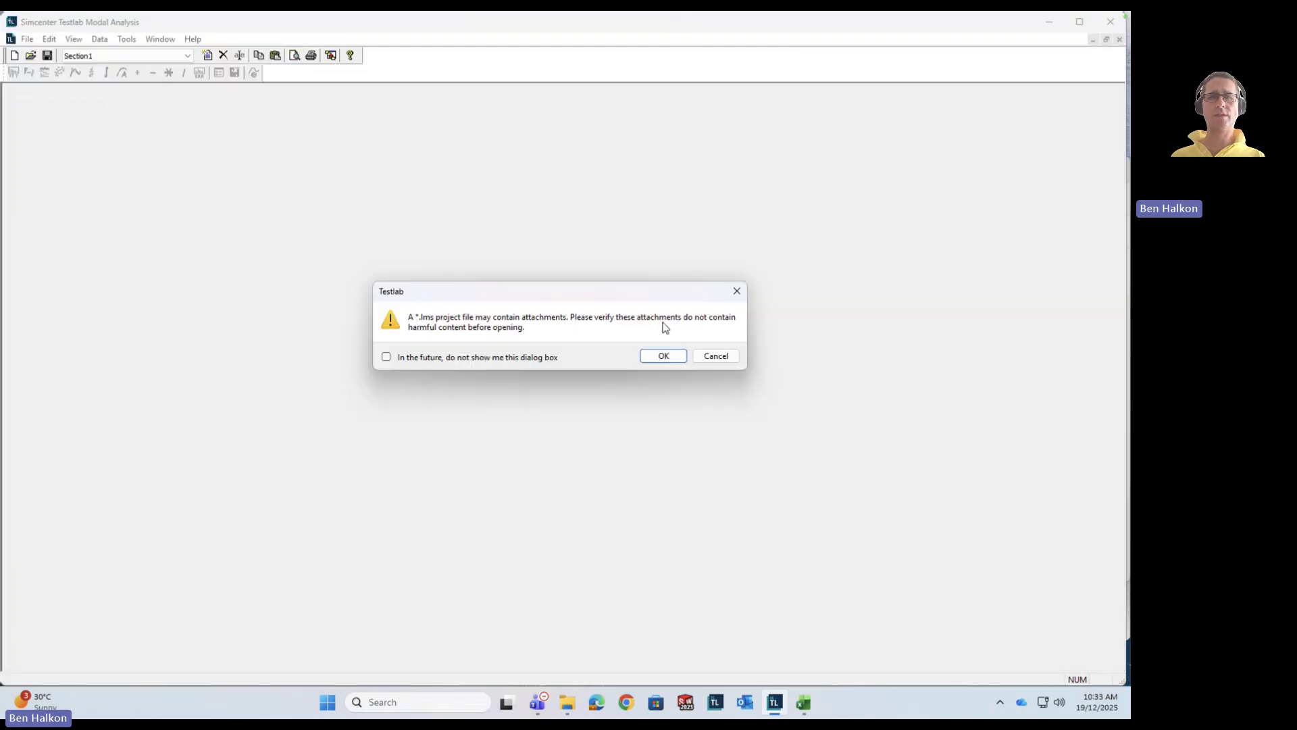
click(663, 356)
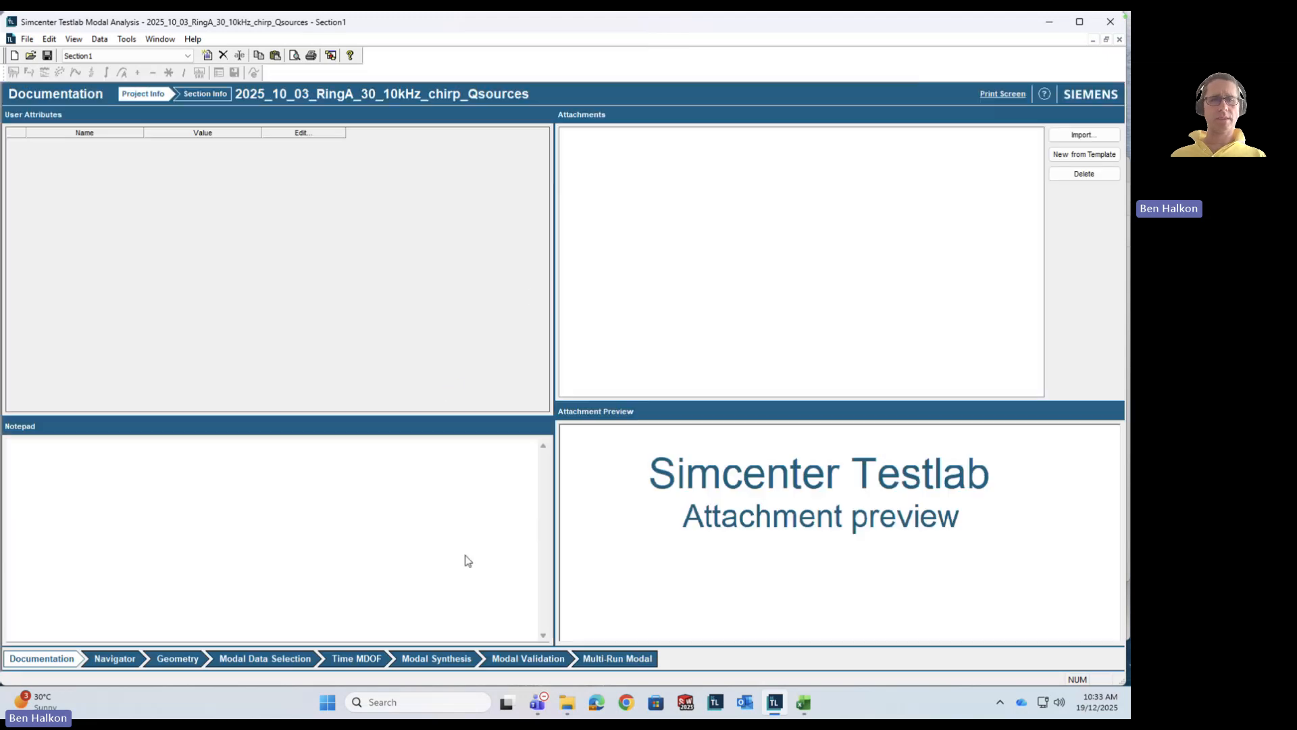
click(179, 661)
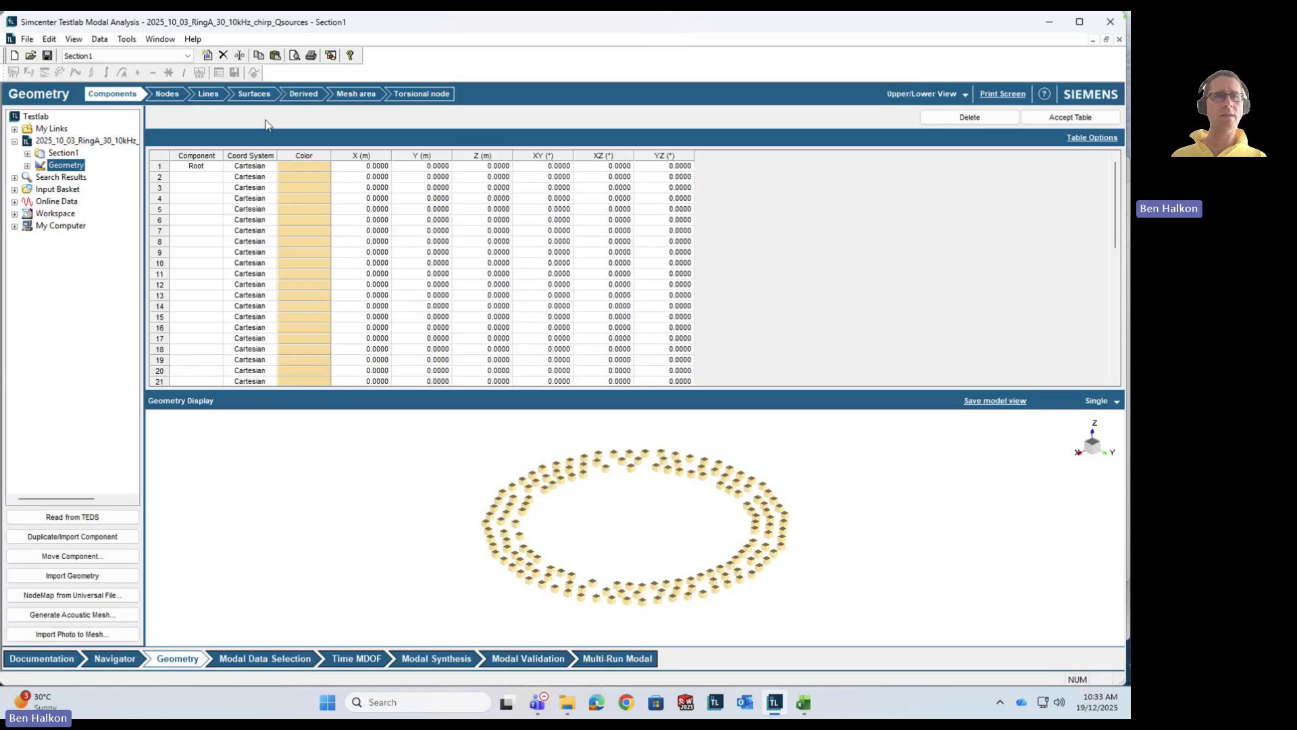
Step: Try to paste the triangle node table from Excel's Sheet2 into the surfaces table with adding surfaces in the display switched off
click(246, 94)
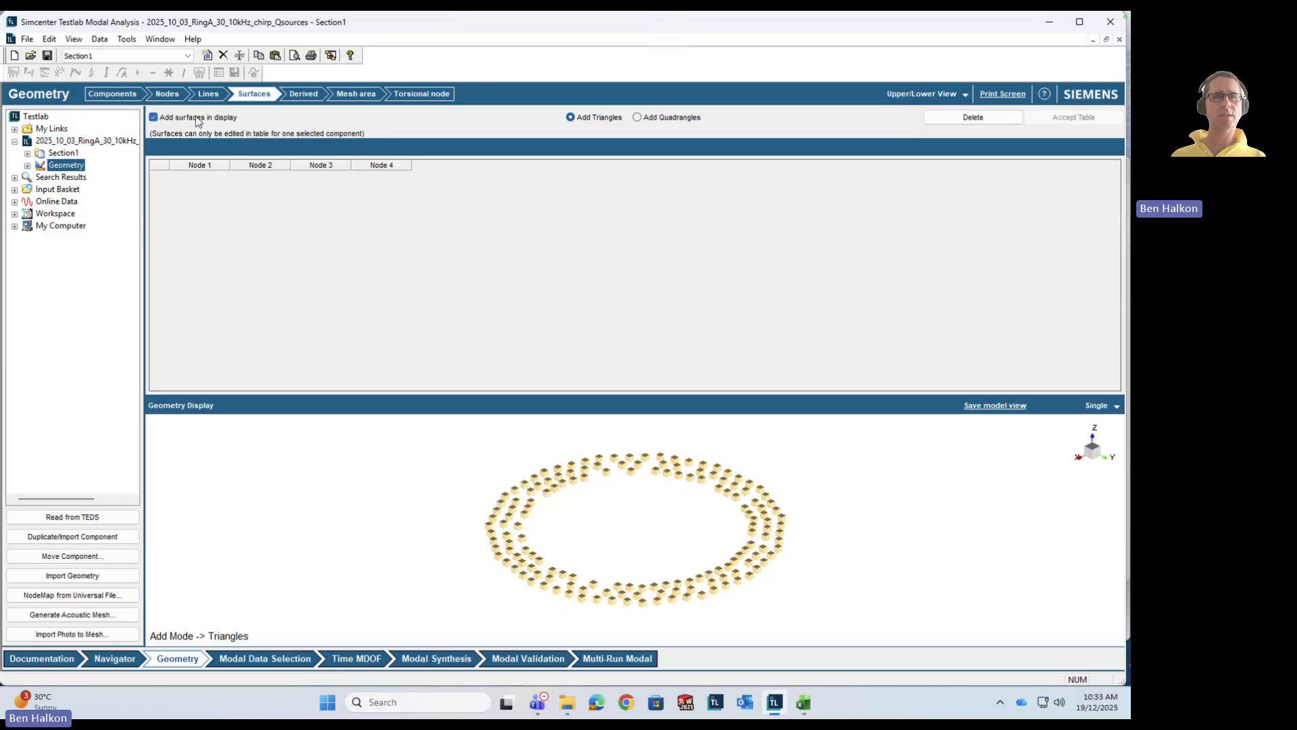
click(197, 116)
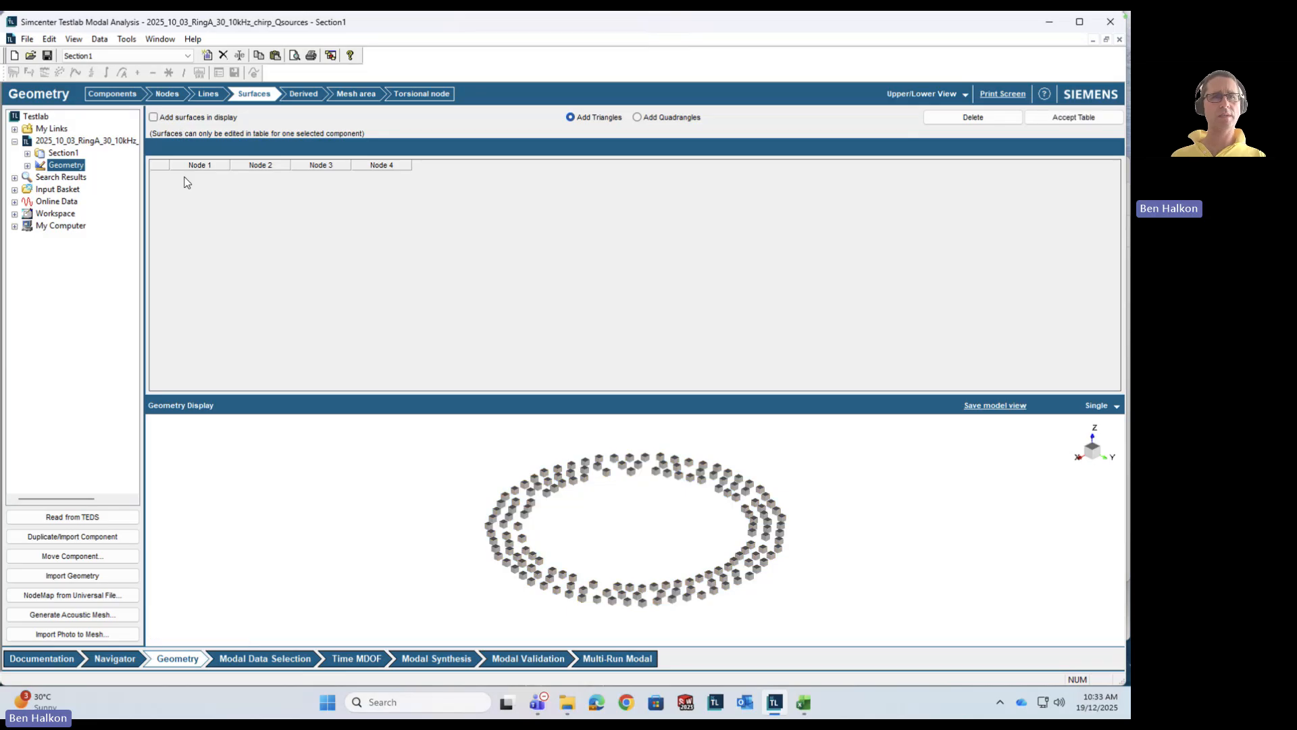
click(803, 703)
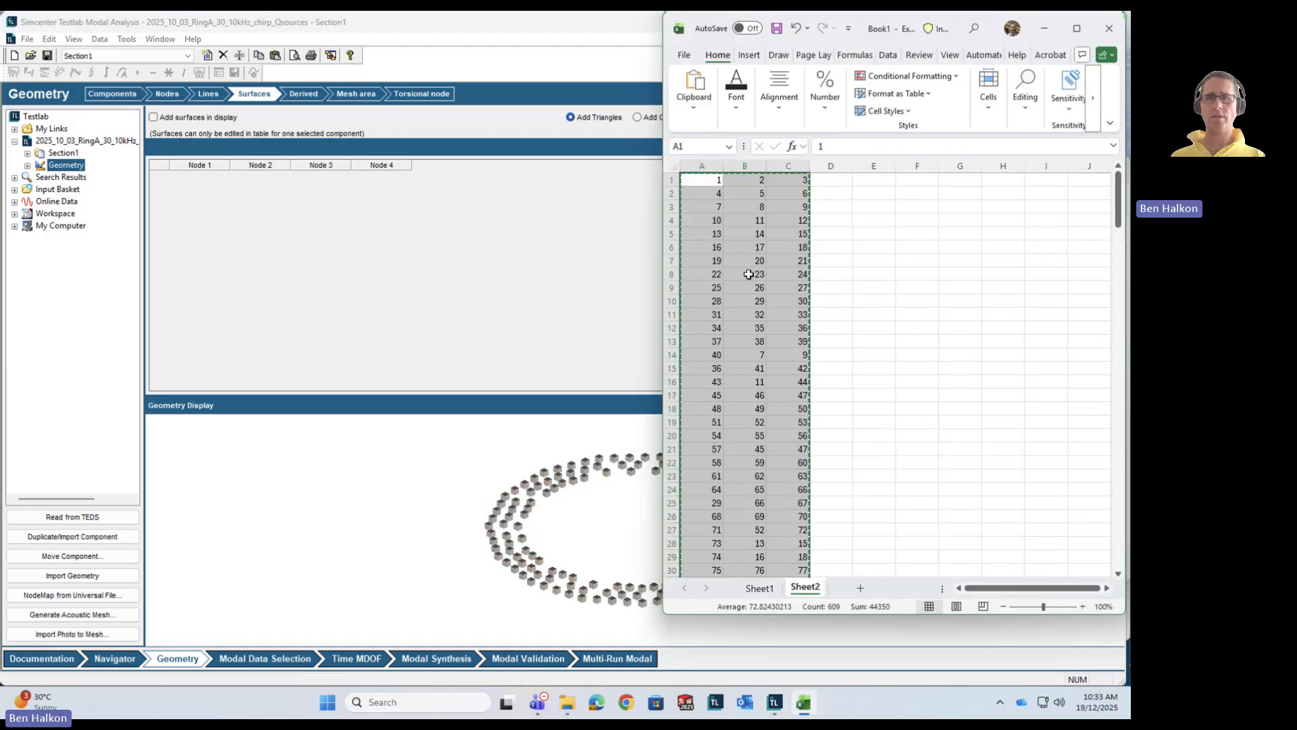
click(223, 188)
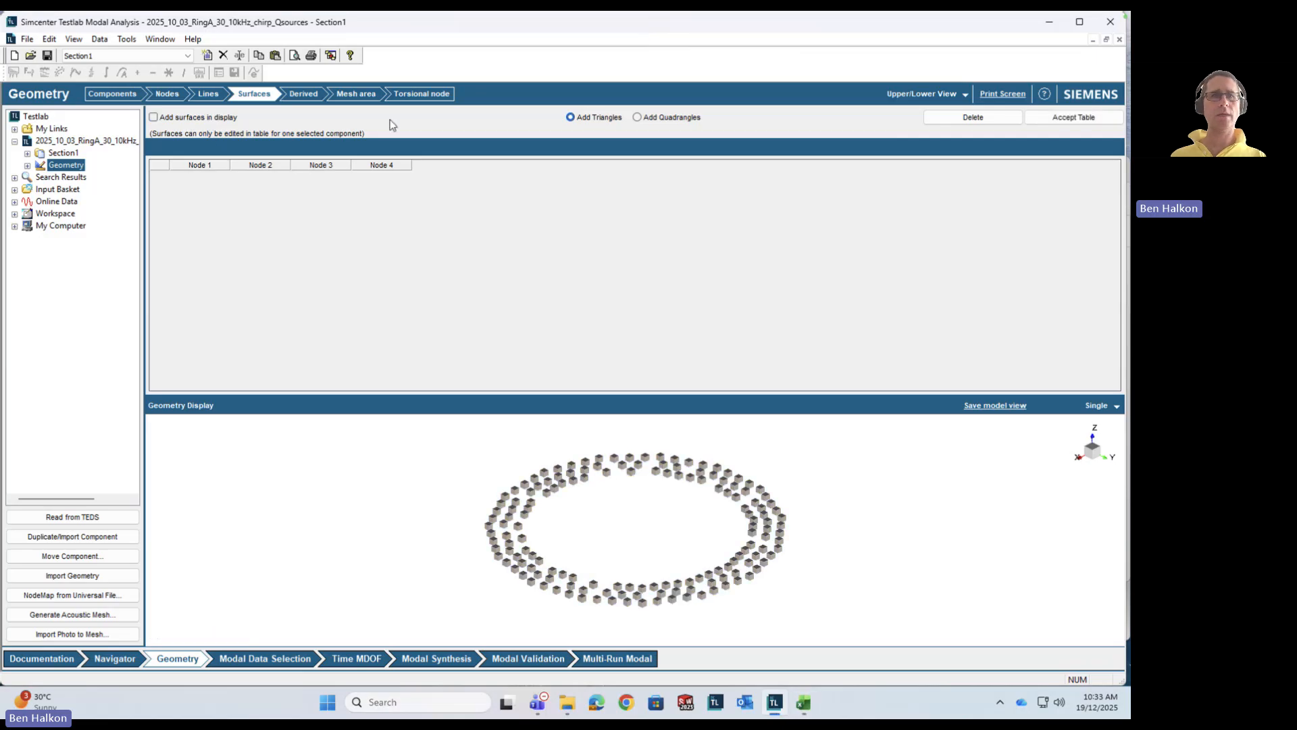
click(154, 118)
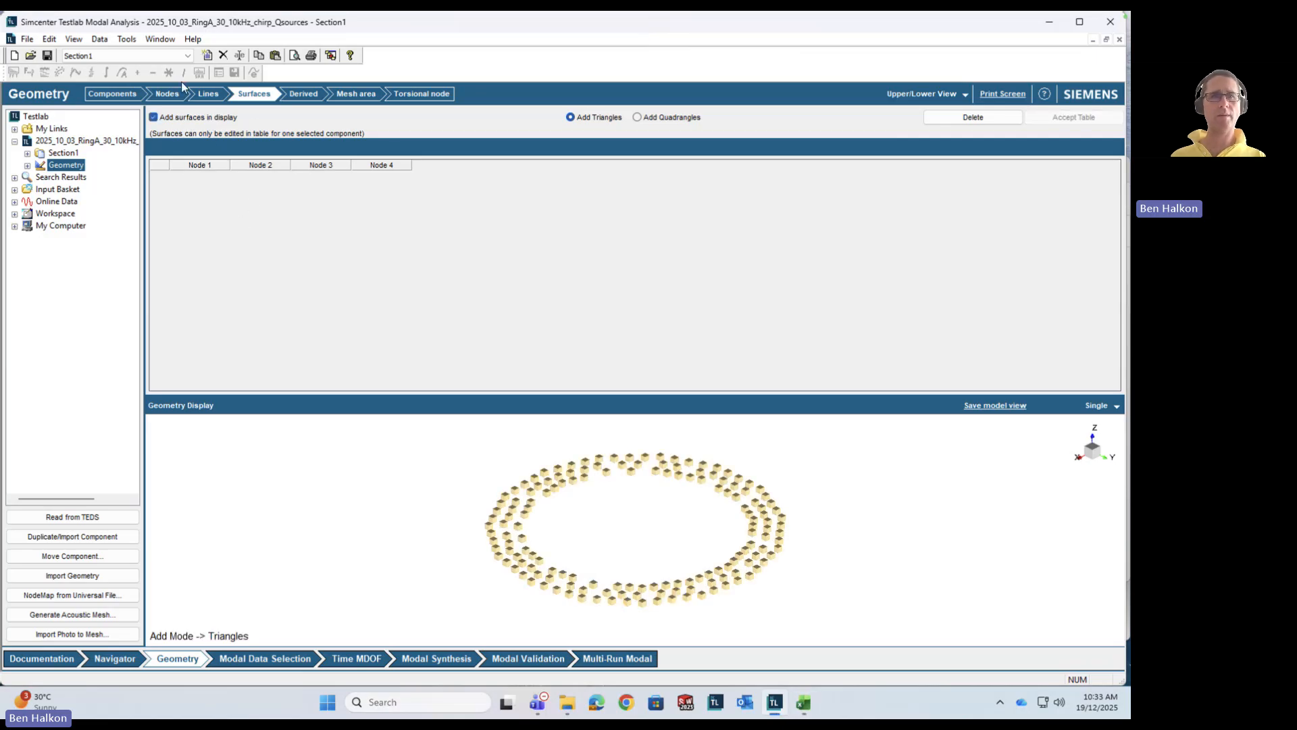
click(167, 117)
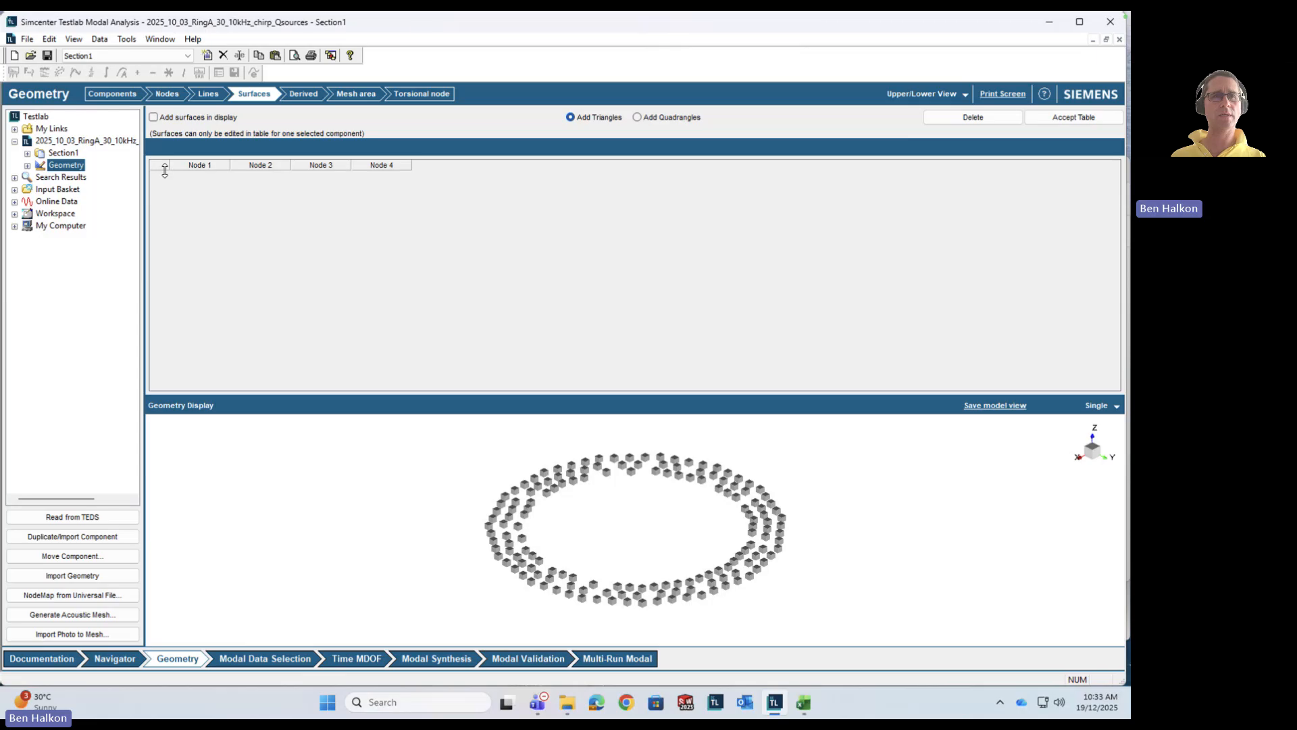
right_click(224, 209)
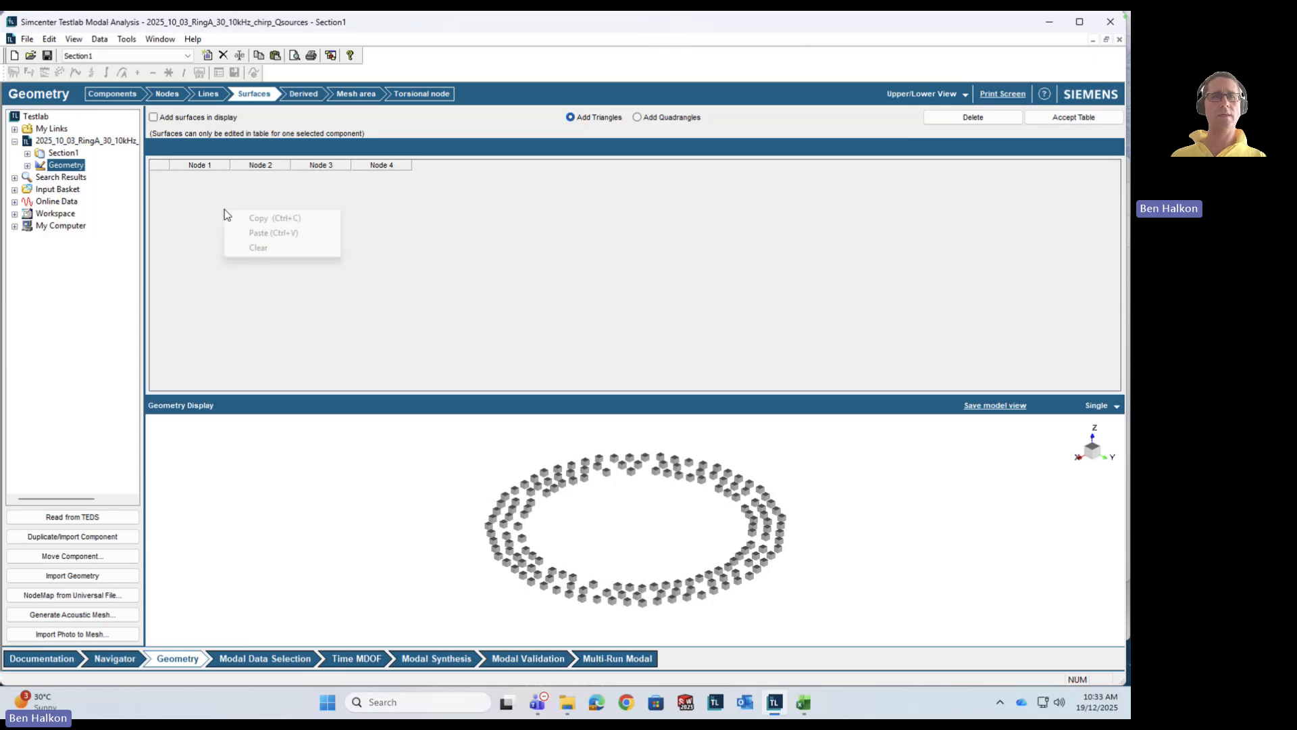
click(1084, 117)
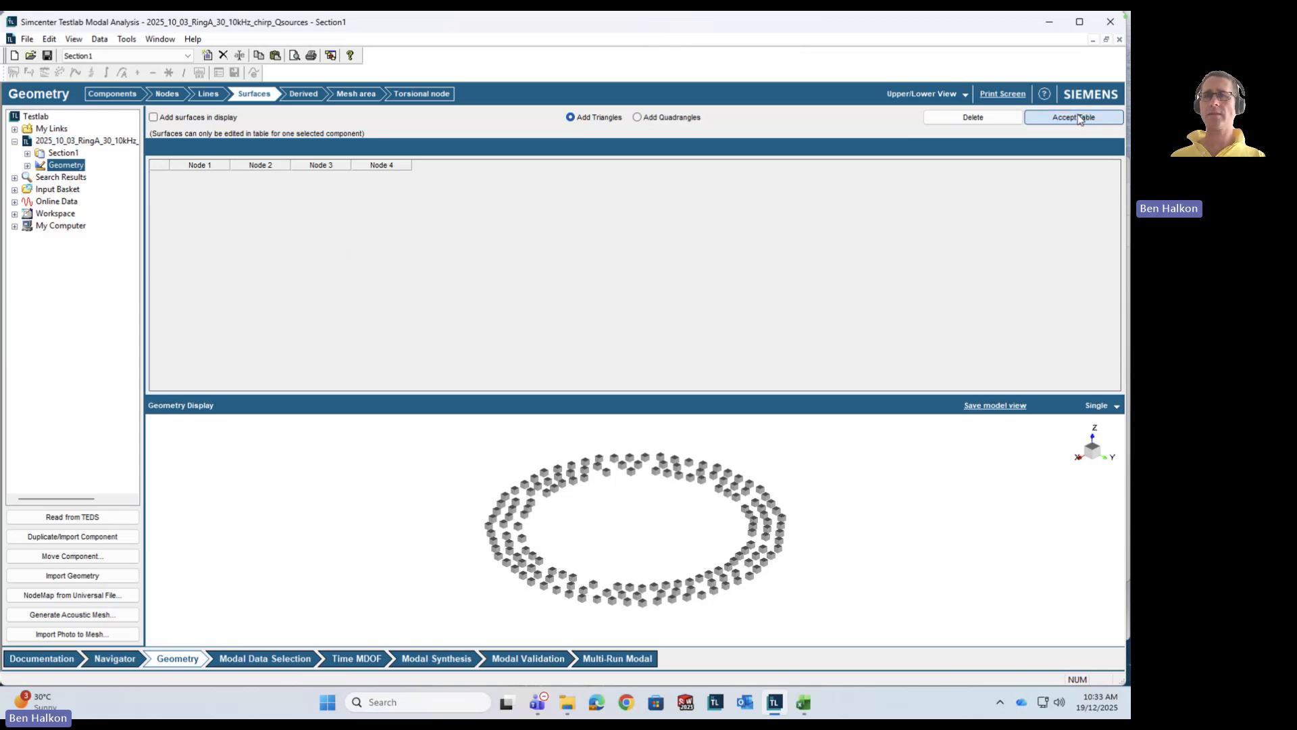
click(178, 118)
right_click(183, 197)
click(174, 119)
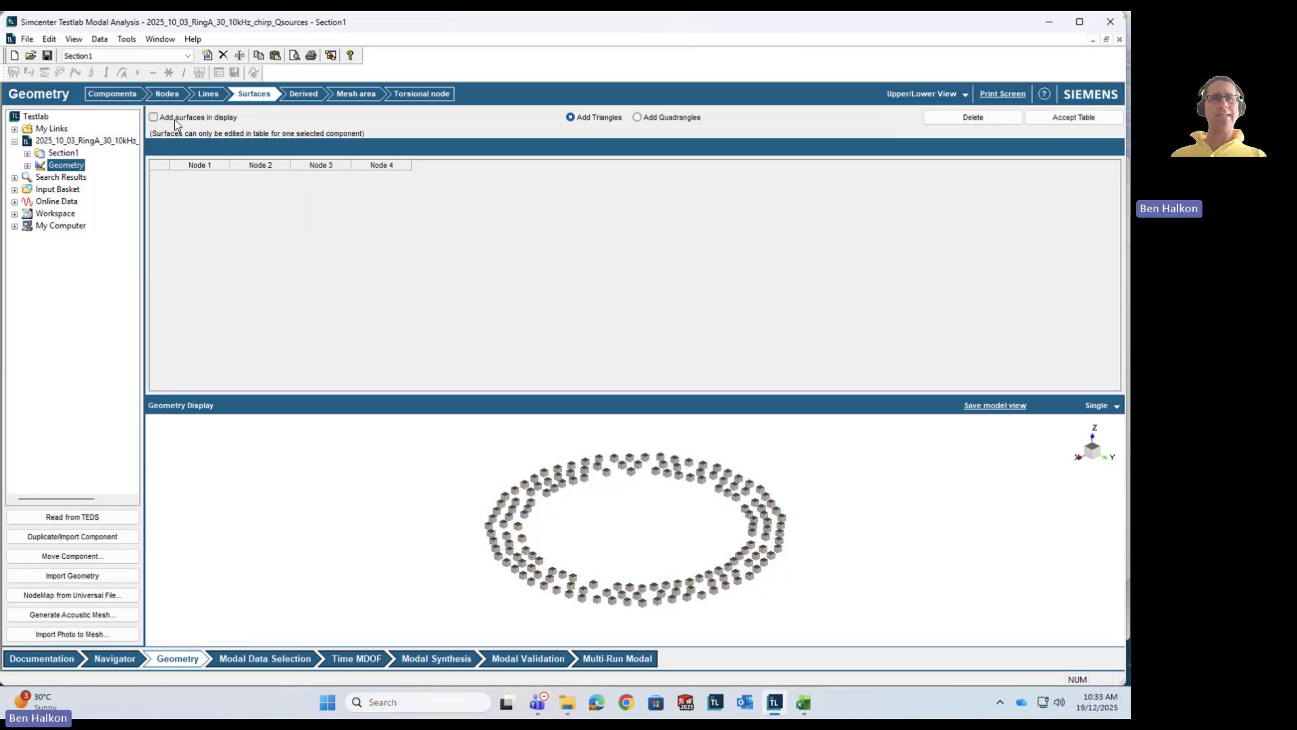
Step: Add a triangle surface through nodes Root:78, Root:79 and Root:21 on the ring in the geometry display
click(175, 119)
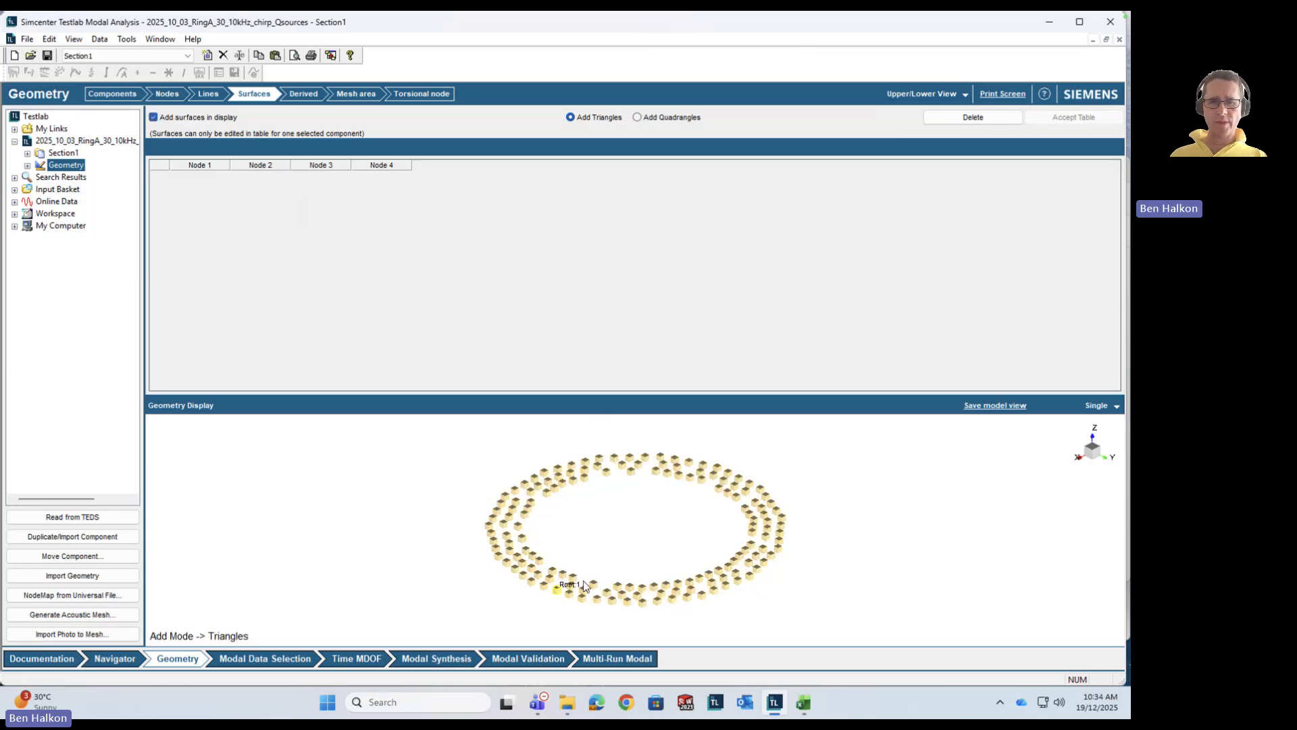
click(633, 600)
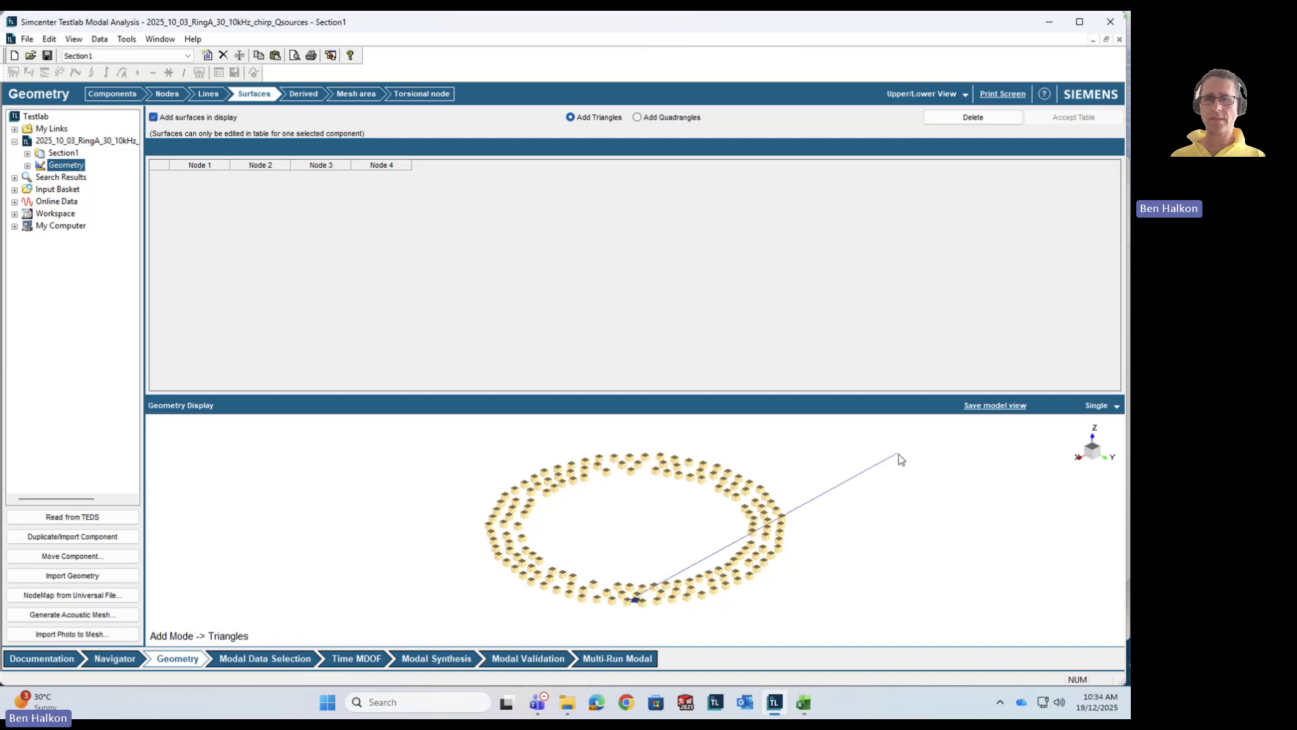
click(638, 596)
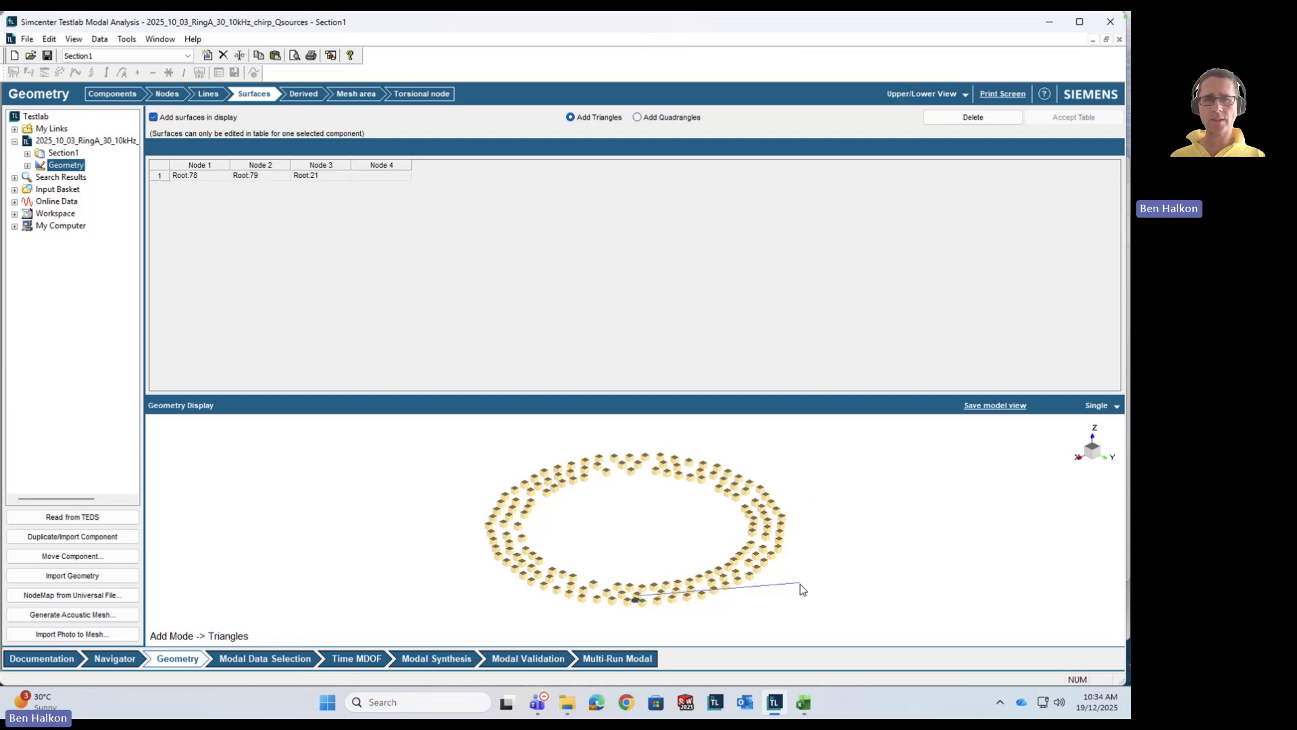
Step: Delete the triangle surface from the surfaces table and leave adding surfaces in the display switched off
click(173, 116)
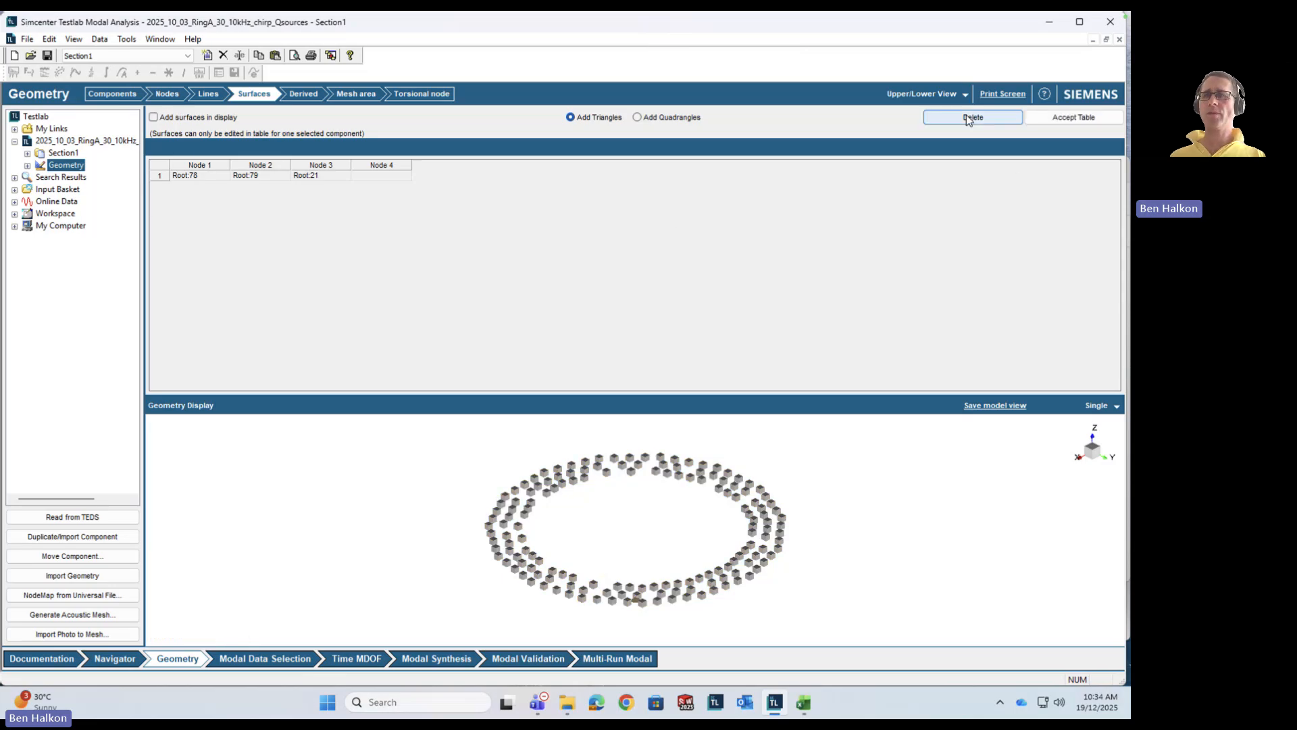
click(157, 177)
right_click(155, 178)
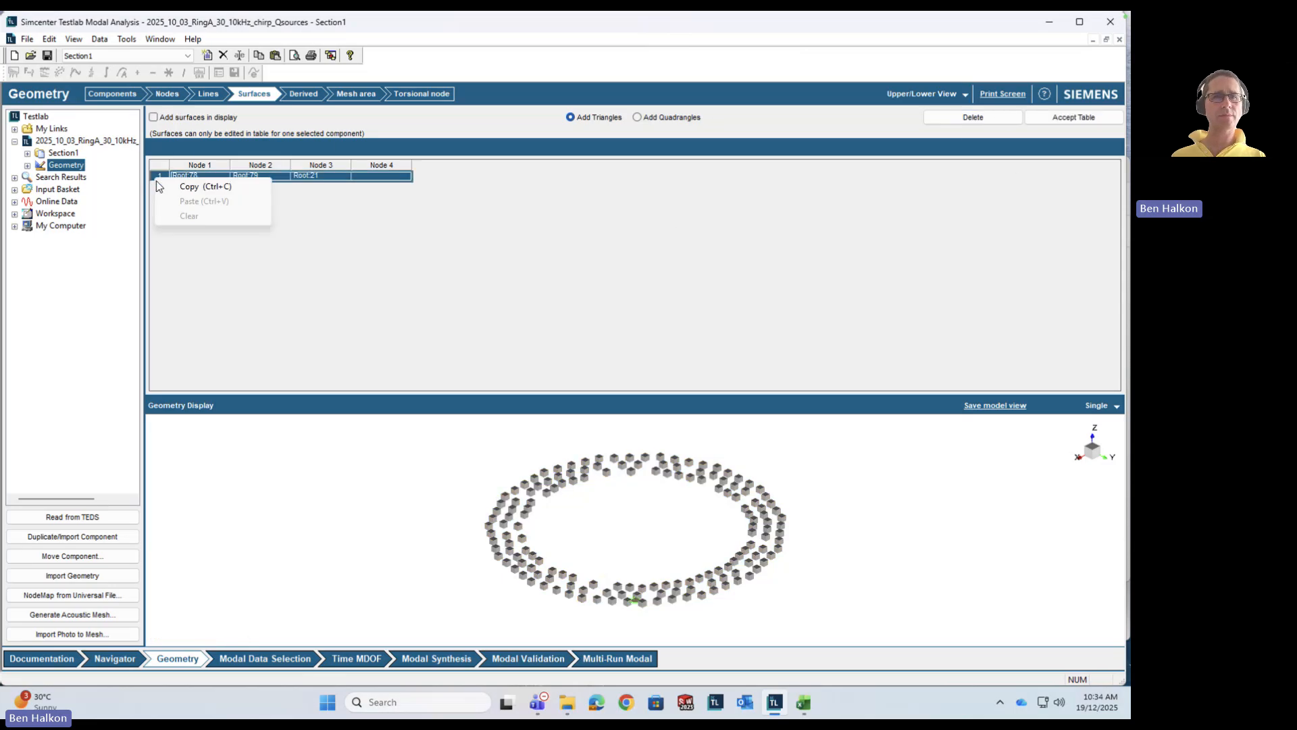
click(969, 115)
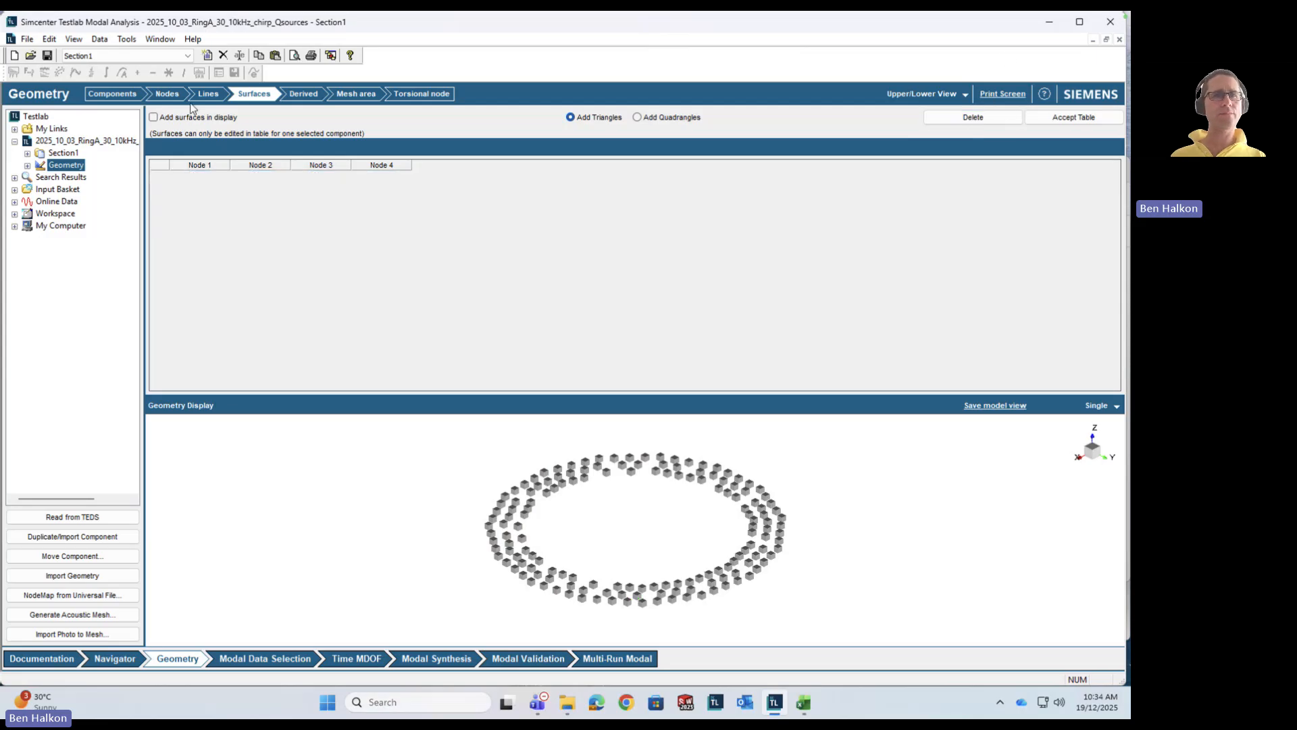
click(167, 117)
click(203, 119)
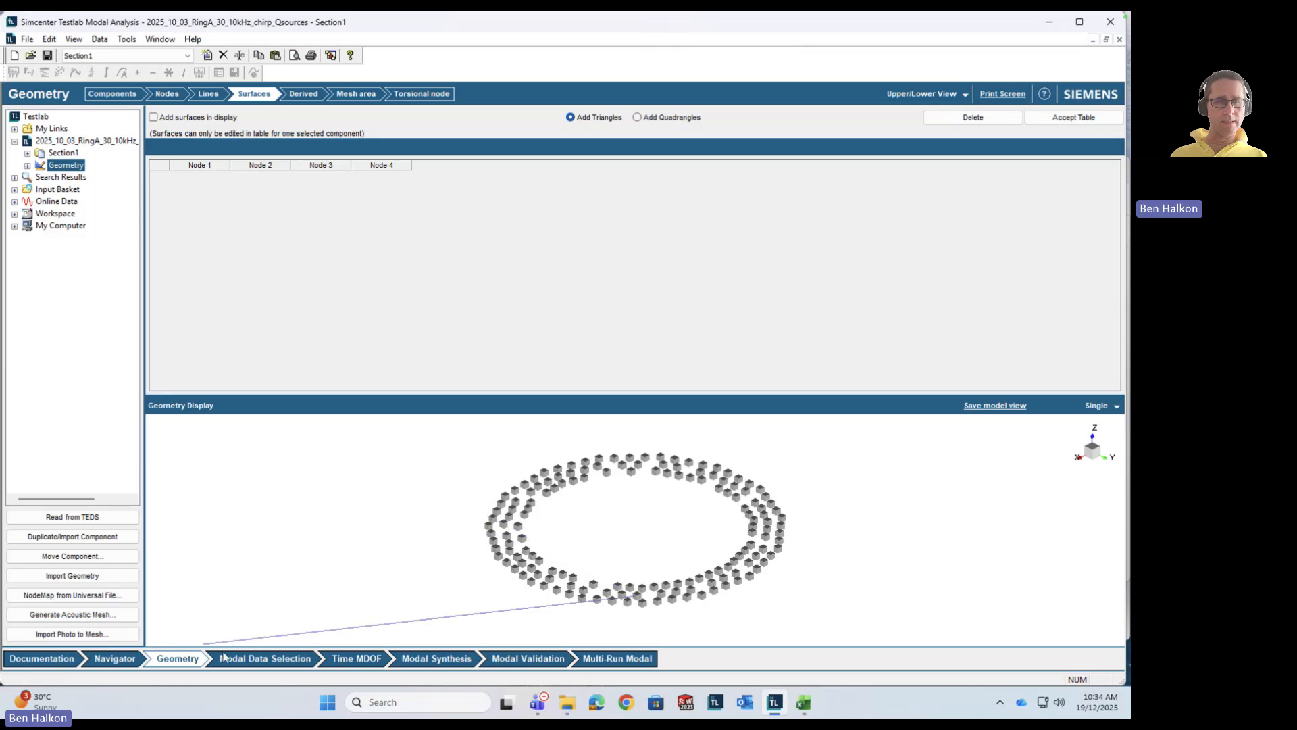
Step: Open Modal Data Selection and show the node markers of the undeformed ring model in its geometry display
click(261, 658)
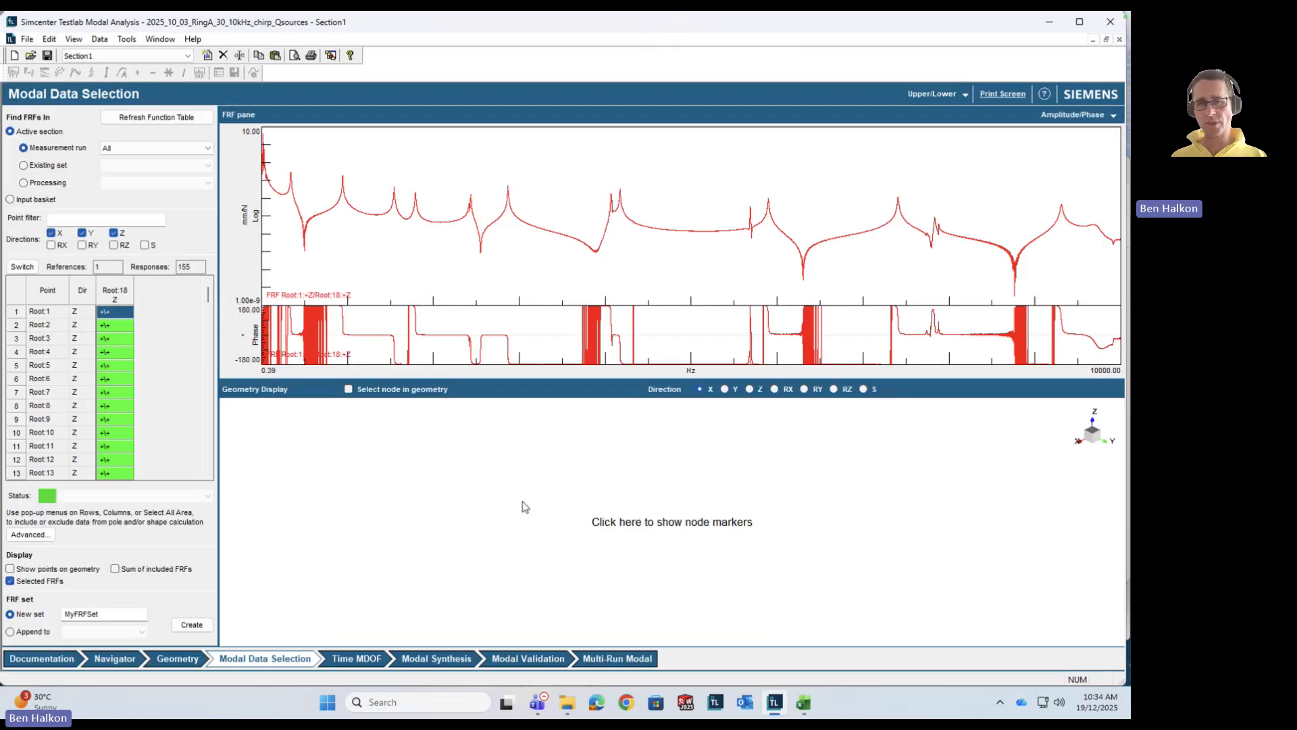
right_click(505, 514)
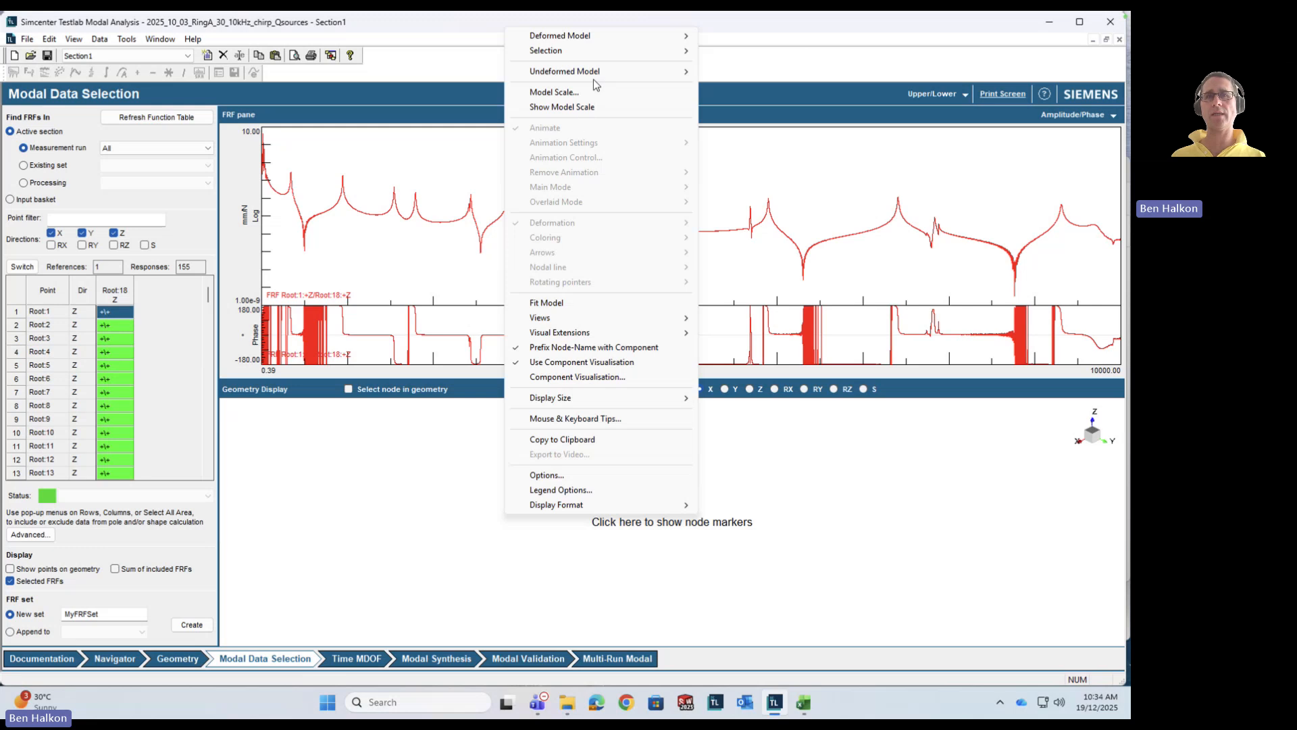
mouse_move(622, 71)
mouse_move(750, 72)
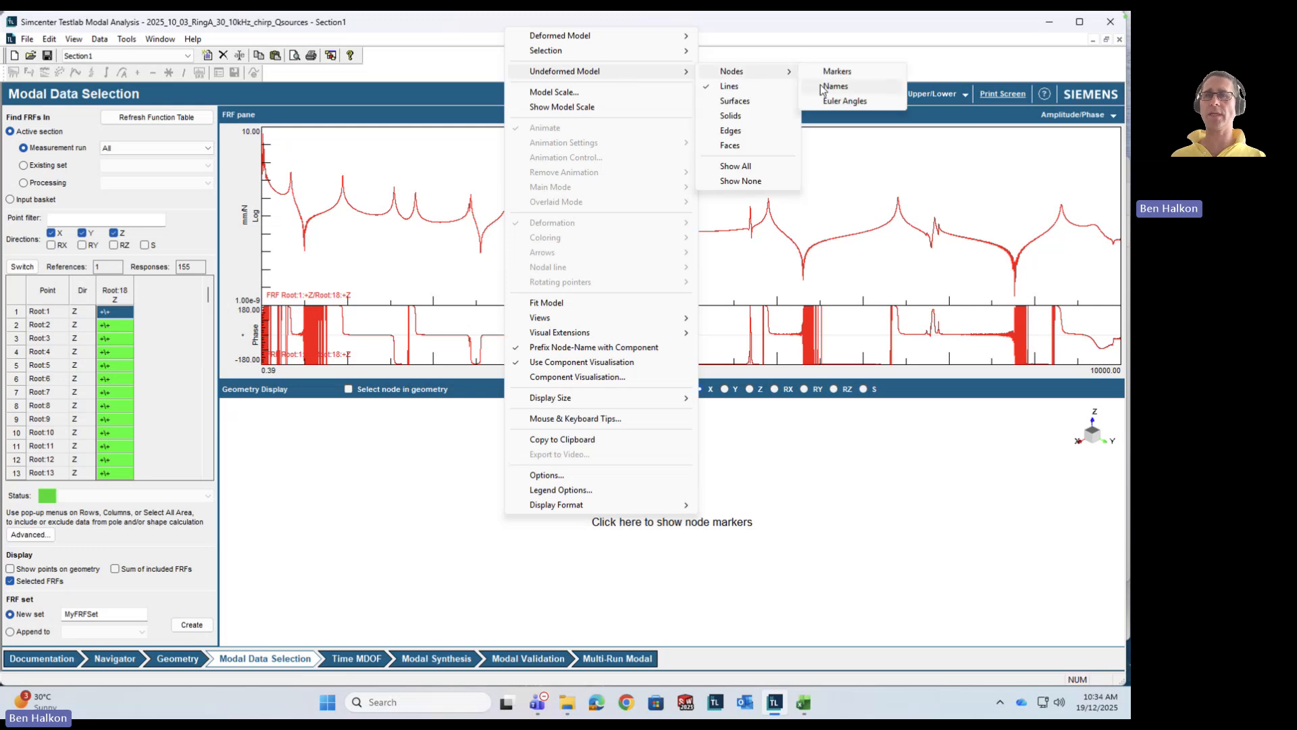
click(848, 74)
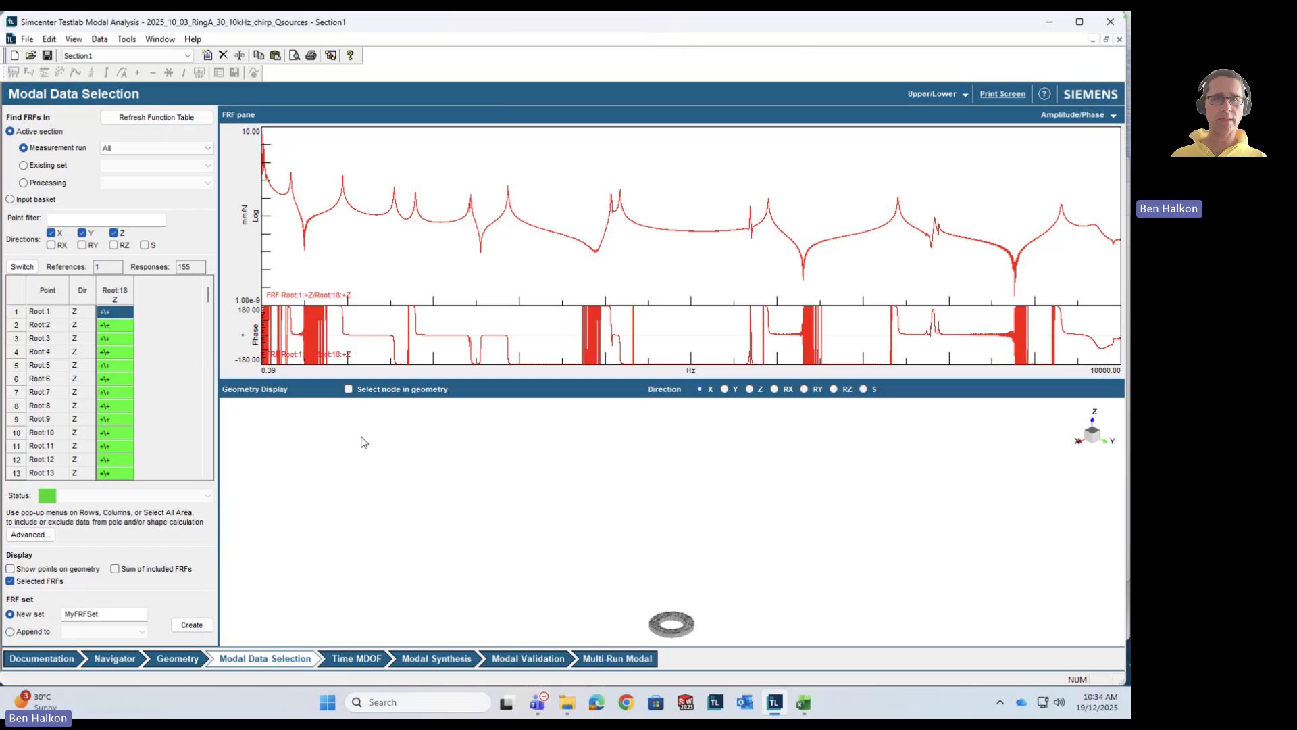
Step: Fit the ring model in the geometry display and show the node names of the undeformed model
right_click(481, 472)
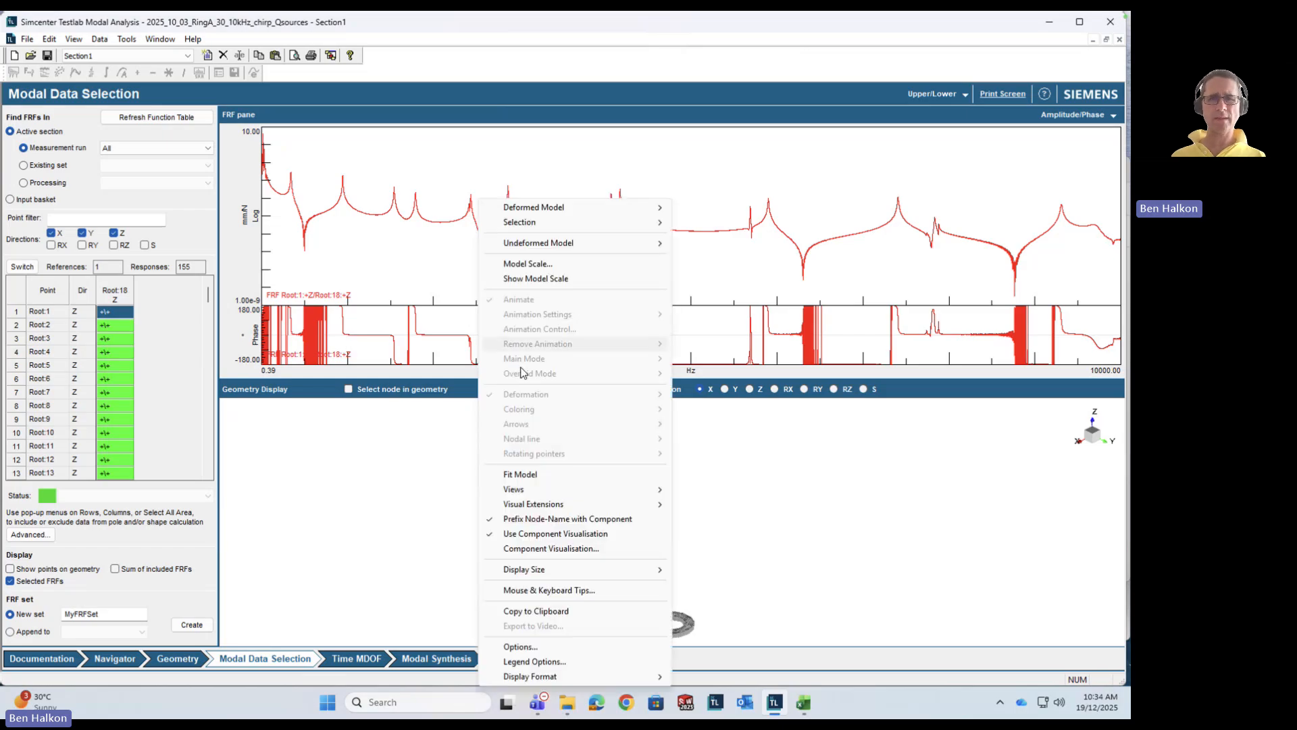
click(608, 475)
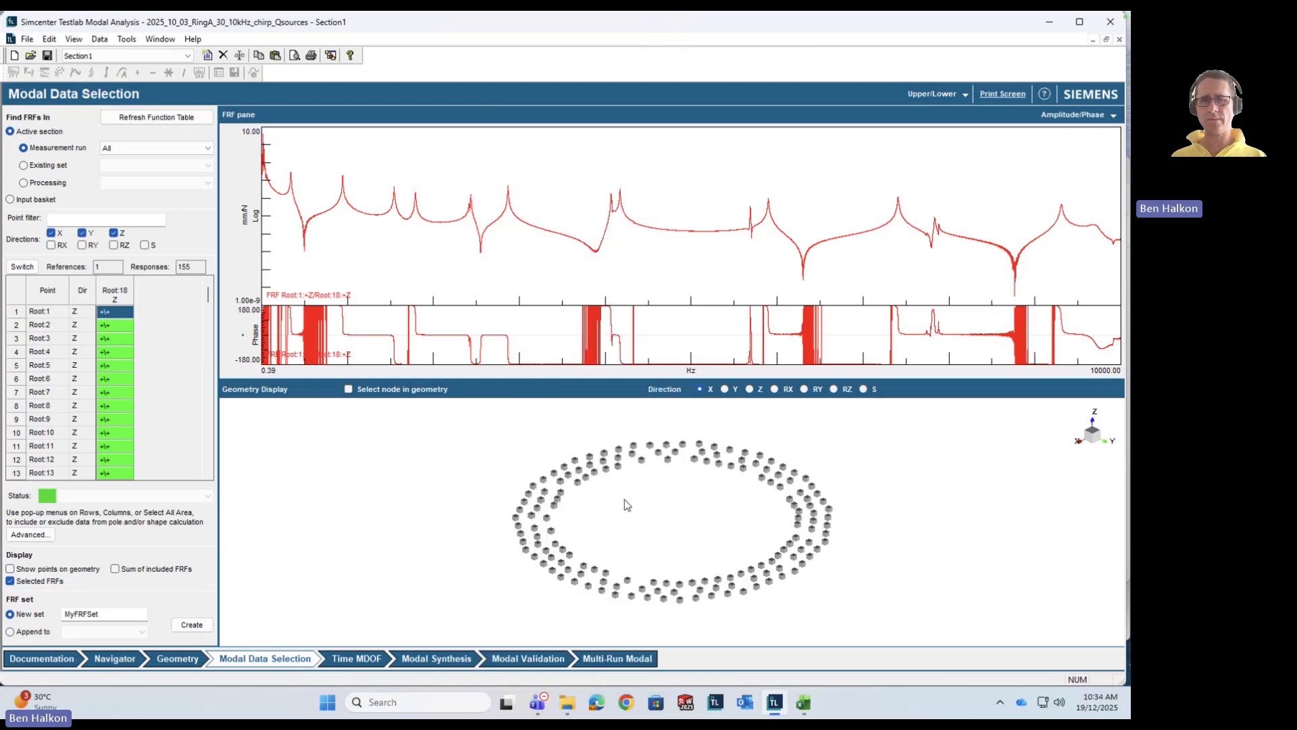
right_click(403, 509)
mouse_move(519, 70)
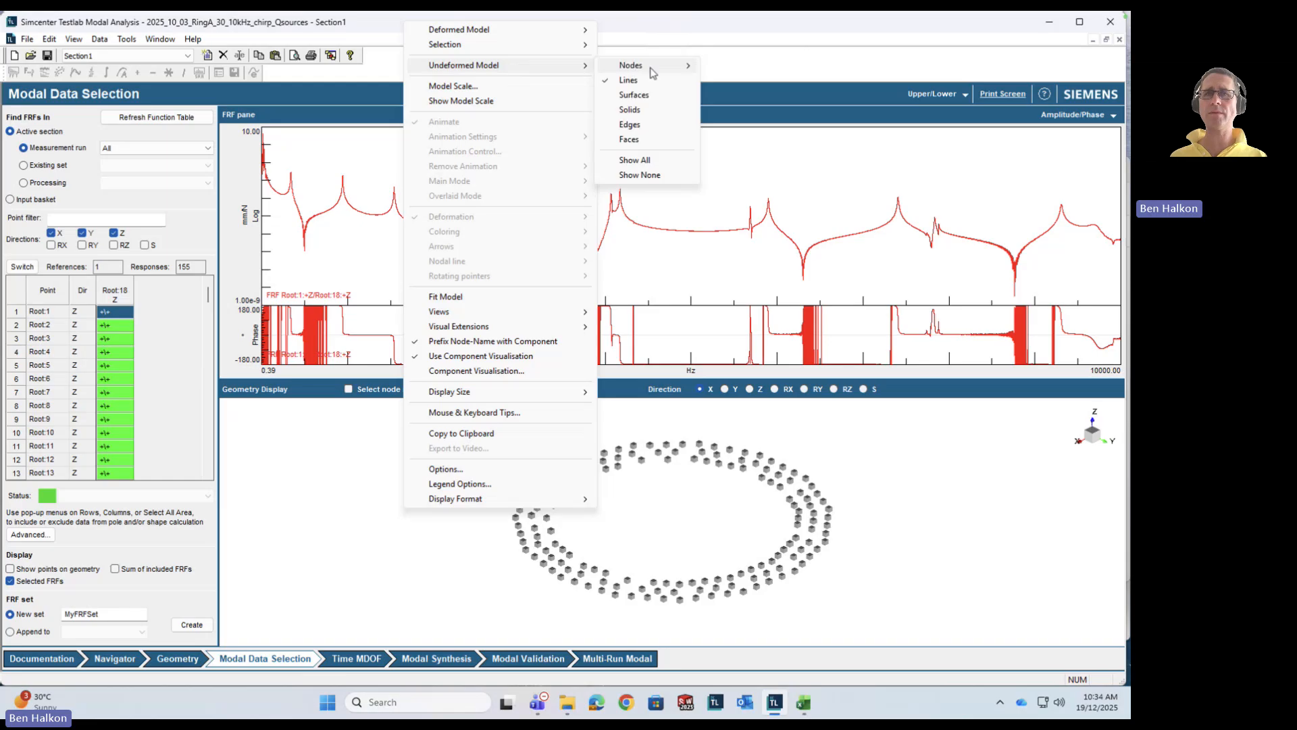
mouse_move(649, 65)
click(771, 80)
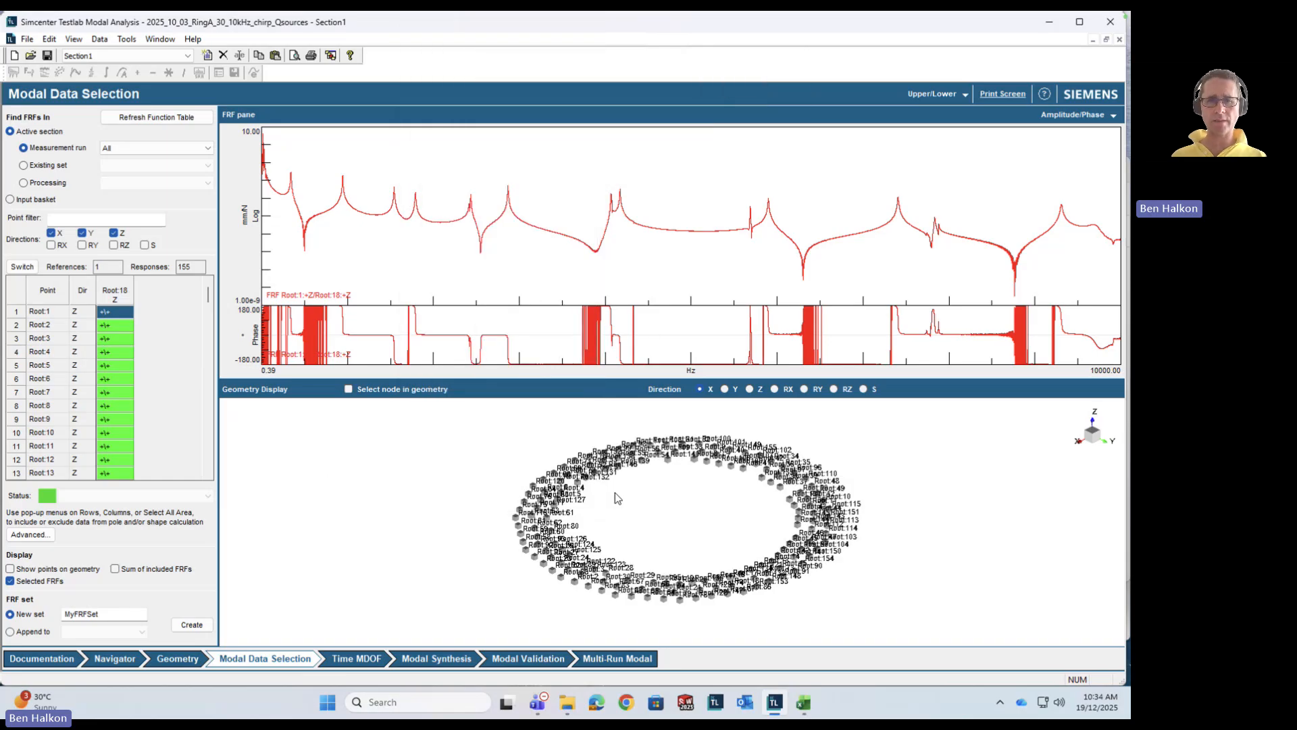
Step: Hide the undeformed model's node names and mark the points of the selected FRFs on the geometry
right_click(322, 468)
mouse_move(432, 244)
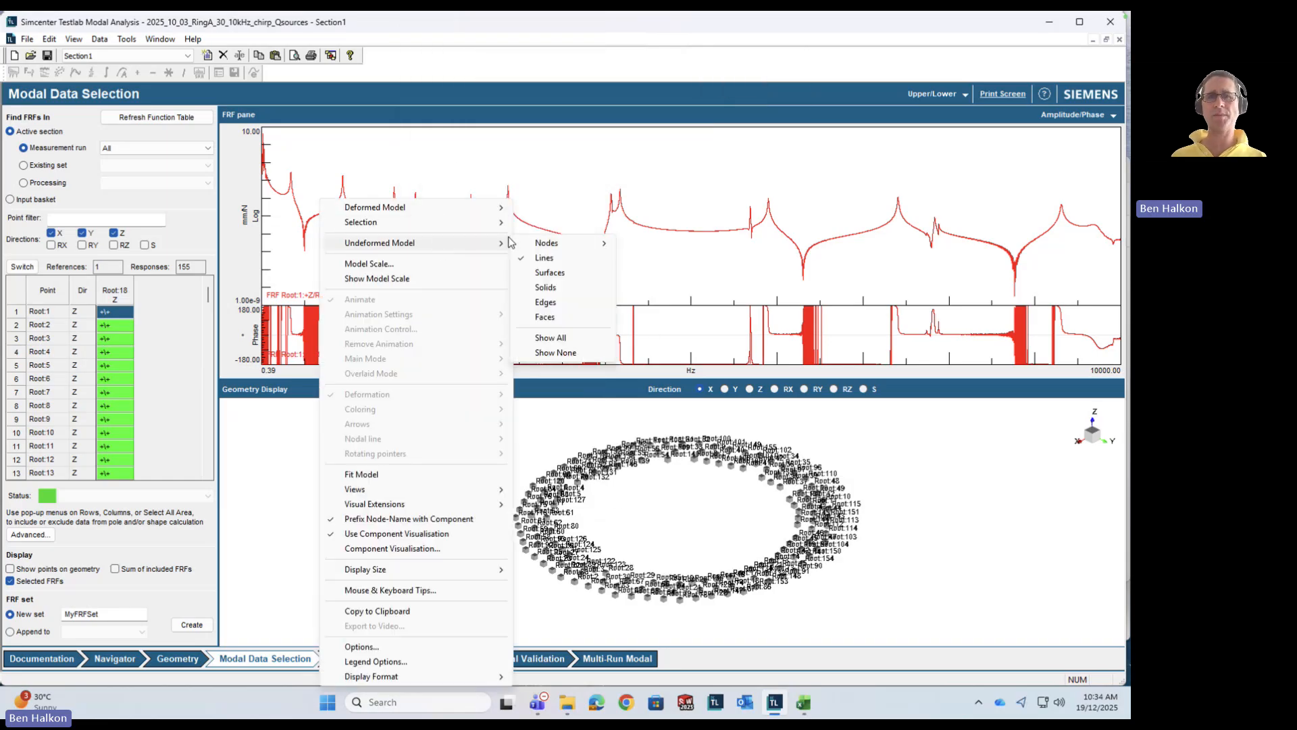
mouse_move(548, 243)
click(666, 261)
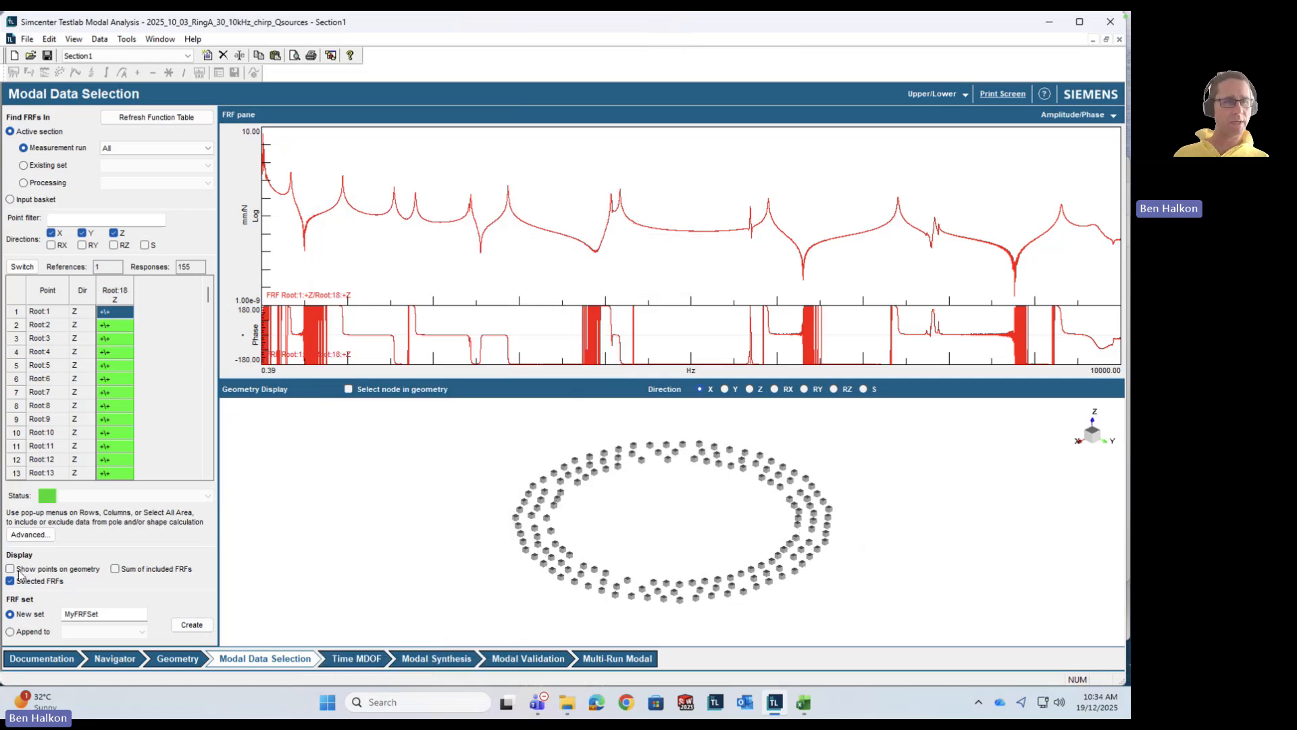
click(51, 569)
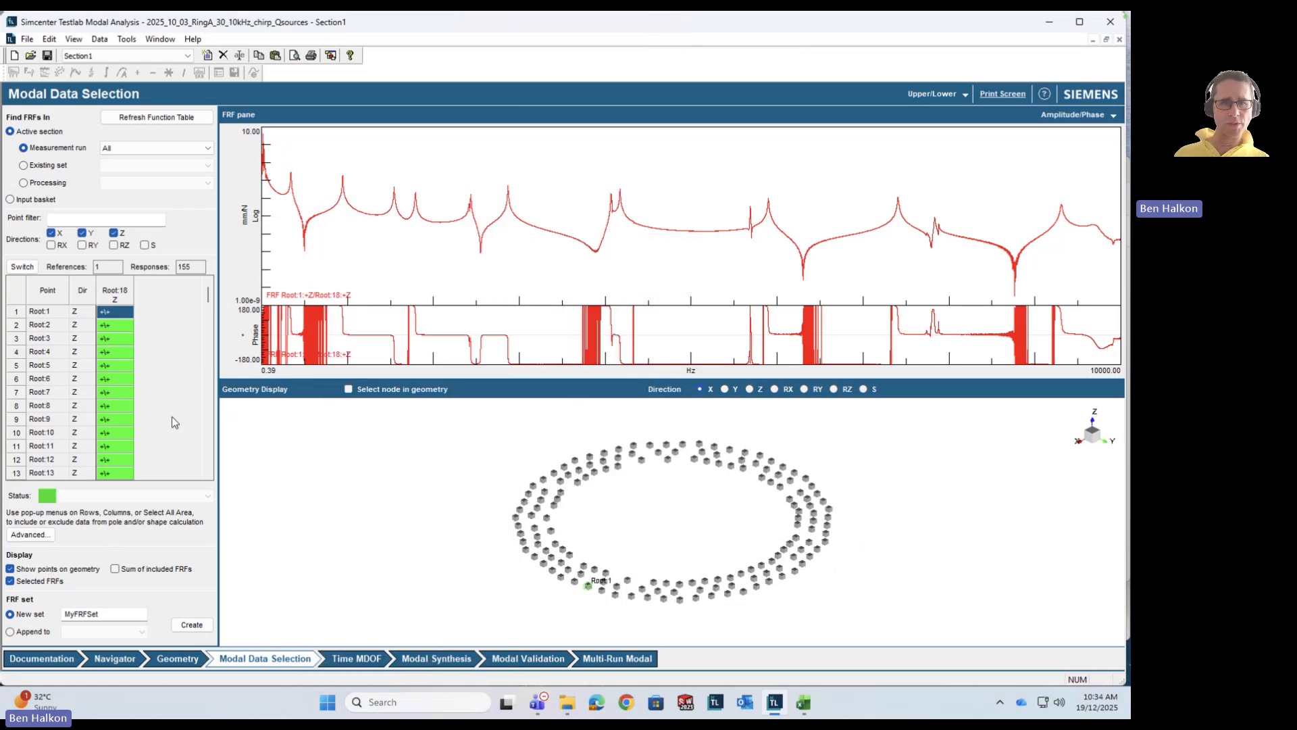
Step: Browse the FRFs one by one from Root:1 to Root:20, comparing each curve with its point on the ring
click(119, 315)
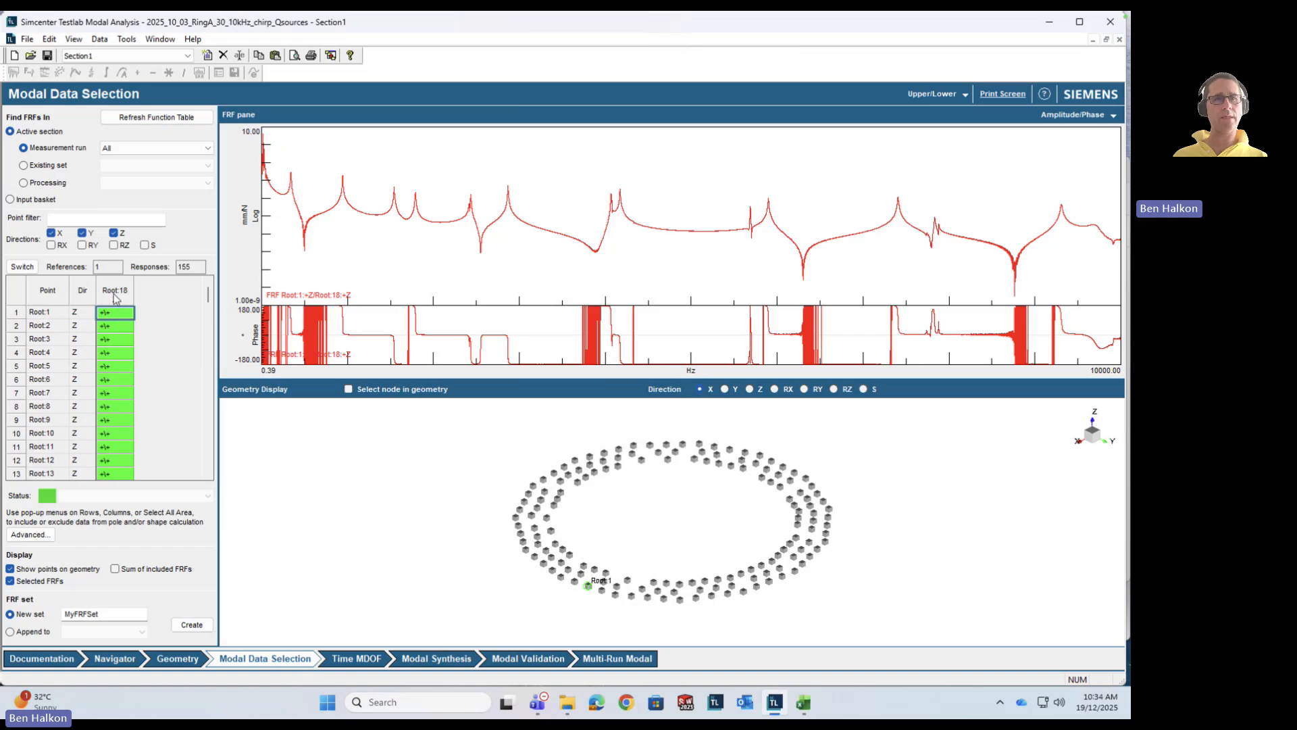
key(Down)
key(Down)
key(Down)
key(Down)
key(Down)
key(Down)
key(Down)
key(Down)
key(Down)
key(Down)
key(Down)
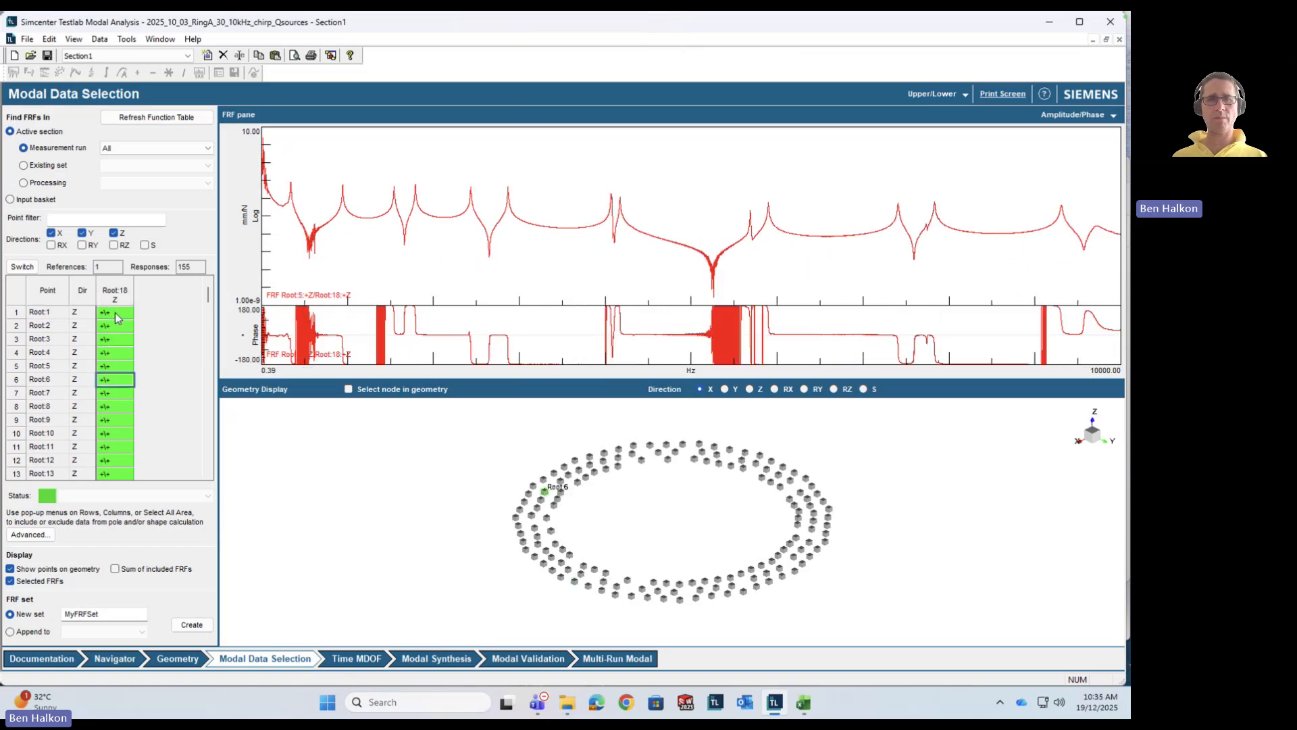
key(Down)
key(Down)
key(Down)
key(Down)
key(Down)
key(Down)
key(Down)
key(Down)
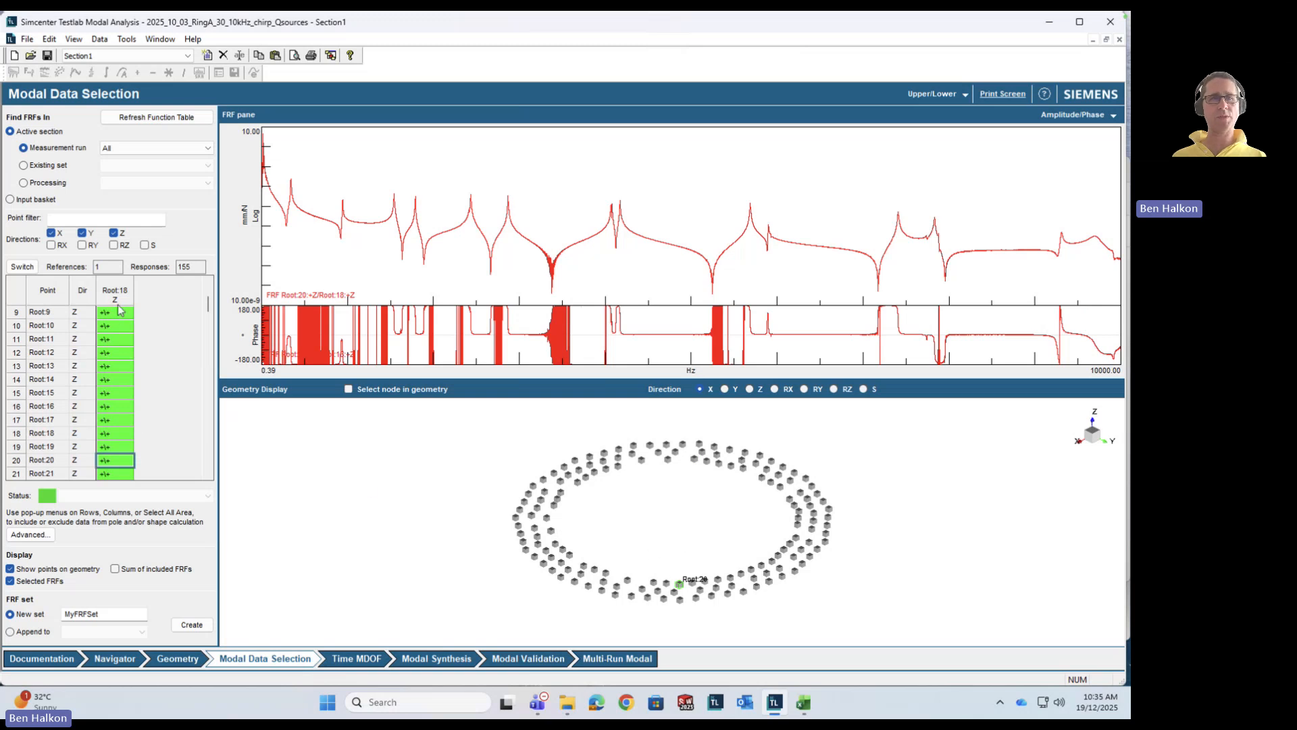
Step: Select all FRFs for reference Root:18 Z and set the Time MDOF analysis band to 204.93–4901.71 Hz
click(116, 303)
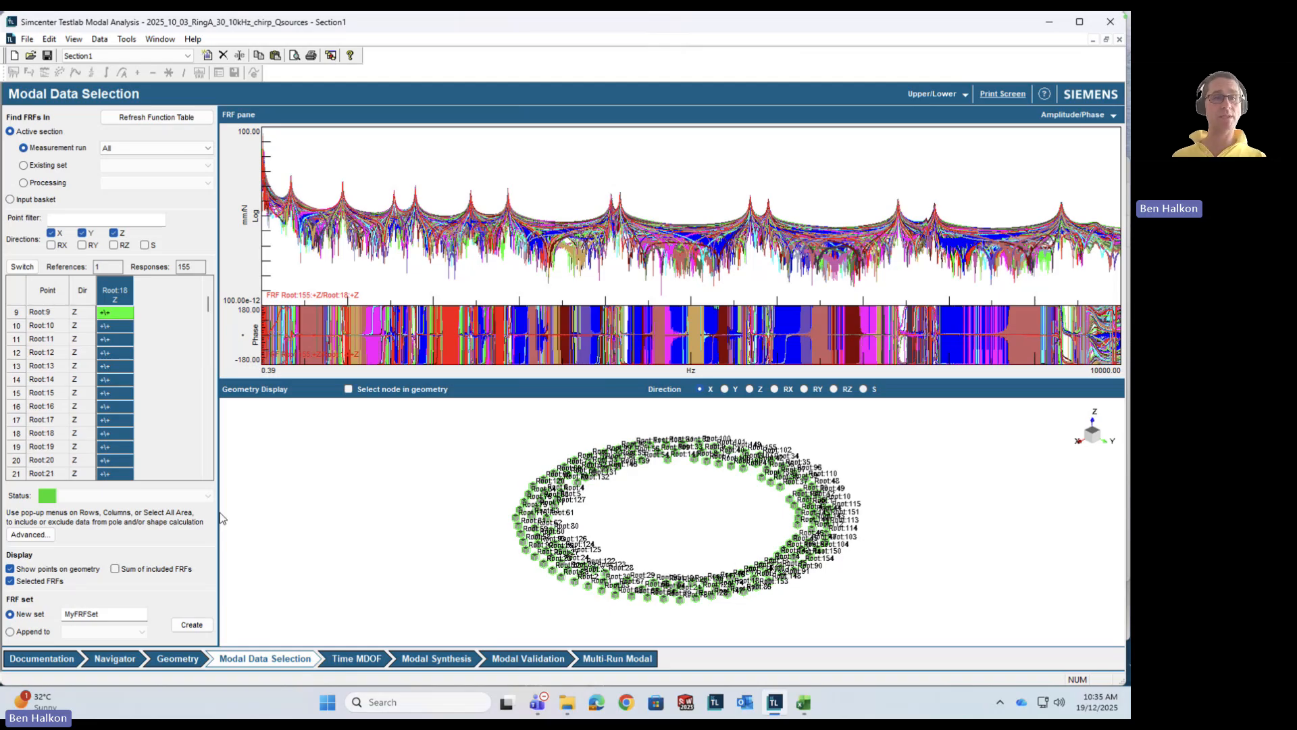
click(359, 656)
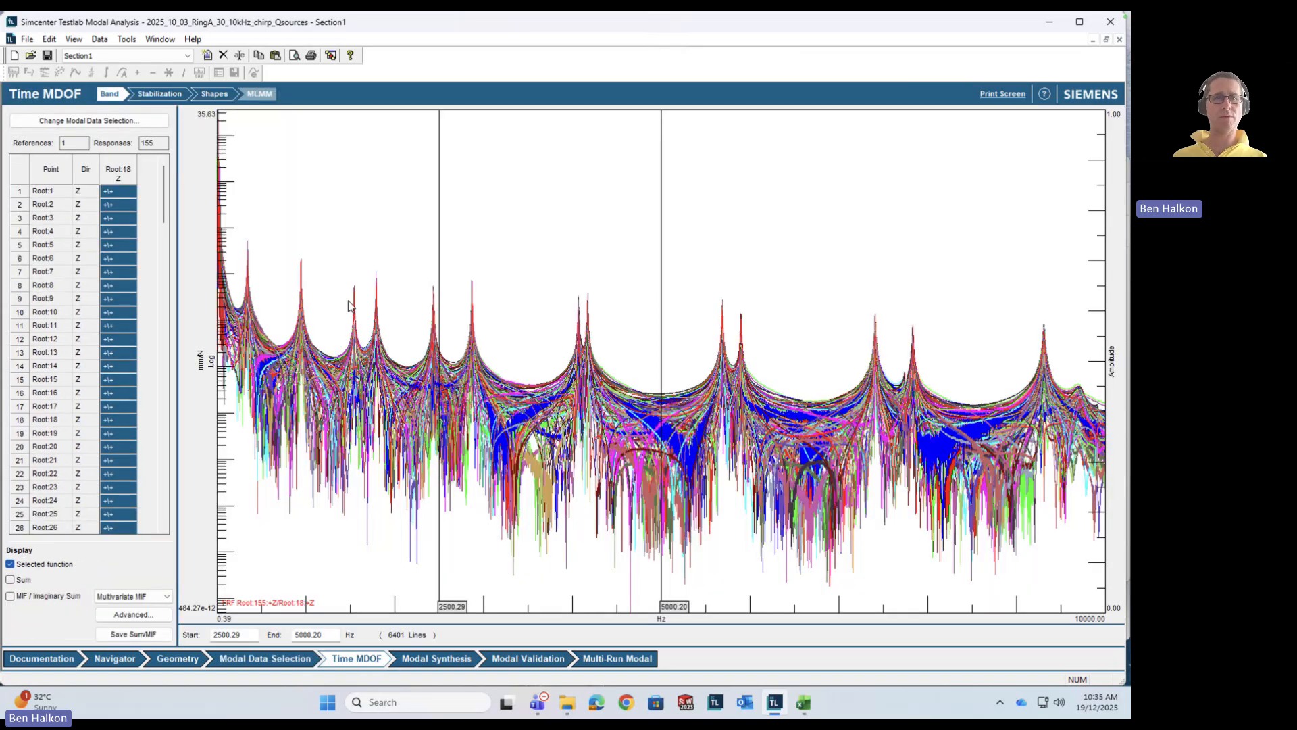
drag(441, 206, 236, 206)
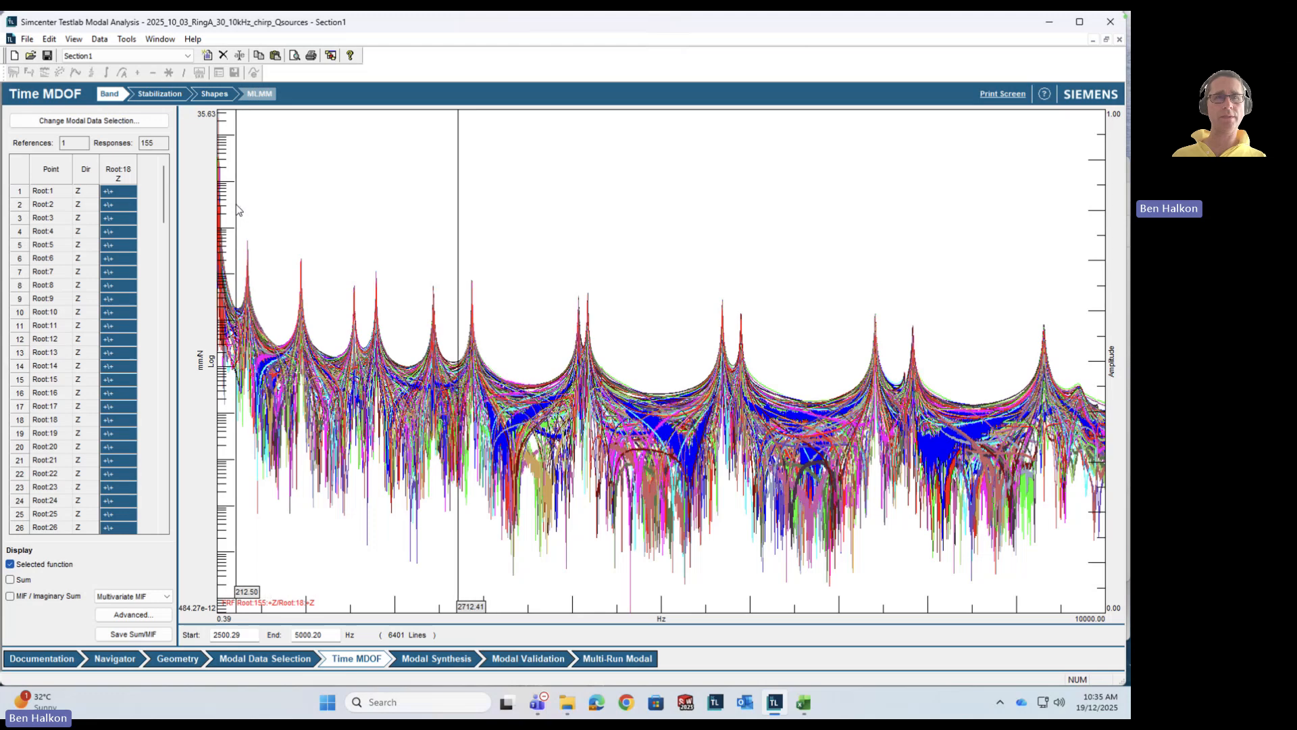
drag(459, 211, 654, 244)
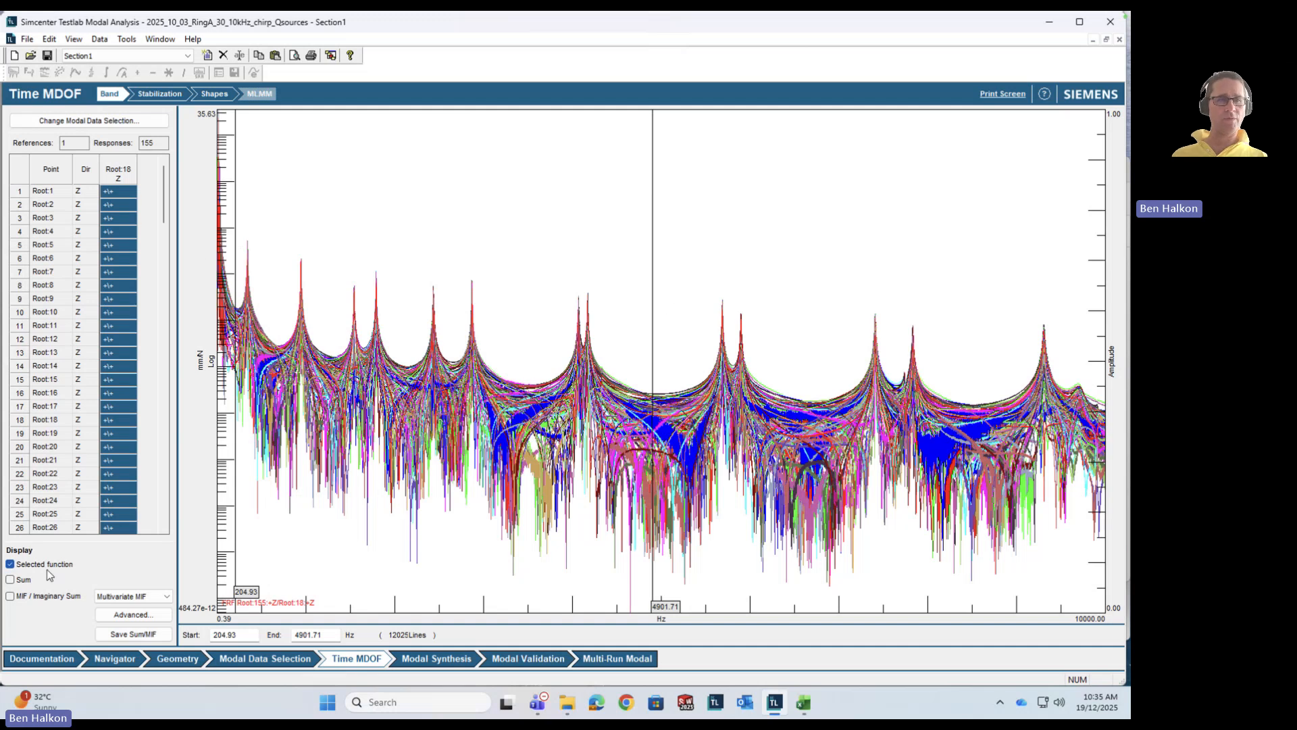
Step: Overlay the FRF sum and the Multivariate MIF on the selected functions in the band plot
click(23, 580)
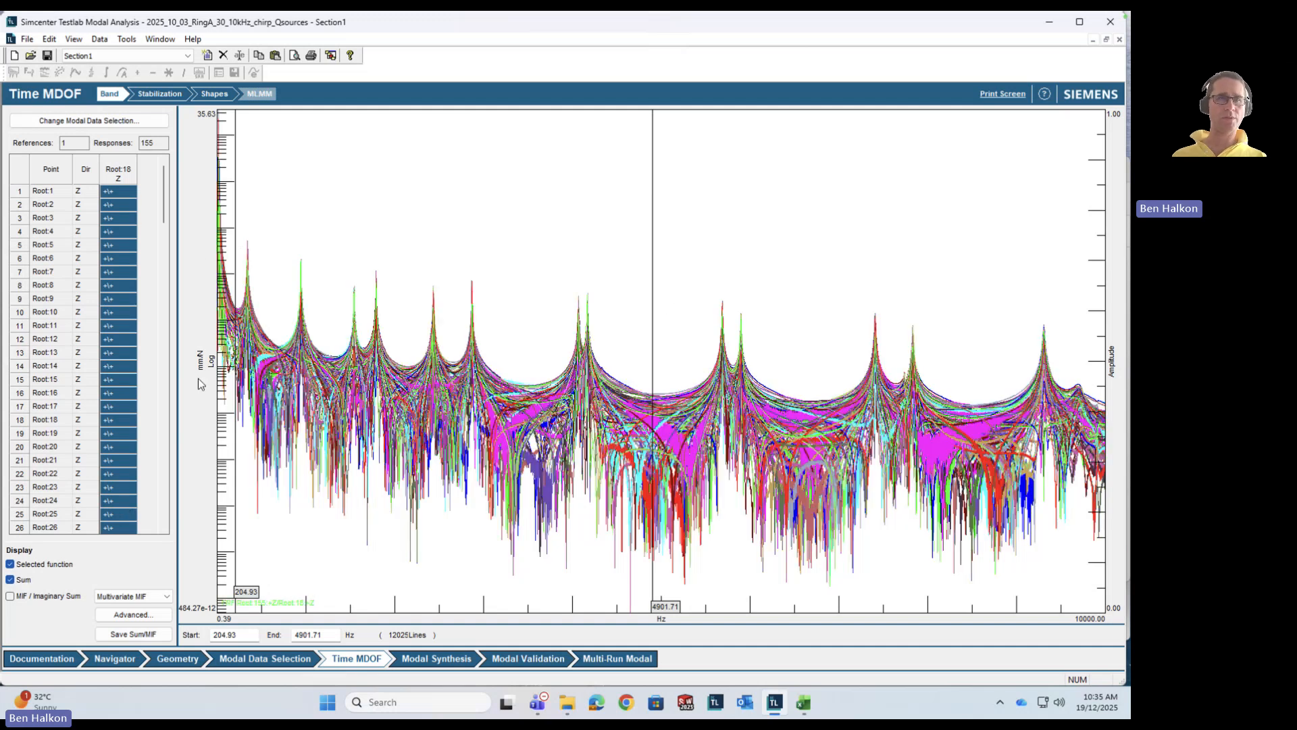
click(37, 598)
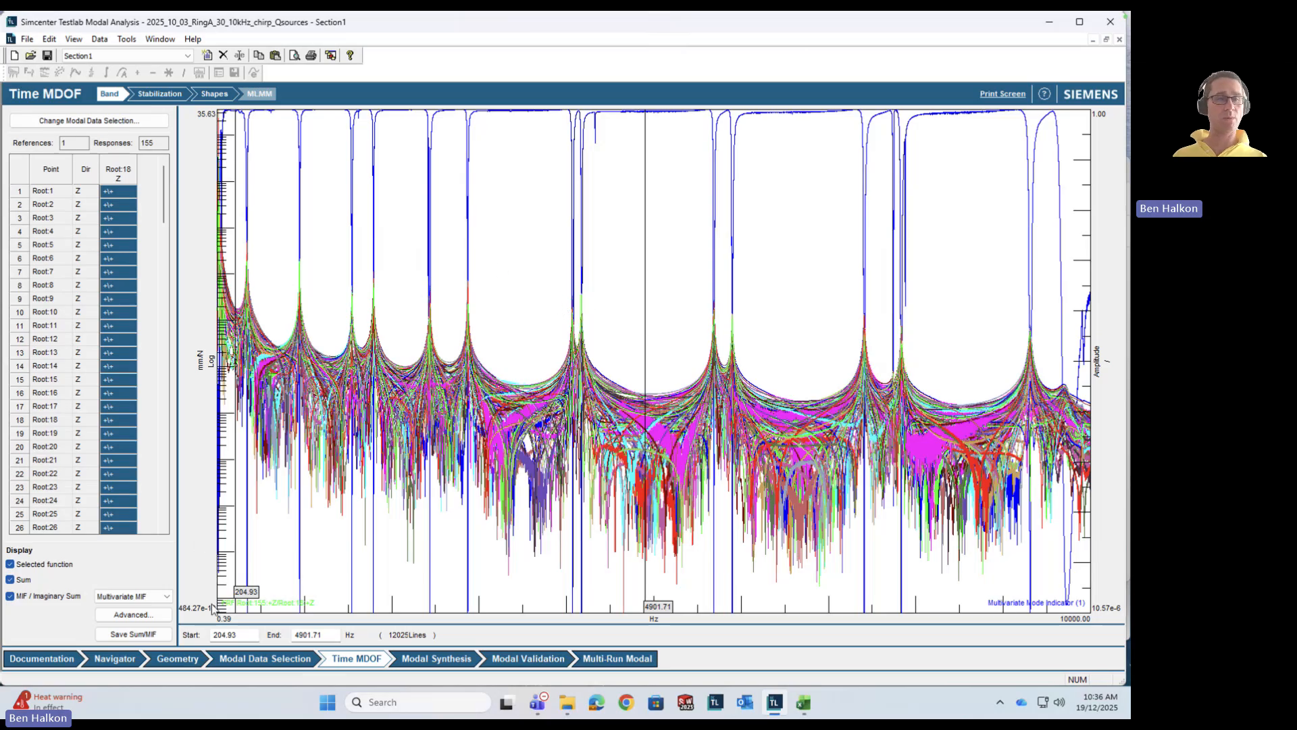
Step: Check the stabilization diagram, hide the MIF curve in the band display, and return to the stabilization diagram
click(160, 96)
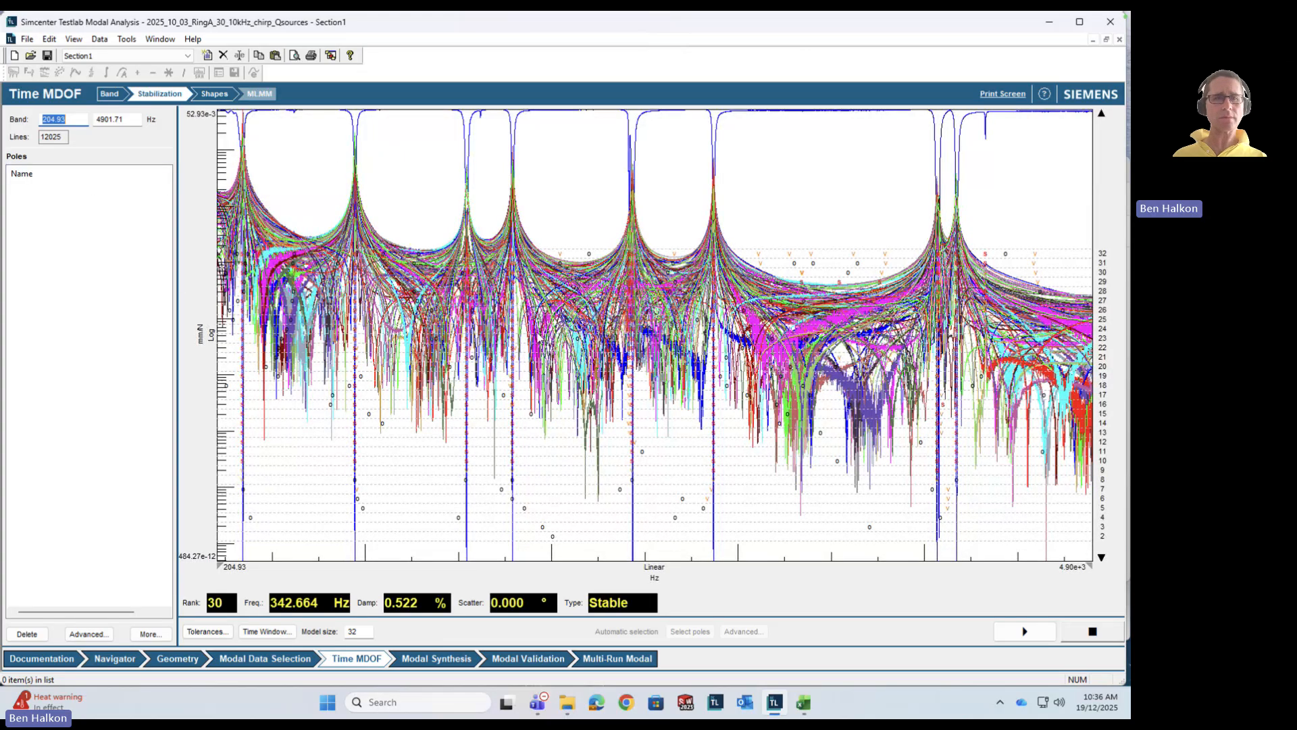
click(107, 96)
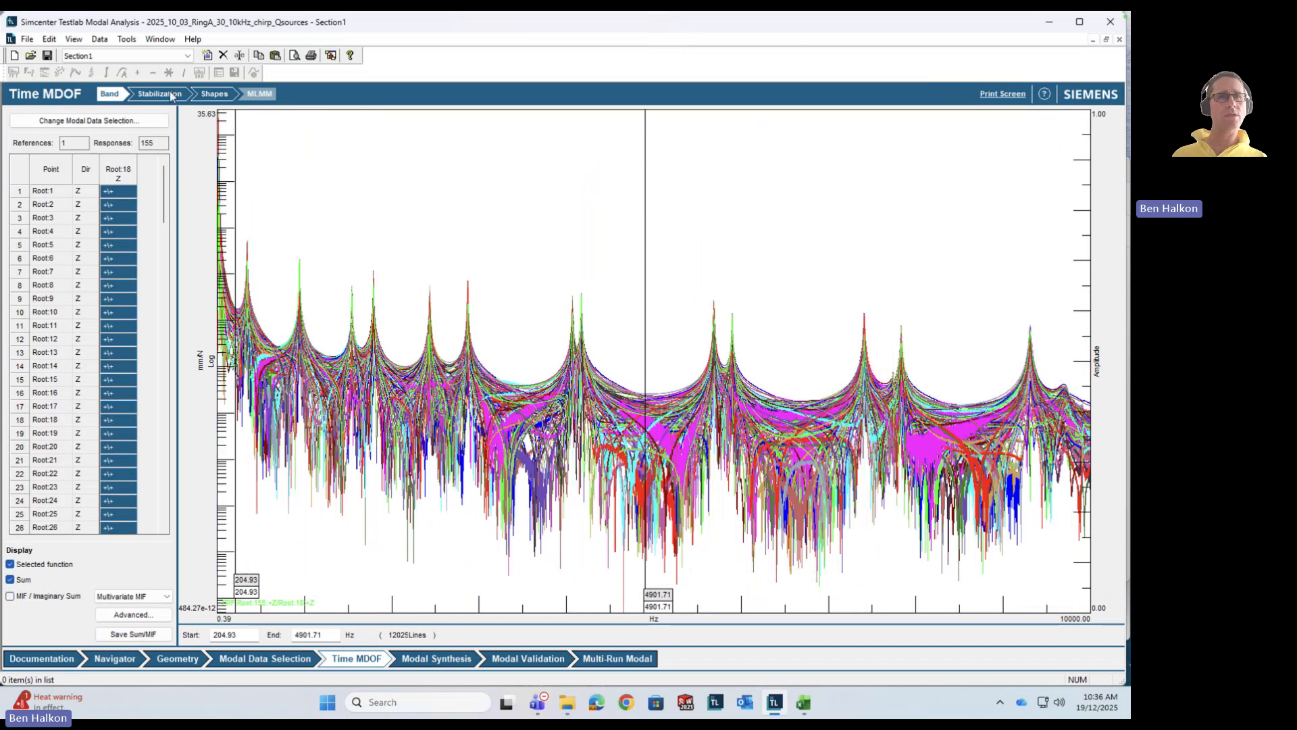
click(159, 94)
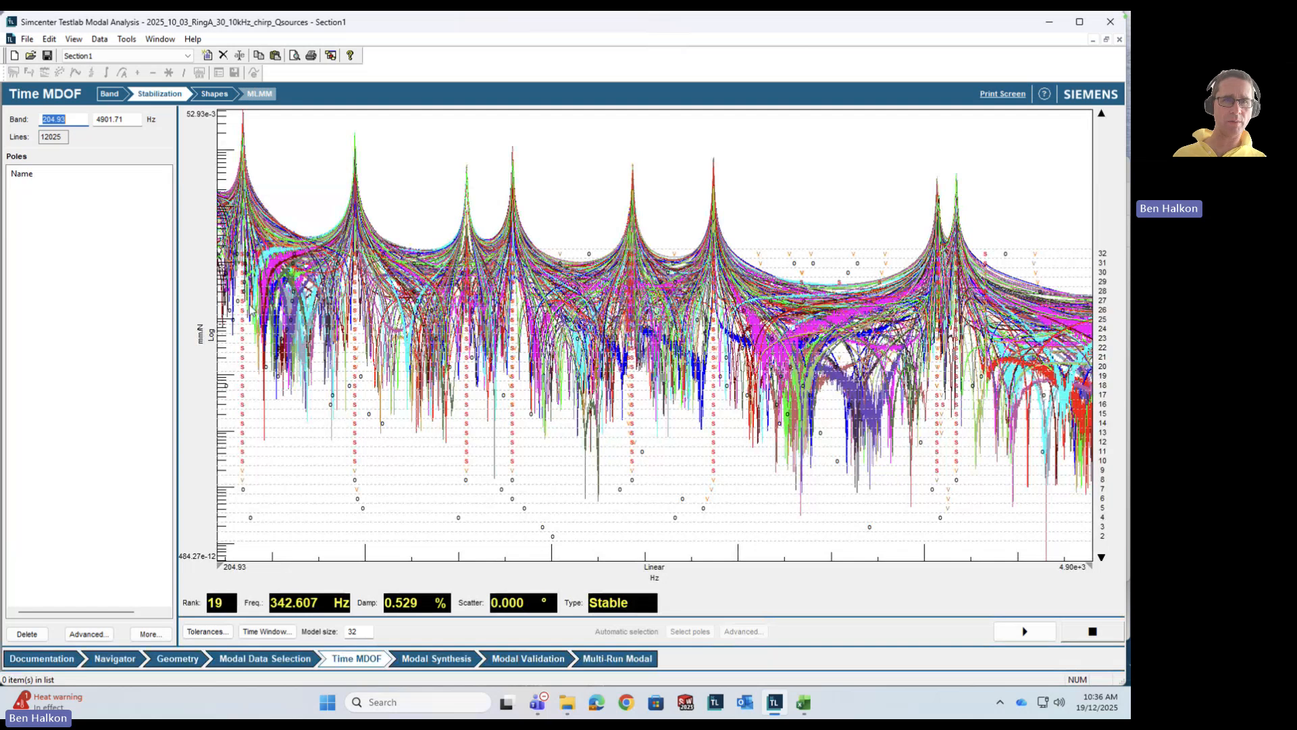
Step: Pick stable poles in the stabilization diagram at about 342.6, 944.4, 1543.2, 1789.7, 2434.0, 2868.3, 4068.4 and 4172.5 Hz
click(244, 445)
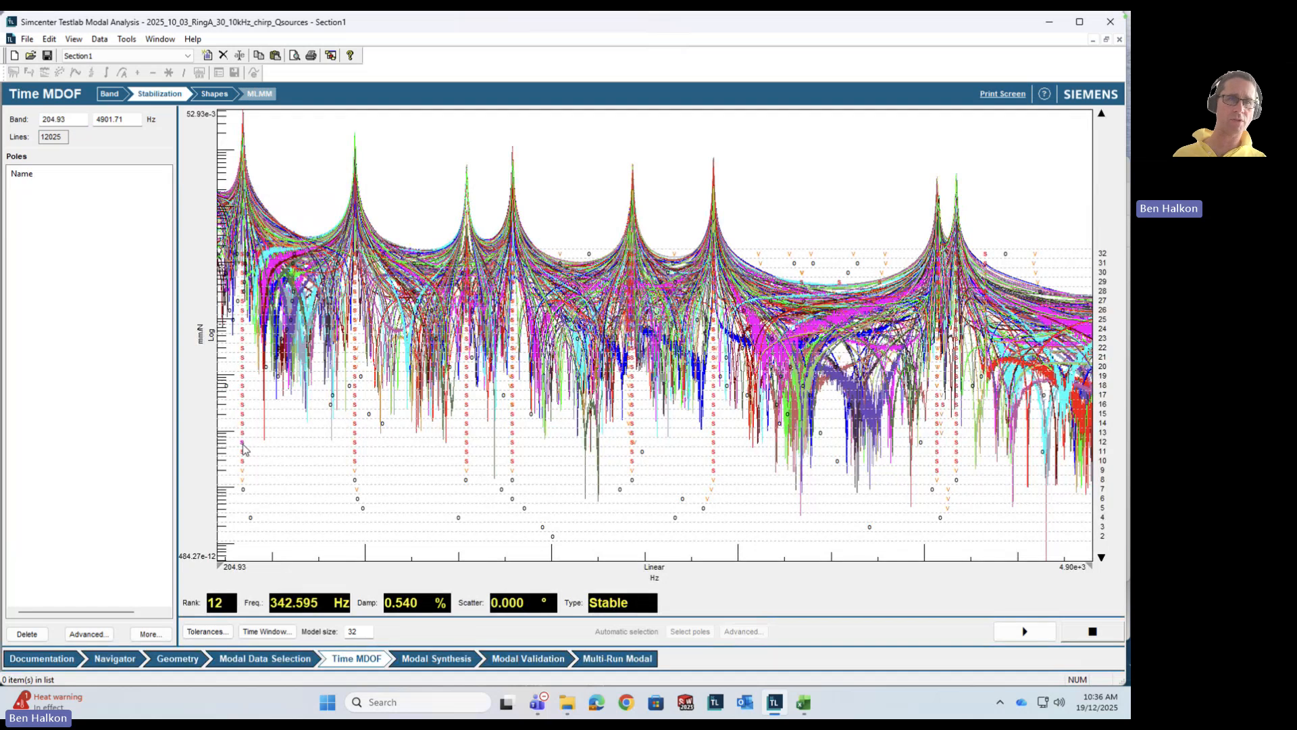
click(356, 447)
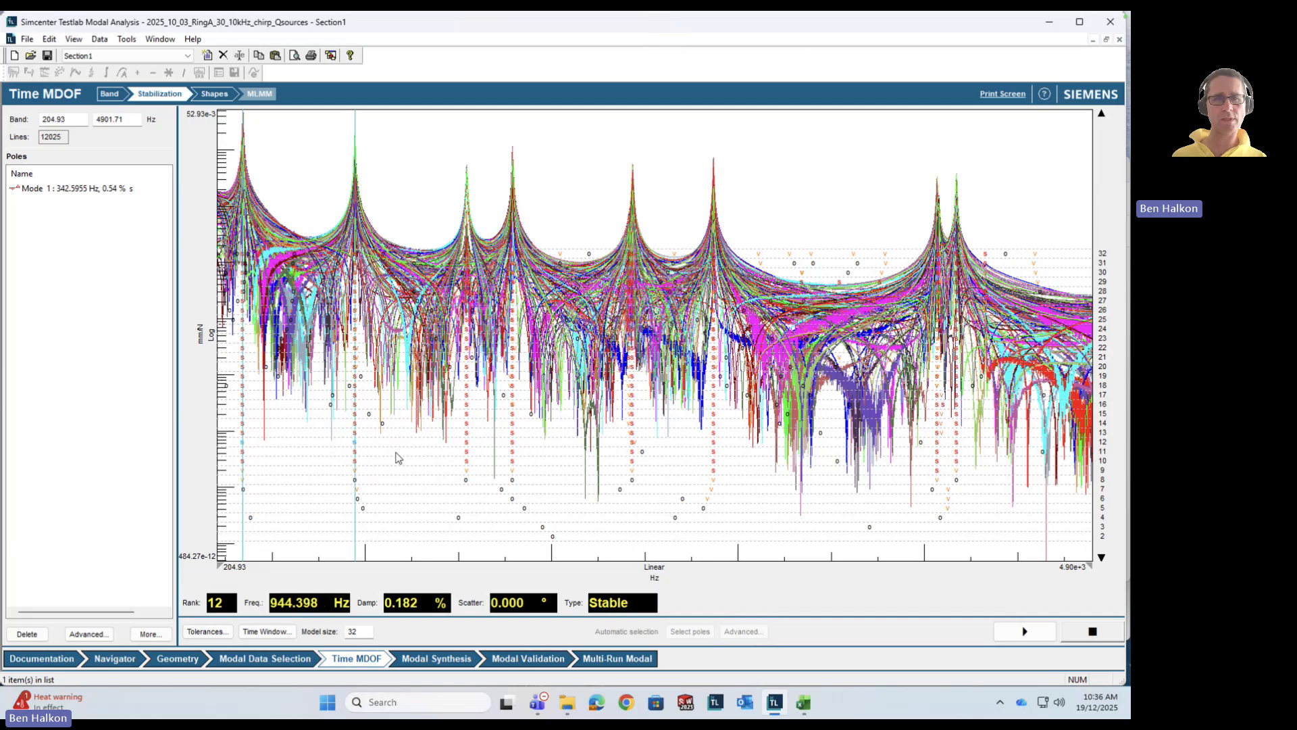
click(514, 446)
click(468, 446)
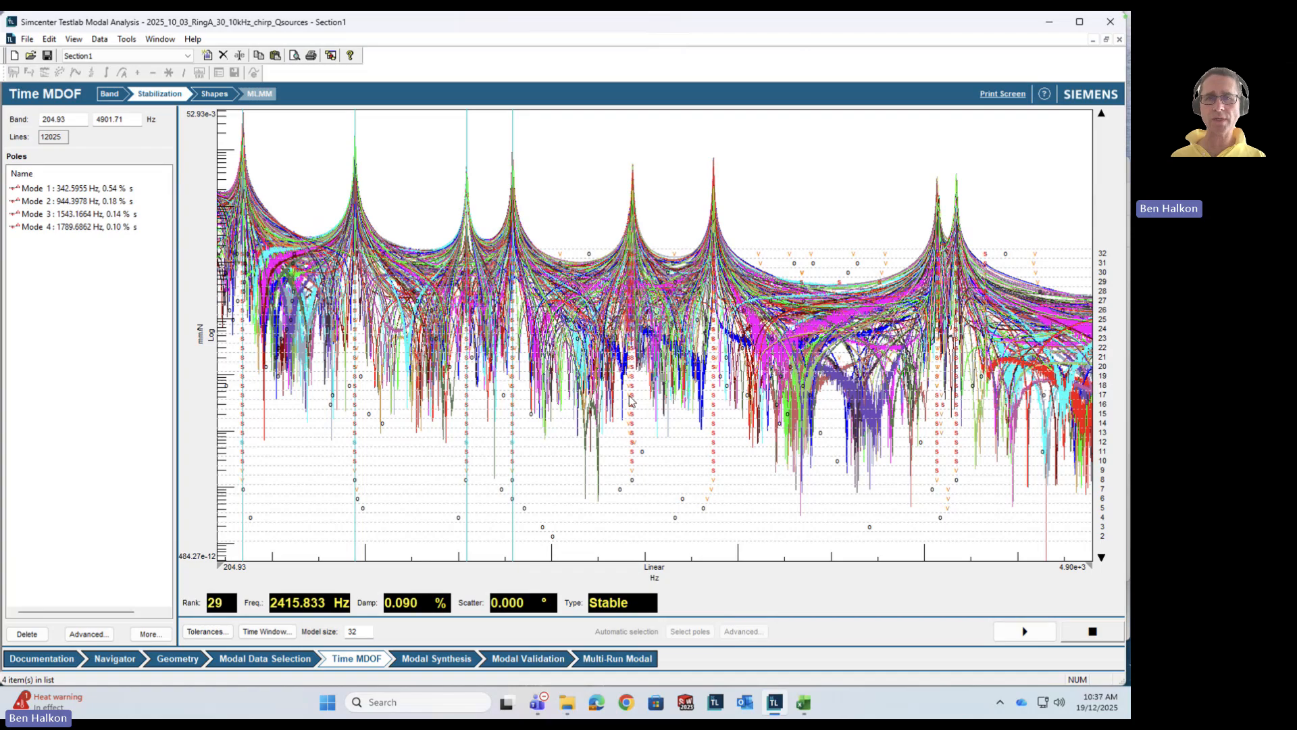
click(632, 442)
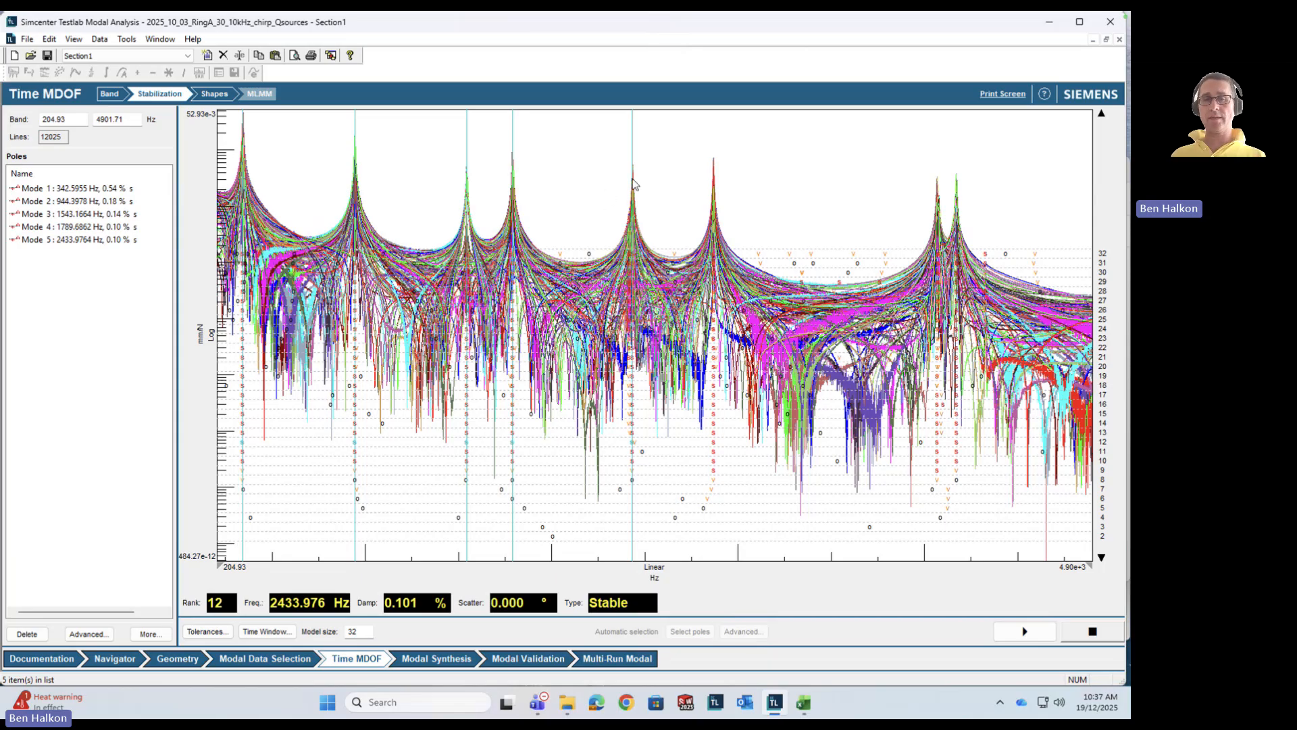
click(715, 453)
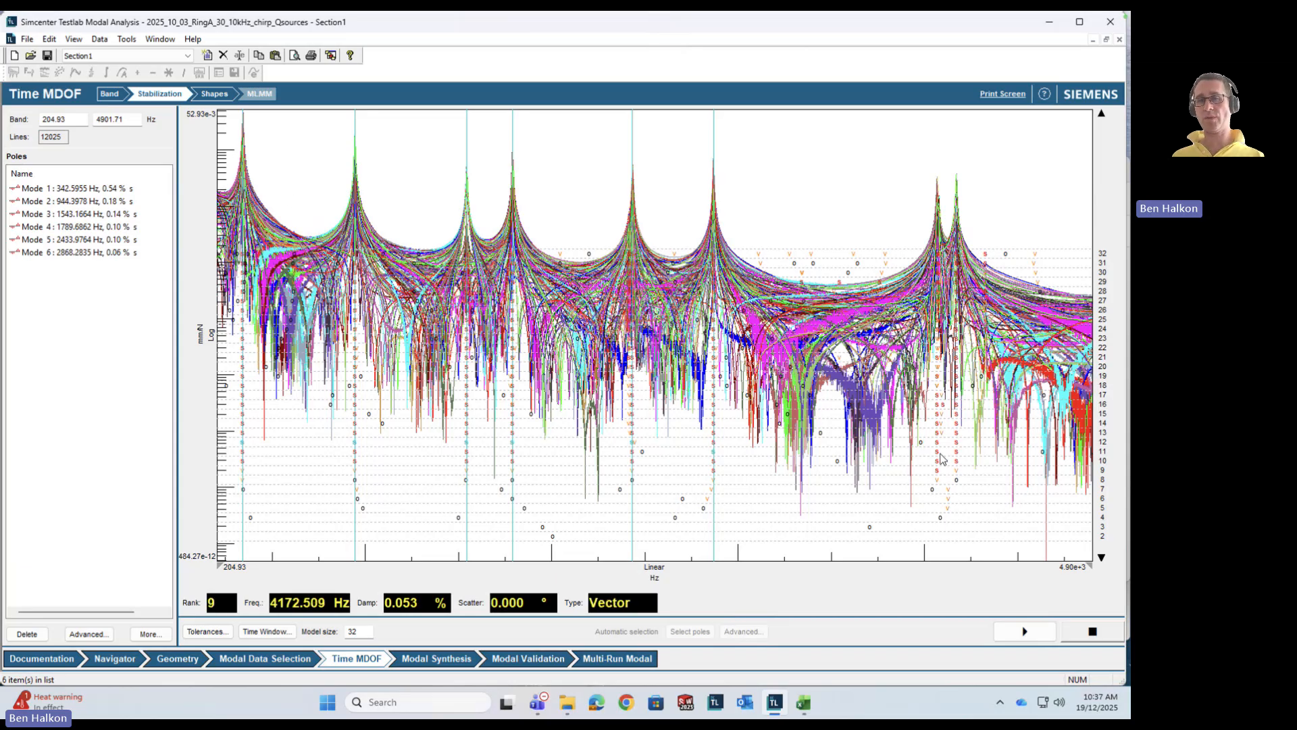
click(961, 459)
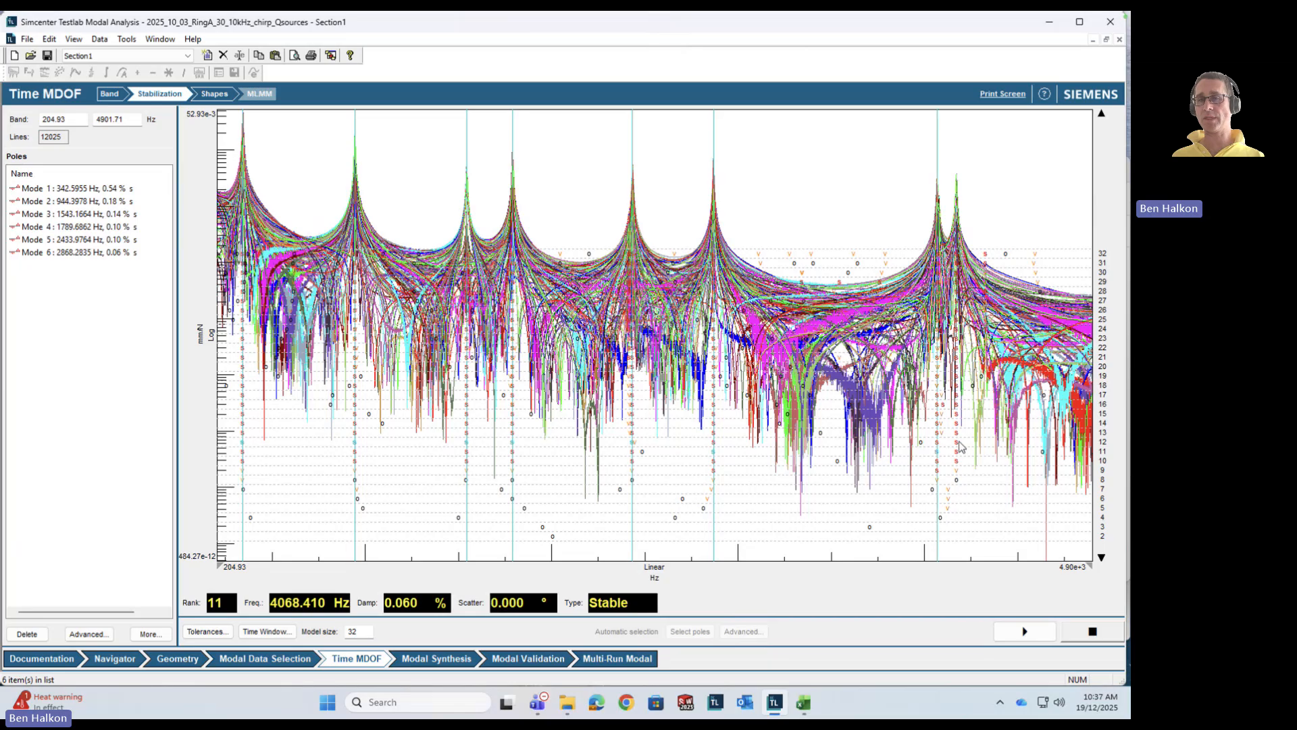
click(969, 449)
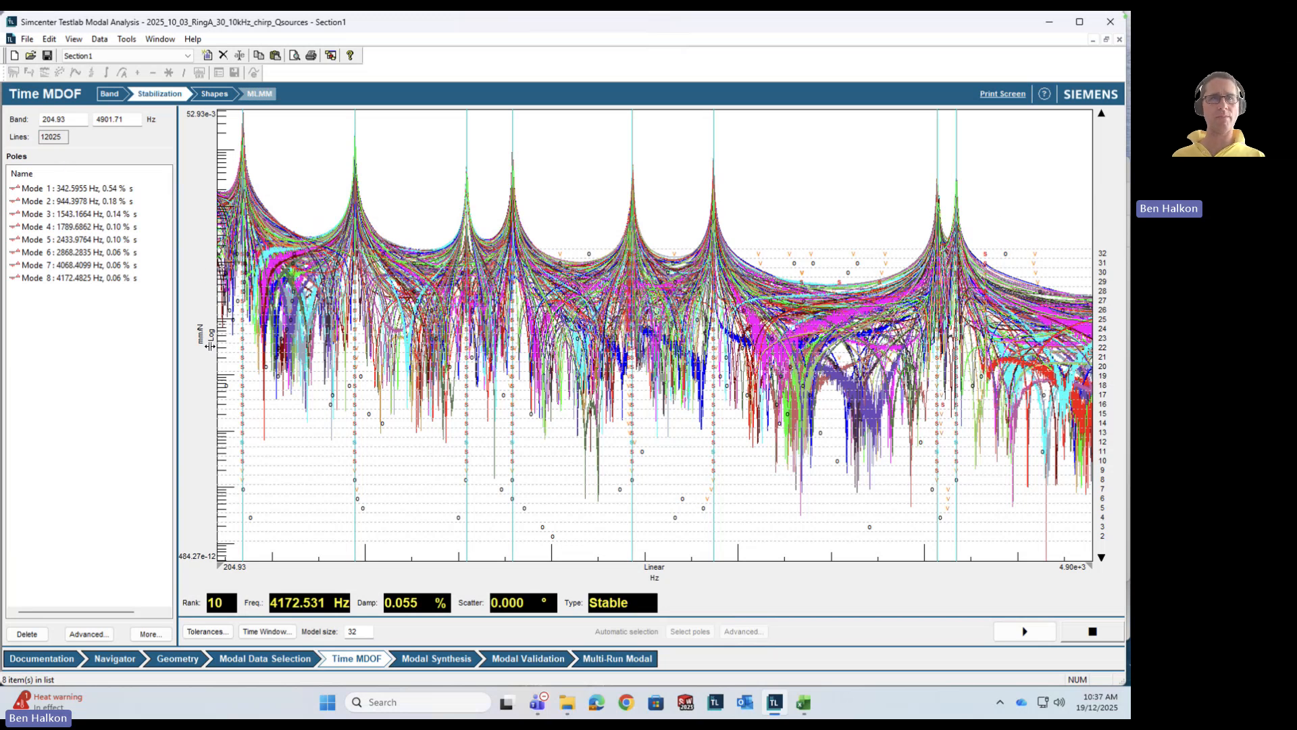
Step: Calculate the mode shapes for all eight poles with complex residues and both lower and upper residuals
click(211, 94)
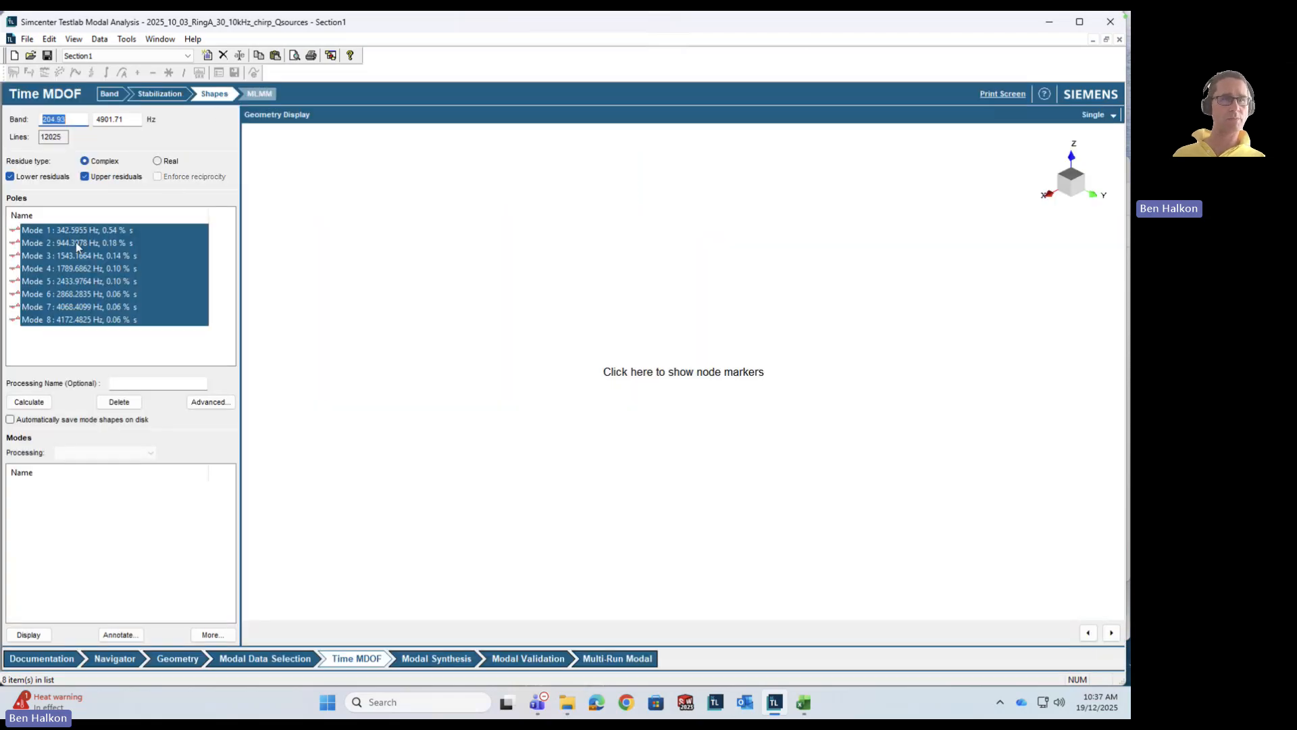
click(28, 403)
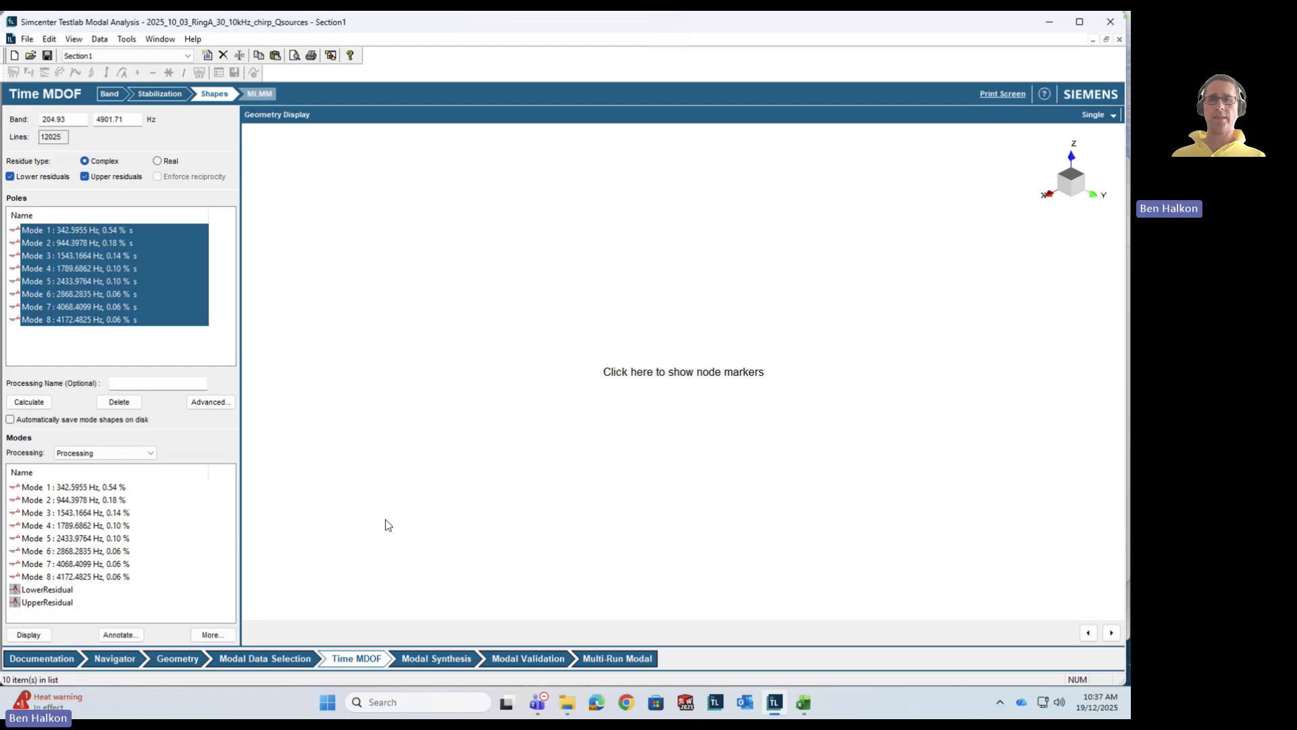
Step: Show the node names and node markers of the deformed model in the mode shapes geometry display
right_click(567, 264)
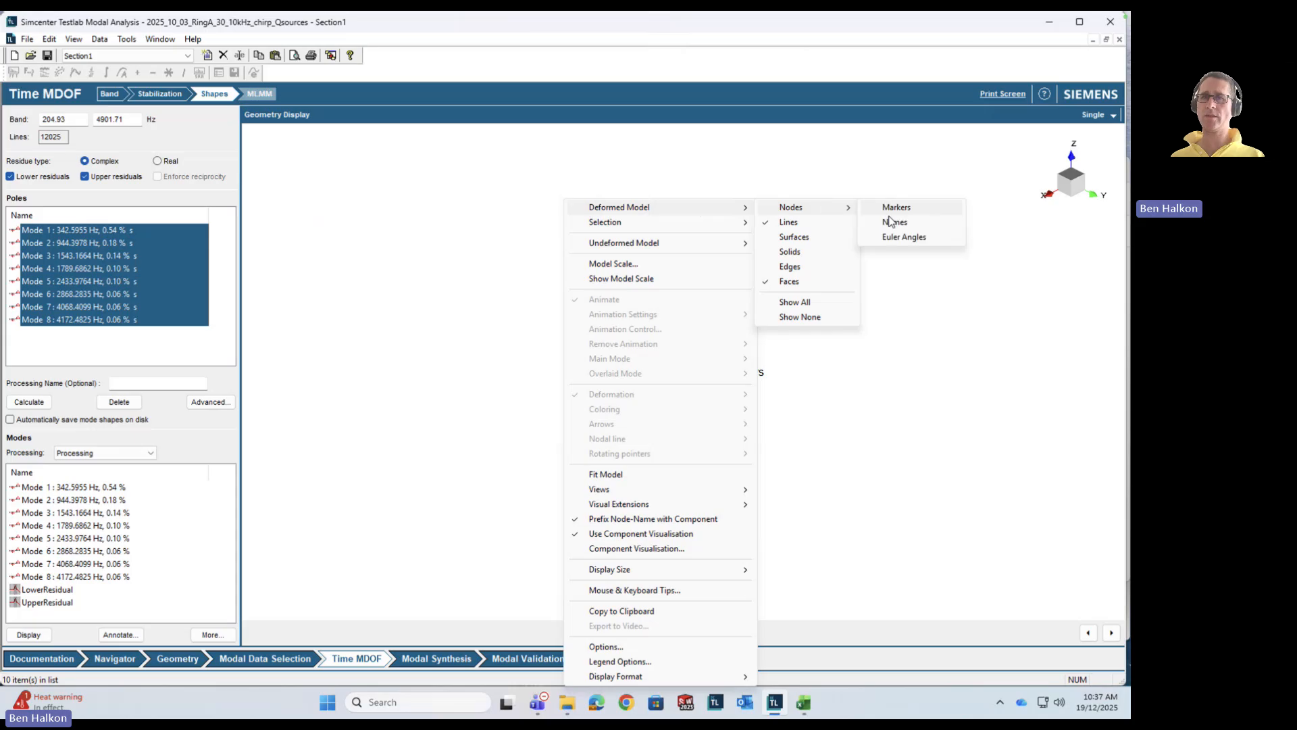
click(882, 224)
right_click(703, 200)
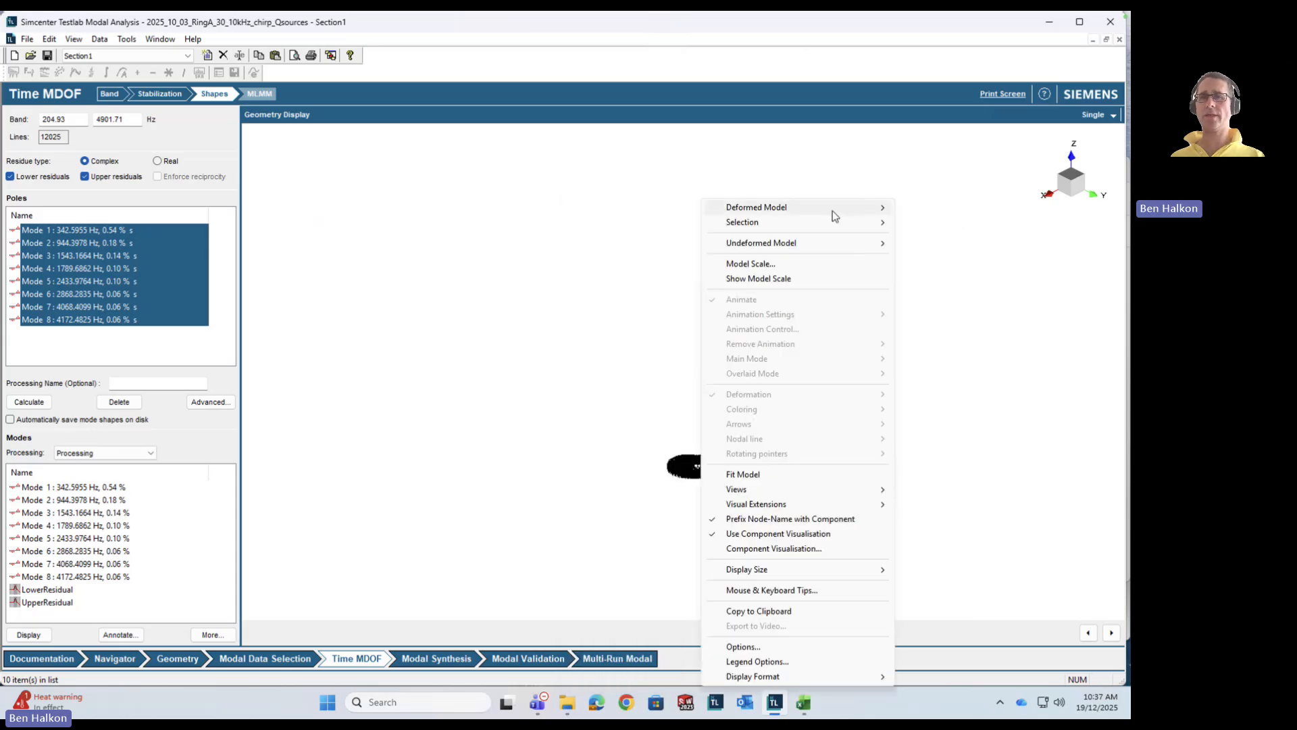
mouse_move(838, 207)
click(1017, 210)
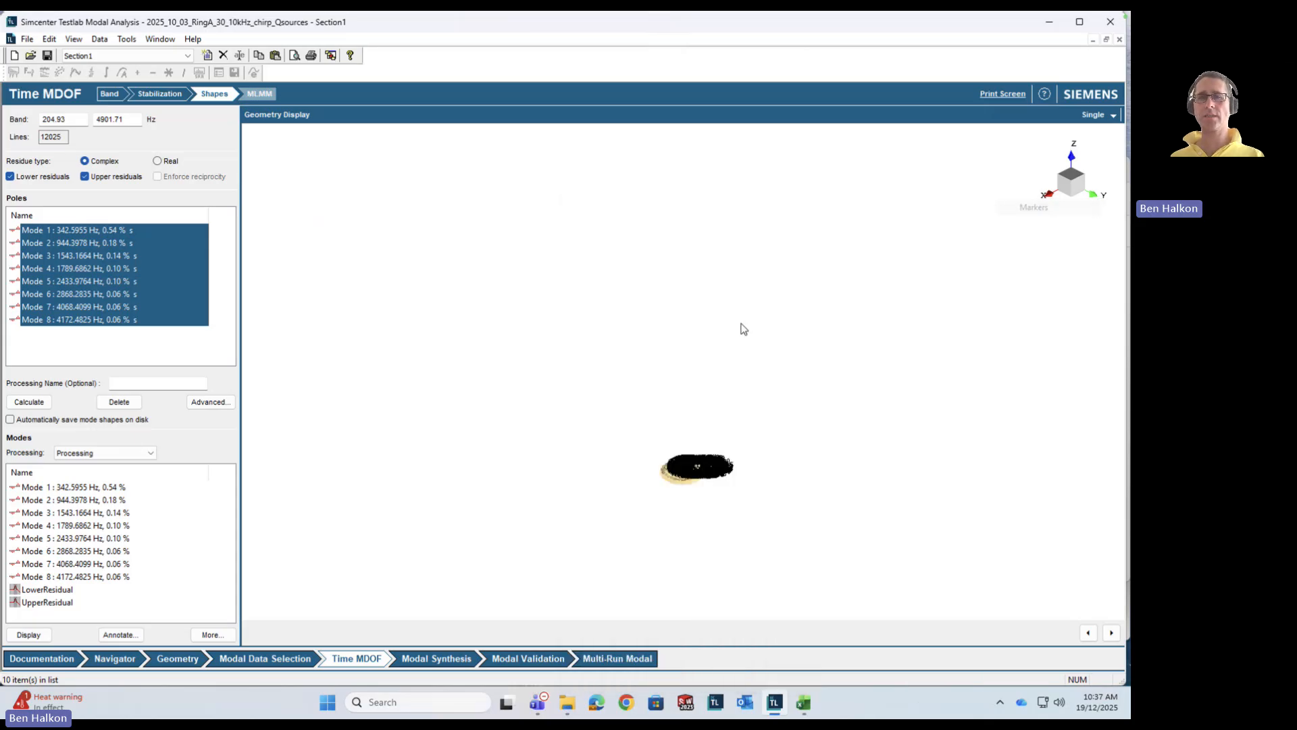
Step: Hide the deformed model's node names and fit the ring model in the mode shapes geometry display
right_click(742, 327)
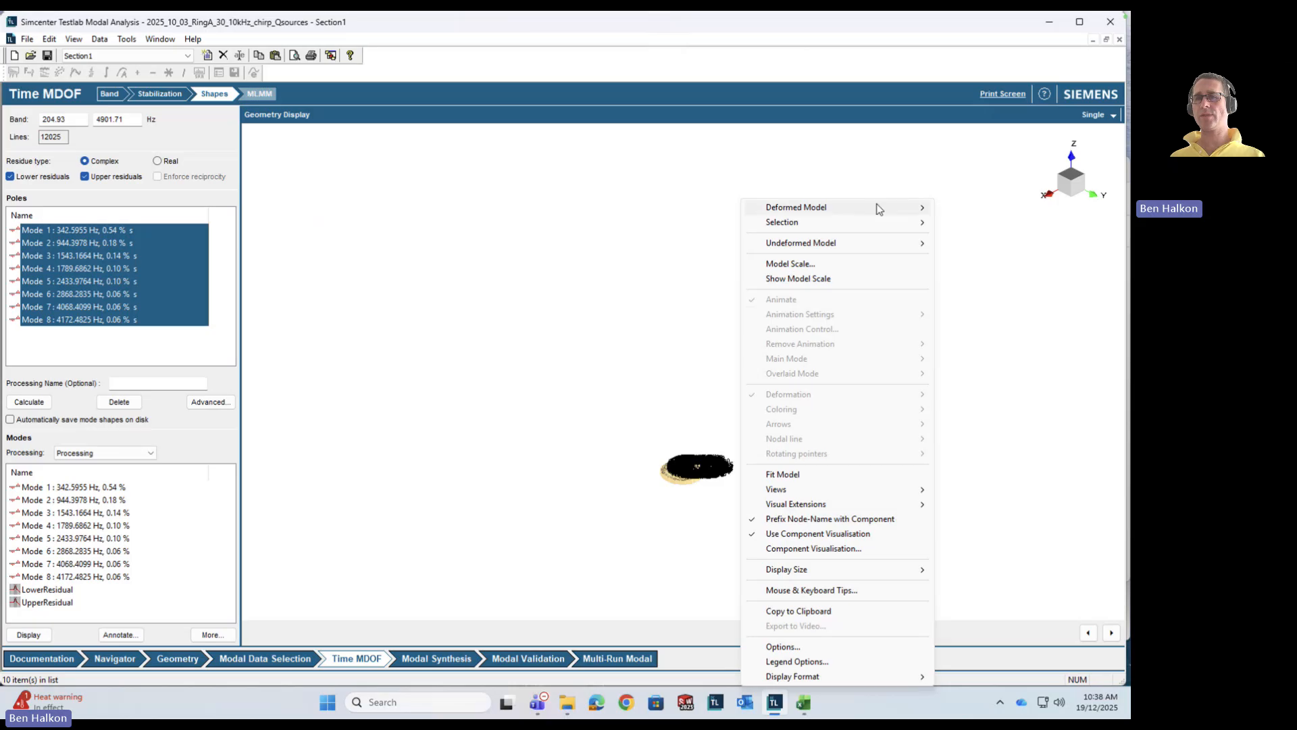
mouse_move(878, 207)
mouse_move(996, 207)
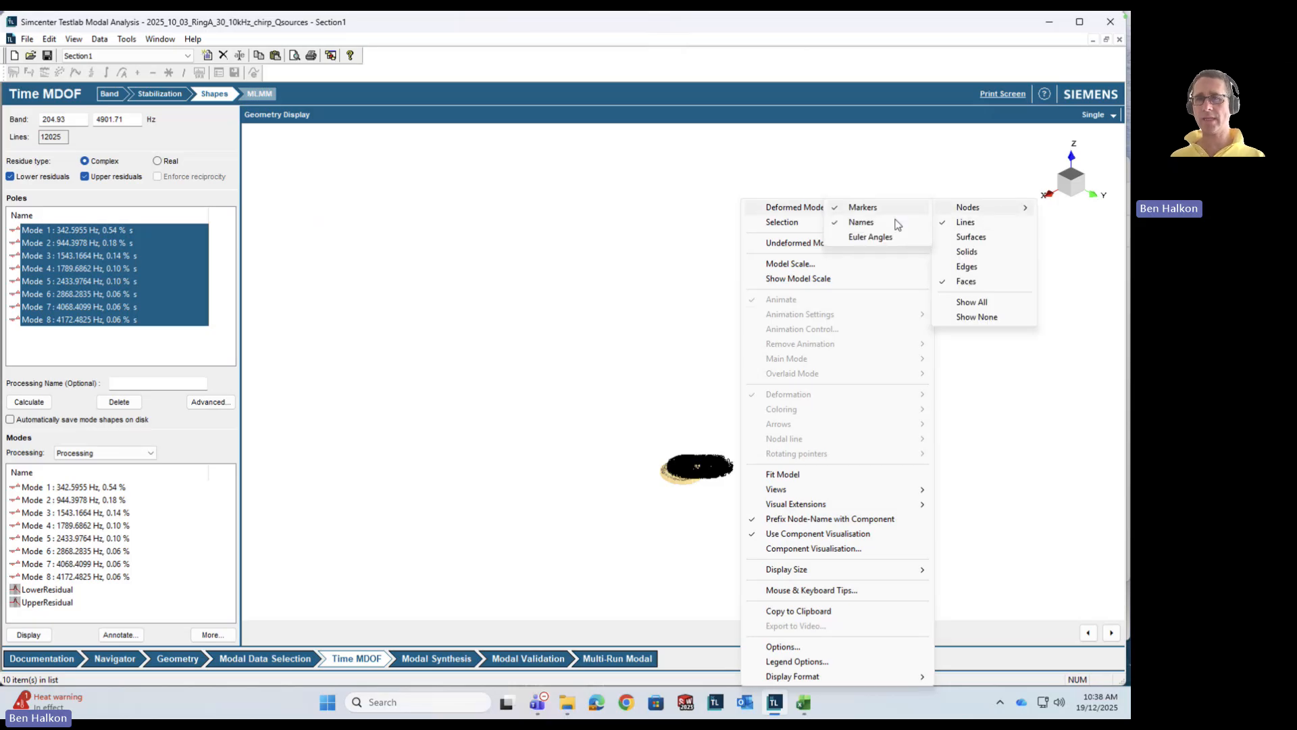
click(877, 233)
right_click(624, 488)
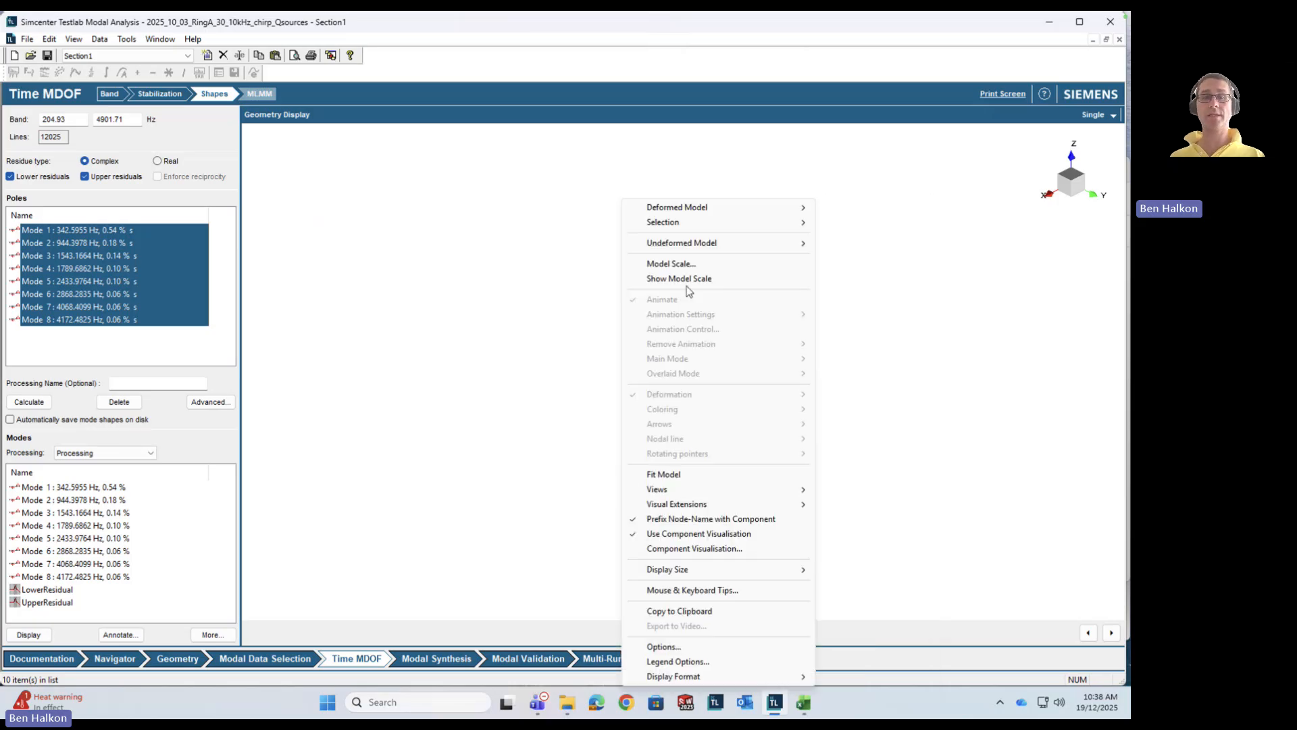
click(686, 475)
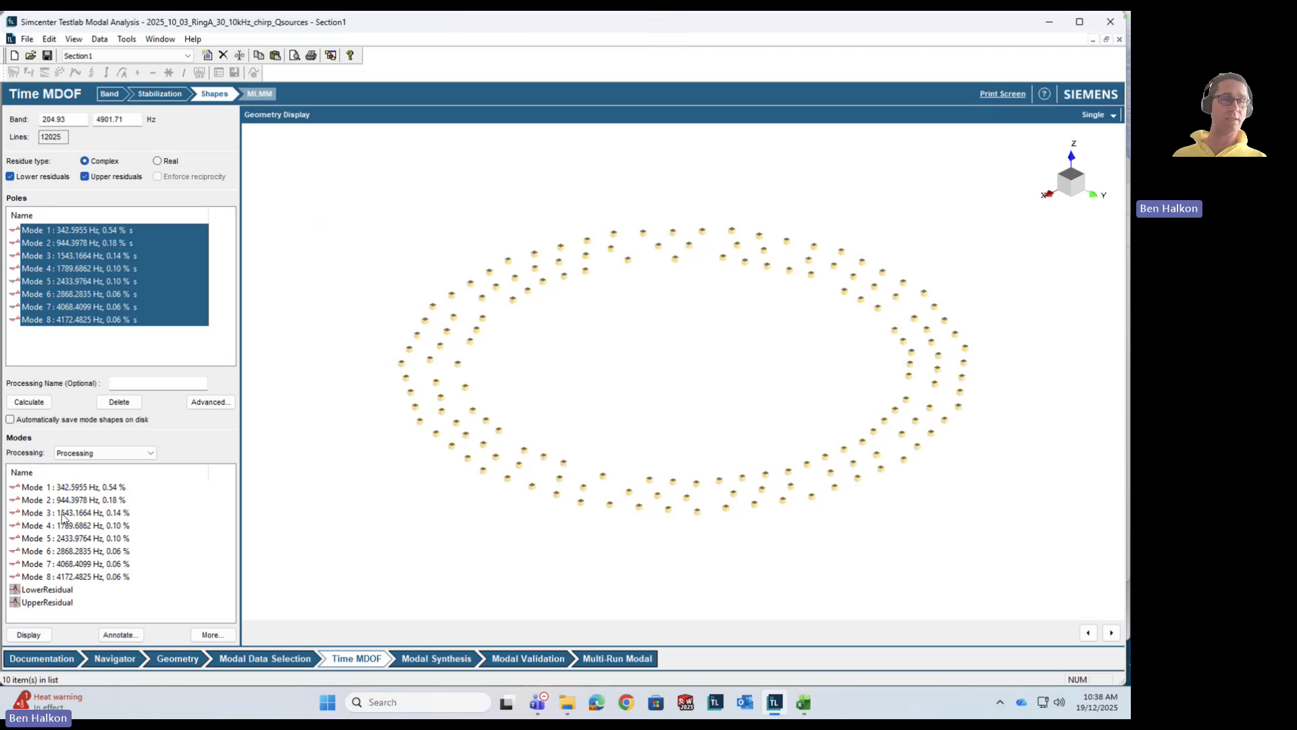
Step: Animate Mode 1 at 342.5955 Hz on the ring geometry and enable coloring in the geometry display
click(68, 487)
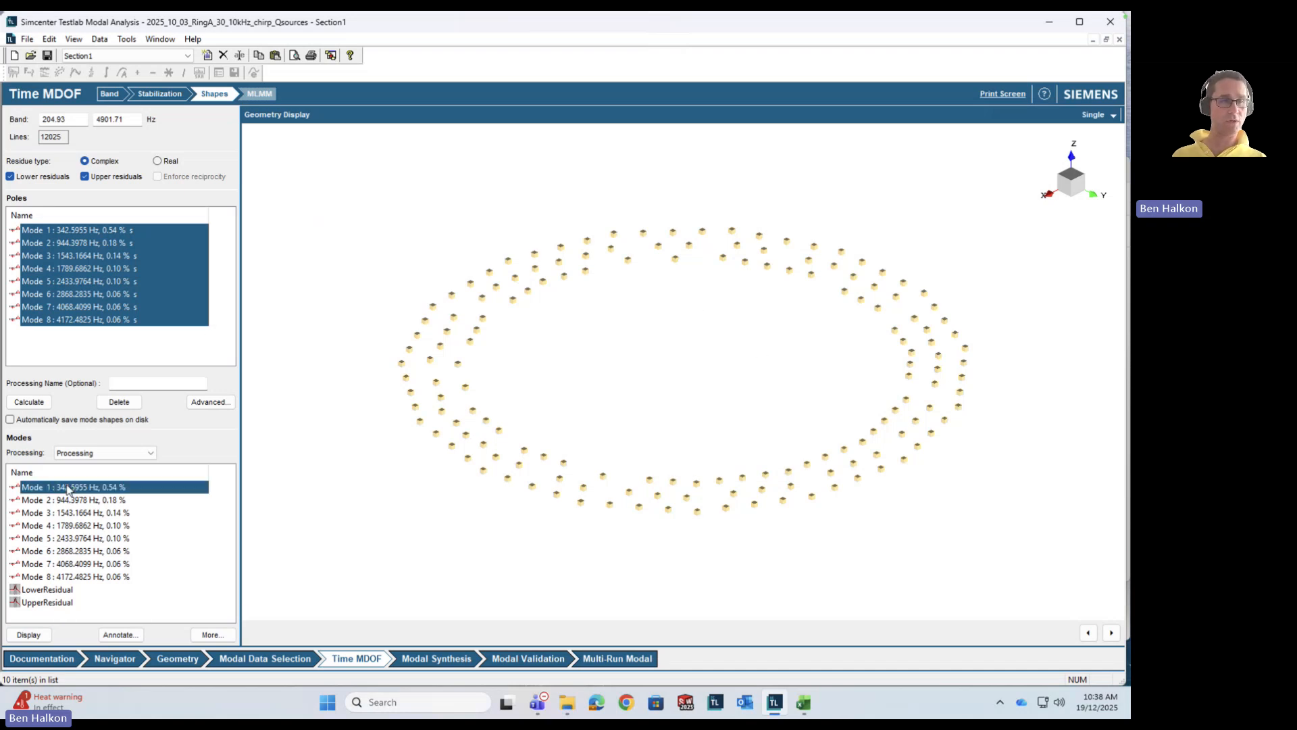
click(28, 634)
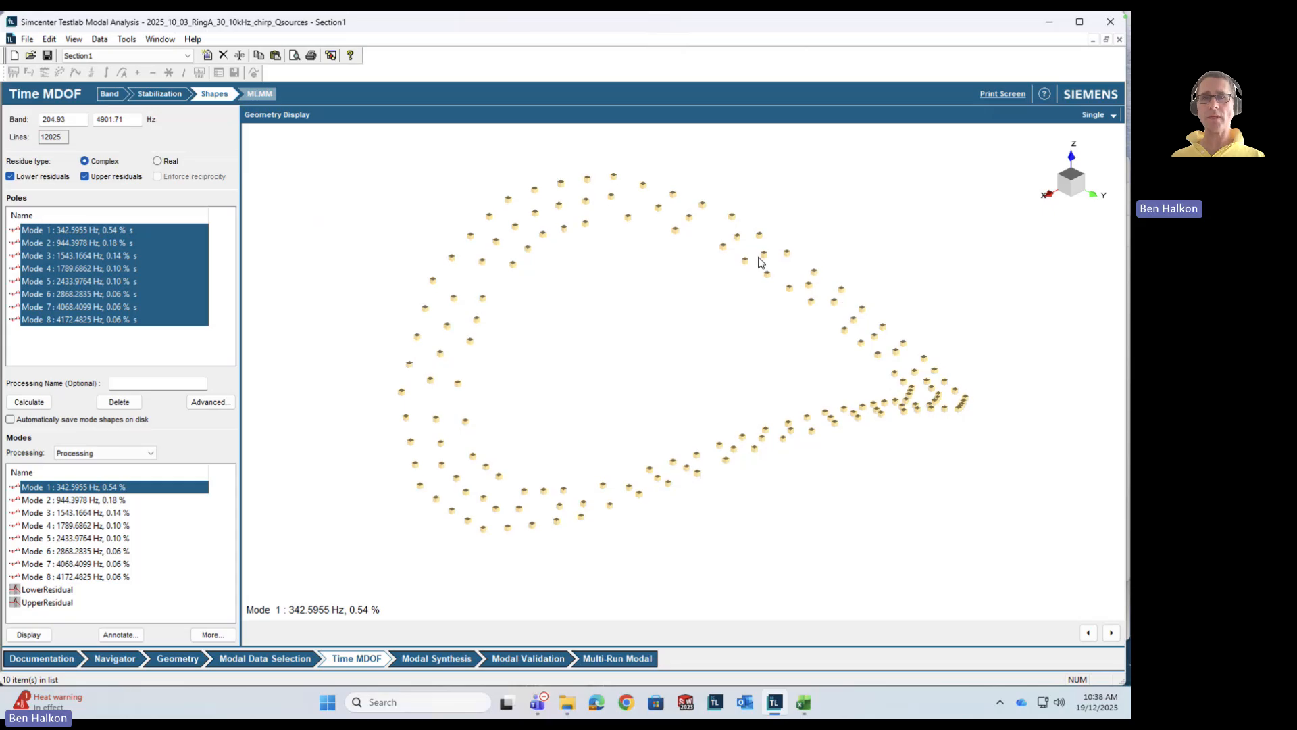
right_click(354, 229)
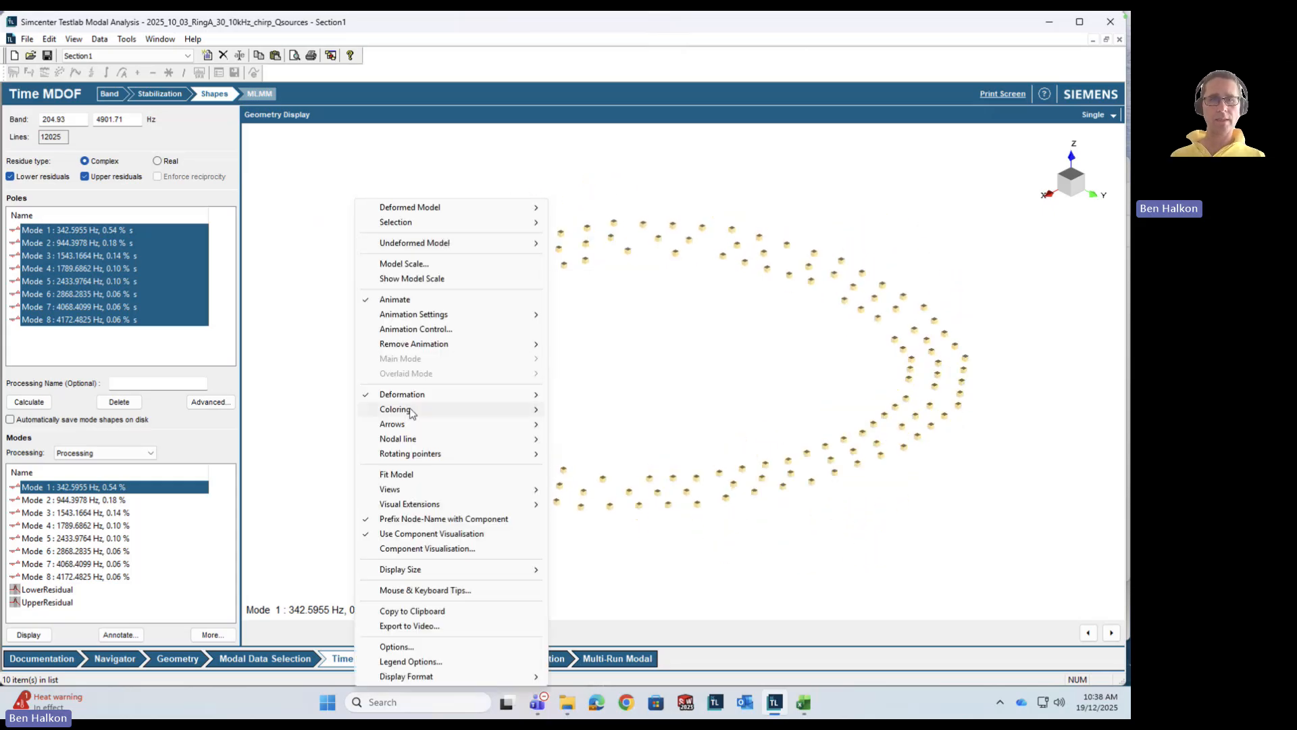
mouse_move(408, 410)
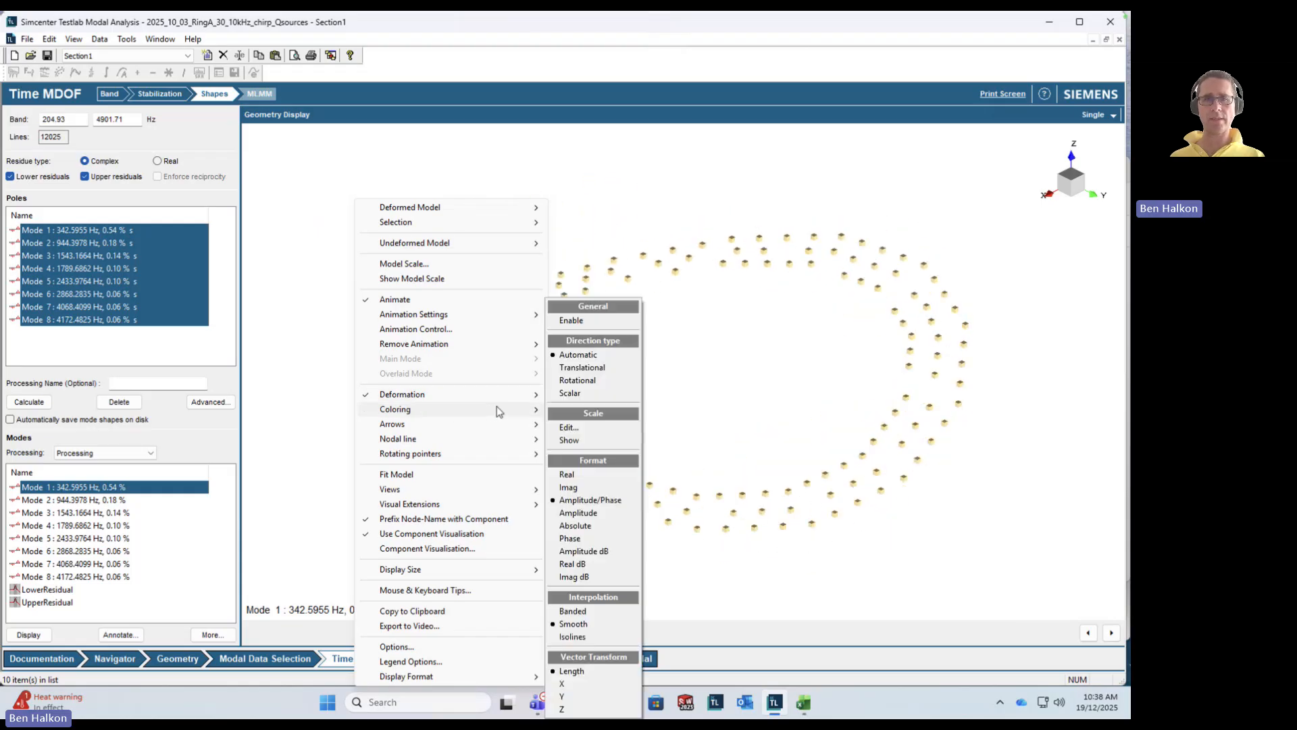
click(571, 322)
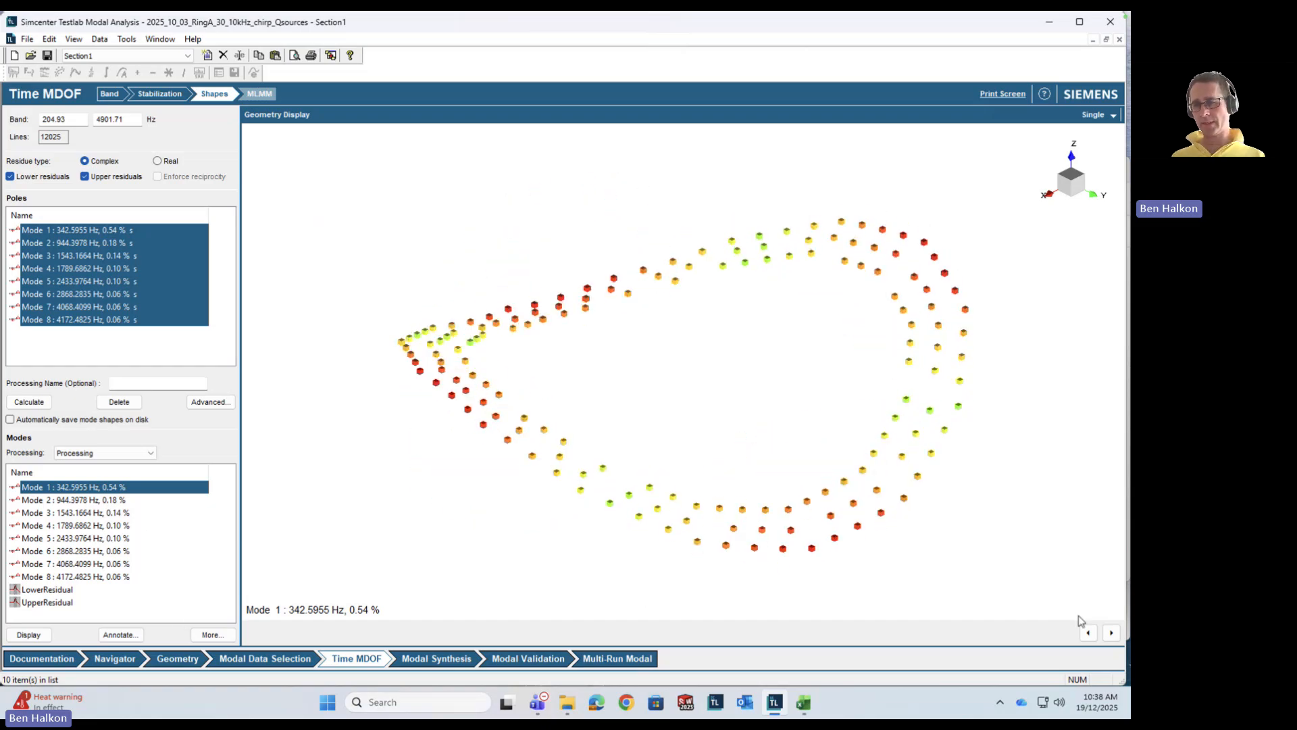
Step: Step through the animated mode shapes from Mode 2 to Mode 8, and back to Mode 4
click(1110, 633)
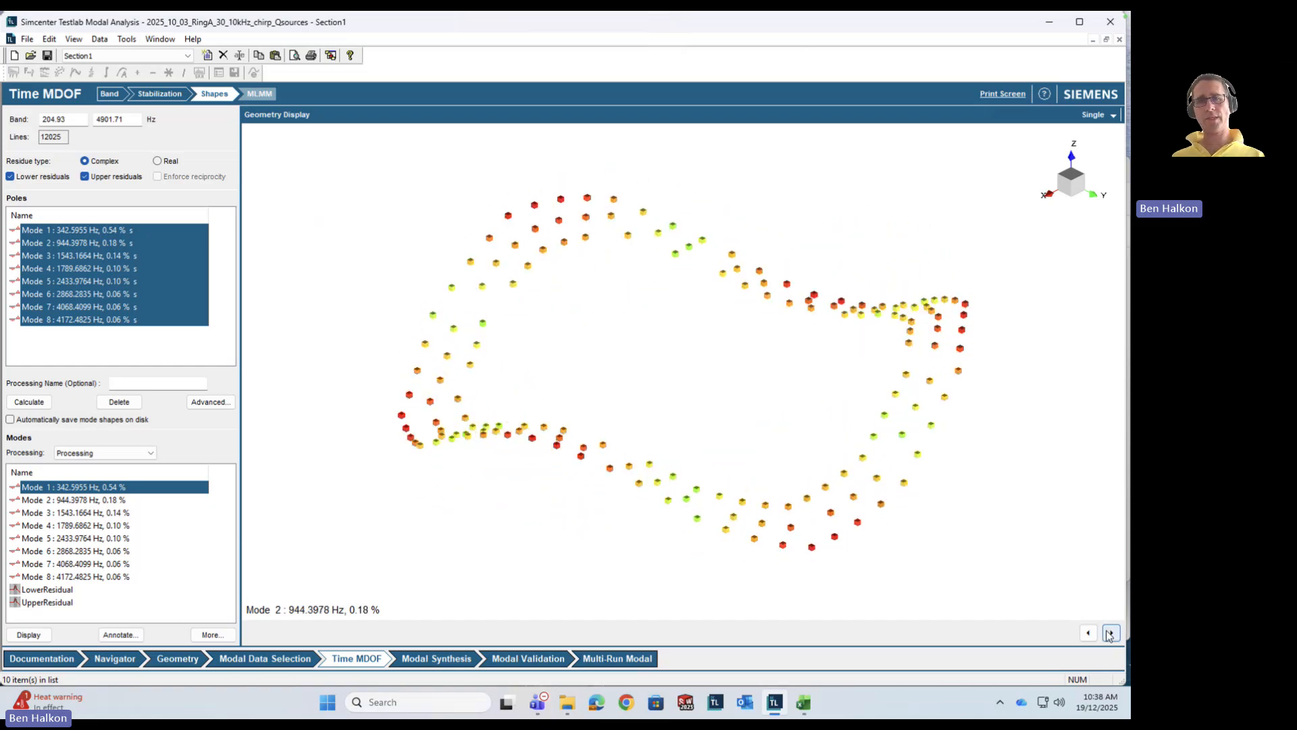
click(1117, 632)
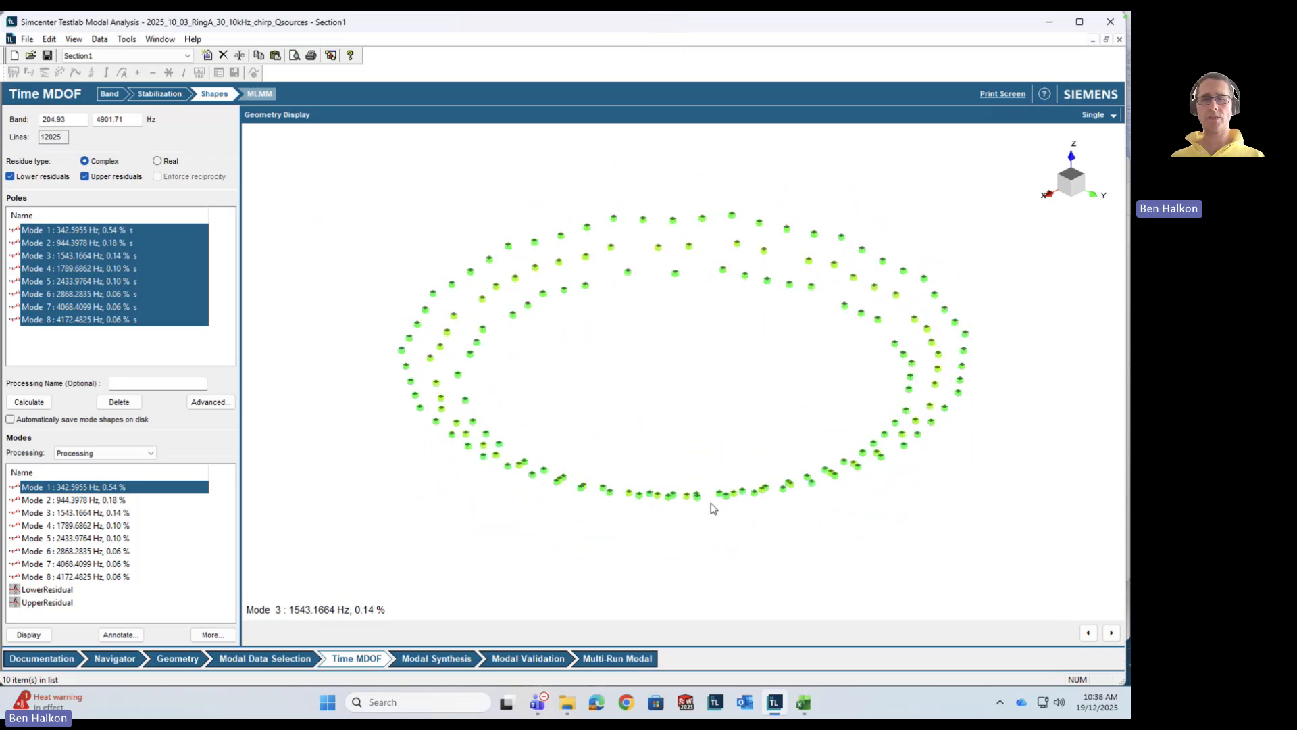
click(1114, 633)
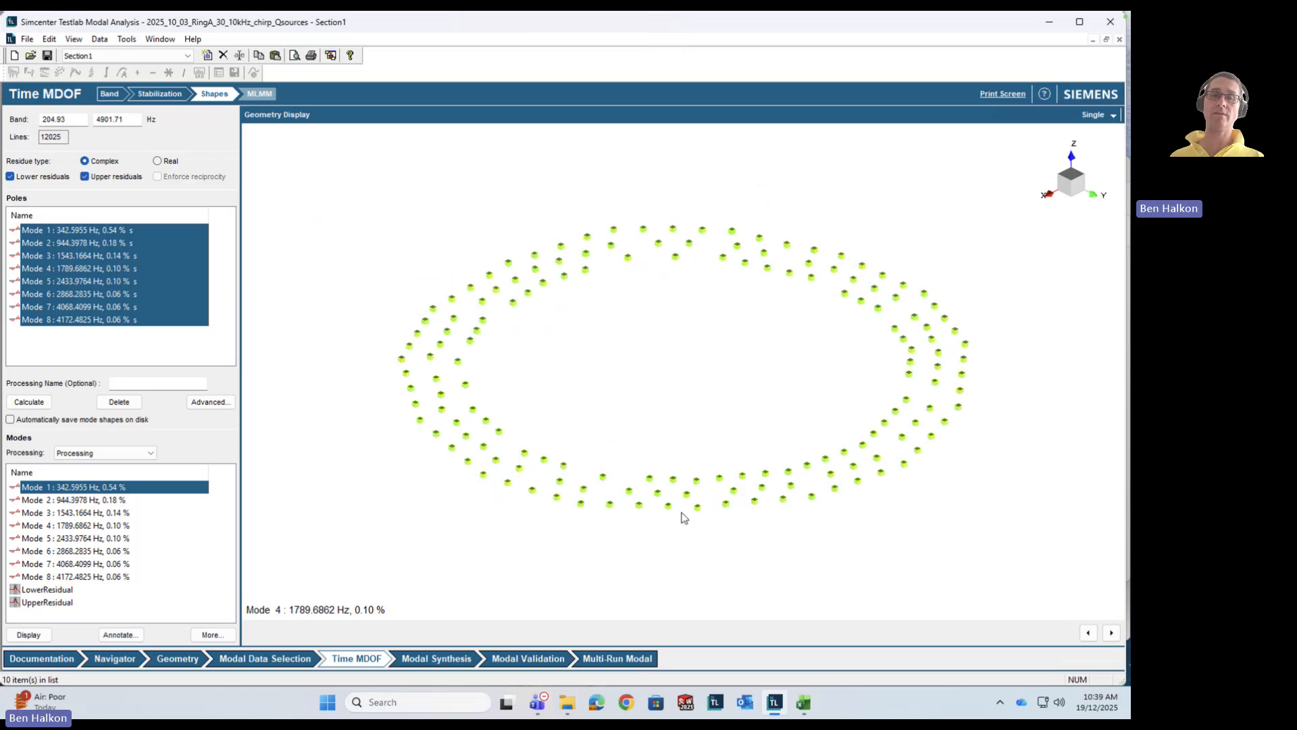
click(1111, 633)
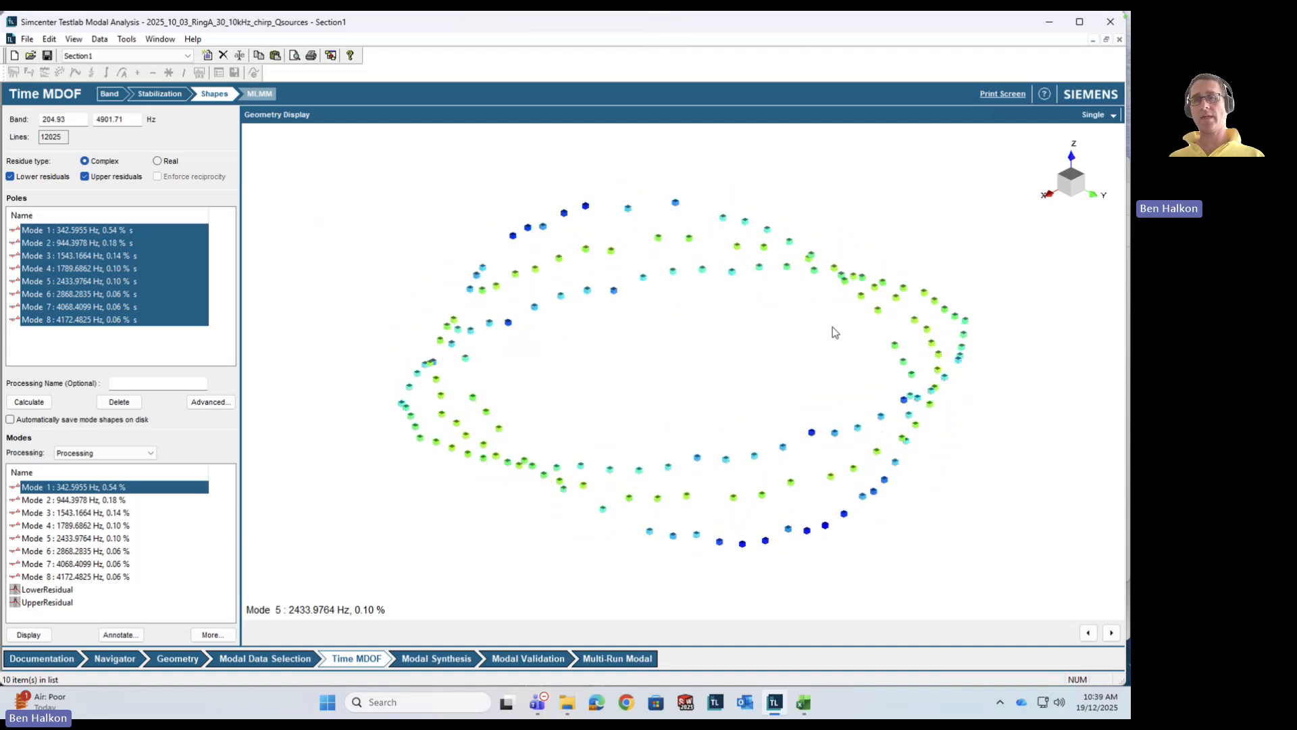
click(1112, 632)
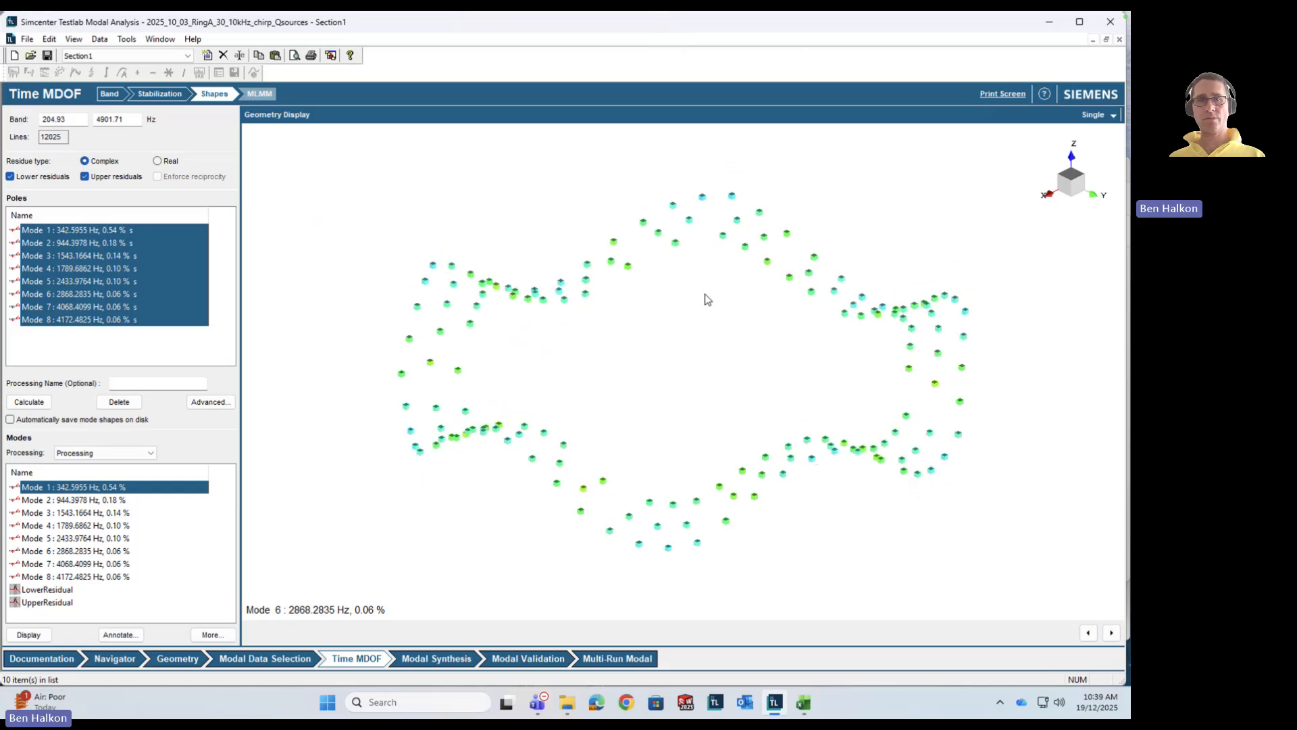
click(1113, 632)
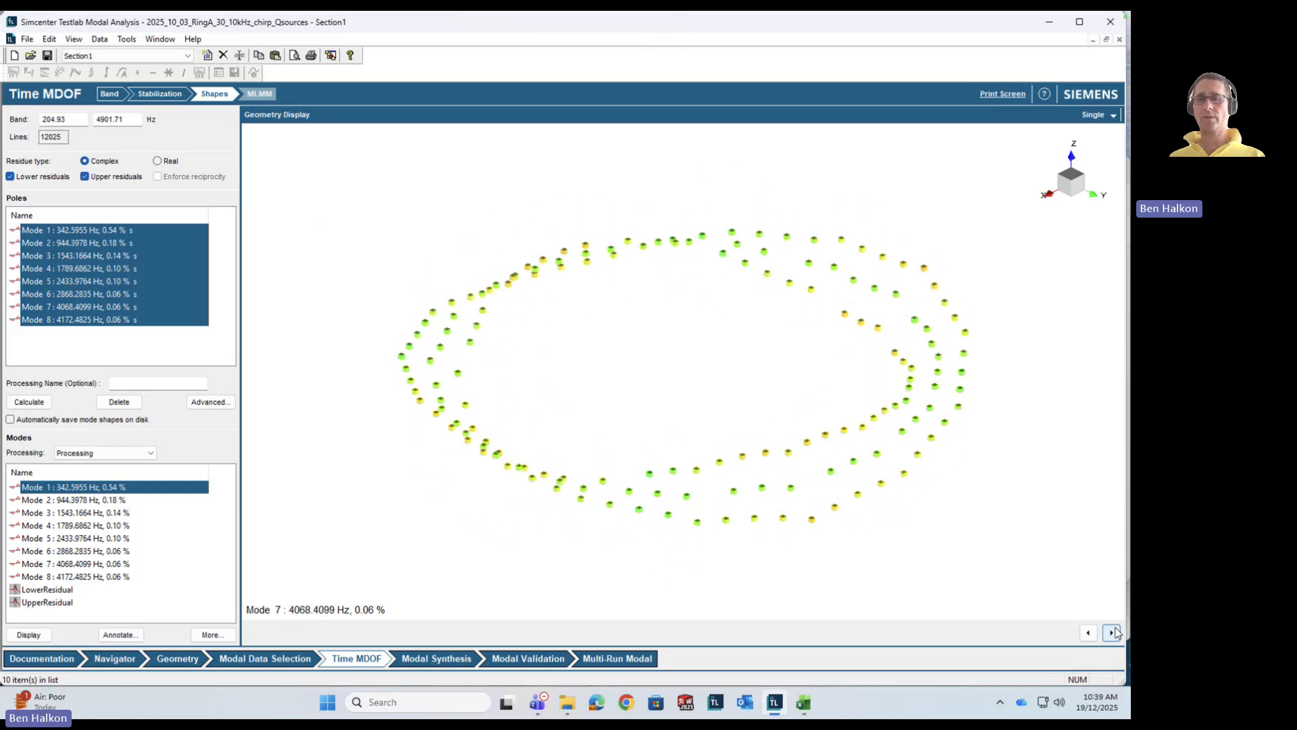
click(1112, 632)
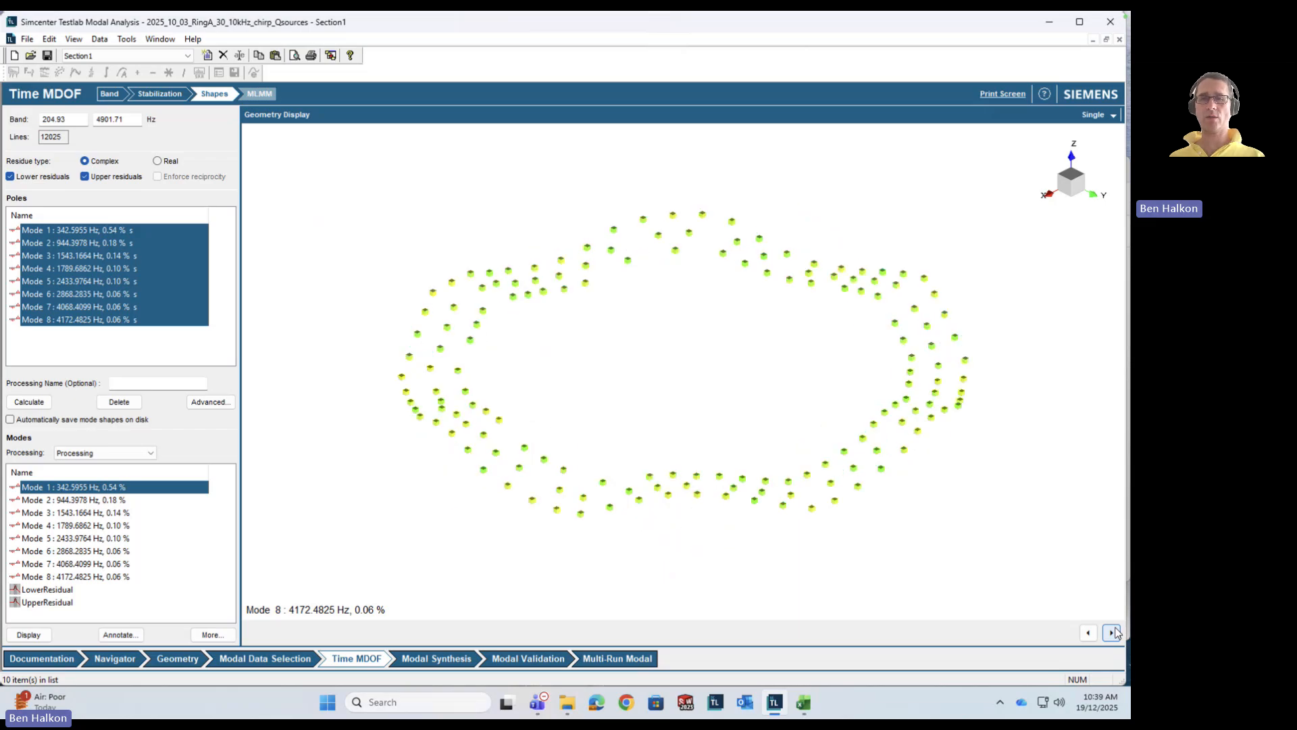
click(1088, 633)
click(1087, 633)
click(1087, 633)
click(1087, 633)
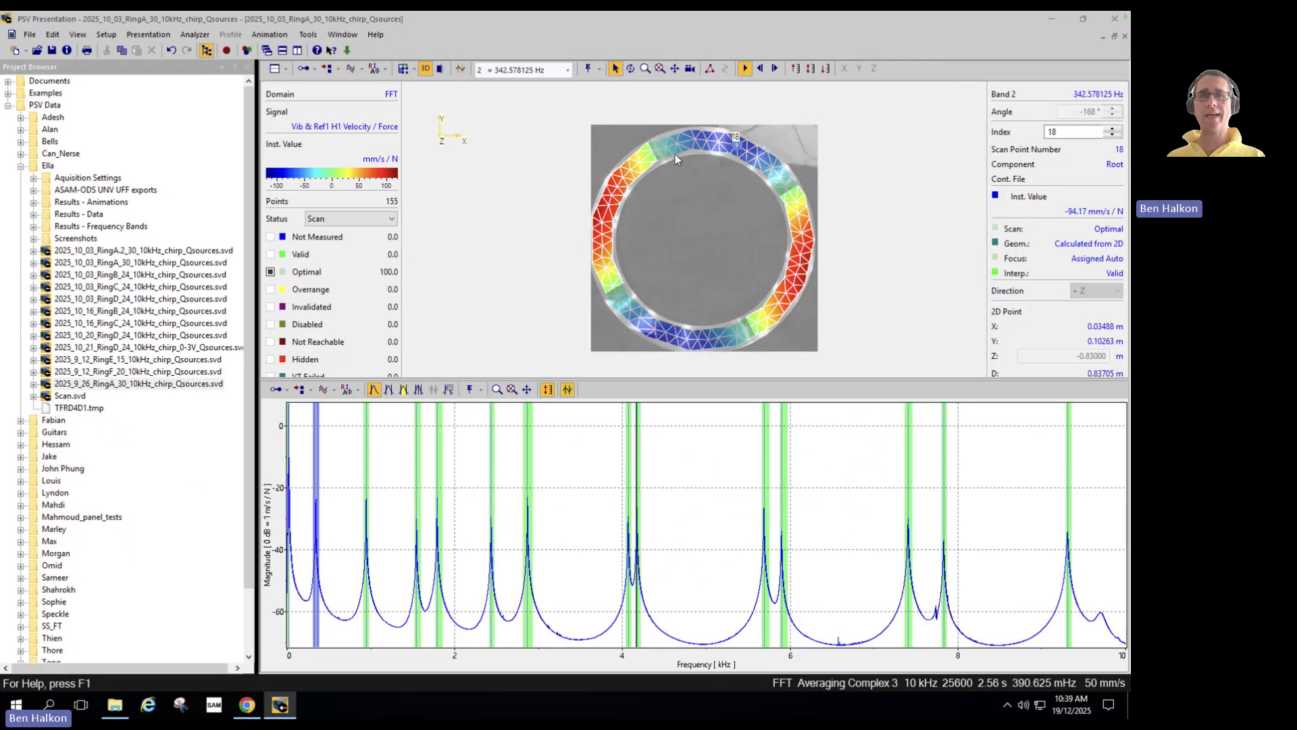
Step: Switch to PSV Presentation and examine the ring's measured deflection shape for band 3 at 944.53125 Hz, enlarged and tilted in 3D
click(631, 69)
drag(682, 248, 608, 121)
click(567, 73)
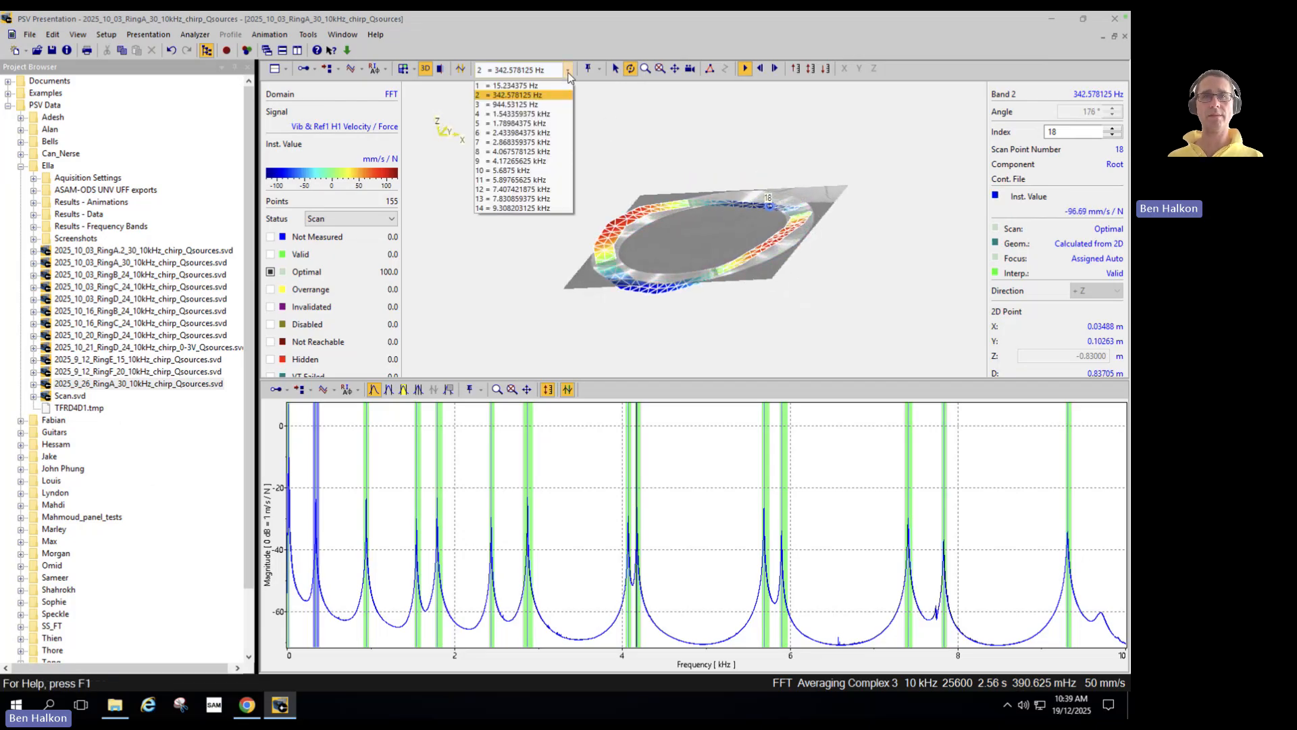
click(525, 101)
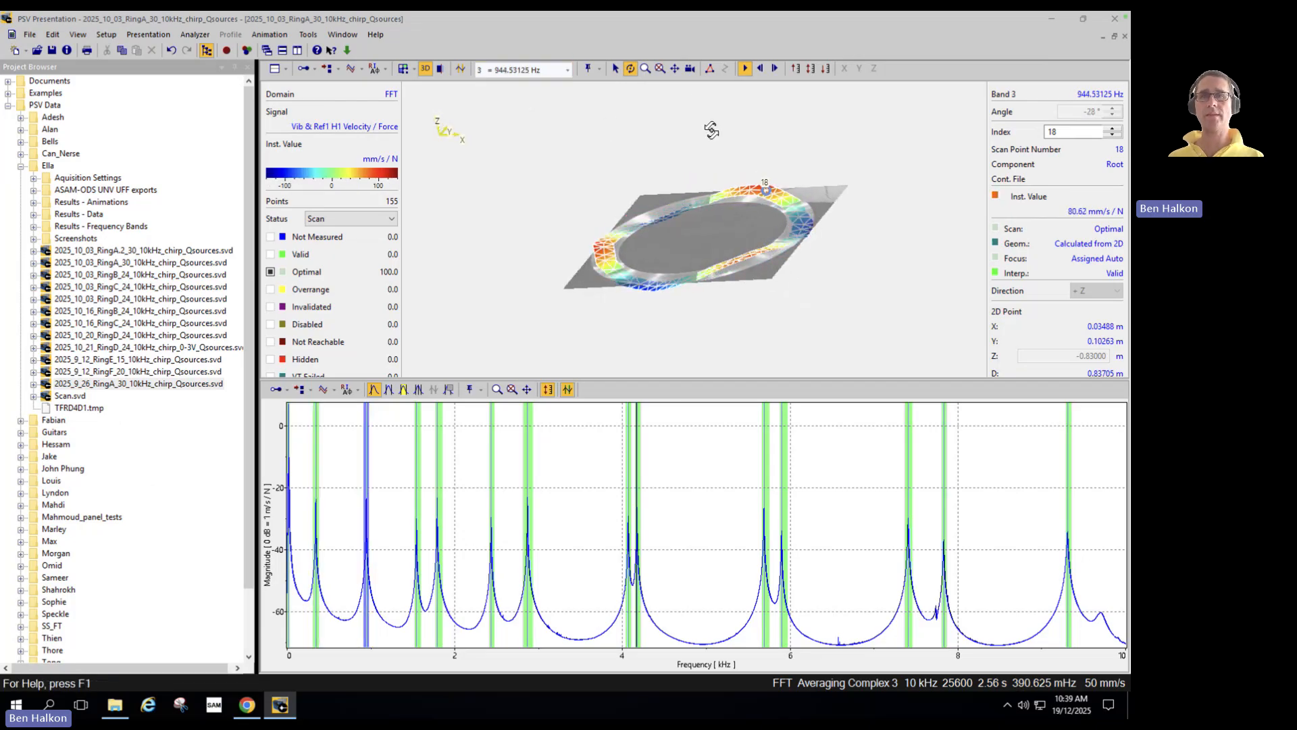
click(646, 68)
drag(546, 144, 881, 309)
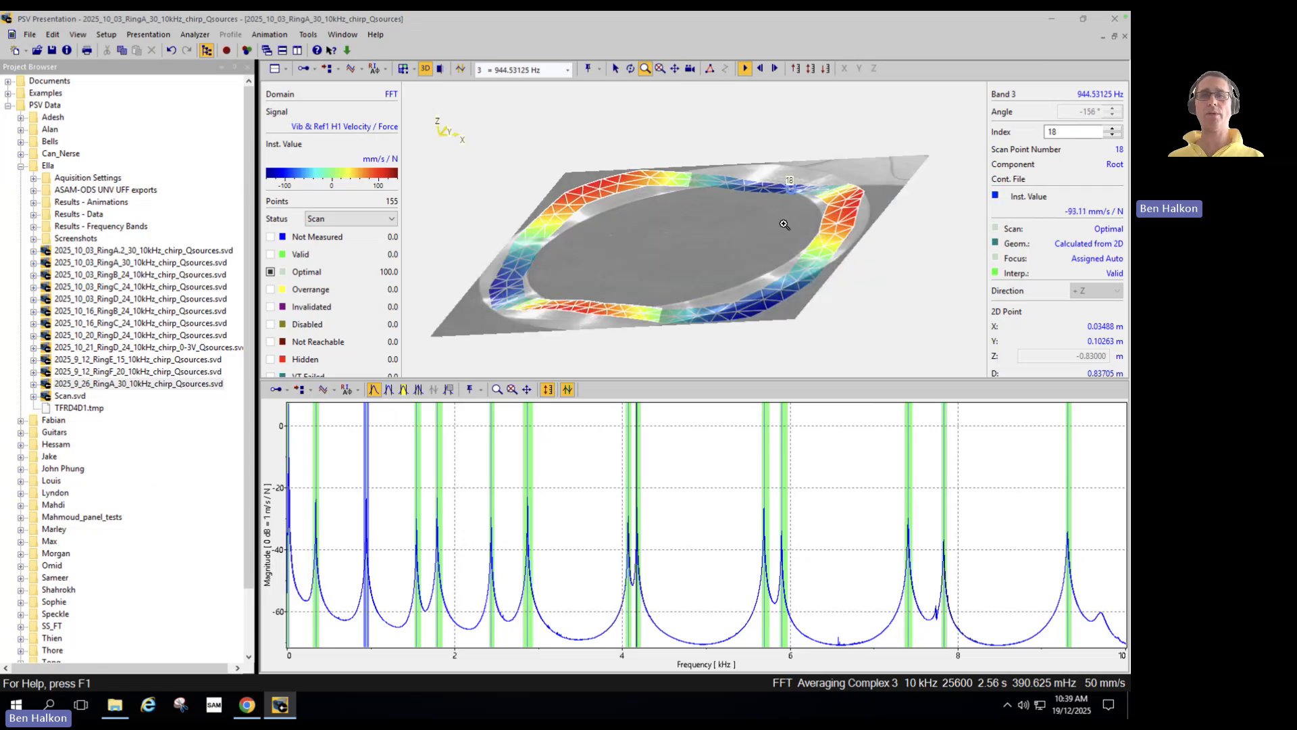
click(630, 68)
drag(649, 145, 615, 266)
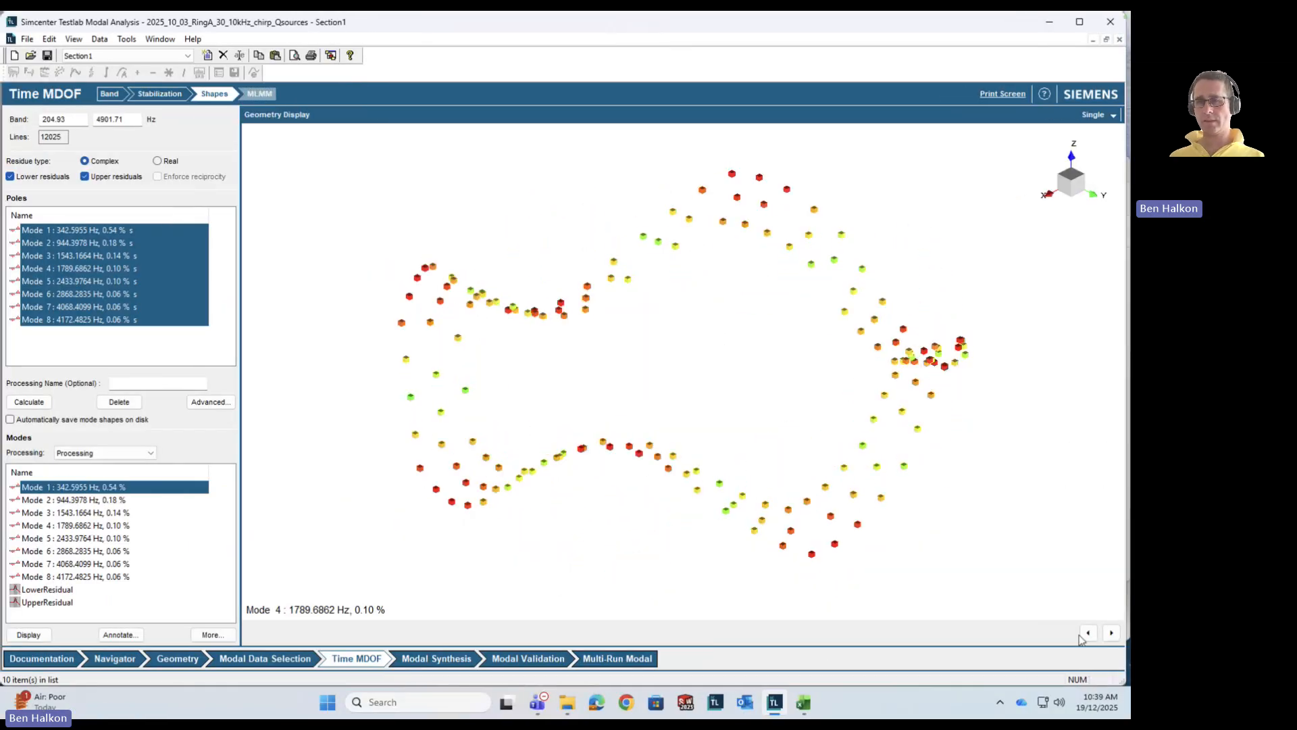
Step: Display Mode 2 at 944.3978 Hz in Simcenter Testlab and compare its shape with the band 3 animation in PSV Presentation
click(1089, 632)
click(1089, 632)
click(1089, 632)
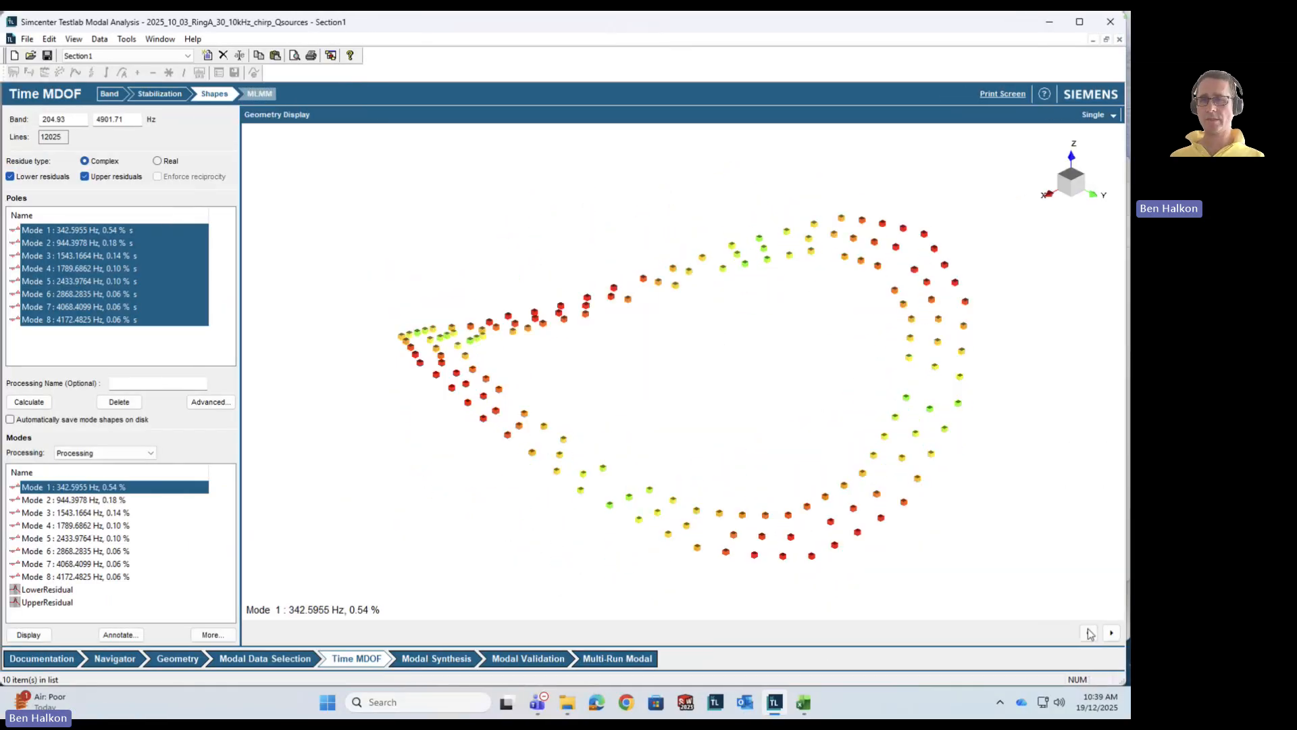
click(1112, 633)
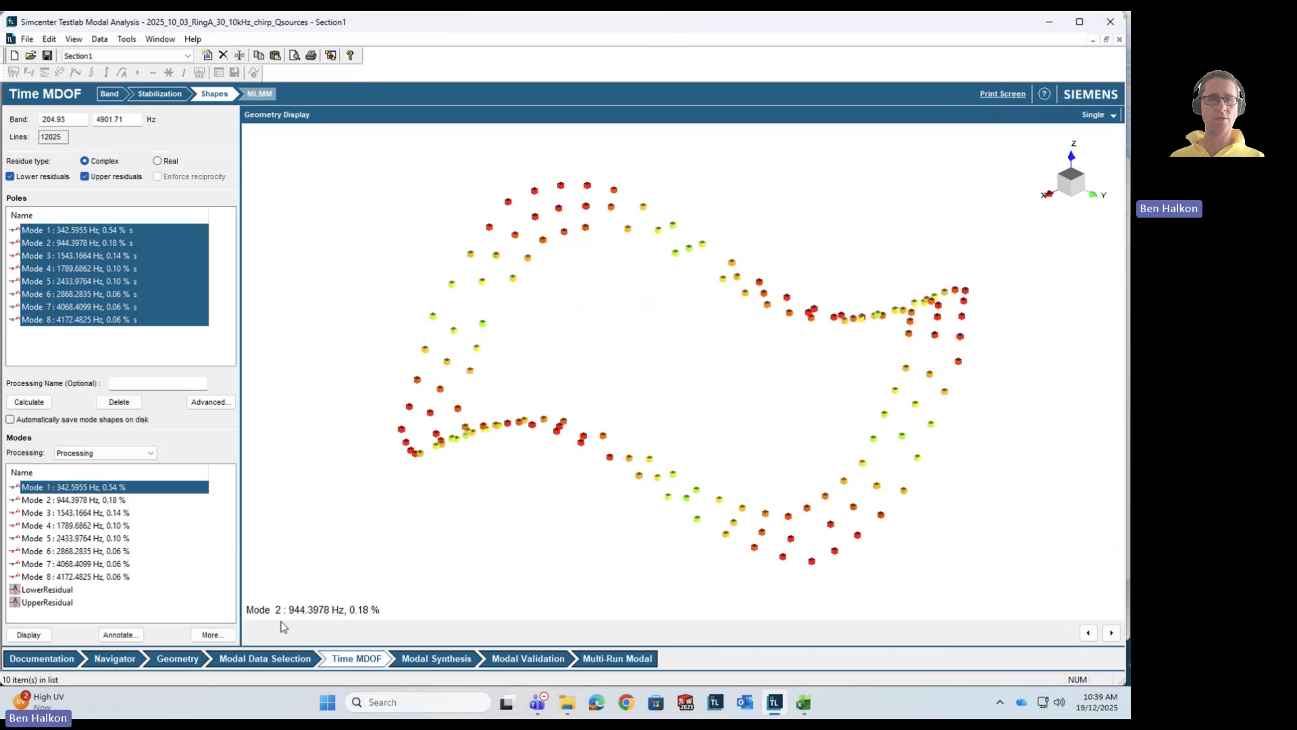
key(ctrl+Right)
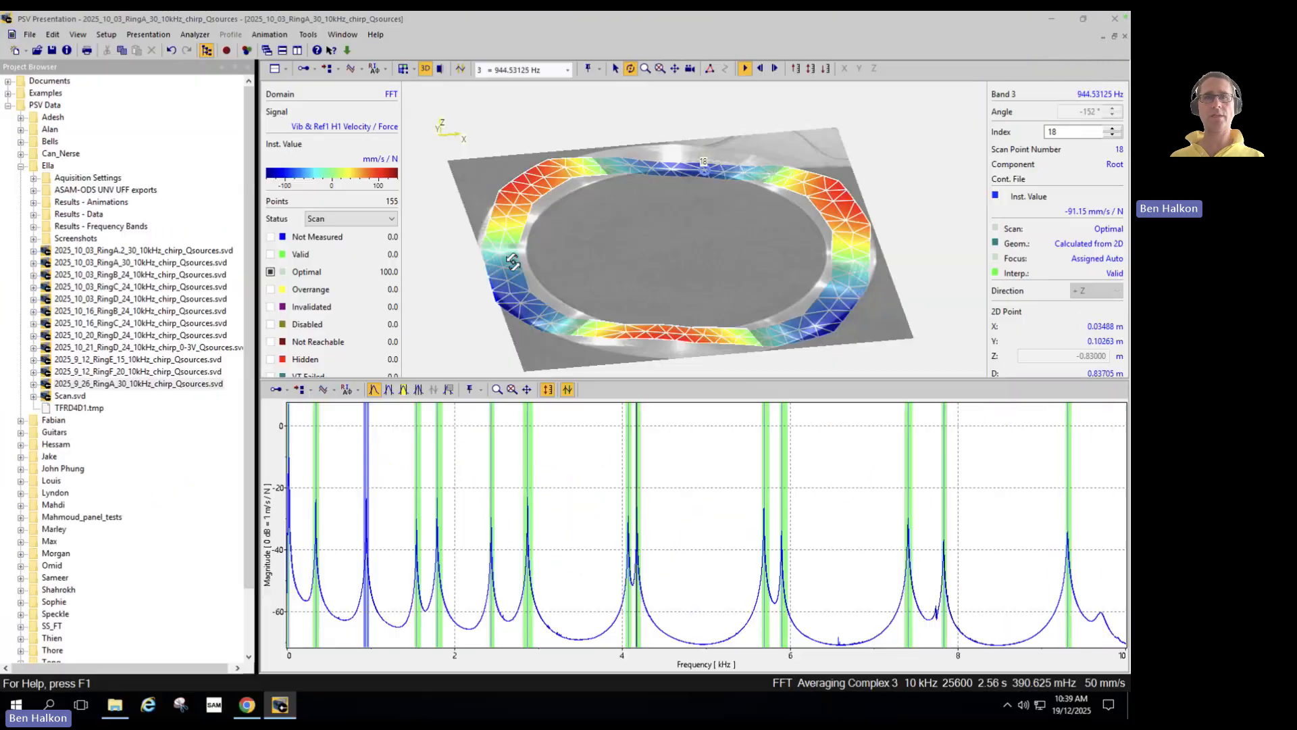
key(ctrl+super+Left)
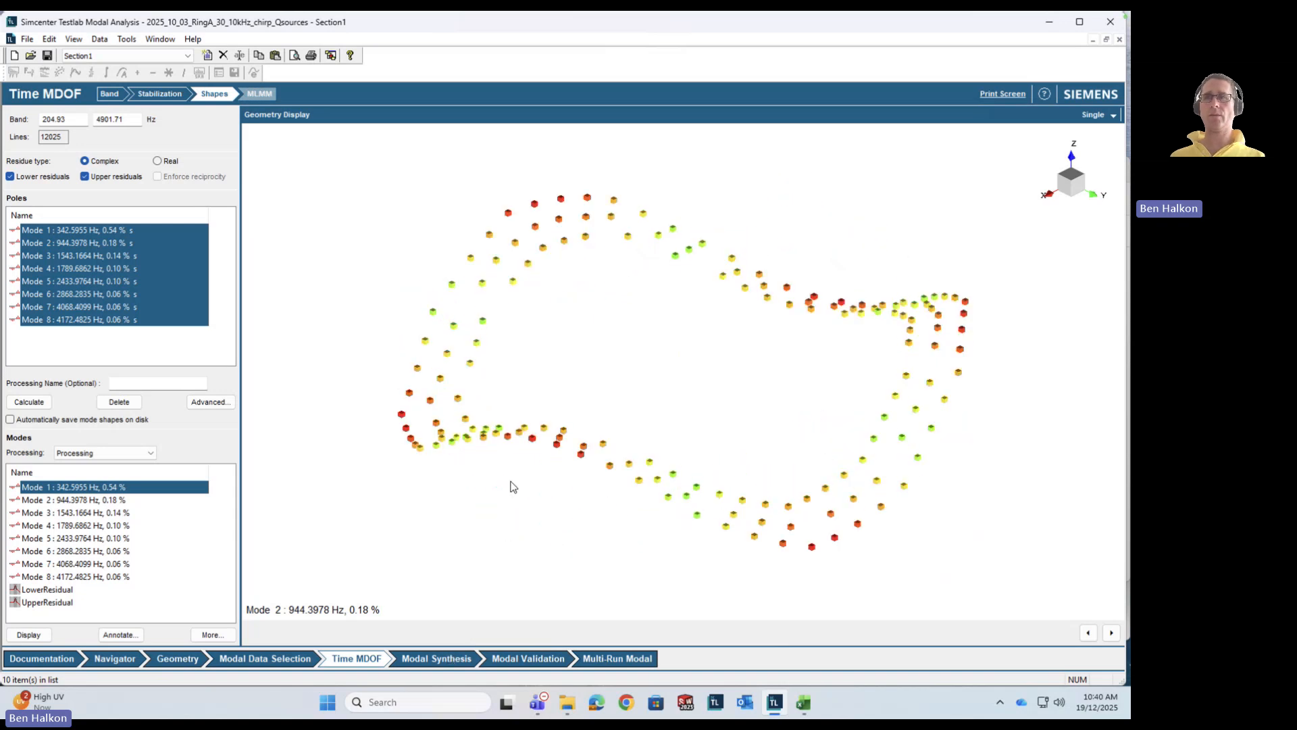
Step: Open Modal Synthesis to compare the synthesized and measured FRFs between output Root:1:+Z and input Root:18:+Z
click(440, 659)
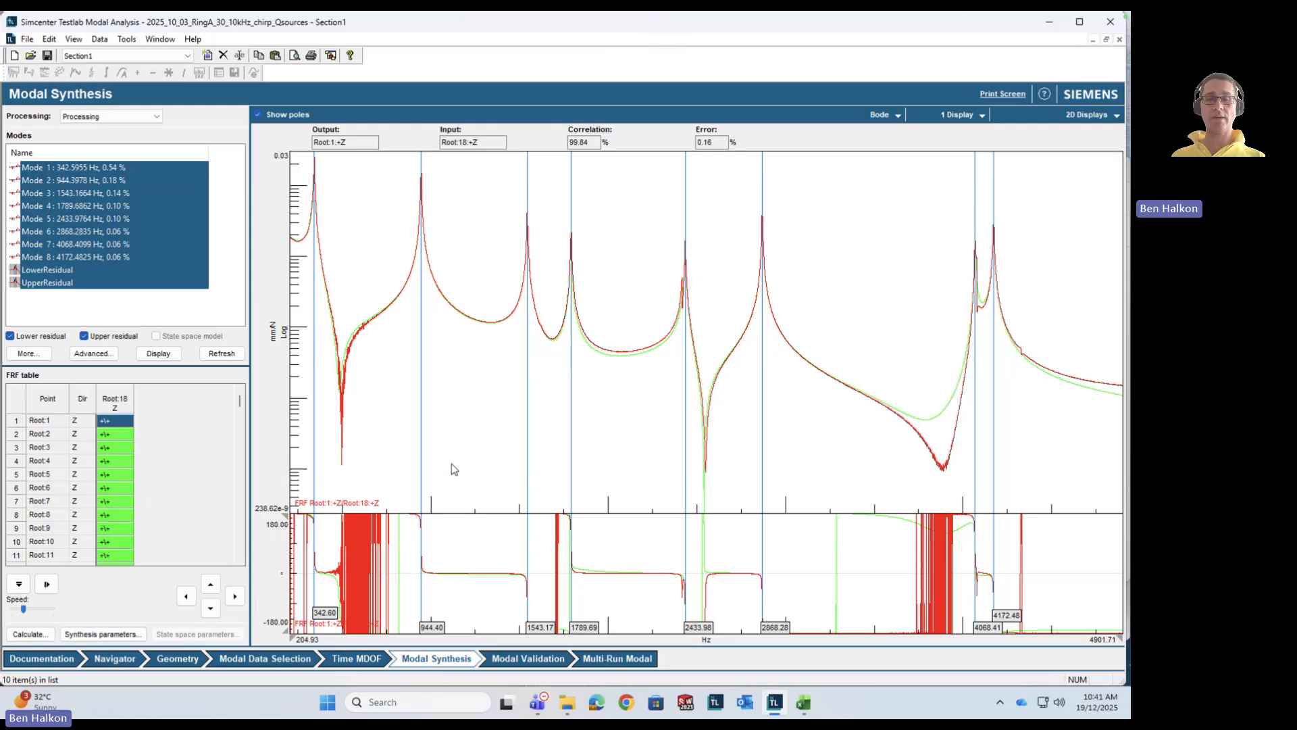
Step: Switch to the Word paper IN2026_Draft Paper_Axisymmetric_Rings and review its finite element, experimental measurement and FEA comparison sections
key(ctrl+Left)
scroll(484, 471, down, 3)
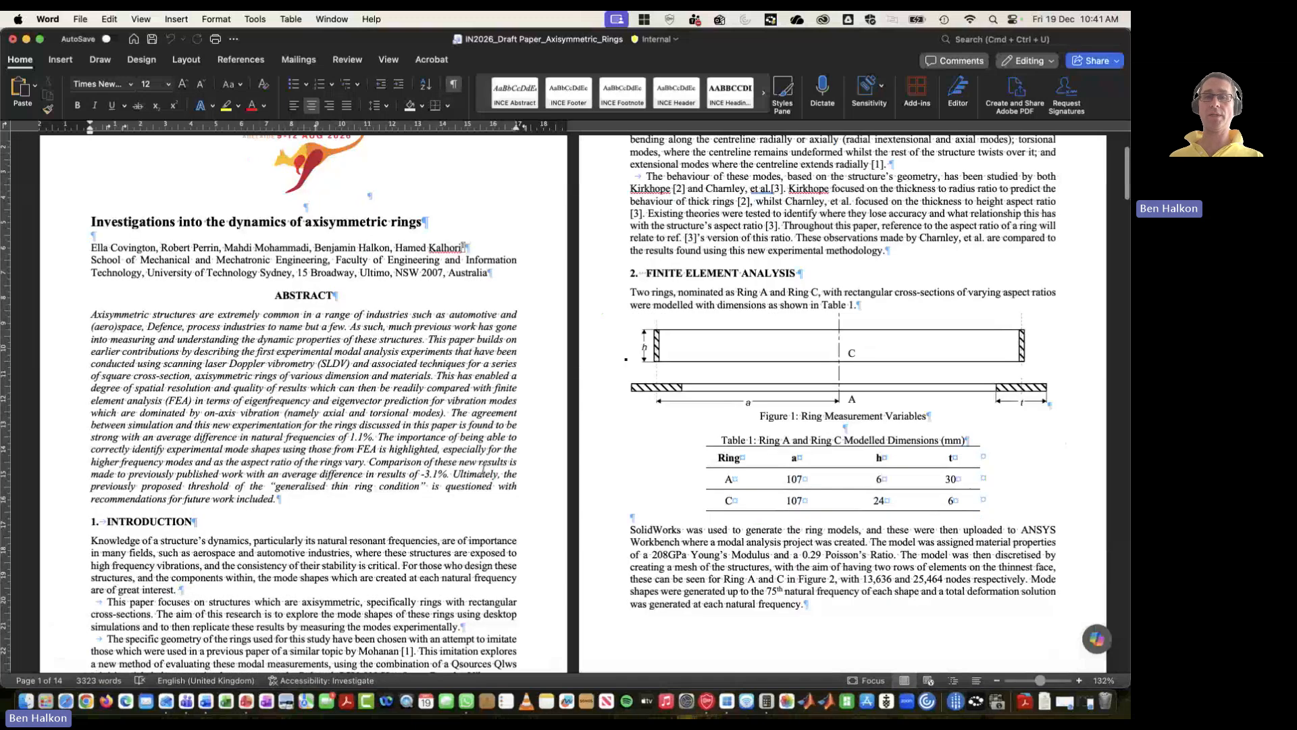
scroll(484, 471, down, 15)
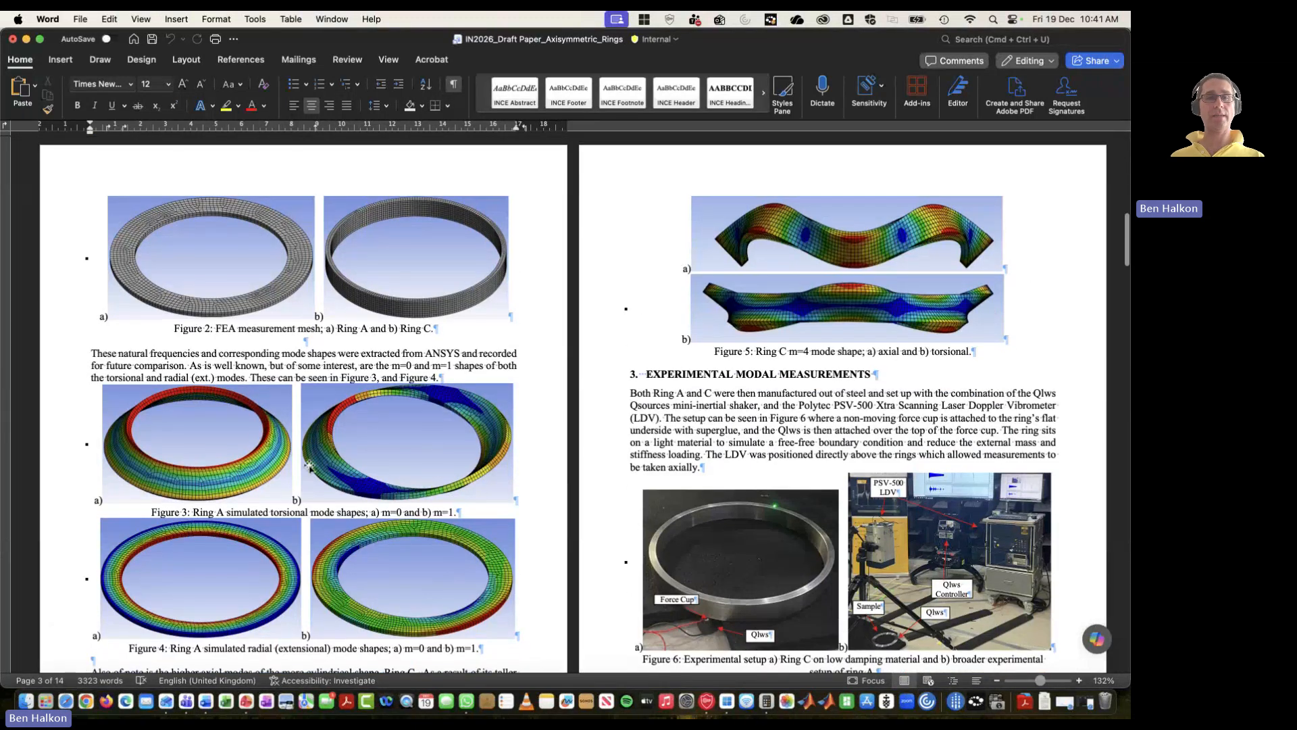
scroll(334, 367, down, 3)
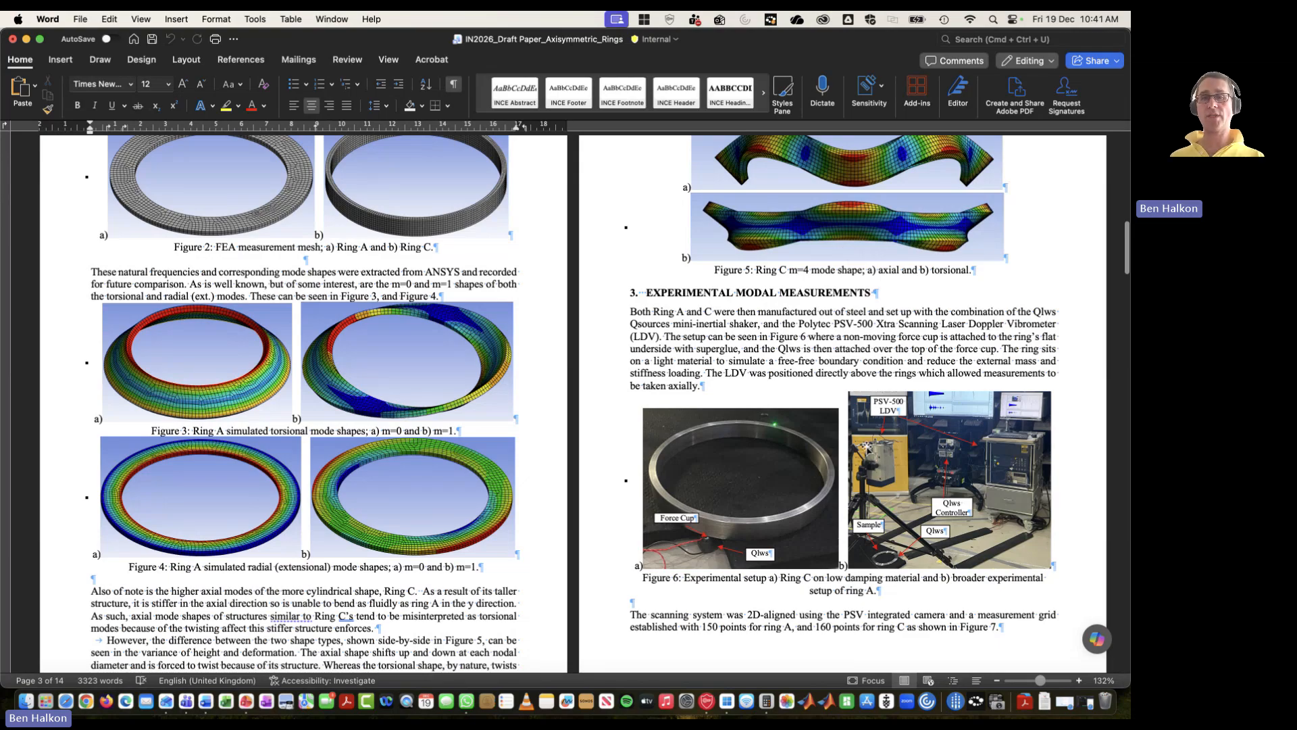
scroll(867, 446, down, 6)
scroll(830, 404, down, 11)
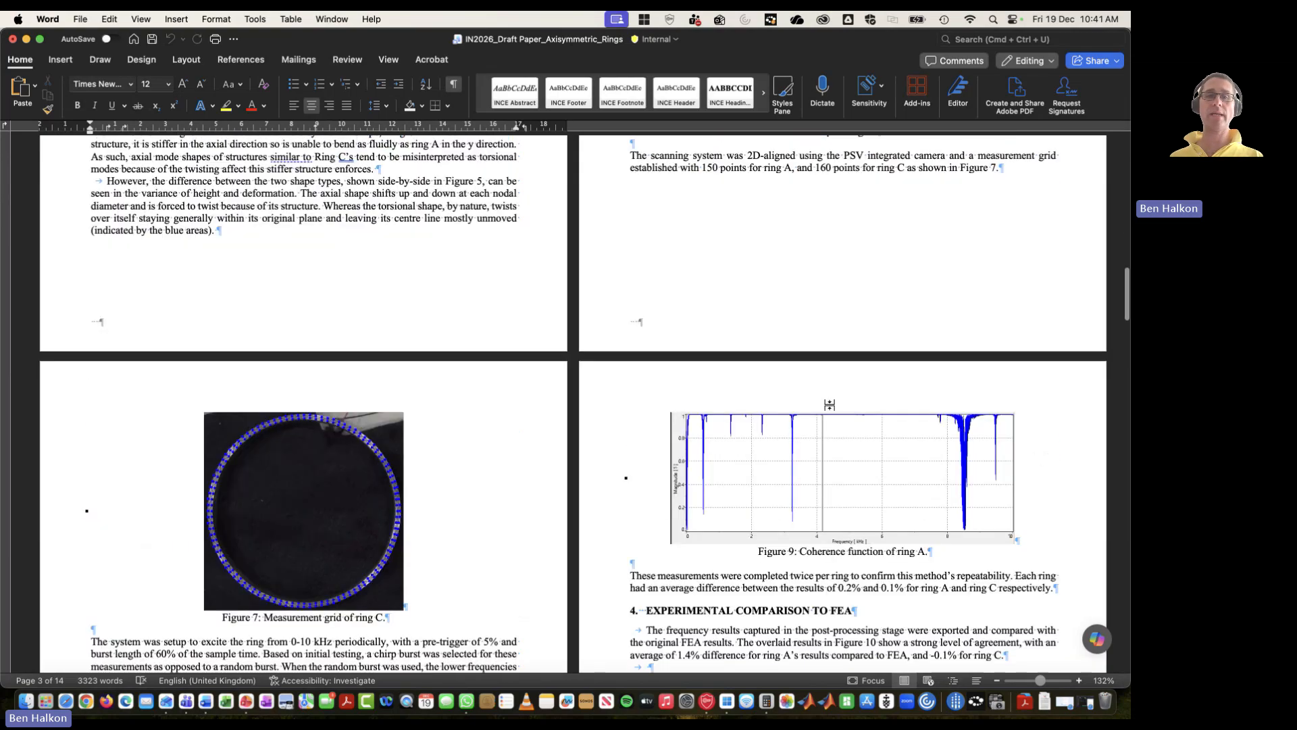
scroll(830, 404, down, 5)
scroll(811, 516, down, 4)
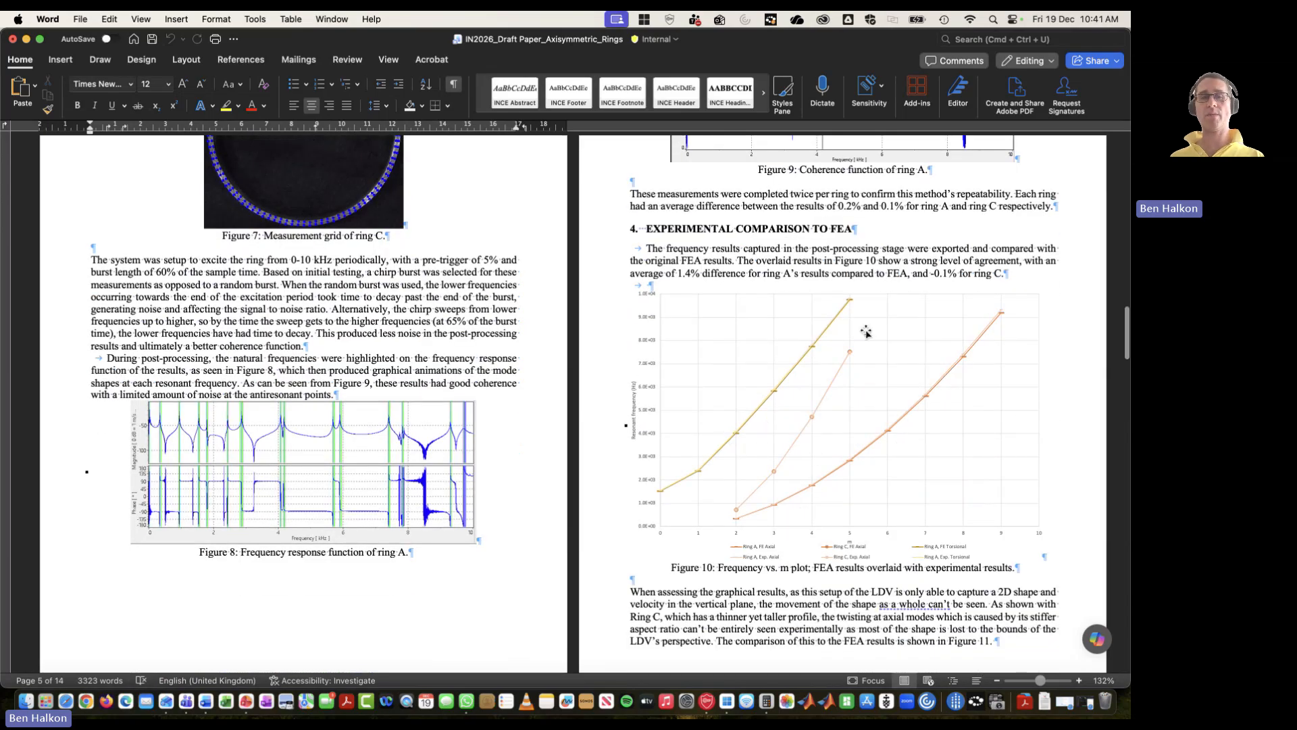
scroll(794, 525, down, 10)
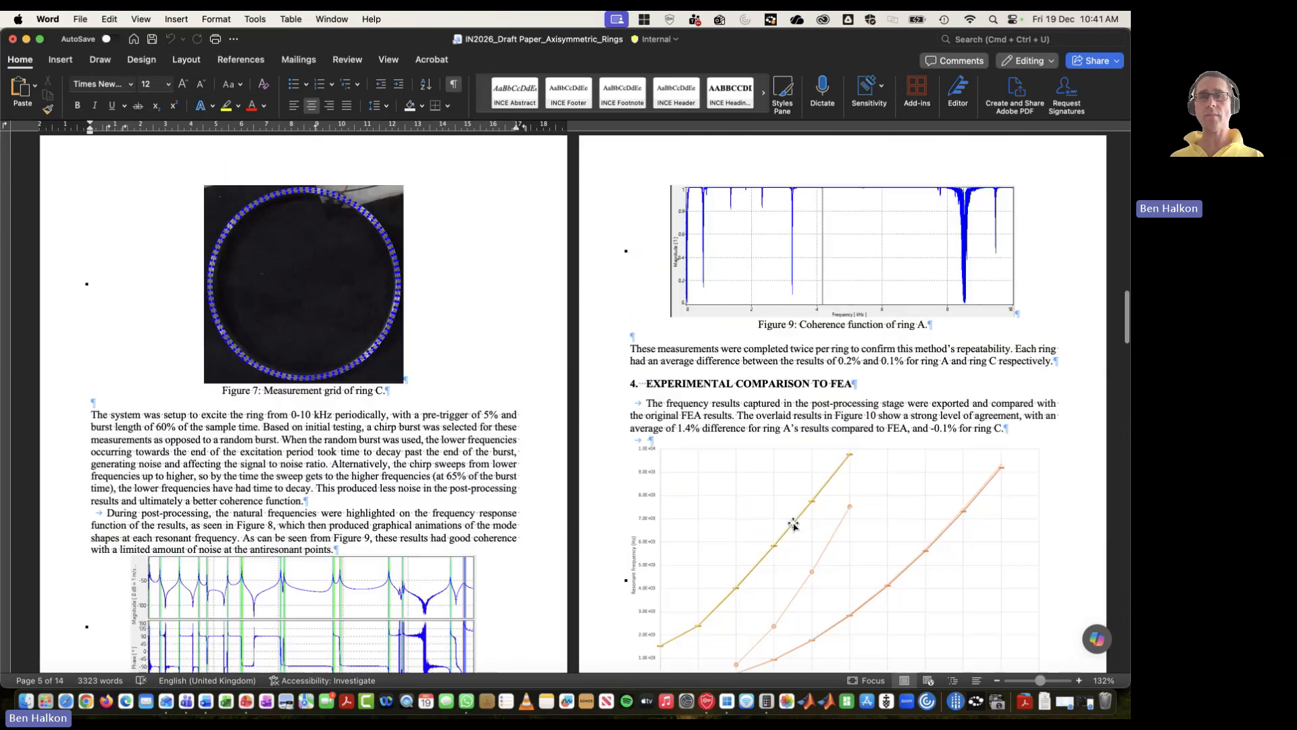
Step: Examine the paper's tables comparing the Ring A and Ring C FEA, experimental and Mohanan frequencies
scroll(794, 525, down, 15)
scroll(791, 514, up, 8)
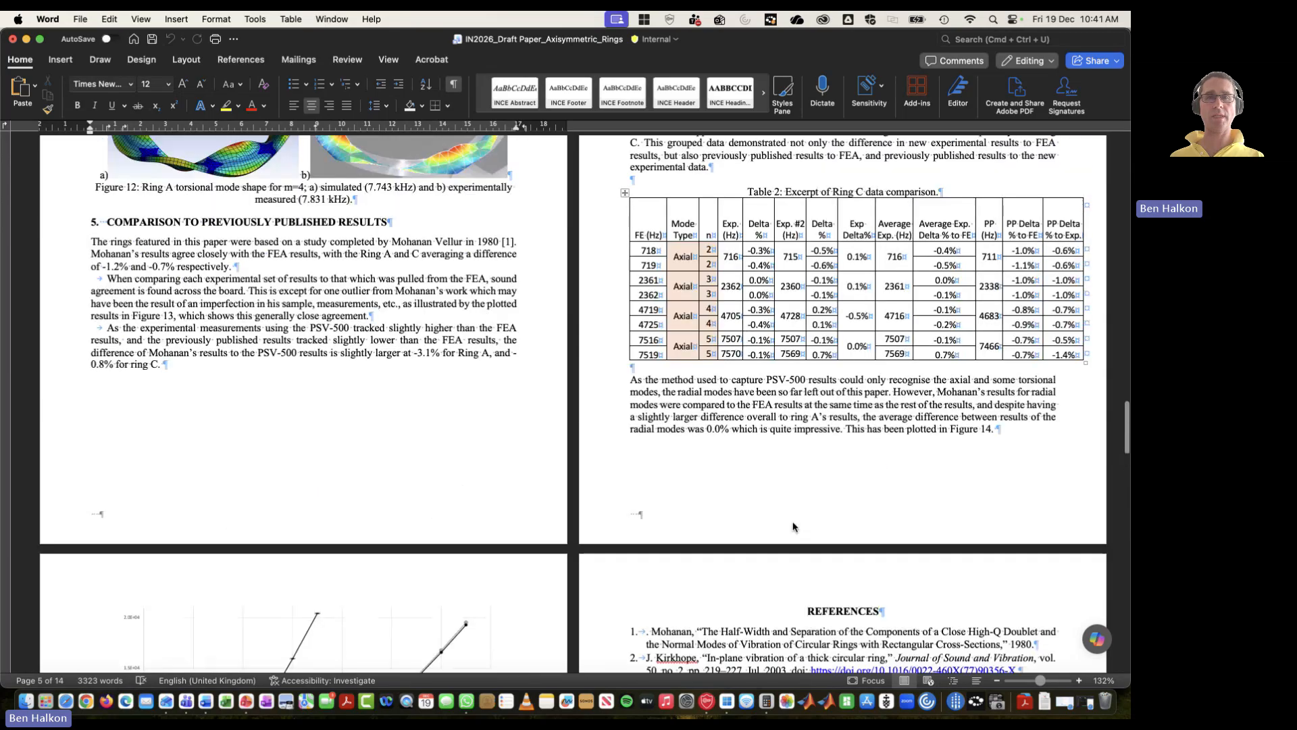
scroll(852, 462, down, 15)
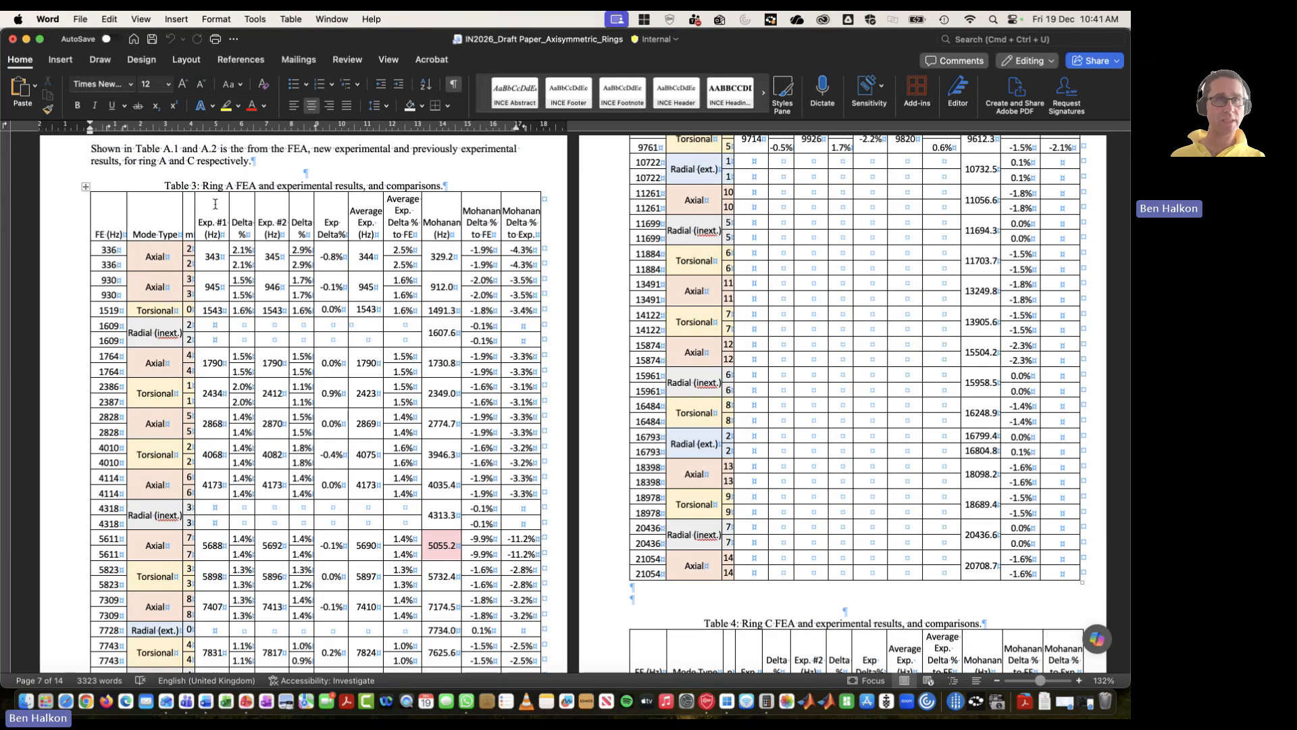
scroll(163, 377, down, 3)
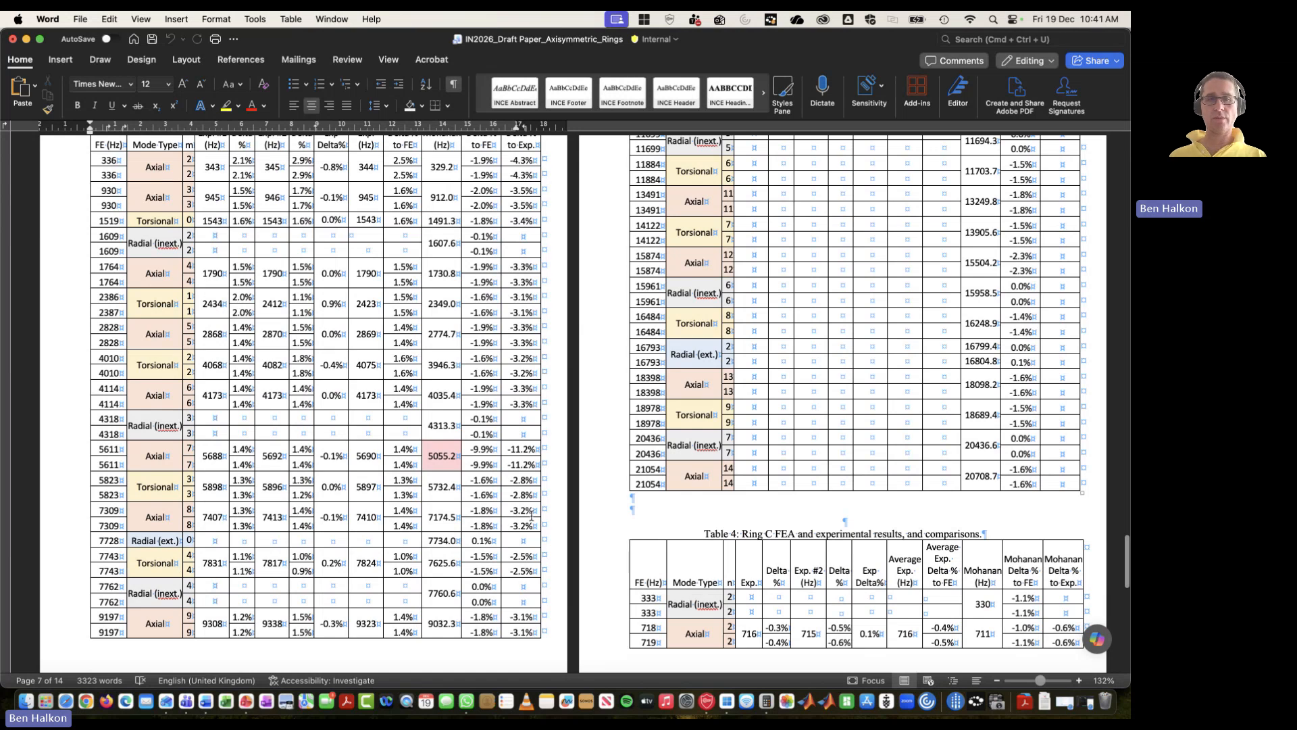
scroll(571, 485, left, 1)
Step: Switch back to Simcenter Testlab and open the Navigator for the Ring A project
key(ctrl+Left)
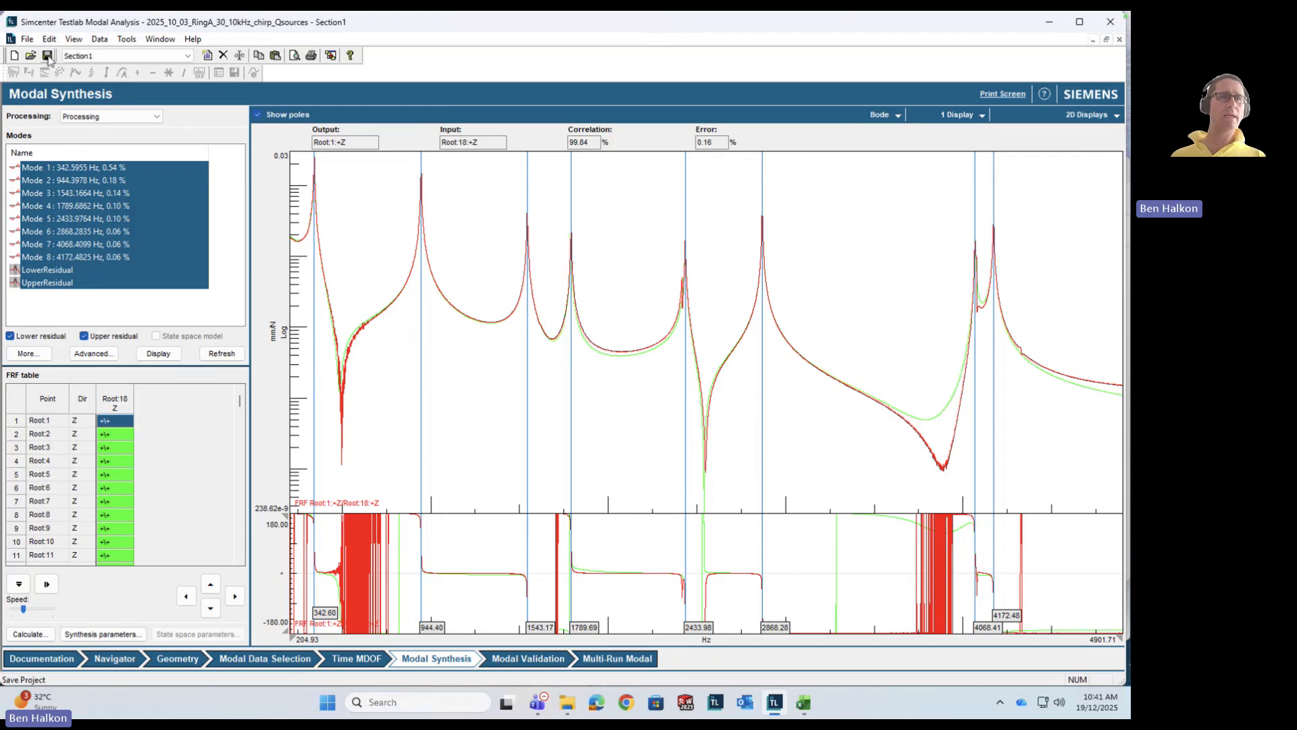
click(114, 659)
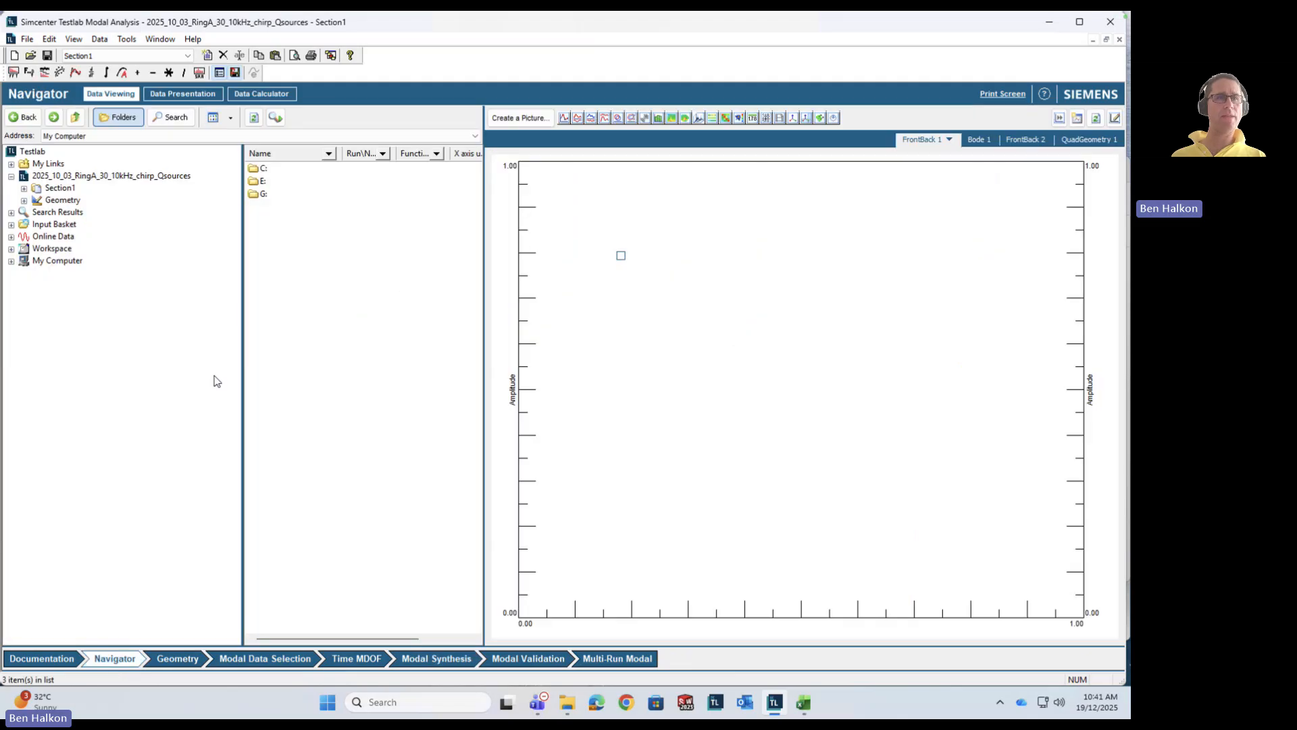
right_click(73, 179)
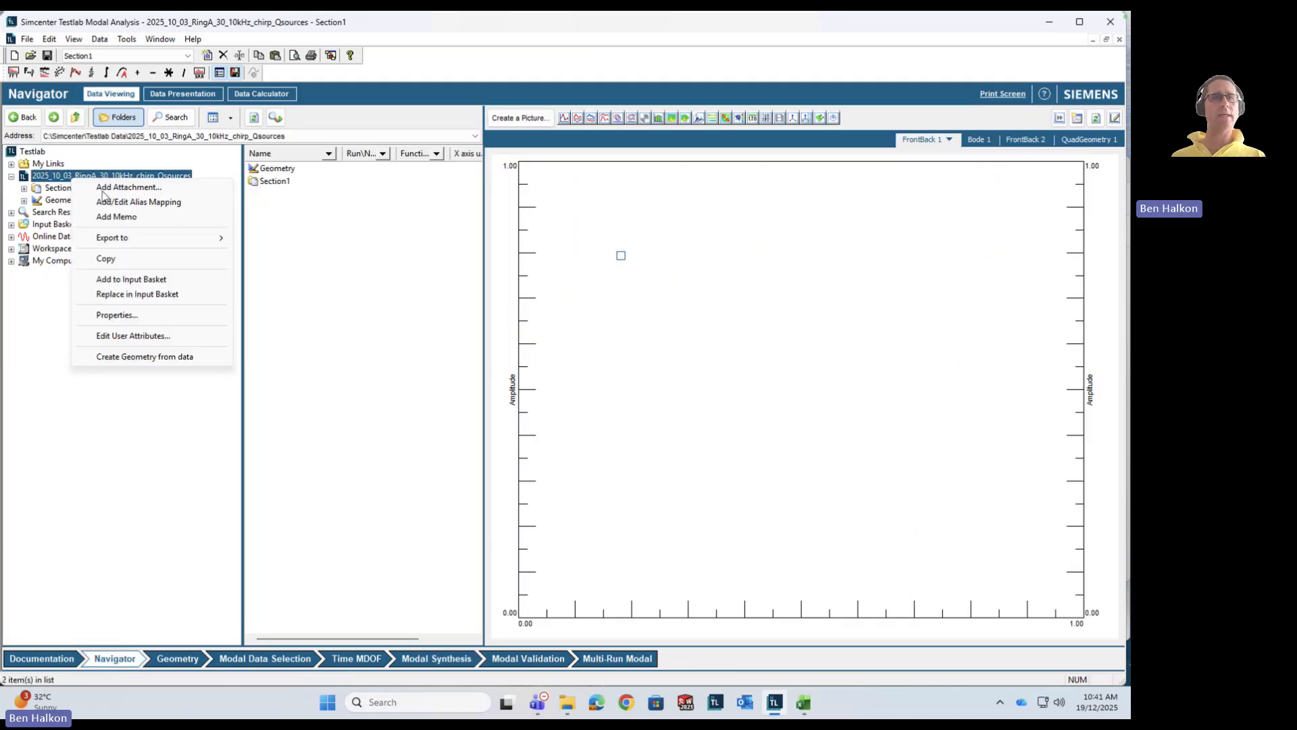
mouse_move(153, 247)
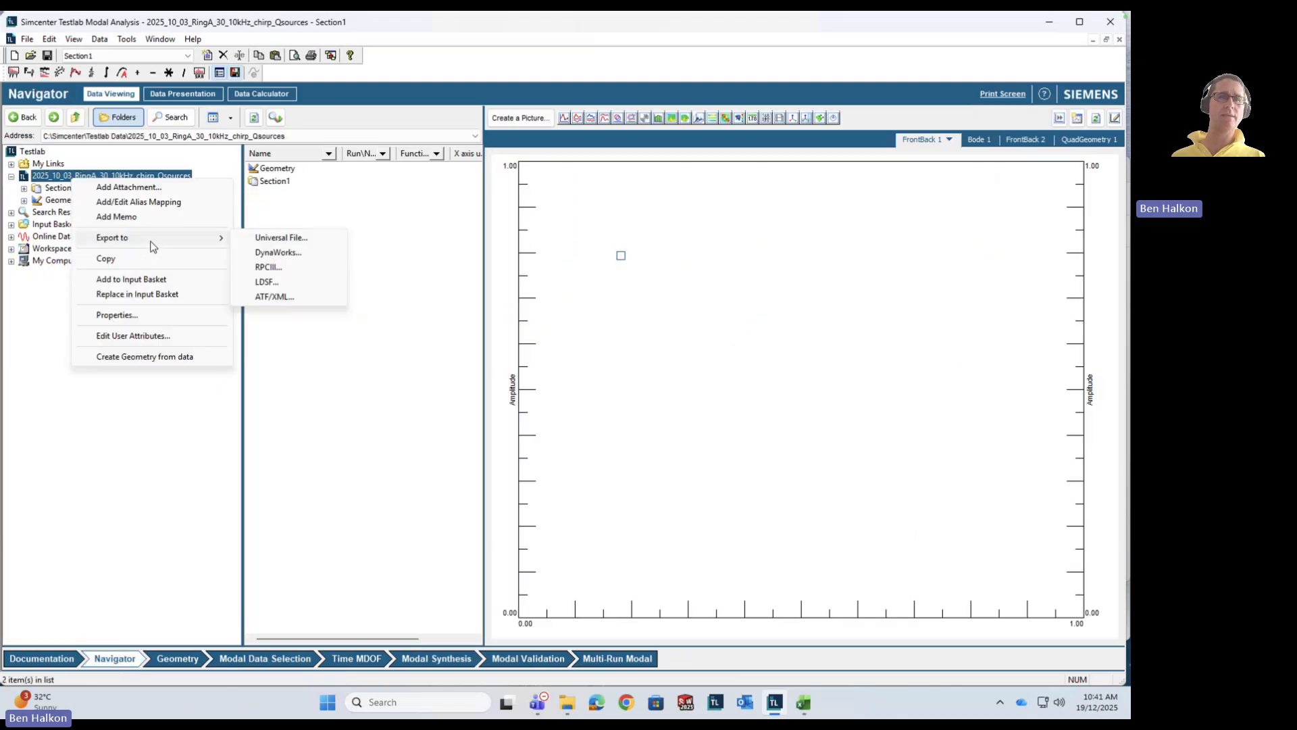
click(281, 238)
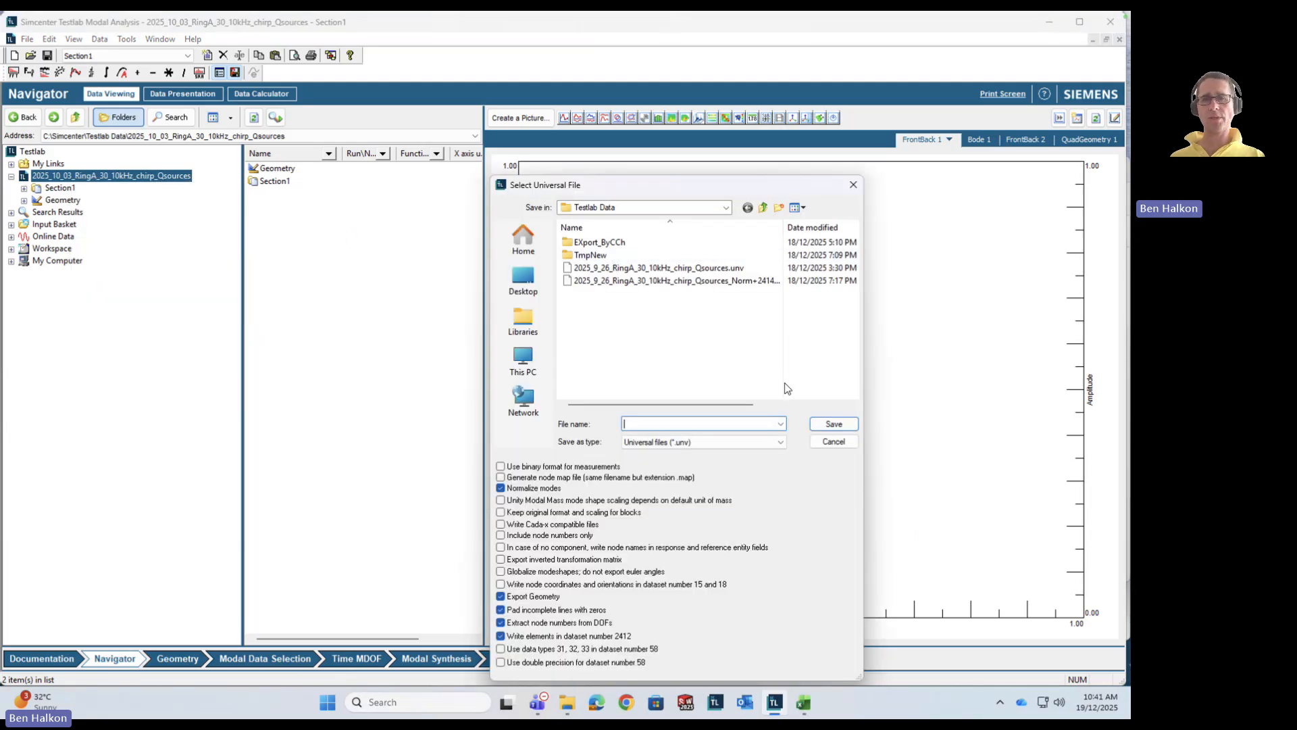
click(836, 444)
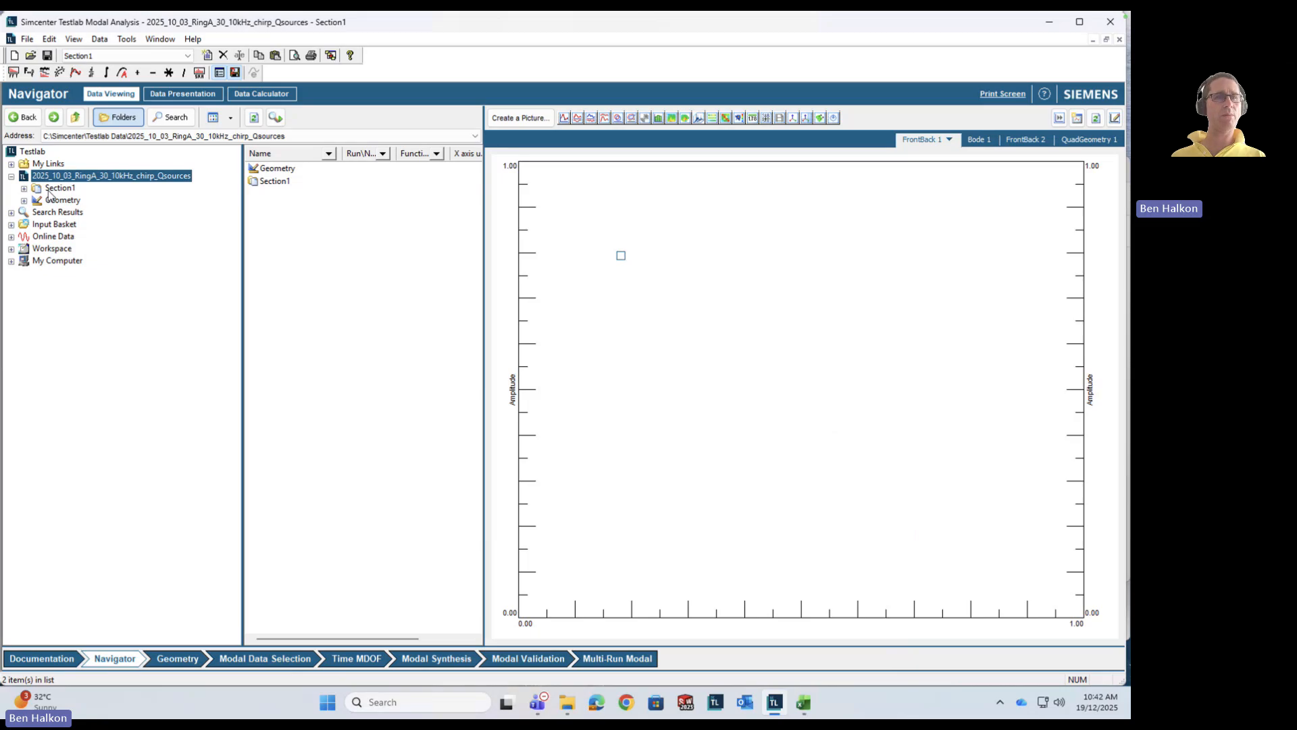
Step: Expand Section1's Processing folder and review the Universal File export options for its ModeSet
click(25, 189)
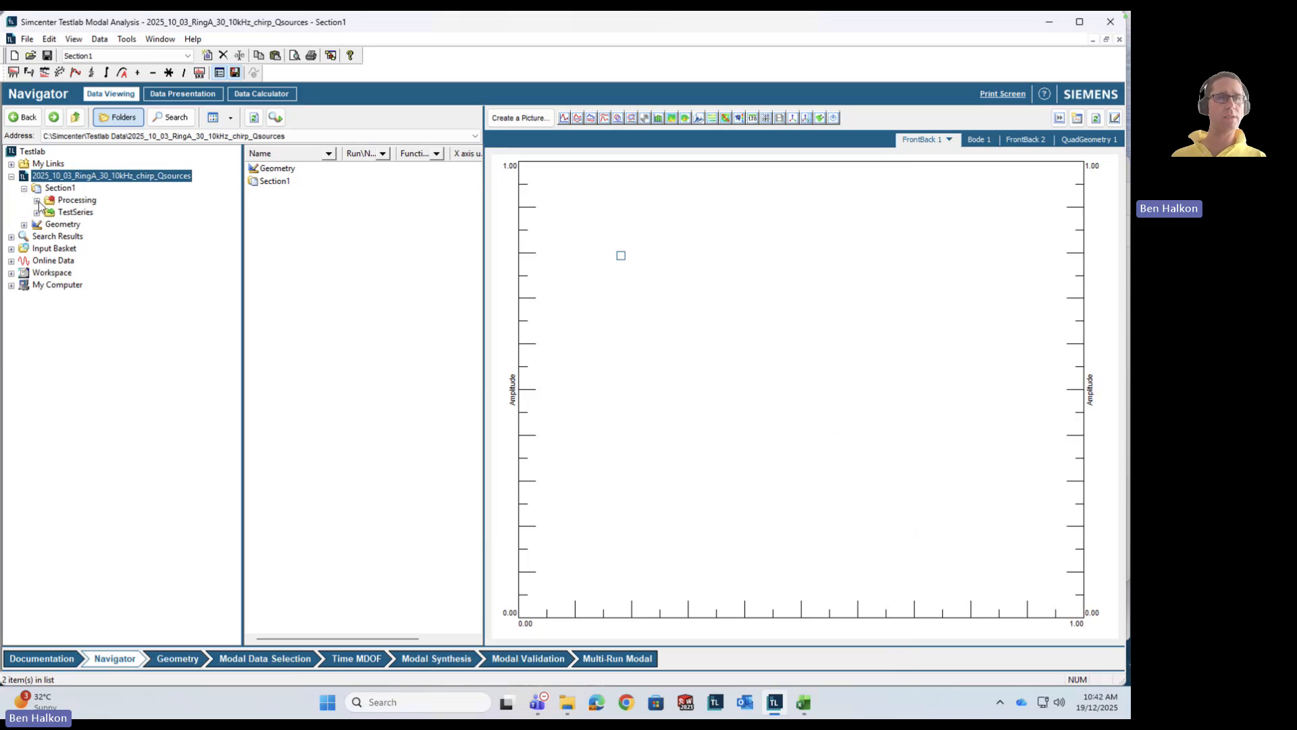
click(37, 200)
right_click(80, 214)
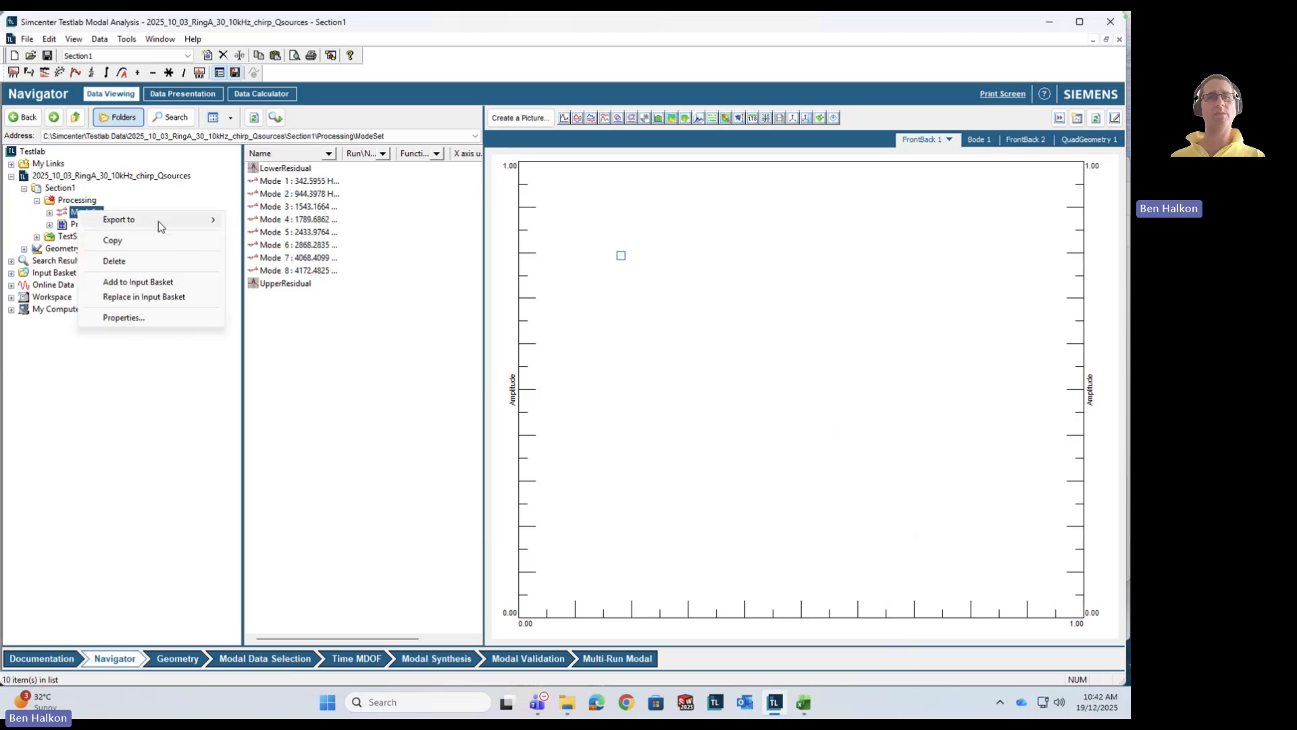
mouse_move(164, 227)
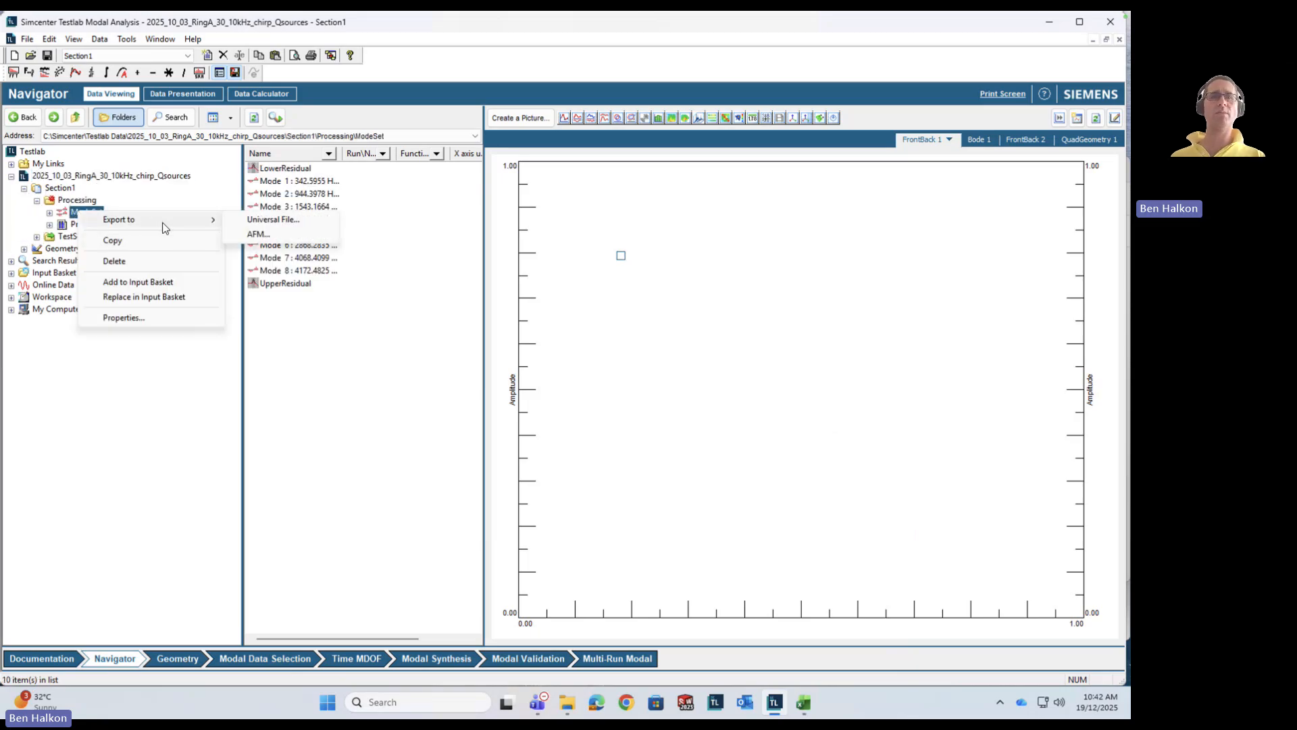
click(274, 220)
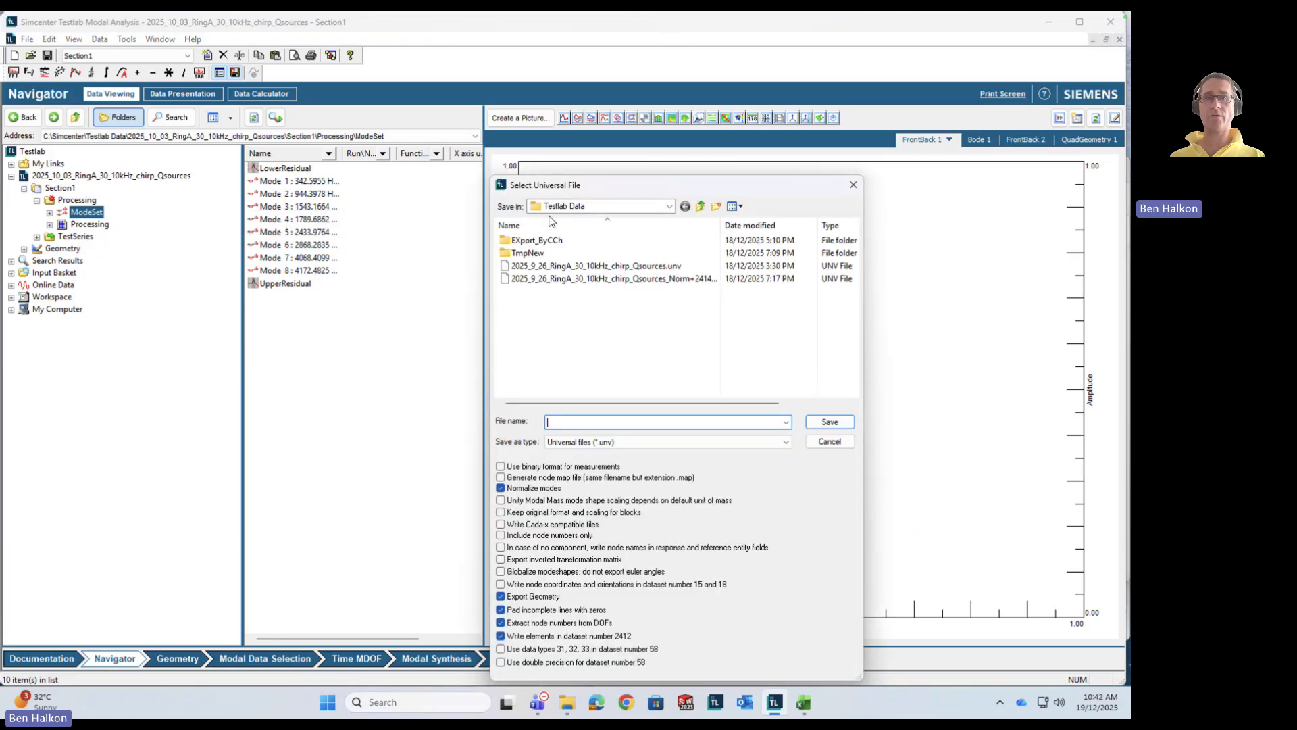
click(721, 245)
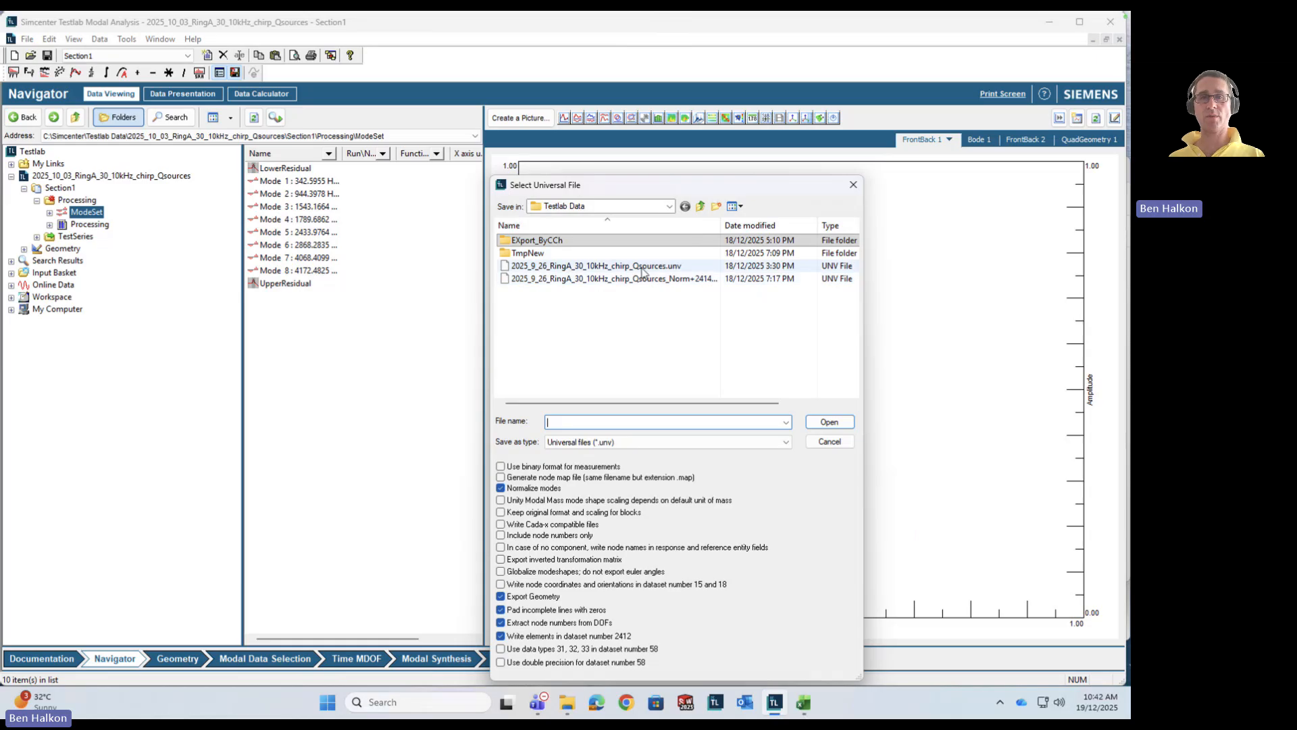
click(587, 332)
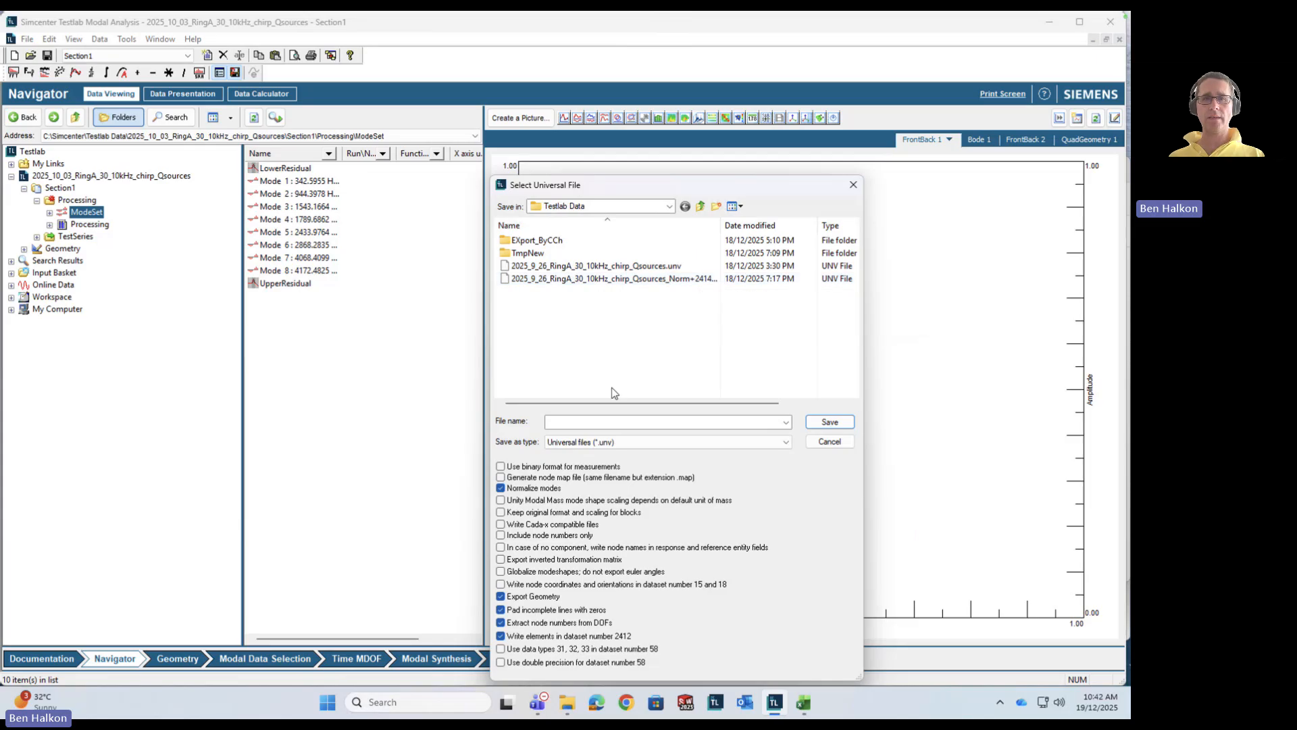
click(829, 441)
Step: Start a Universal File export of the ModeSet, reusing the file name 2025_9_26_RingA_30_10kHz_chirp_Qsources_Norm+2414 as a base
right_click(95, 214)
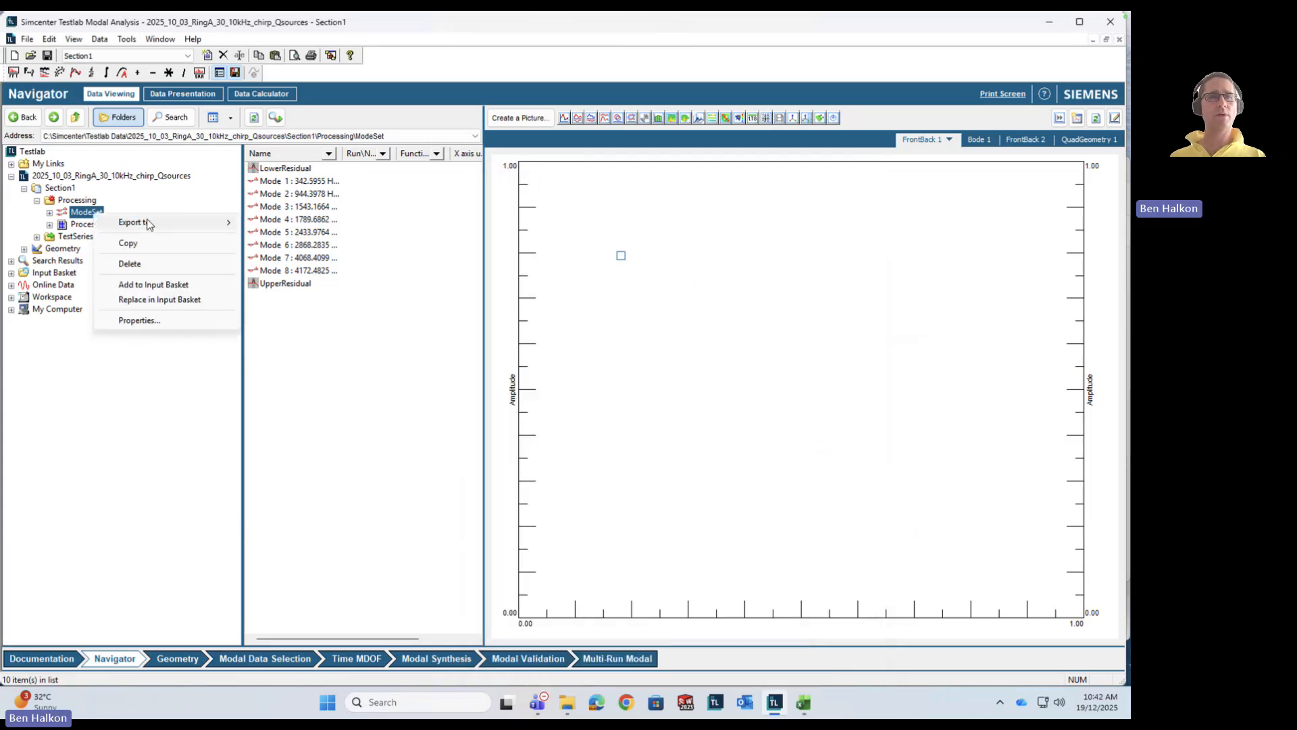
mouse_move(149, 223)
click(284, 223)
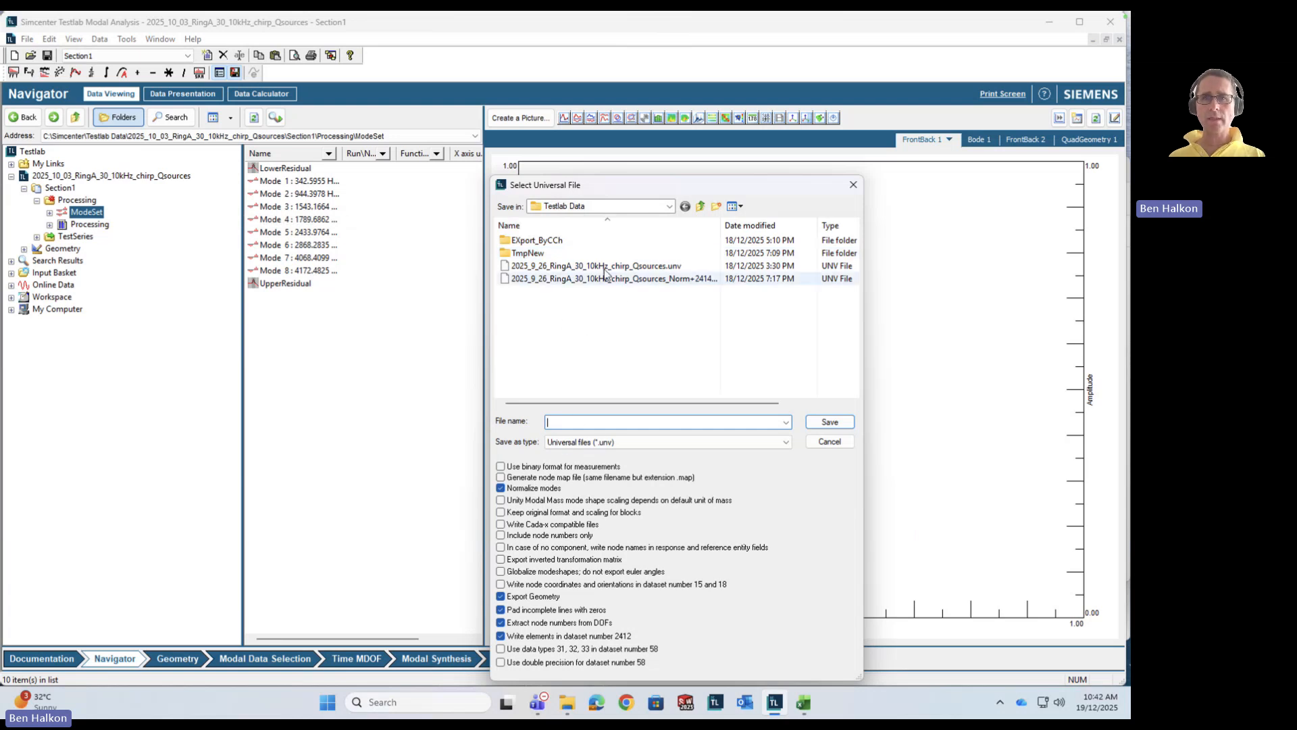
click(786, 423)
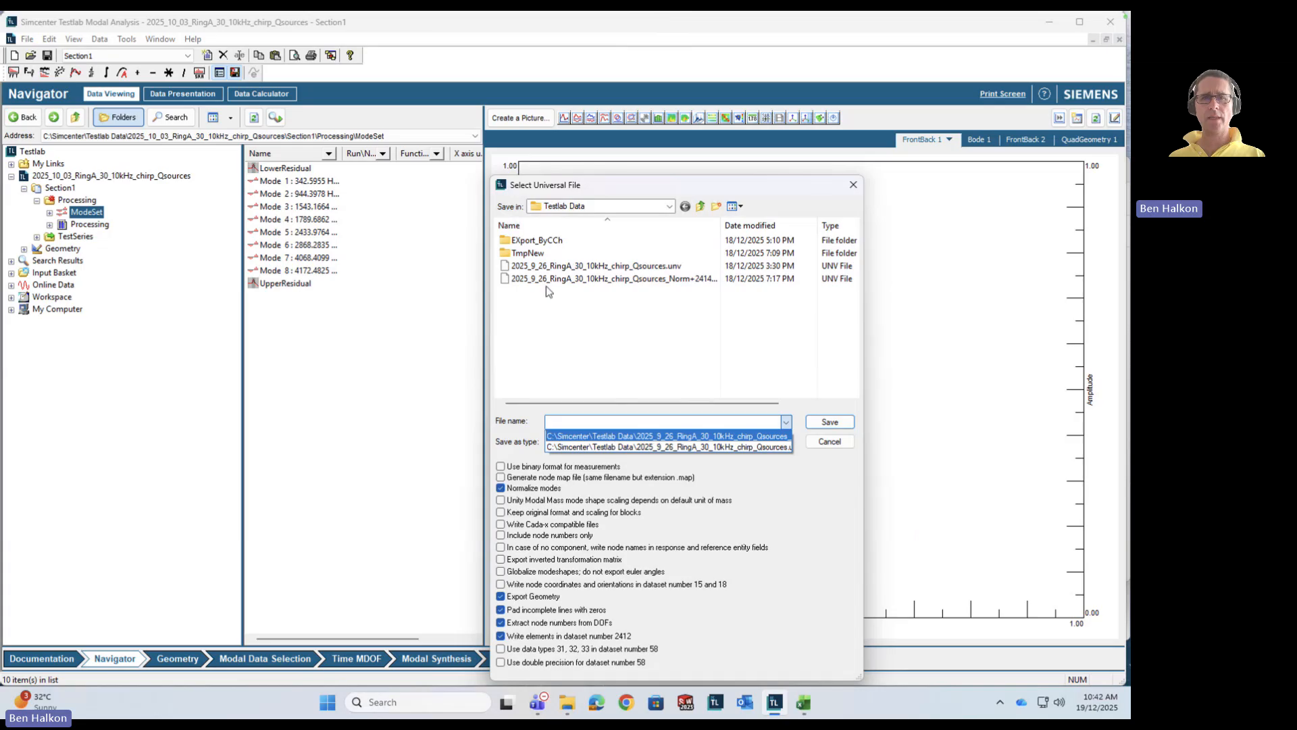
click(734, 371)
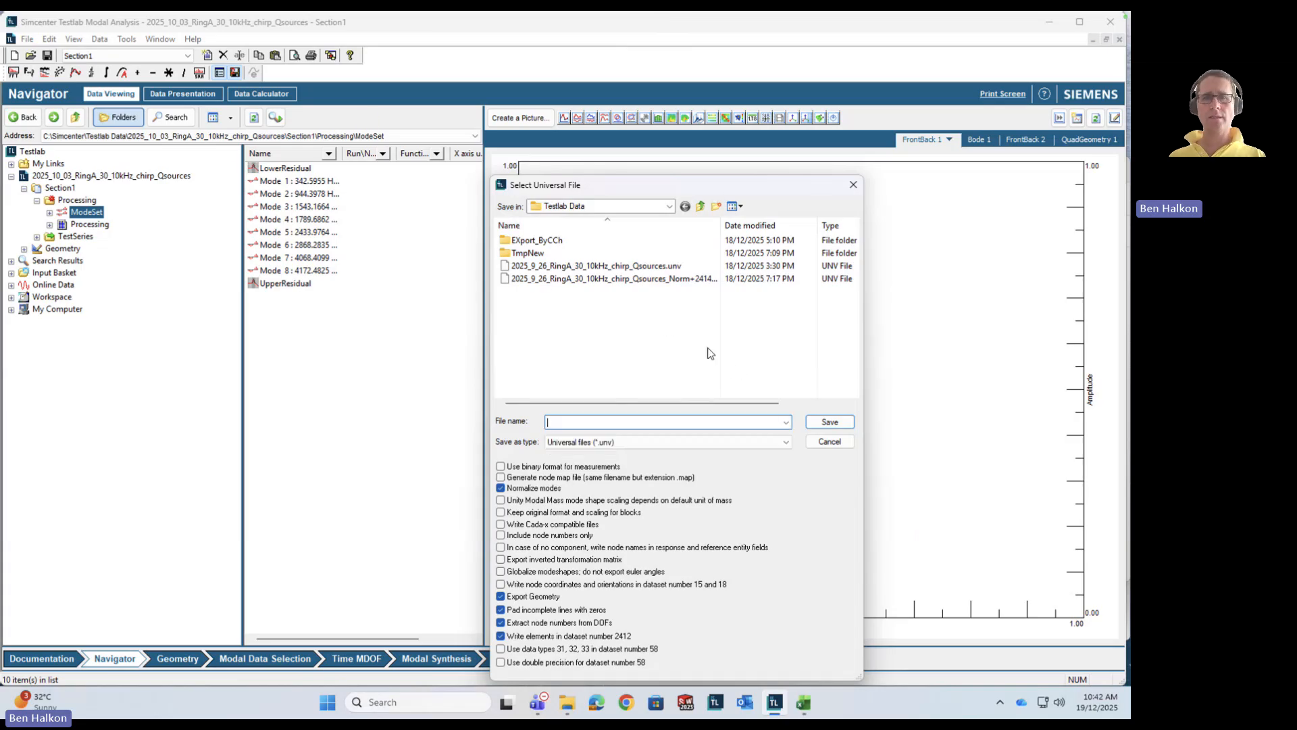
click(604, 267)
click(605, 278)
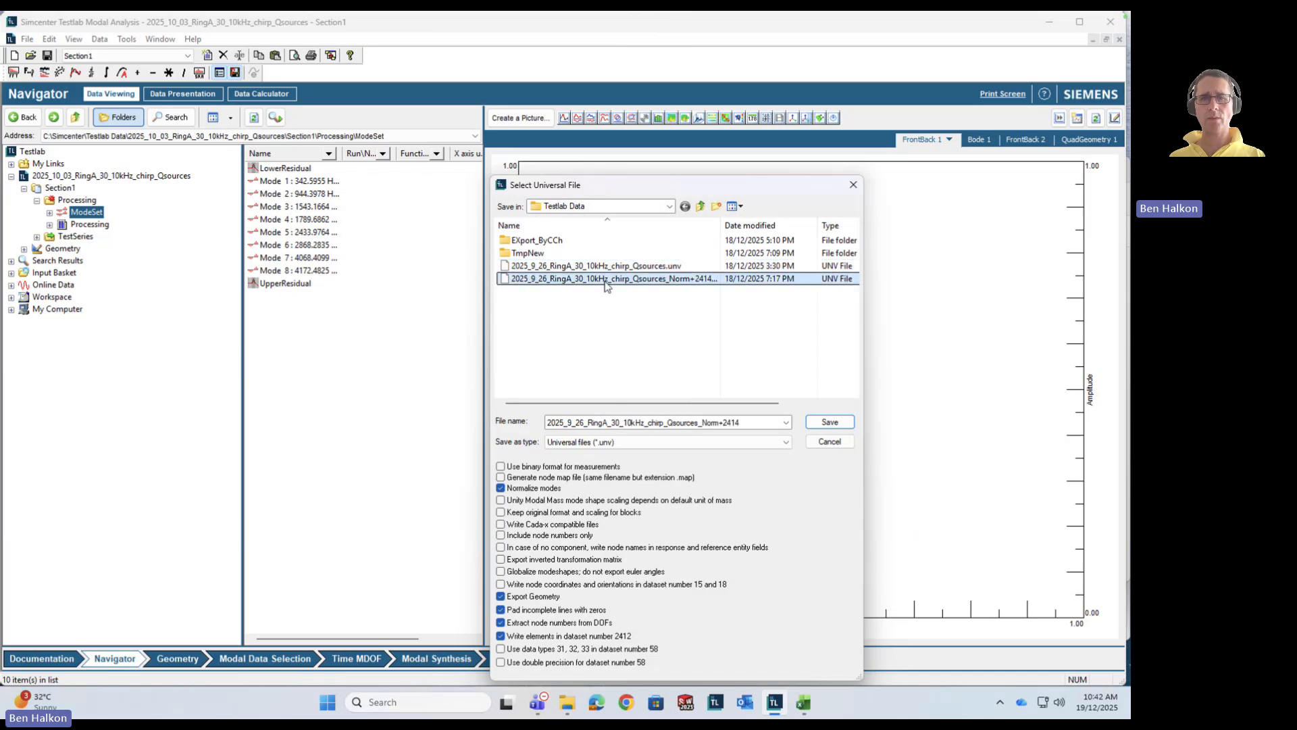
Step: Rename the export file as 2025_10_03_RingA_30_10kHz_chirp_Qsources_Norm+2412 and save it in Testlab Data
click(749, 423)
click(750, 423)
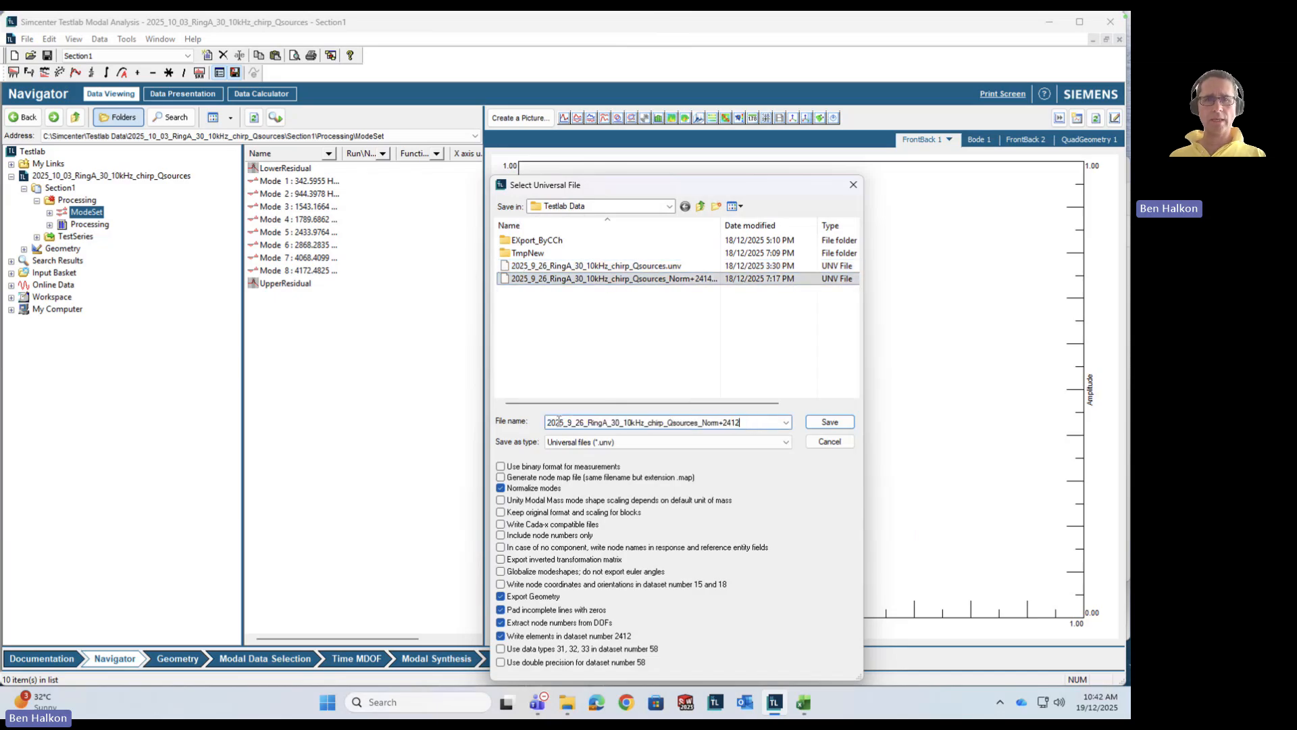
key(BackSpace)
text(10)
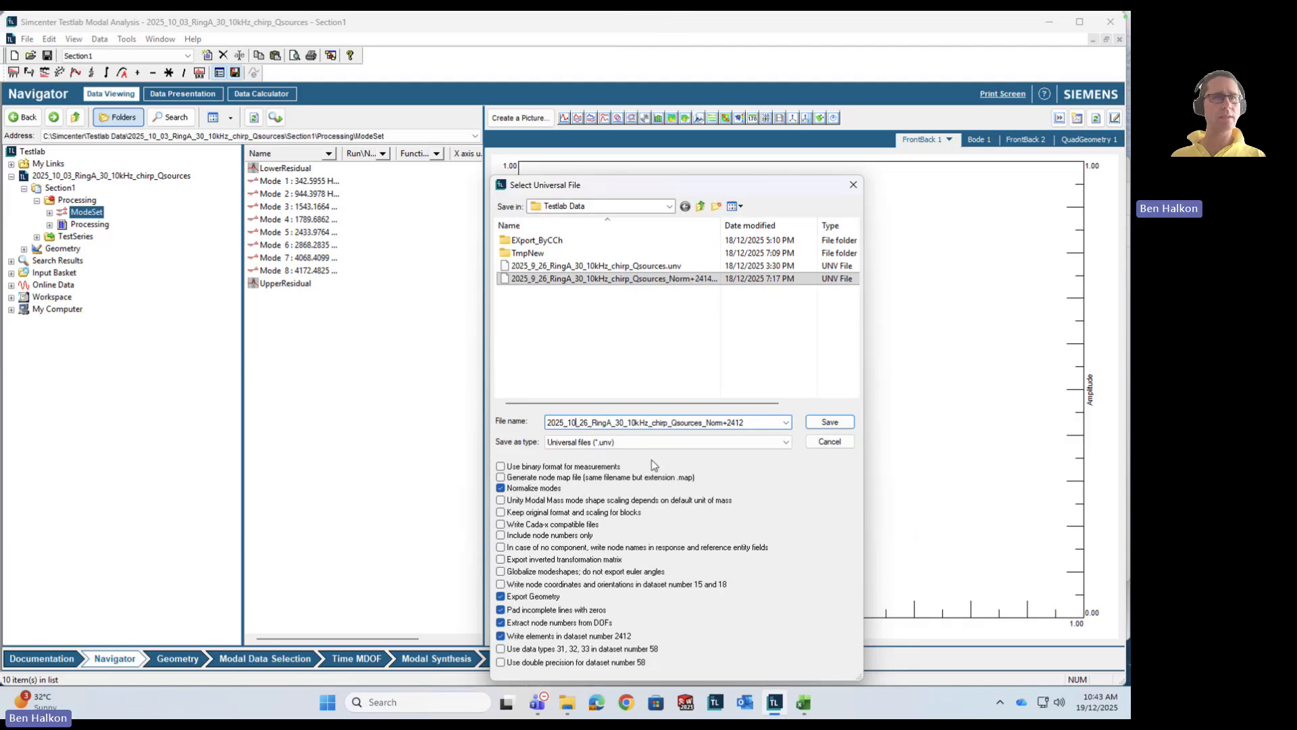
key(Right)
key(Right)
key(Right)
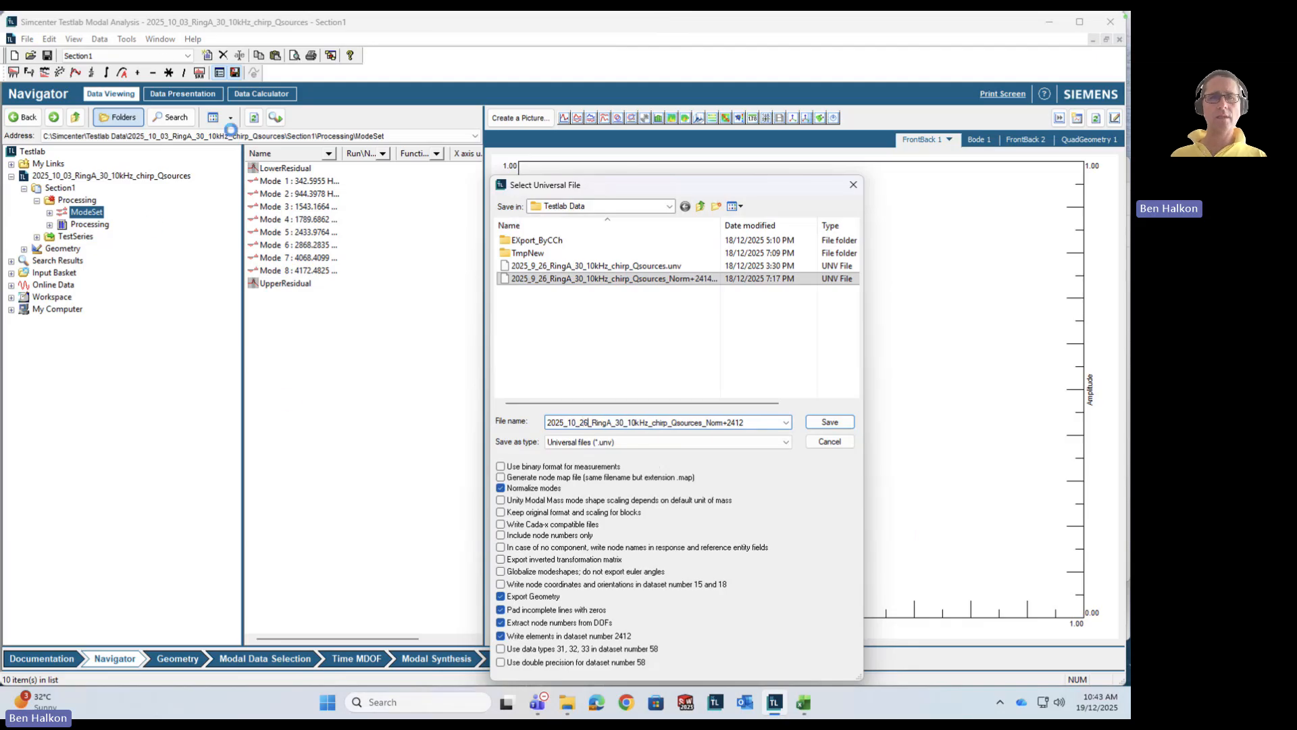
key(BackSpace)
key(BackSpace)
text(03)
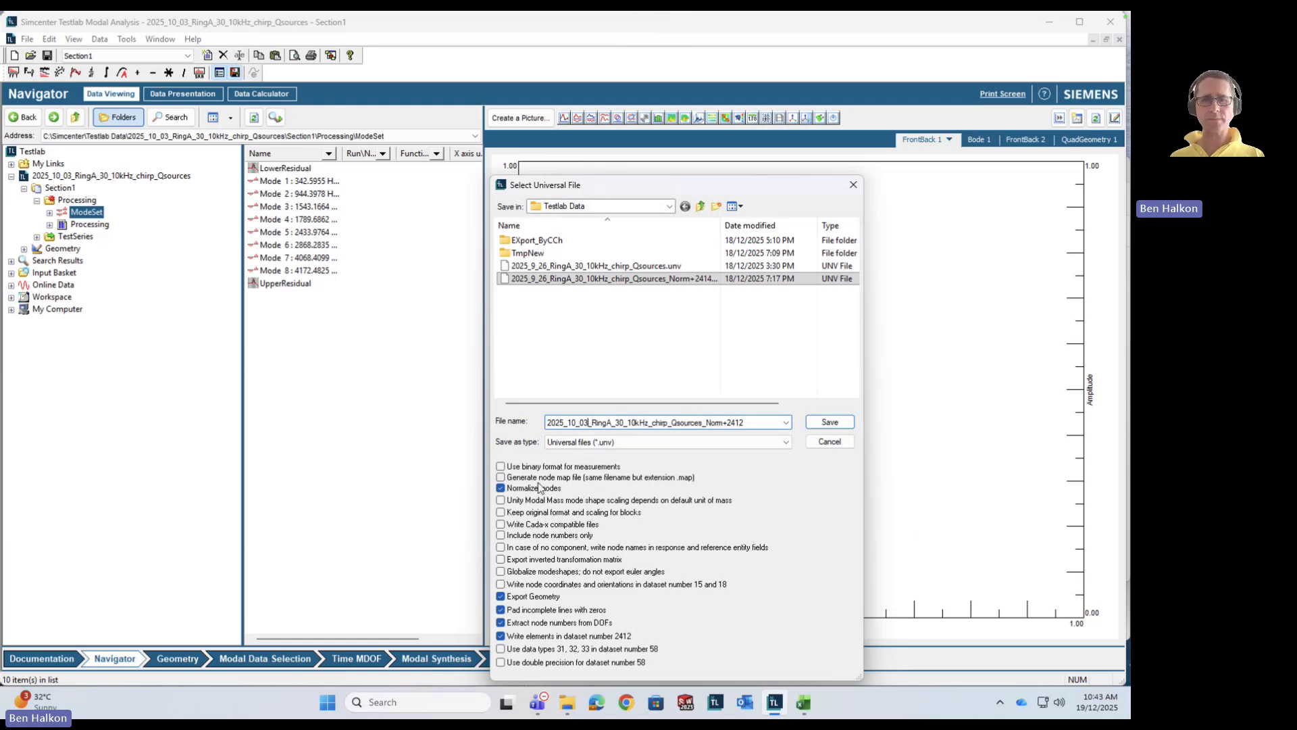
click(823, 420)
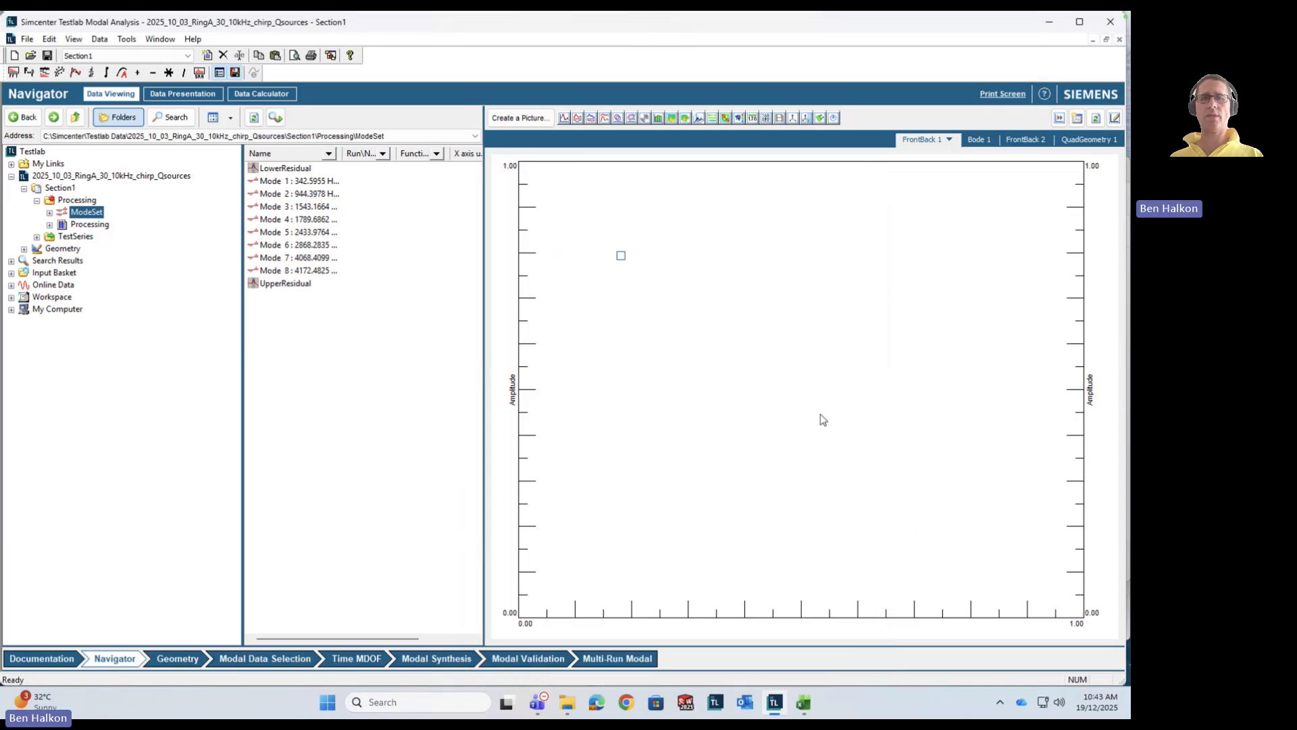
Step: Check the exported Norm+2412 UNV file in File Explorer's Testlab Data folder, widening the name column to show full file names
mouse_move(567, 703)
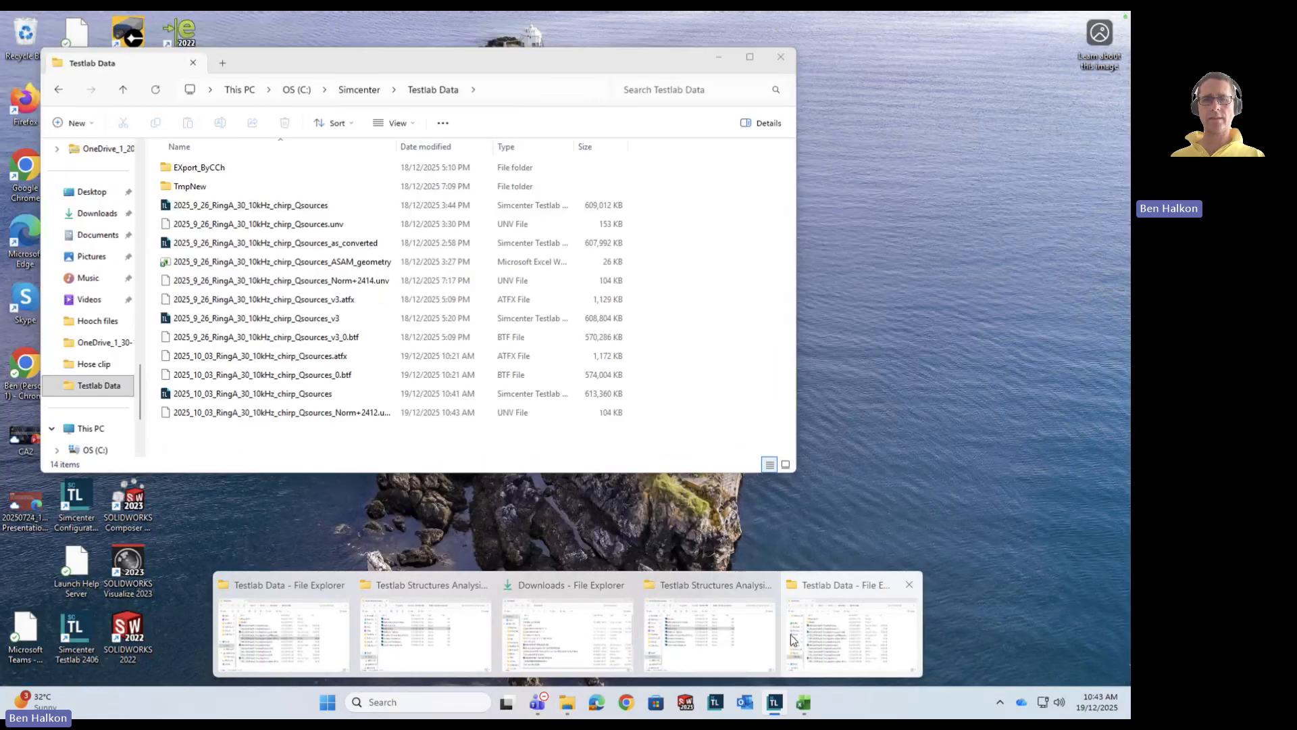
click(851, 632)
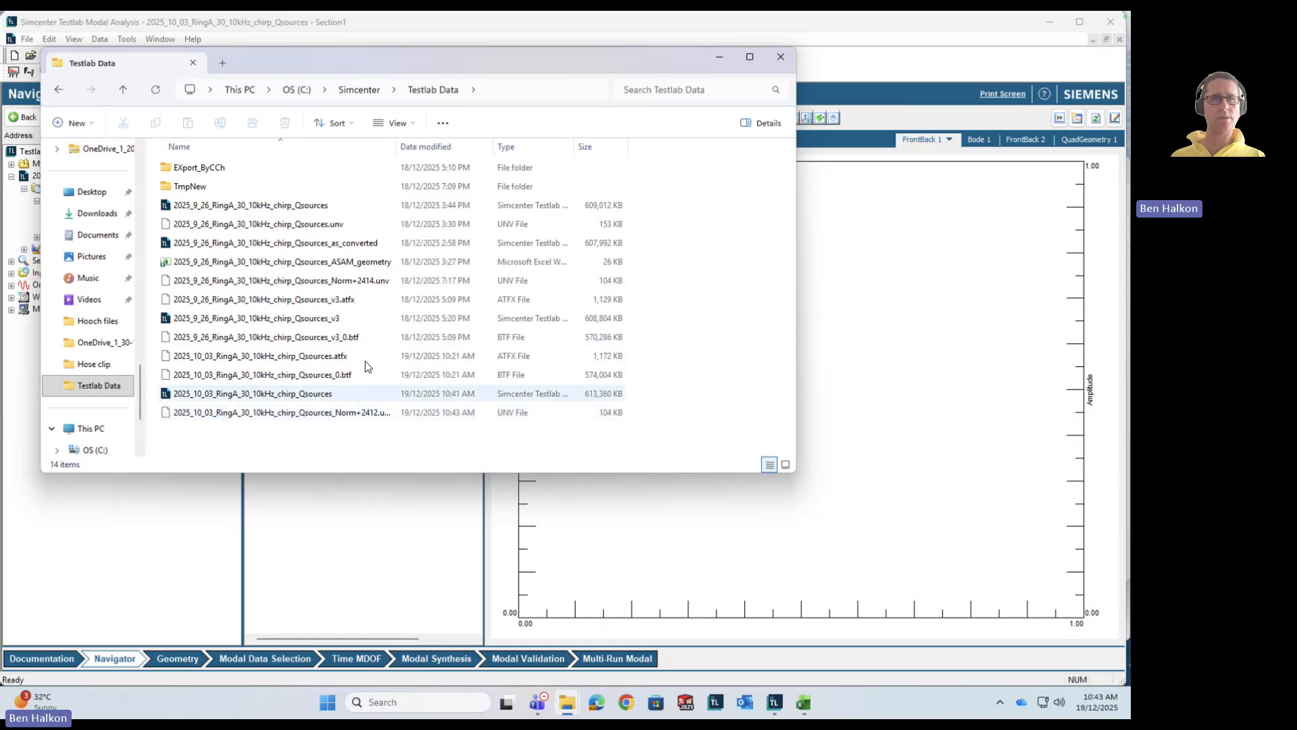
double_click(396, 146)
drag(537, 163, 566, 166)
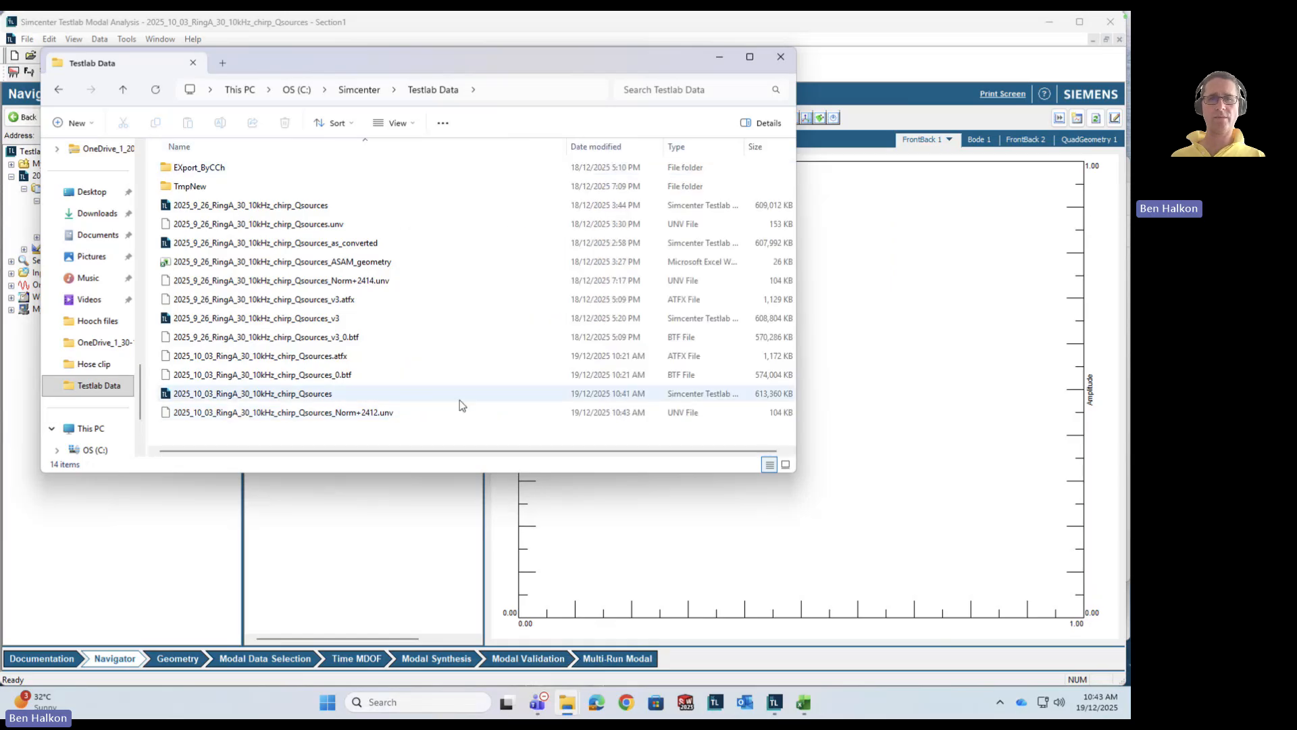
click(698, 411)
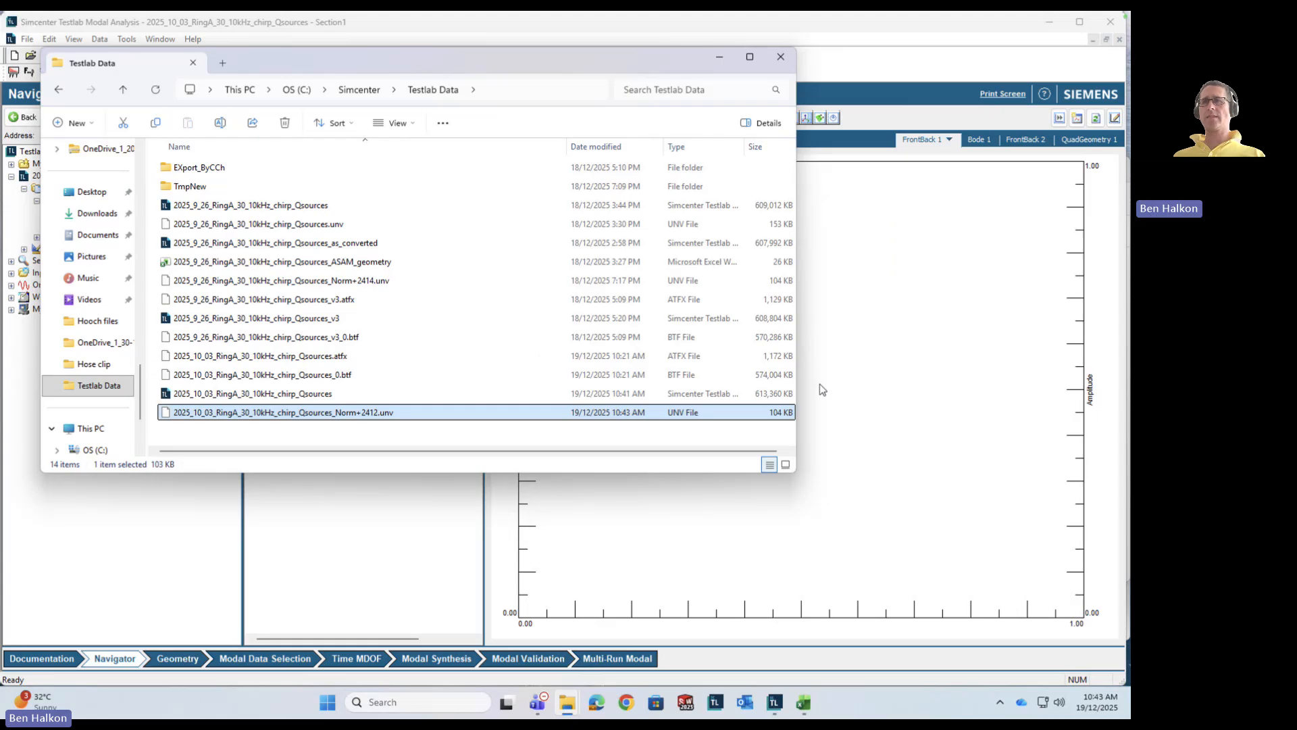
click(350, 566)
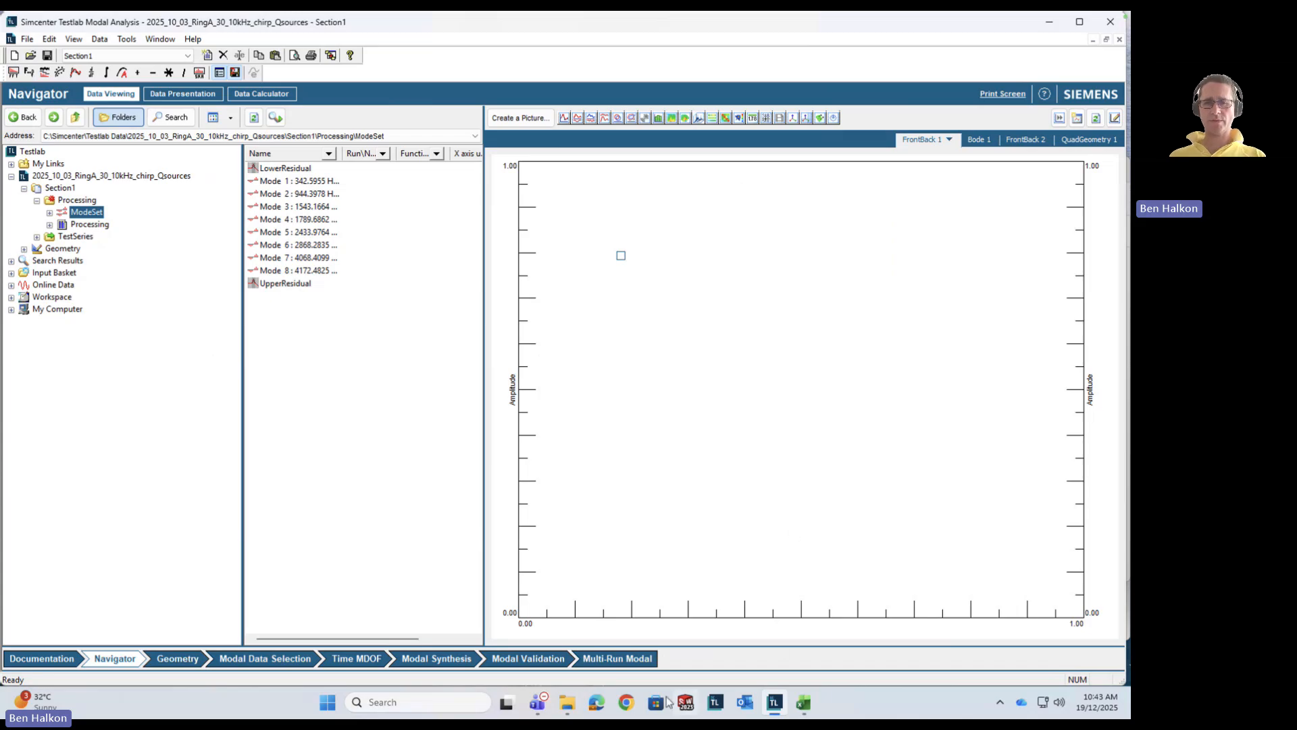
Step: Look at the ring's band 3 results in PSV Presentation, then Testlab's Modal Data Selection and Time MDOF FRF displays
key(ctrl+Right)
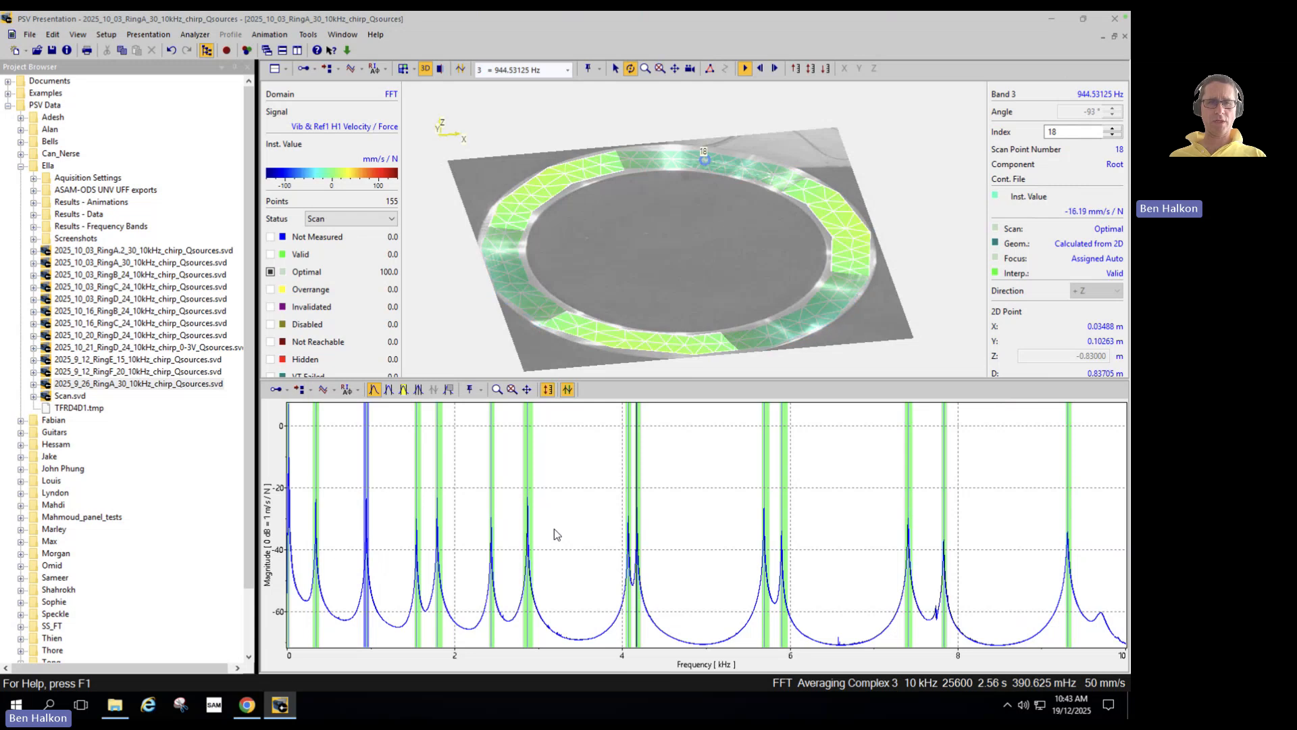
key(ctrl+super+Left)
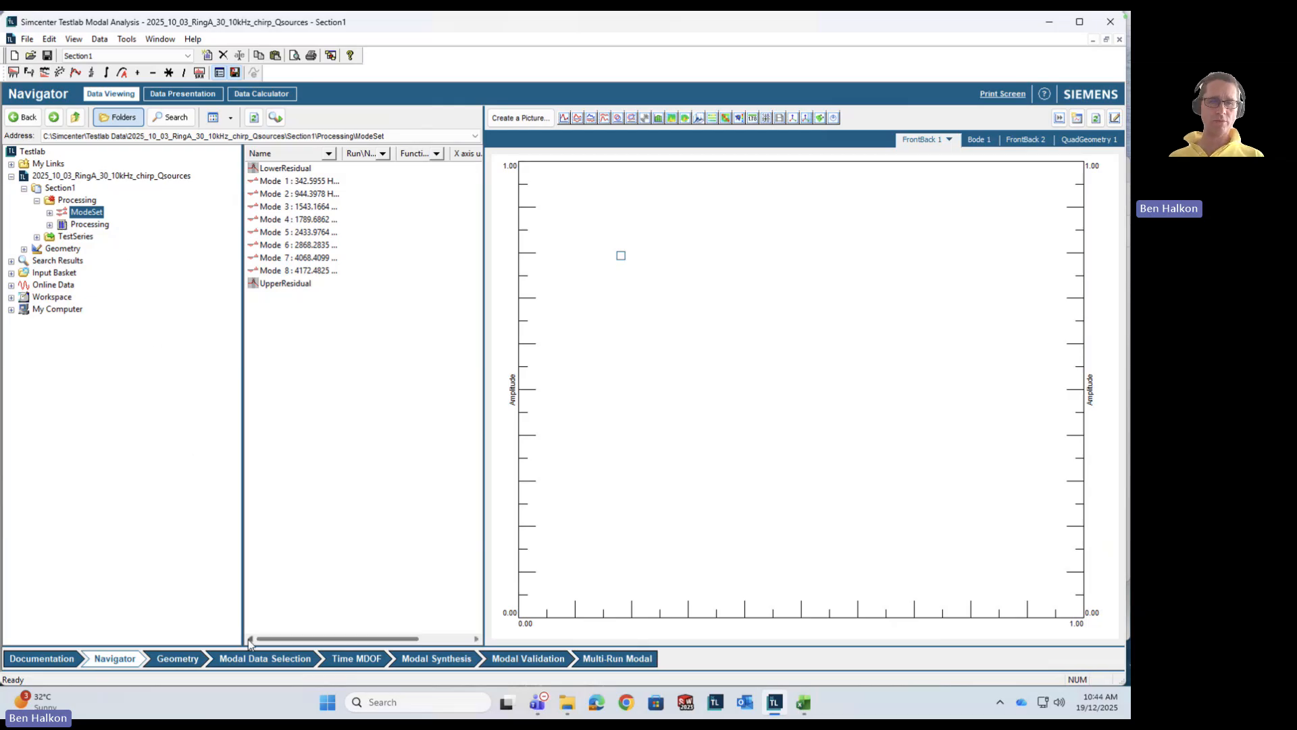
click(255, 661)
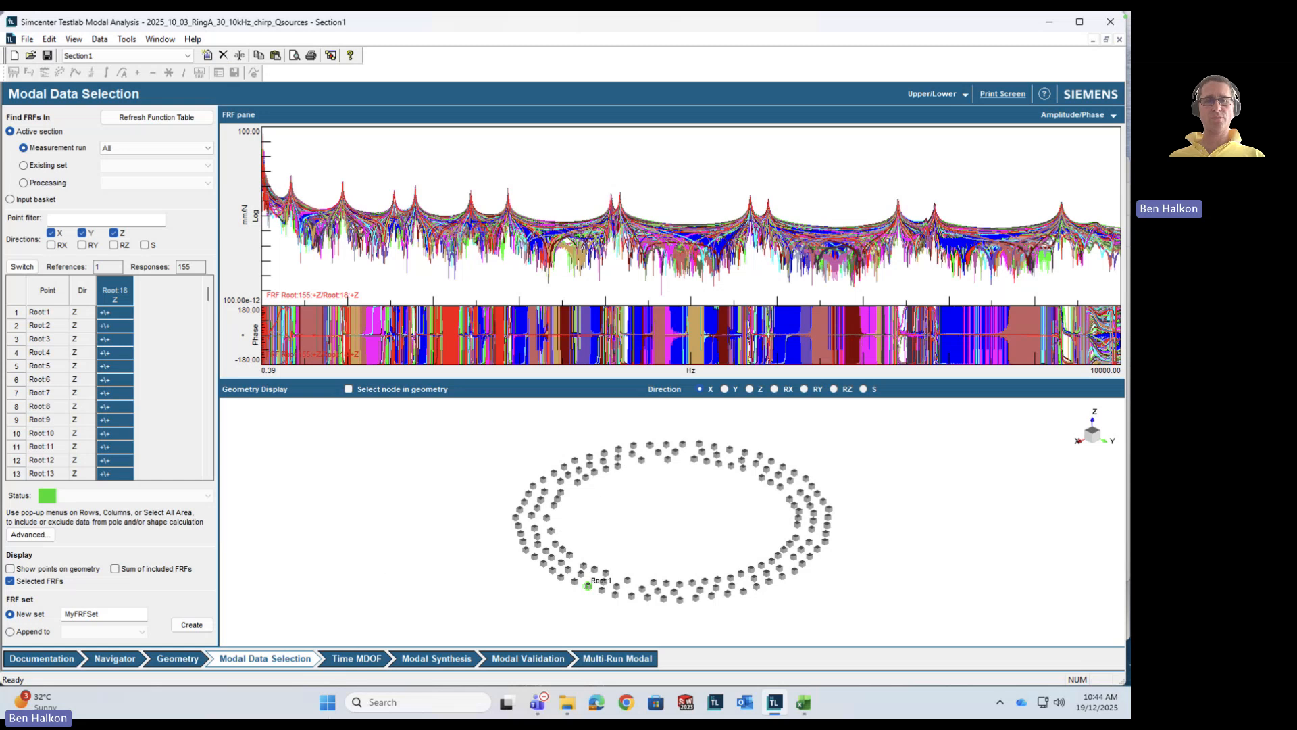
click(360, 661)
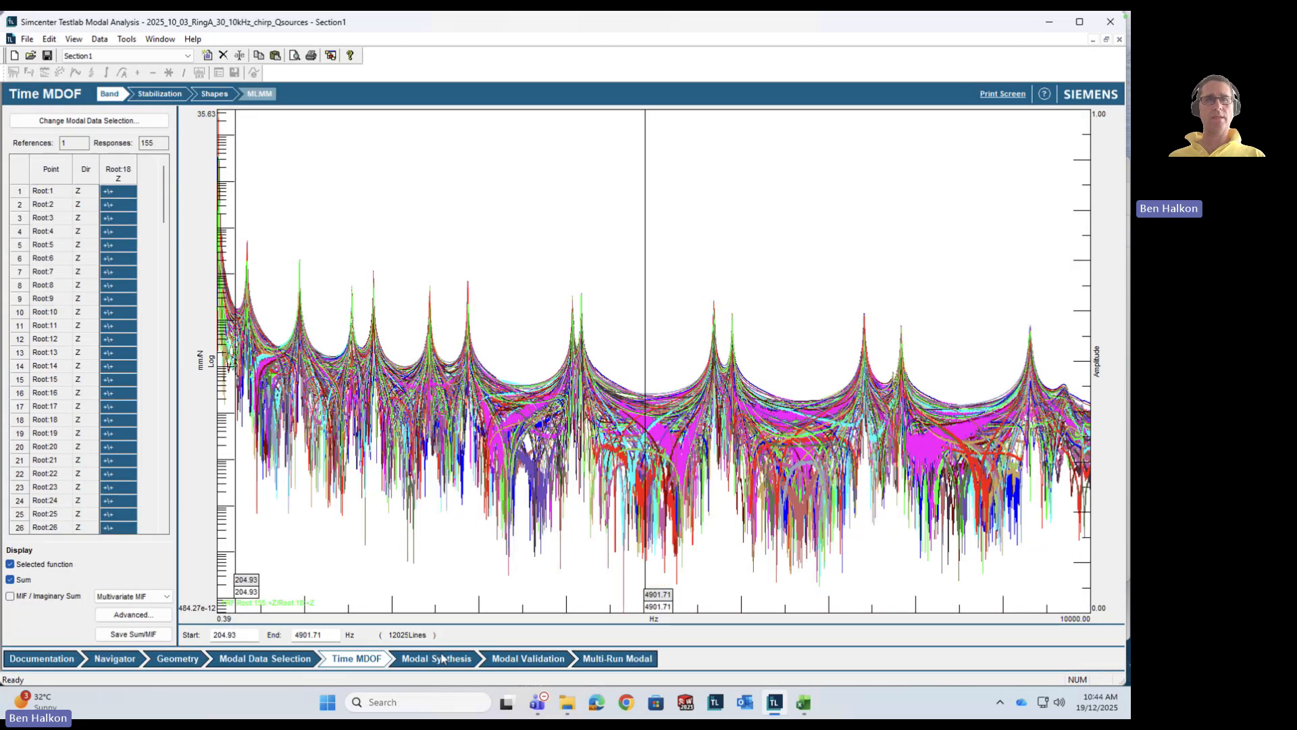
Step: Place the Root geometry in the Navigator's QuadGeometry 1 picture
click(115, 660)
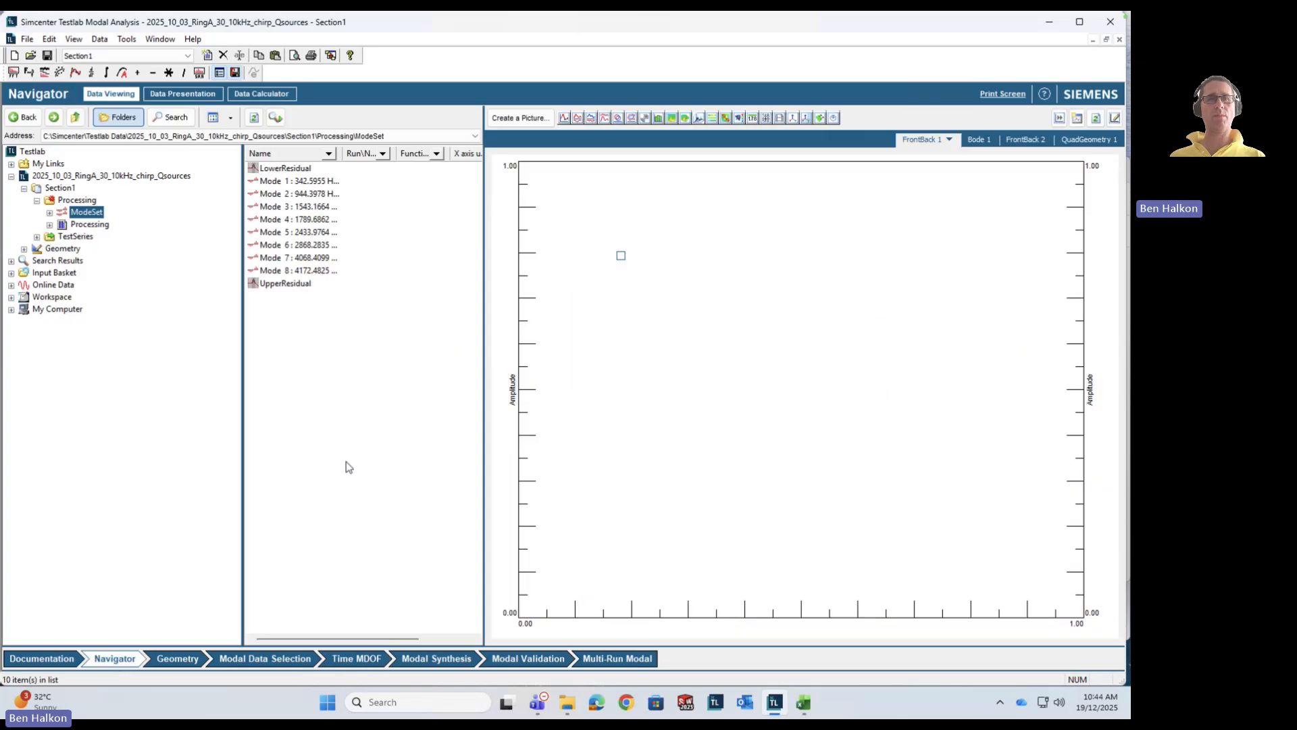
click(1088, 139)
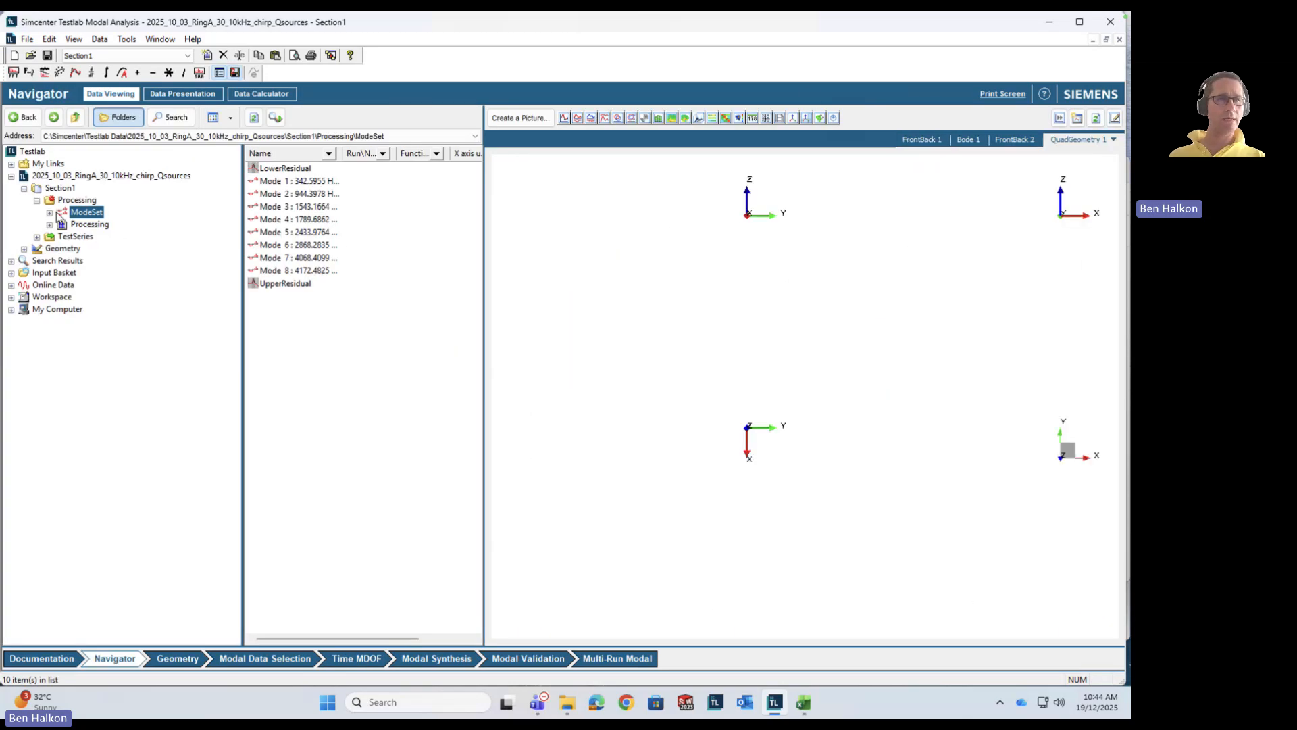
click(60, 249)
click(271, 169)
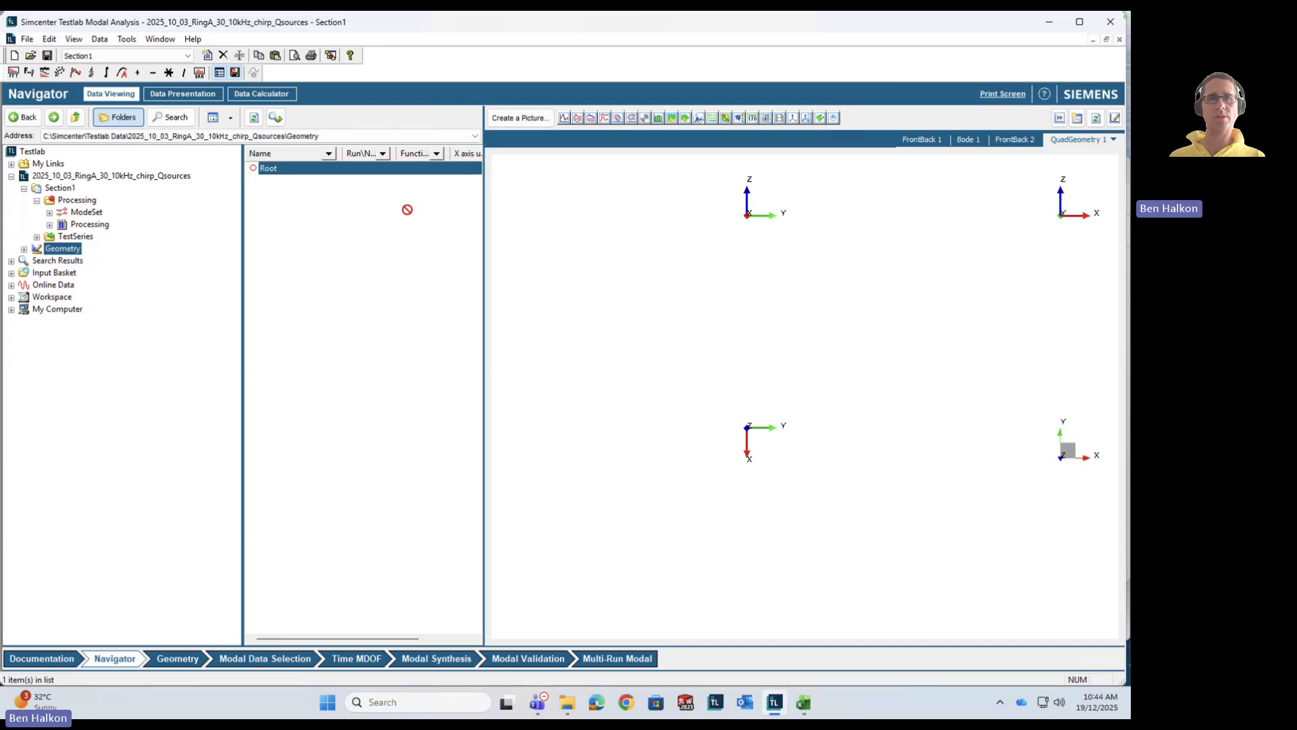
Step: Turn on node markers for the deformed model and fit the ring geometry to its views
right_click(850, 315)
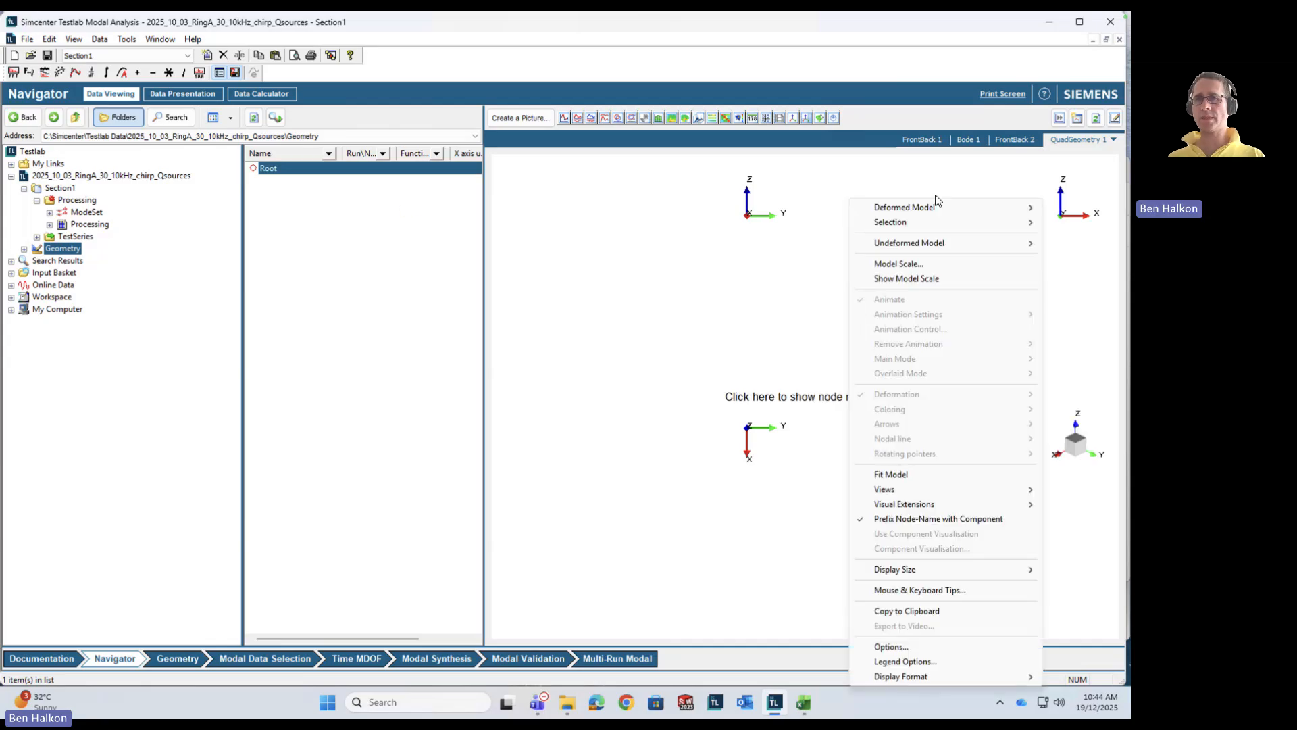
mouse_move(939, 207)
mouse_move(841, 208)
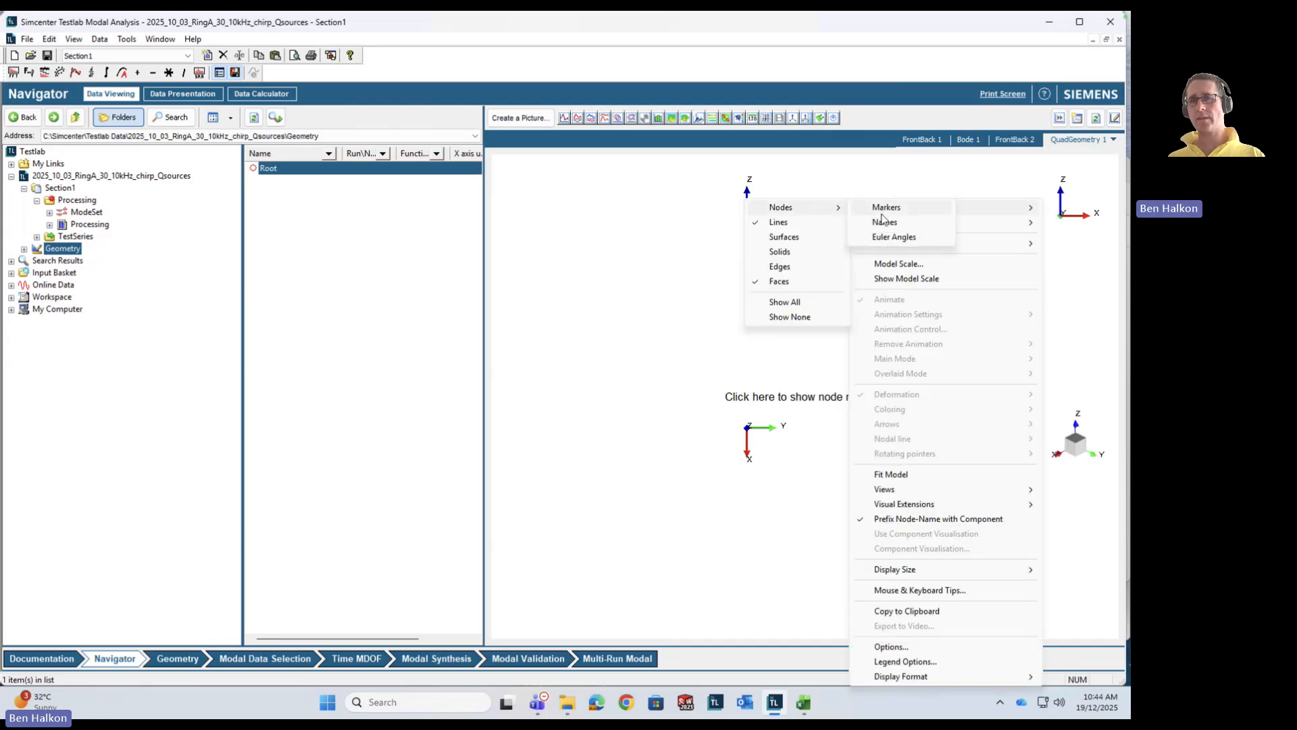
click(887, 208)
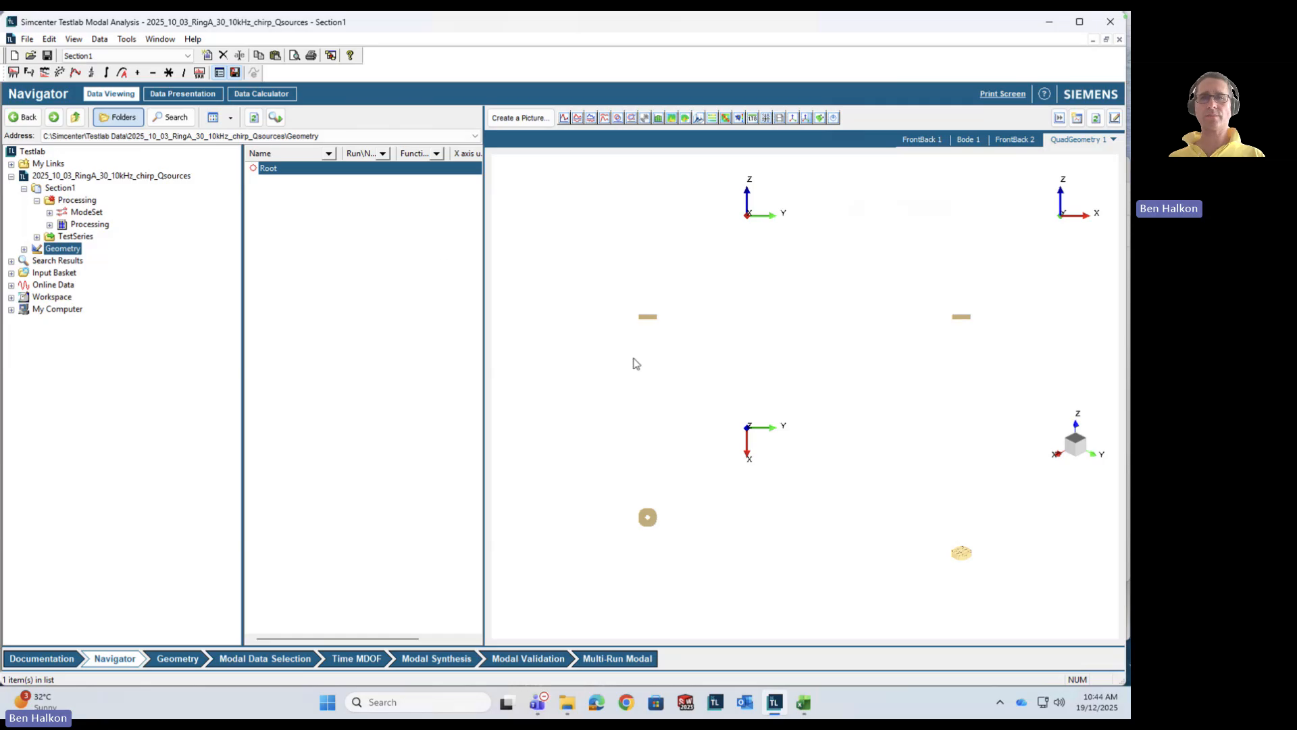
right_click(584, 217)
click(628, 471)
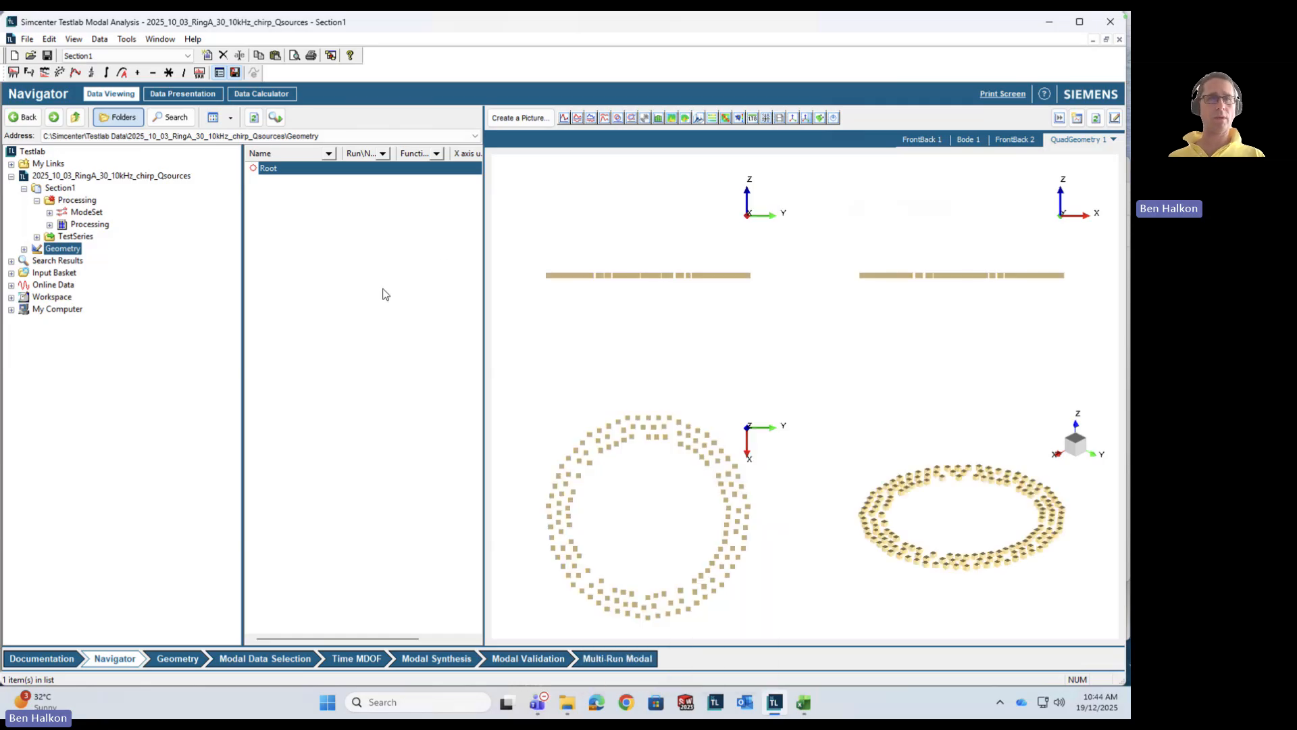
Step: Animate Modes 1, 2 and 3 of the ModeSet on the ring geometry, enlarging the picture area
click(101, 213)
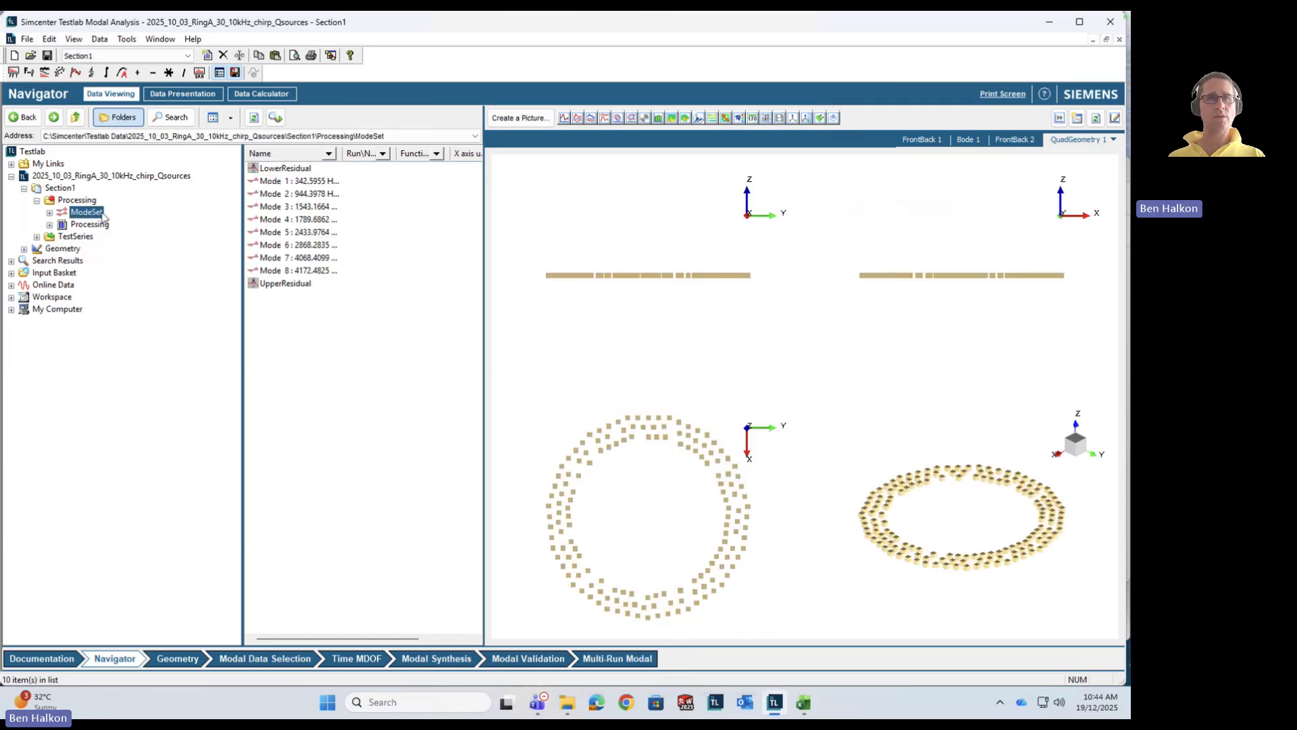
click(285, 182)
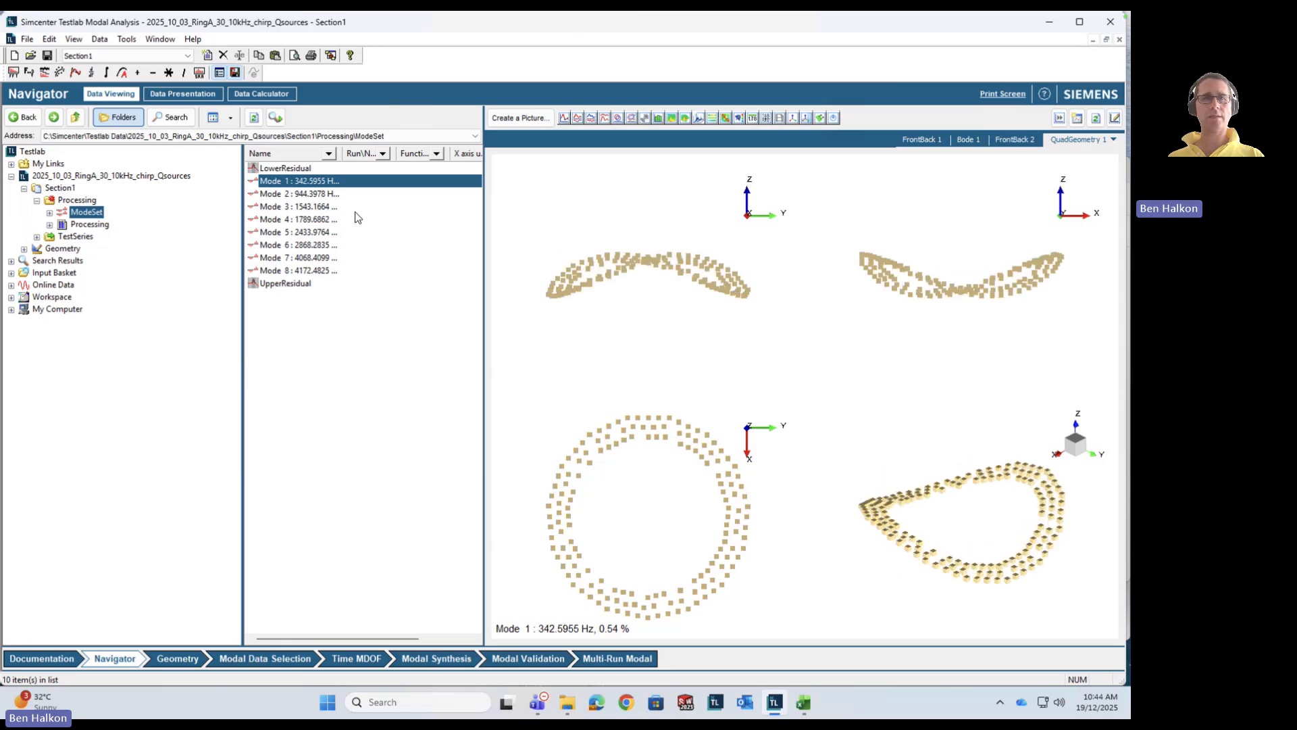
key(Down)
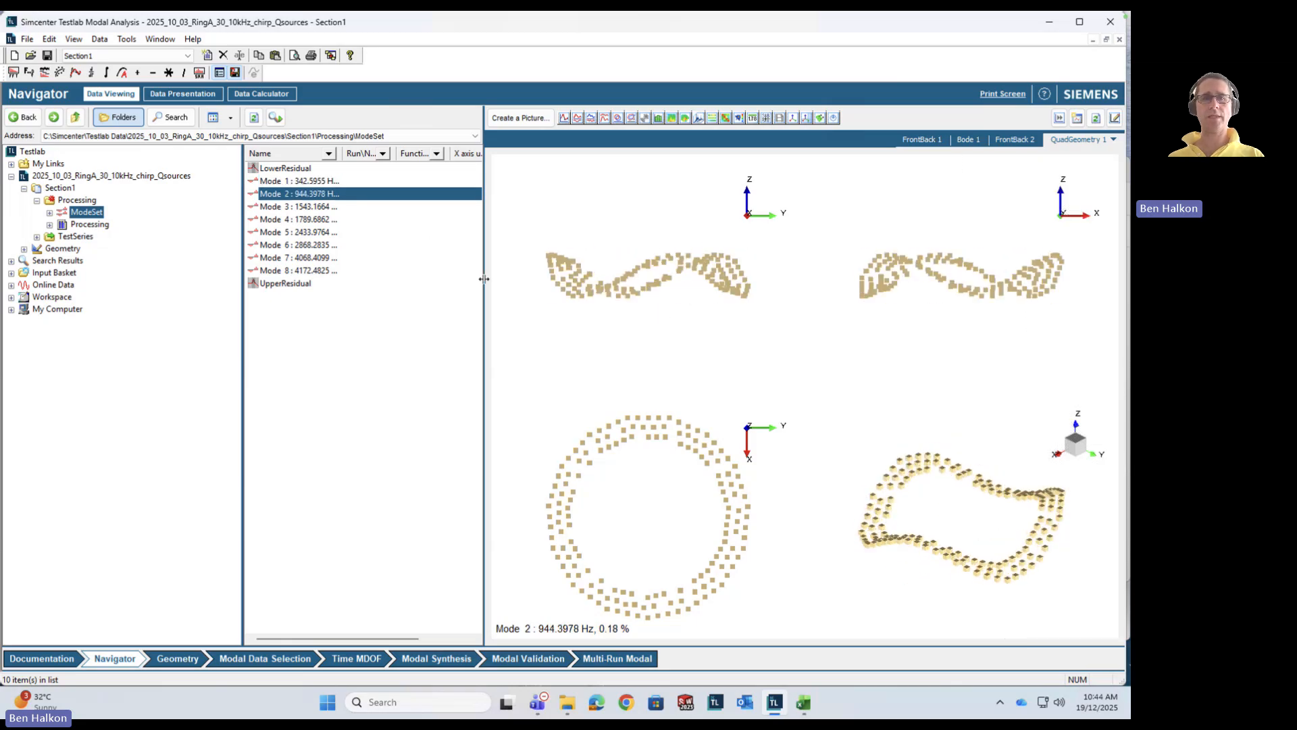
drag(484, 279, 375, 280)
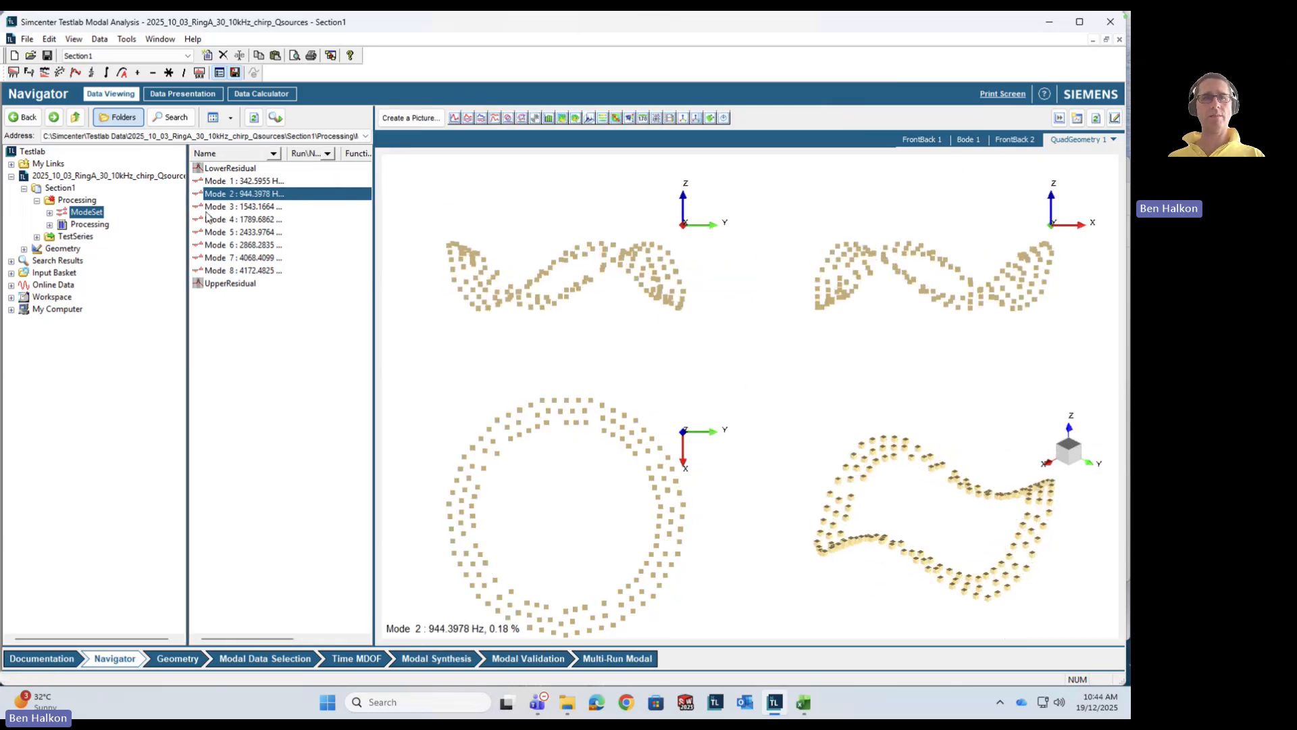
key(Down)
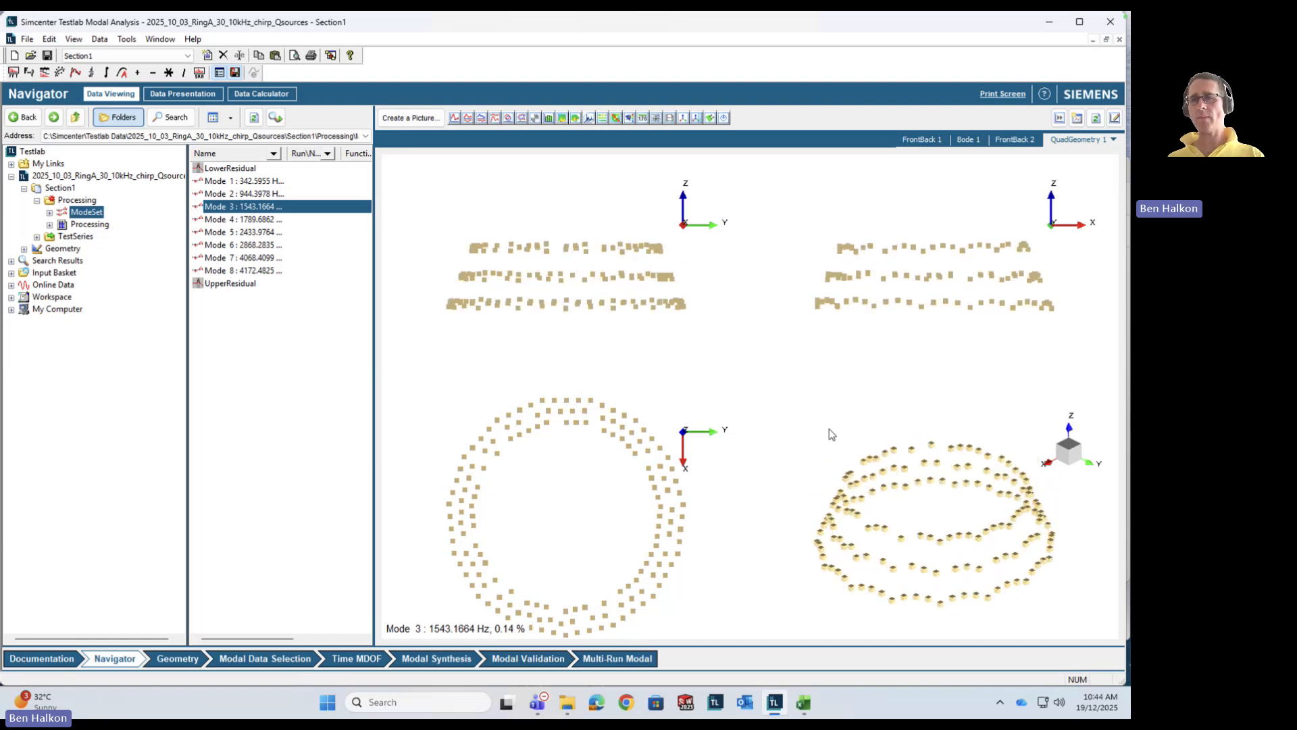
Step: Check the picture's export options and the file types offered for exporting the Mode 3 animation to video, without saving a file
click(1111, 140)
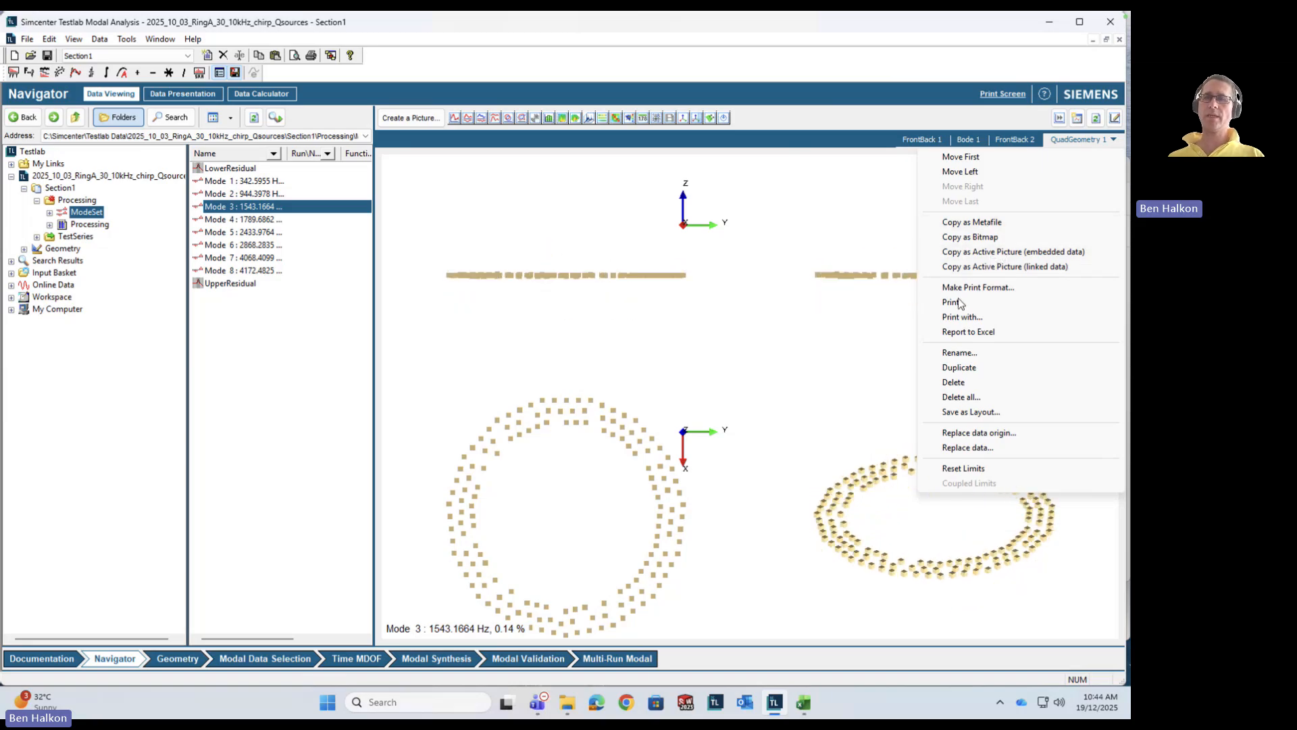
click(700, 393)
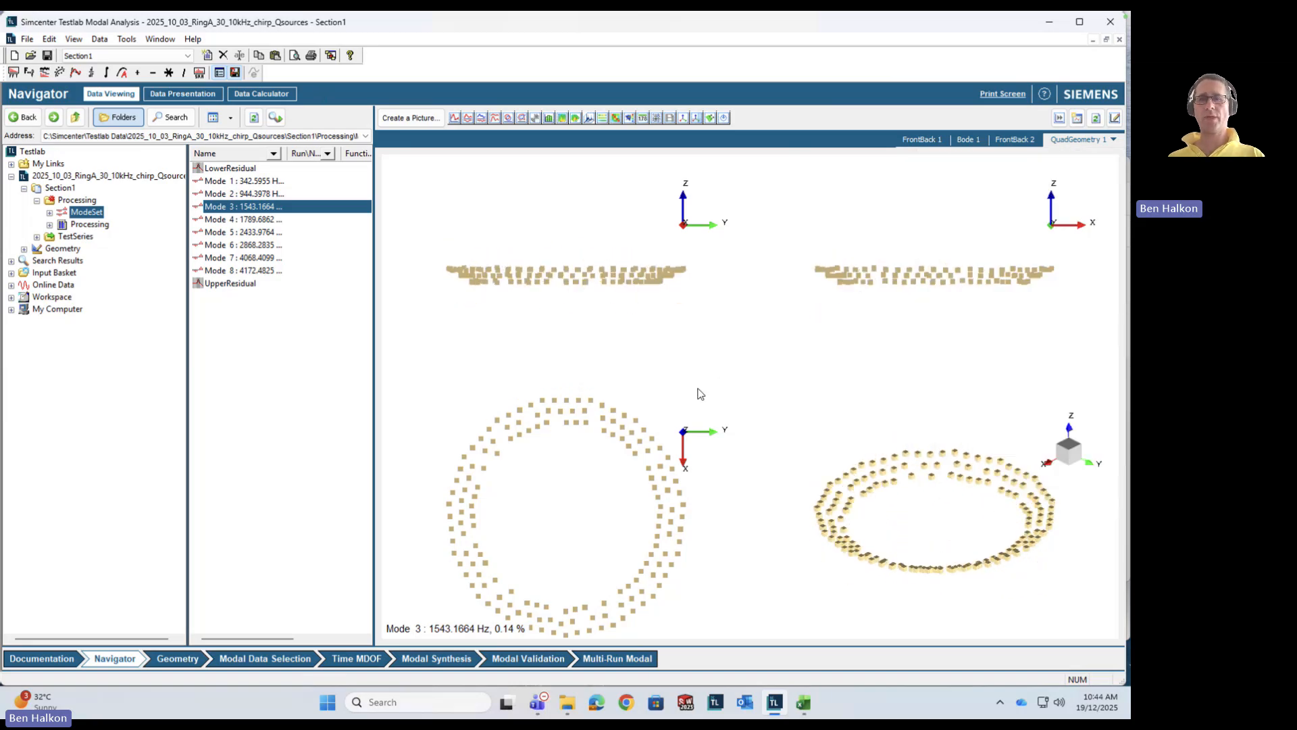
right_click(700, 393)
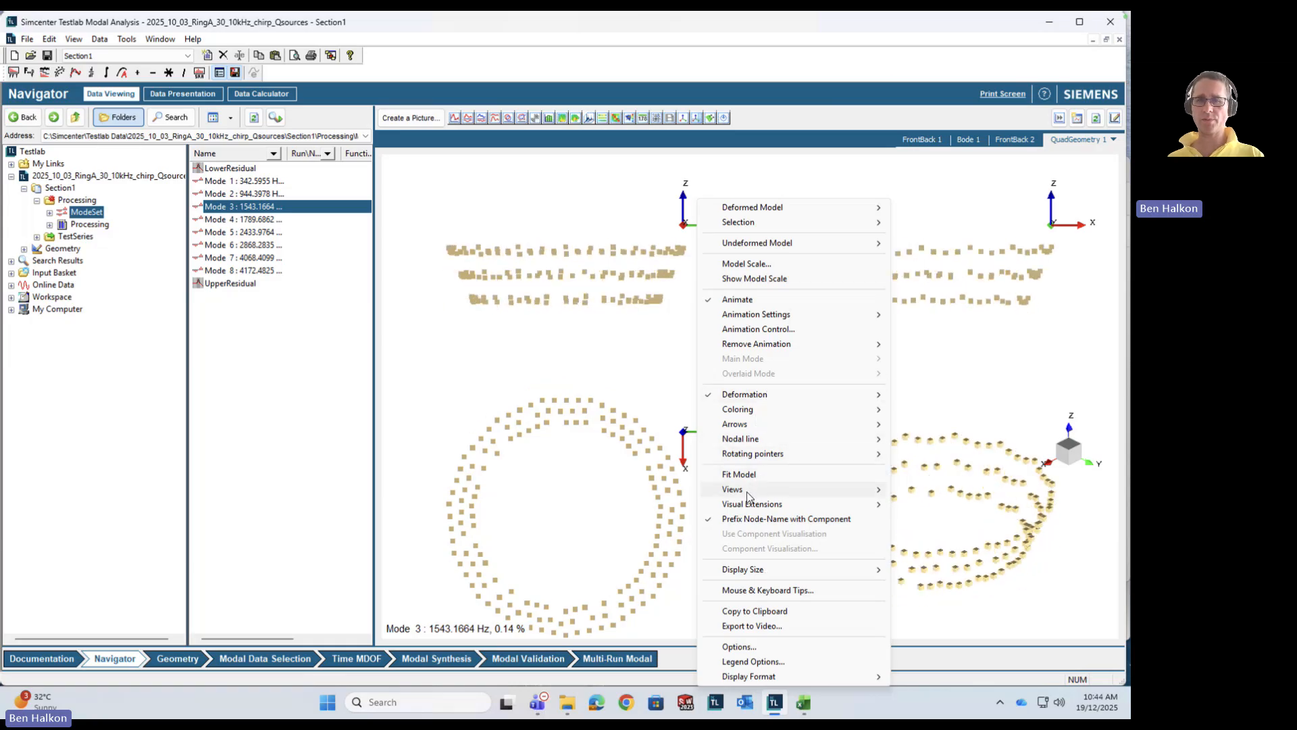
click(752, 626)
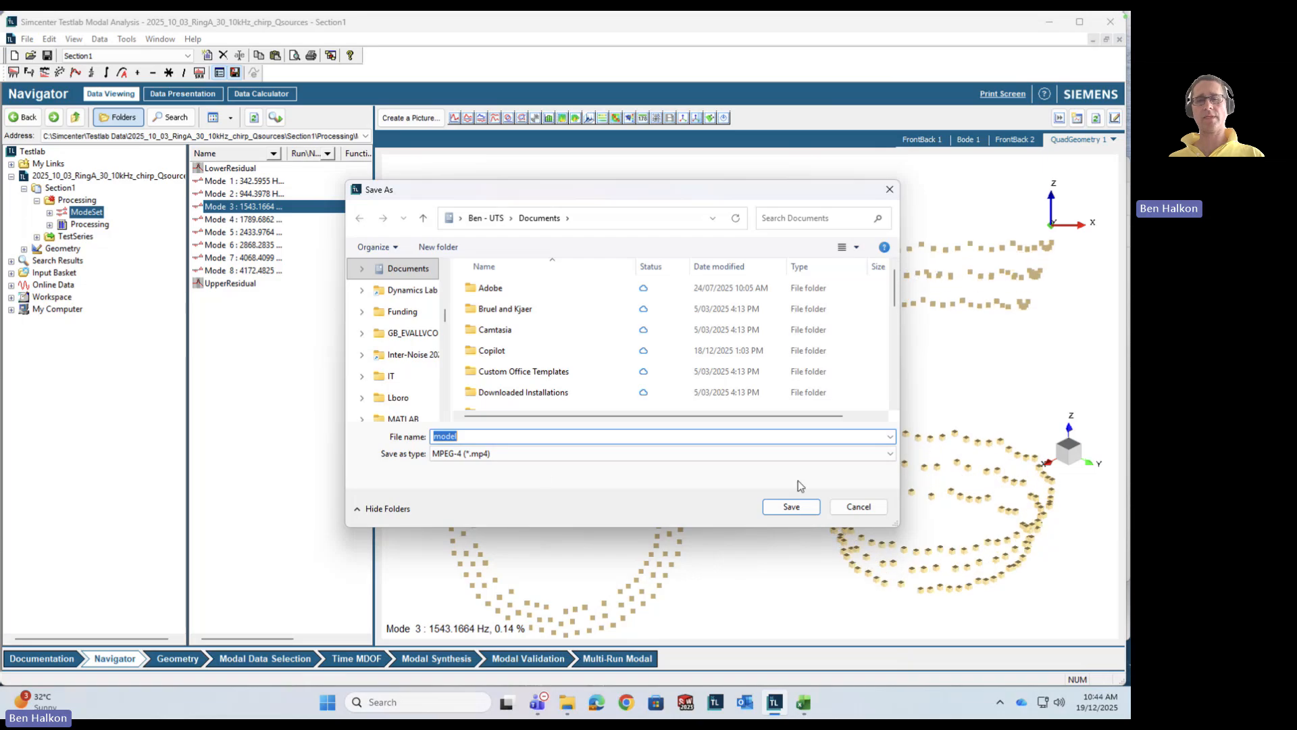
click(803, 453)
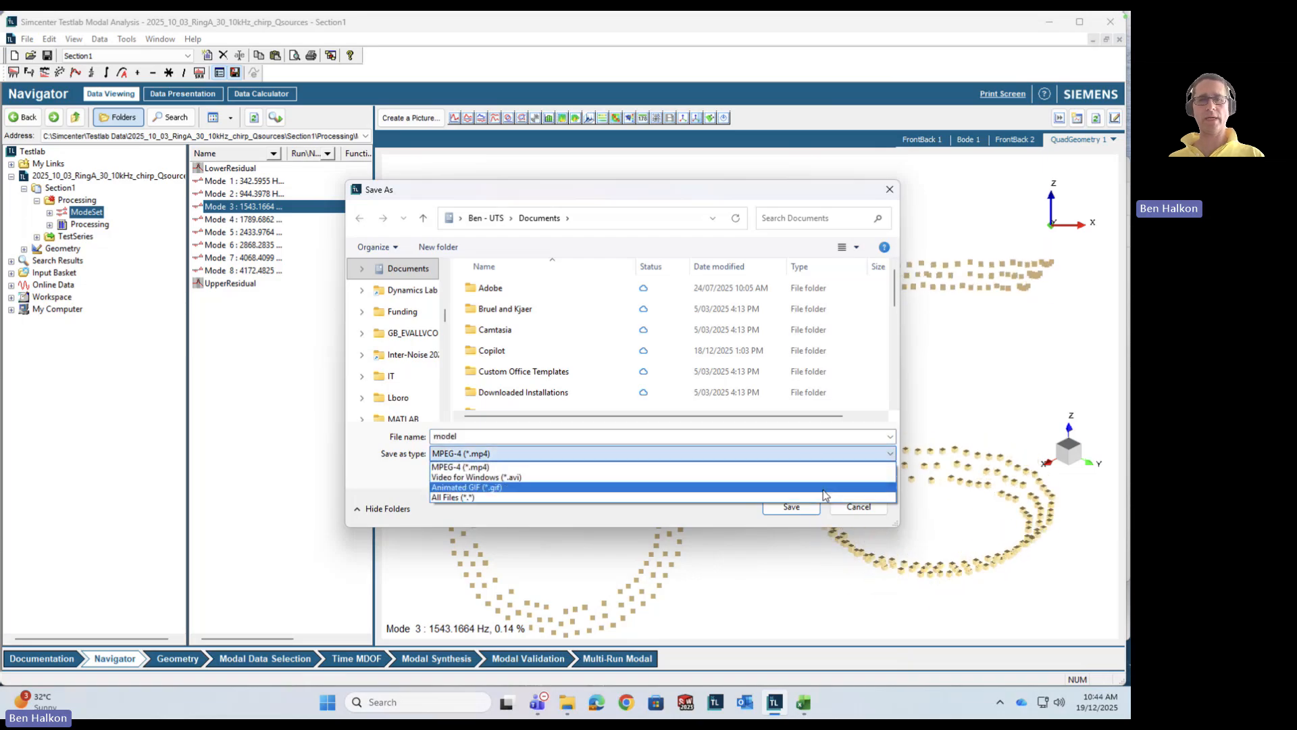
click(864, 508)
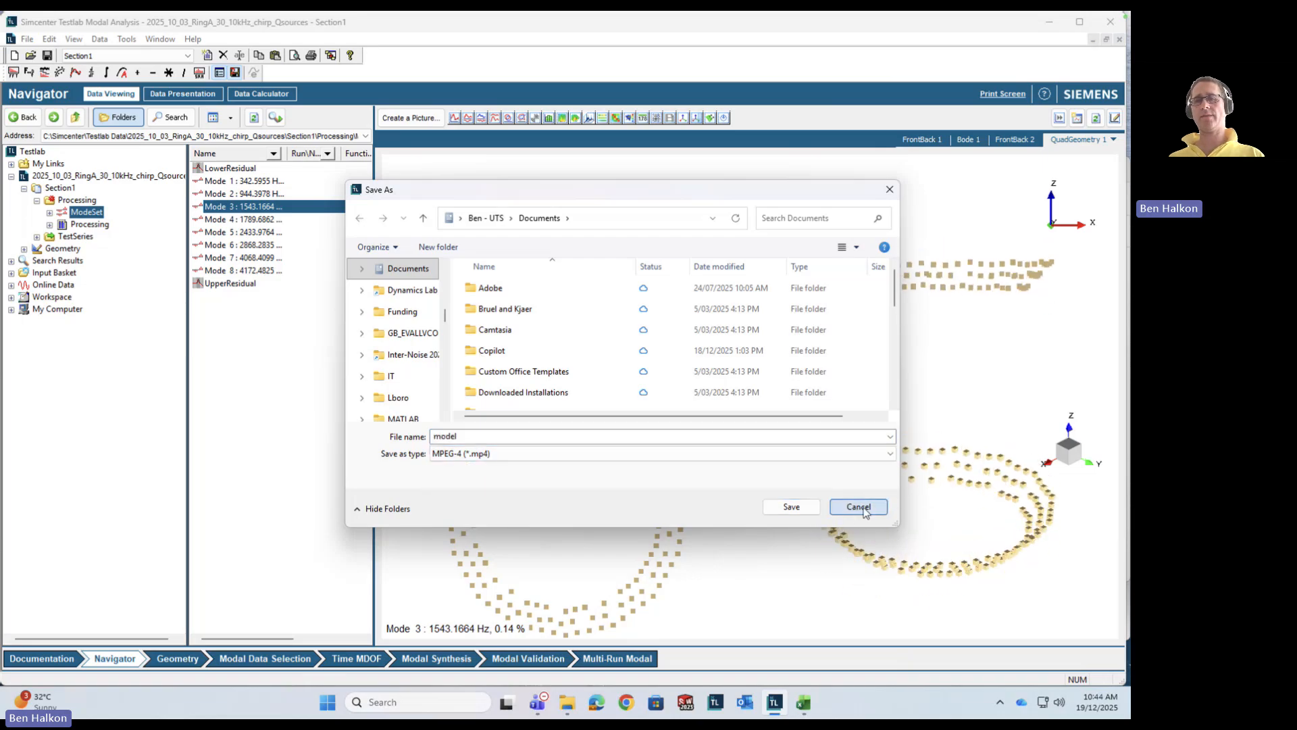
click(863, 508)
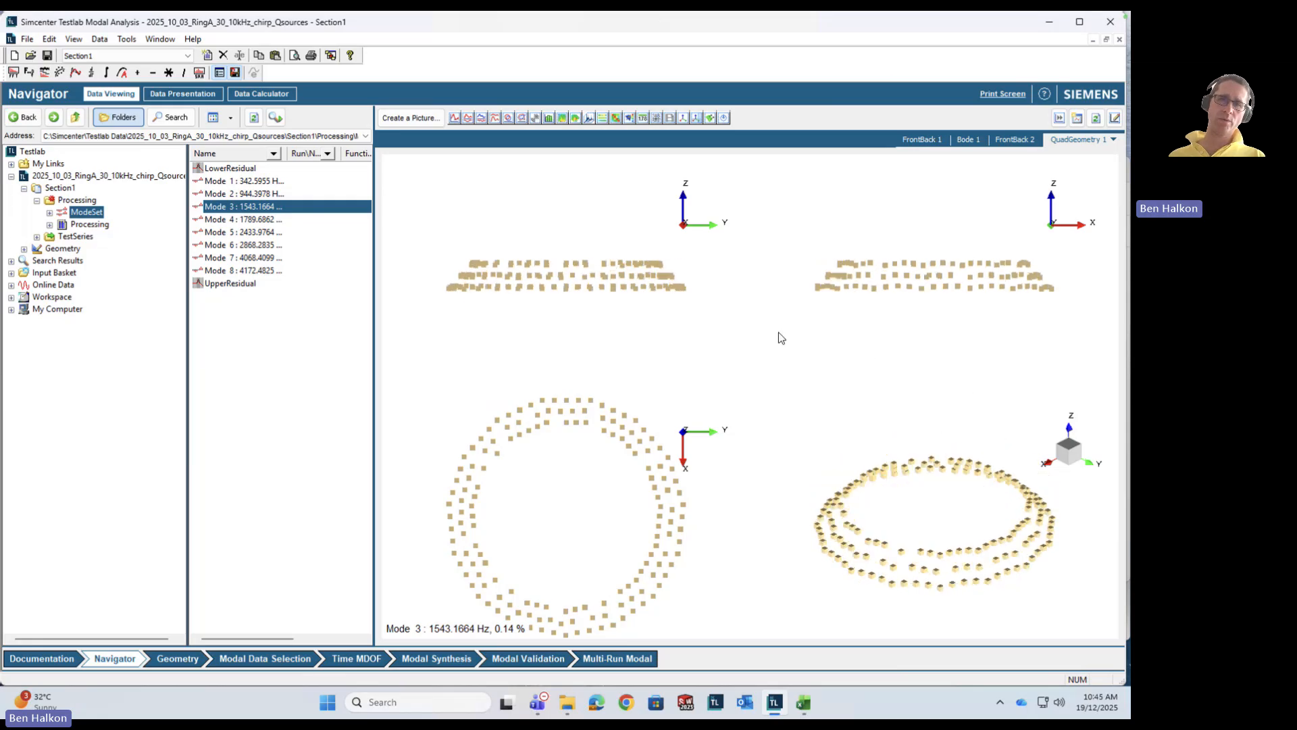
right_click(782, 349)
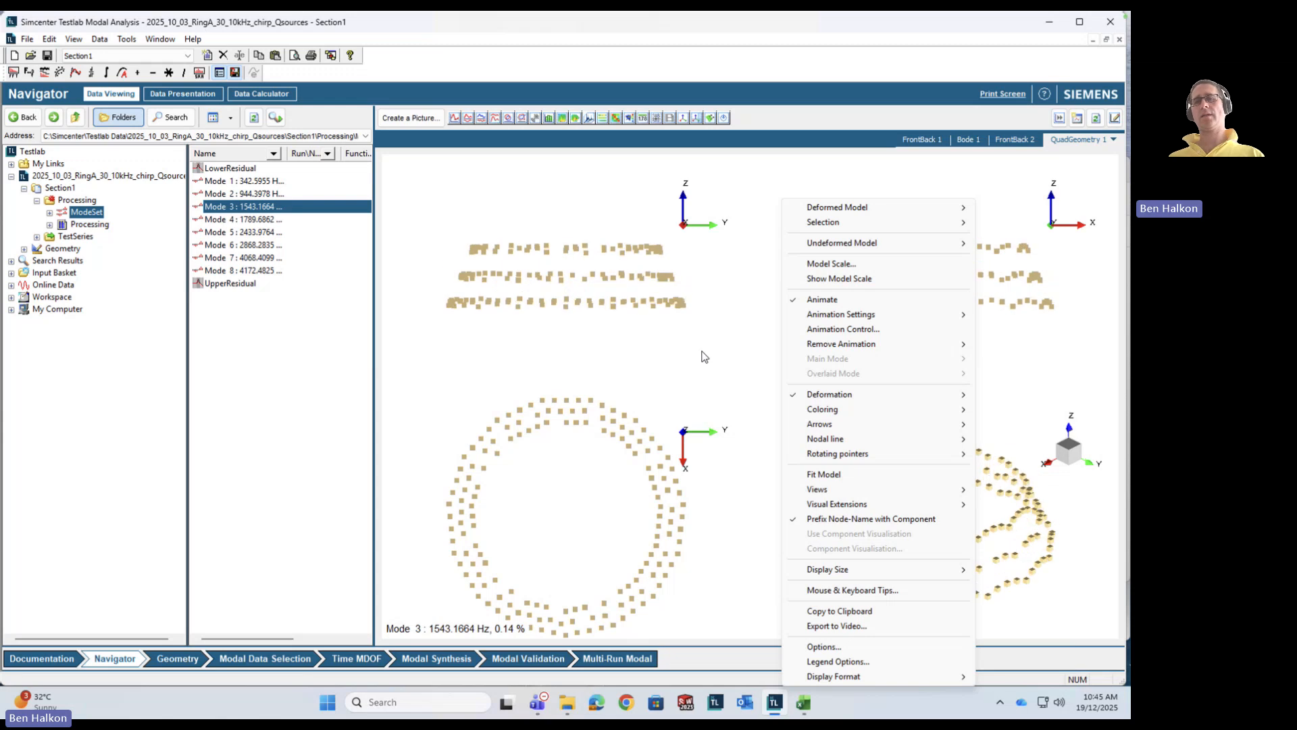
click(681, 337)
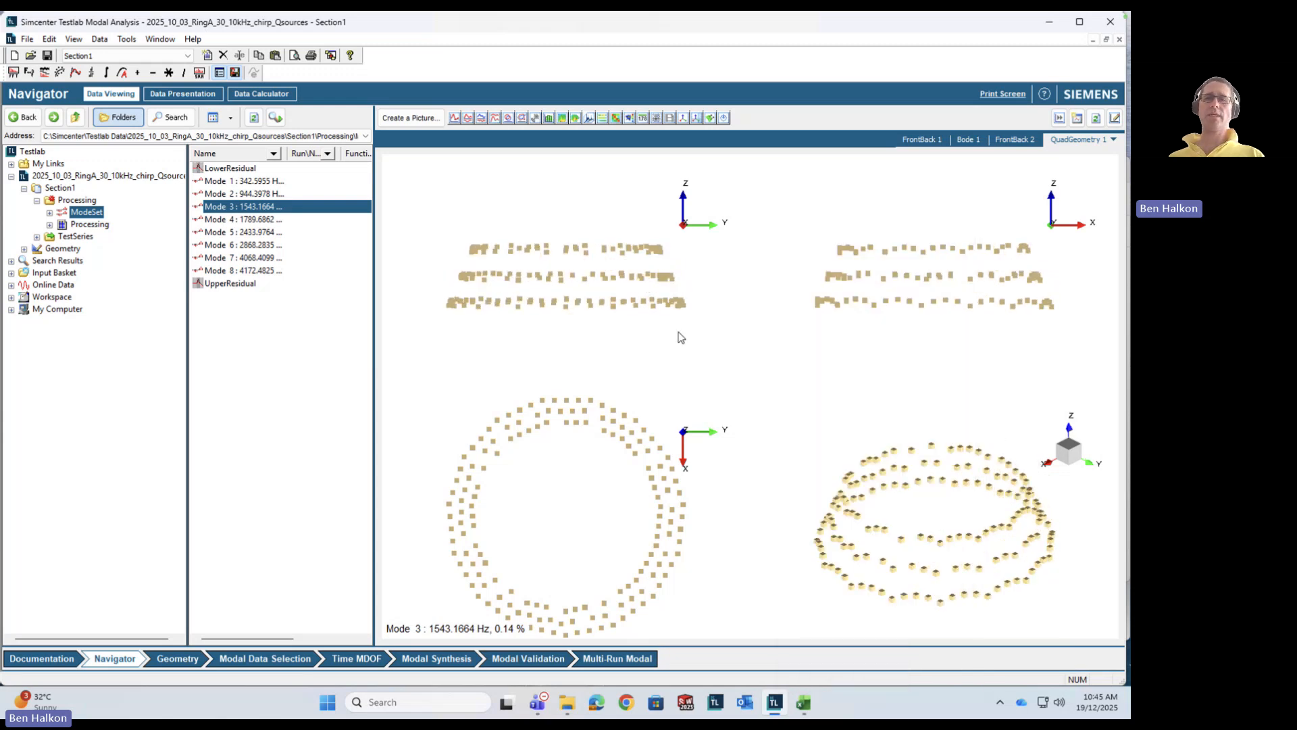